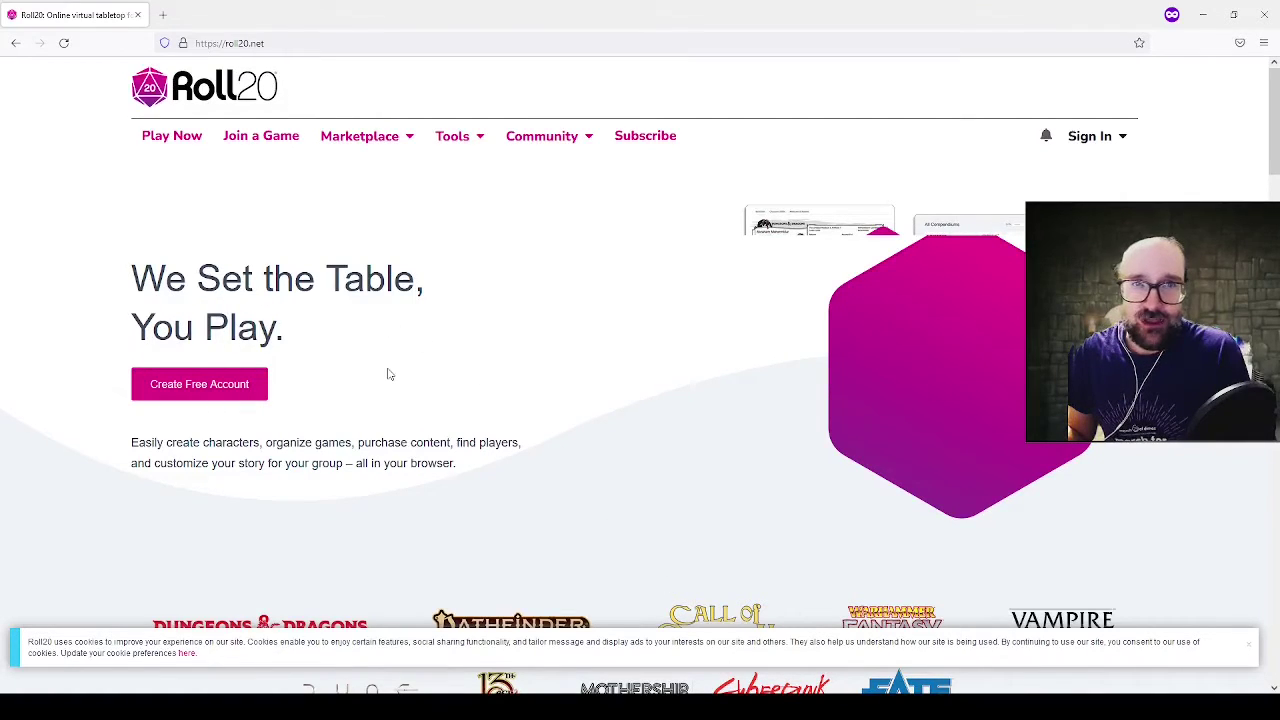
Step: Open the free account sign-up form, review its fields and consent options, and close the browser window
left_click(216, 392)
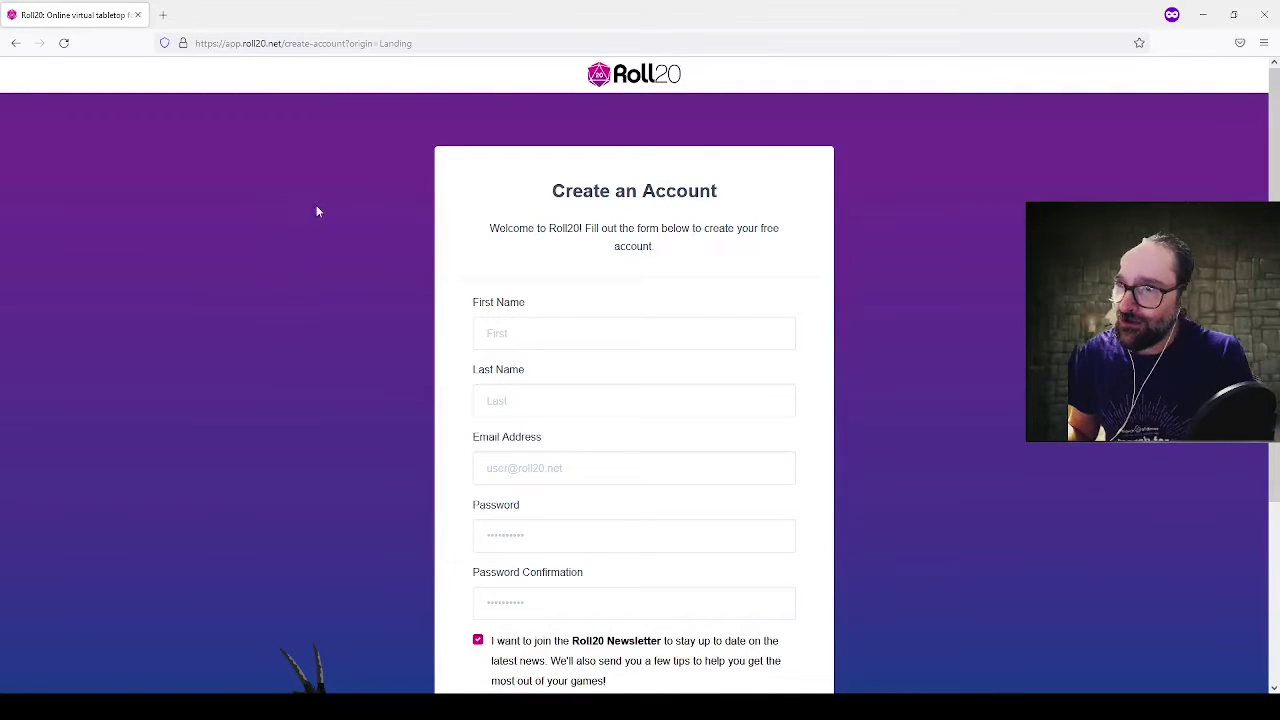
scroll(330, 207, "down", 1)
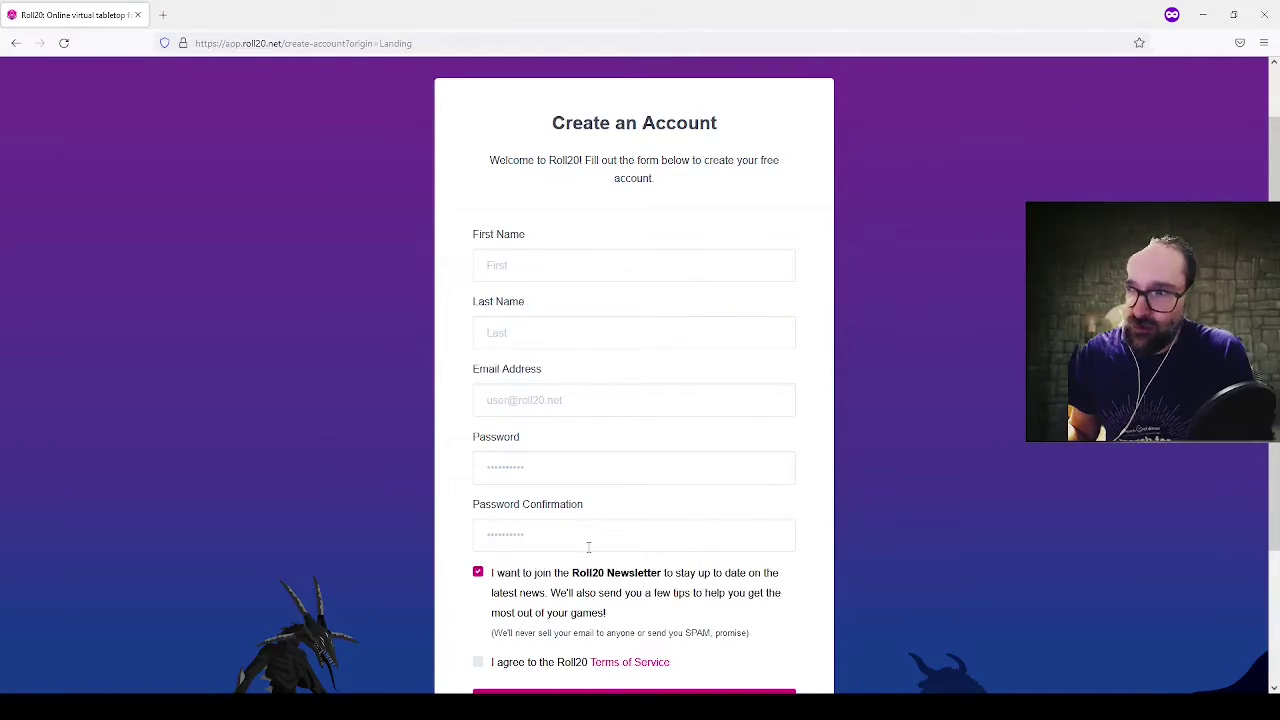
scroll(399, 301, "down", 2)
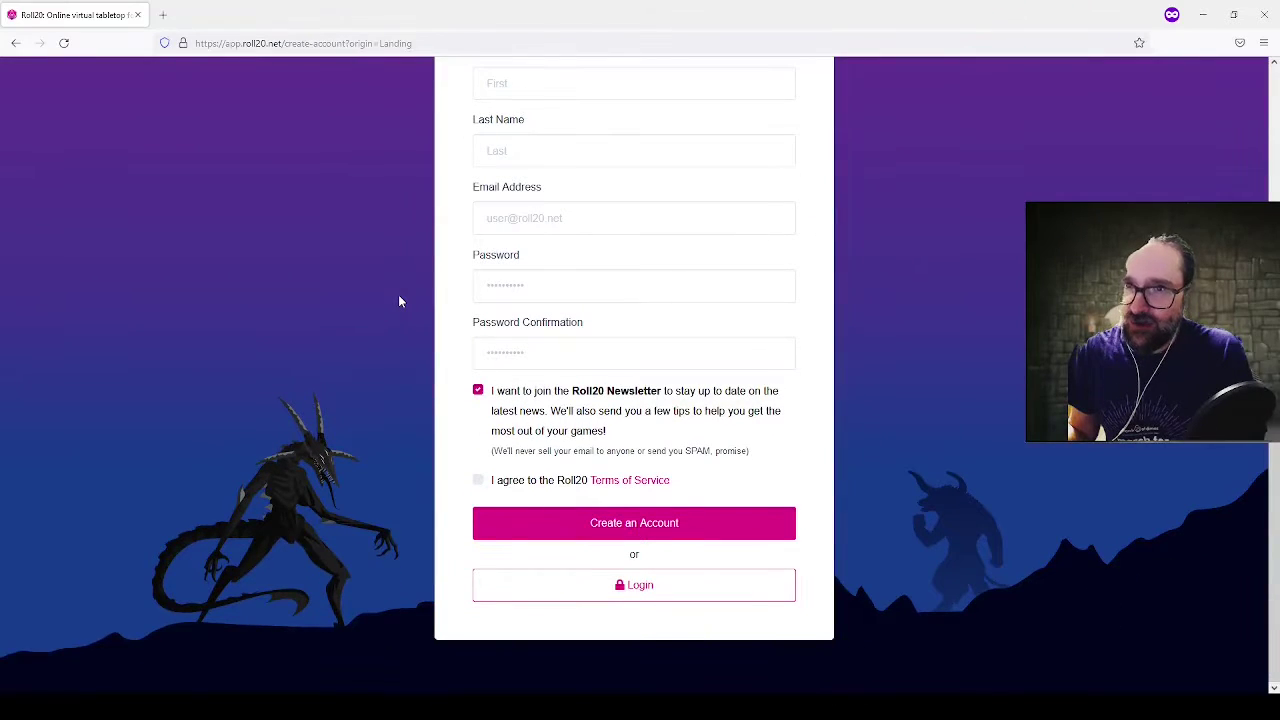
scroll(399, 301, "up", 1)
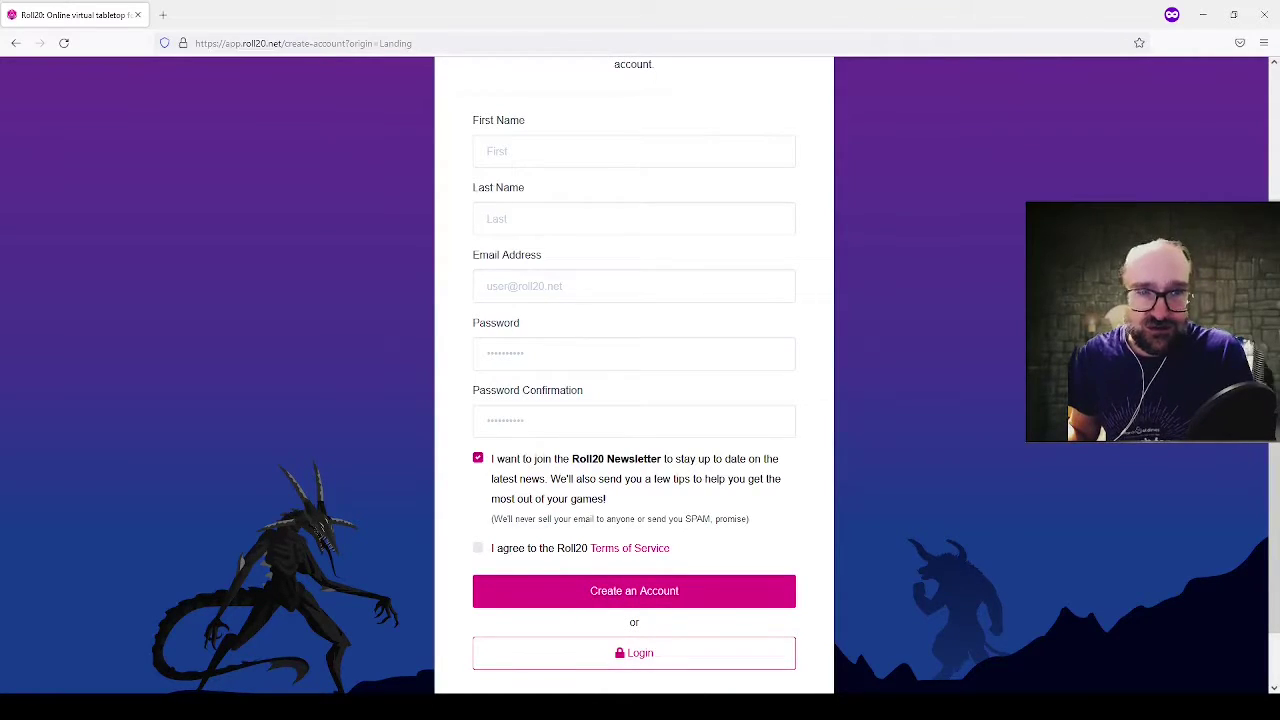
left_click(1265, 15)
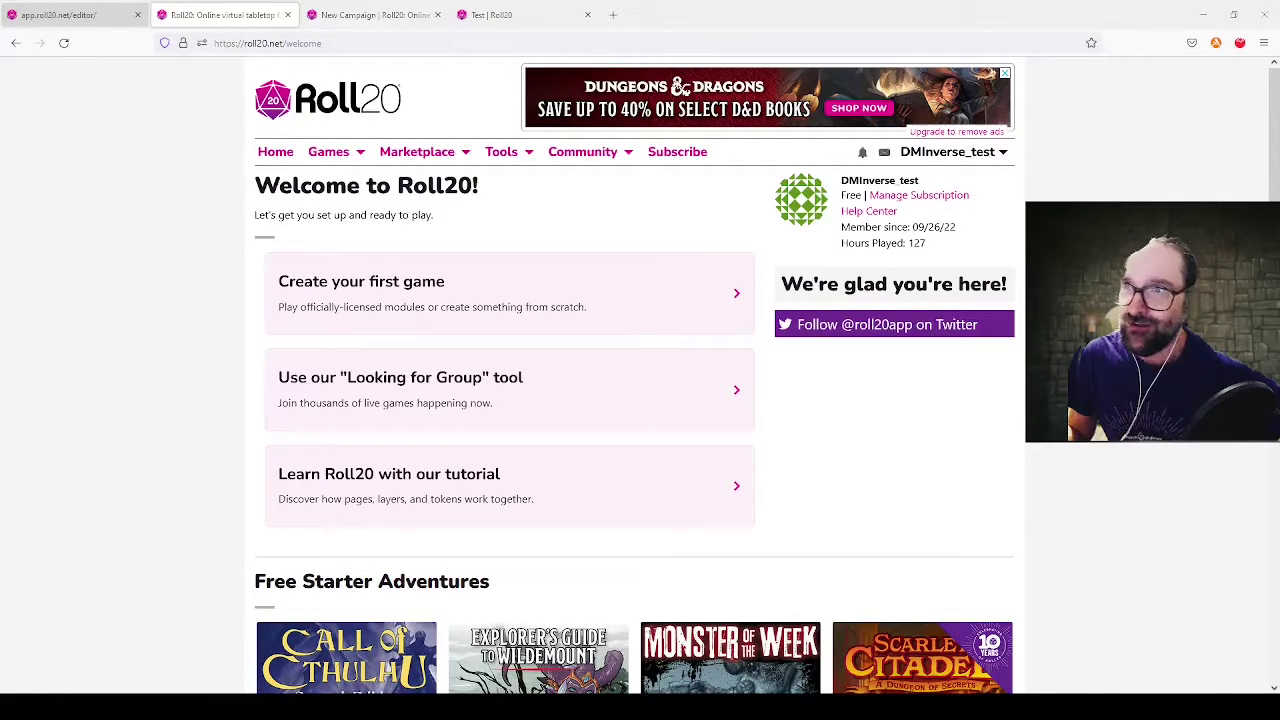
Step: Switch to the Test game and launch the Roll20 tutorial from its welcome message
left_click(80, 15)
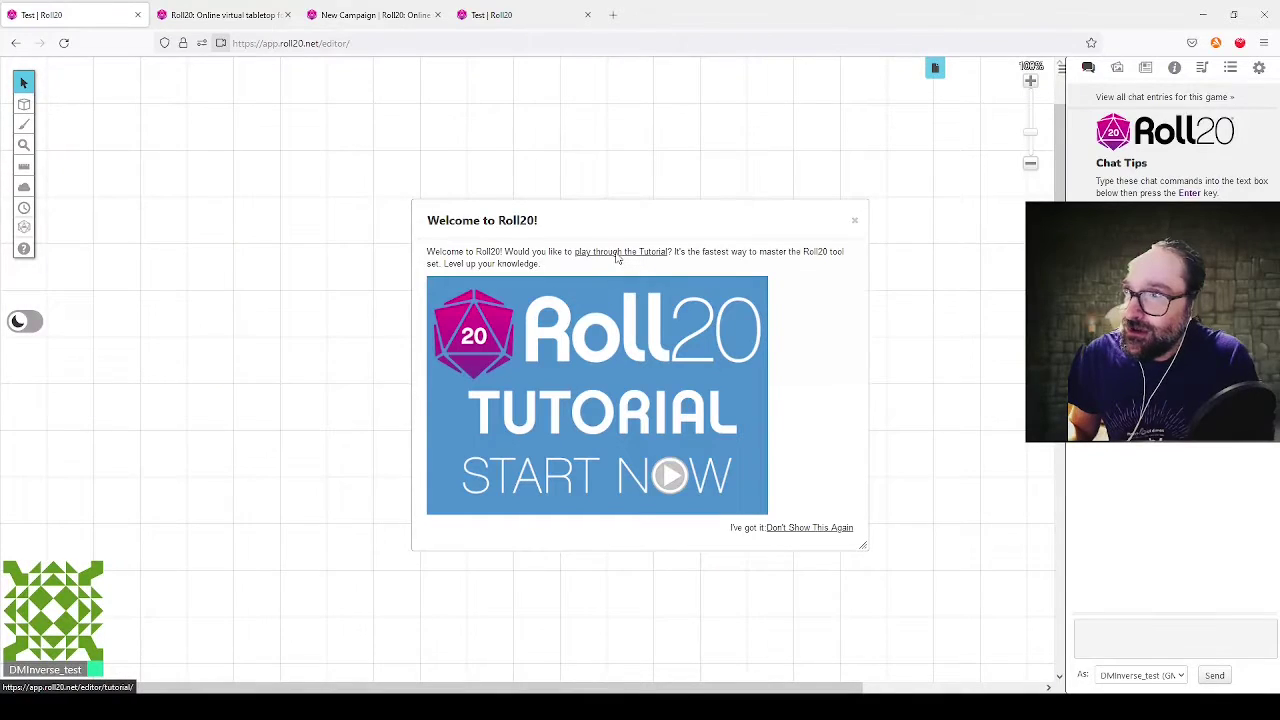
left_click(616, 256)
left_click(668, 436)
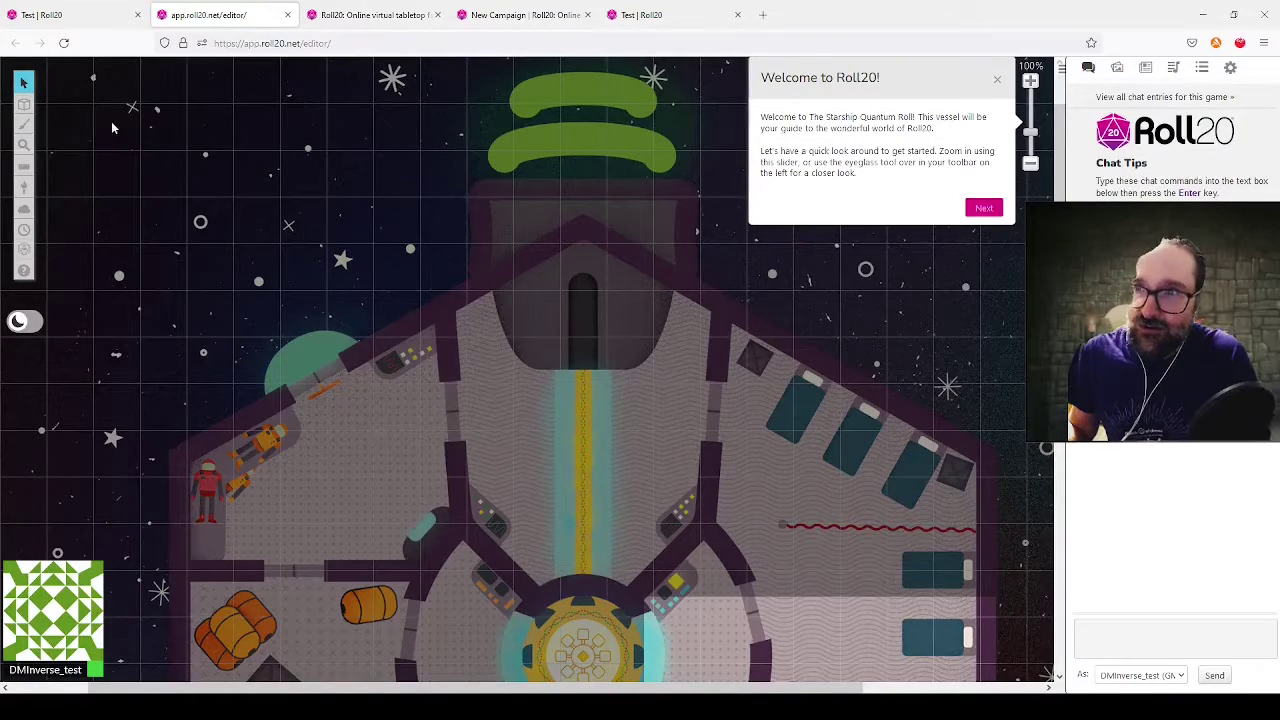
Step: Zoom the tutorial's starship map in to 200% and back out to about 58%
mouse_move(21, 148)
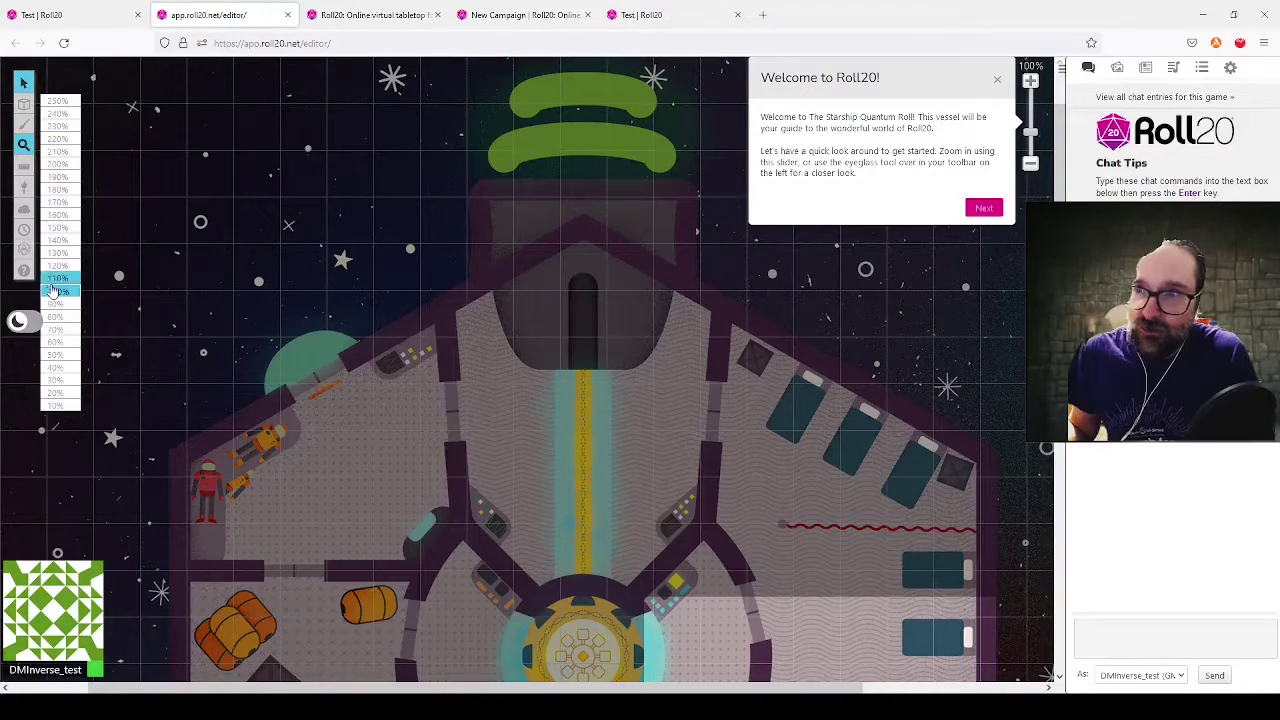
left_click(59, 166)
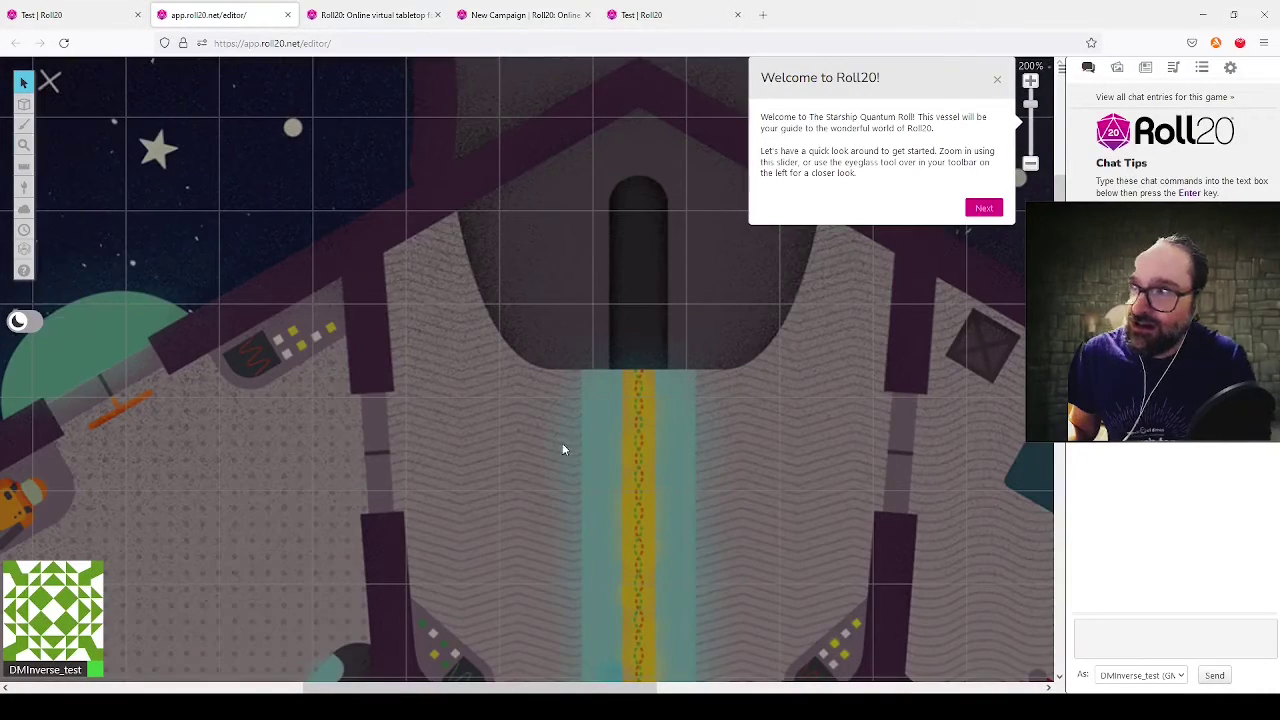
left_click(1032, 168)
left_click(1032, 168)
left_click(1032, 168)
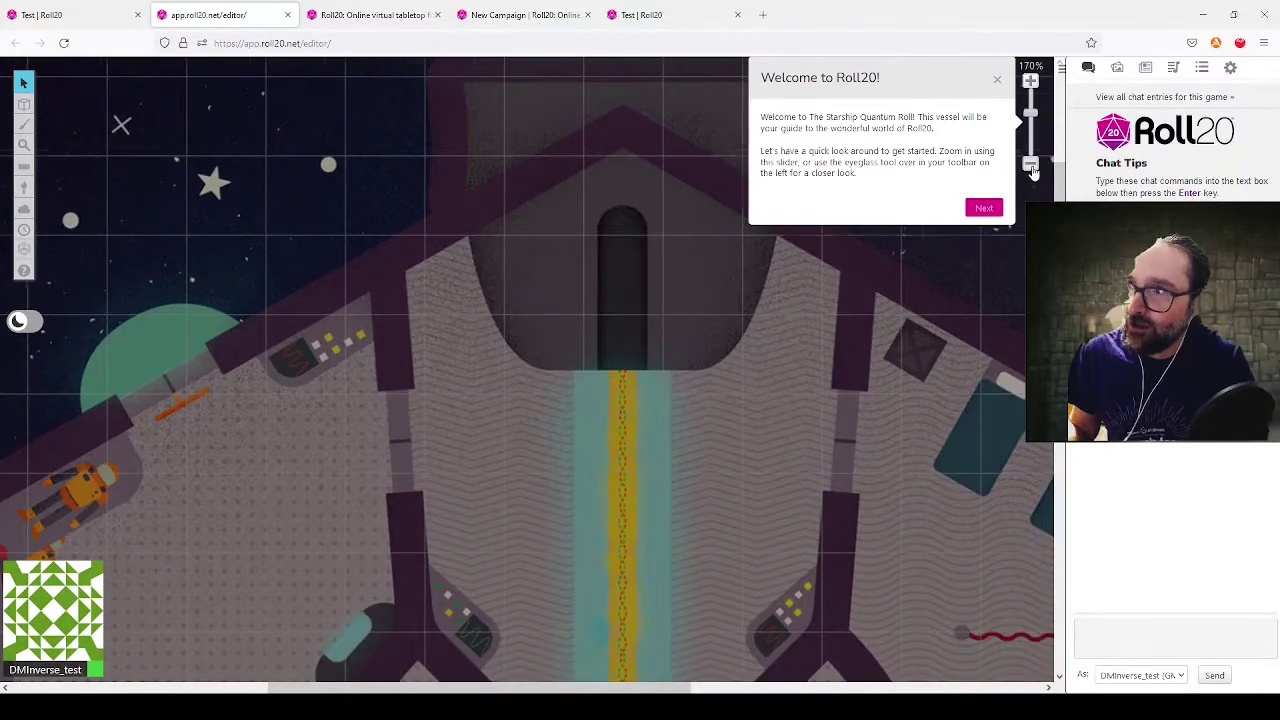
left_click(1033, 133)
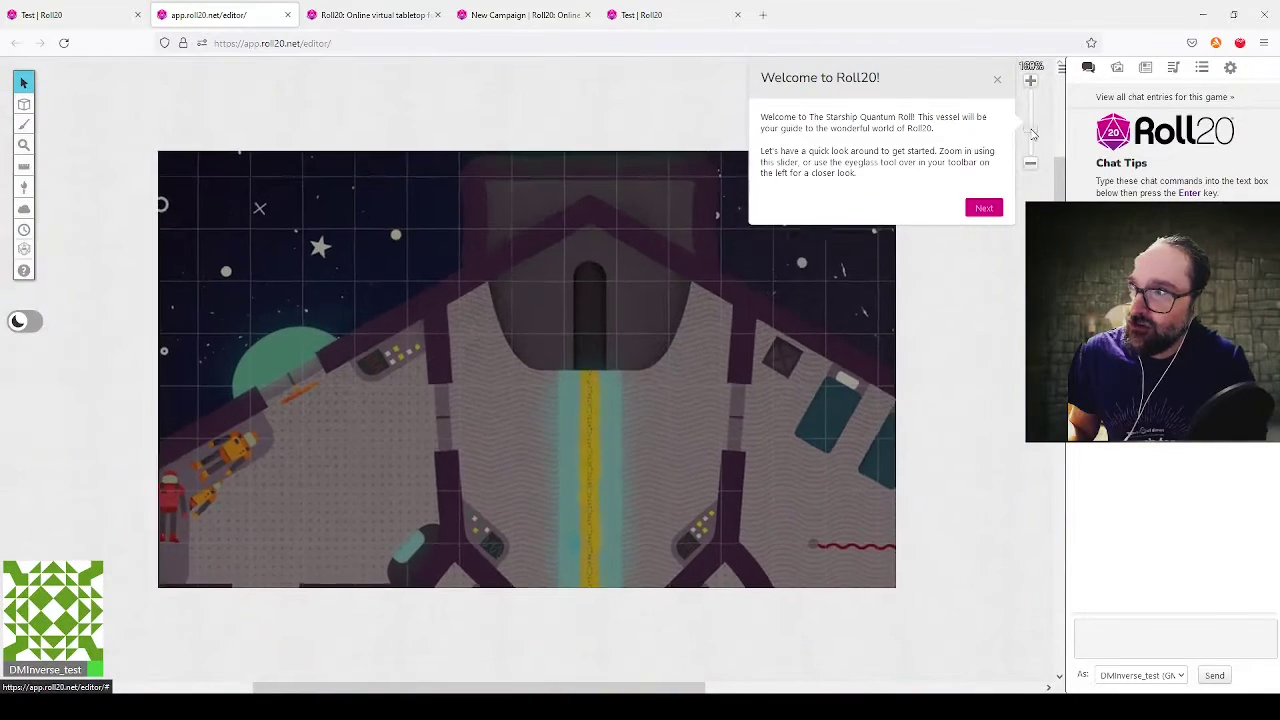
left_click_drag(1033, 133, 1031, 148)
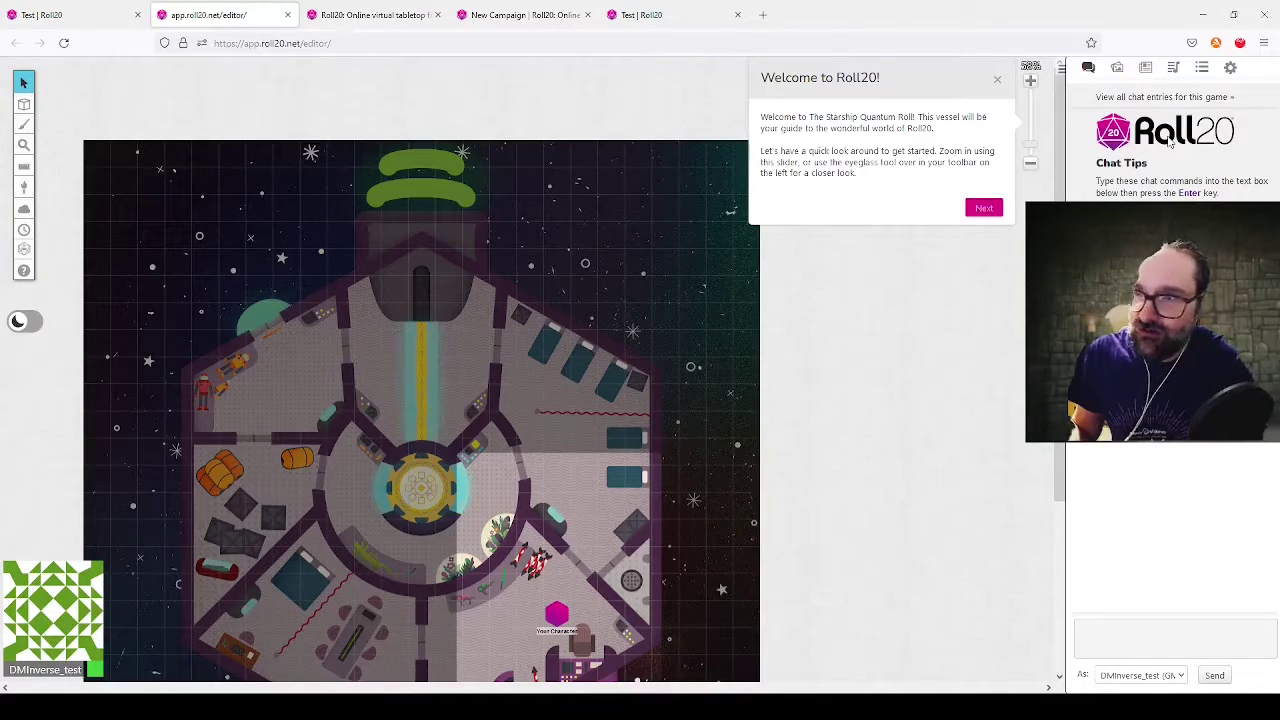
Step: Open the Jukebox audio manager and show the Incompetech track library
left_click(1174, 70)
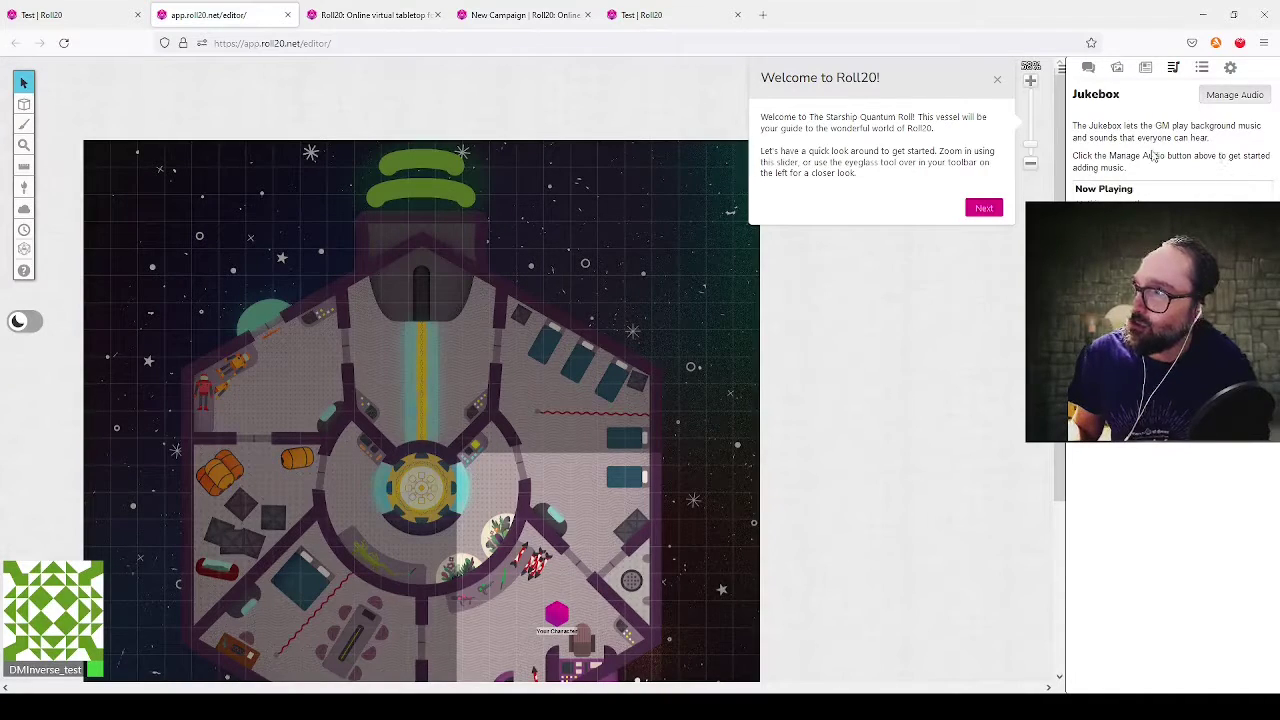
left_click(1225, 98)
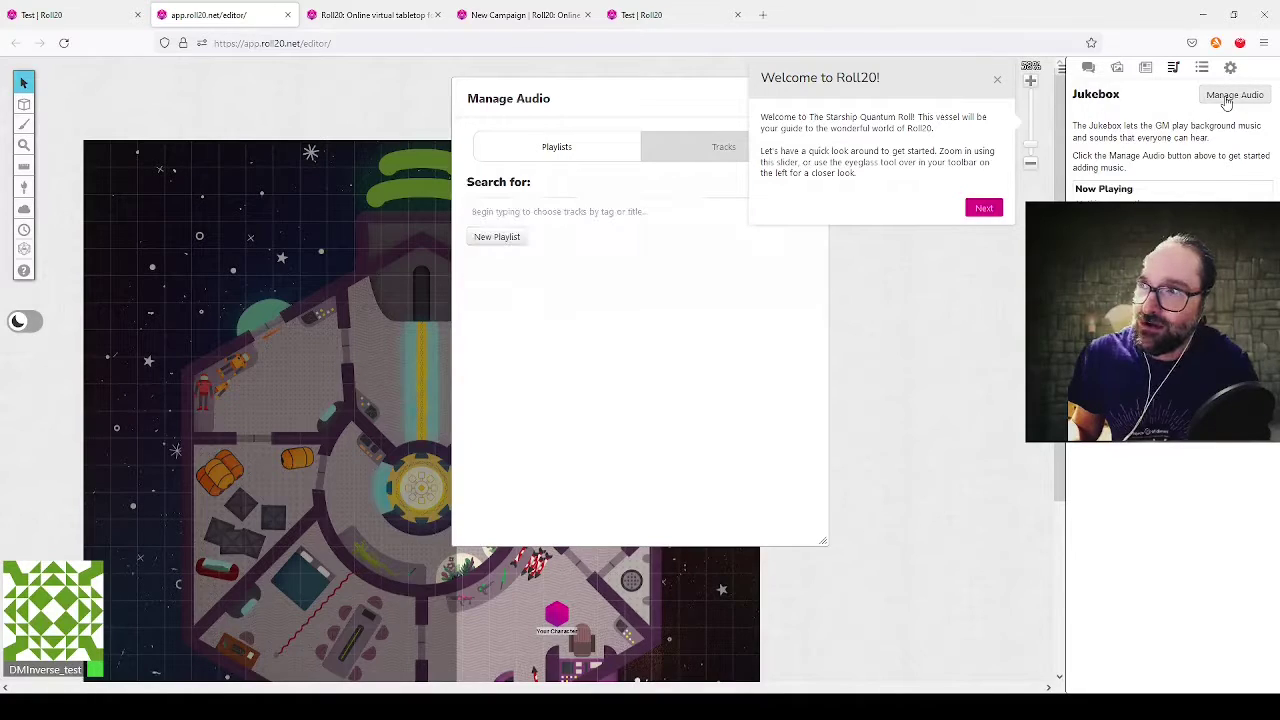
left_click_drag(466, 67, 490, 84)
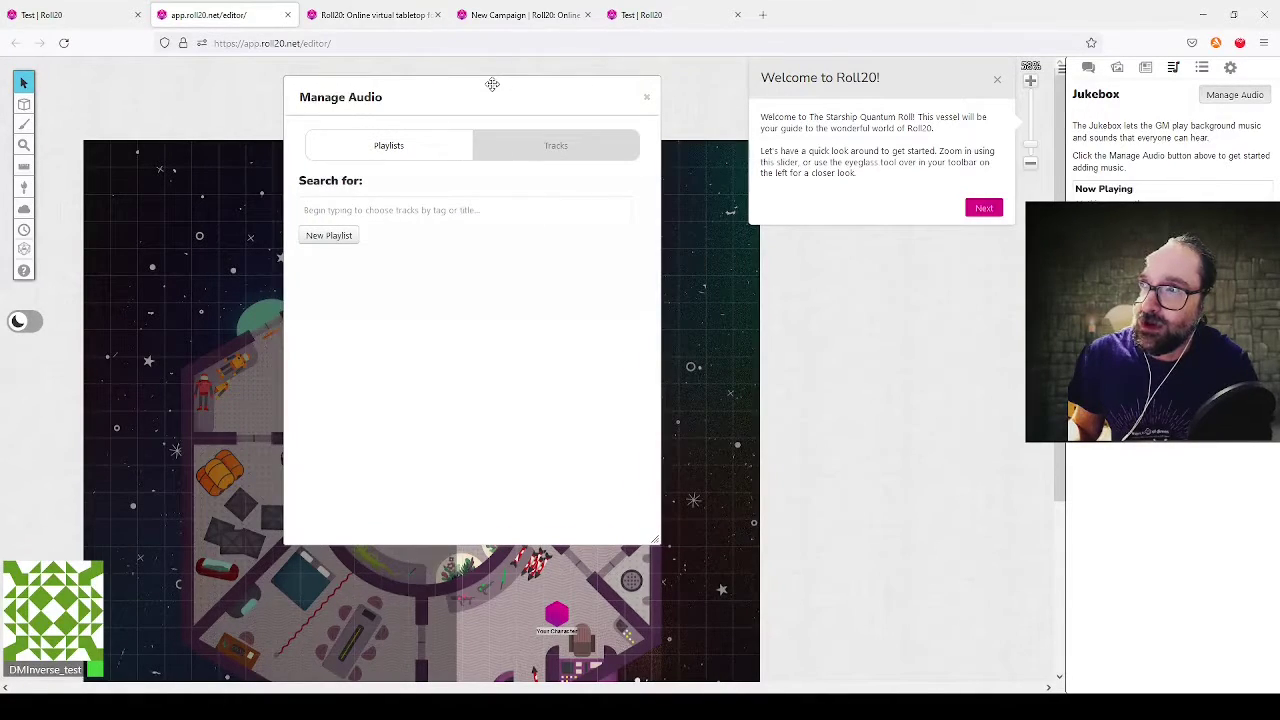
left_click(531, 155)
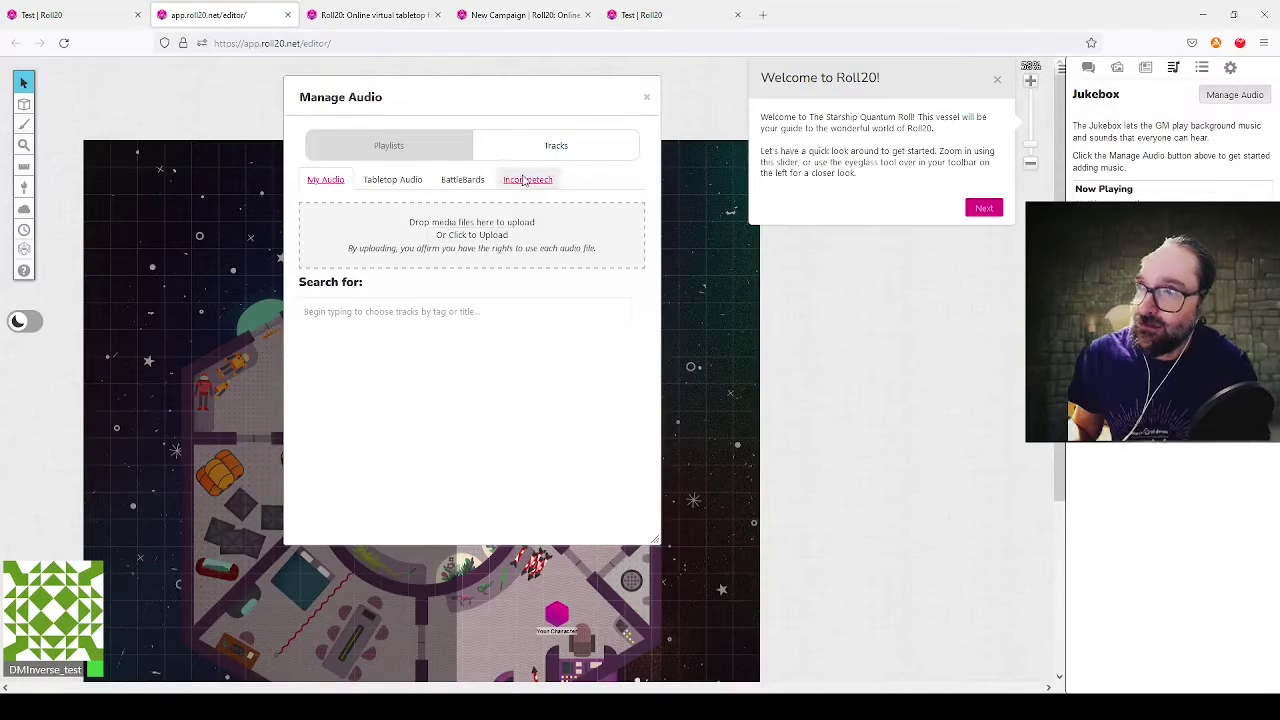
left_click(528, 181)
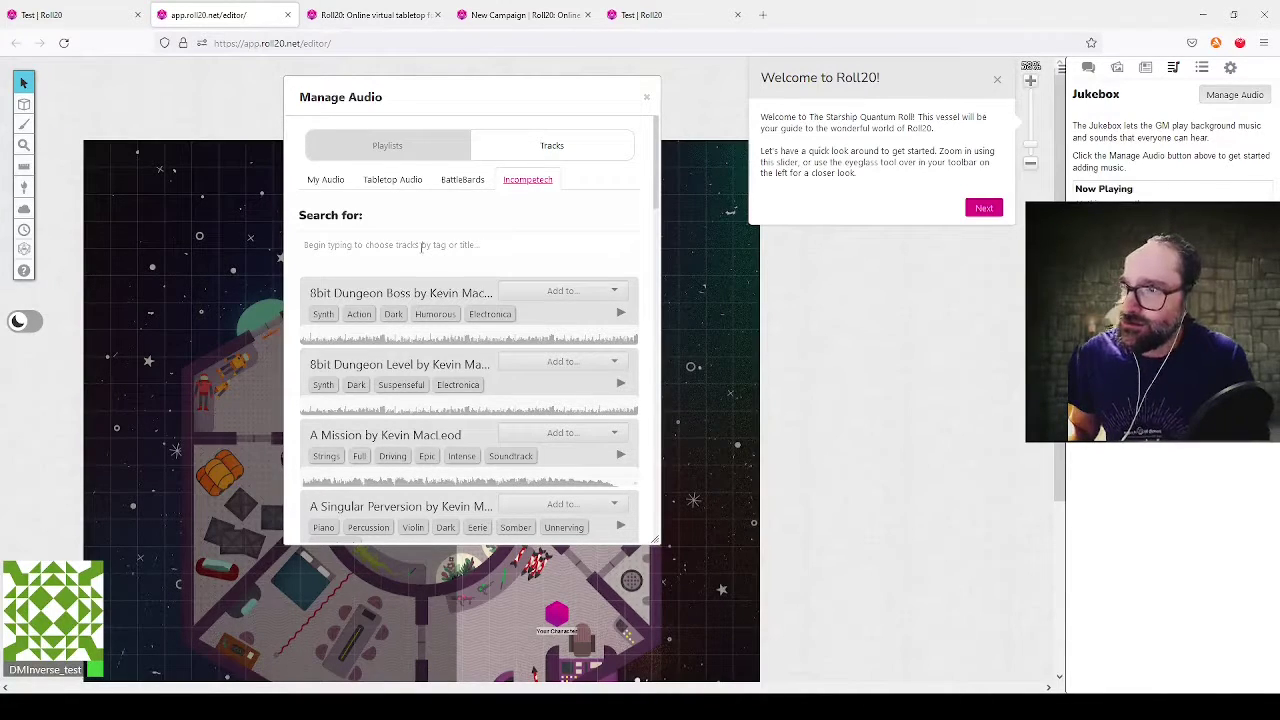
Step: Search the Incompetech tracks for "monkey" and briefly preview Monkeys Spinning Monkeys
left_click(421, 246)
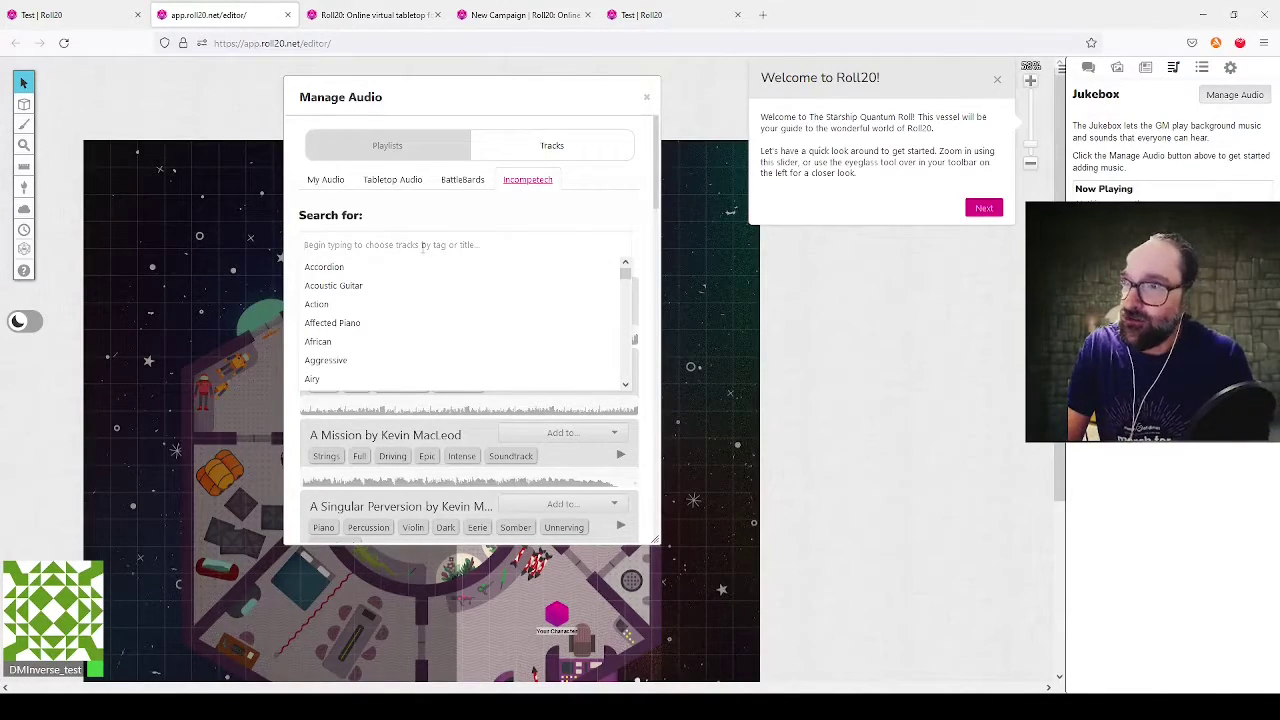
type("monkey")
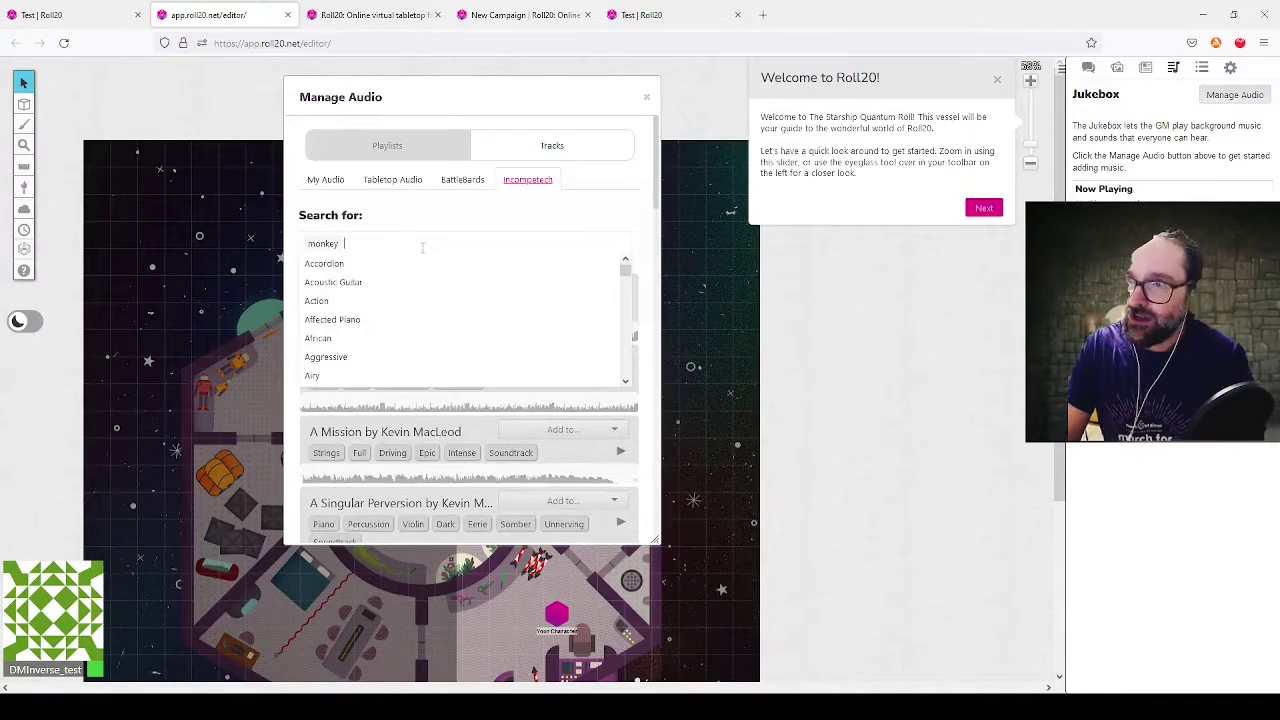
left_click(388, 216)
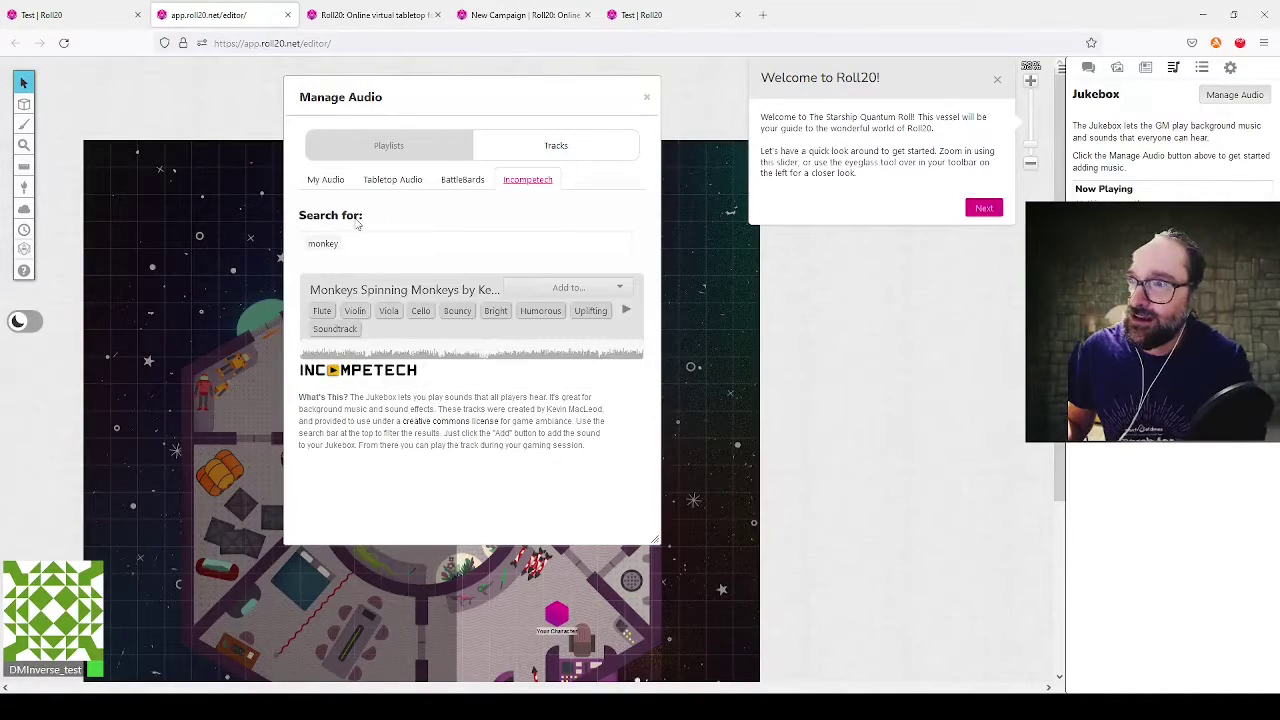
left_click(626, 311)
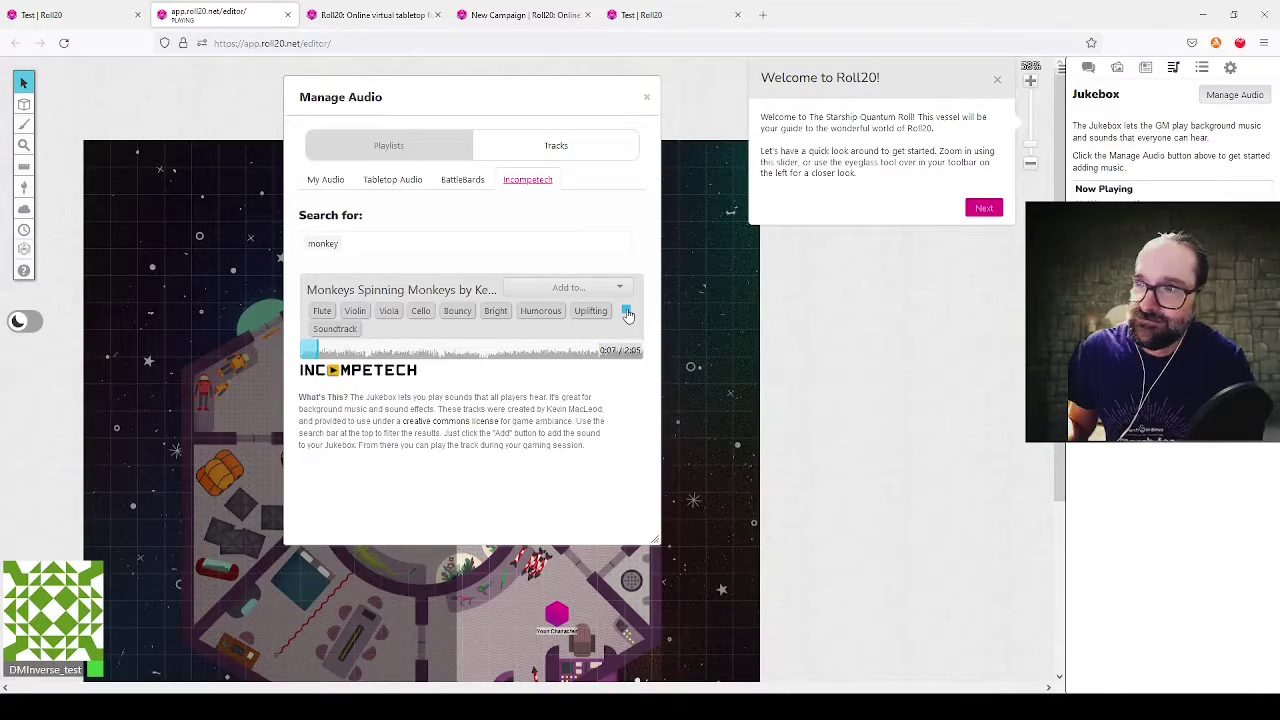
left_click(626, 312)
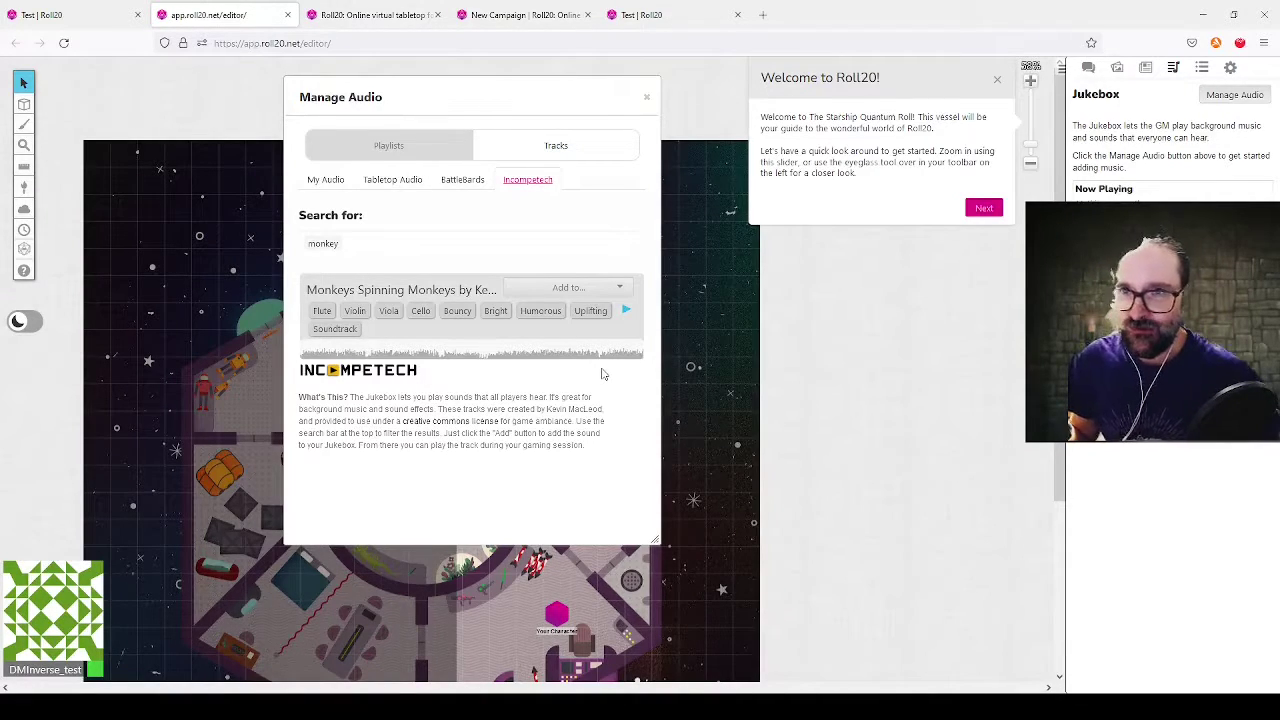
Step: Replace the track search term with "lounge" and look through the matching tracks
left_click(371, 249)
key("BackSpace")
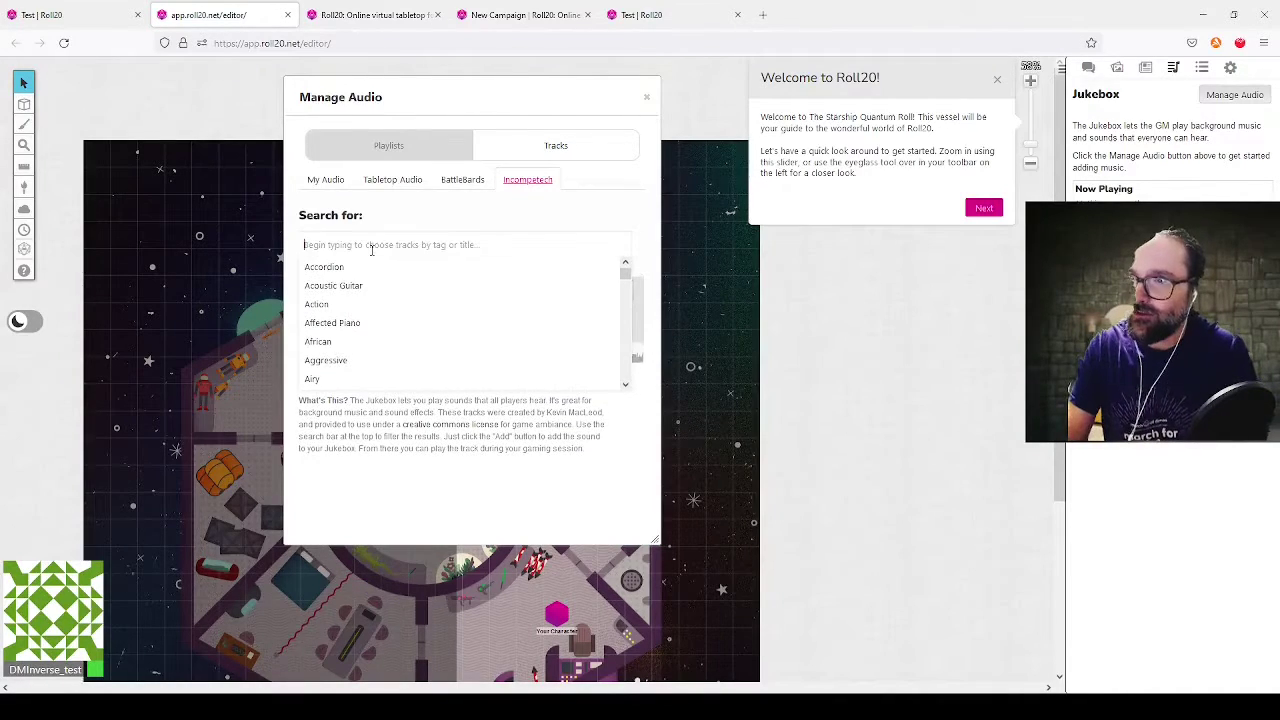
type("lounge")
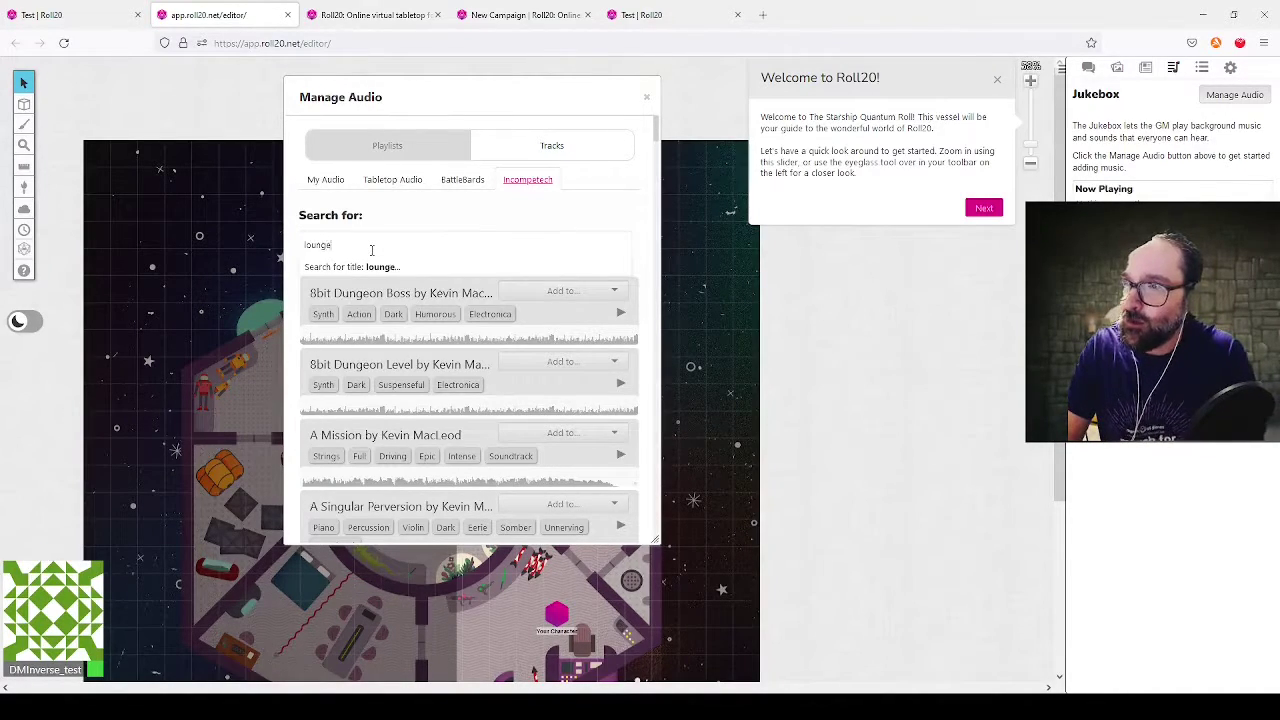
key("Return")
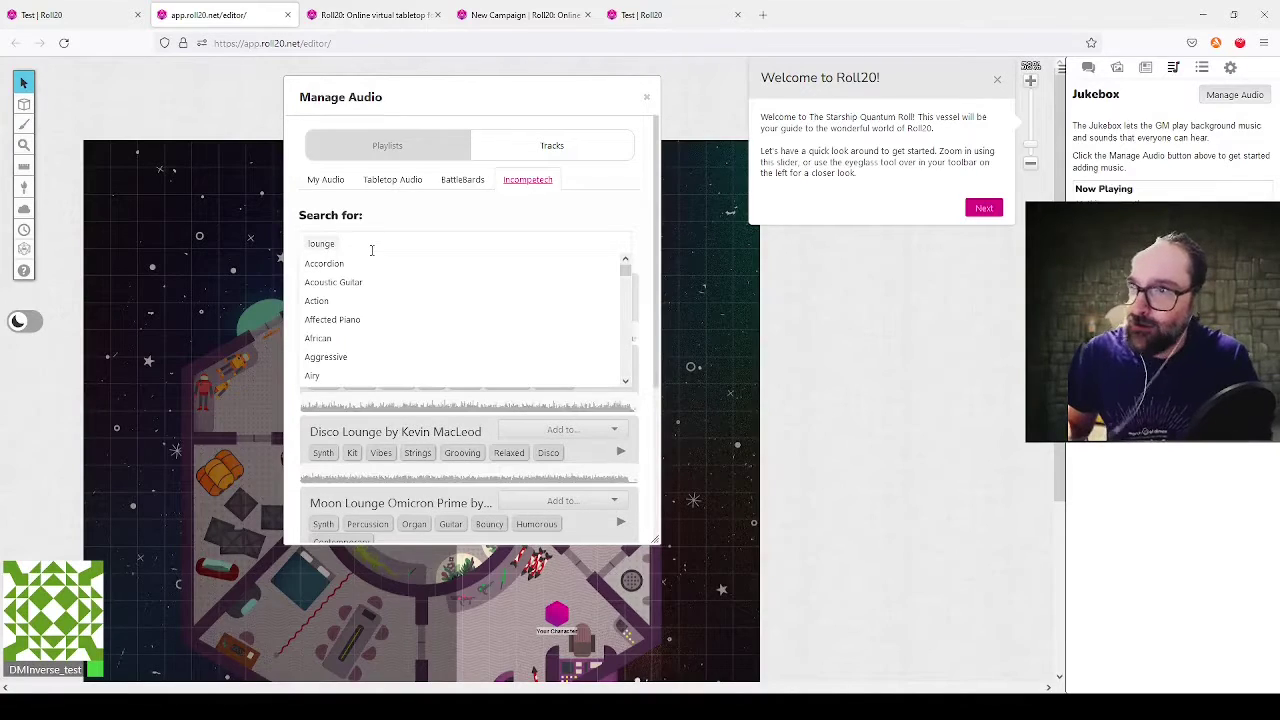
left_click(294, 278)
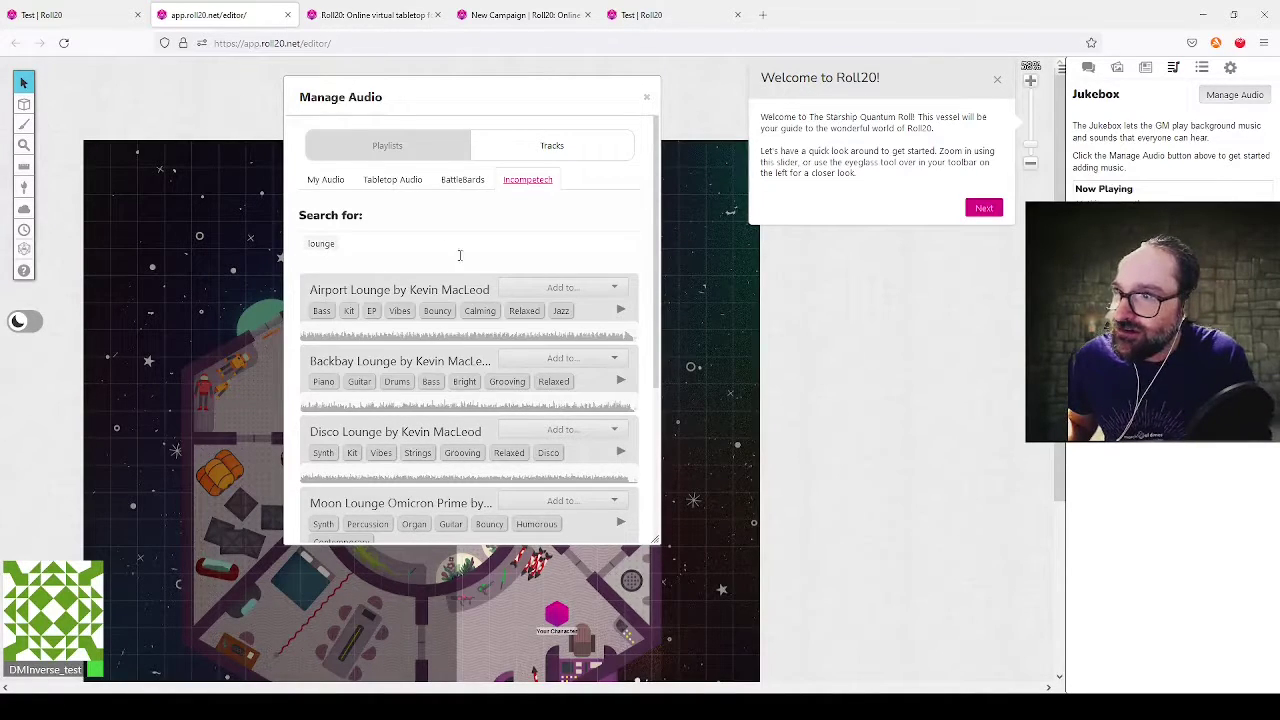
scroll(487, 268, "down", 1)
scroll(487, 268, "down", 3)
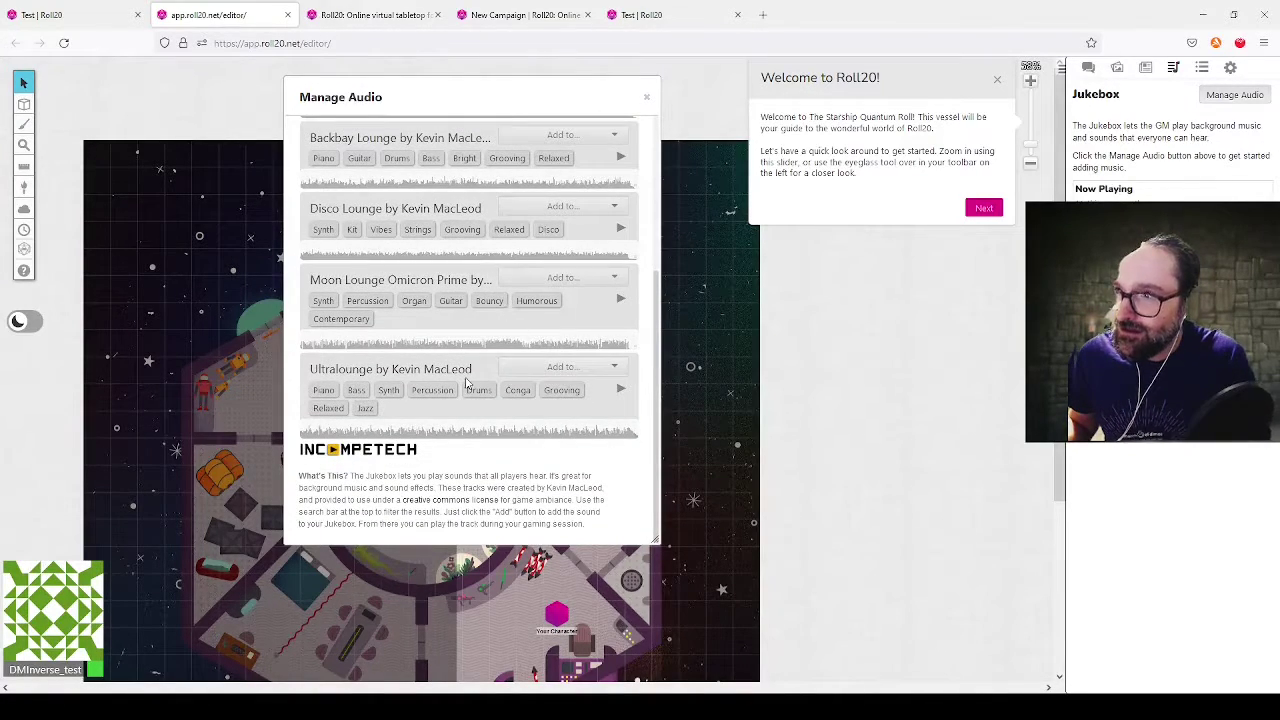
Step: Preview the Ultralounge track, add it to the game, and close the audio manager
left_click(622, 393)
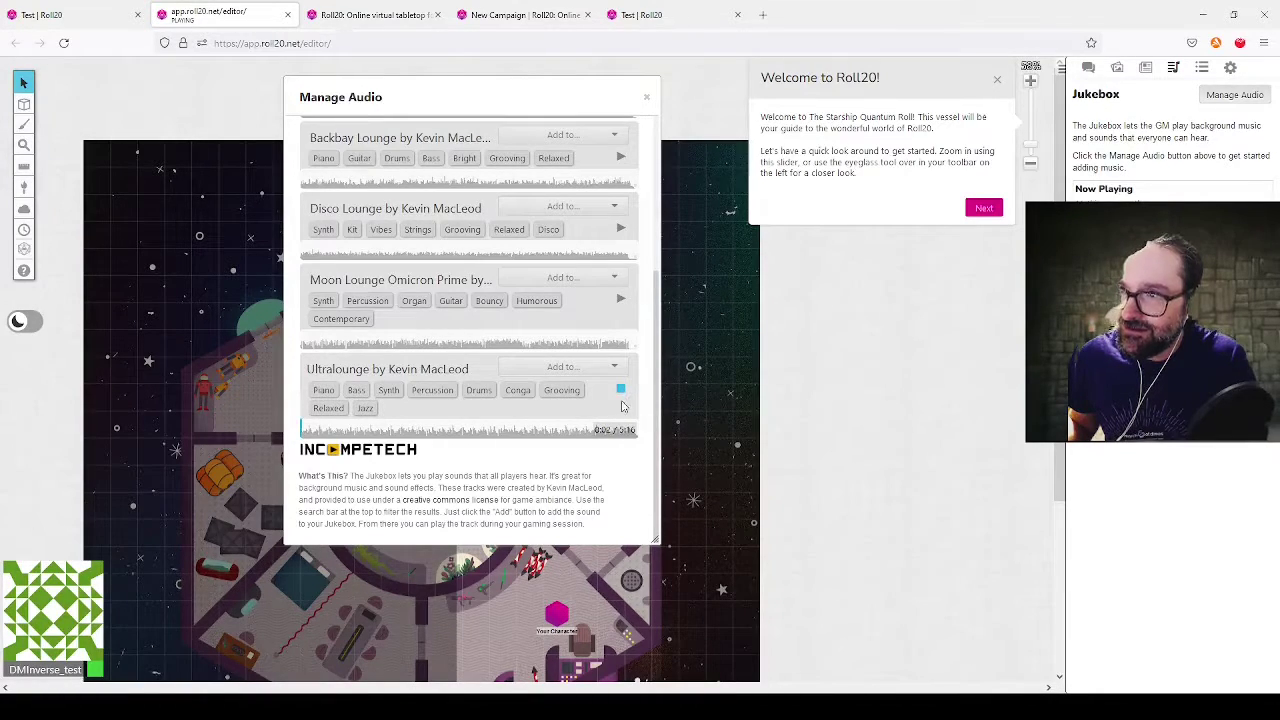
left_click(622, 397)
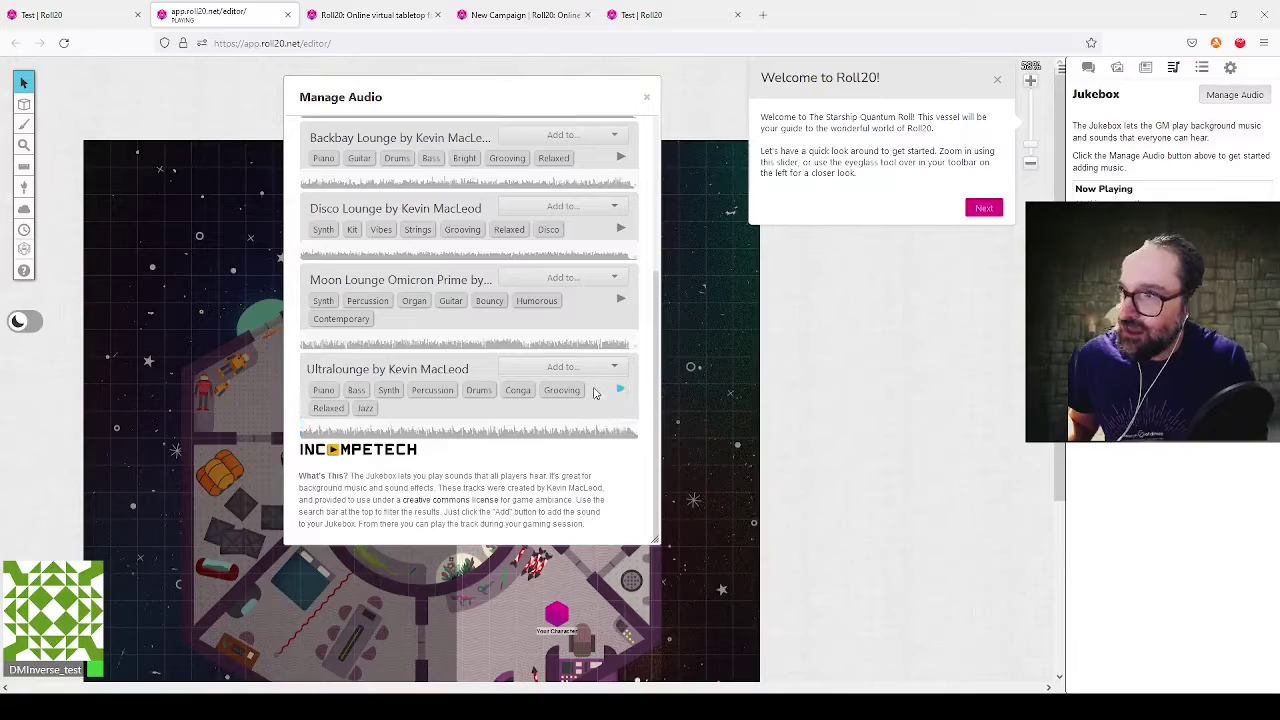
left_click(584, 369)
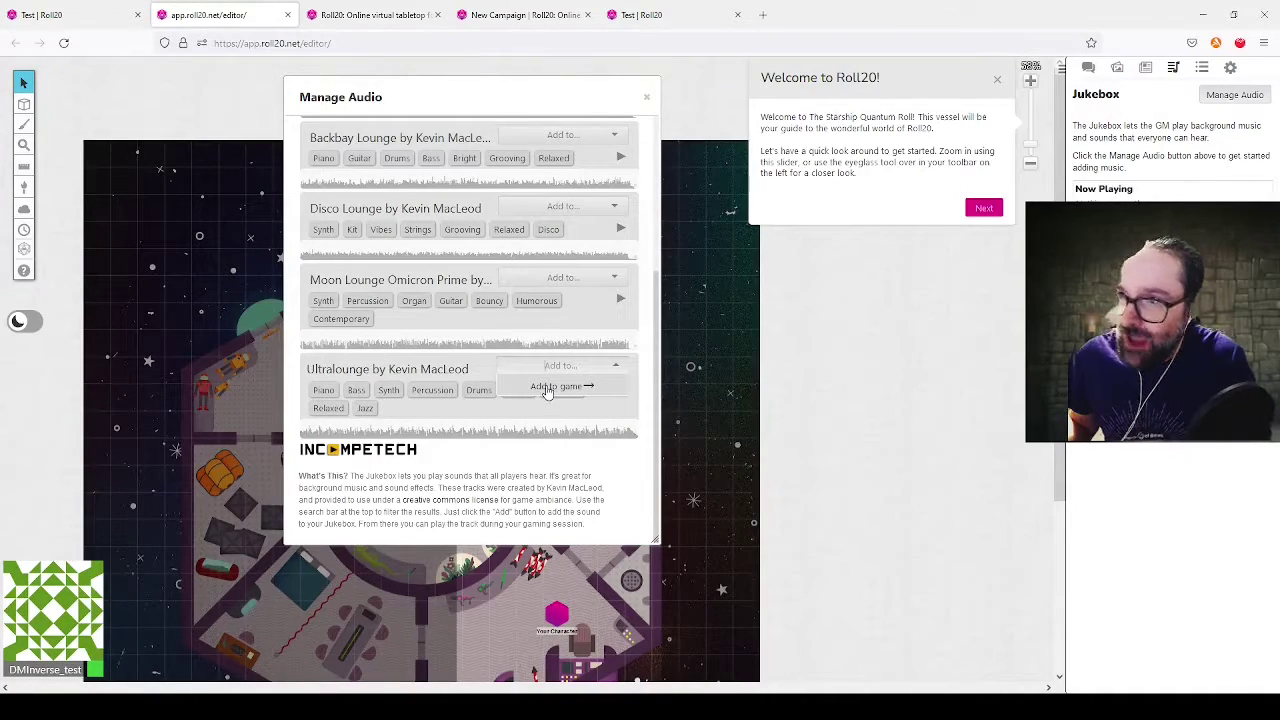
left_click(546, 388)
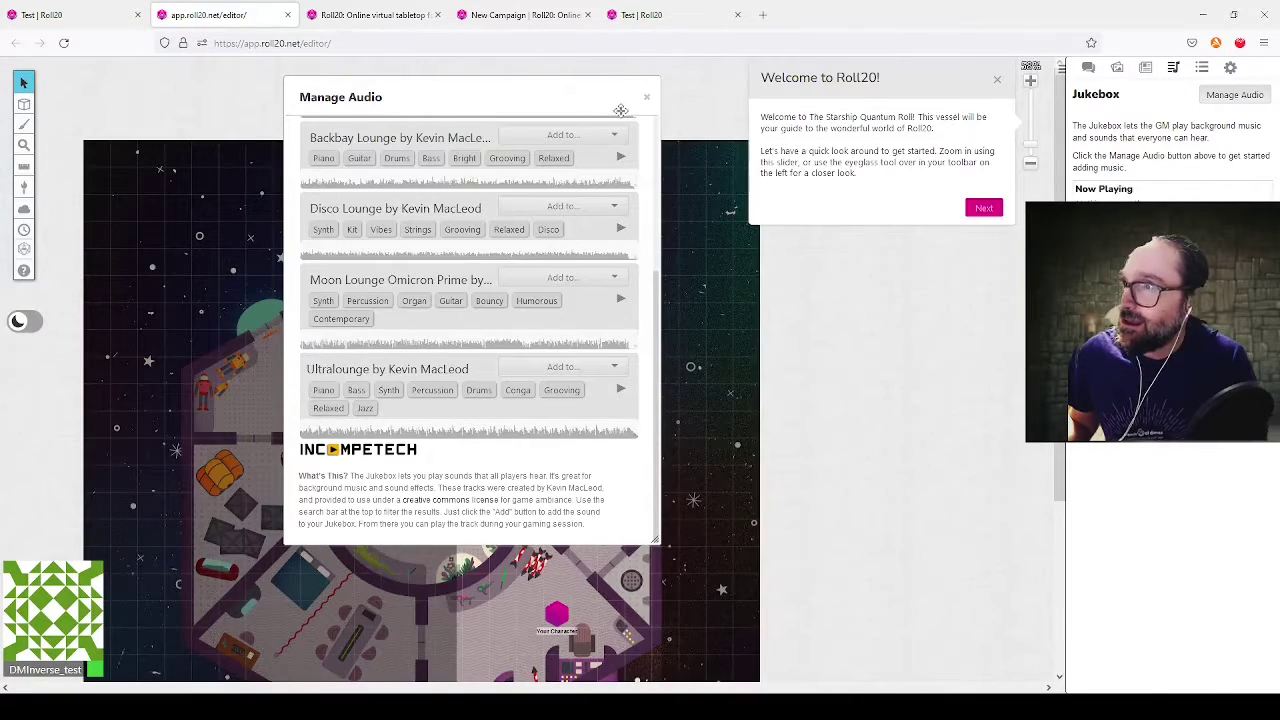
left_click(649, 99)
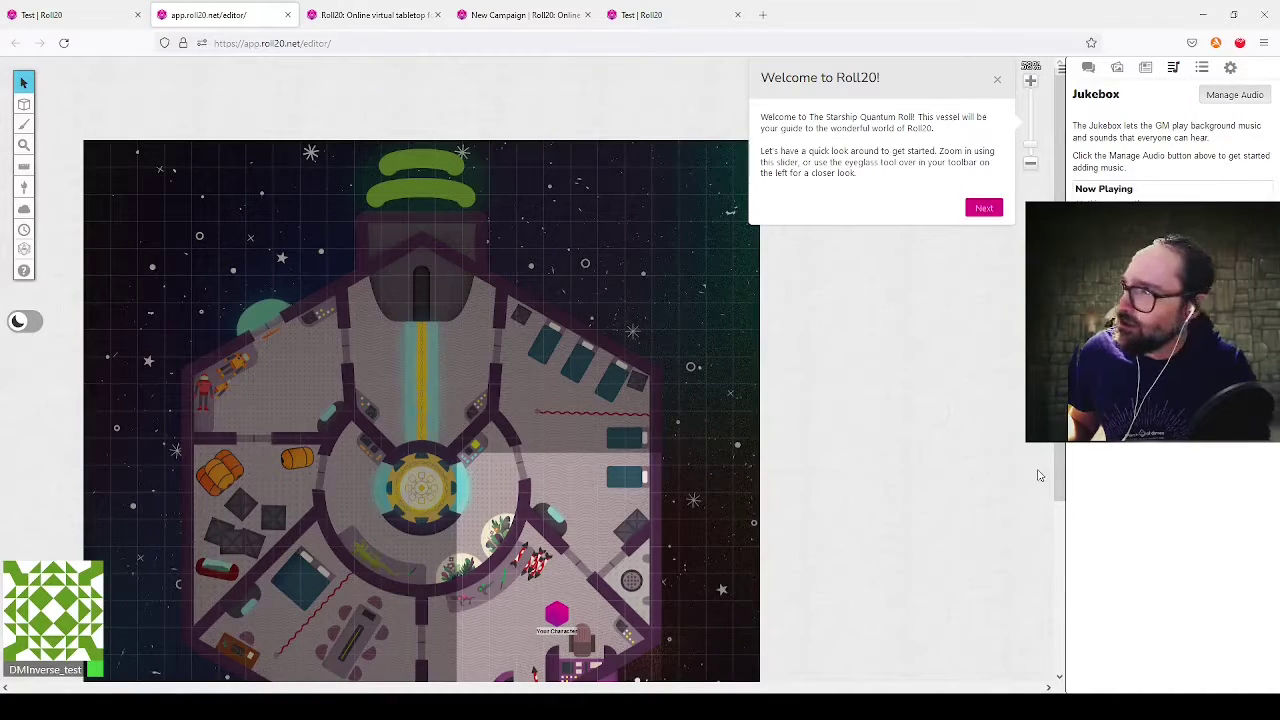
Step: In the Audio & Video settings, try lowering the master music volume to about 37 and return it to maximum
left_click(1230, 67)
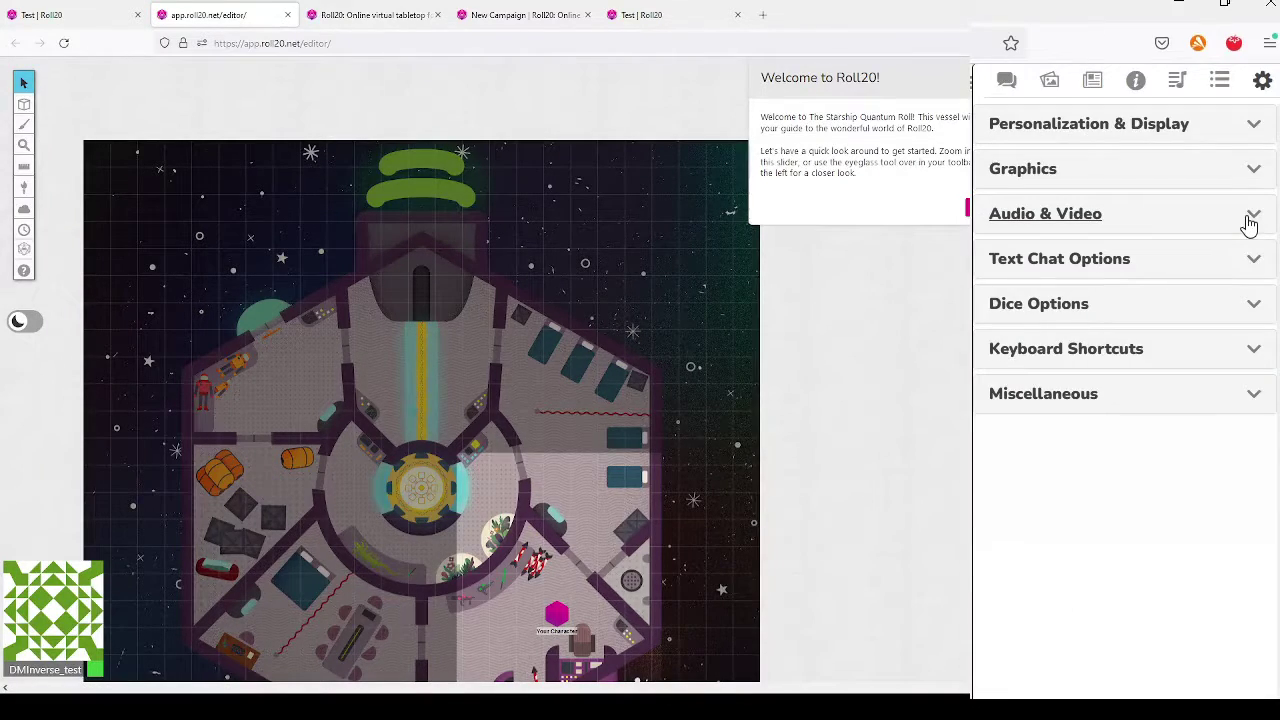
left_click(1249, 226)
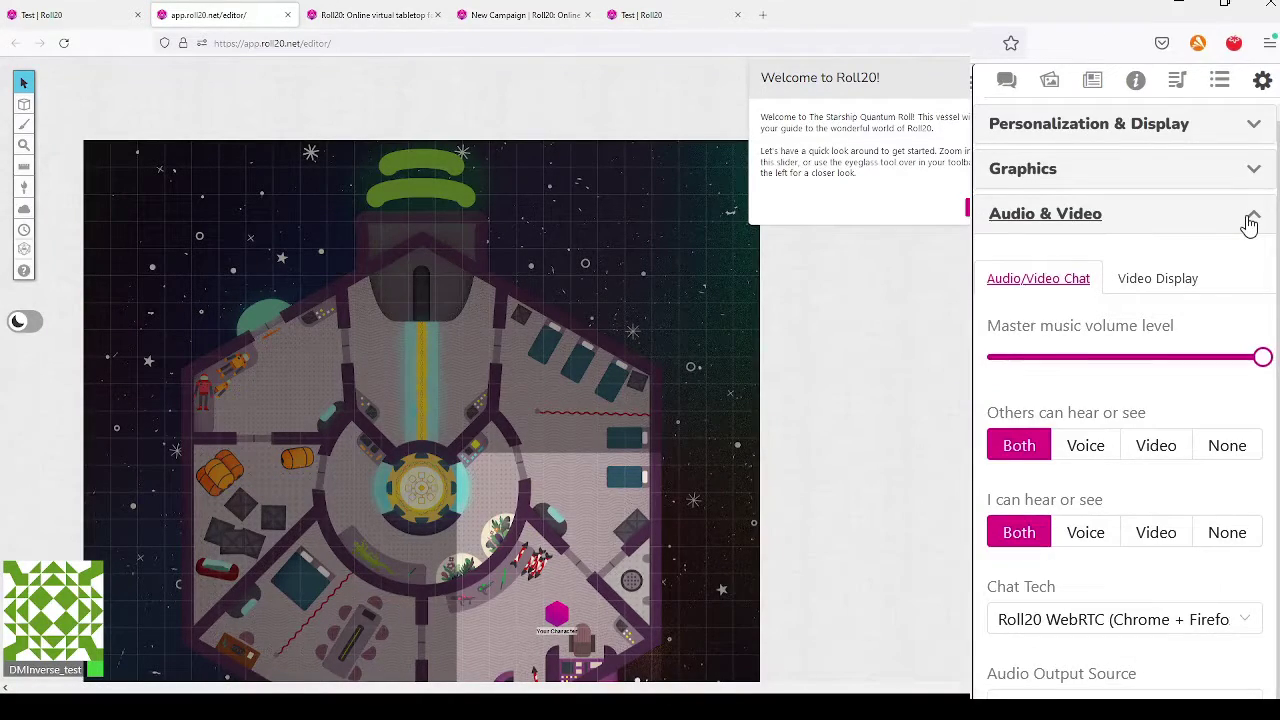
mouse_move(1264, 358)
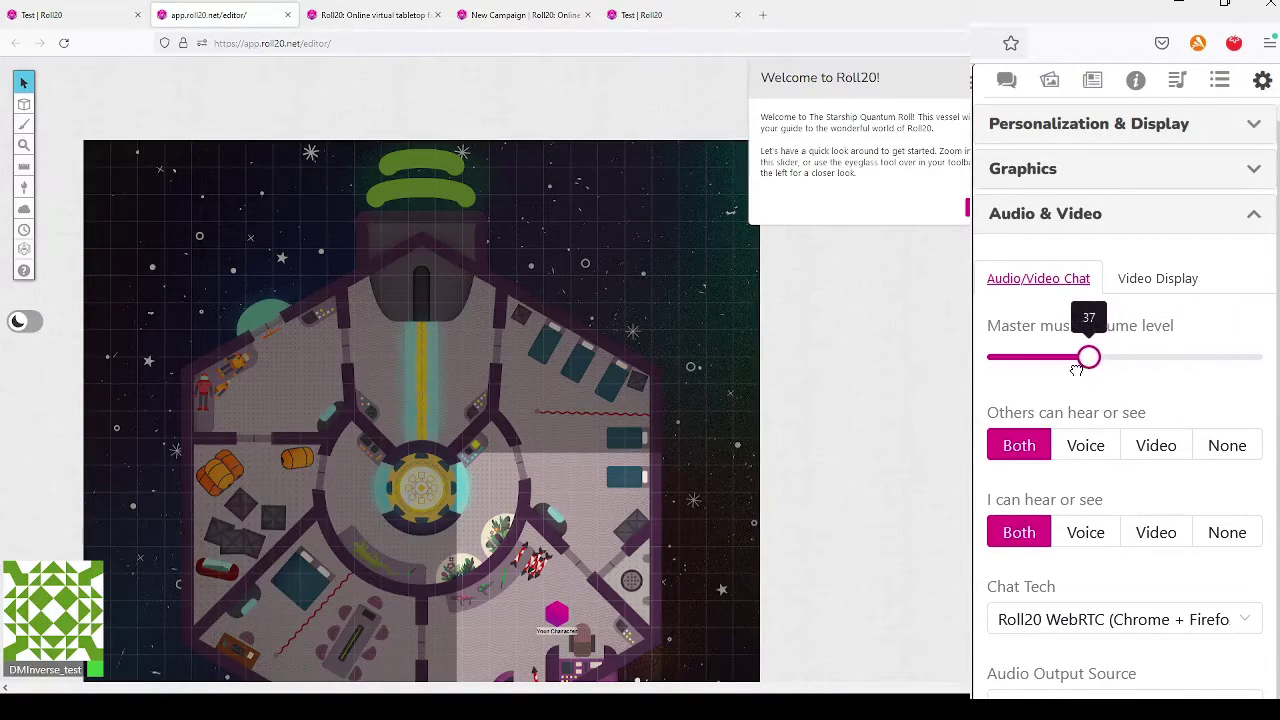
left_click_drag(1076, 370, 1090, 358)
left_click_drag(1227, 352, 1261, 358)
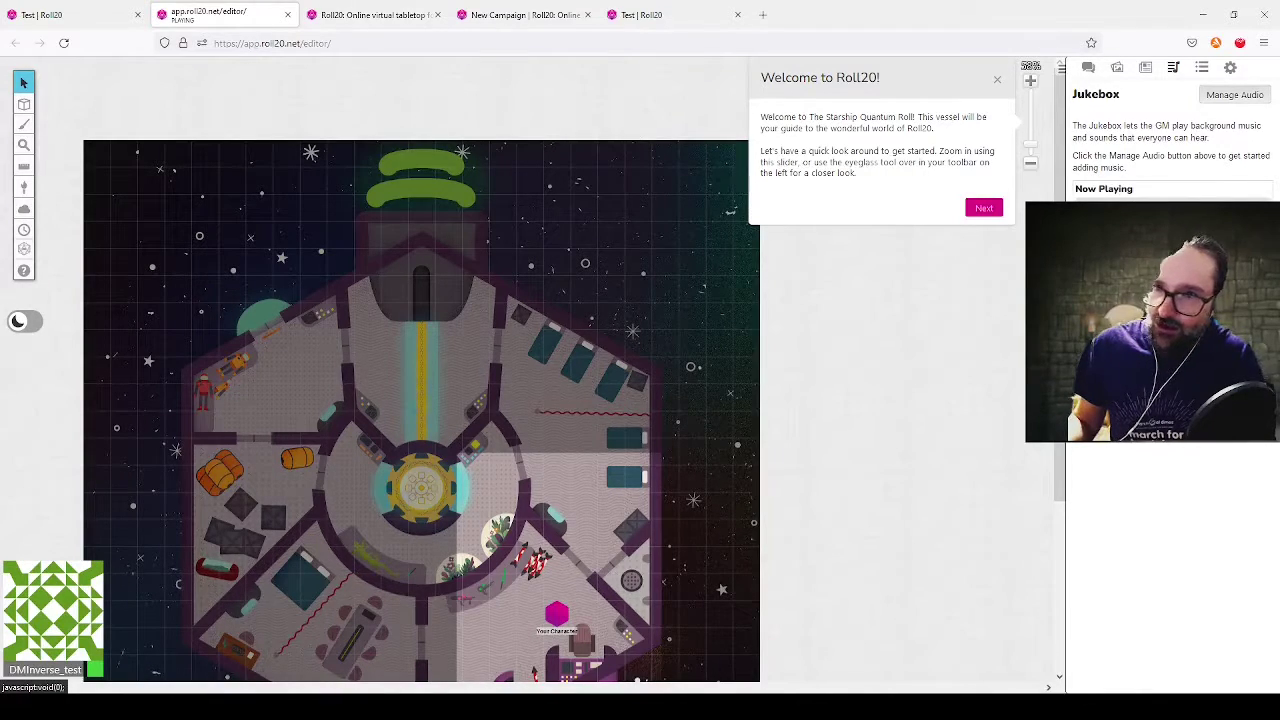
Step: Switch the sidebar from the settings to the text chat and advance the tutorial to the Moving Around page
left_click(1230, 68)
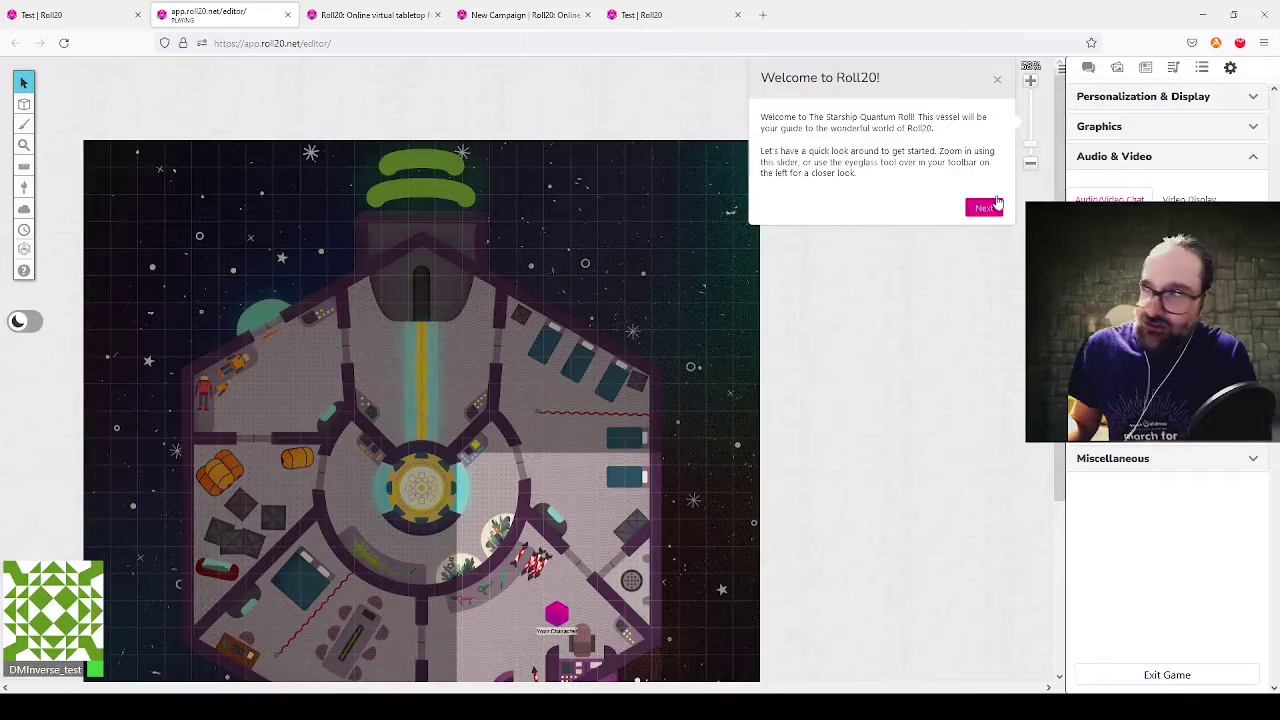
left_click(1088, 67)
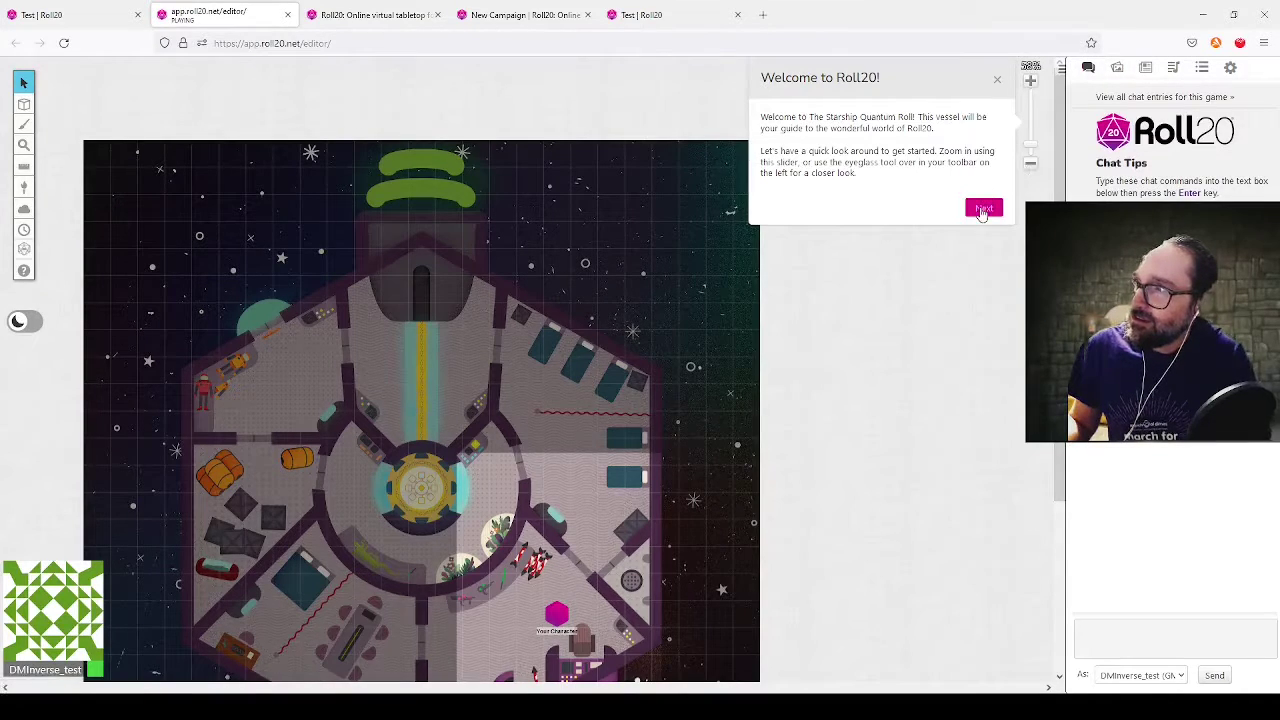
left_click(984, 208)
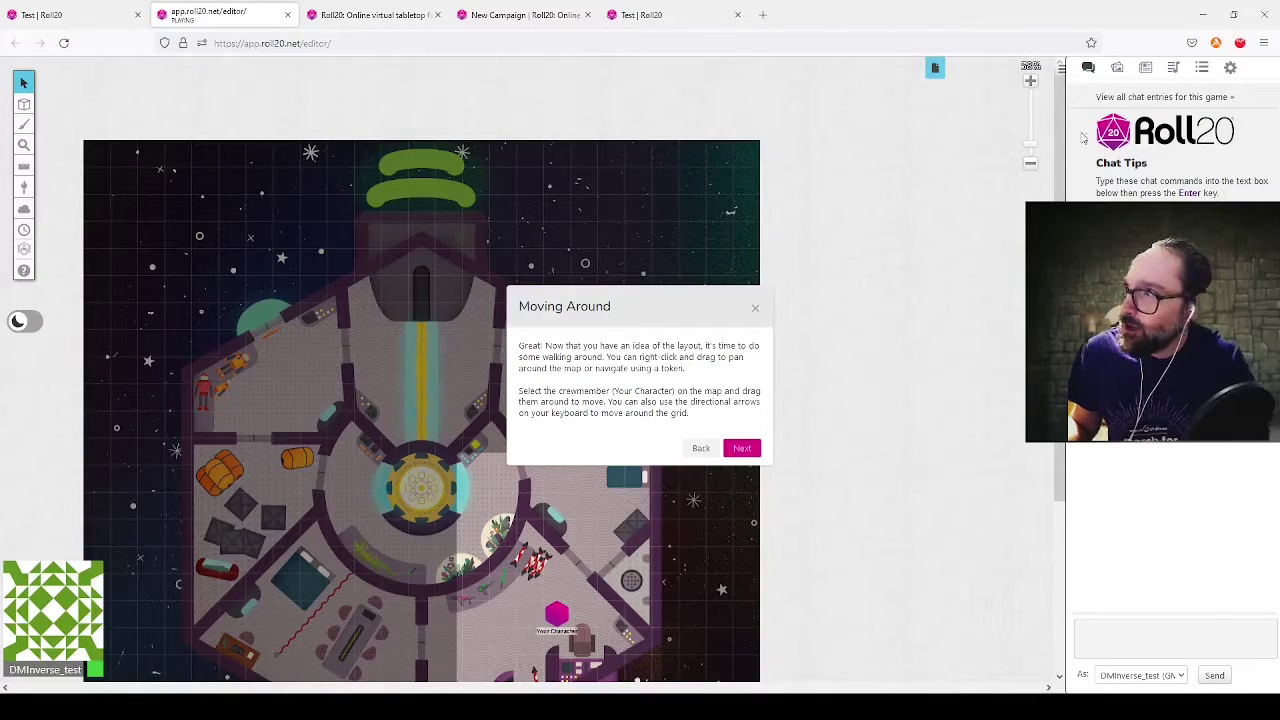
Step: Zoom in on the map, pan across the ship's central room, and set the zoom level to 120%
left_click_drag(1031, 150, 1034, 124)
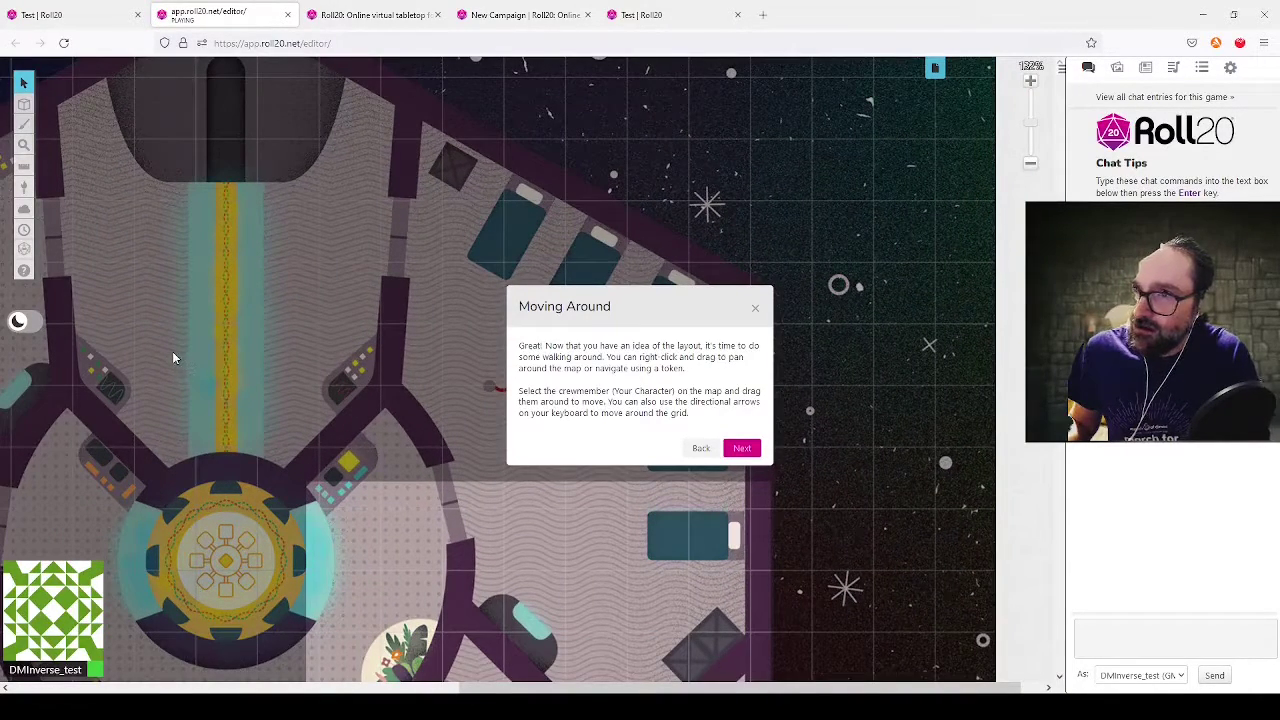
left_click_drag(172, 357, 279, 260)
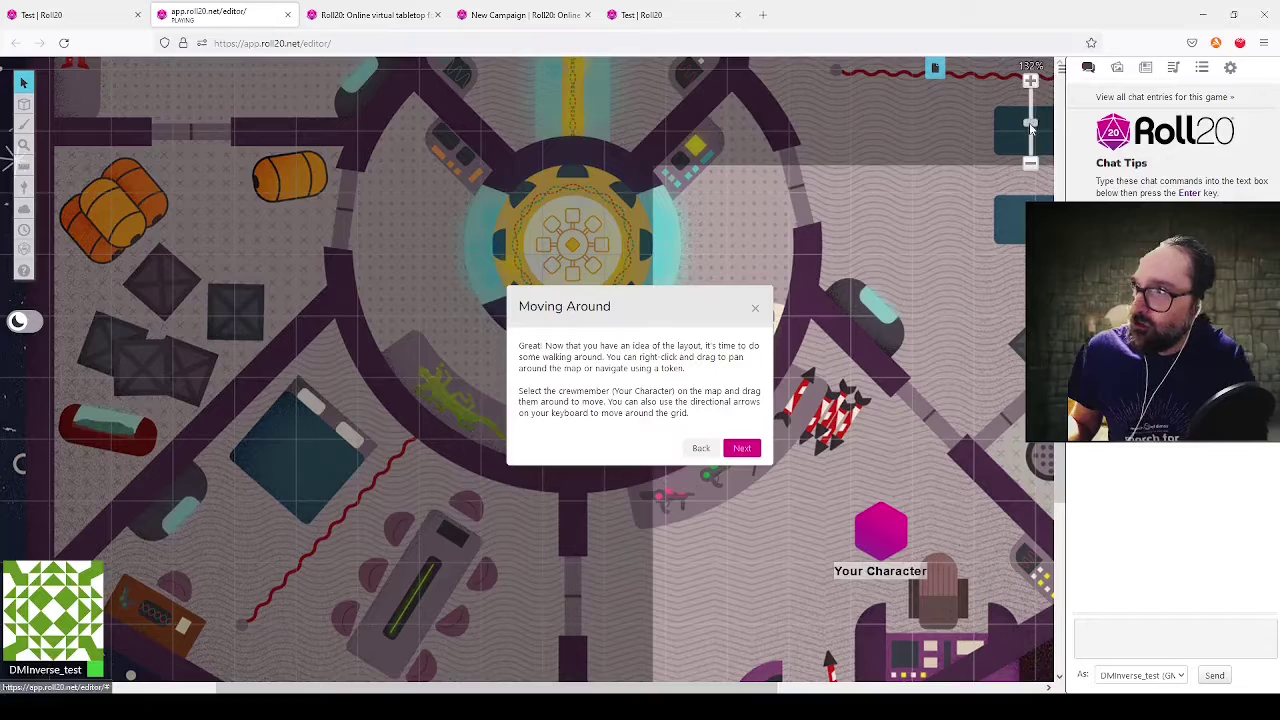
left_click_drag(1032, 125, 1031, 112)
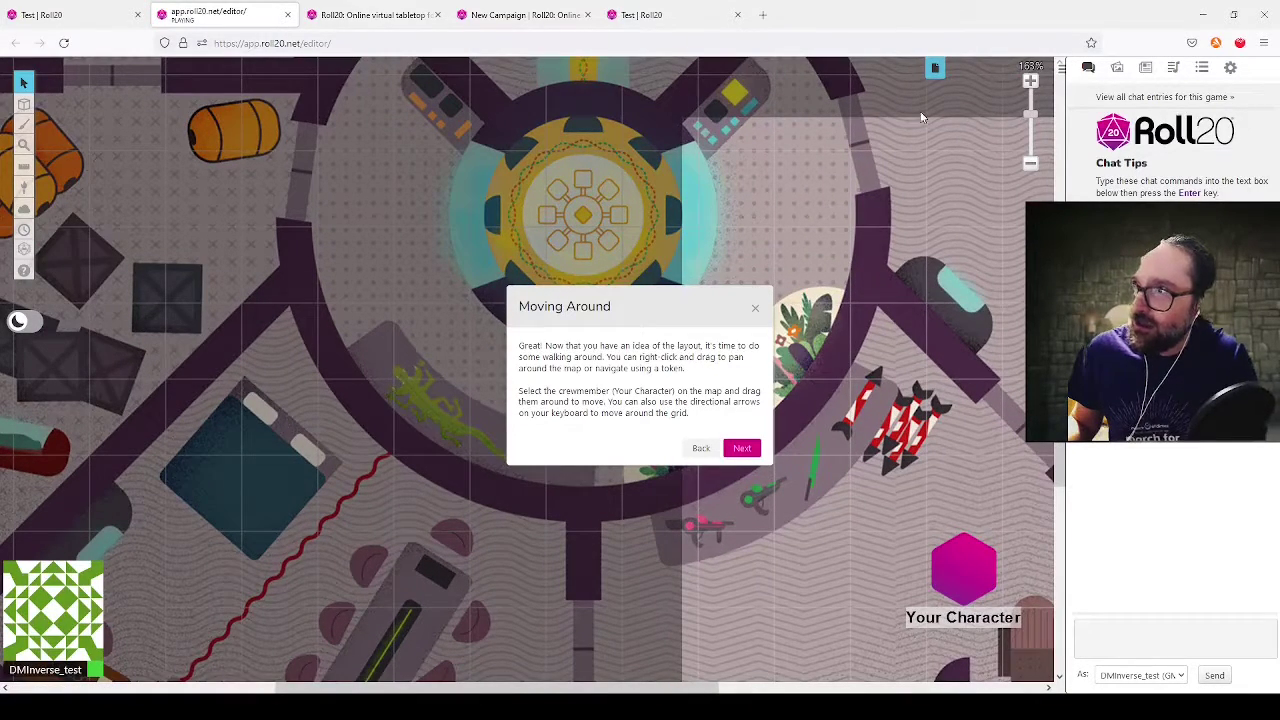
left_click_drag(1031, 114, 1032, 126)
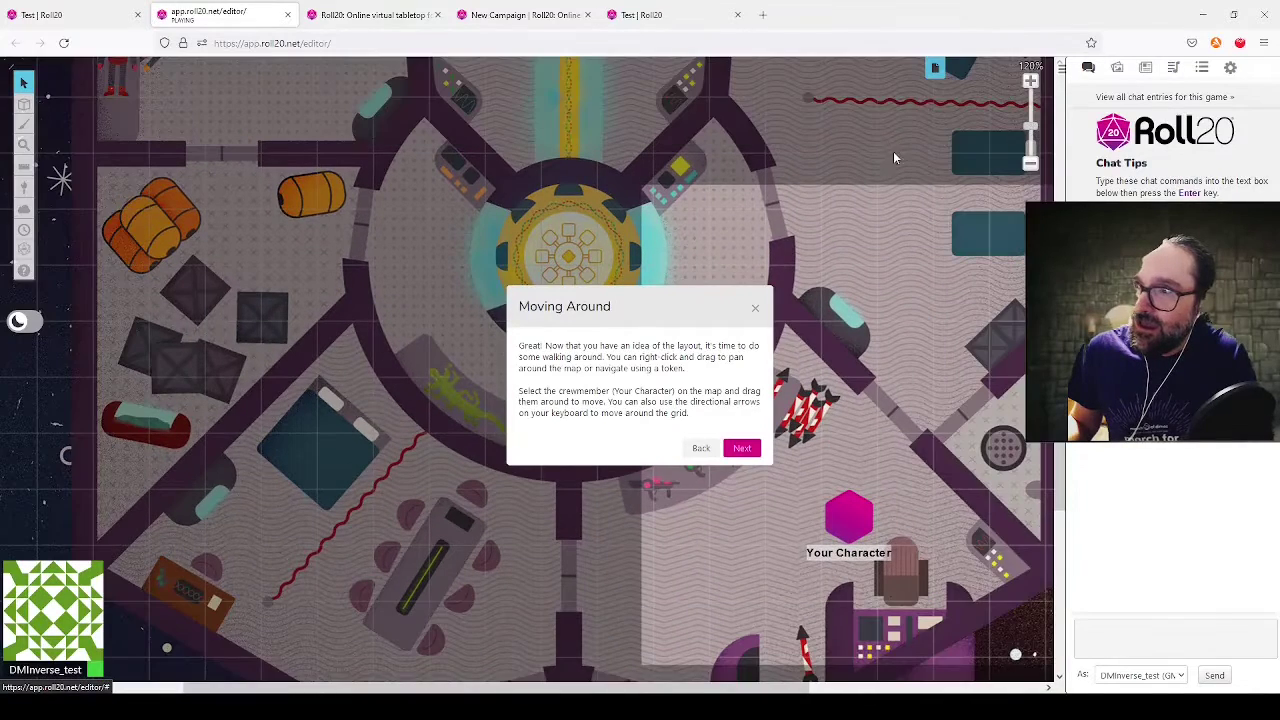
Step: Switch to the Pan View tool and move the map view around the upper rooms of the ship
mouse_move(25, 103)
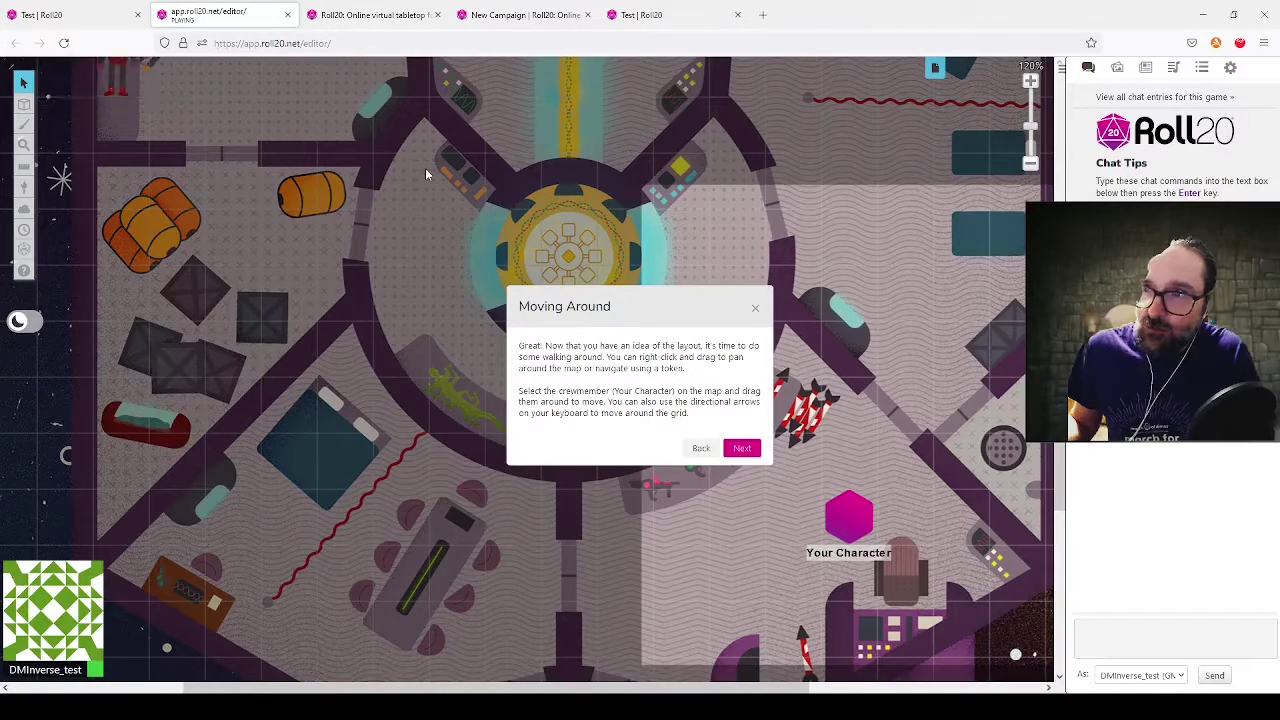
left_click_drag(459, 211, 204, 405)
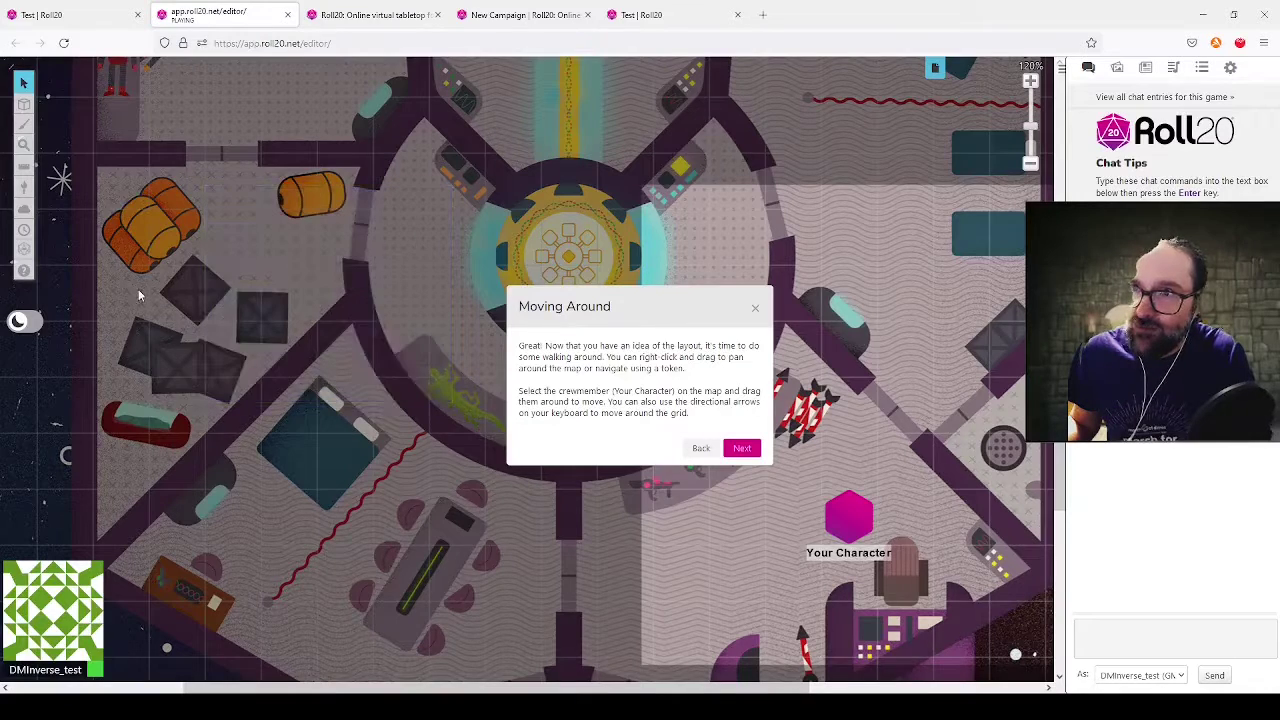
left_click(68, 92)
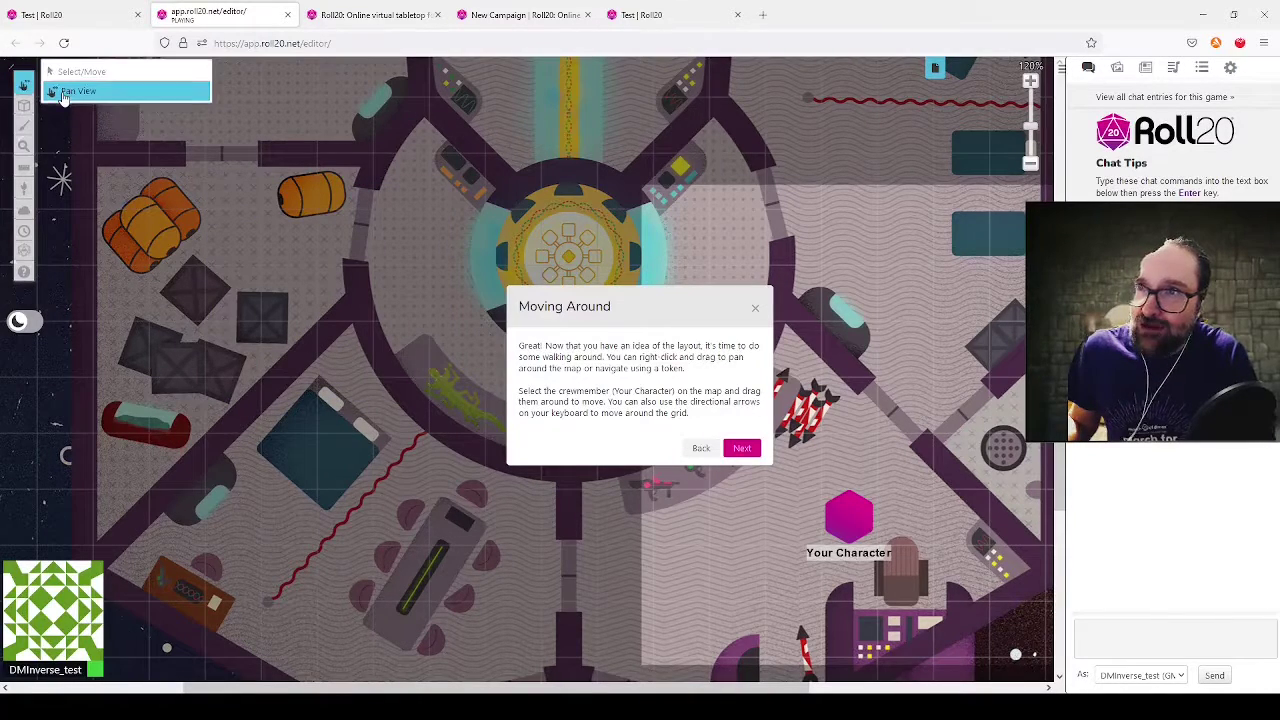
left_click_drag(271, 212, 255, 328)
left_click_drag(254, 330, 252, 336)
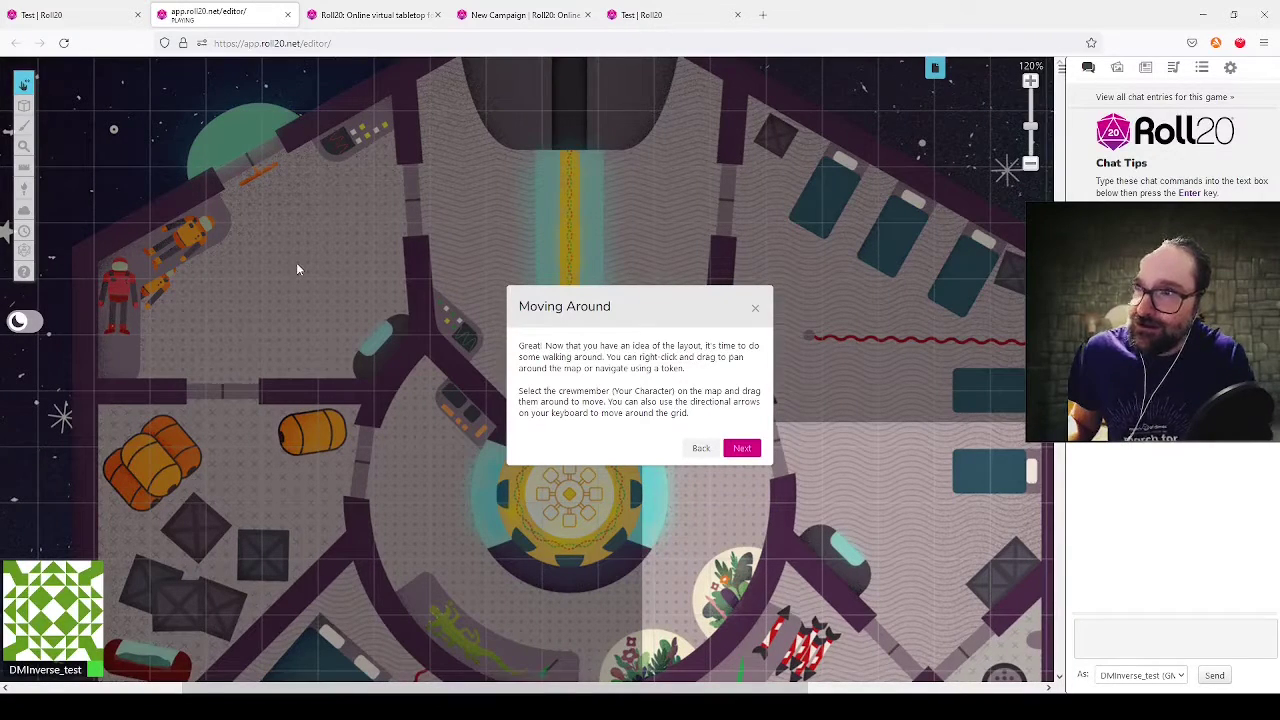
left_click_drag(296, 268, 223, 271)
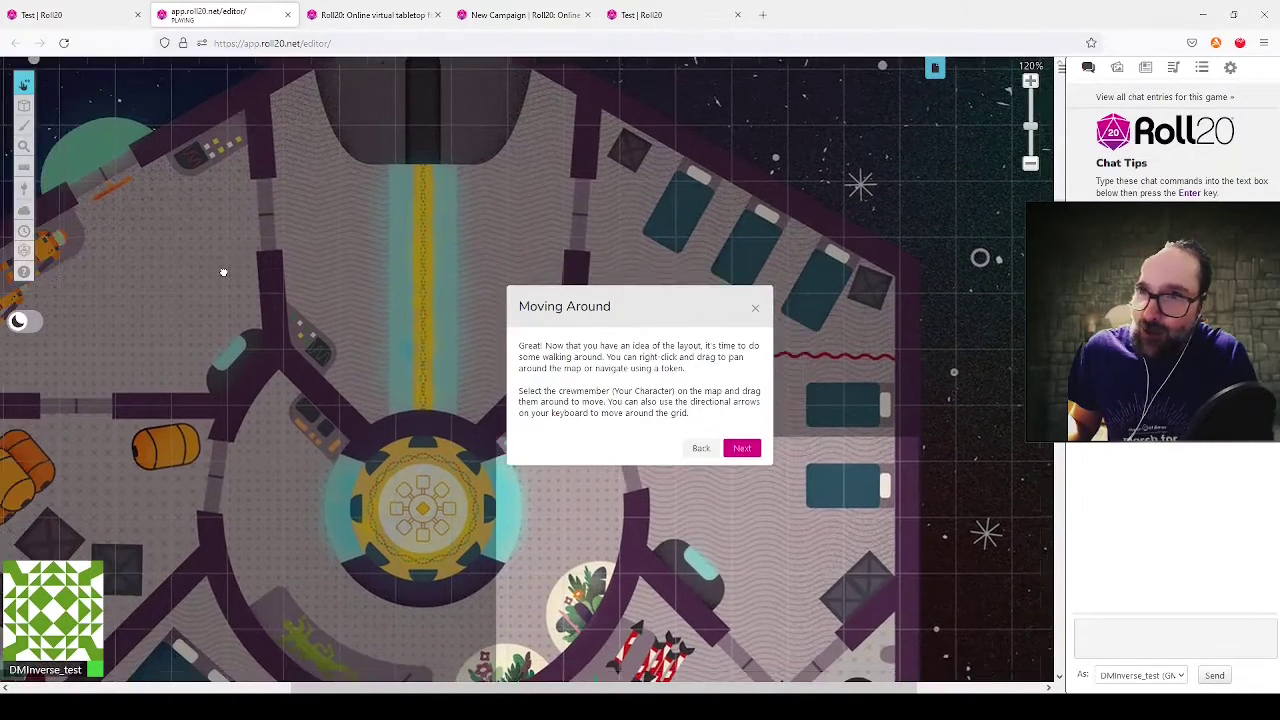
Step: Return to the Select/Move tool and pan the map to bring the Your Character token into view
mouse_move(25, 88)
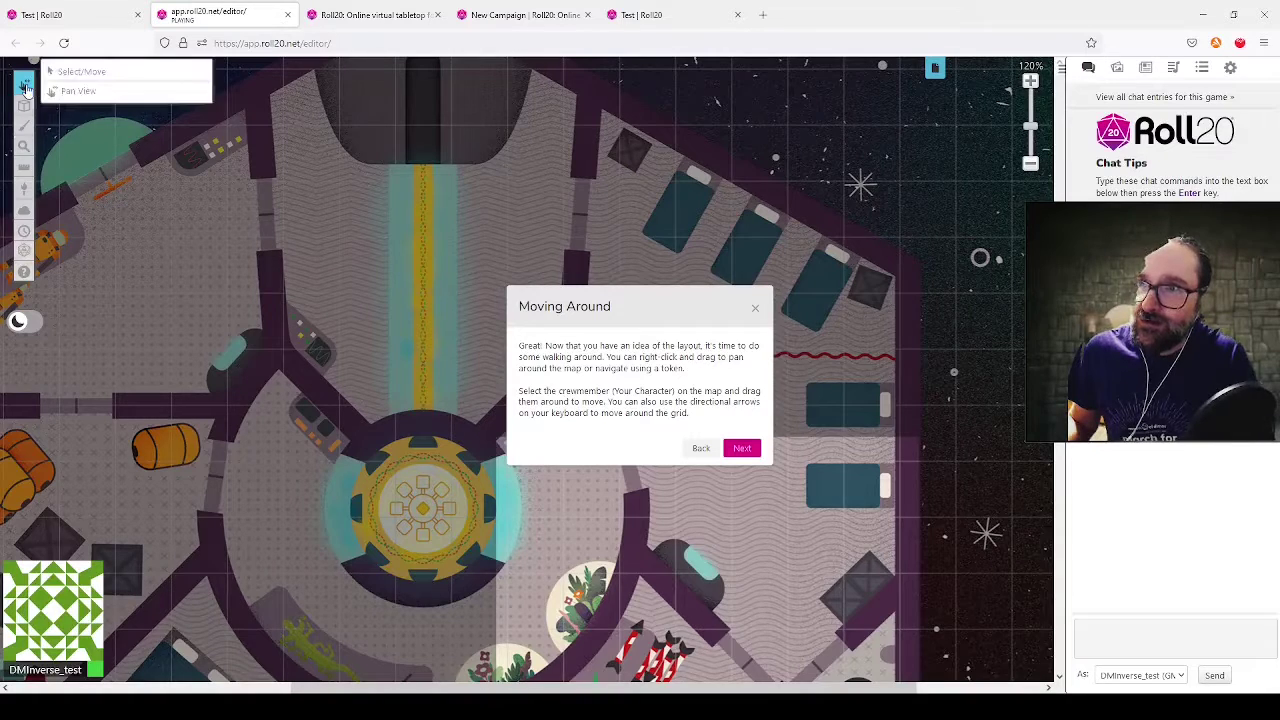
left_click(80, 72)
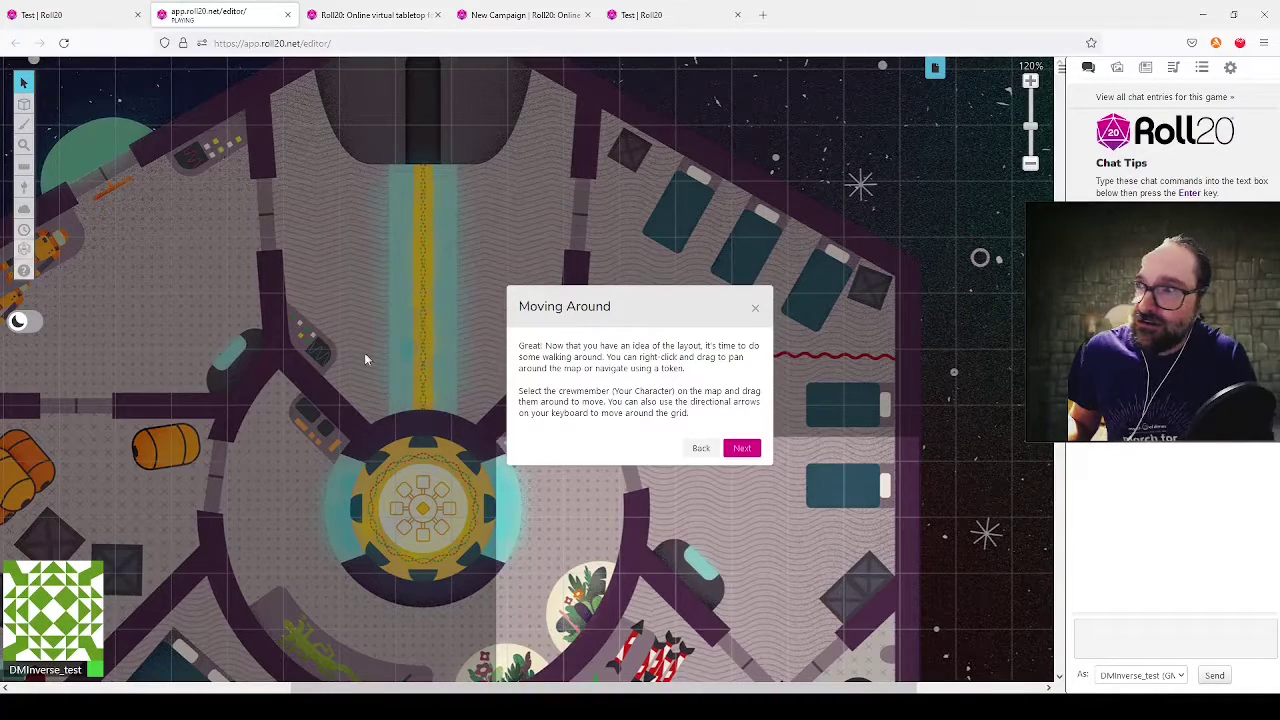
left_click_drag(382, 533, 326, 426)
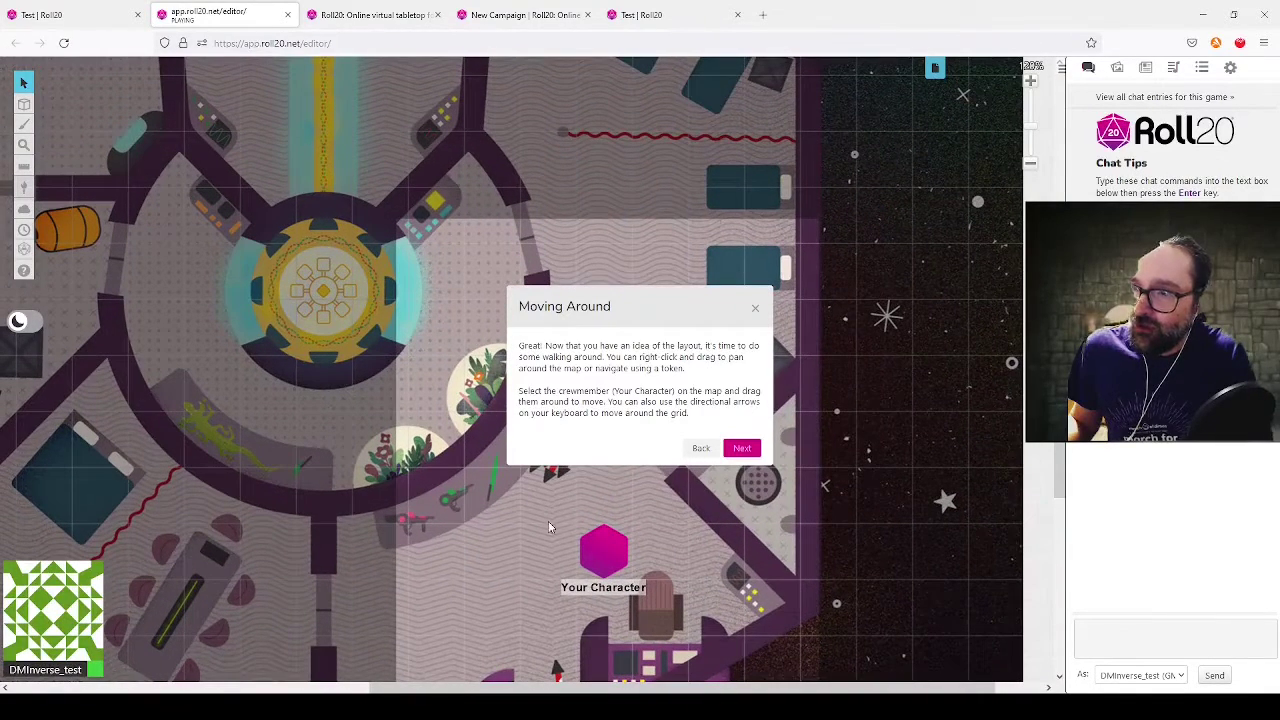
Step: Try the green dot and red X status markers on the Your Character token, removing each one again
left_click(610, 546)
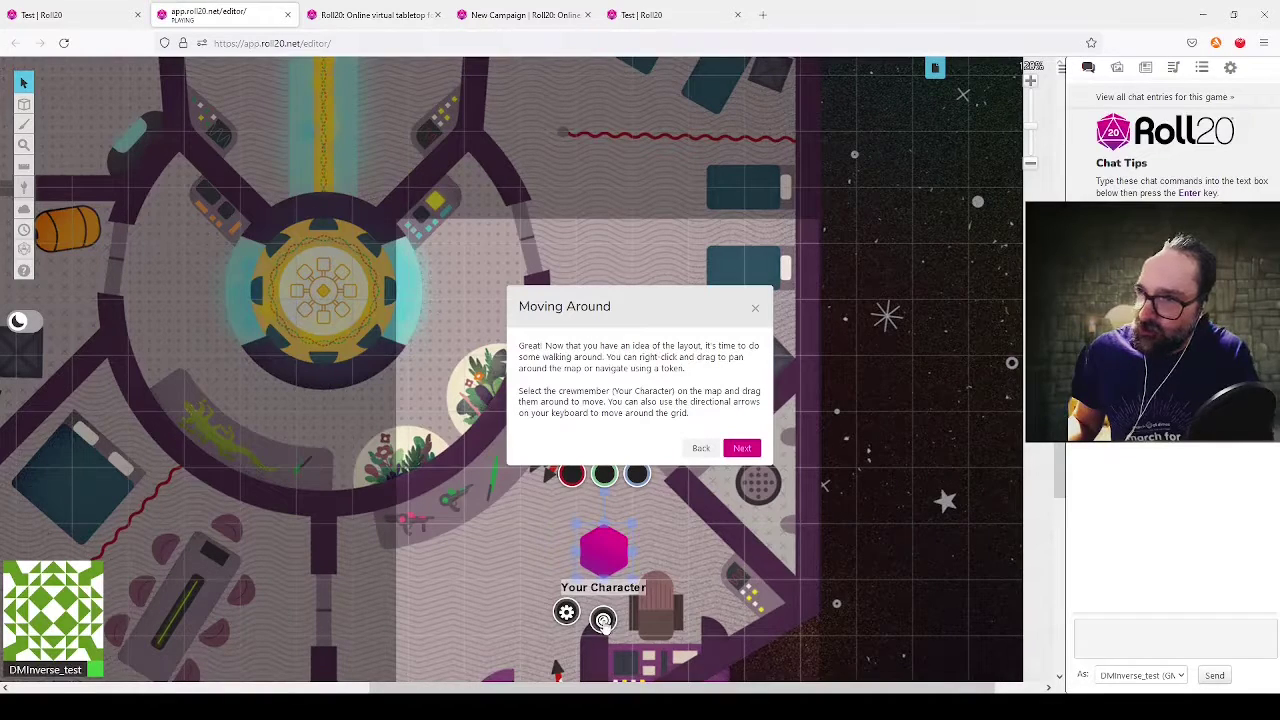
mouse_move(603, 621)
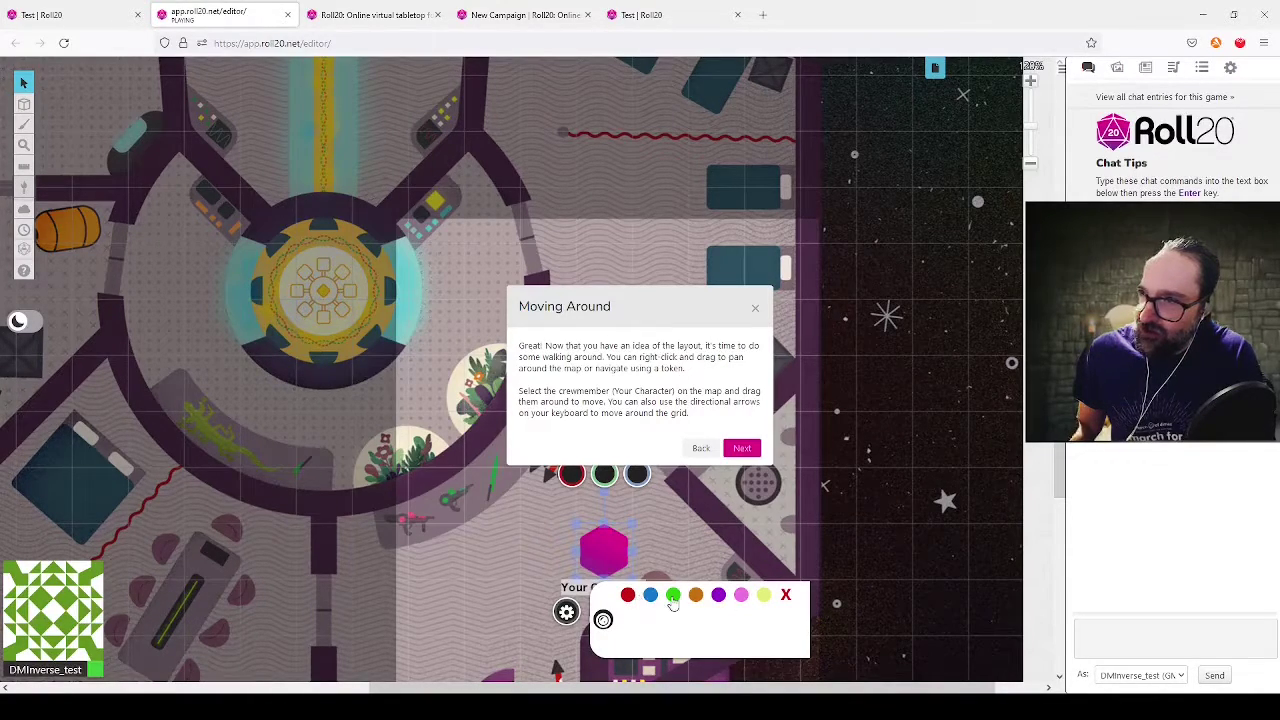
left_click(673, 596)
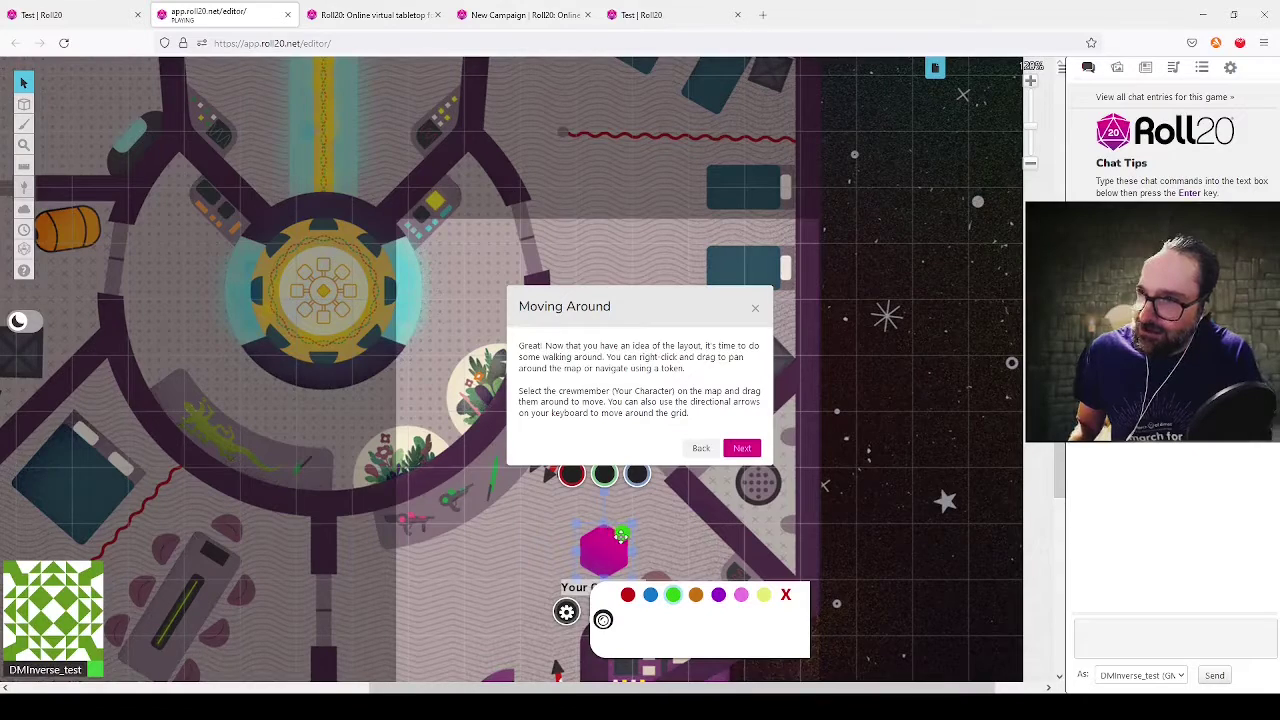
left_click(673, 596)
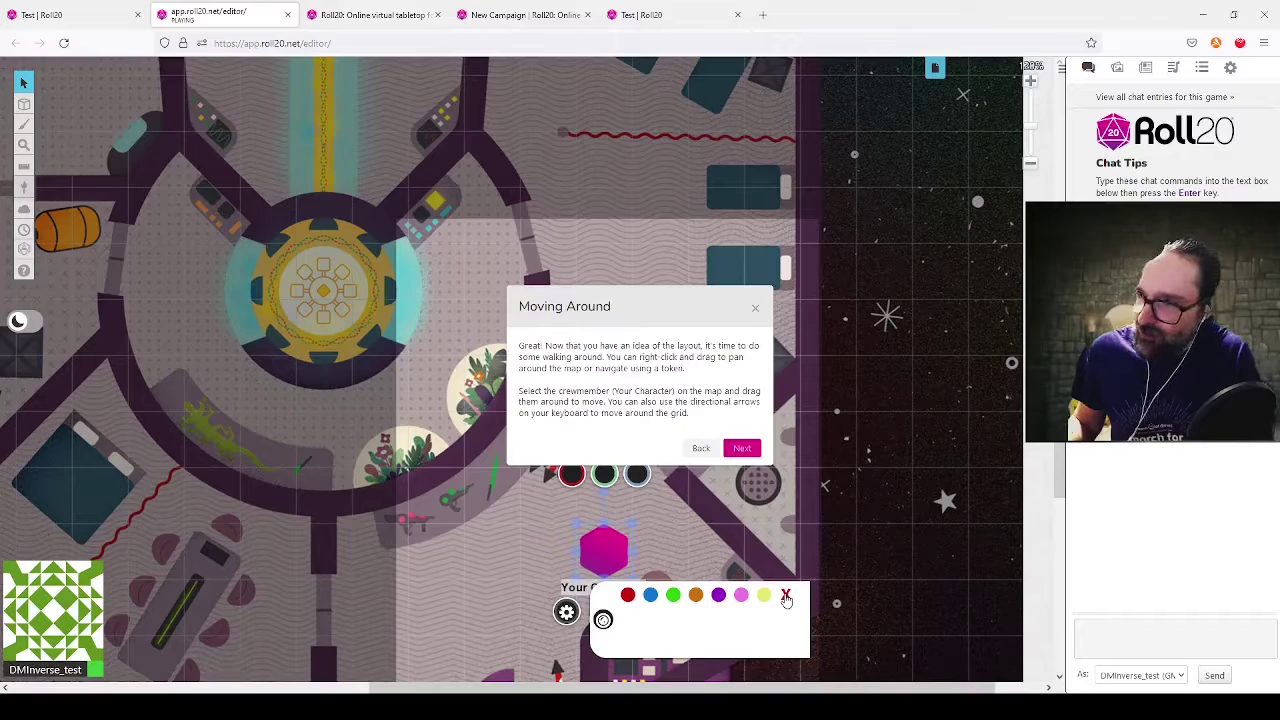
left_click(786, 596)
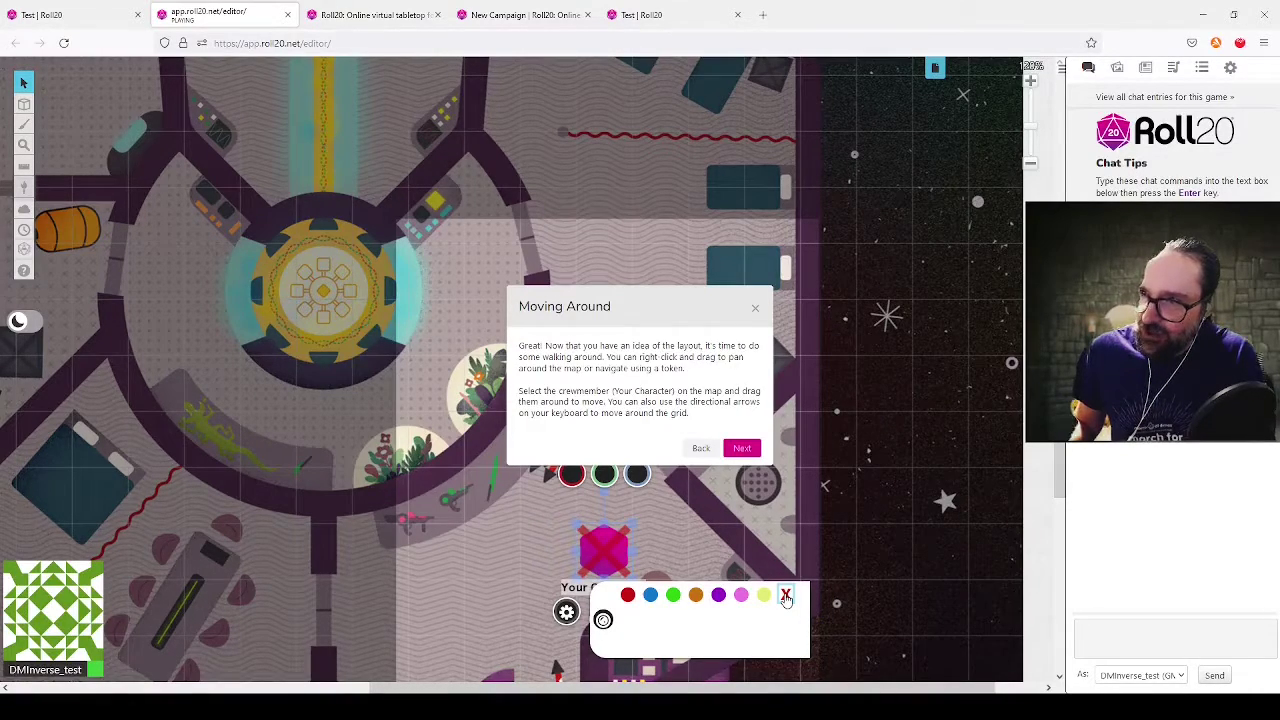
left_click(786, 596)
left_click(812, 626)
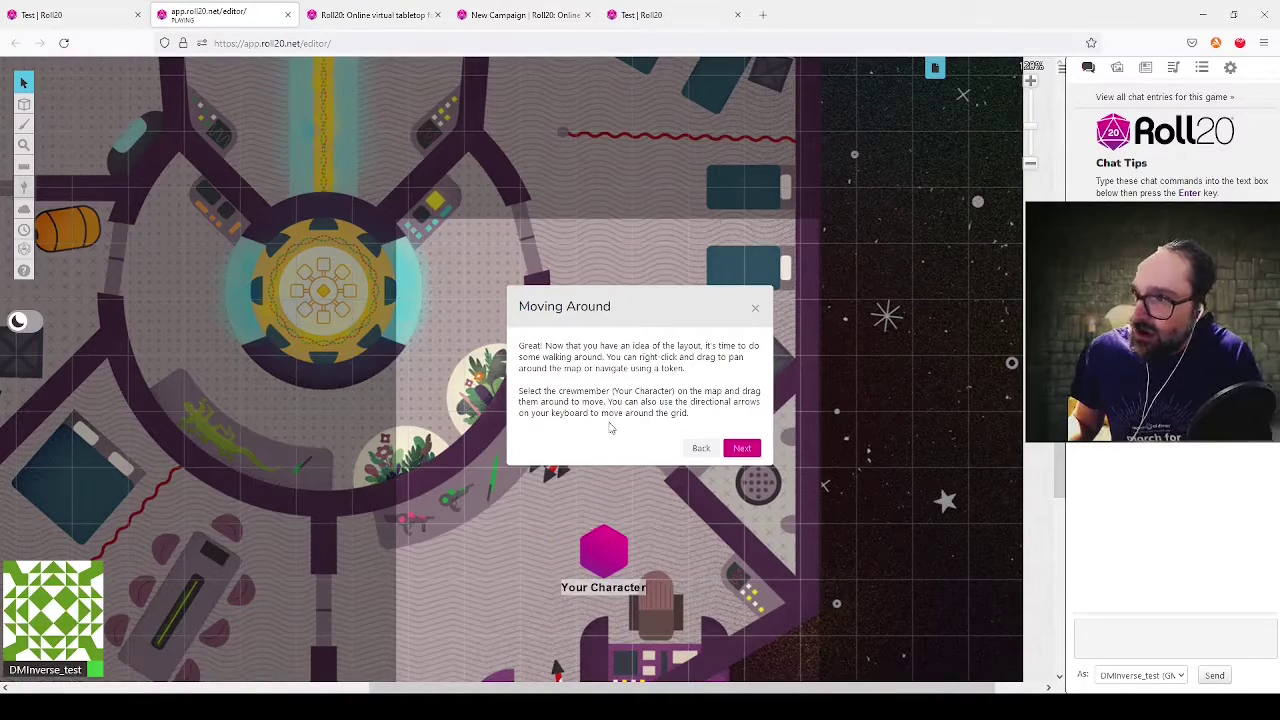
Step: Move the Your Character token two squares left, one down, two up and one right along the grid
left_click(599, 551)
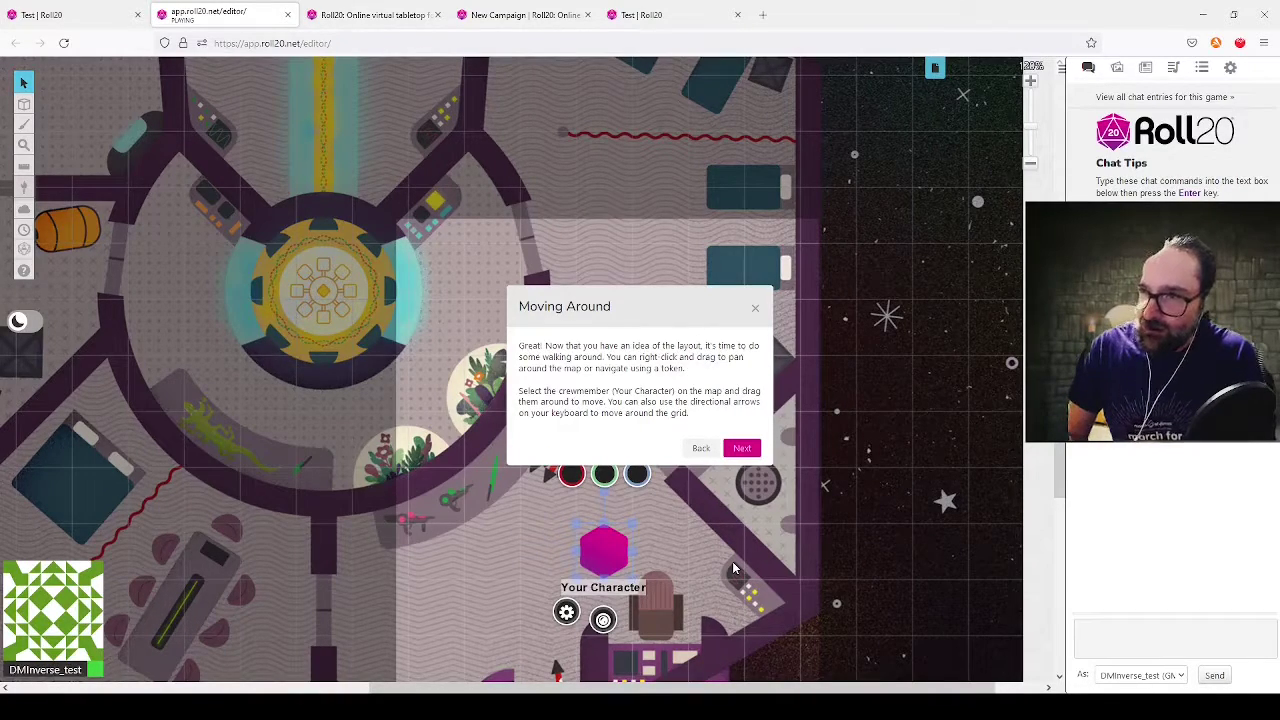
key("Left")
key("Left")
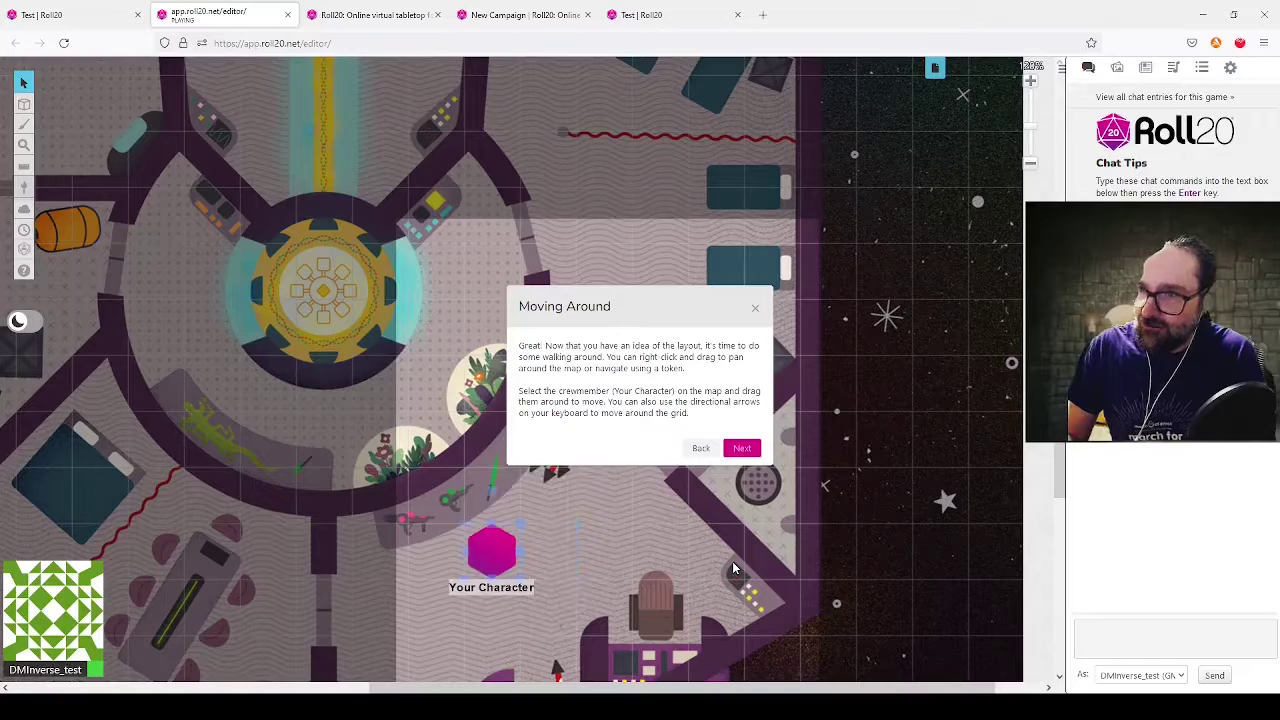
key("Down")
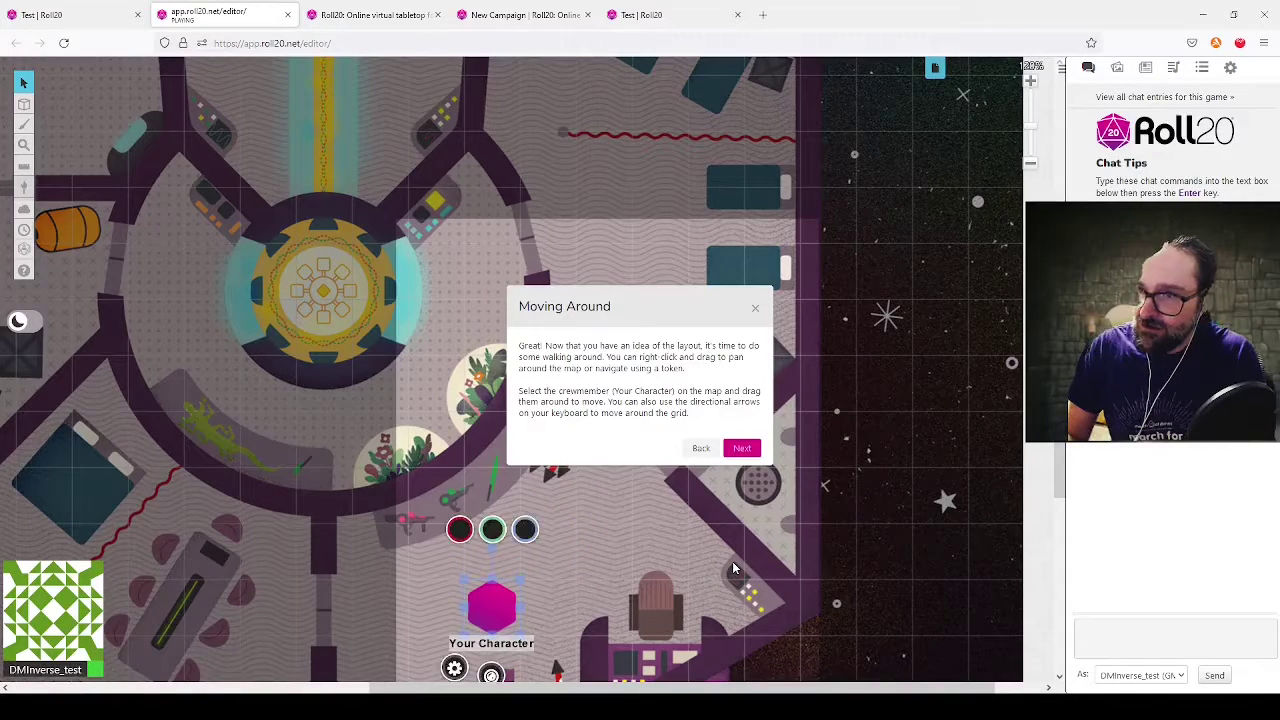
key("Up")
key("Up")
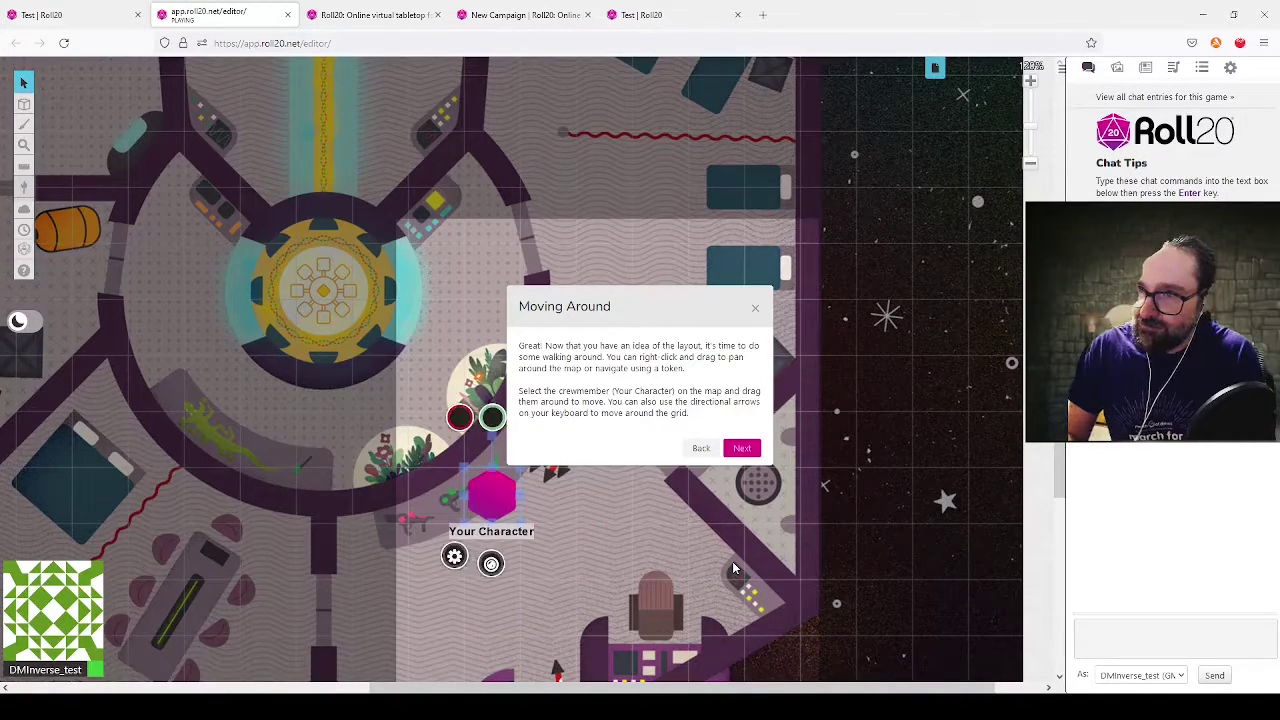
key("Right")
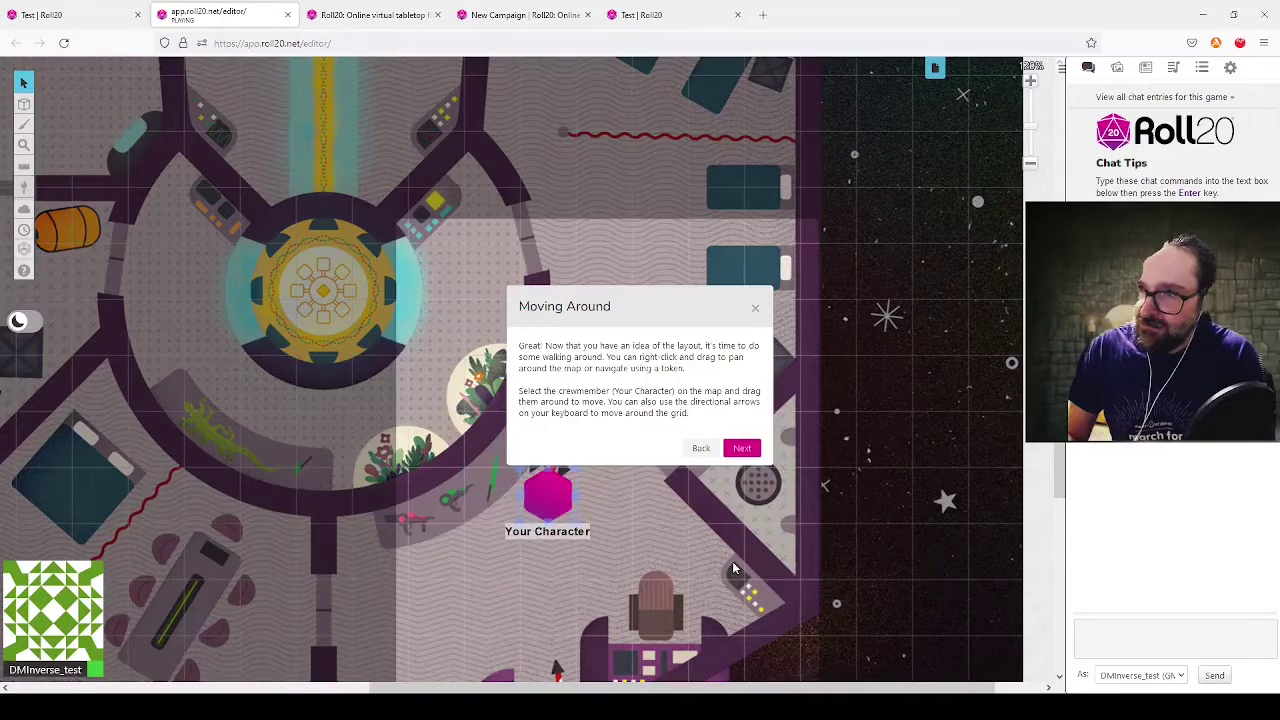
Step: Move the token two squares left, three up and one down into the circular central room, and advance the tutorial to The Toolbar
key("Left")
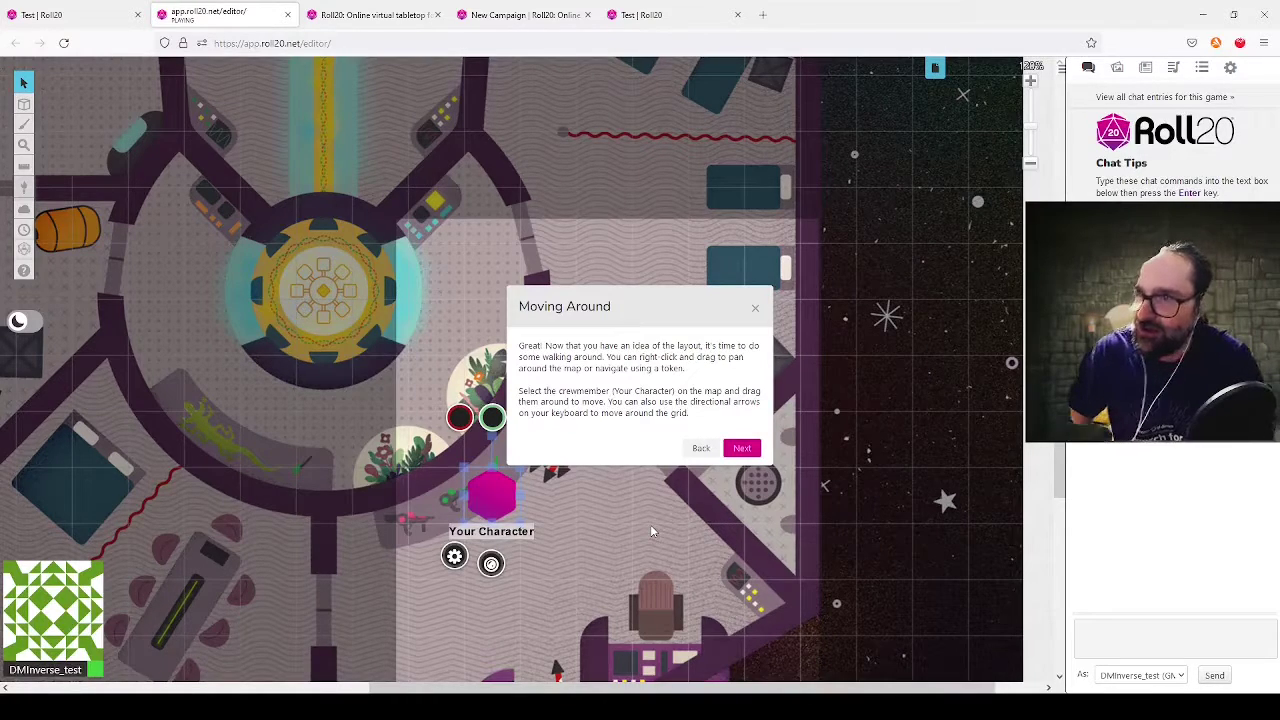
key("Left")
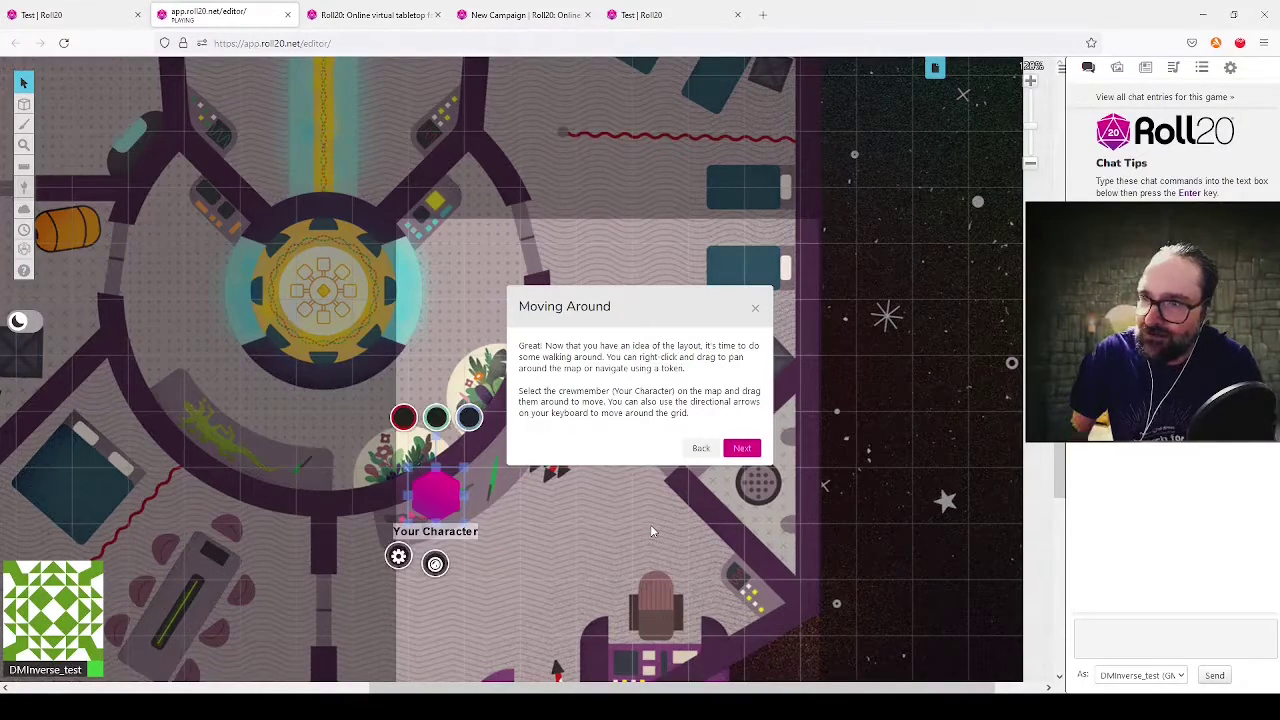
key("Up")
key("Up")
key("Up")
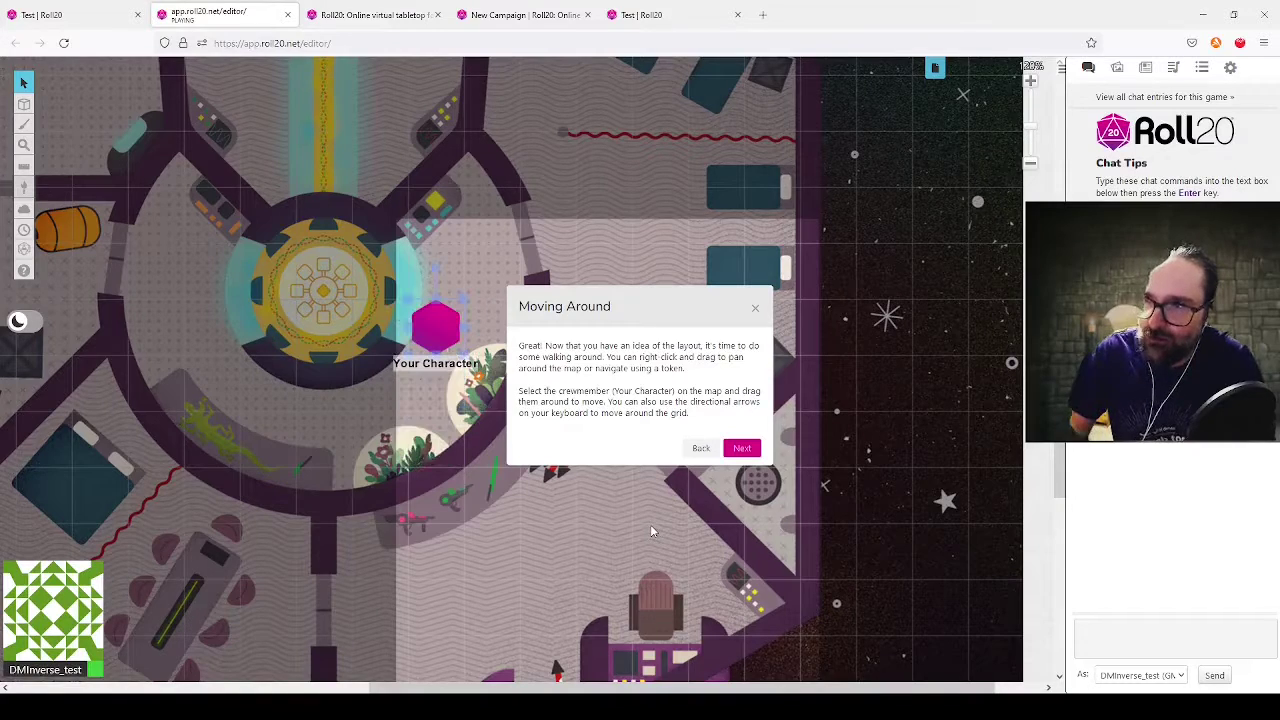
key("Down")
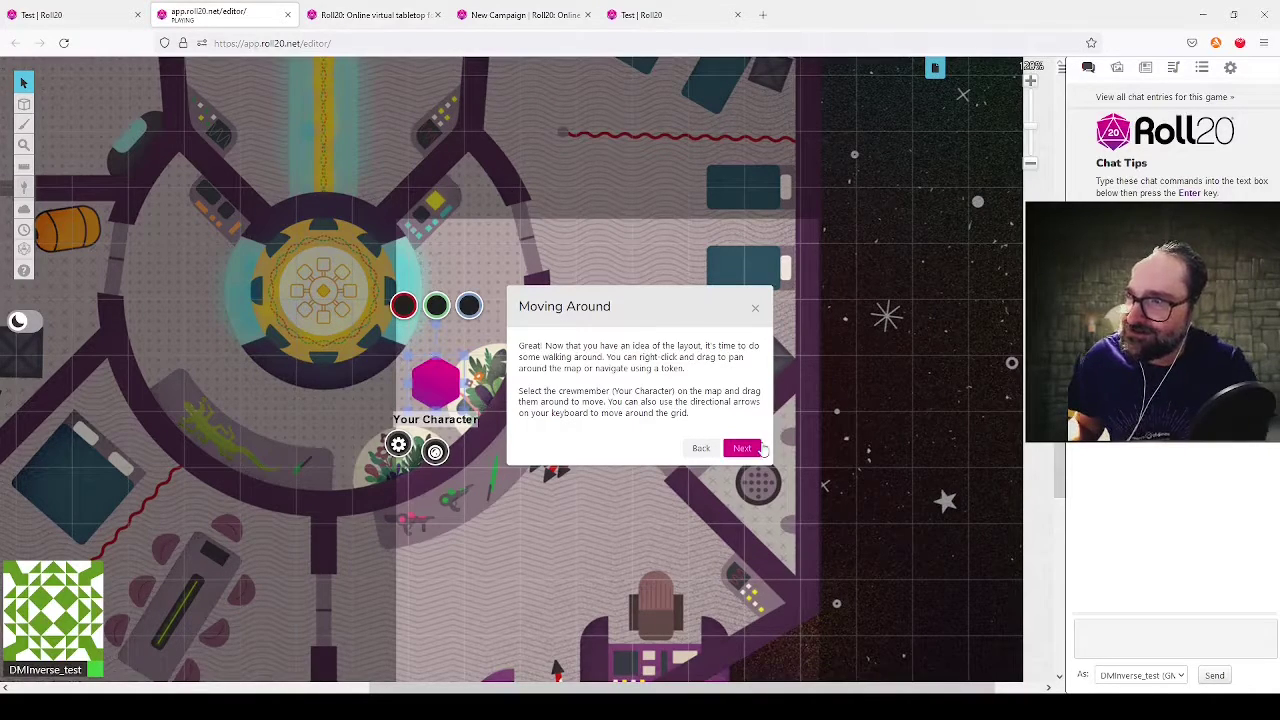
left_click(741, 448)
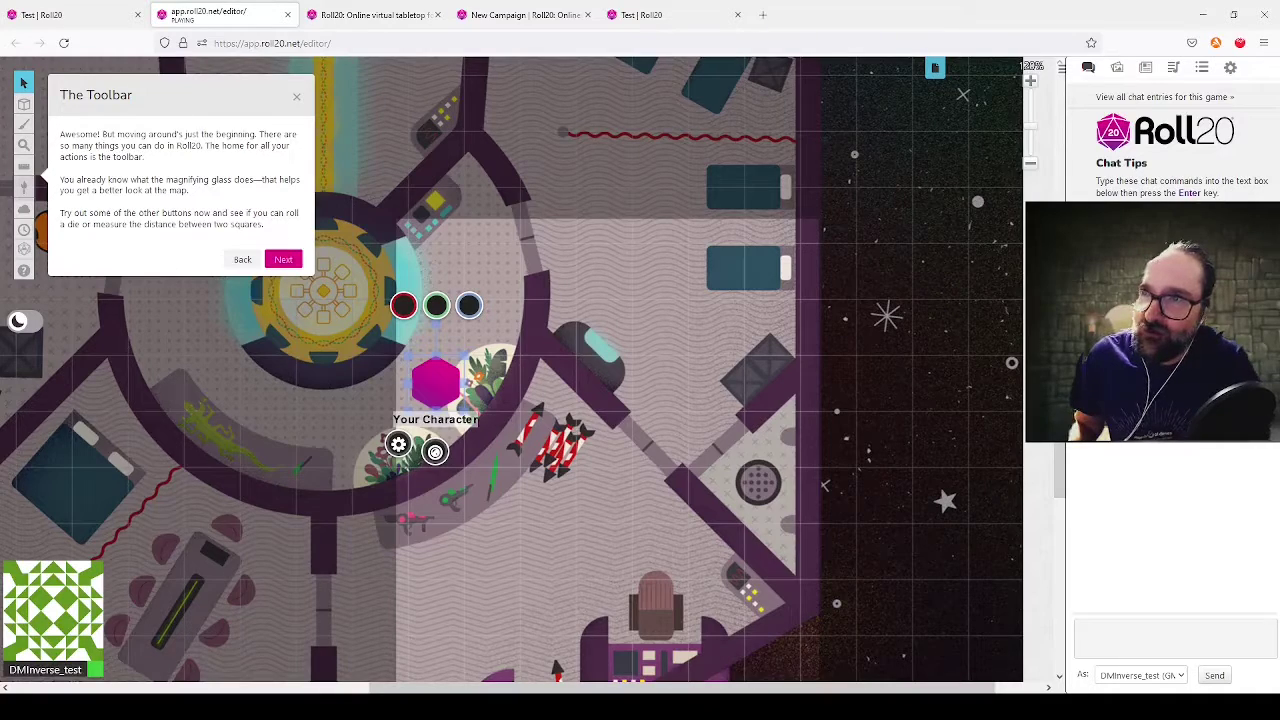
Step: Roll a d10, a d12, a d8 and a d4 individually, plus four d6 together, with the dice roller
mouse_move(23, 107)
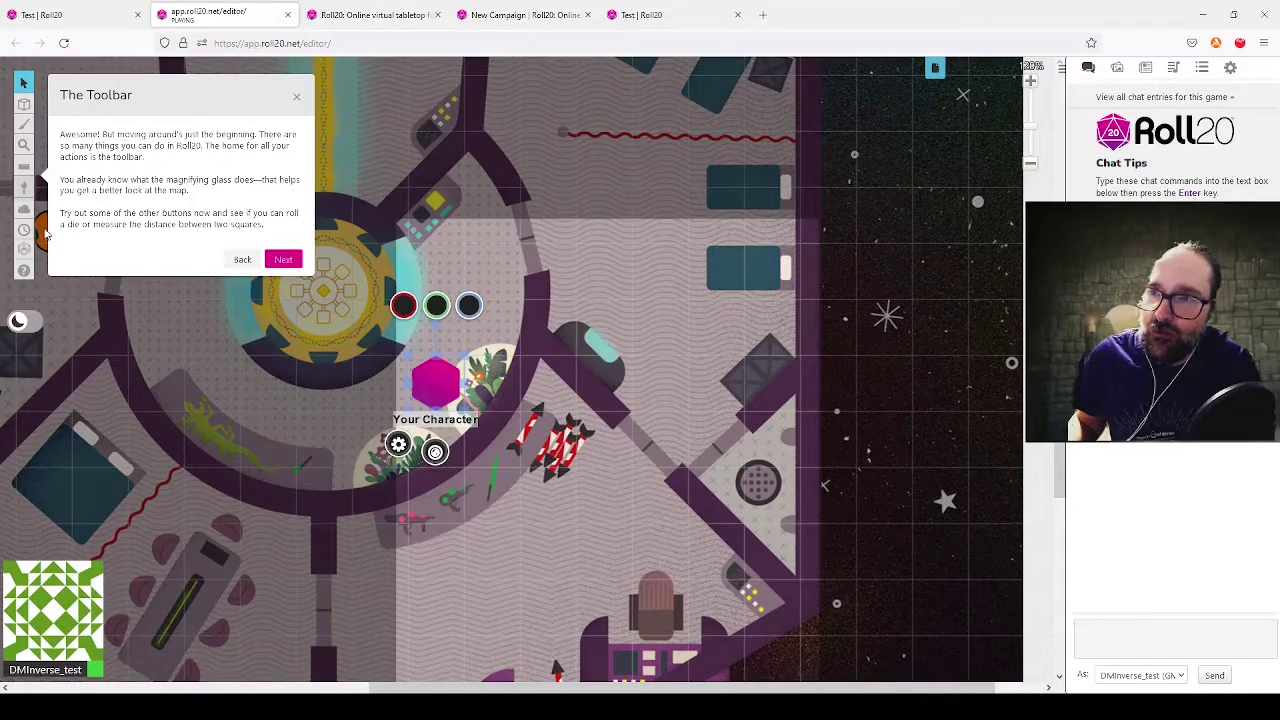
mouse_move(24, 250)
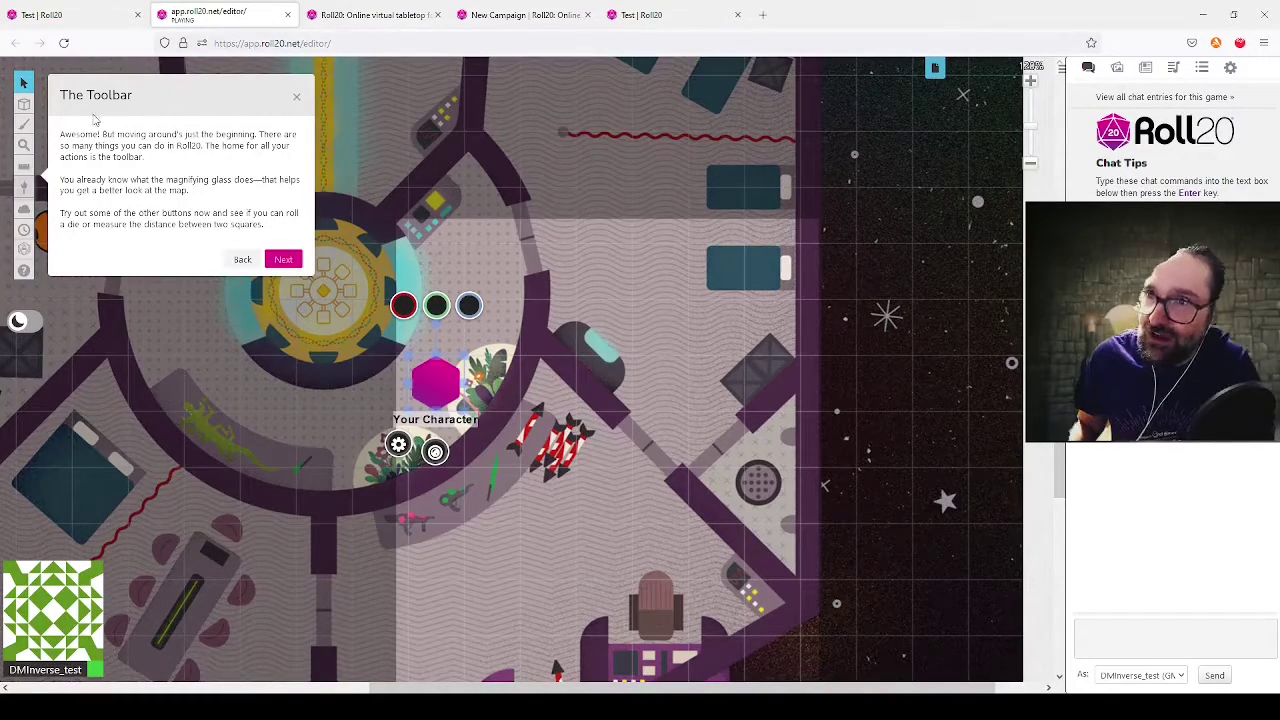
mouse_move(24, 252)
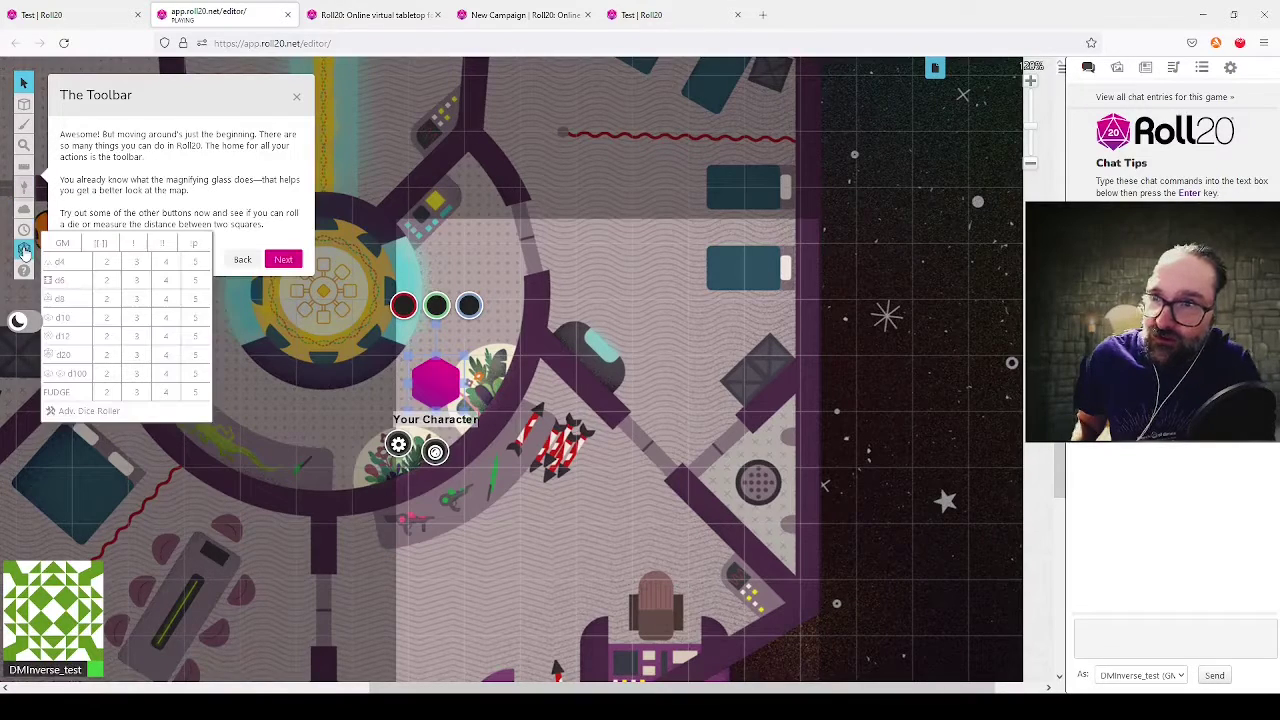
left_click(62, 320)
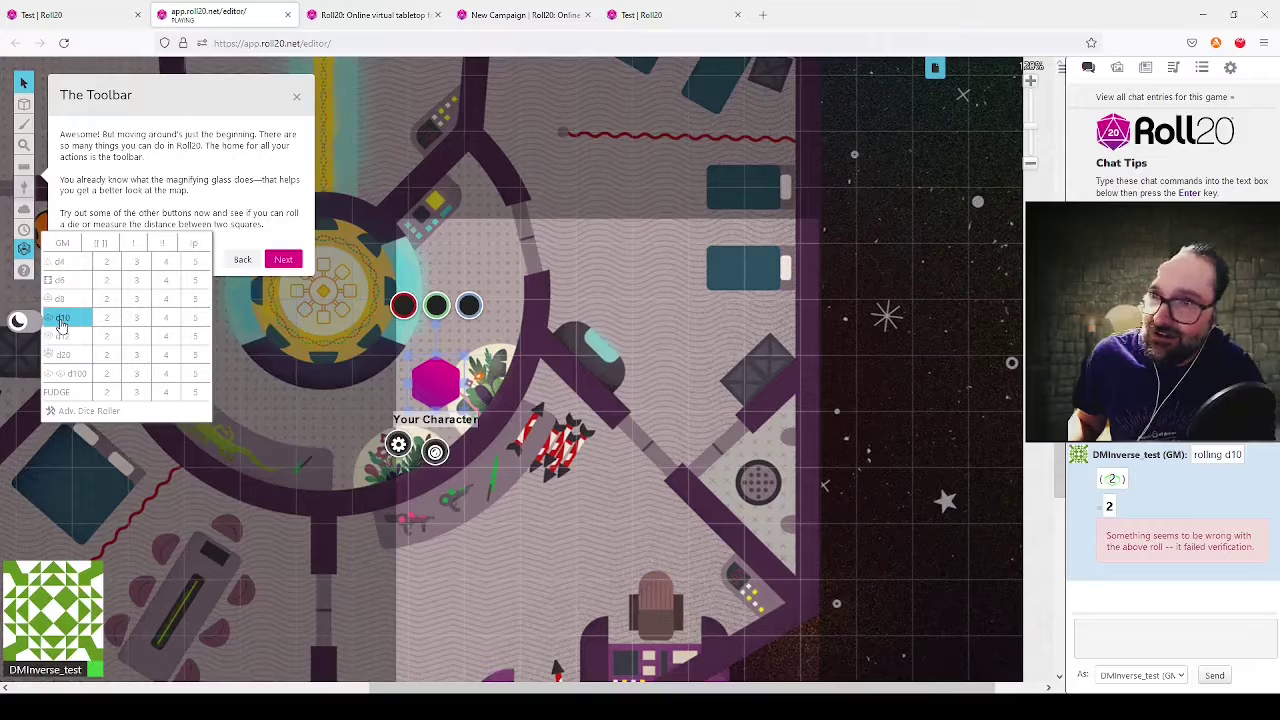
left_click(63, 338)
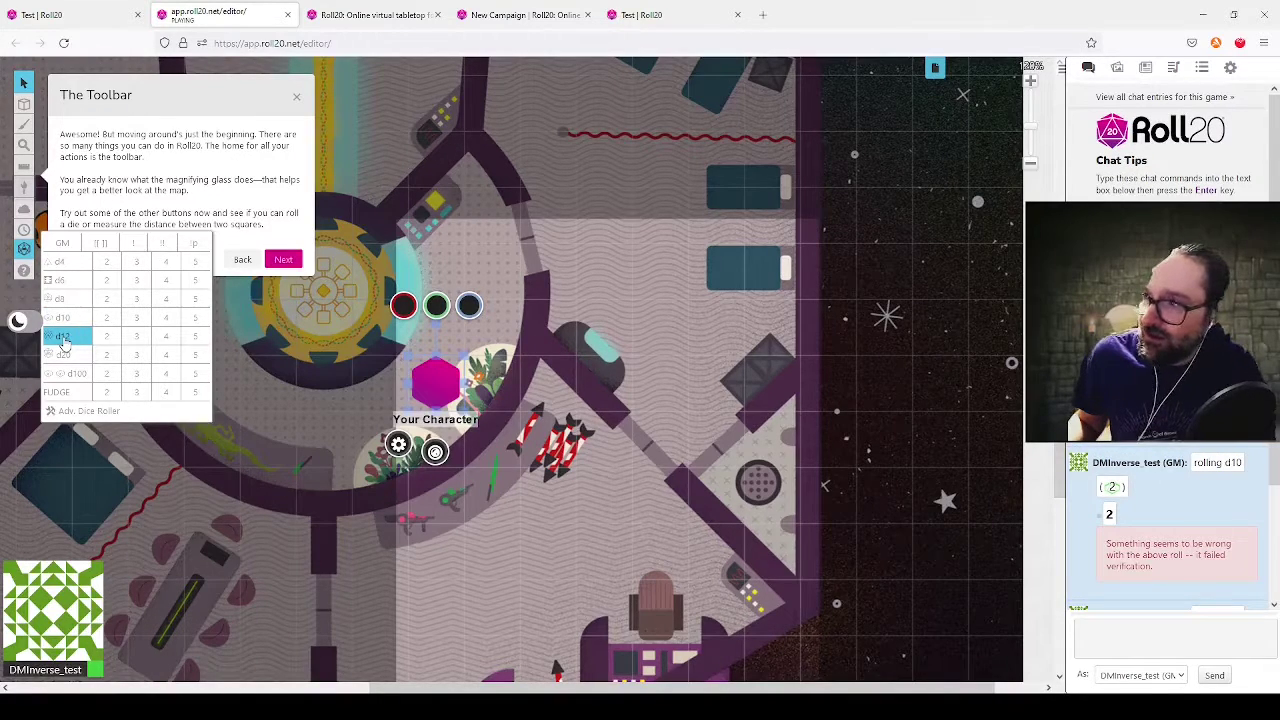
left_click(62, 298)
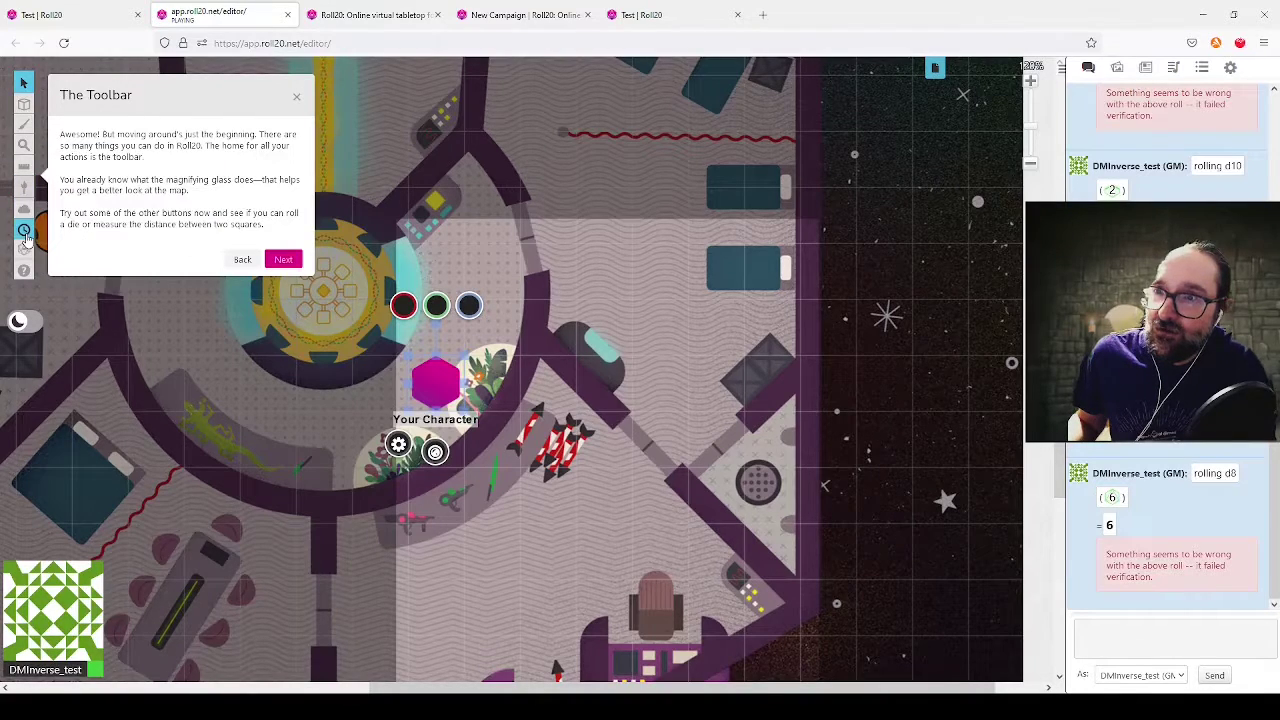
mouse_move(26, 250)
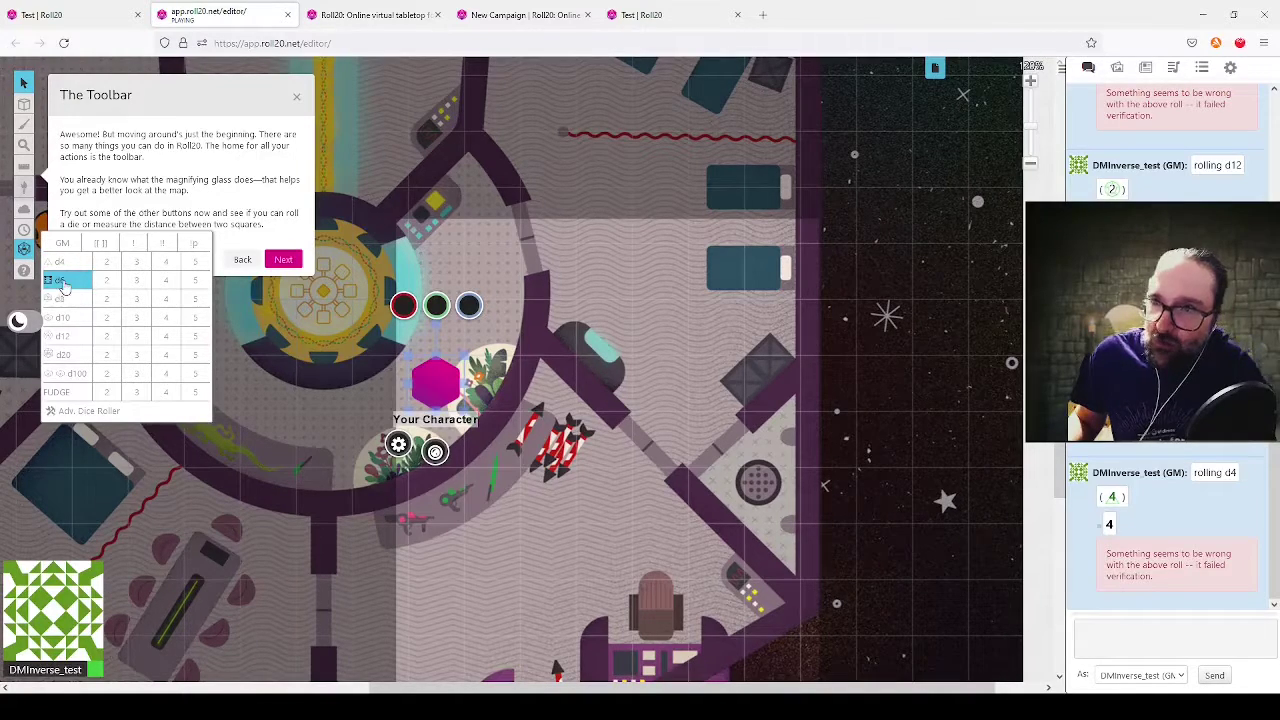
left_click(168, 286)
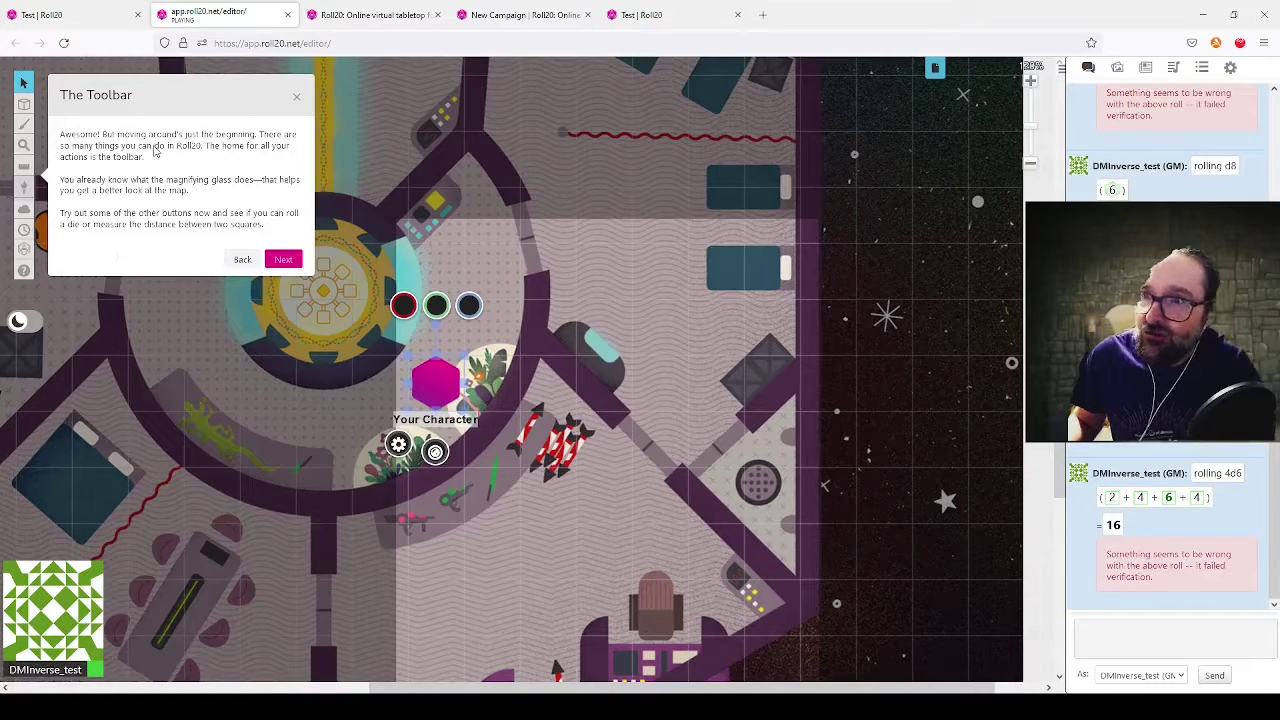
Step: Measure from the Your Character token to the ship's outer wall and to the rockets, using the ruler with Snap to center
mouse_move(24, 168)
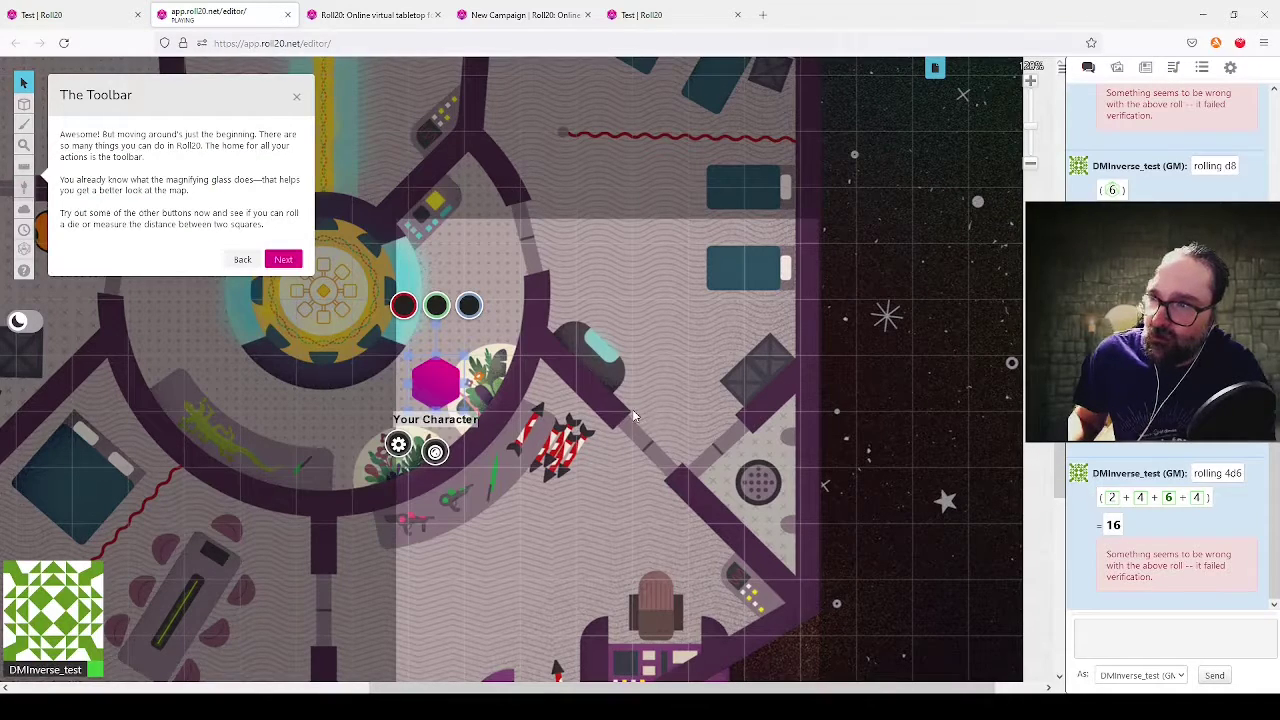
mouse_move(31, 129)
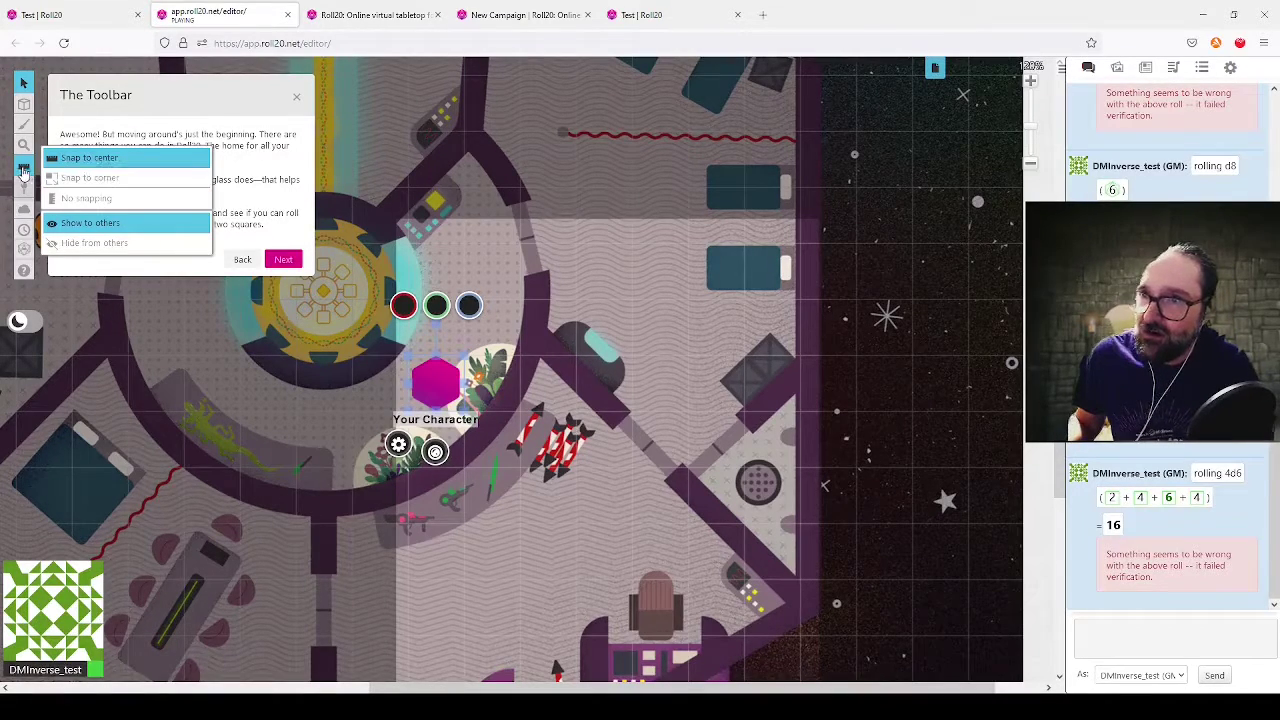
left_click(97, 160)
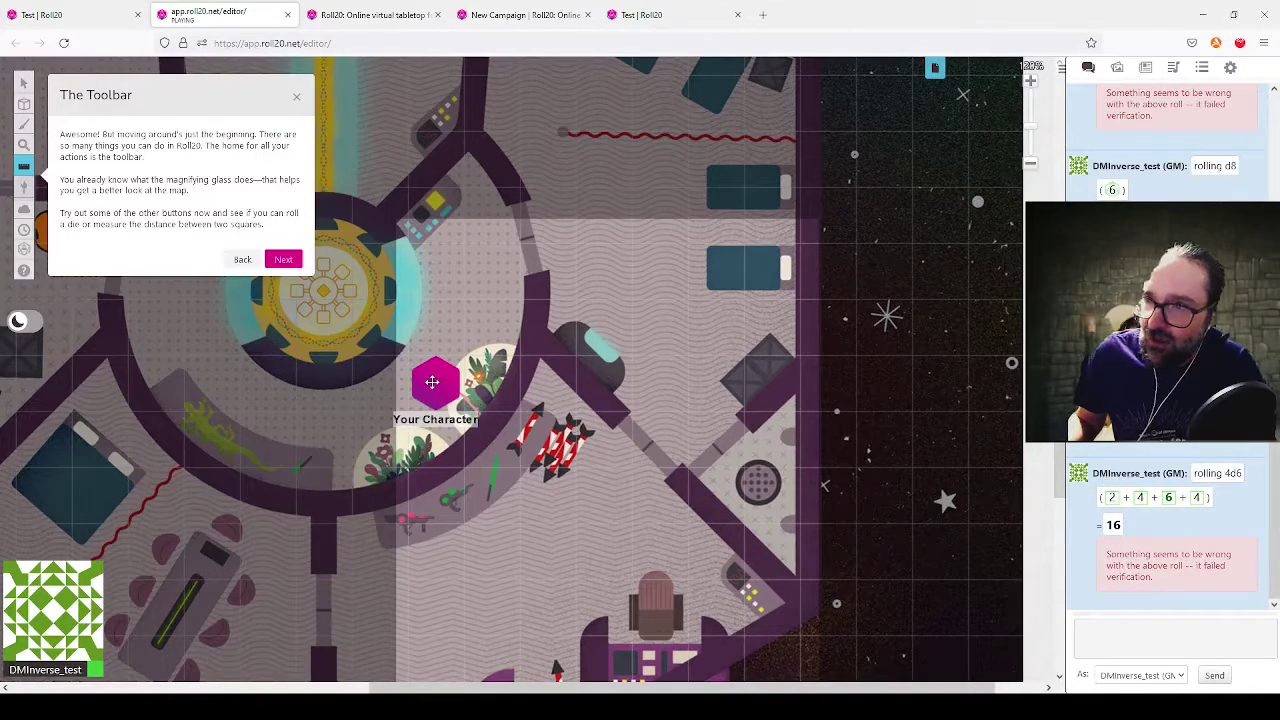
left_click_drag(430, 383, 822, 390)
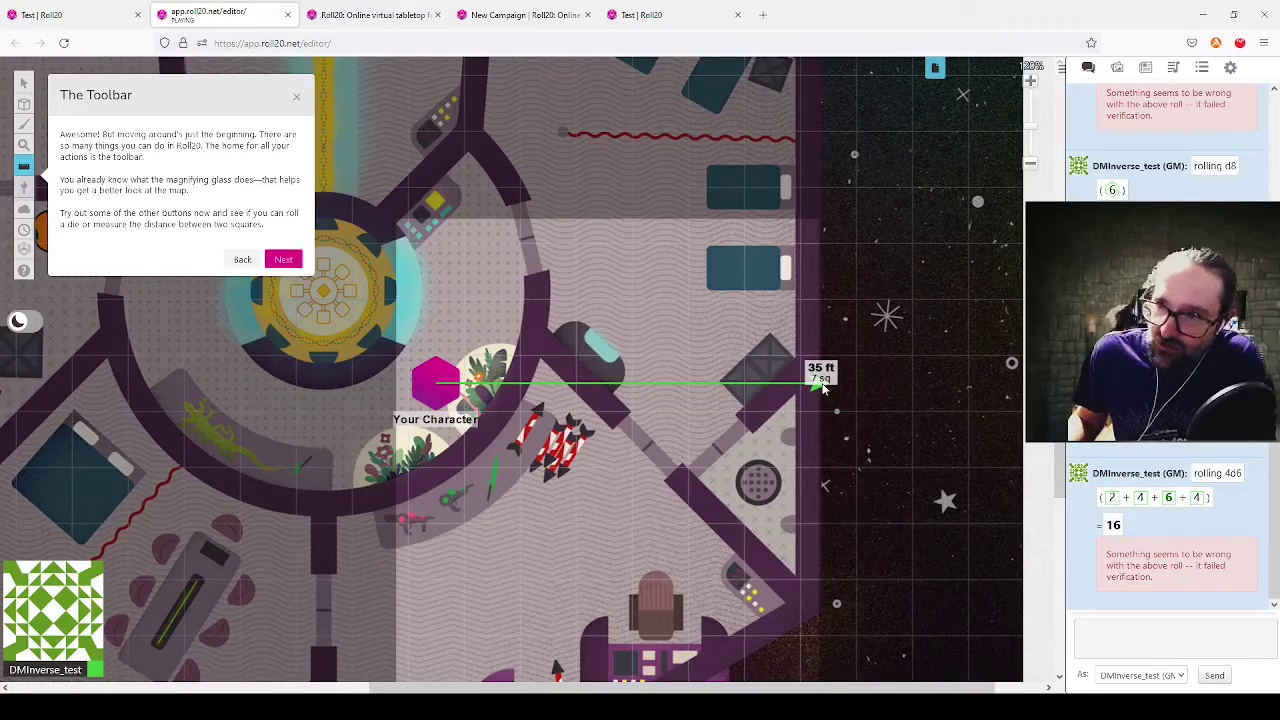
left_click_drag(822, 390, 602, 455)
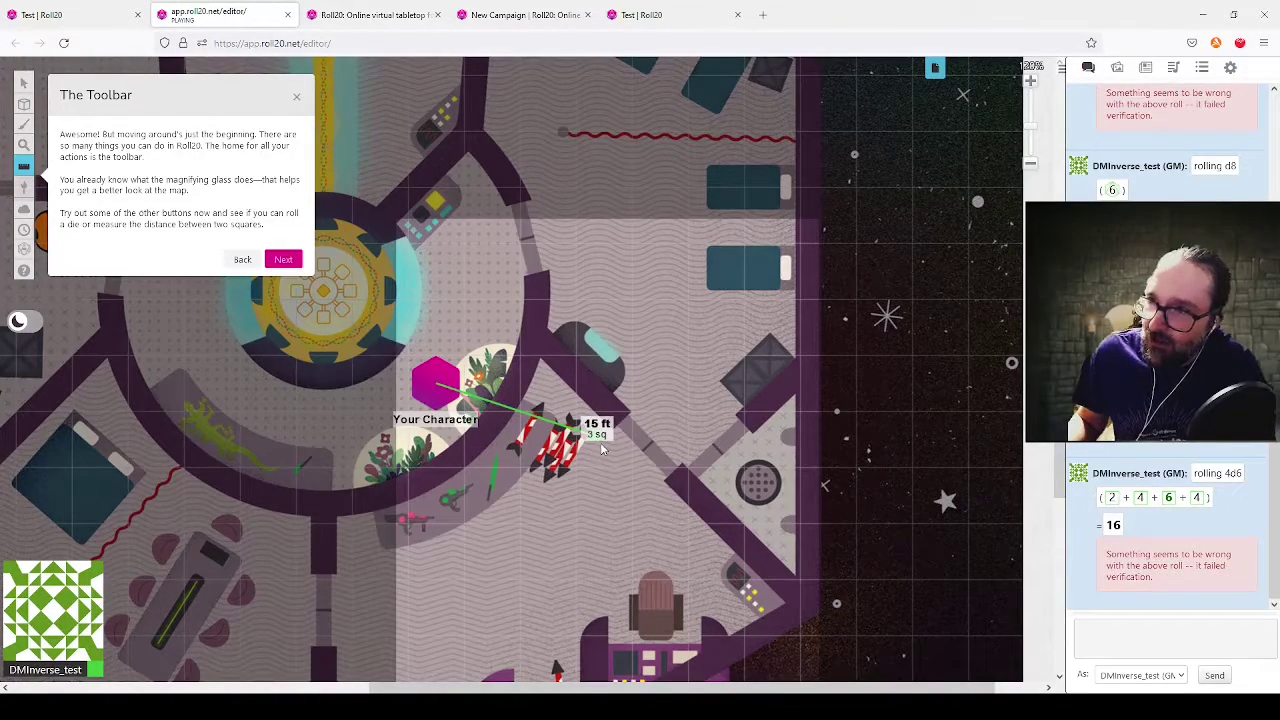
Step: Extend the measurement with waypoints below the rockets and at the lower bed, ending inside the circular room, and return to Select/Move
left_click_drag(591, 443, 711, 281)
key("space")
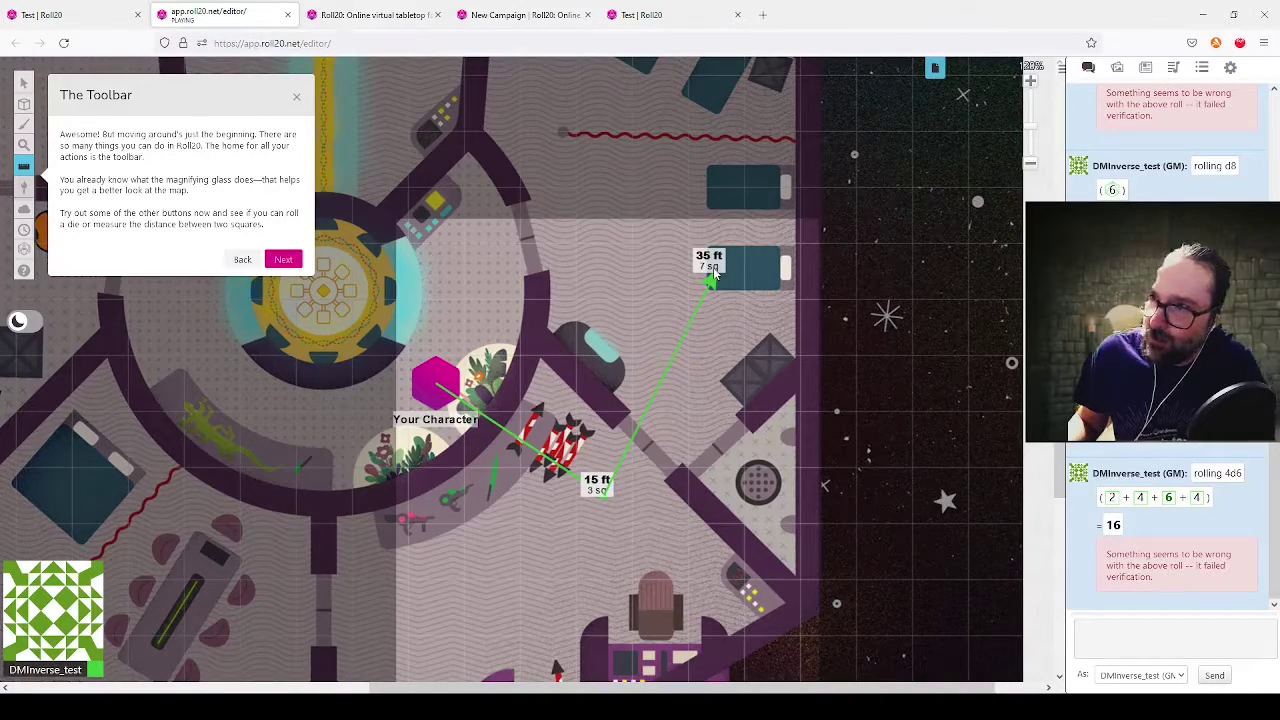
left_click_drag(711, 281, 455, 259)
key("space")
left_click_drag(479, 262, 455, 256)
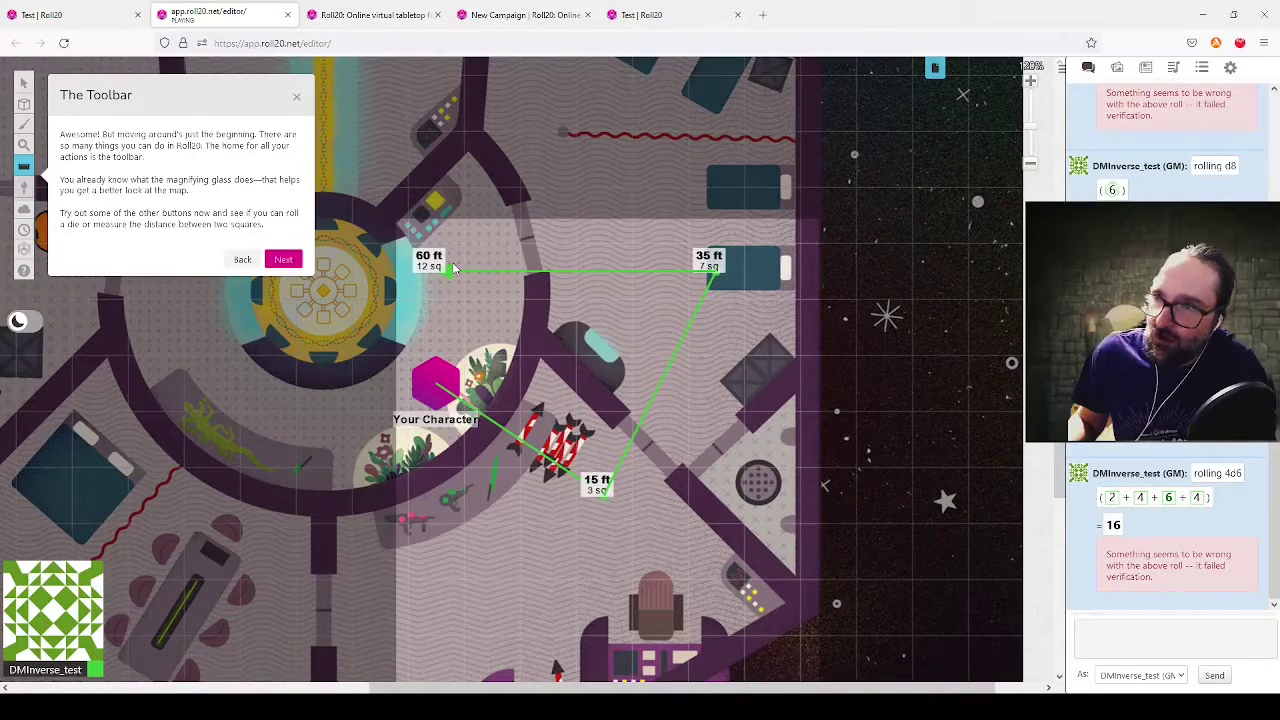
left_click_drag(453, 268, 455, 268)
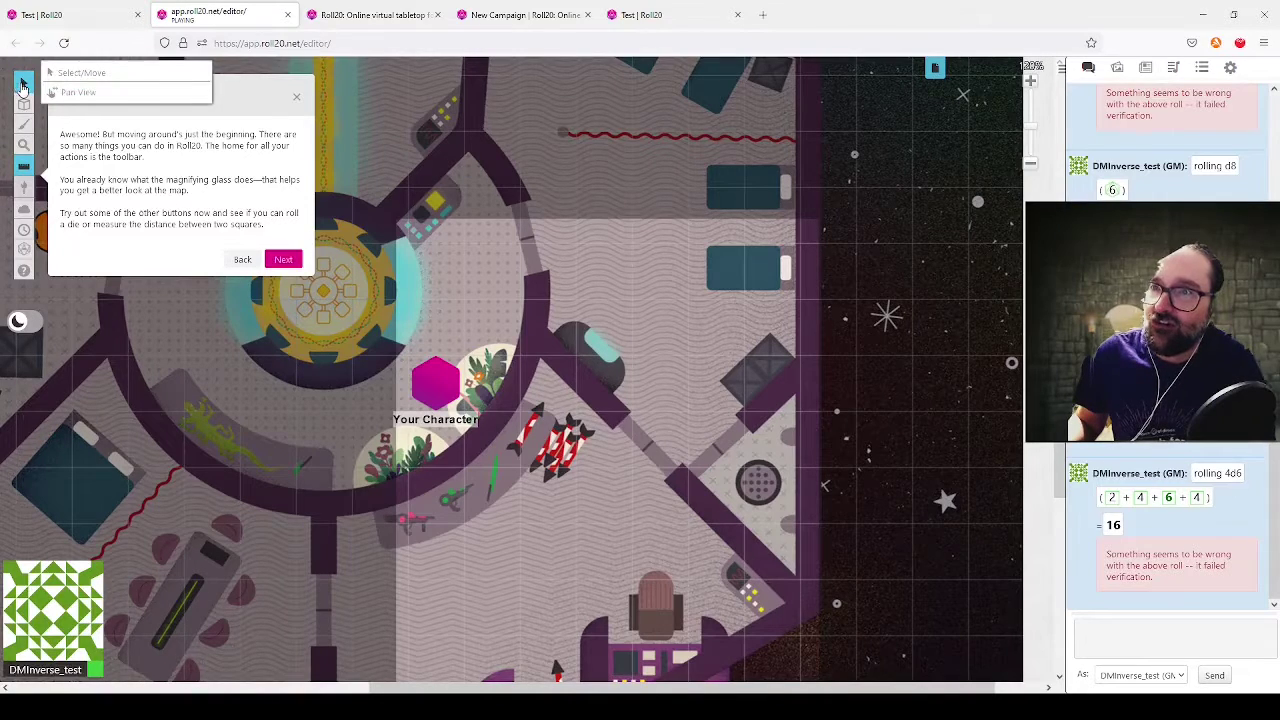
left_click(23, 86)
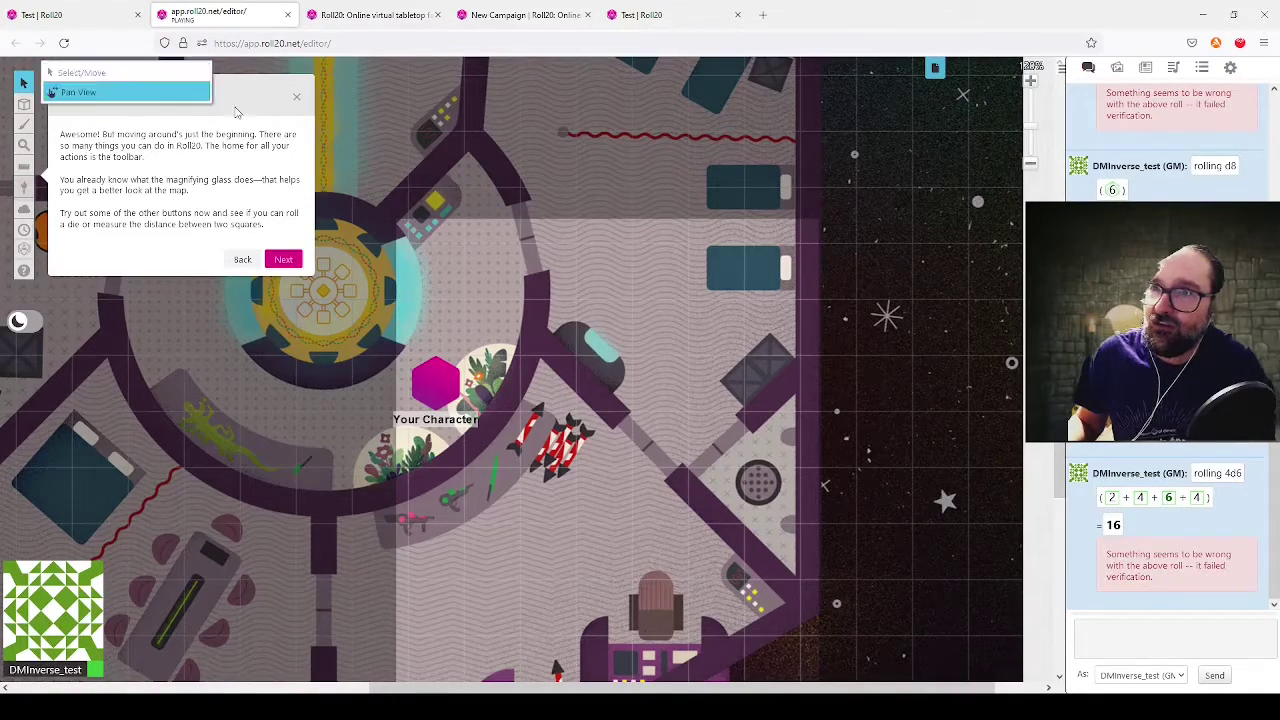
Step: Advance the tutorial to Page Toolbar and switch to the Dashboard page without bringing the players along
left_click(284, 261)
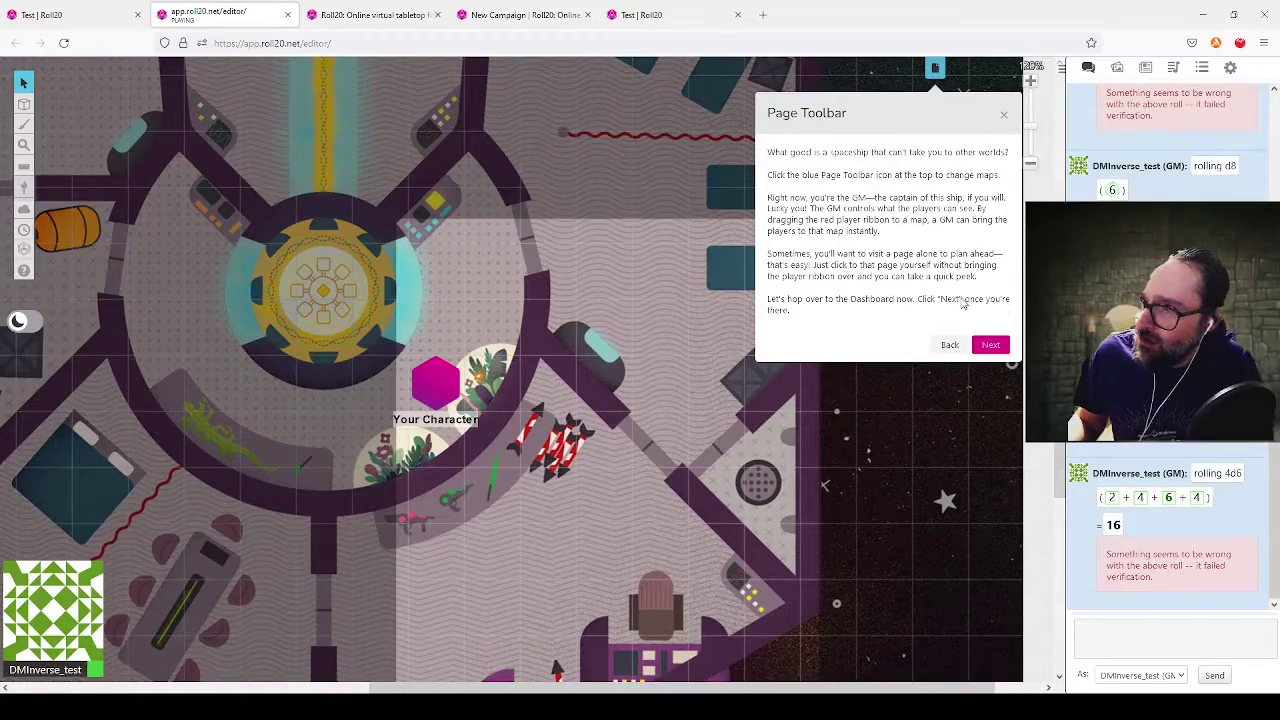
left_click(935, 69)
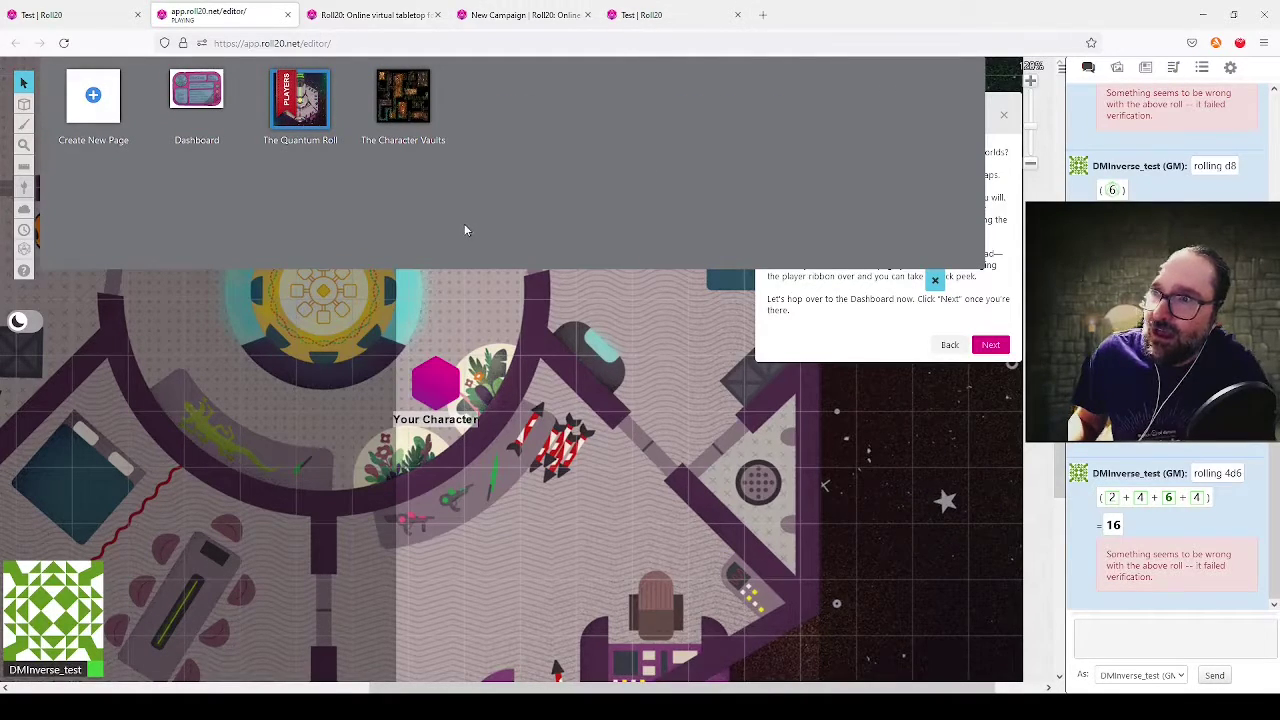
mouse_move(195, 97)
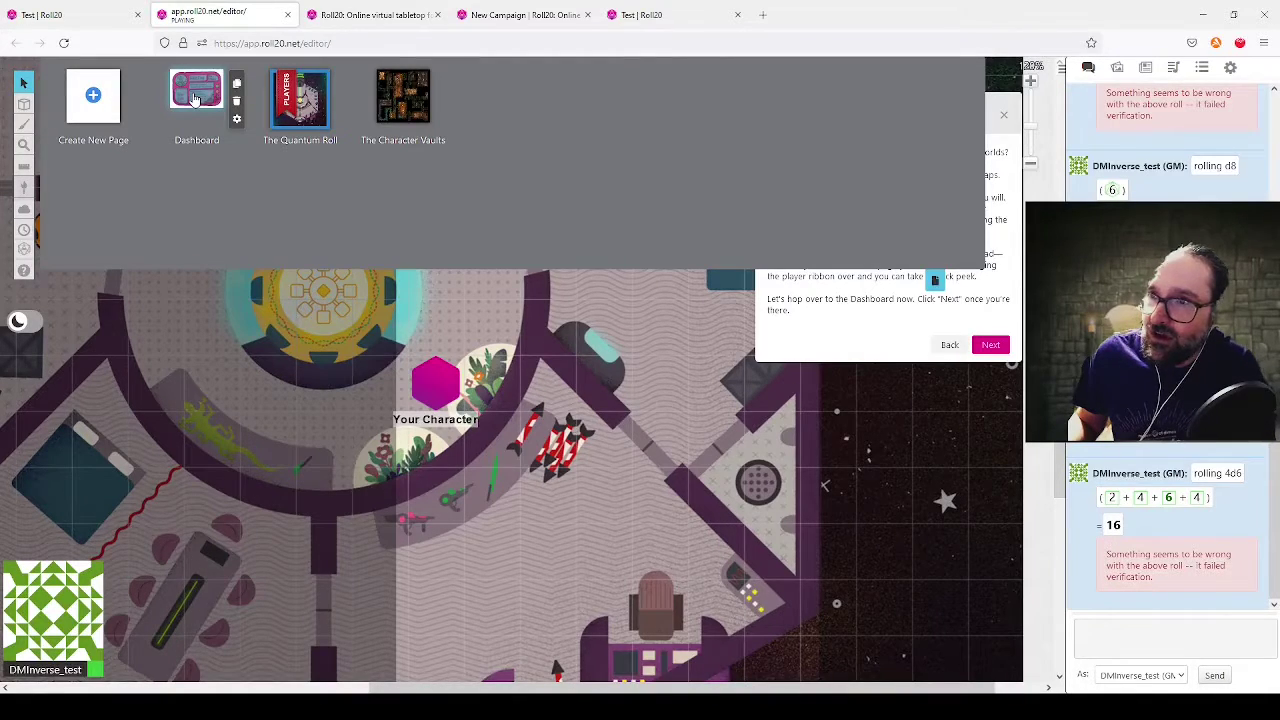
left_click(195, 97)
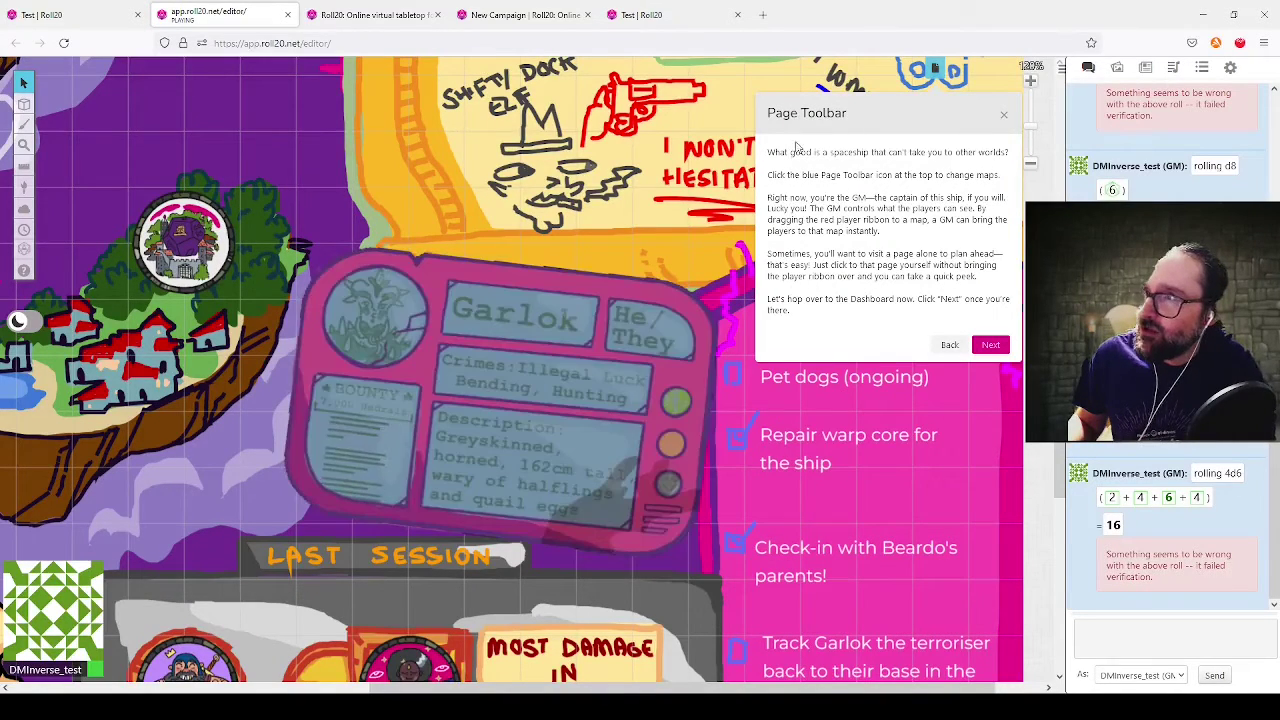
Step: Move the player ribbon from The Quantum Roll to the Dashboard page and advance the tutorial to Drawing Tools
left_click(935, 68)
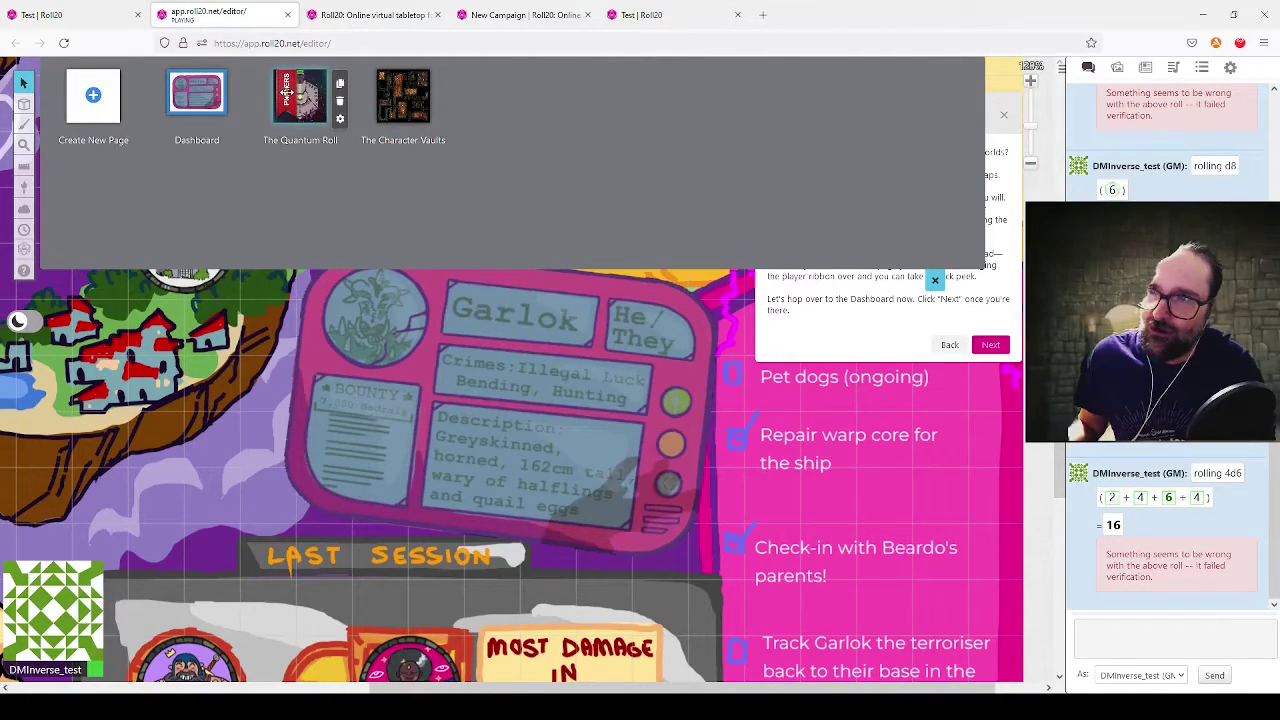
left_click_drag(286, 92, 190, 94)
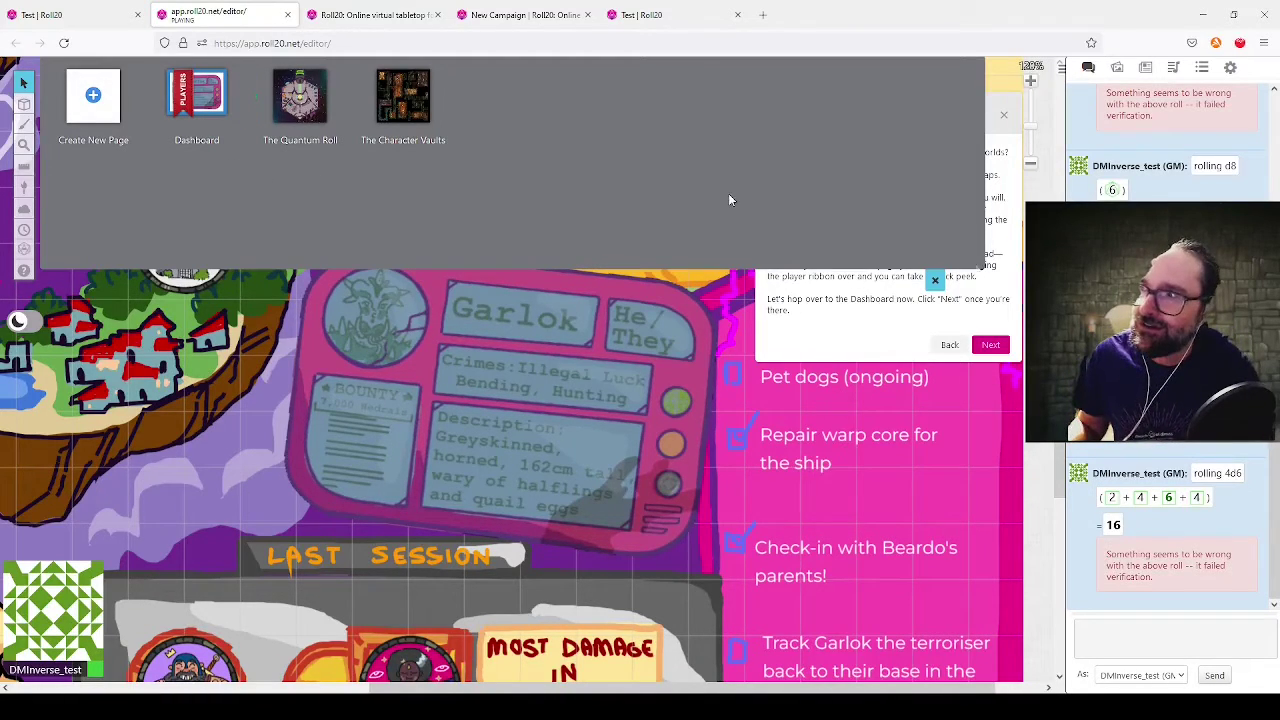
left_click(935, 283)
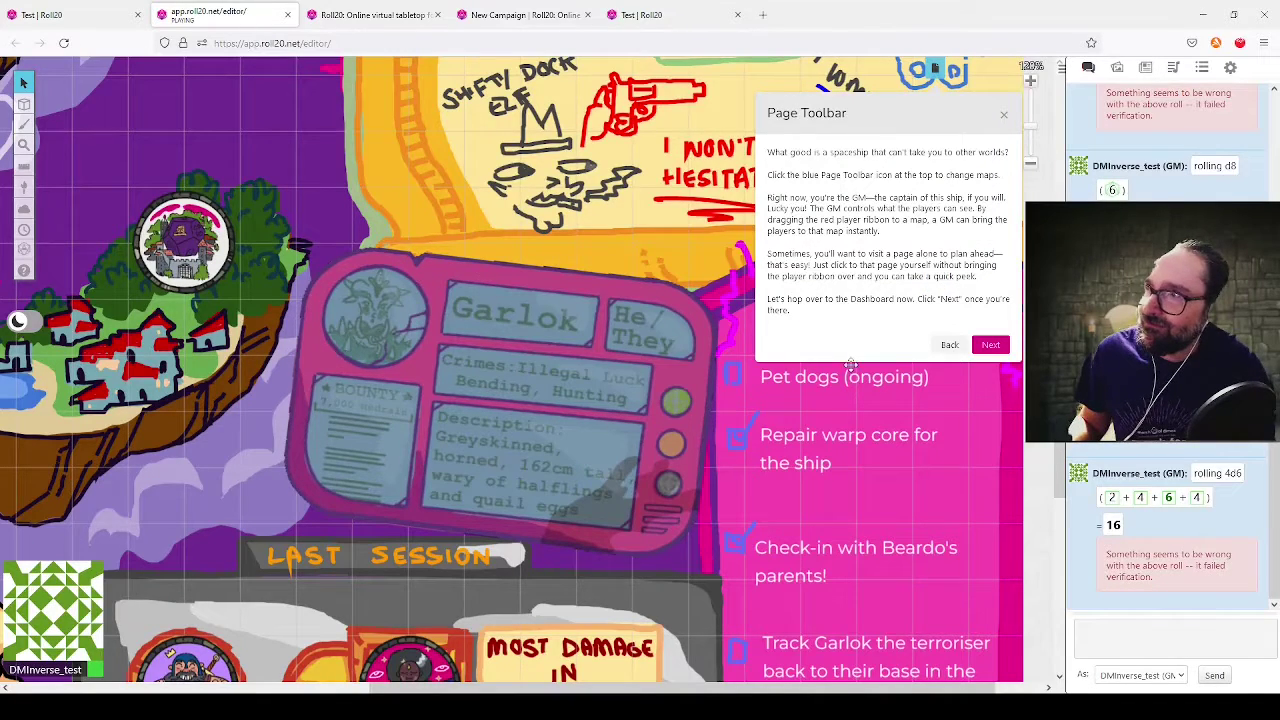
left_click(988, 346)
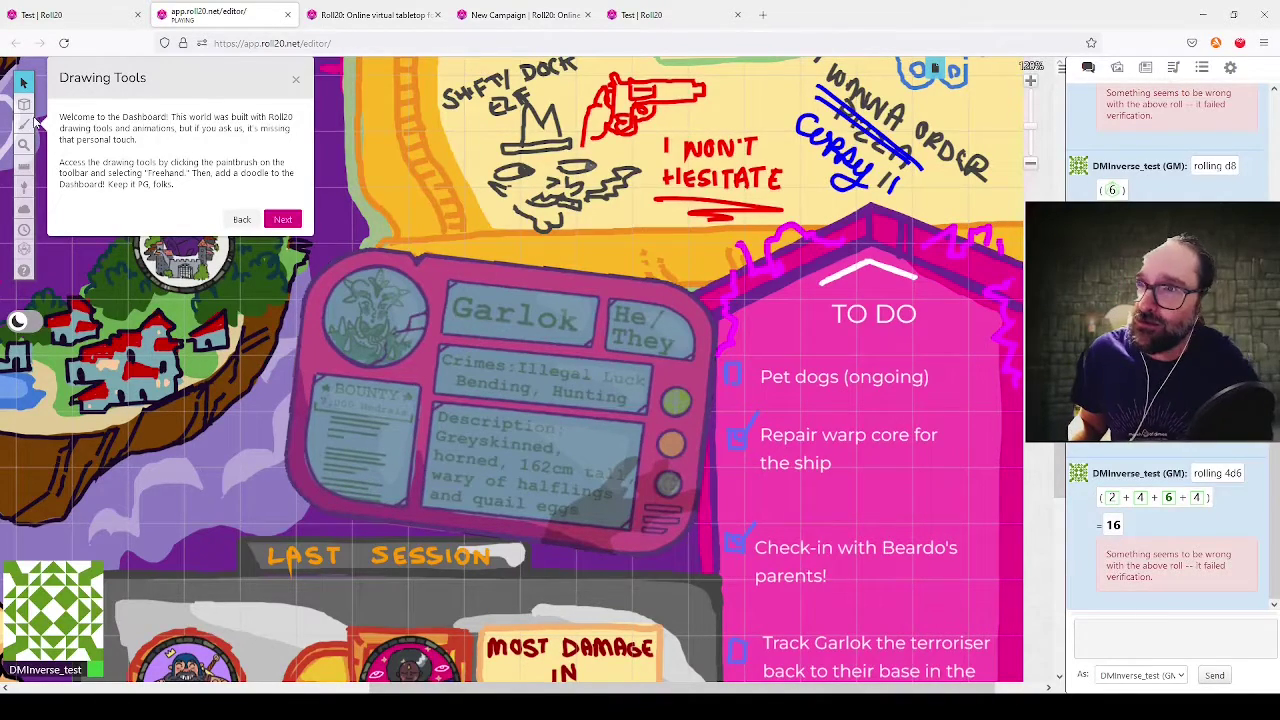
Step: Move one small dark stroke of the doodle beneath the SHIFTY DOCK lettering slightly down and to the left
mouse_move(20, 128)
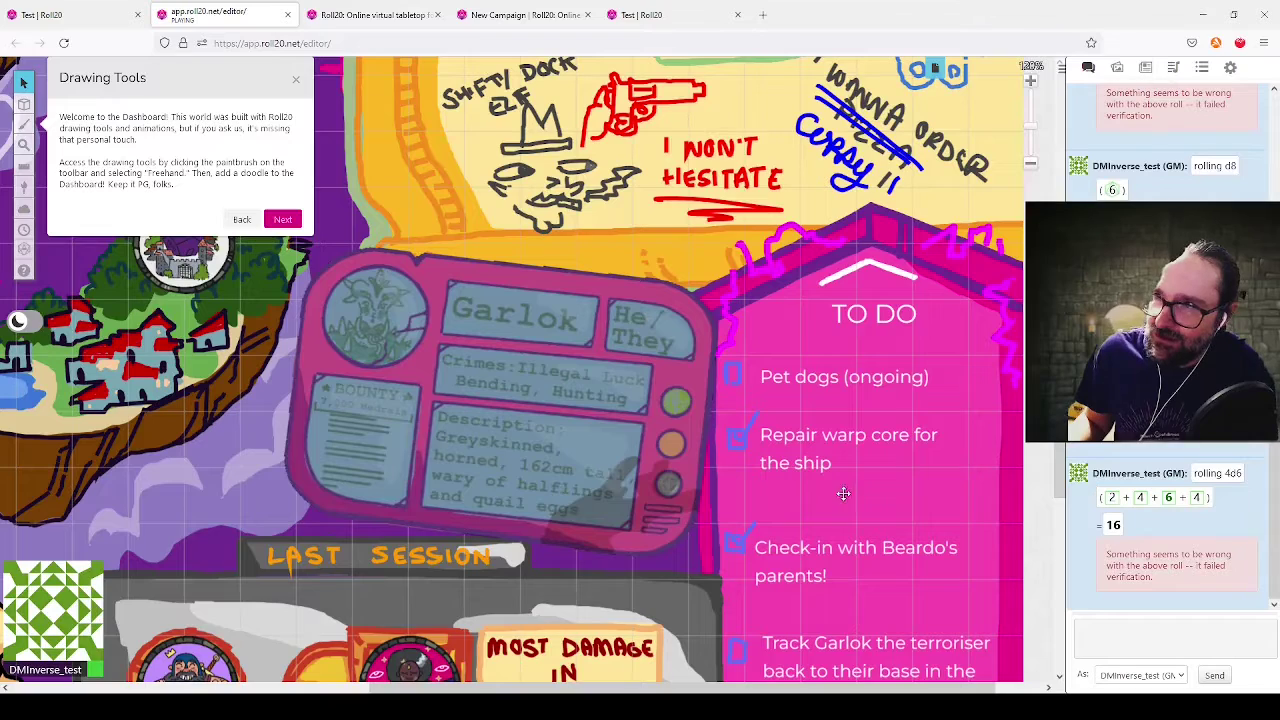
left_click(503, 100)
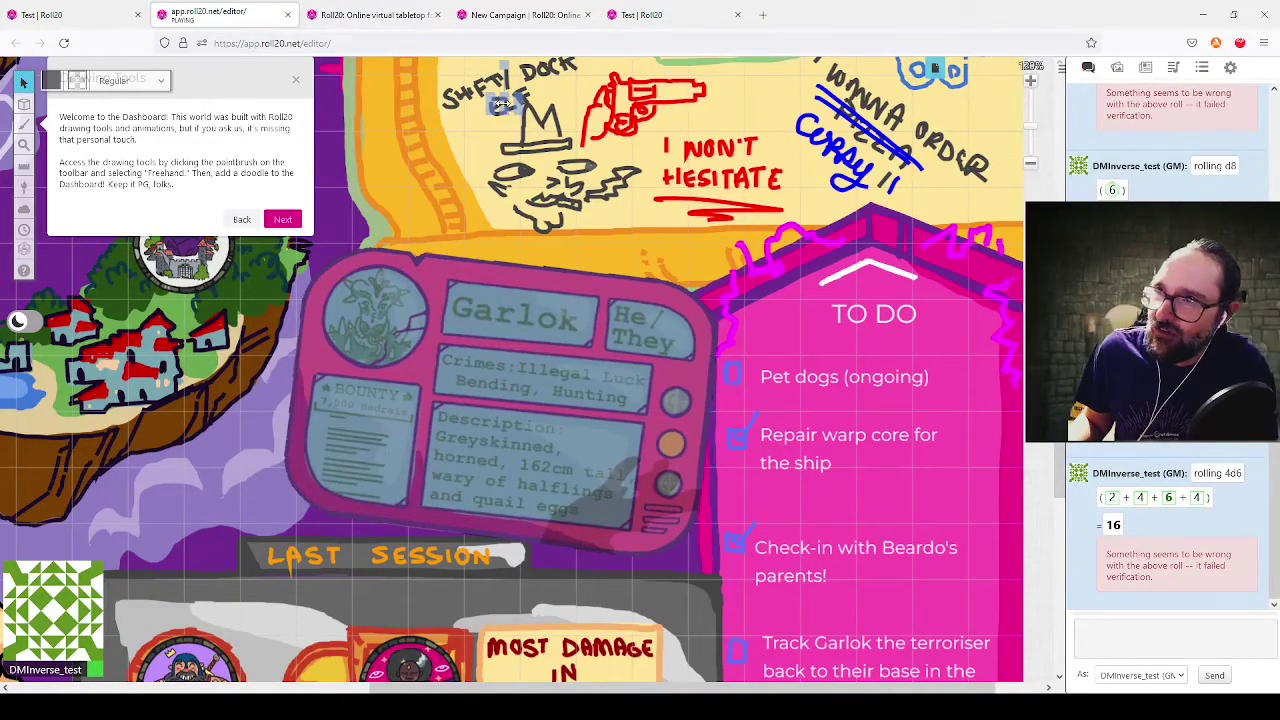
left_click_drag(499, 104, 478, 118)
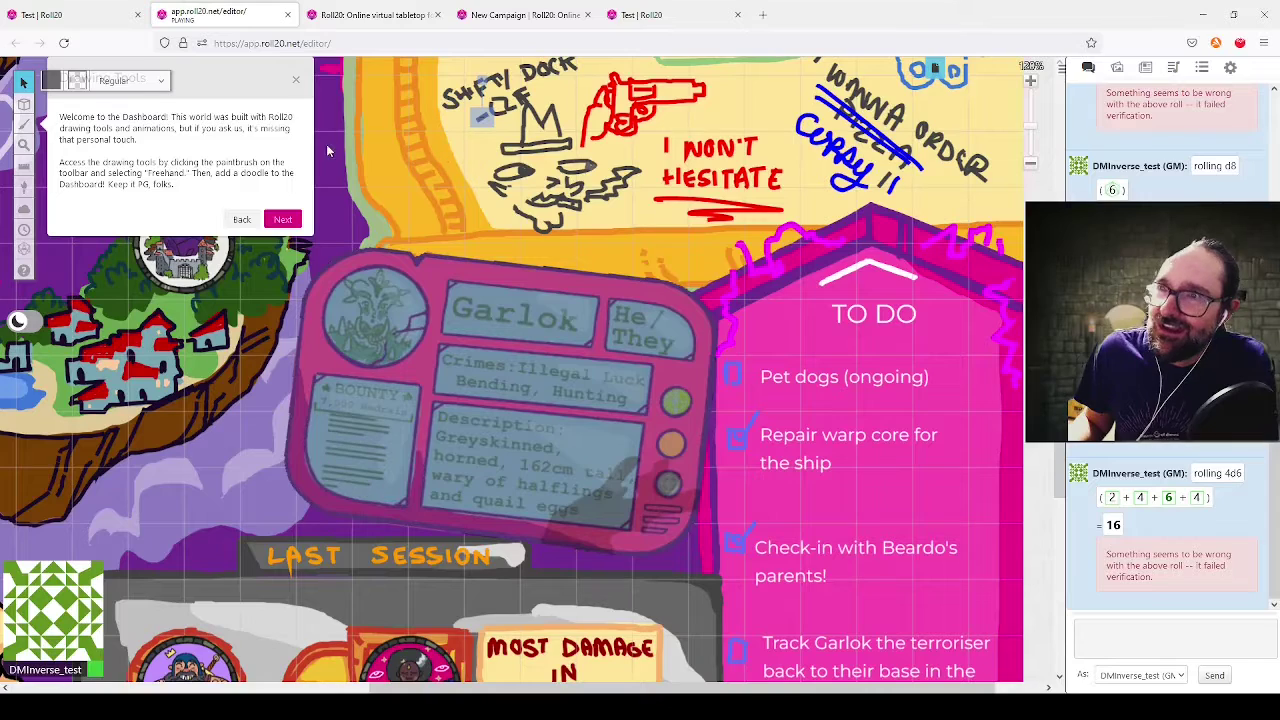
Step: Draw a red freehand X beneath the floating island's village and advance the tutorial to Chat
mouse_move(22, 126)
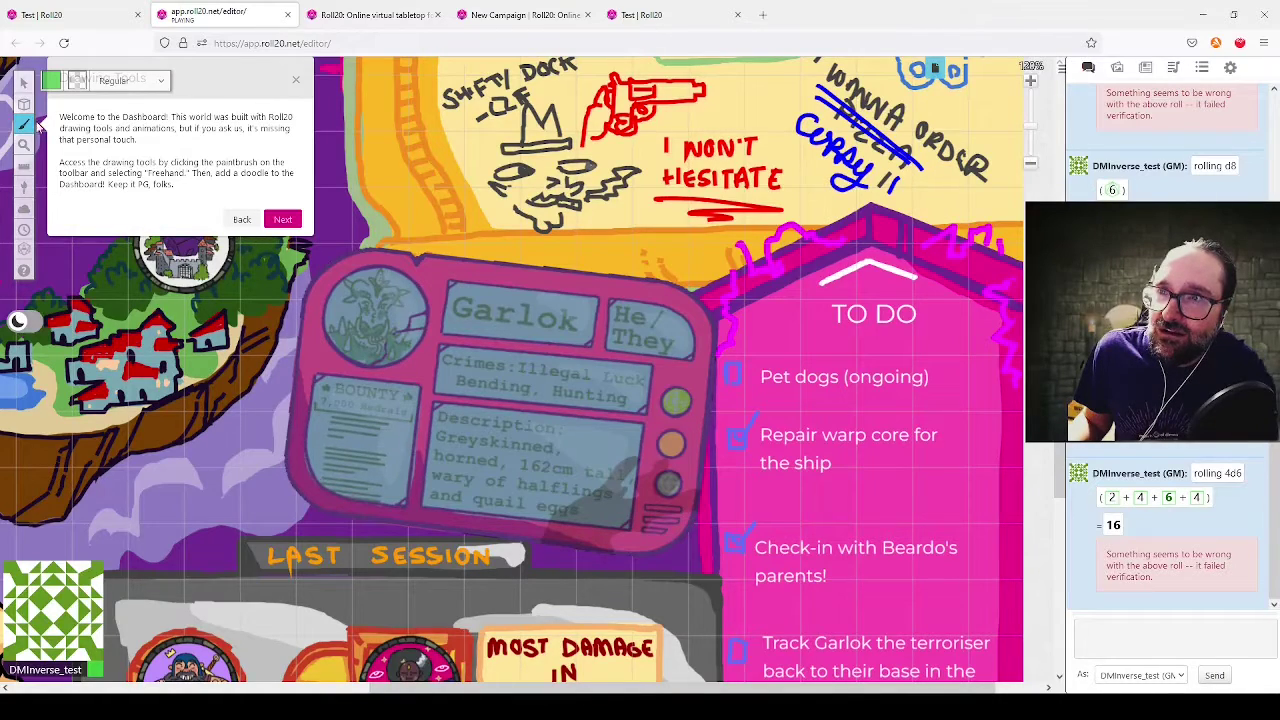
left_click(52, 80)
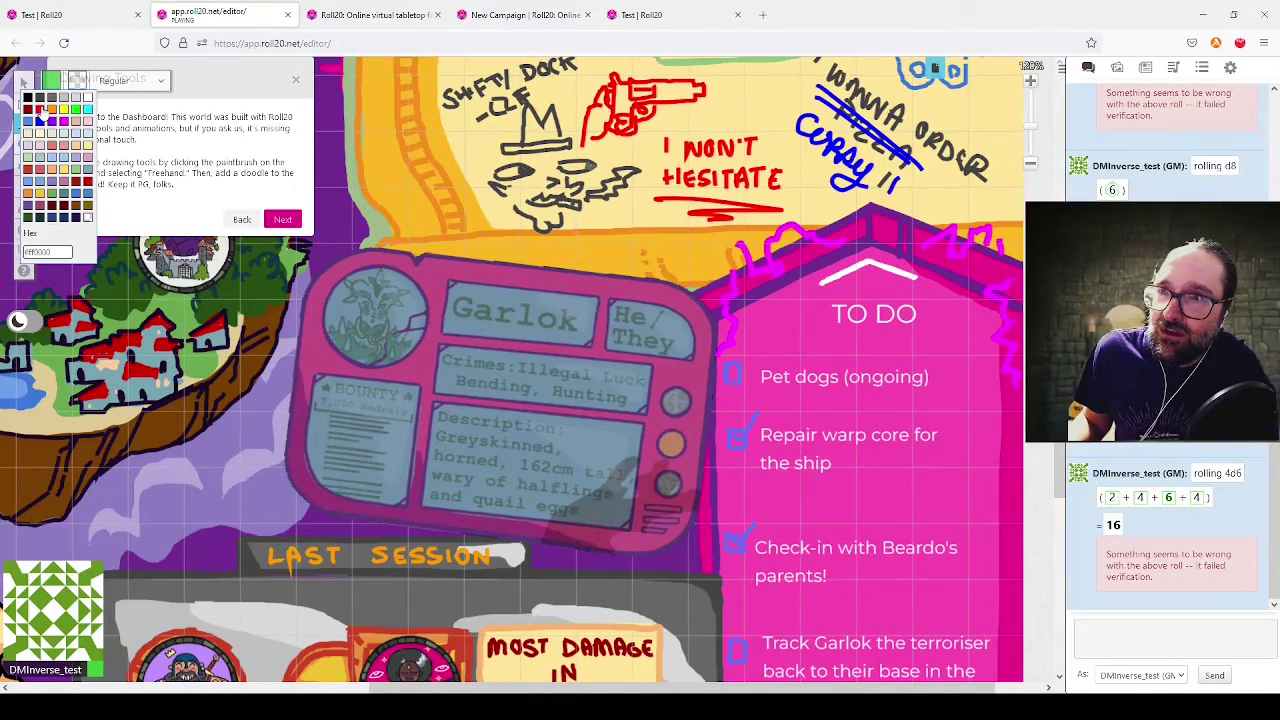
left_click(41, 112)
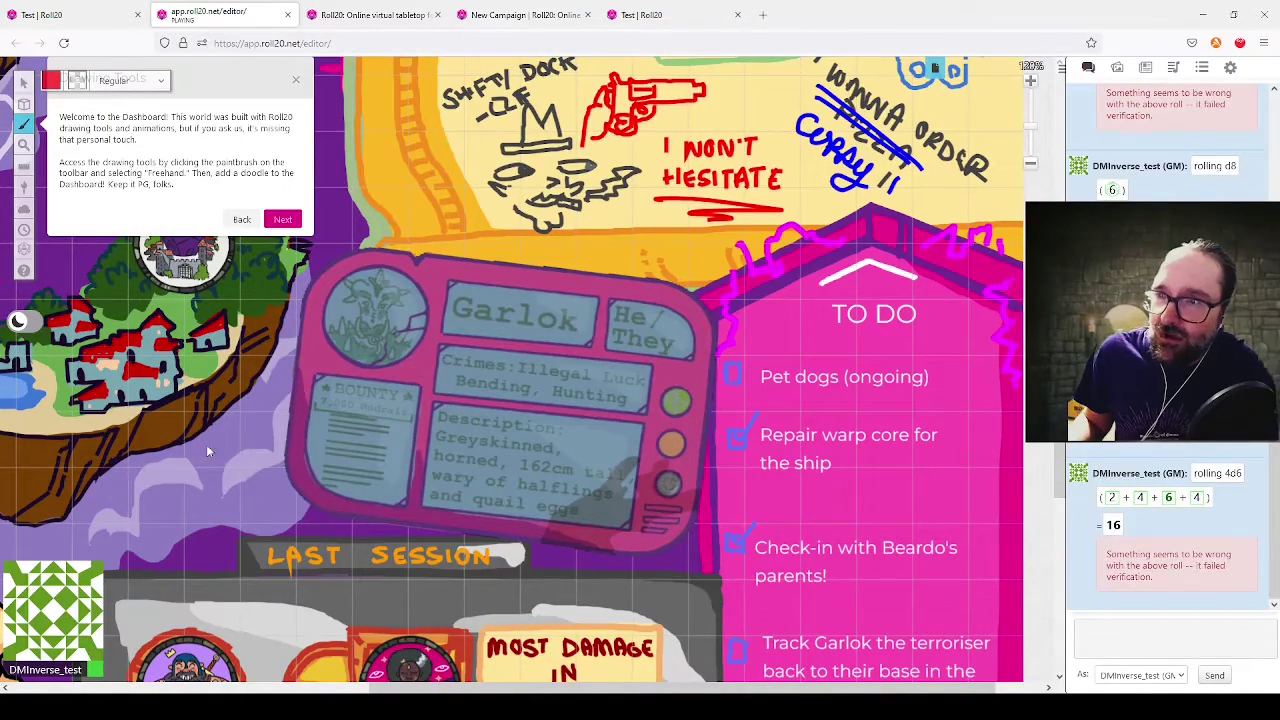
left_click_drag(156, 408, 258, 539)
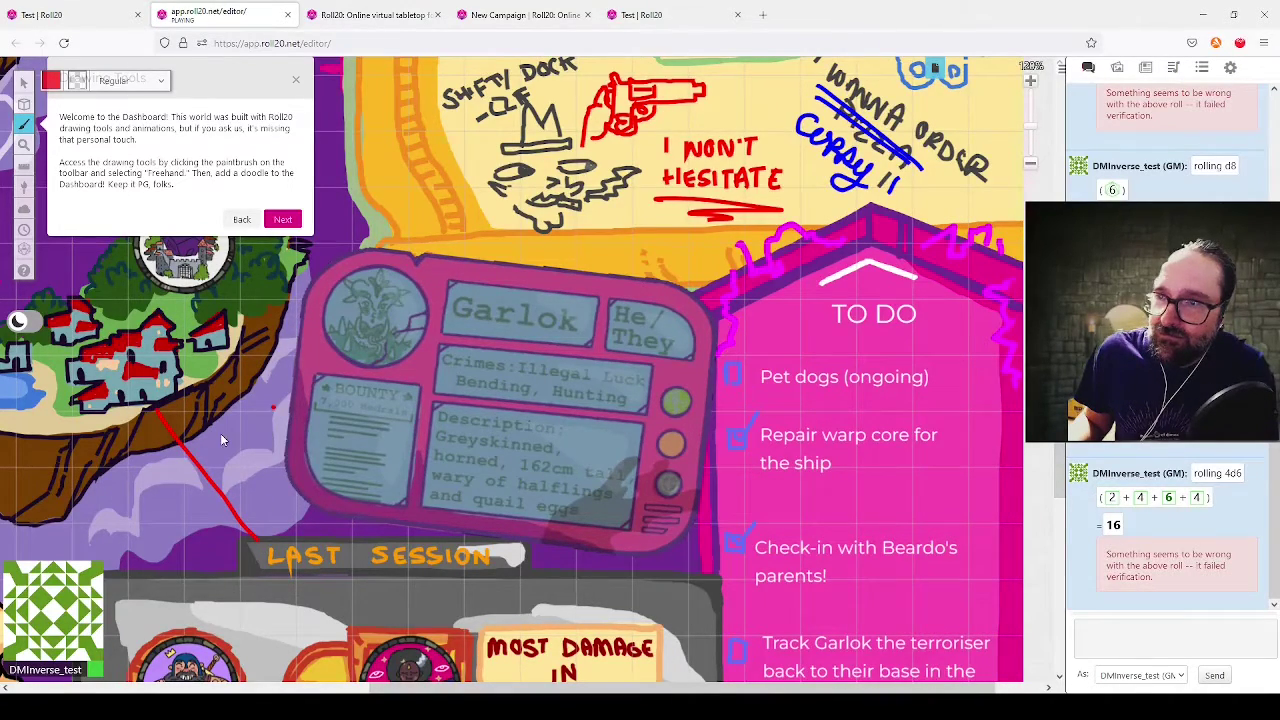
mouse_move(222, 440)
left_mouse_down()
mouse_move(164, 486)
mouse_move(140, 540)
left_mouse_up()
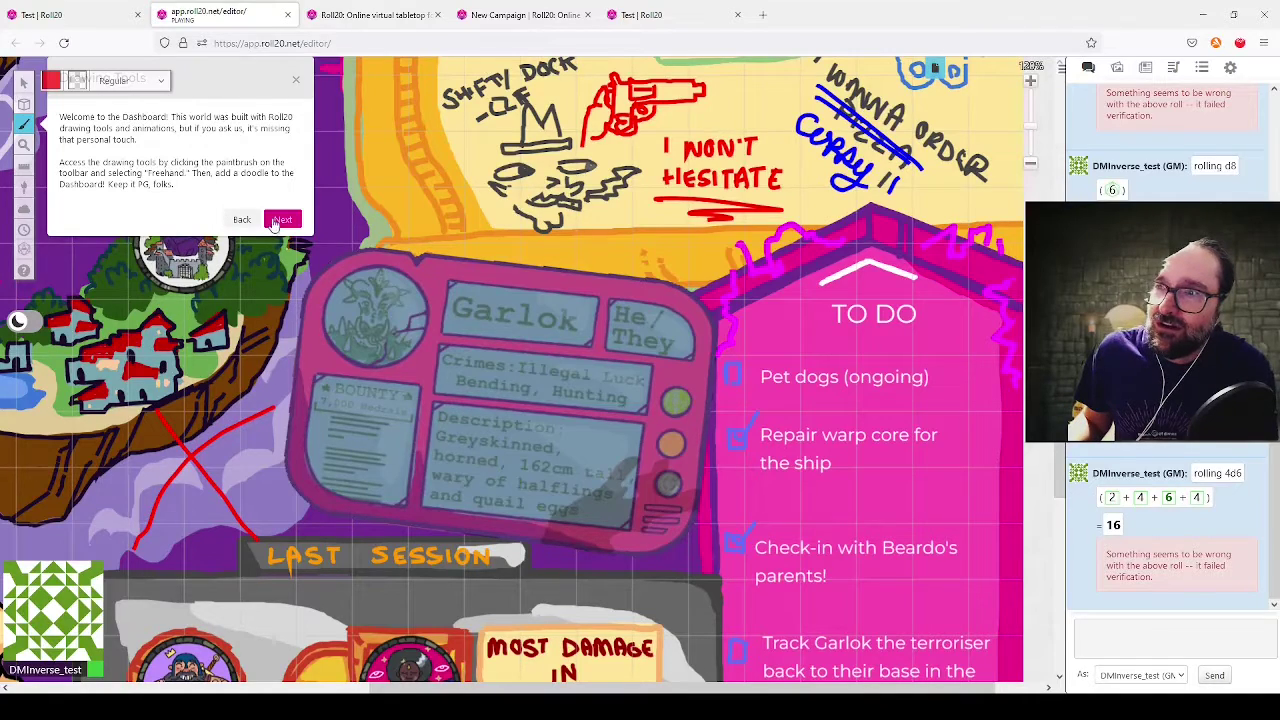
left_click(283, 221)
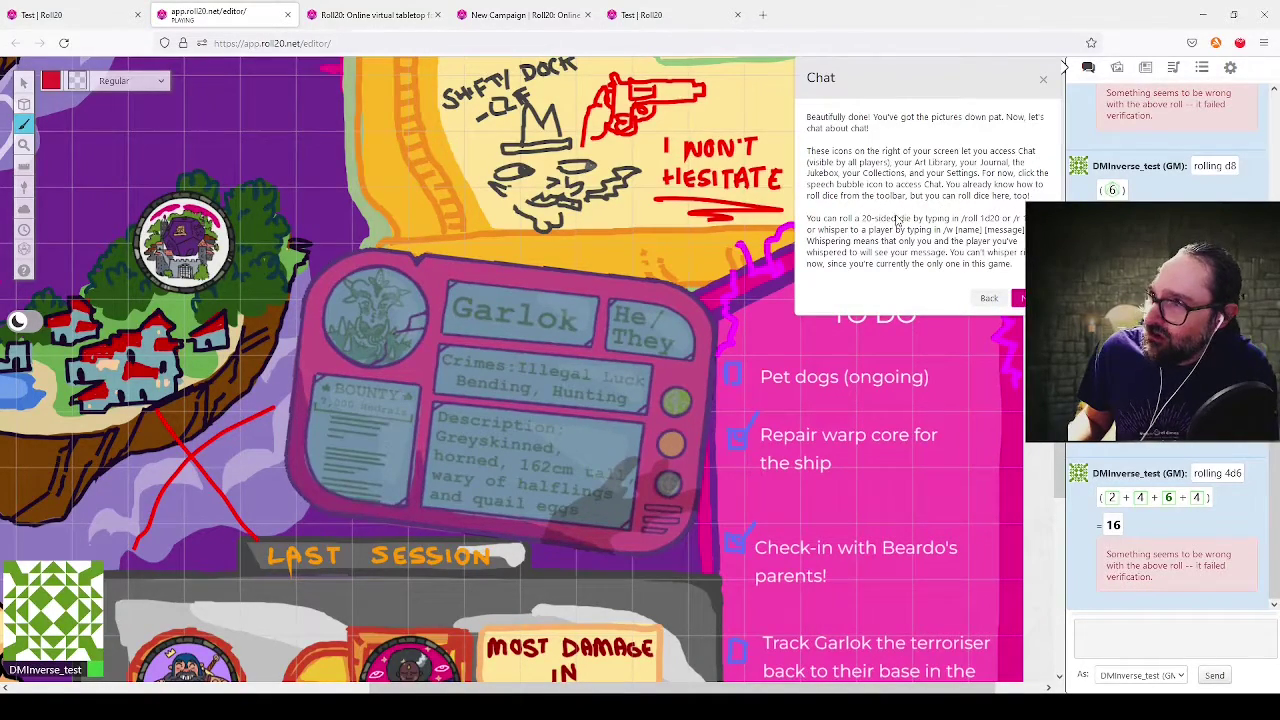
Step: Roll a 20-sided die twice in chat, with the command /roll 1d20 and with the short form /r 1d20
left_click(1116, 648)
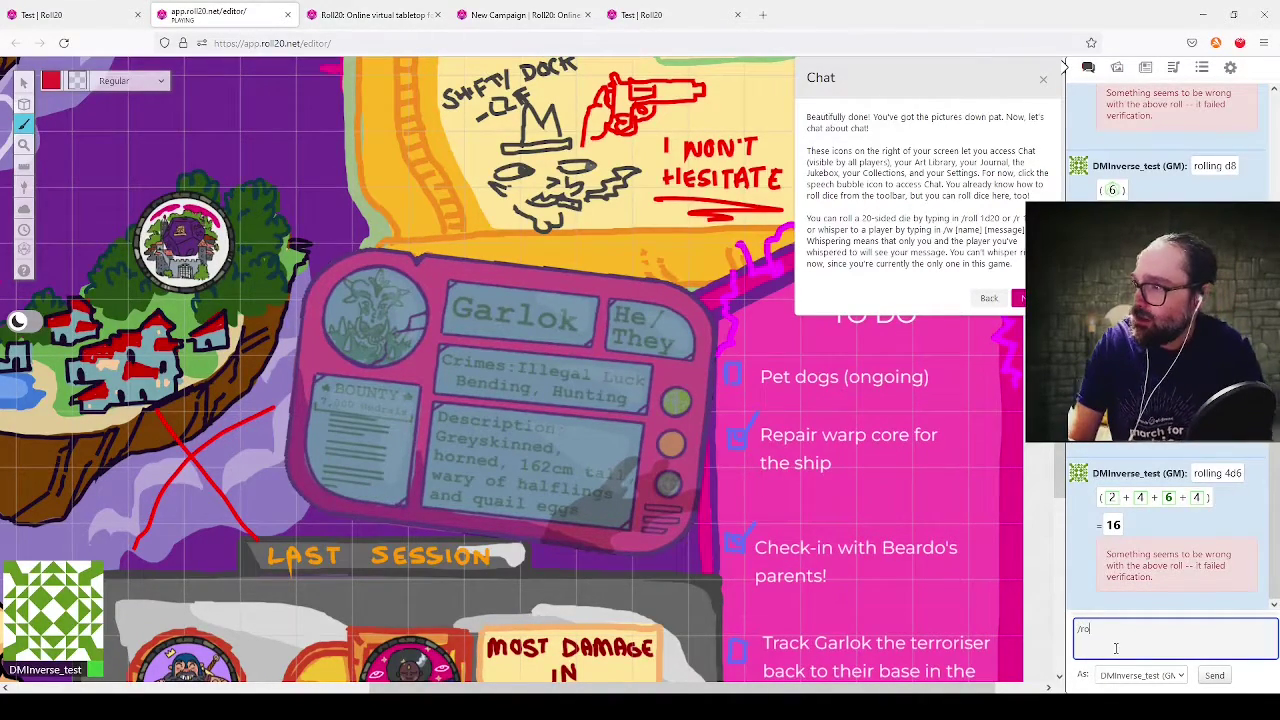
type("/roll 1d2")
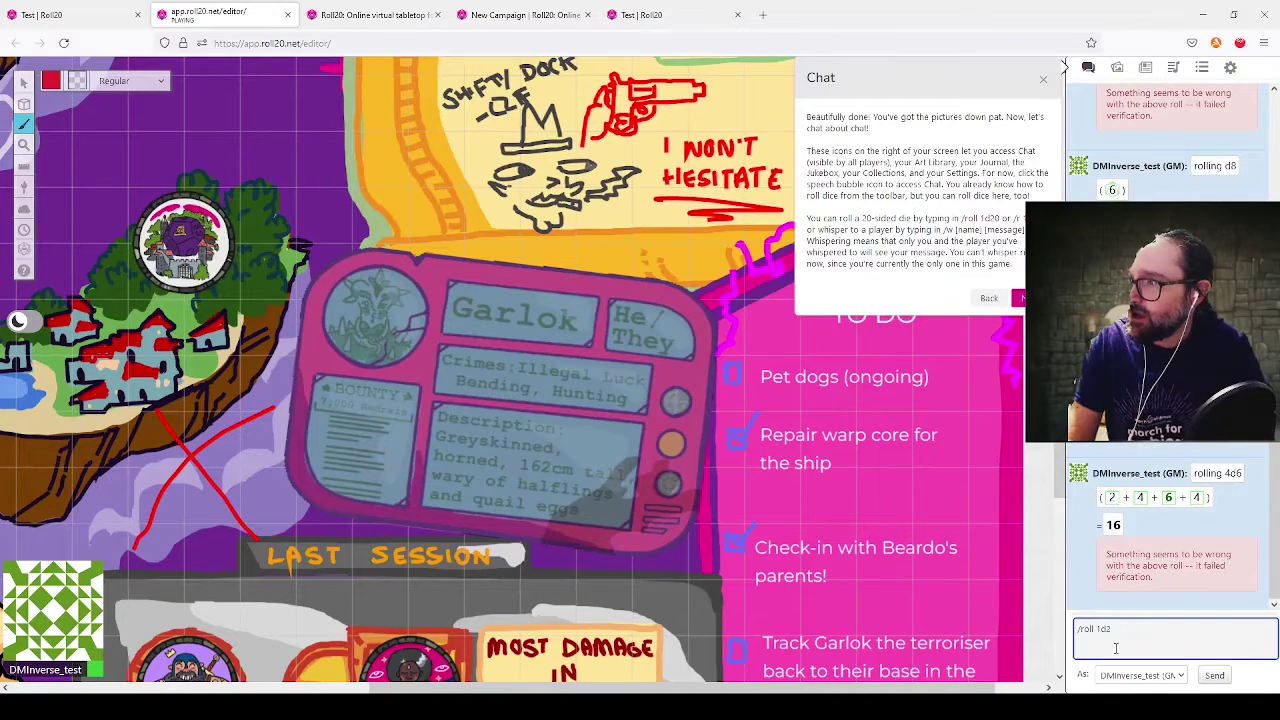
type("0")
key("Return")
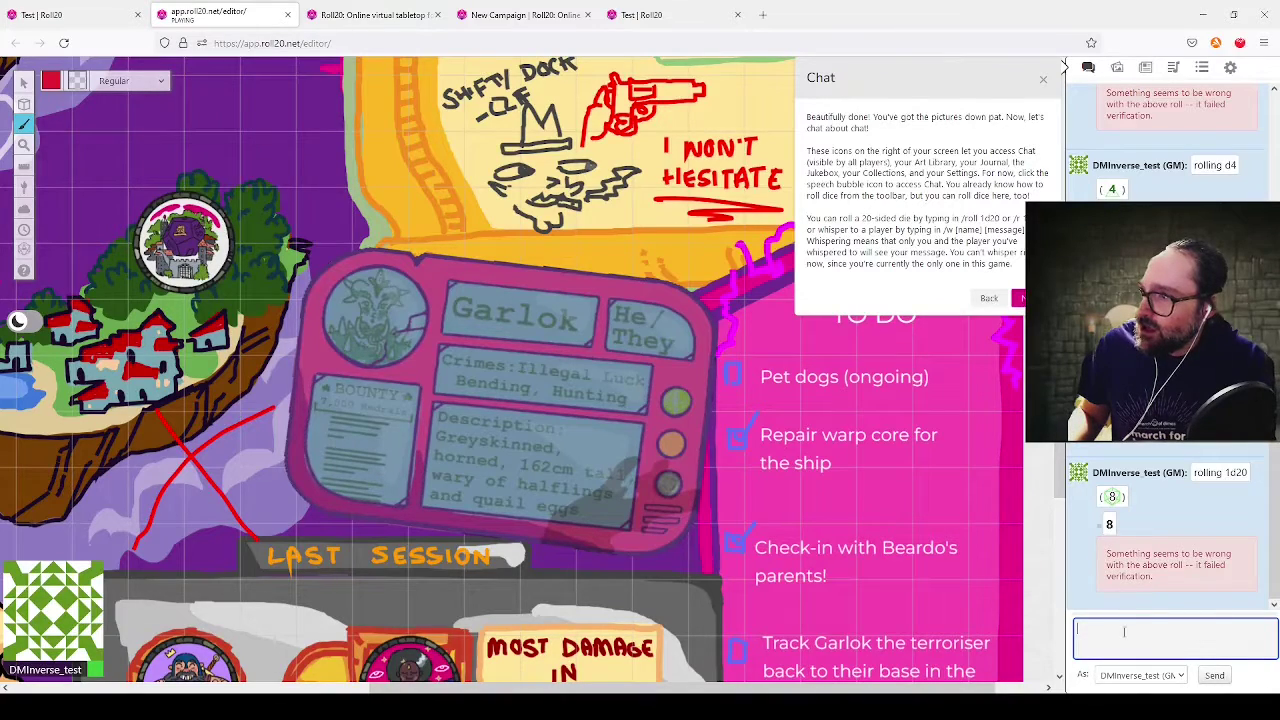
type("/r")
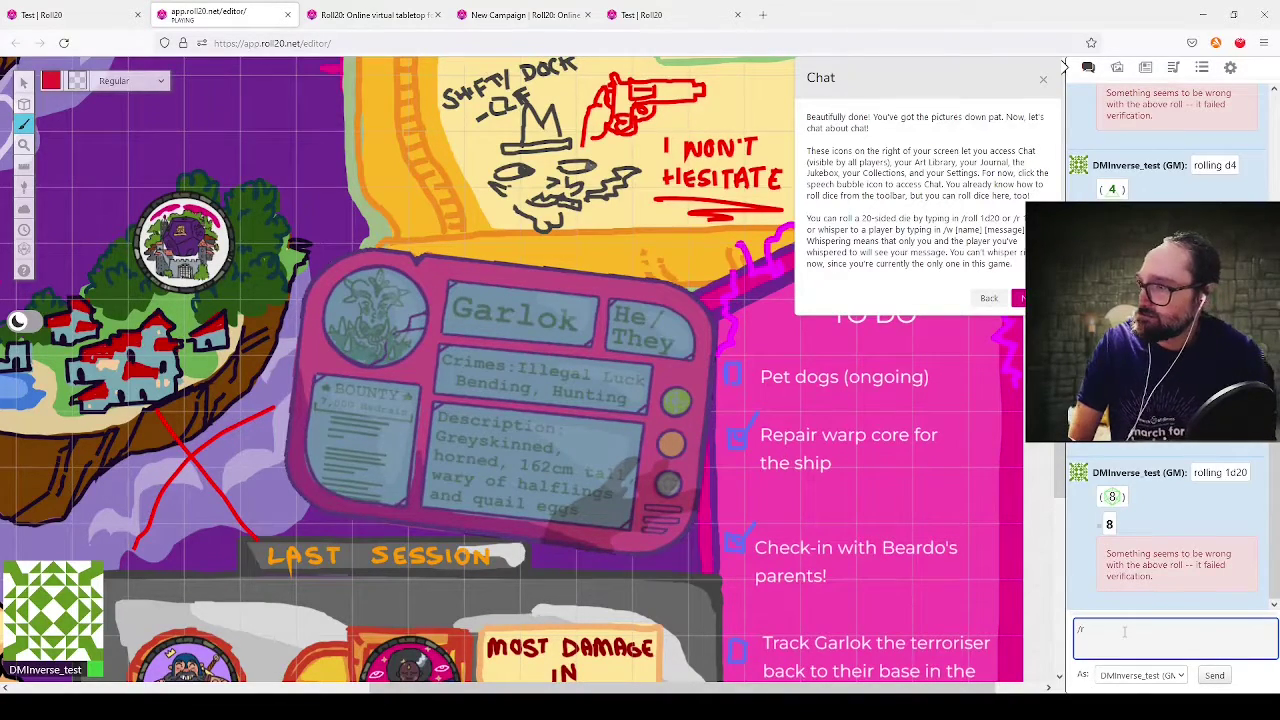
type(" 1d20")
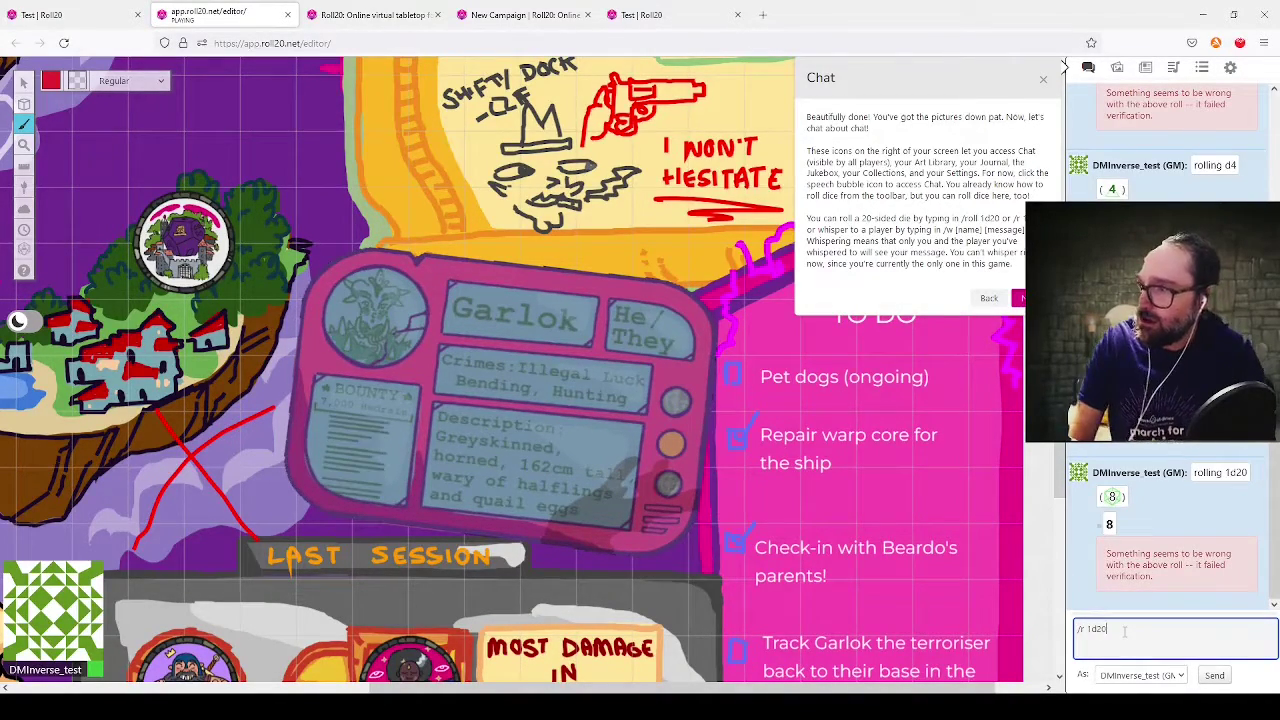
key("Return")
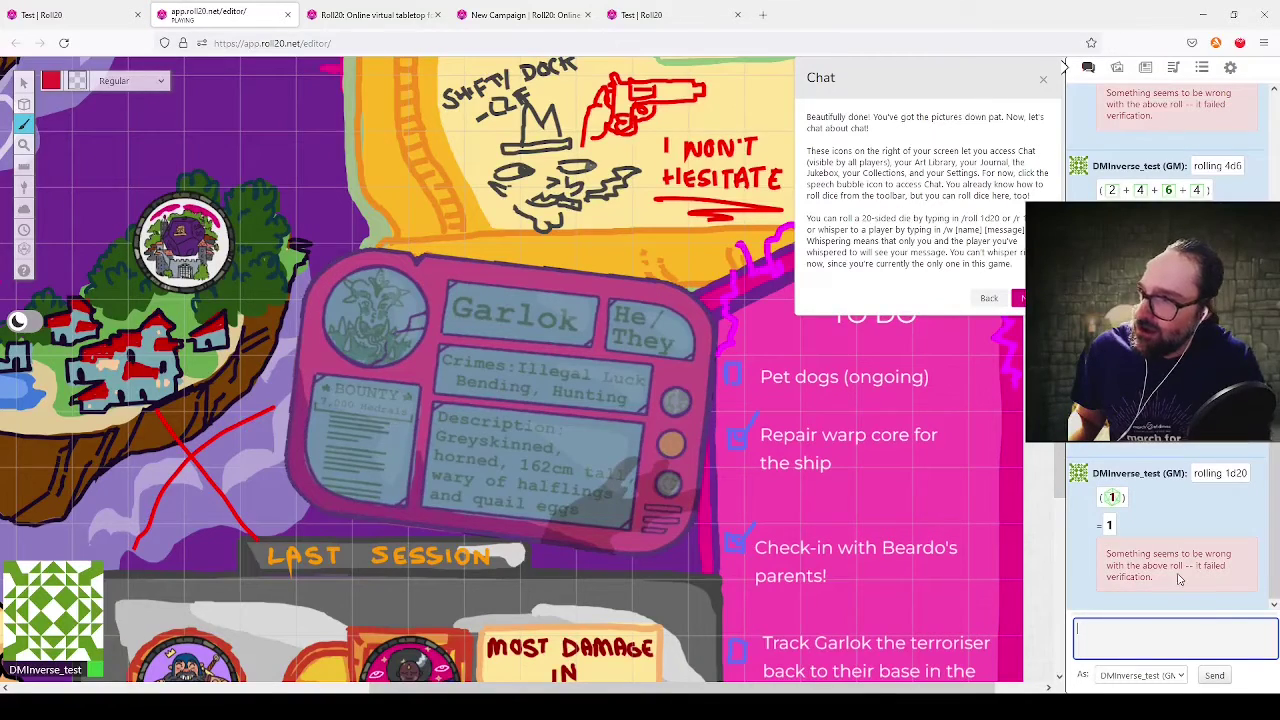
Step: Roll single dice in chat without giving a count, using /r d20, /r d2 and /r d1
left_click(1163, 637)
type("/")
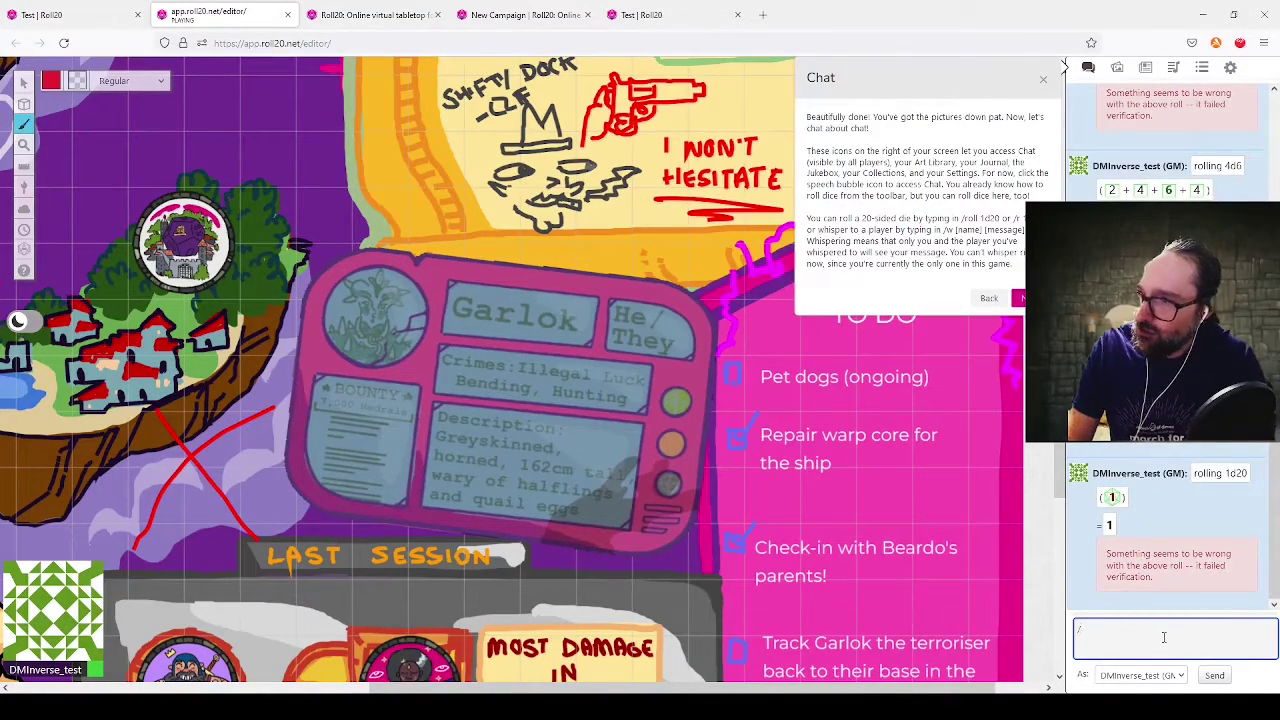
type("r d20")
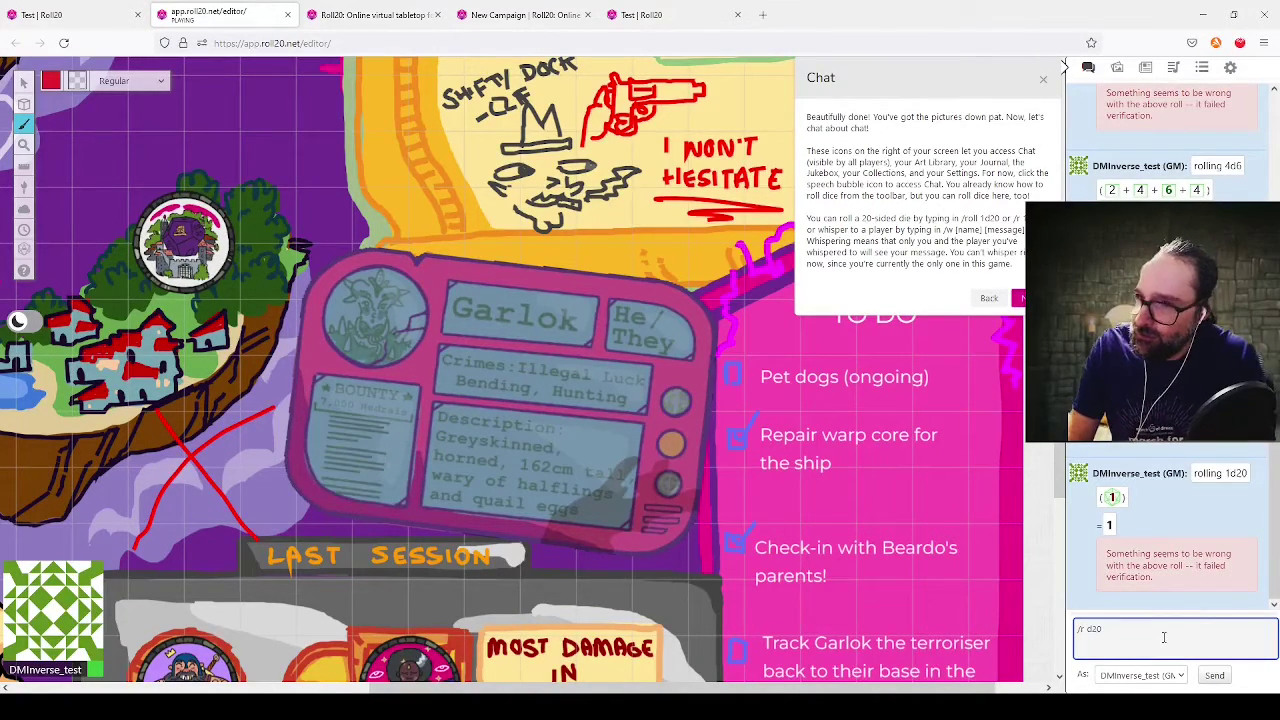
key("Return")
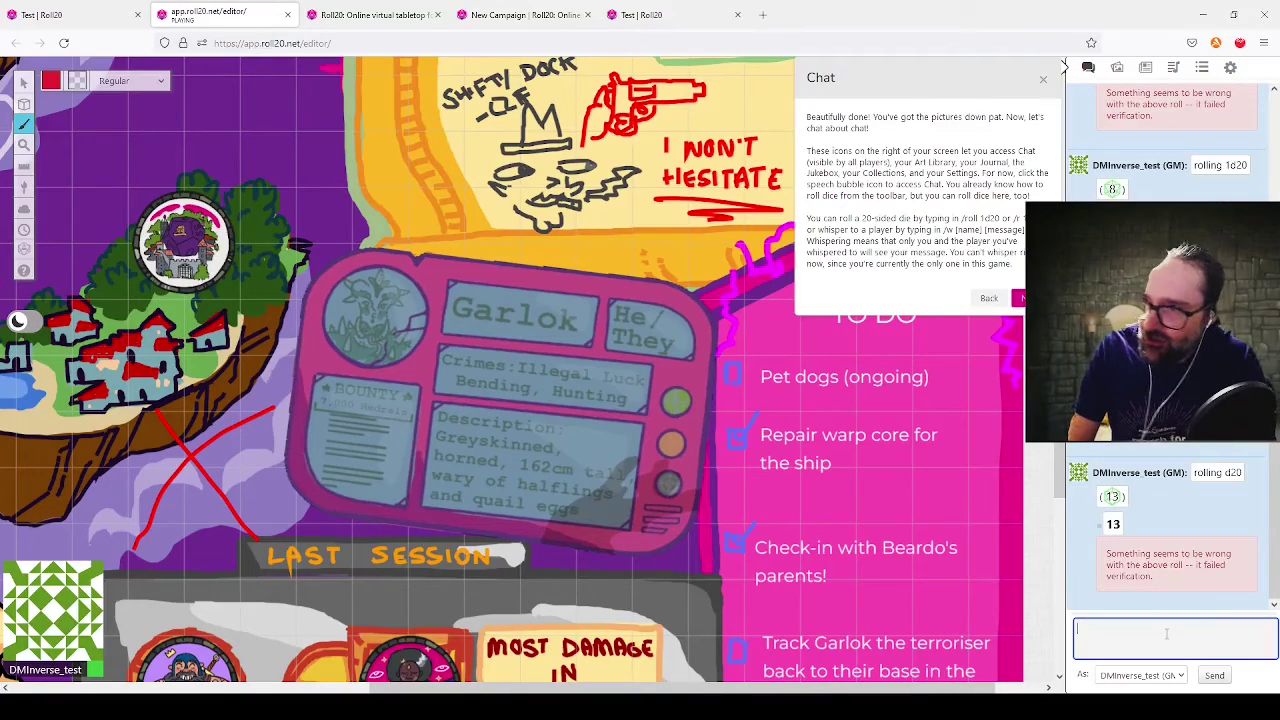
type("/r d")
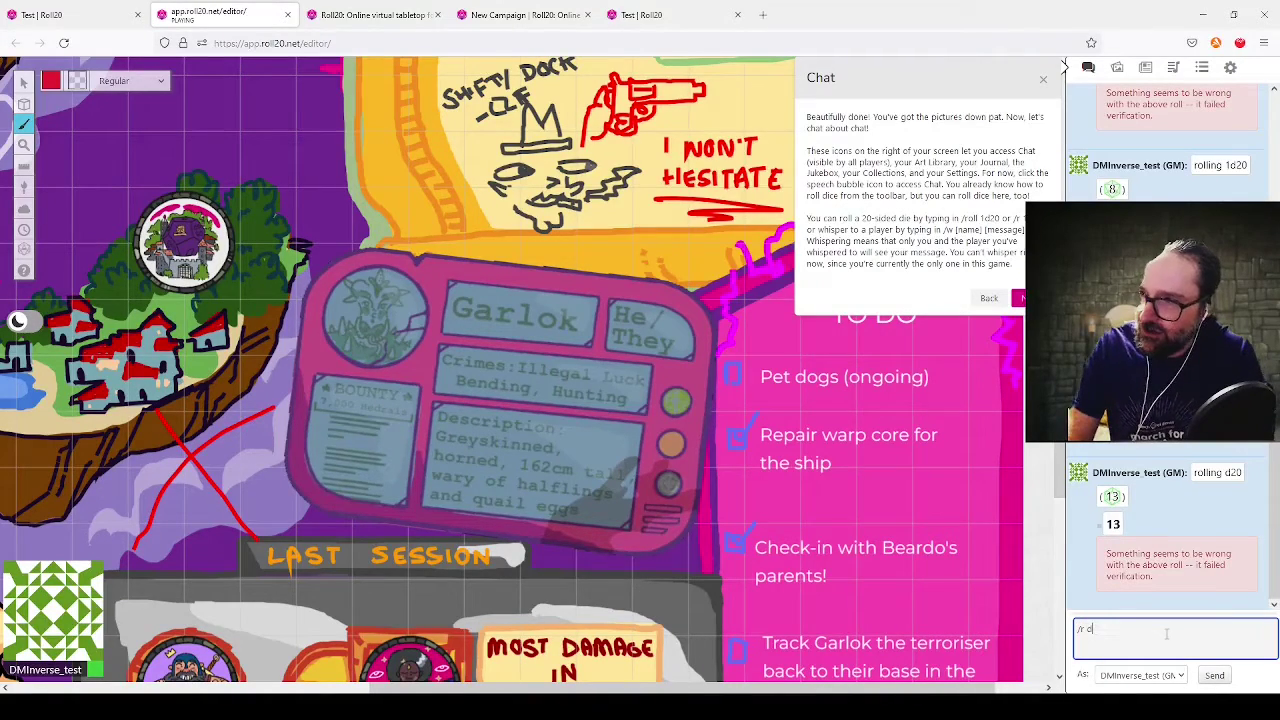
type("2")
key("Return")
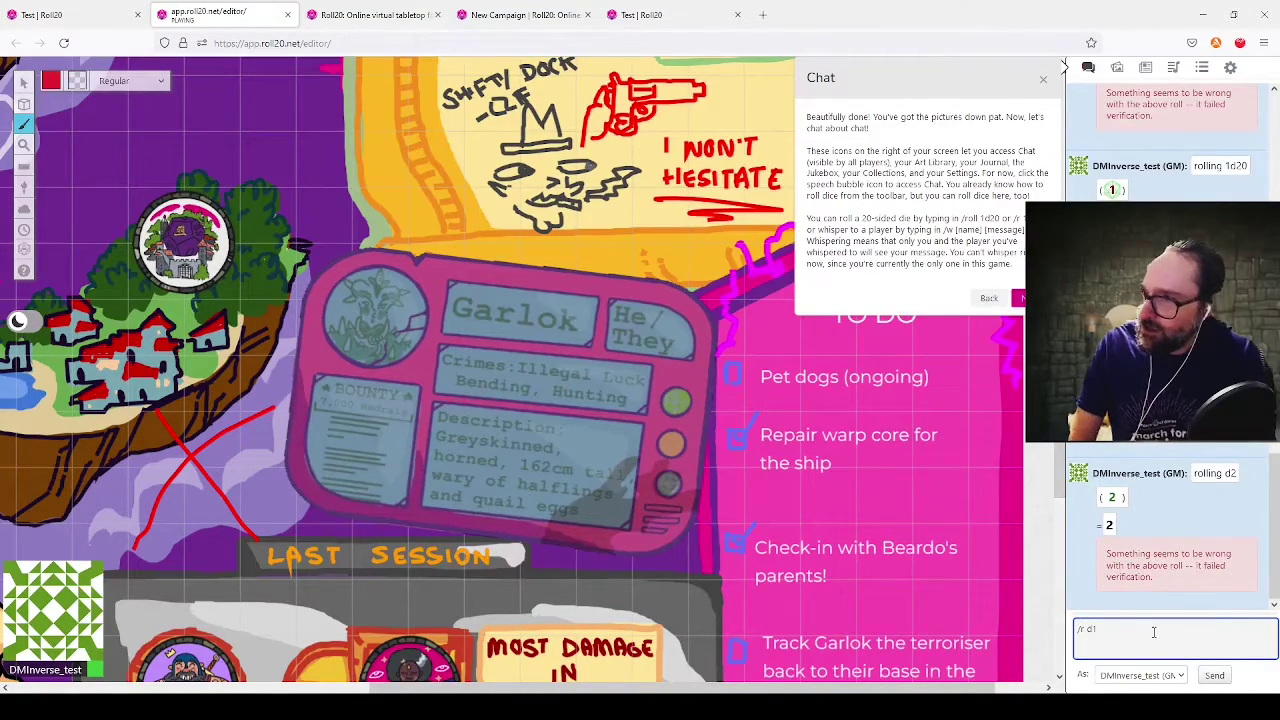
key("Return")
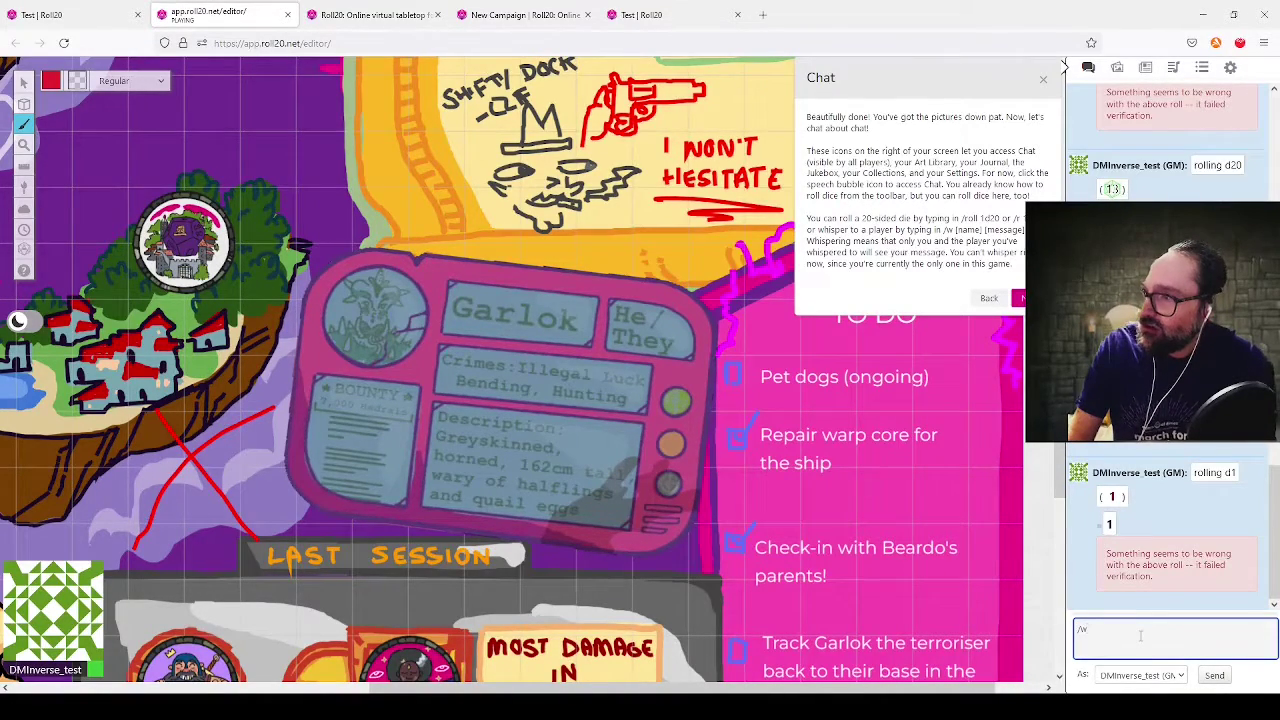
Step: Whisper "hi" to the GM's own player name with the /w command and advance the tutorial to Journal
type("D")
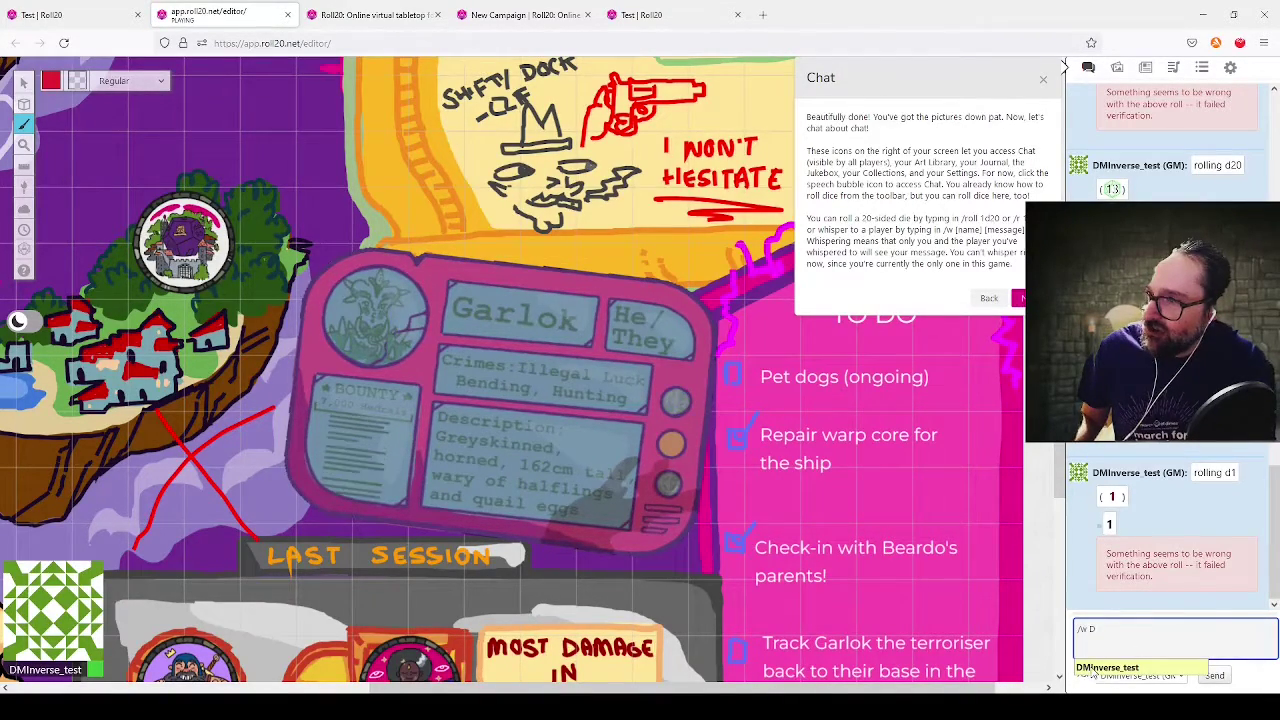
left_click(1105, 670)
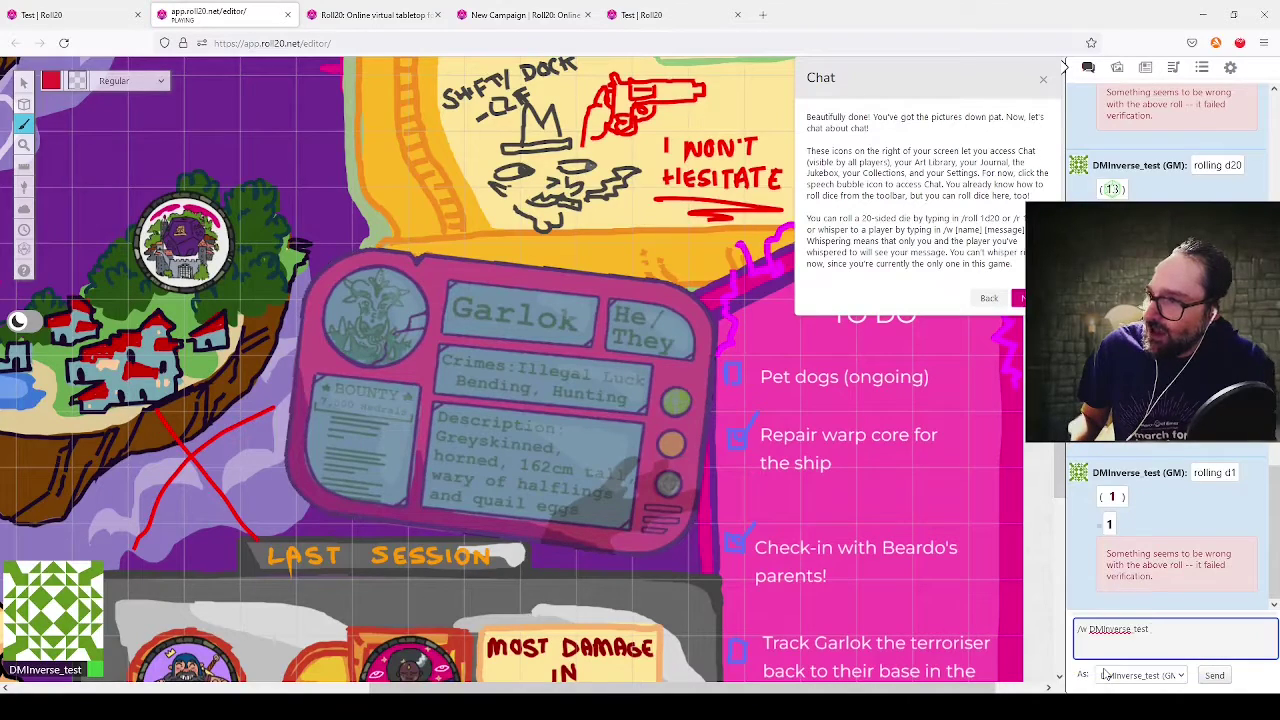
type("hi")
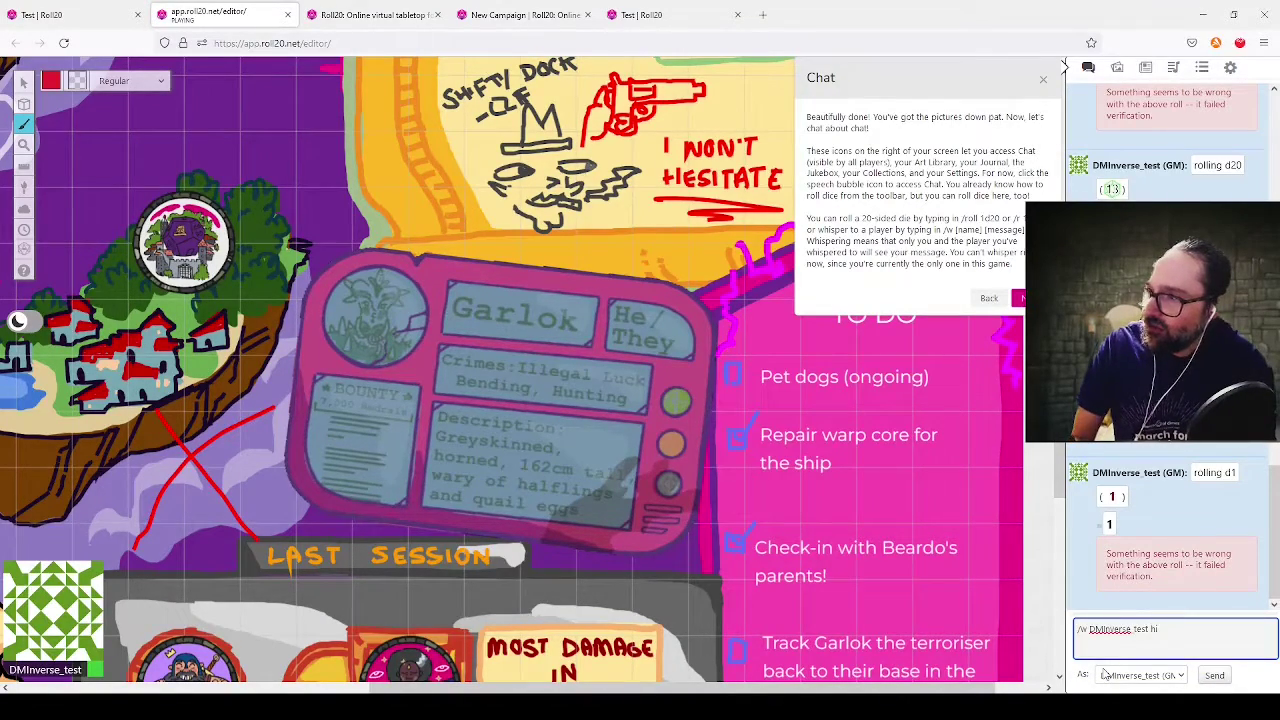
key("Return")
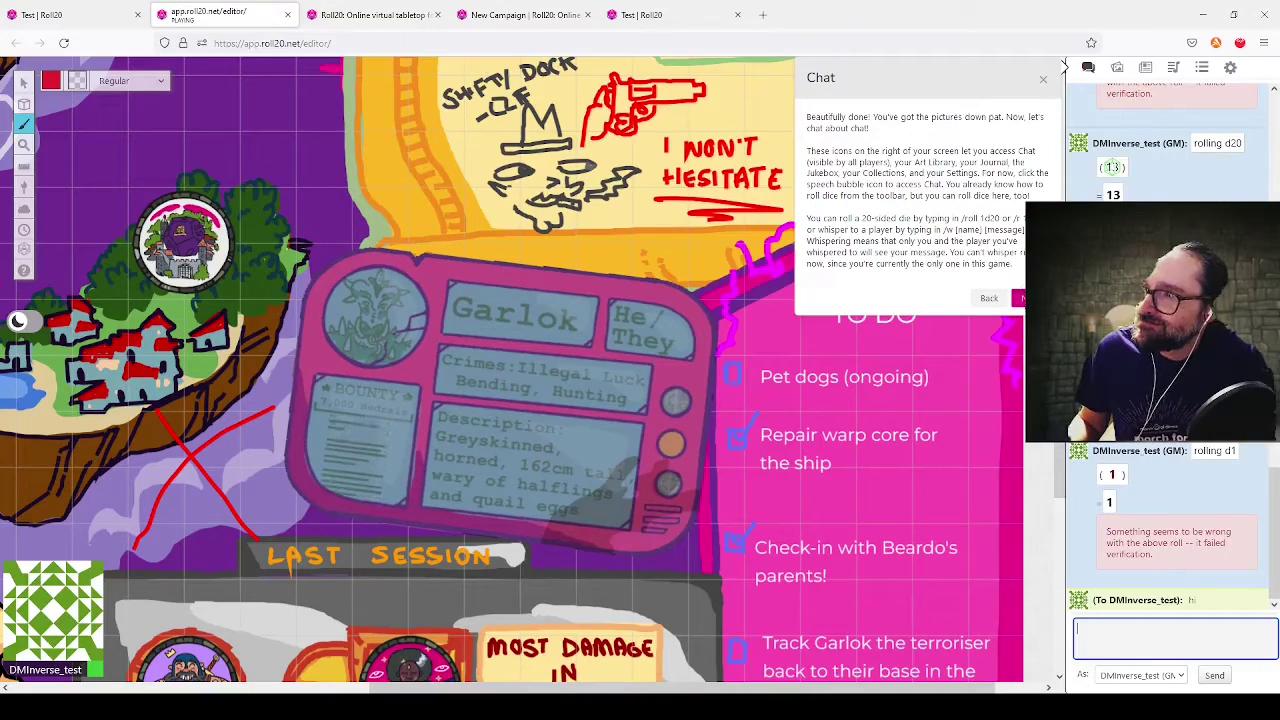
left_click(1020, 299)
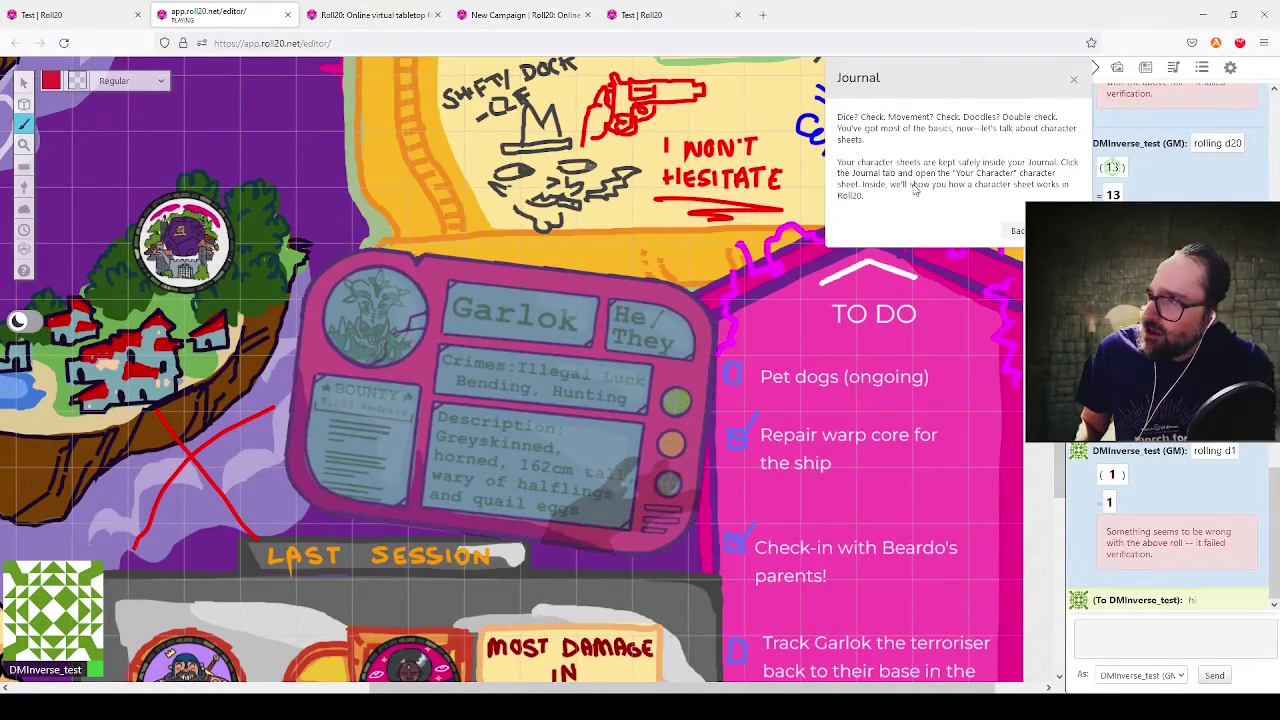
Step: Open Your Character from the journal and look over its Character Sheet with Lesson 1: Using Attributes
left_click(1145, 68)
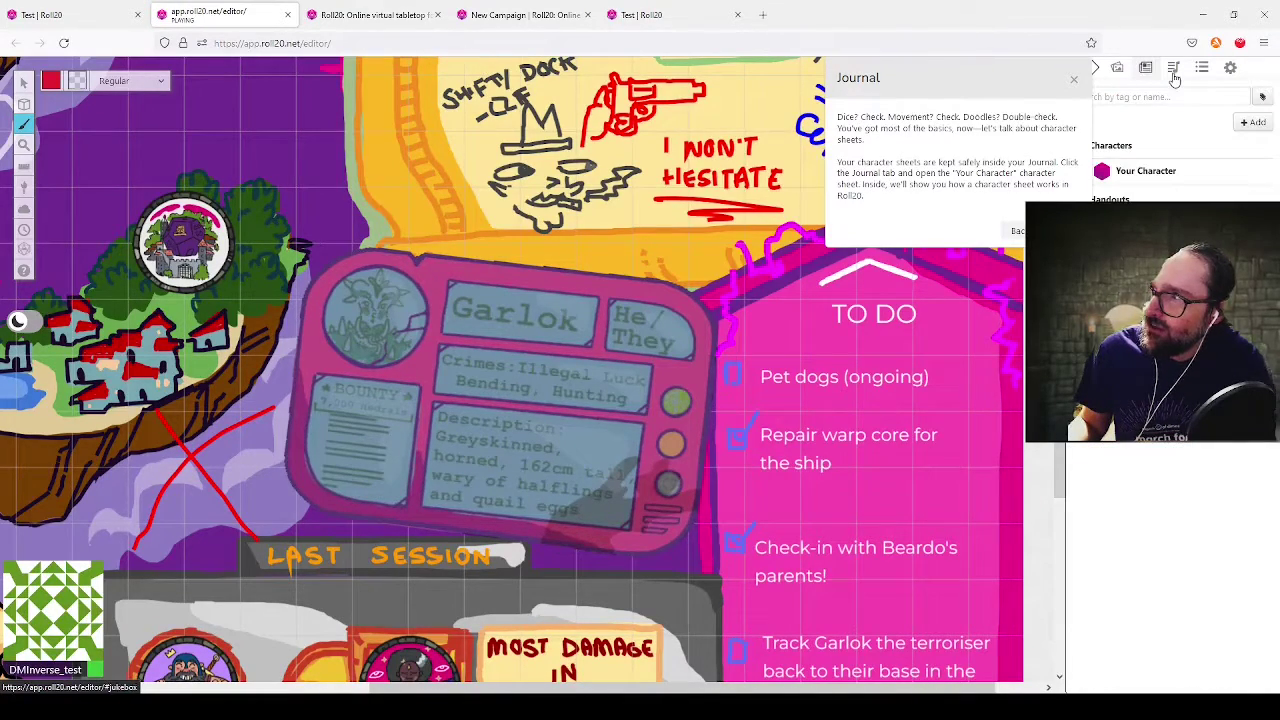
left_click(1155, 173)
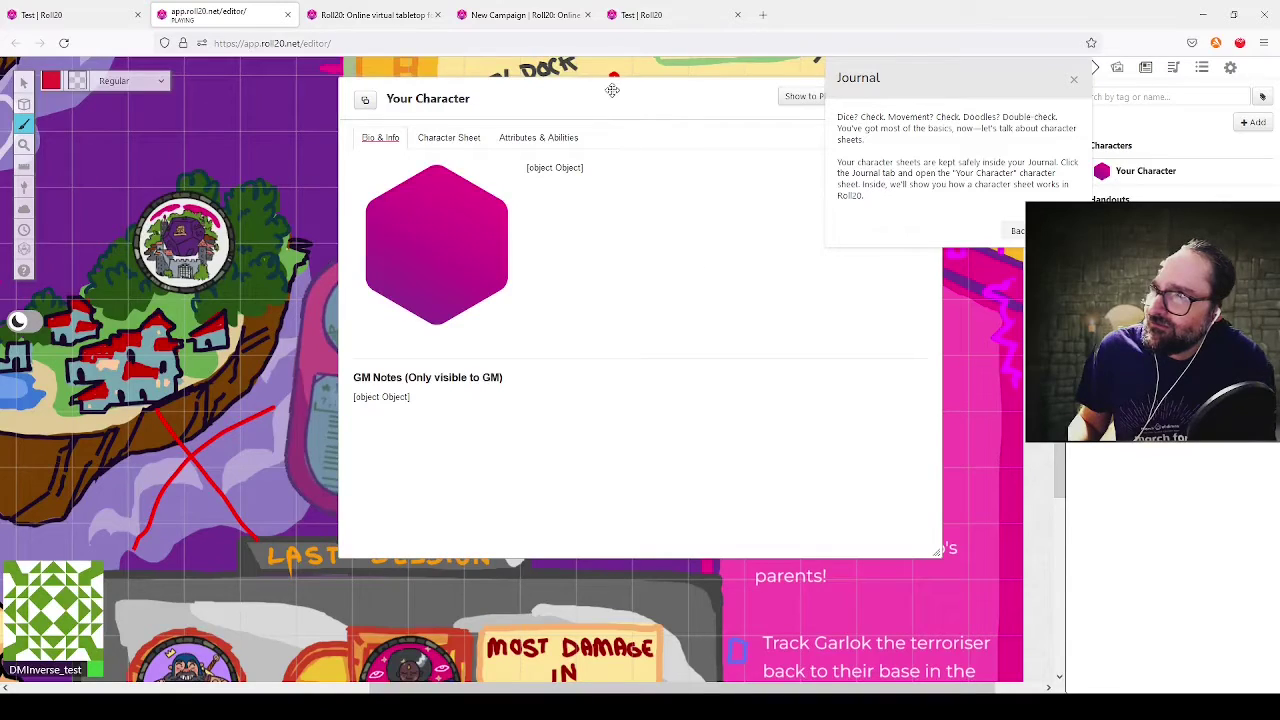
left_click_drag(609, 89, 484, 108)
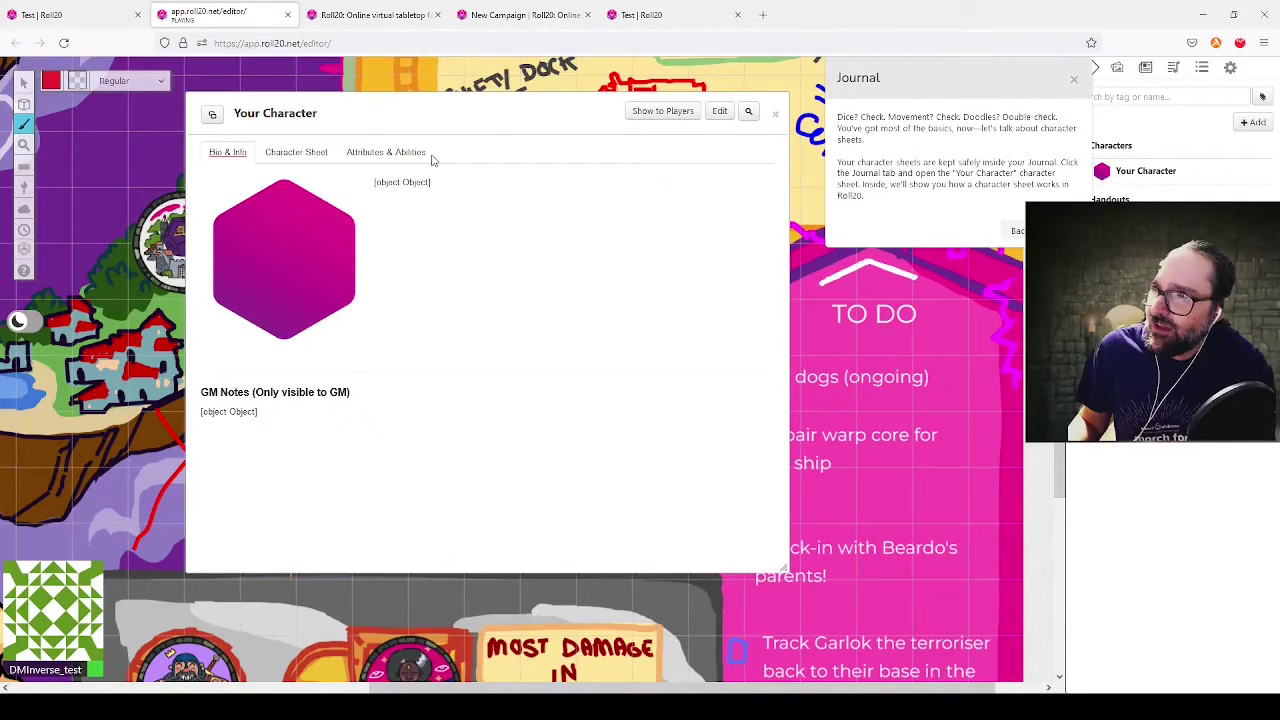
left_click(298, 151)
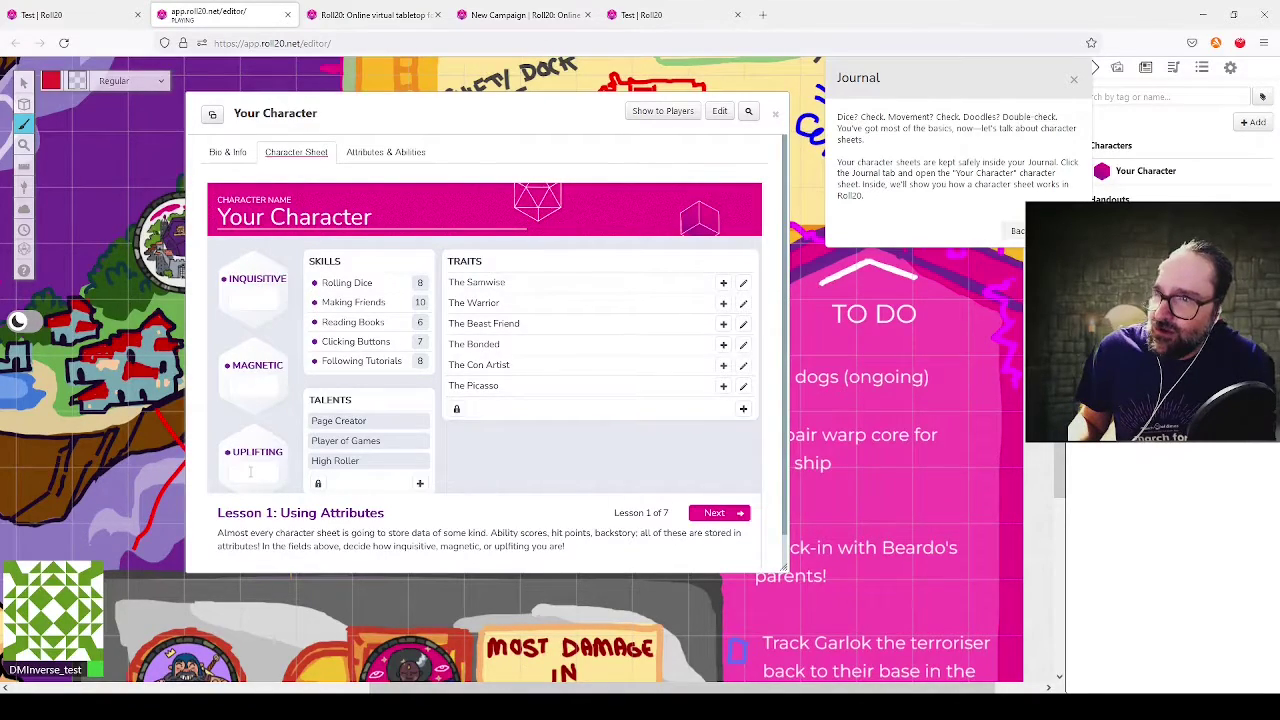
scroll(343, 295, "down", 1)
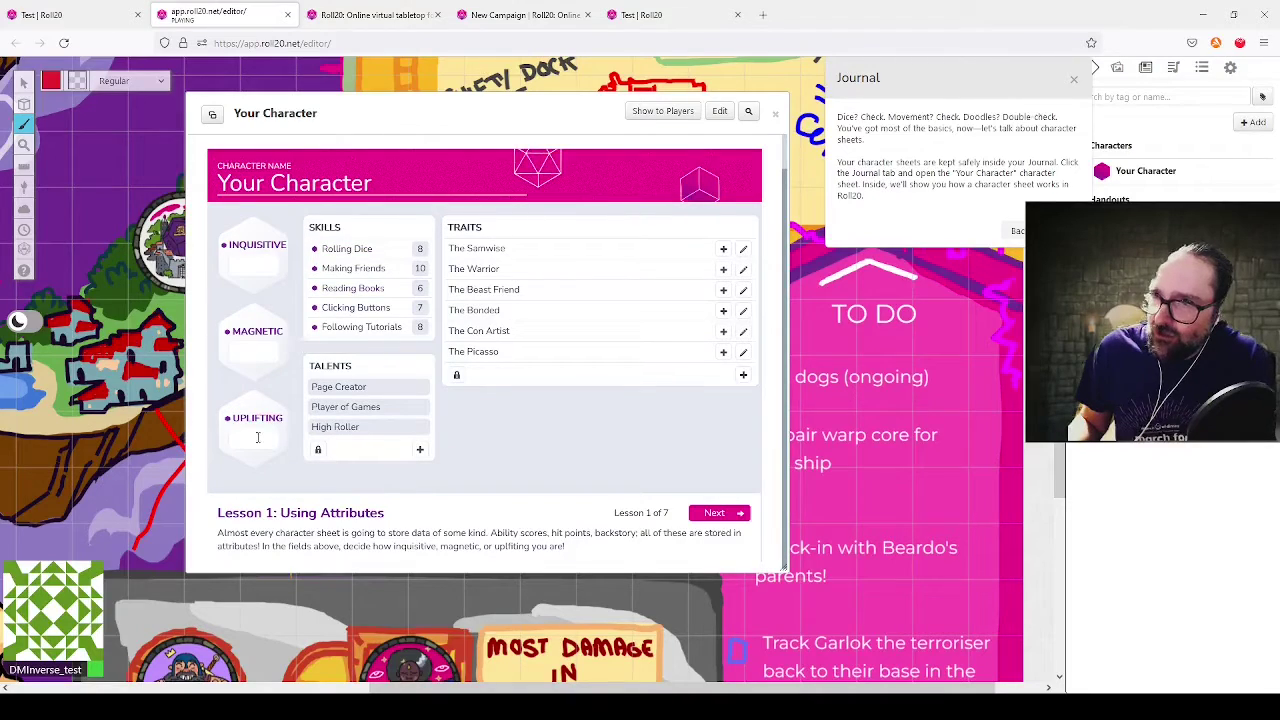
scroll(362, 387, "up", 1)
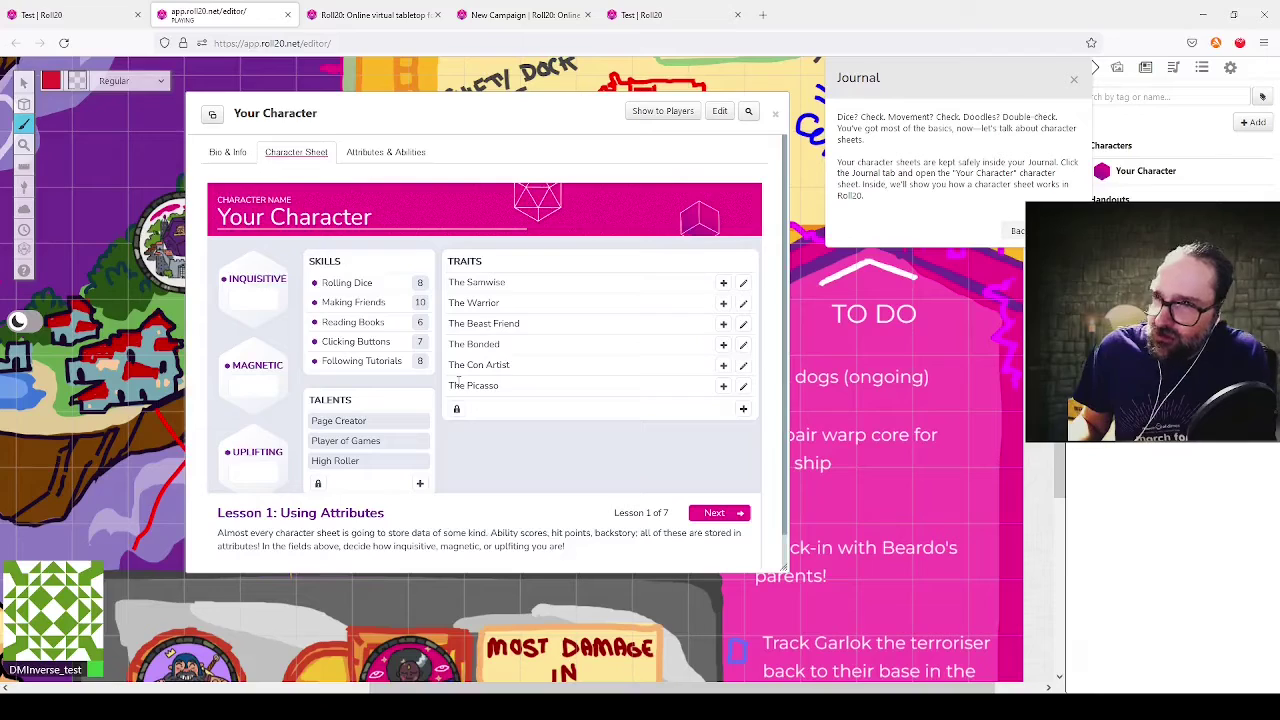
scroll(535, 365, "down", 1)
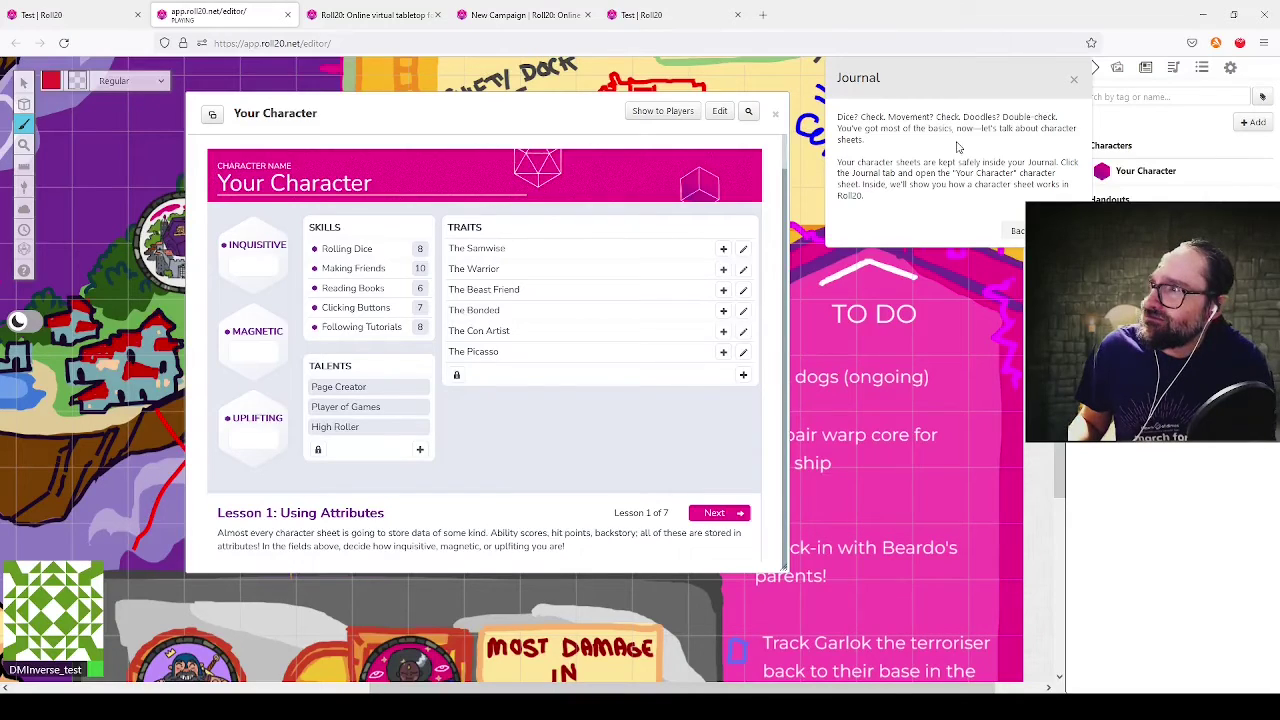
Step: Advance the tutorial to the layers instructions, and move the Your Character window clear of them and make it taller
left_click(1055, 230)
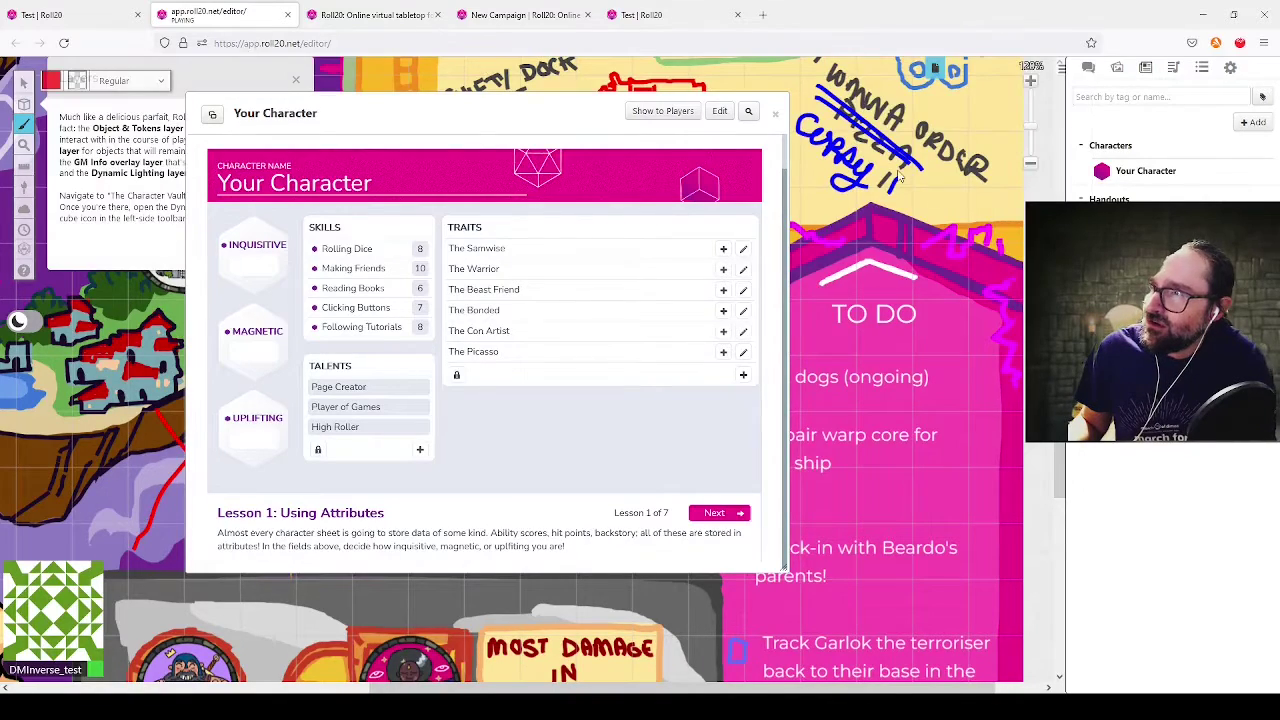
left_click_drag(436, 103, 614, 95)
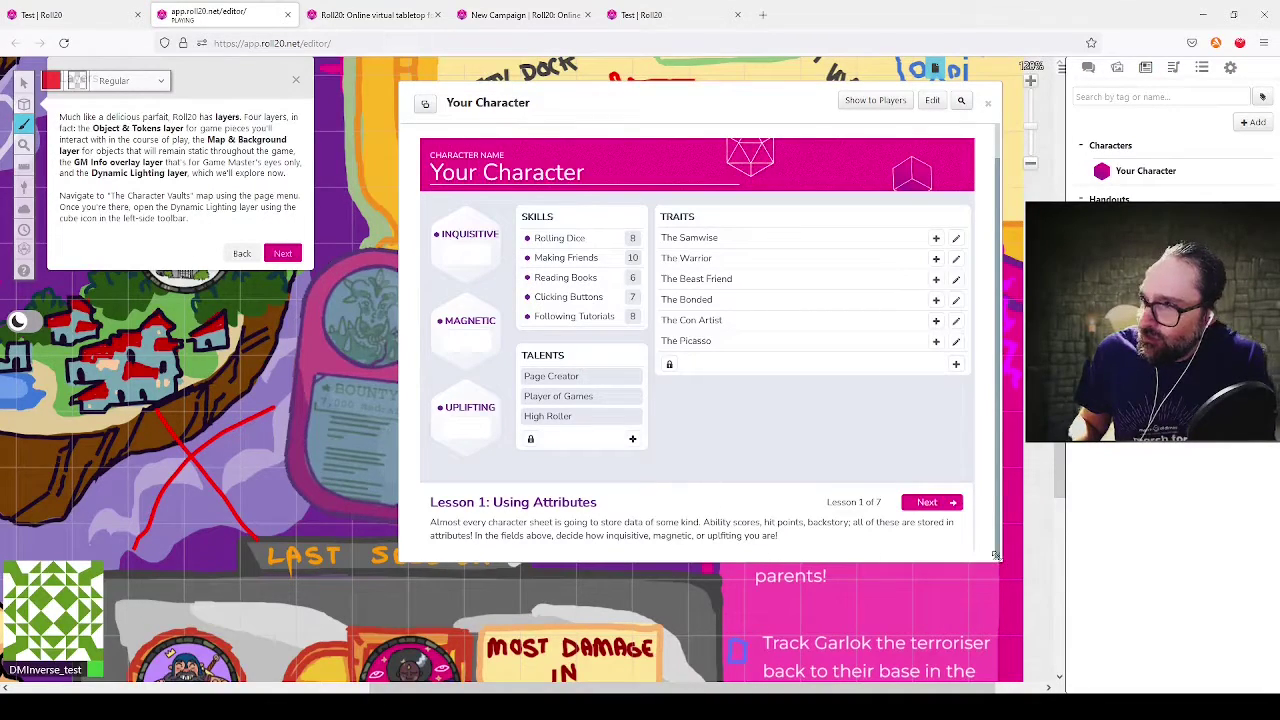
left_click_drag(996, 554, 983, 617)
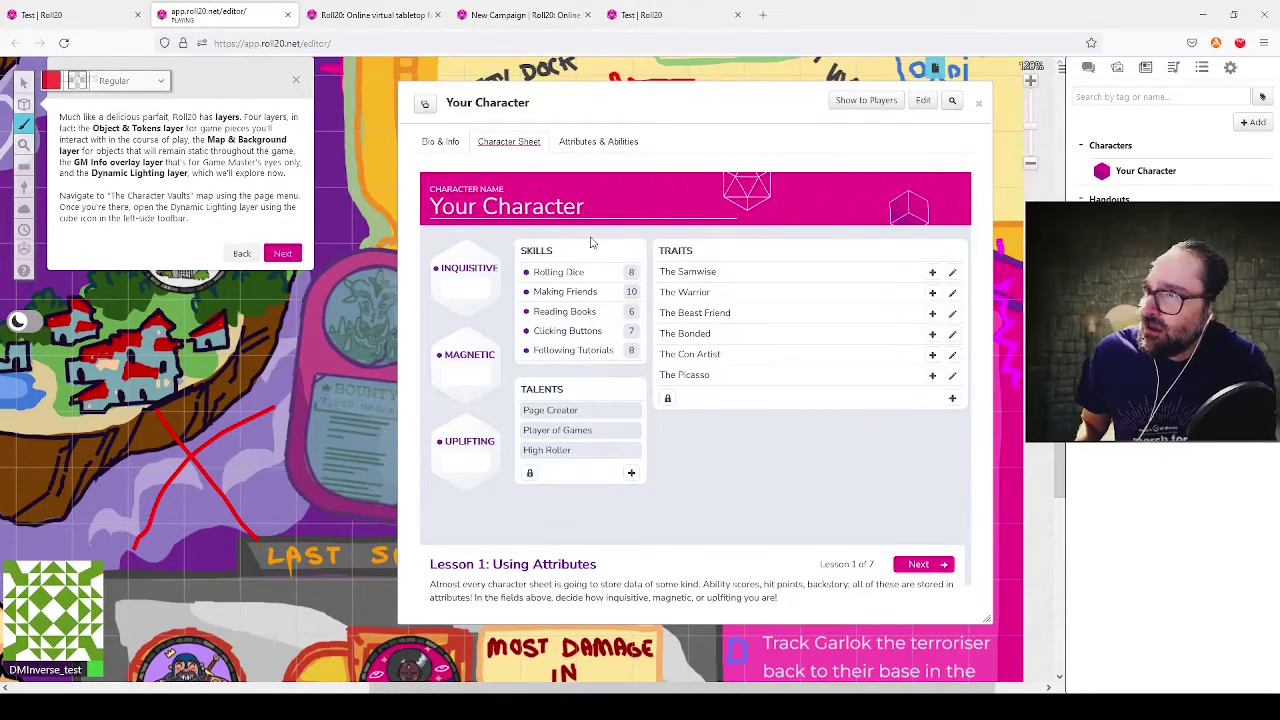
Step: Roll 3d6 in chat with /r 3d6 and set the character's Inquisitive attribute to 11
left_click(1088, 68)
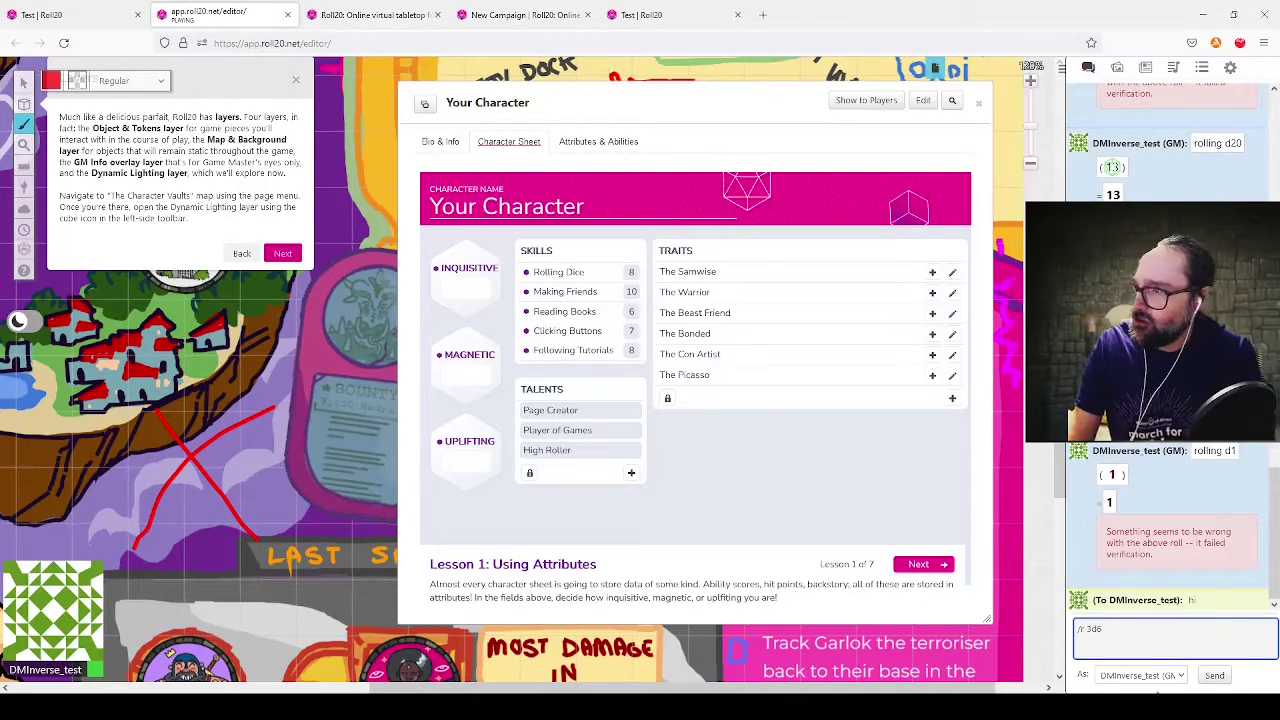
key("Return")
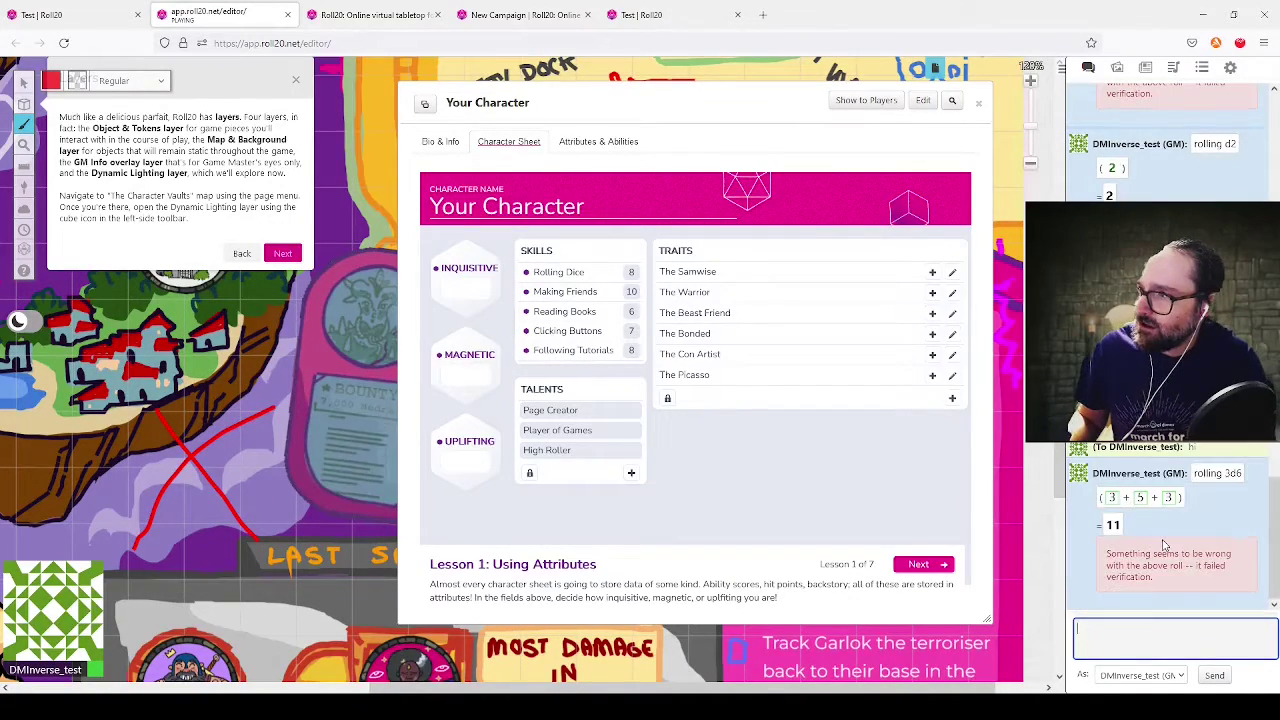
left_click(472, 283)
type("11")
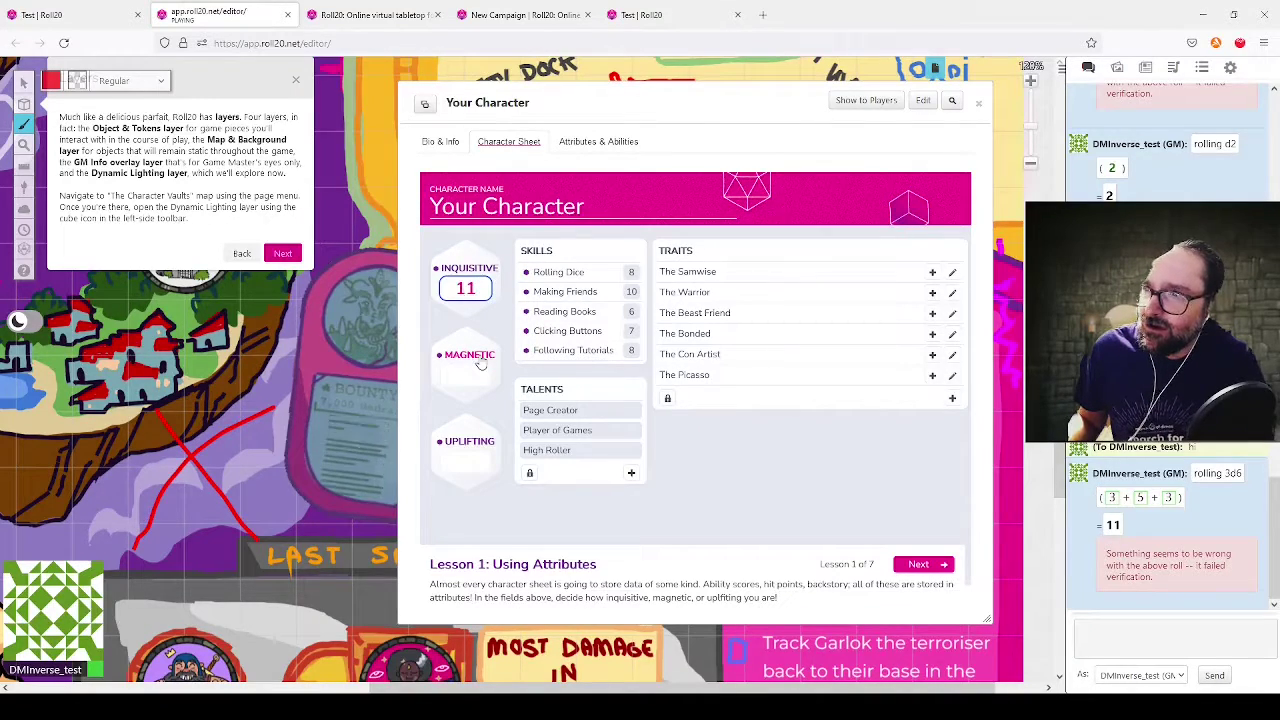
Step: Roll 3d6 in chat again and set the character's Magnetic attribute to 6
left_click(1143, 632)
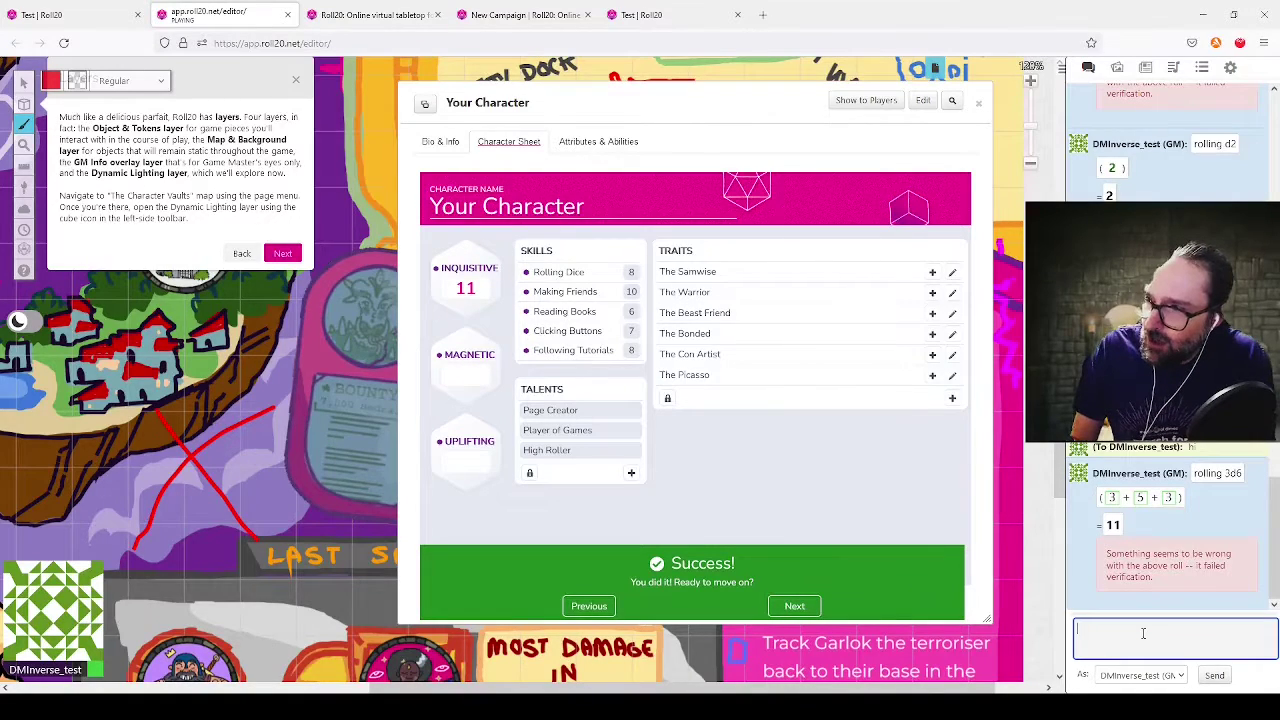
type("/r 3d6")
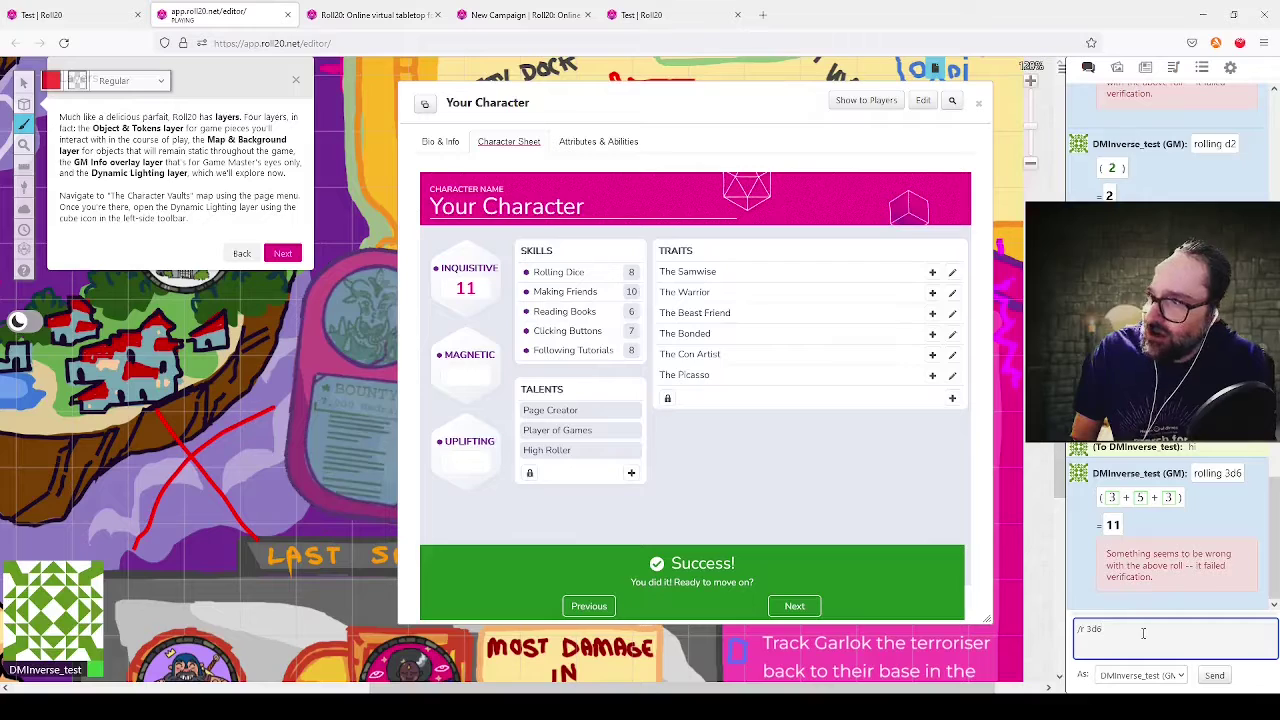
key("Return")
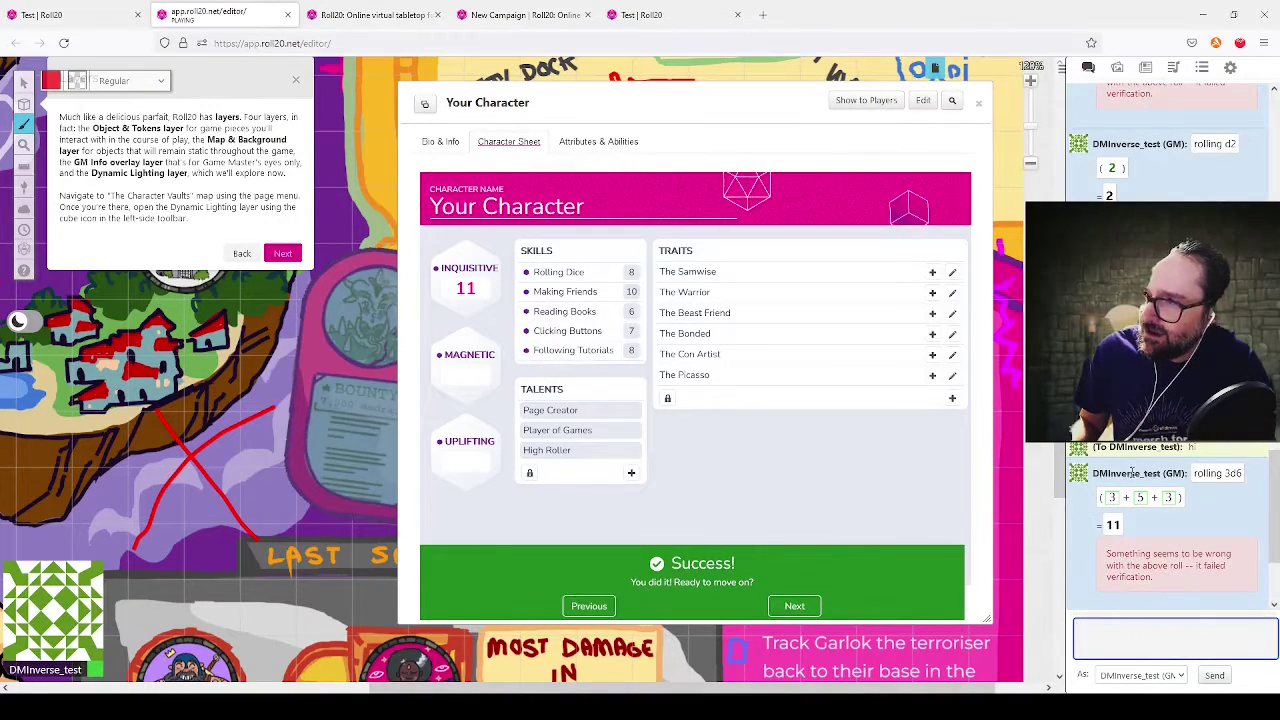
left_click(463, 367)
type("6")
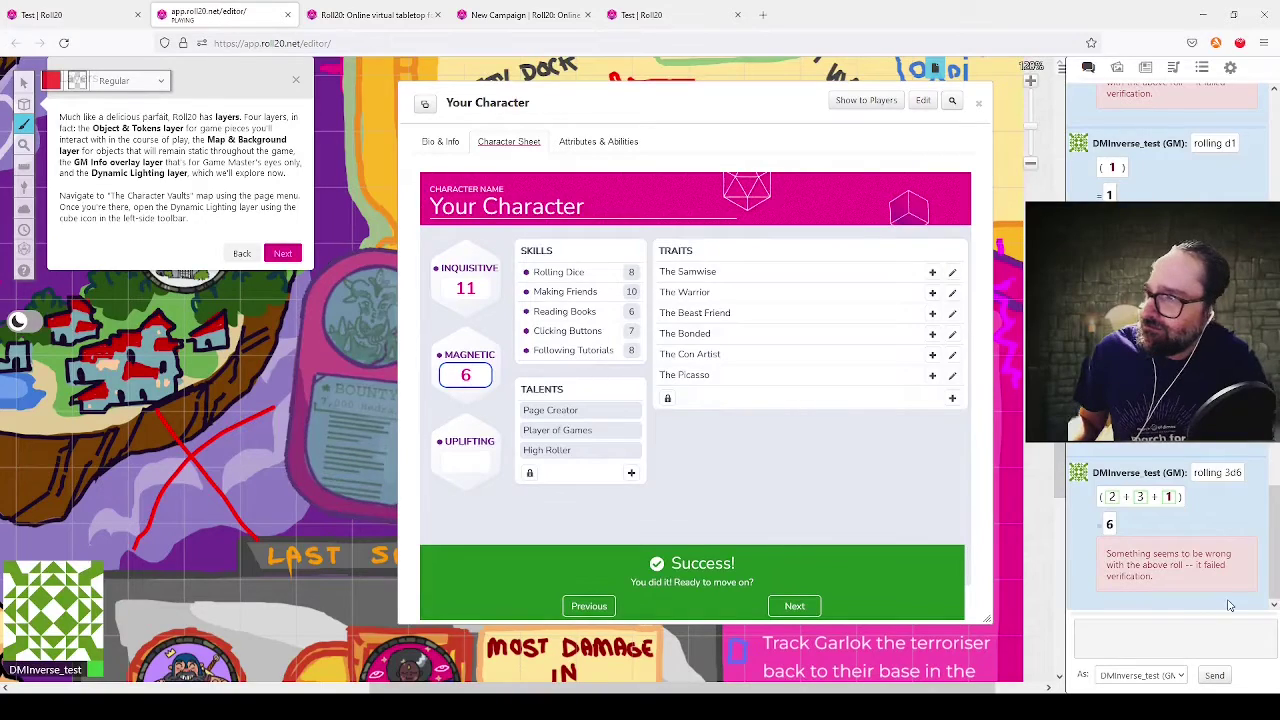
Step: Roll 3d6 in chat once more and set the character's Uplifting attribute to 6
left_click(1163, 645)
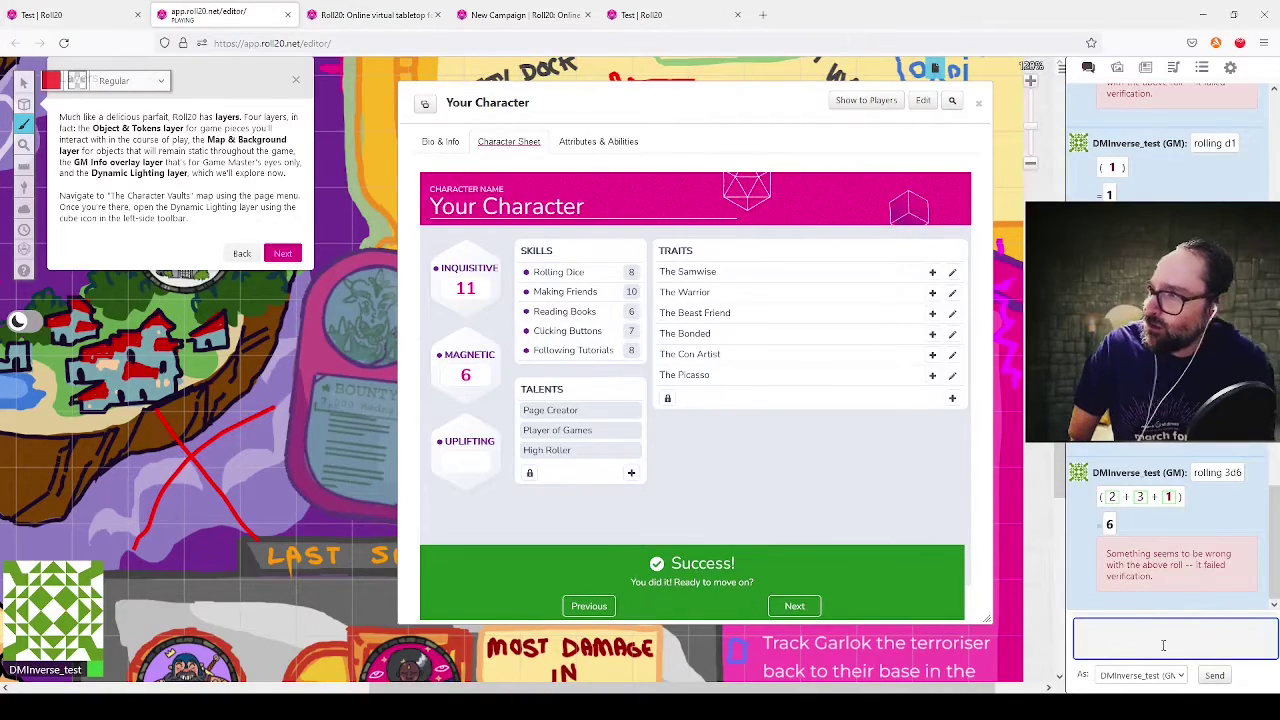
key("Up")
key("Return")
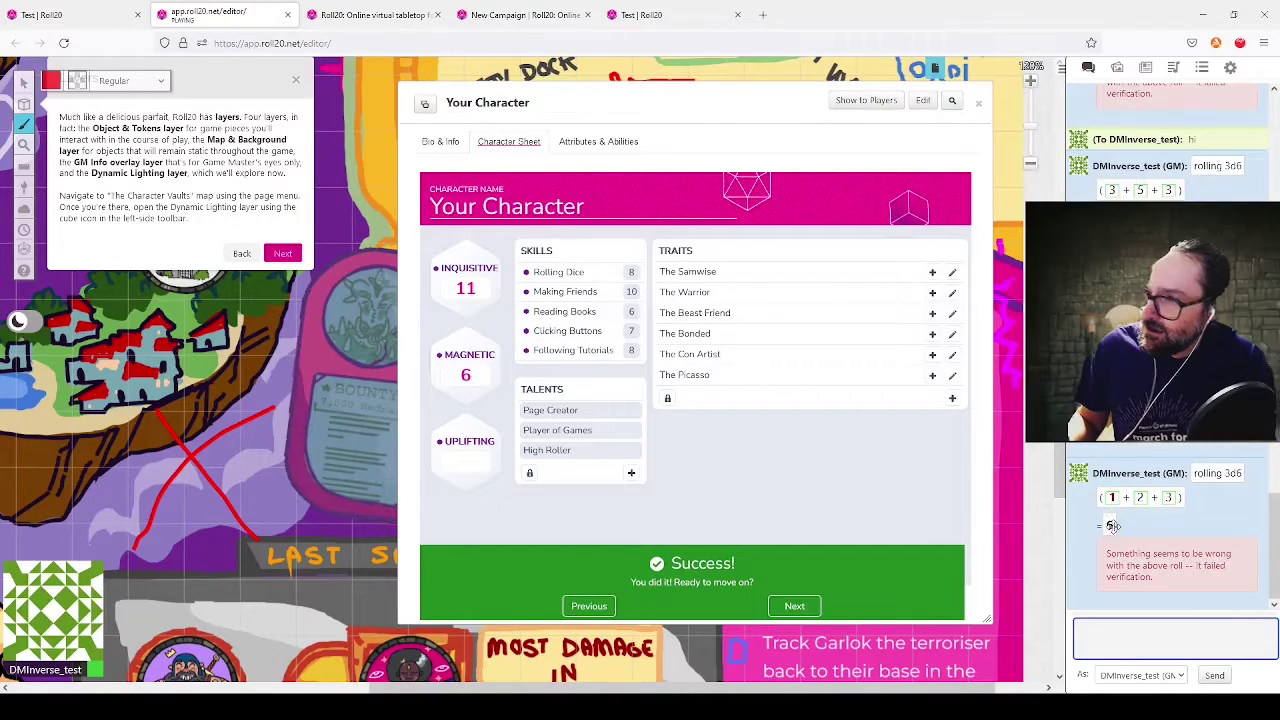
left_click(502, 467)
type("6")
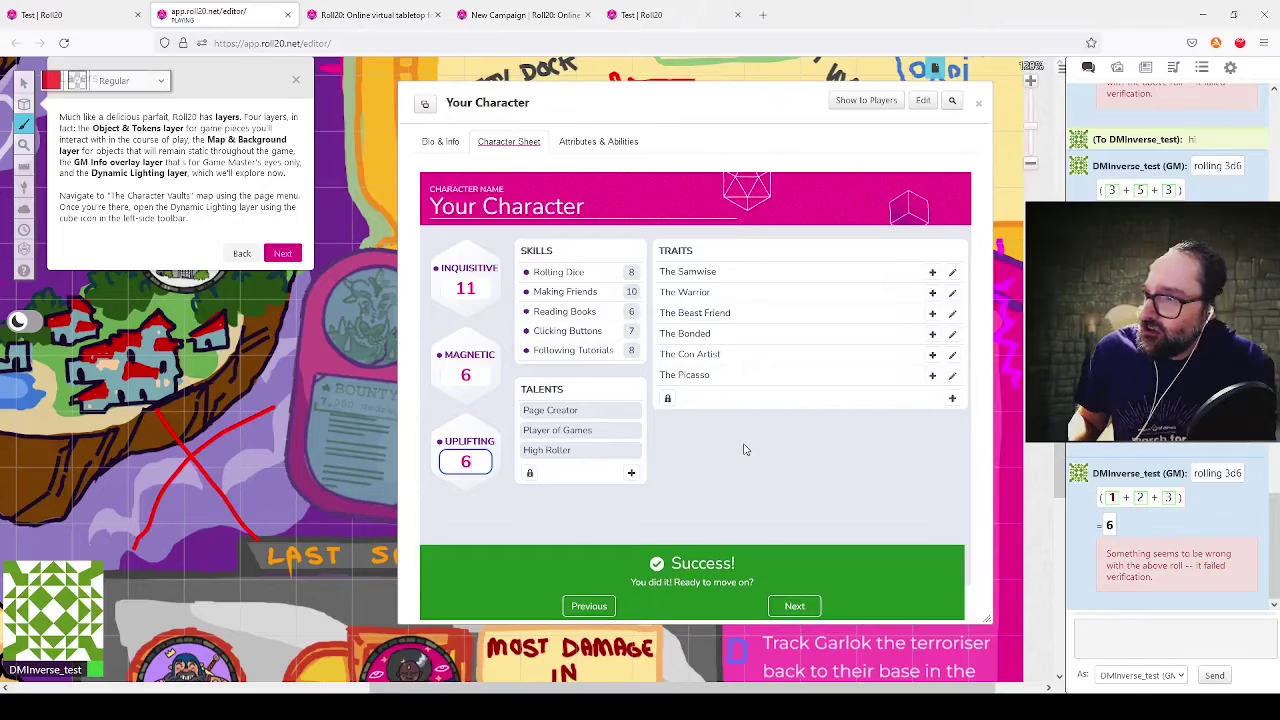
Step: Advance the sheet to Lesson 2: Rolling Dice and make a roll from the Inquisitive attribute's title
left_click(794, 607)
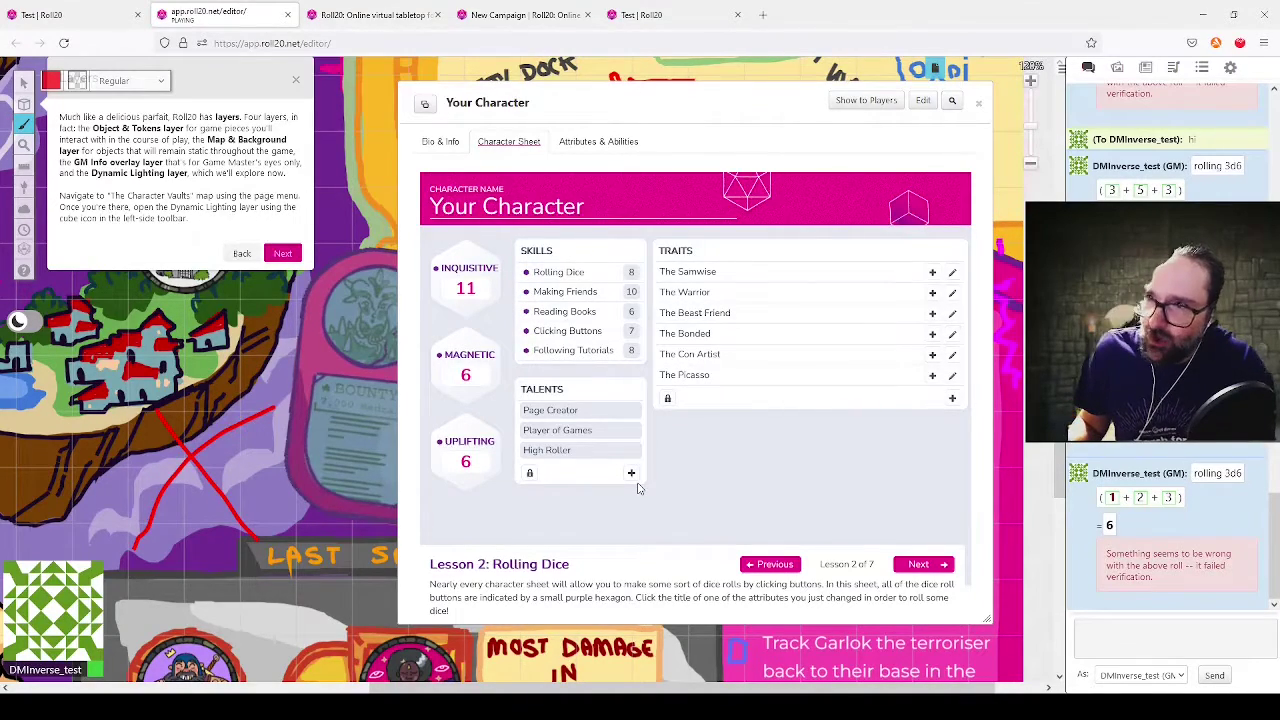
left_click(456, 273)
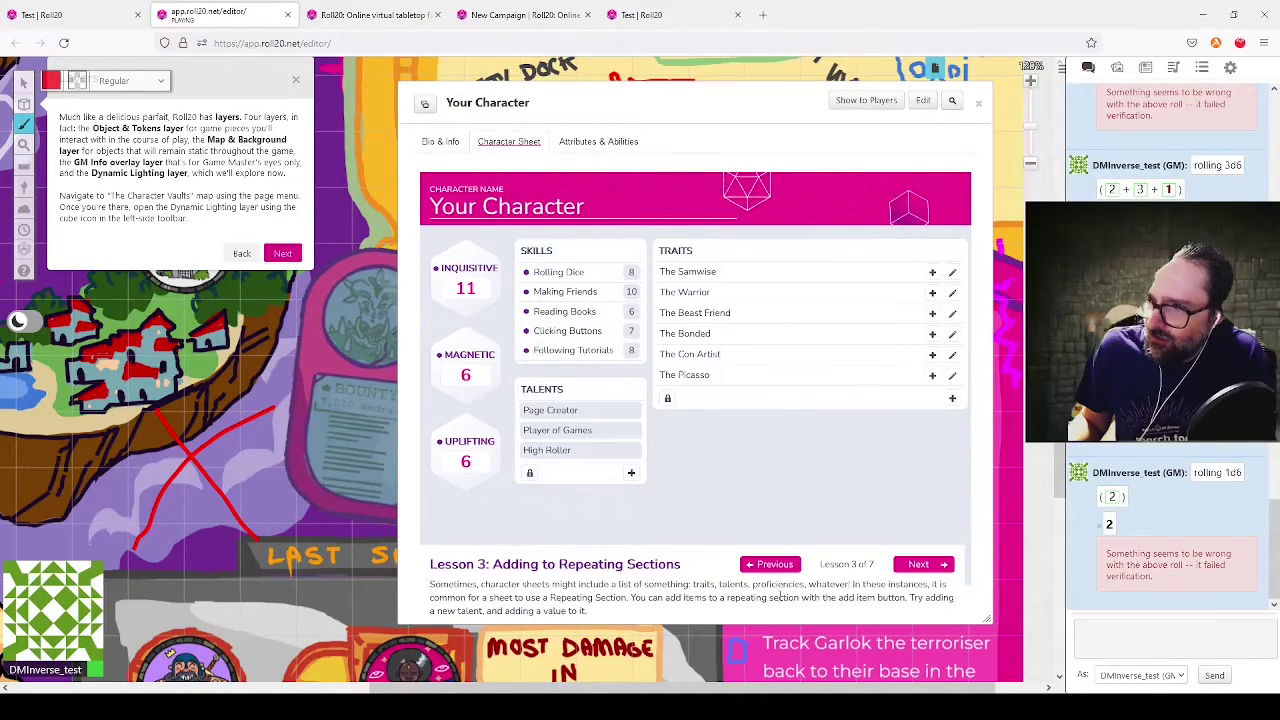
Step: Add a new item named The Fun to the character's Traits, leave its description empty and save it
left_click(952, 399)
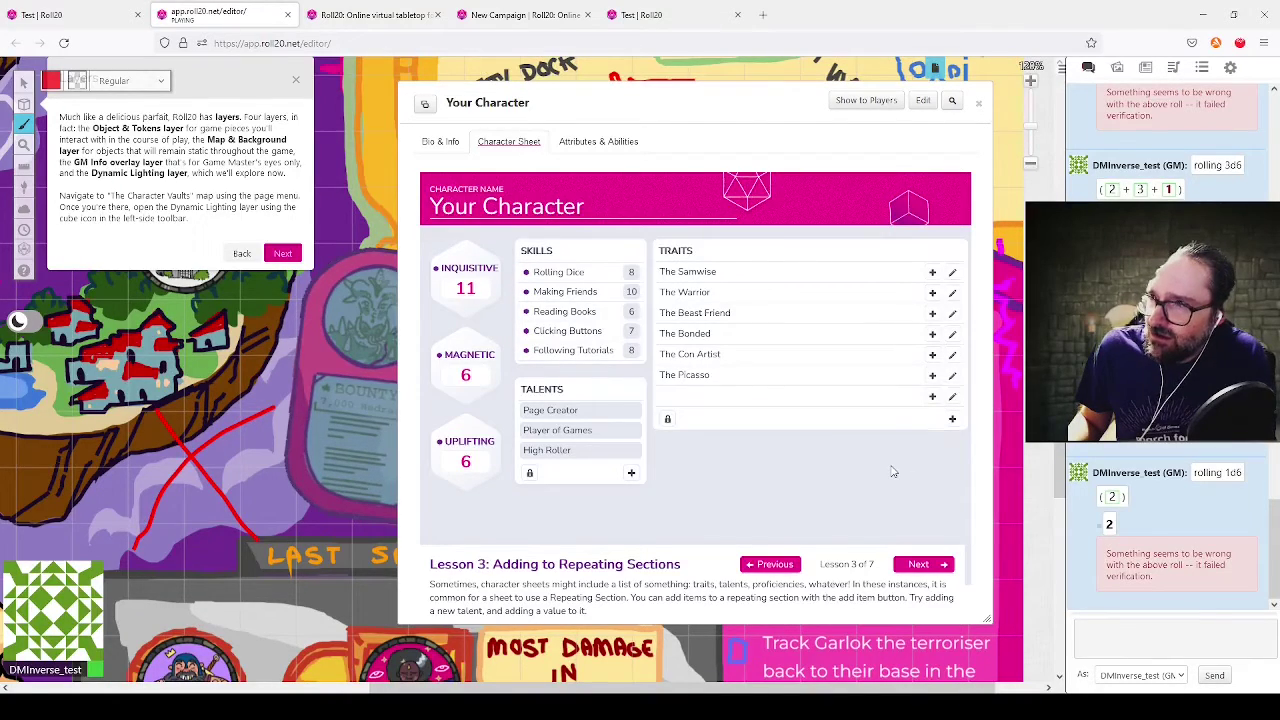
left_click(953, 398)
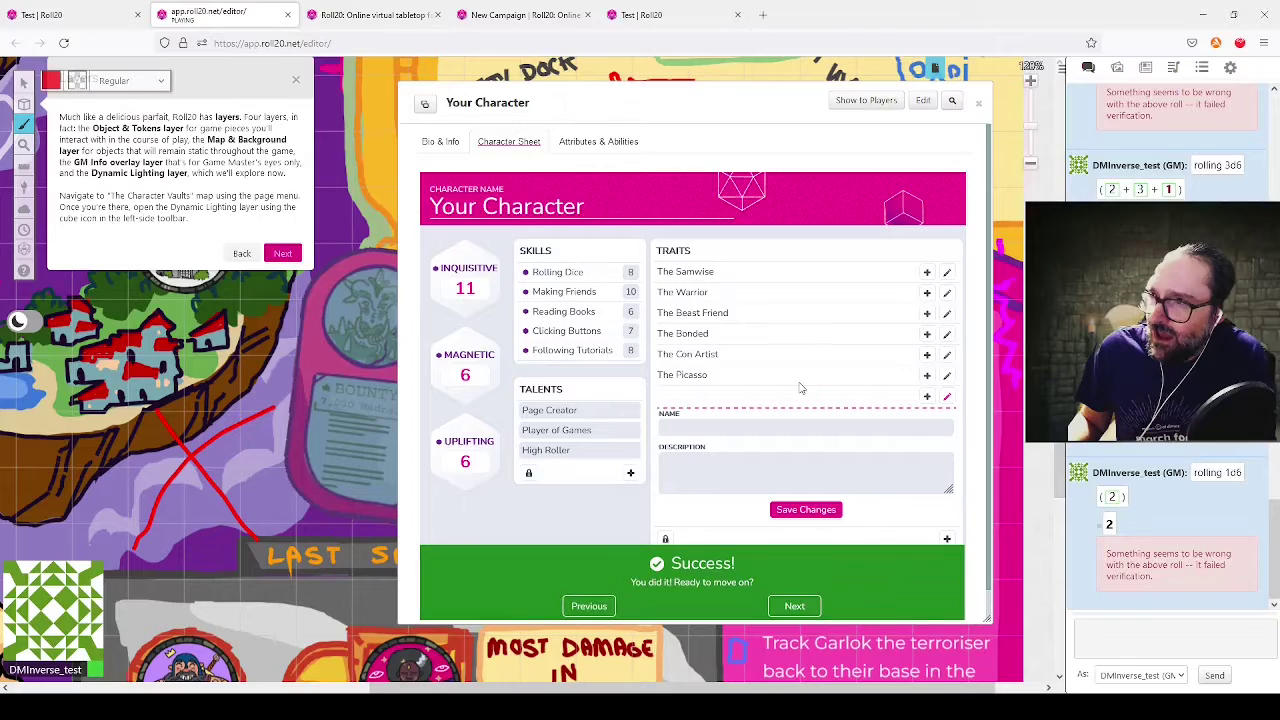
left_click(735, 425)
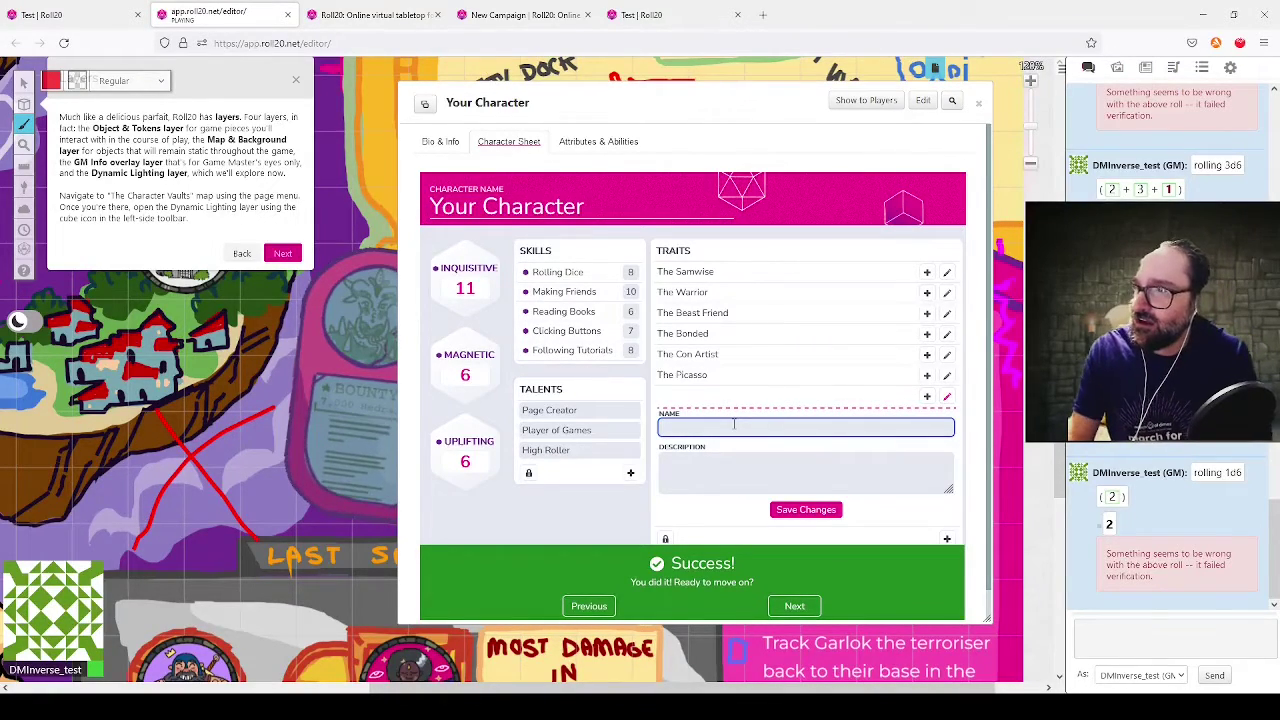
type("The")
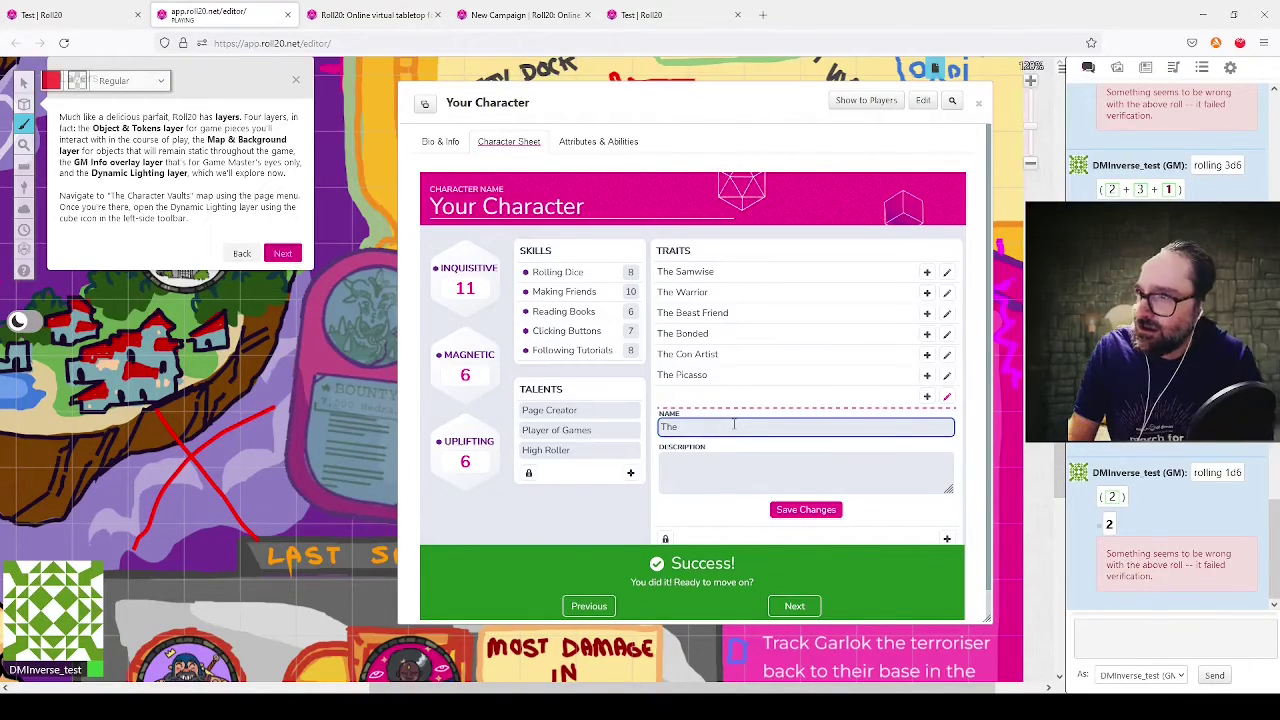
type(" Fun")
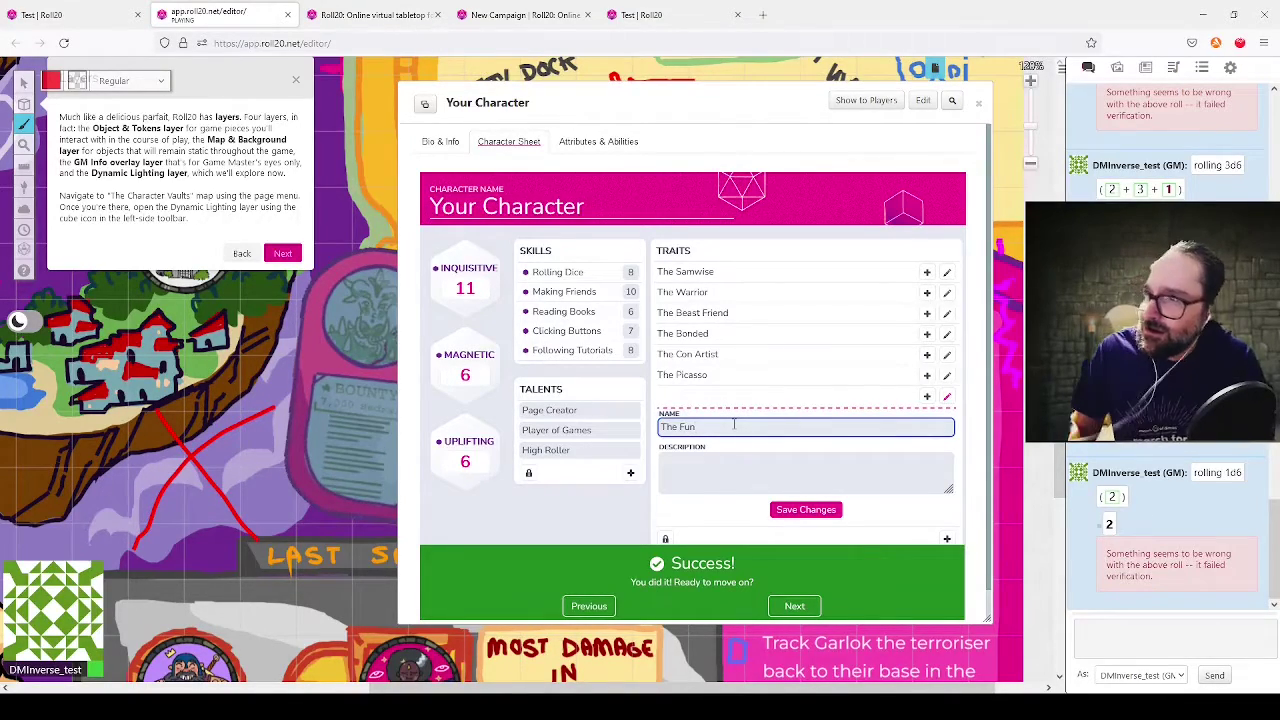
left_click(808, 512)
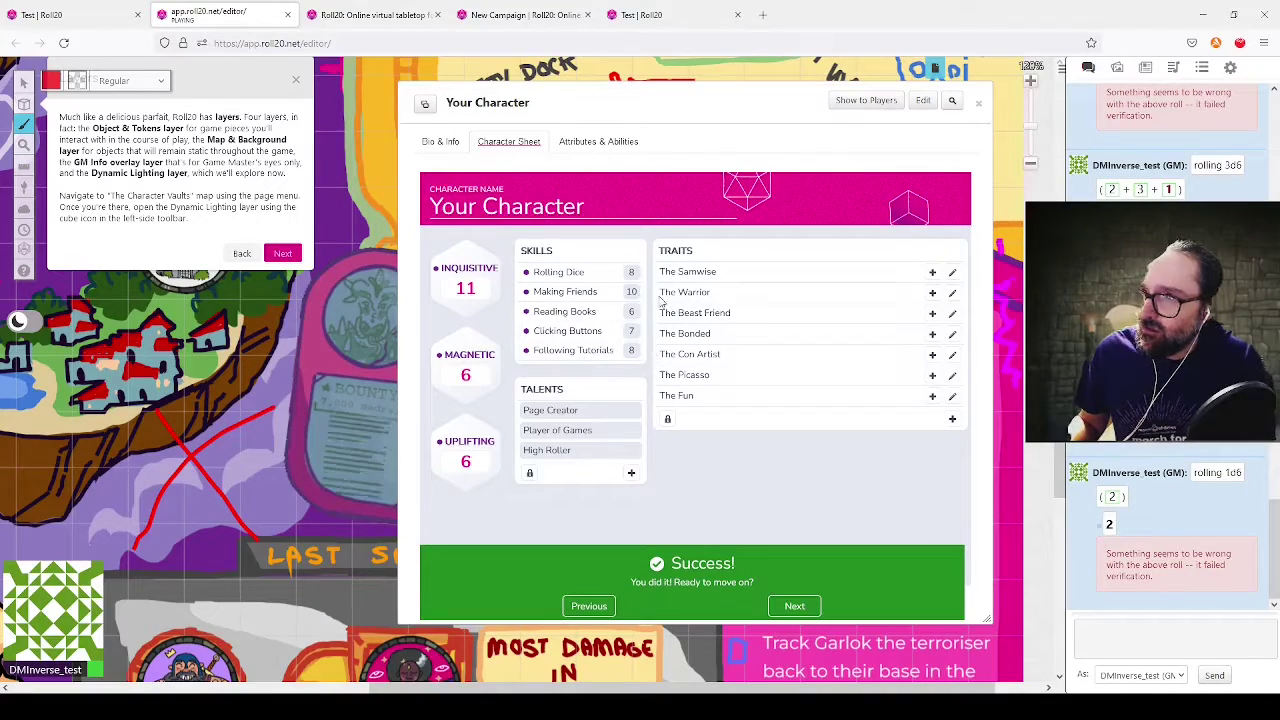
Step: Unlock the Traits list, move The Fun above The Picasso and lock the list again
left_click_drag(713, 272, 710, 292)
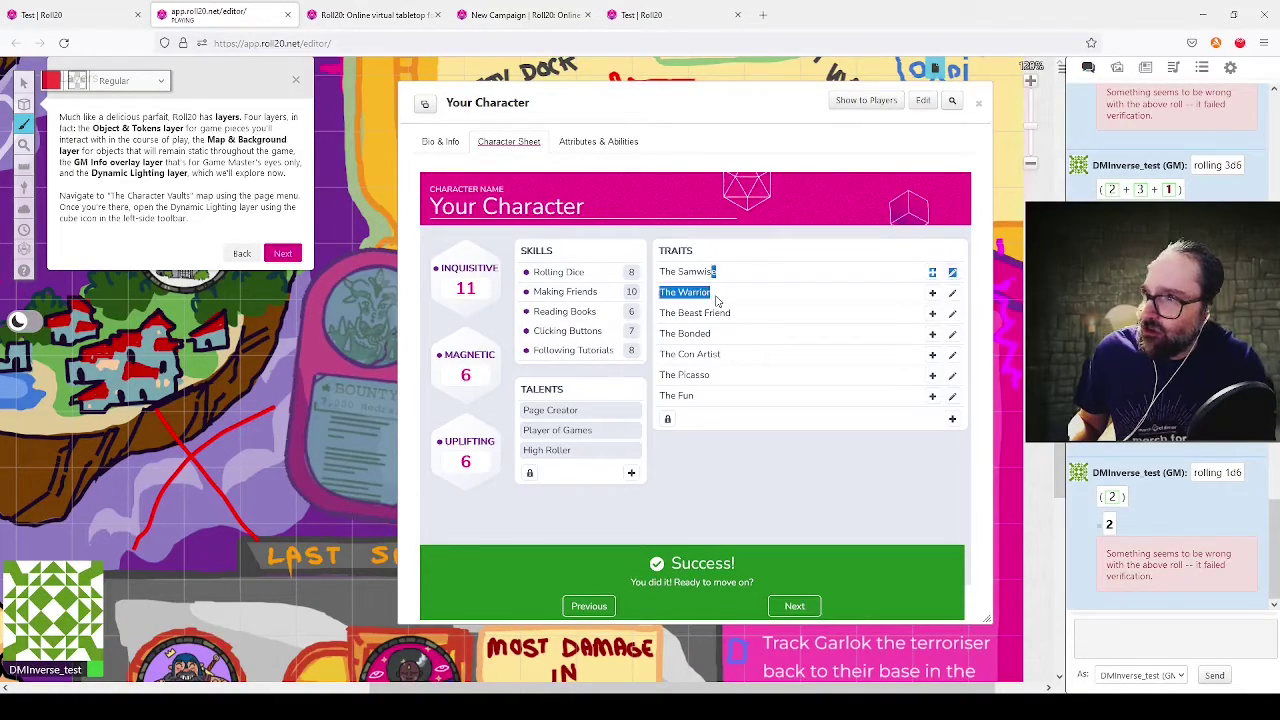
left_click(661, 272)
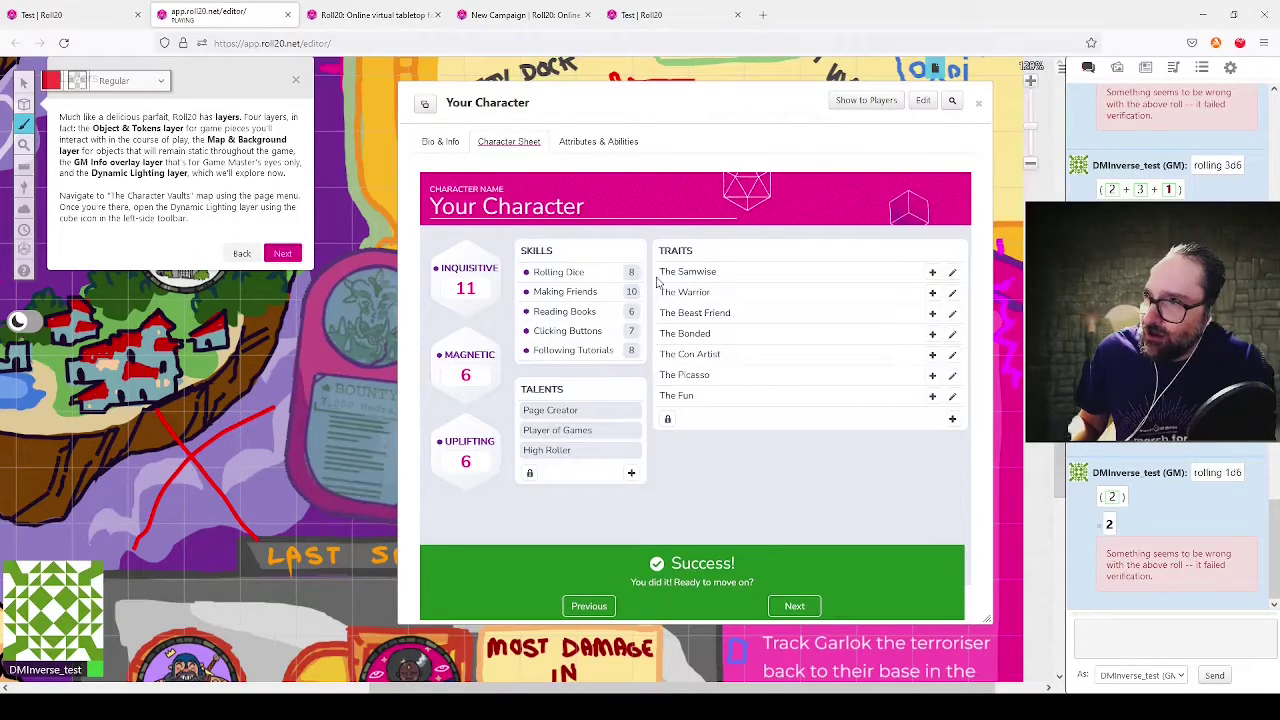
left_click(668, 420)
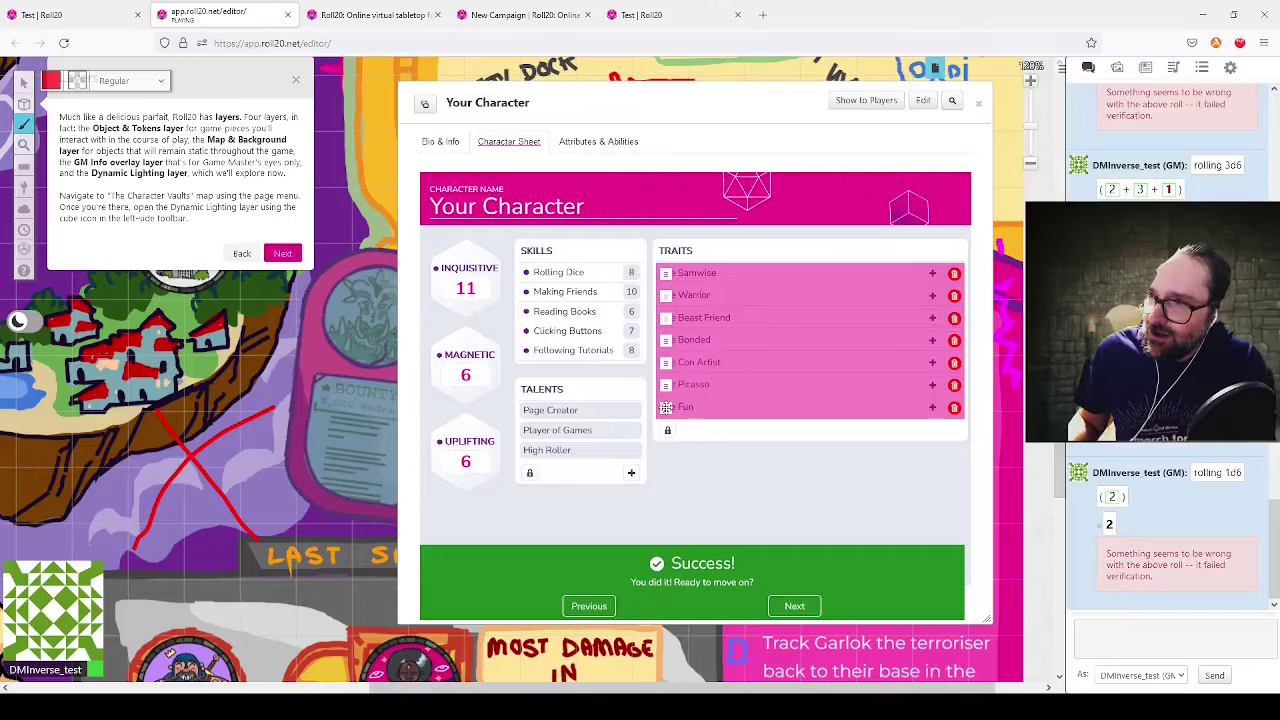
left_click_drag(666, 407, 665, 380)
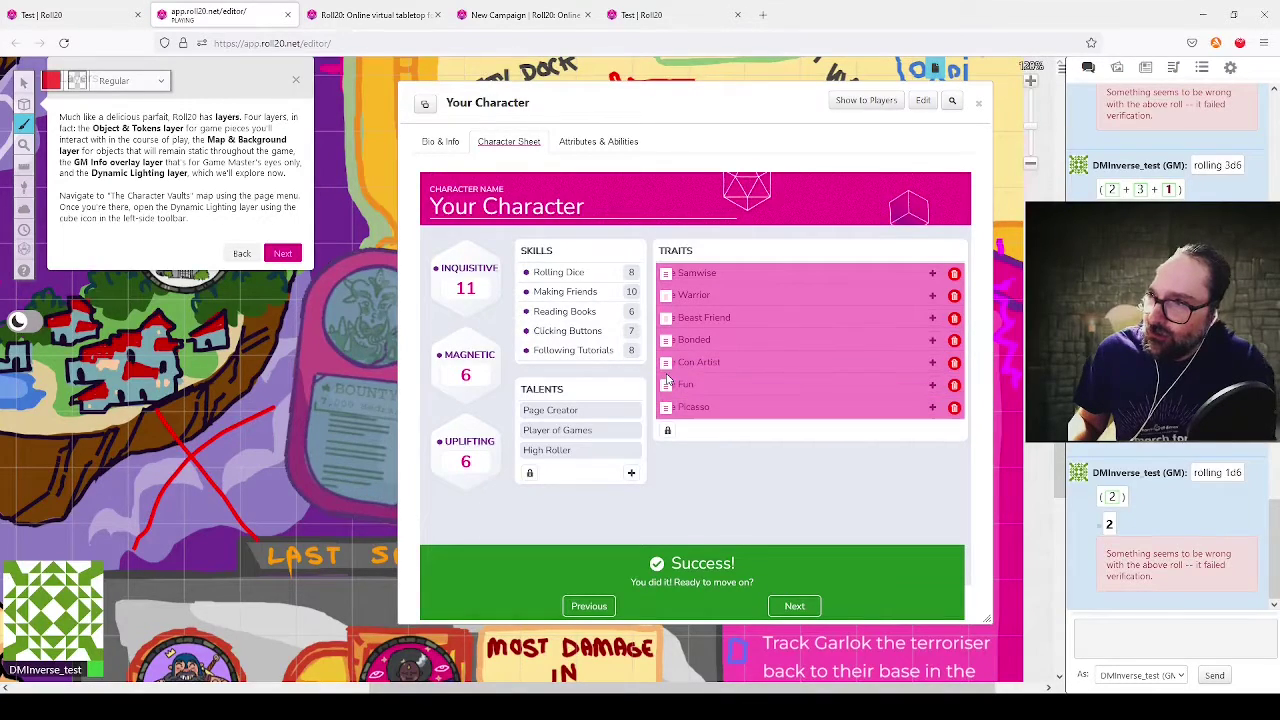
left_click(668, 431)
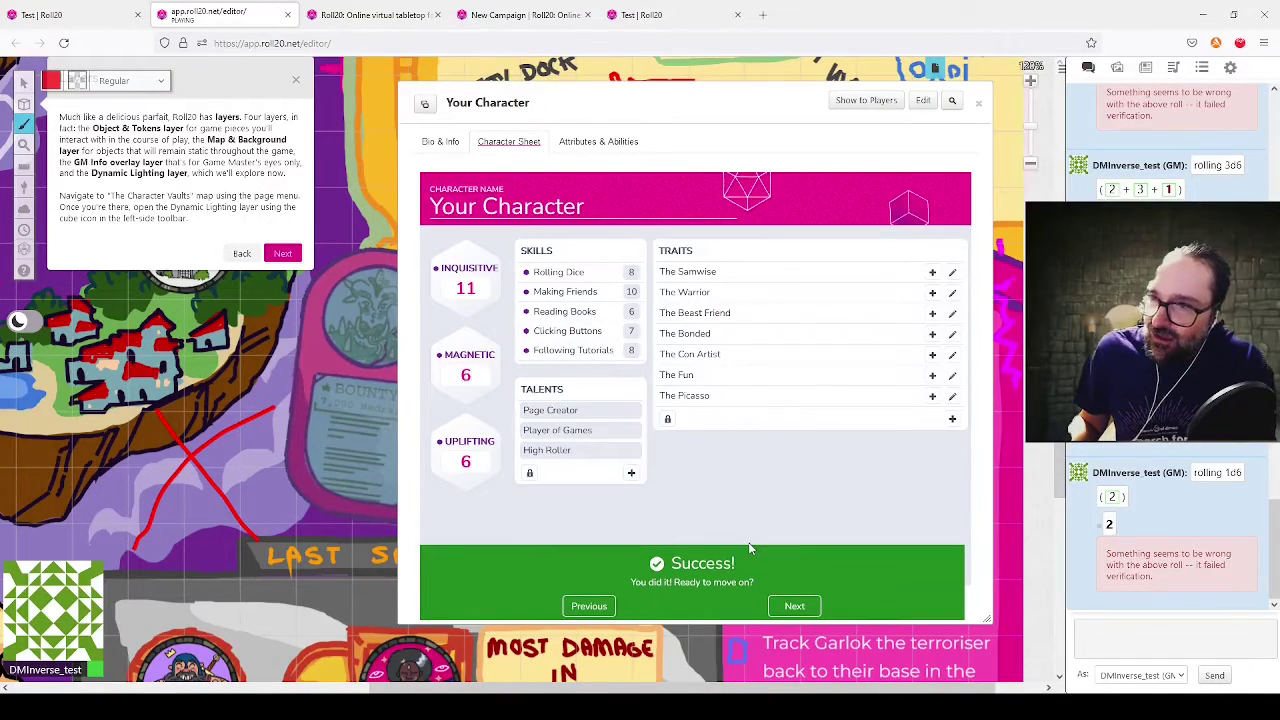
Step: Advance to Lesson 4: Removing from Repeating Sections and delete The Picasso from the Traits list
left_click(792, 606)
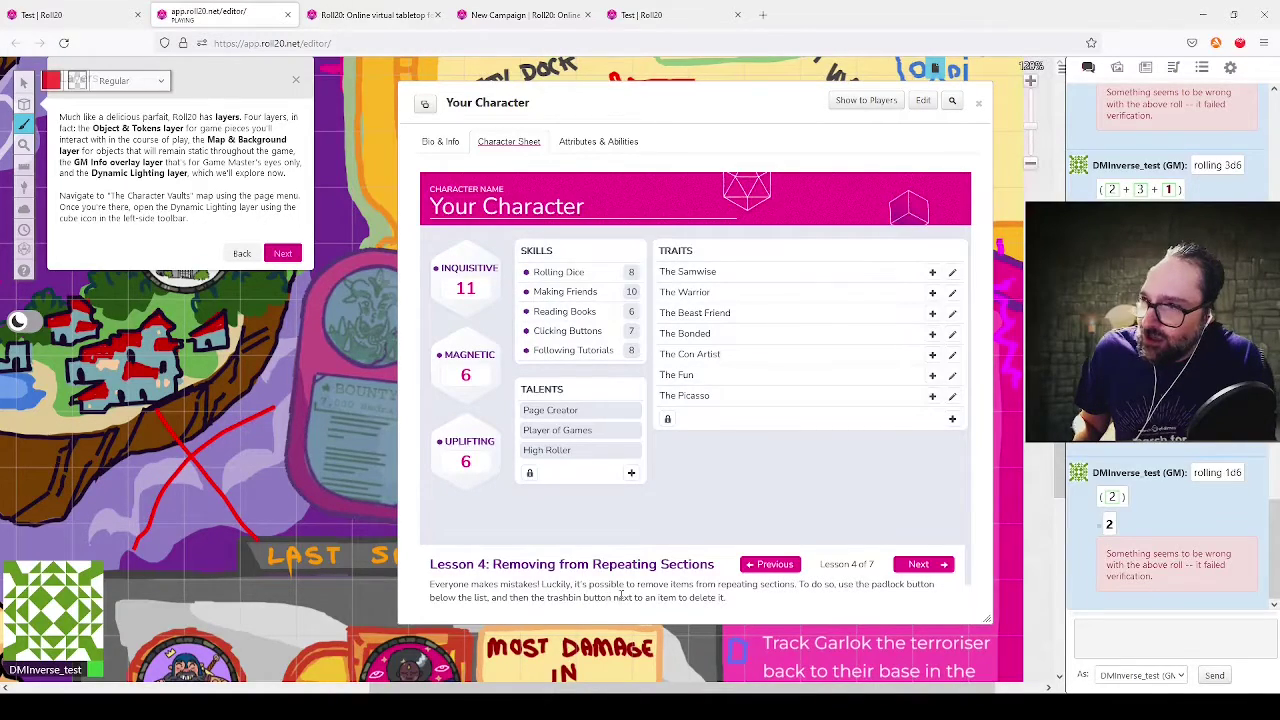
left_click(667, 419)
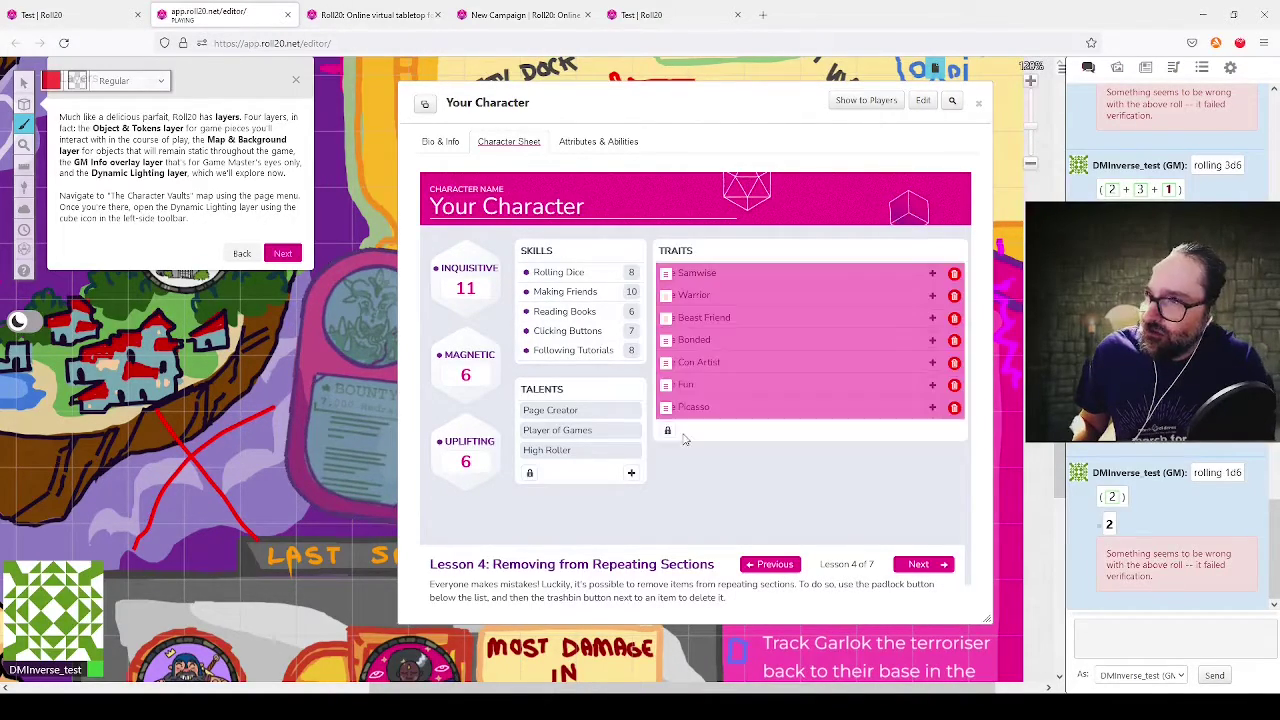
left_click(954, 409)
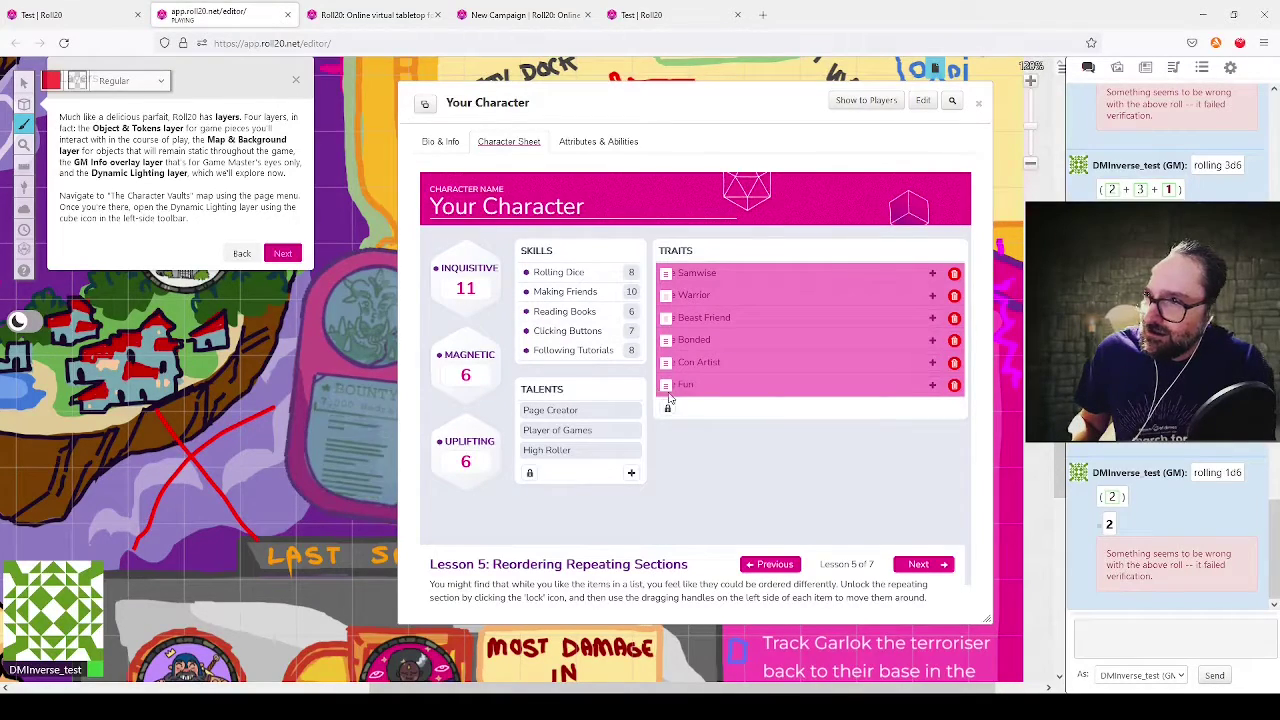
Step: Move The Fun above The Con Artist in Traits, then advance to Lesson 6: Hidden Information and lock the list
left_click_drag(665, 384, 660, 360)
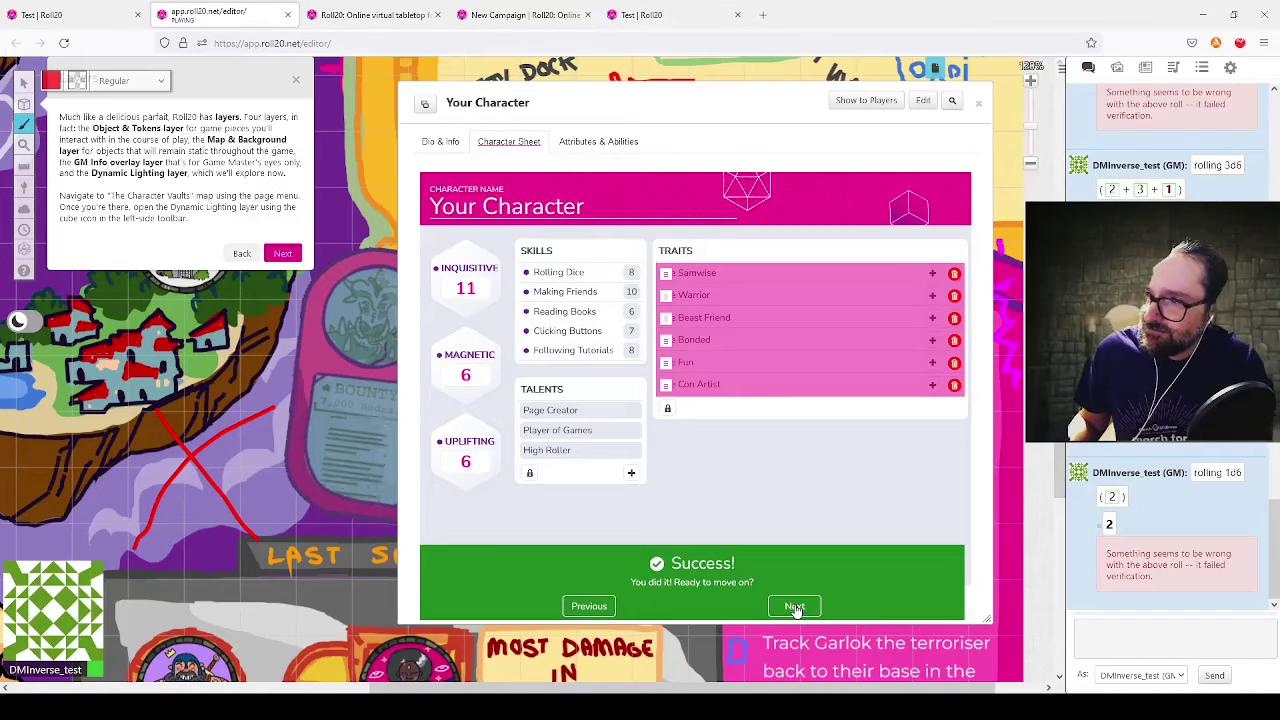
left_click(797, 607)
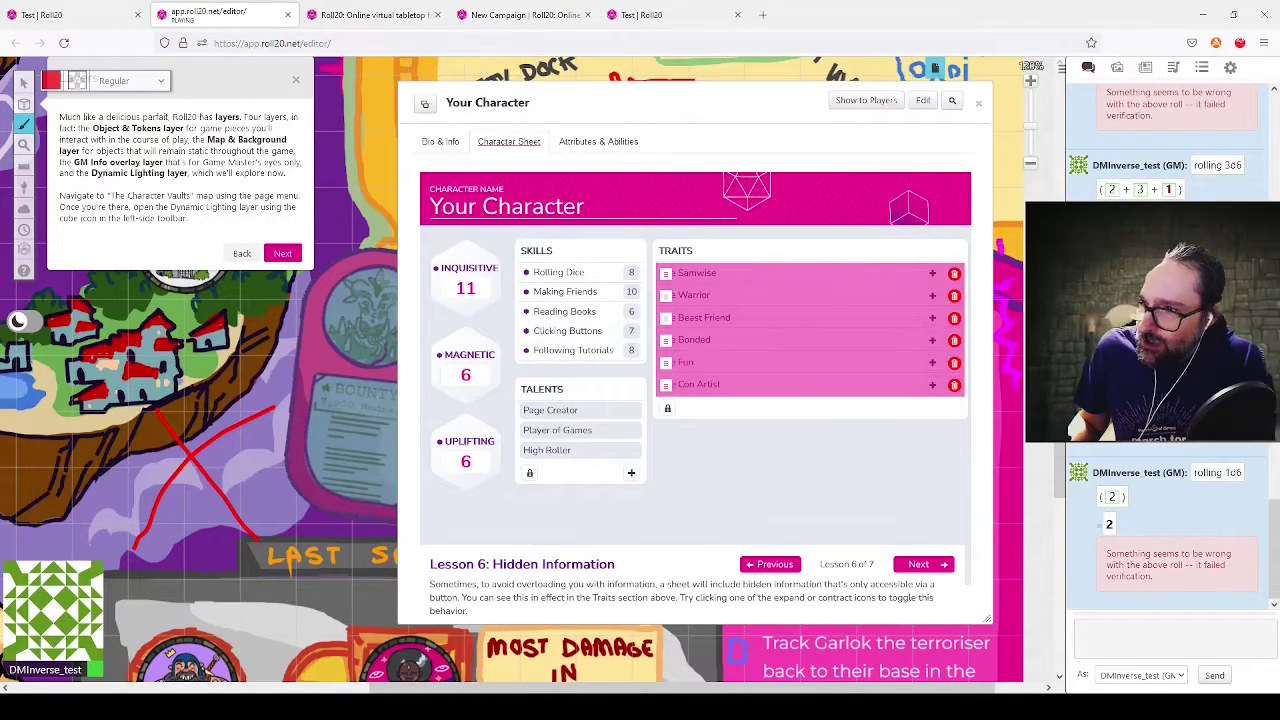
left_click(668, 410)
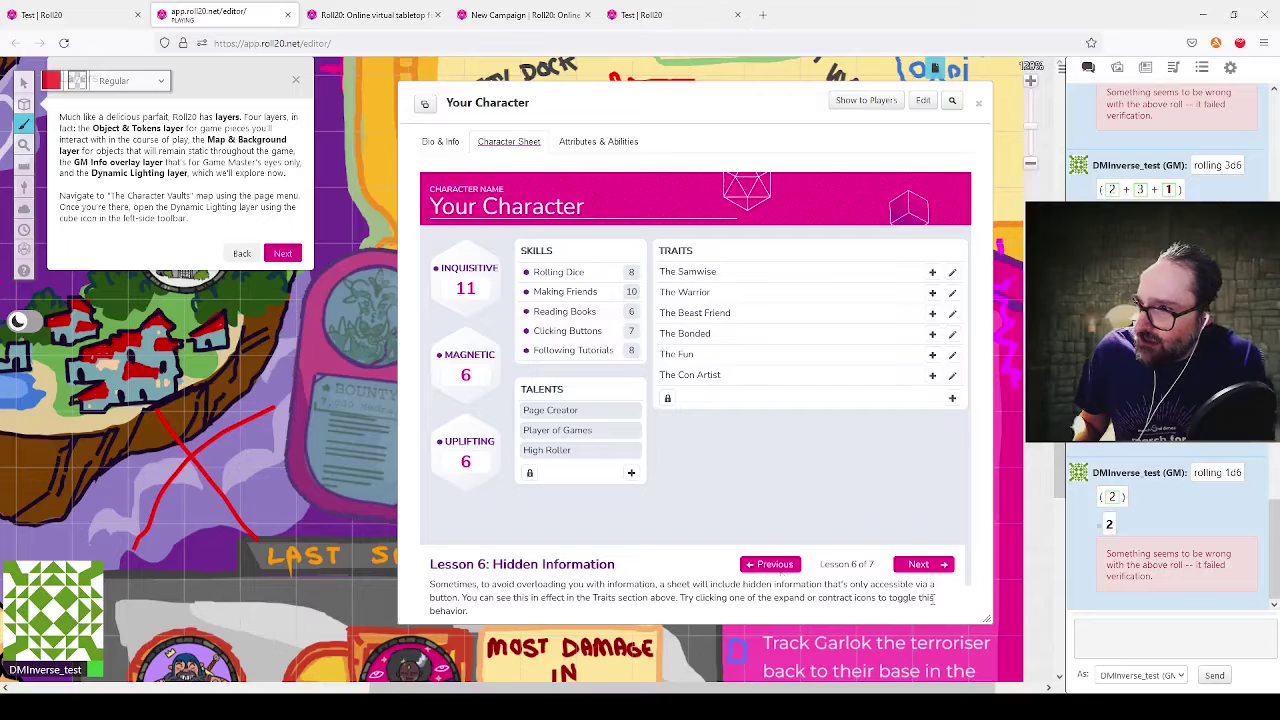
Step: Expand The Samwise trait's description, advance to Lesson 7: Edit Mode, and open the trait's edit fields and save them unchanged
left_click(932, 274)
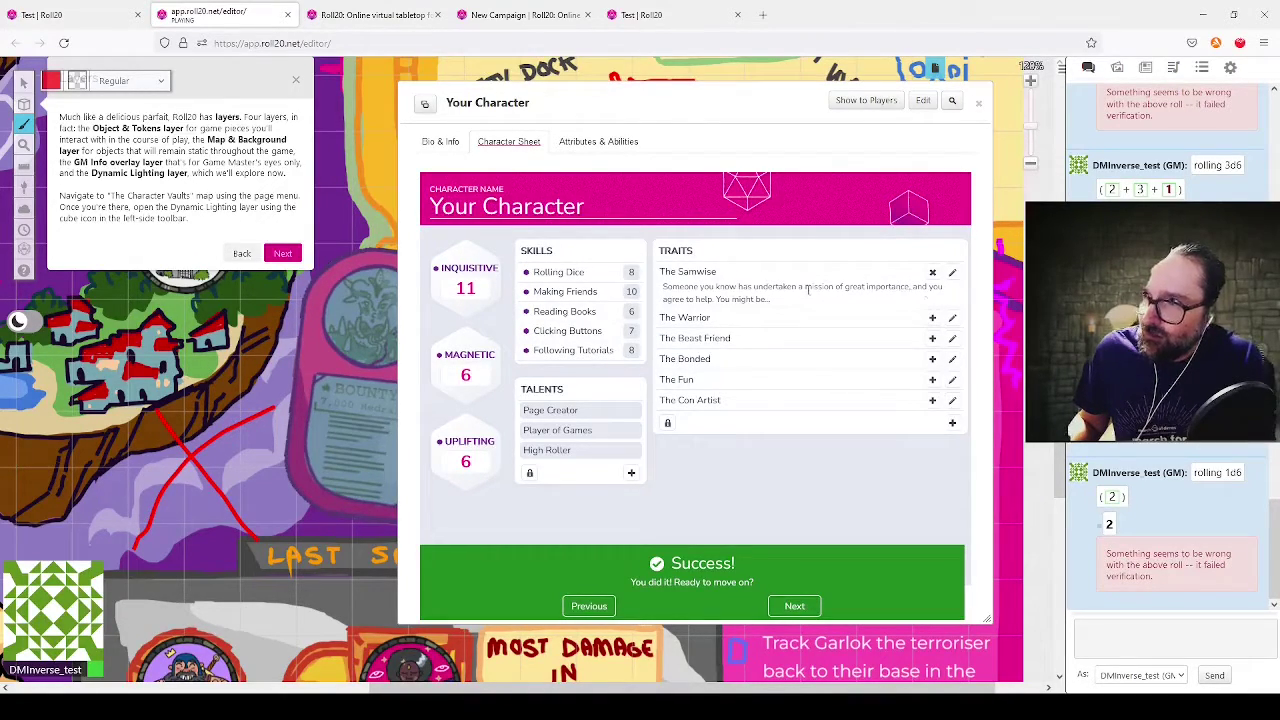
left_click(789, 605)
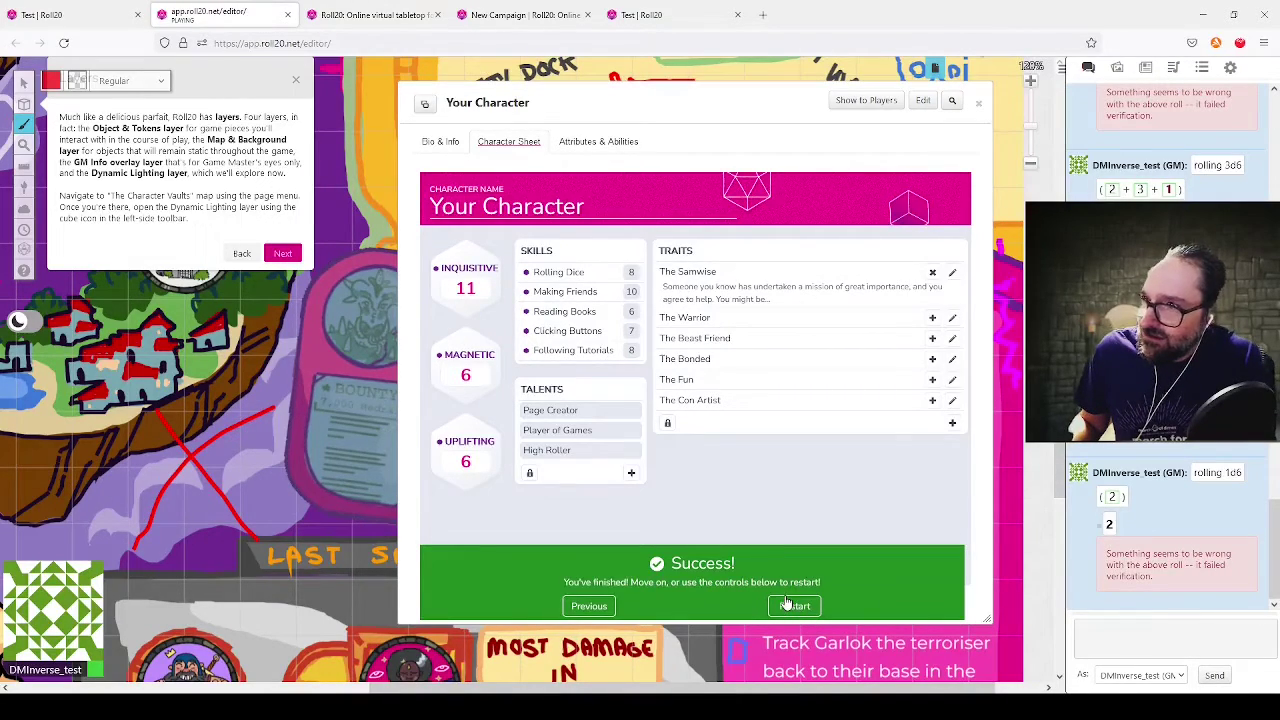
left_click(789, 605)
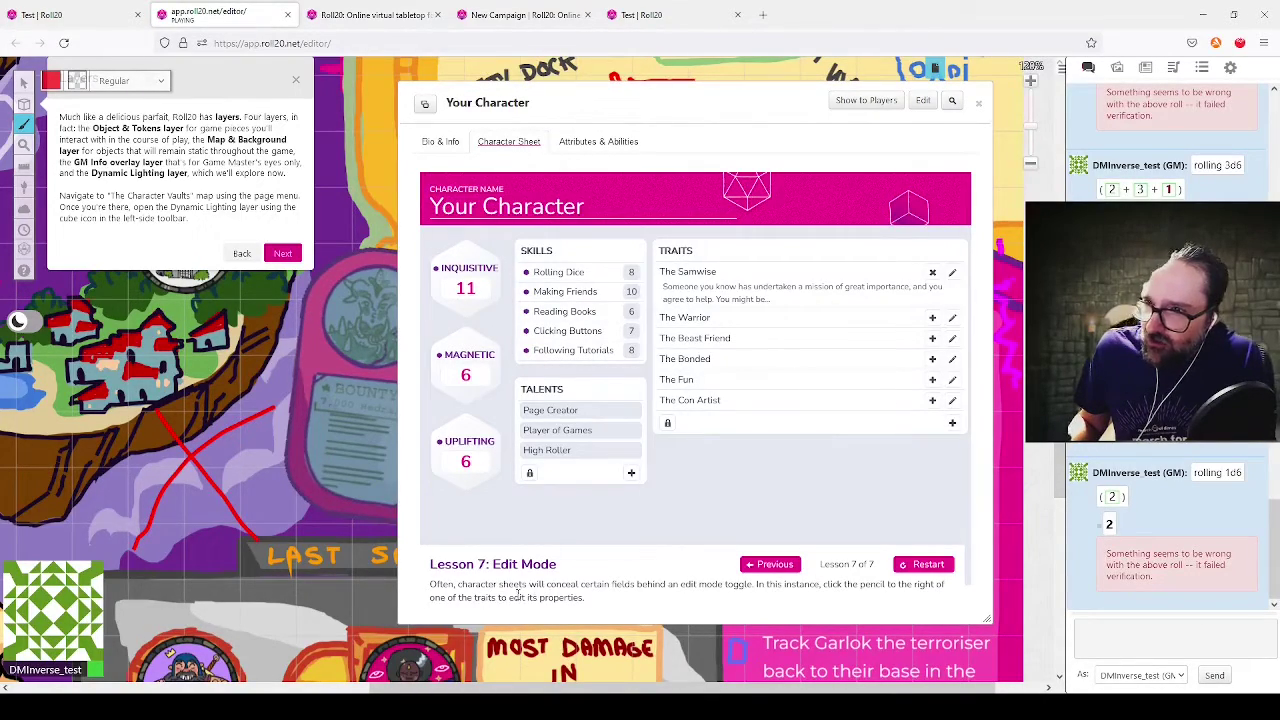
left_click(951, 274)
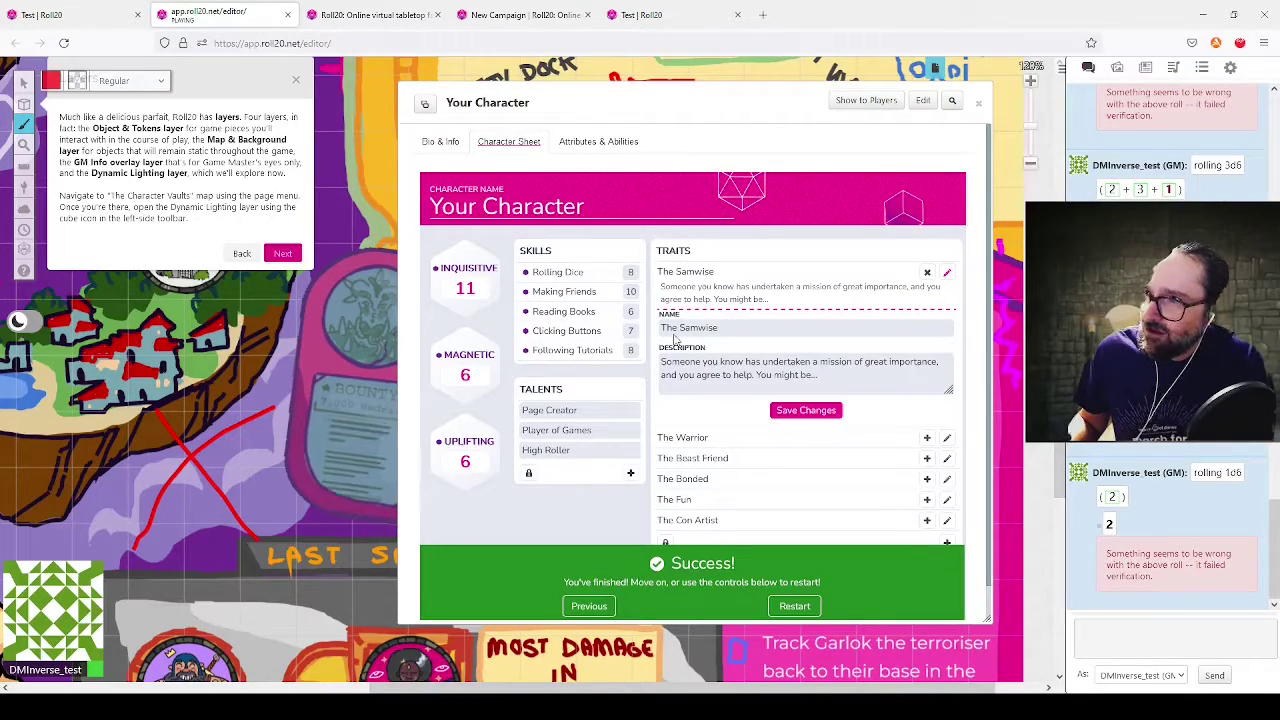
left_click(803, 411)
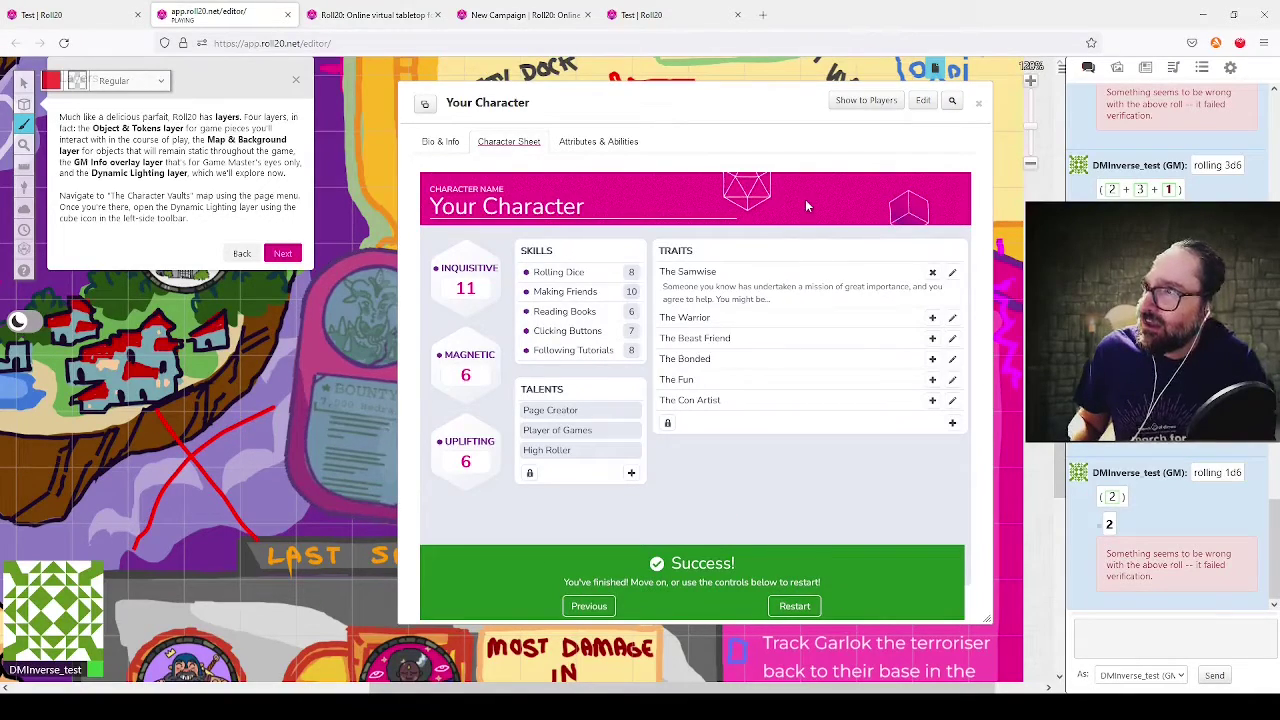
Step: Look over the character's Attributes & Abilities and close the Your Character window
left_click(596, 143)
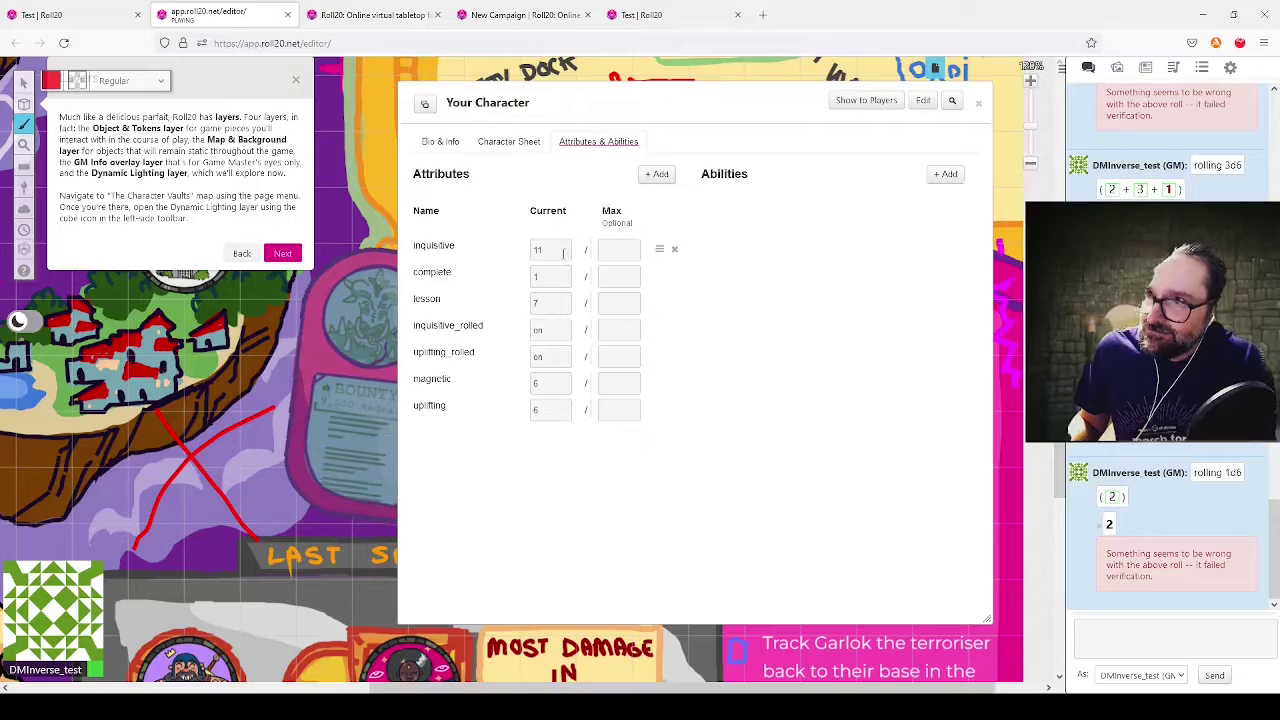
left_click(981, 106)
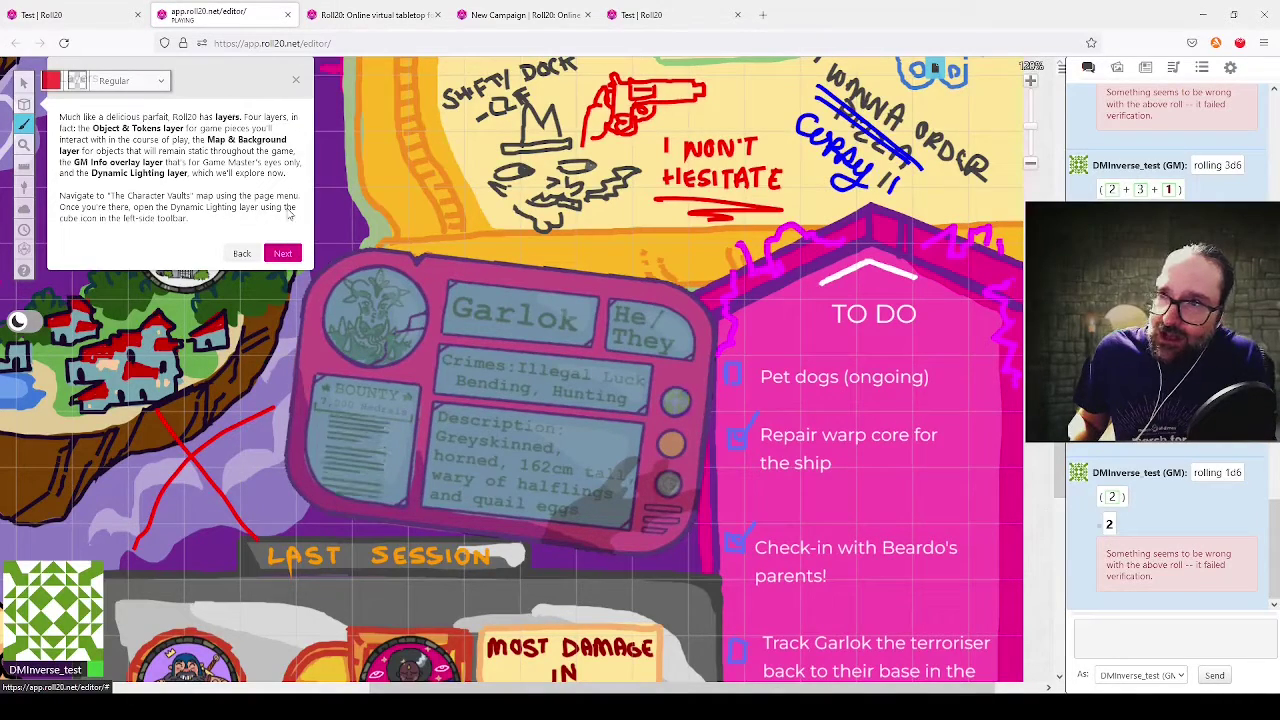
Step: Open The Character Vaults map from the game's pages
mouse_move(24, 208)
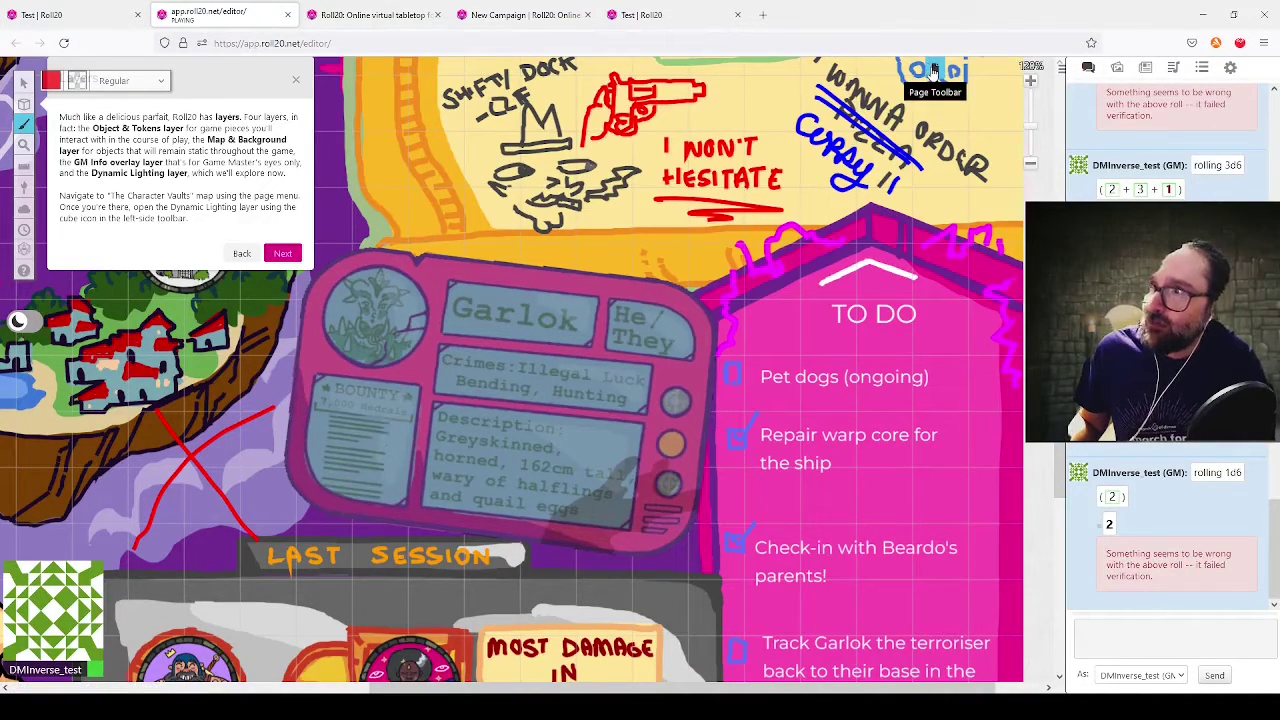
left_click(935, 70)
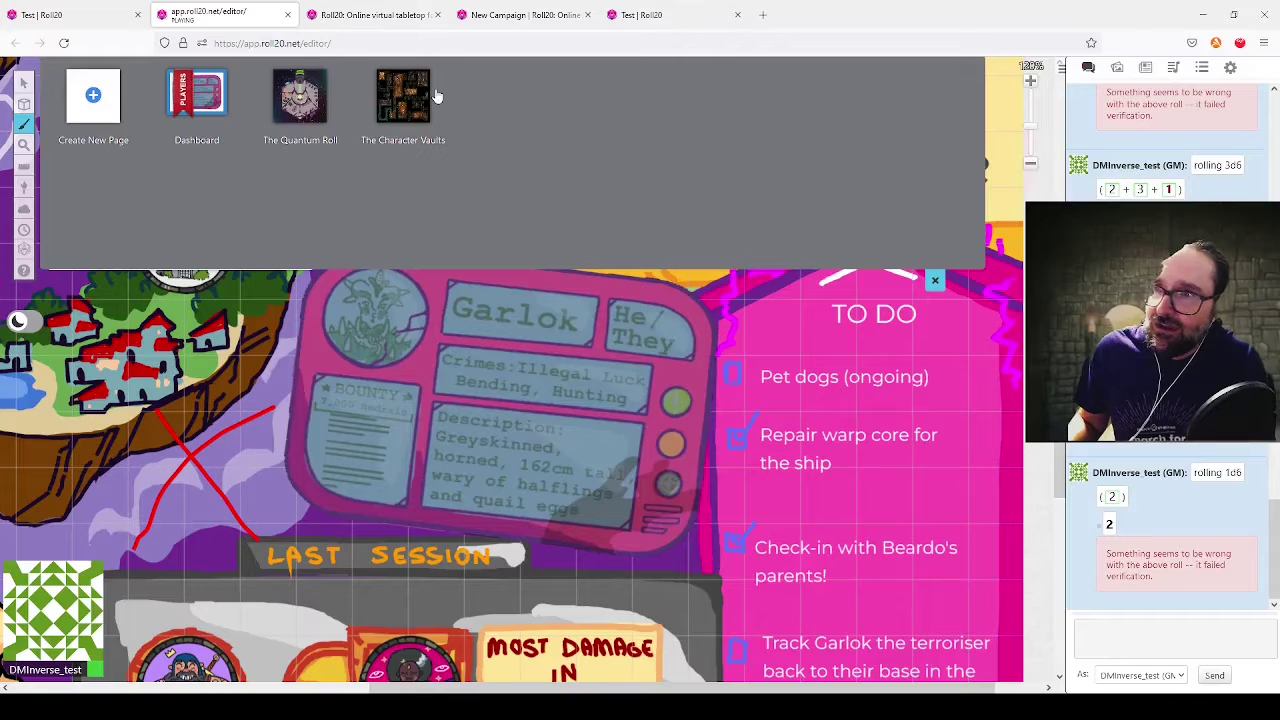
left_click(390, 97)
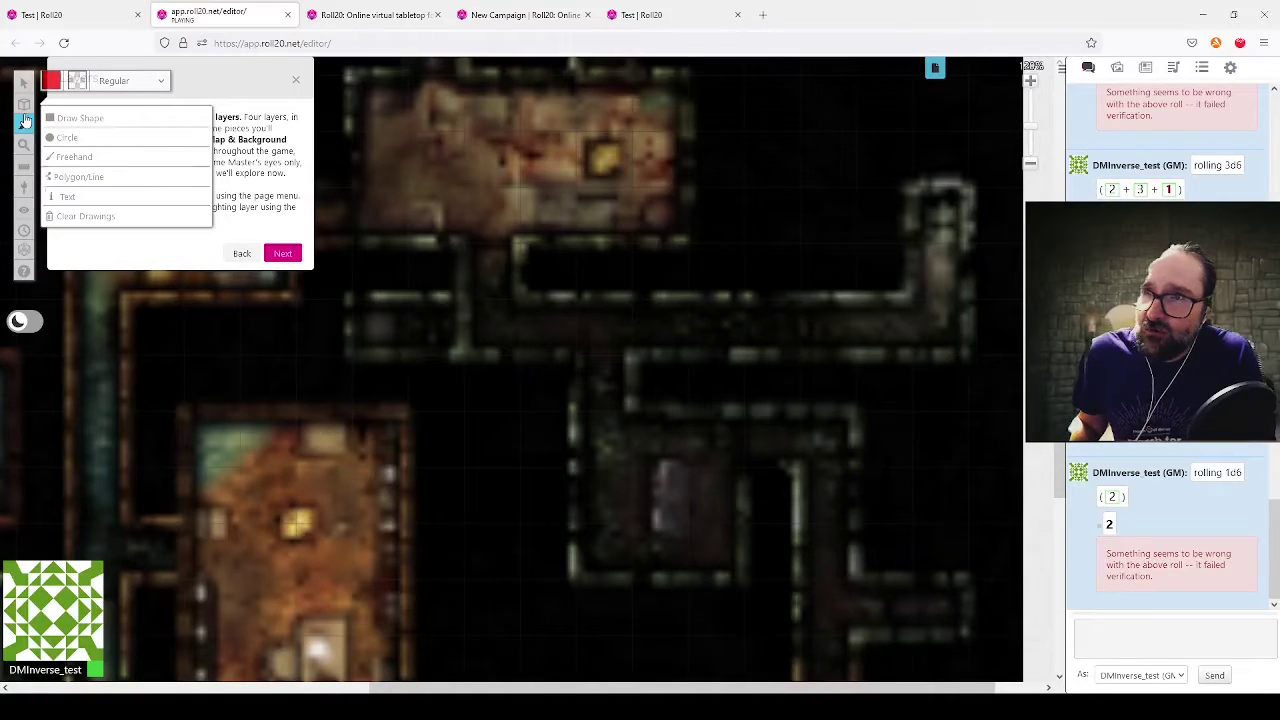
Step: Switch the map to the Dynamic Lighting layer and advance the tutorial to the Dynamic Lighting instructions
mouse_move(25, 105)
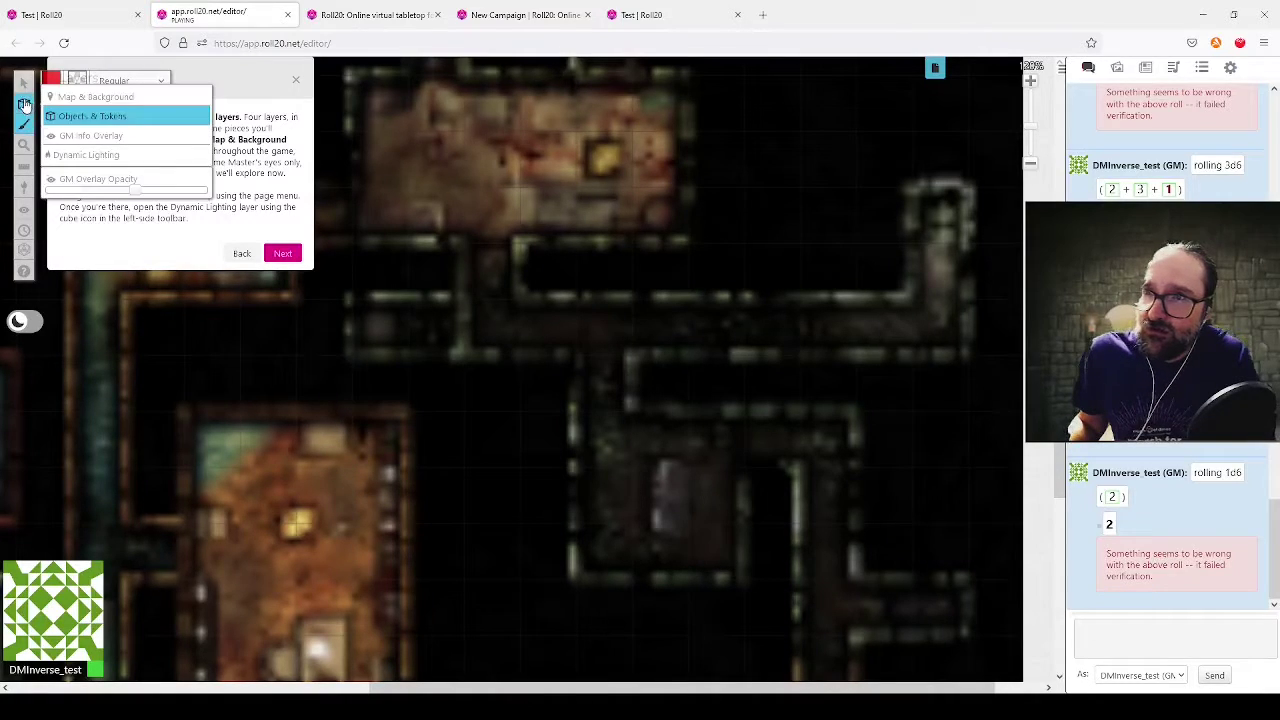
left_click(98, 158)
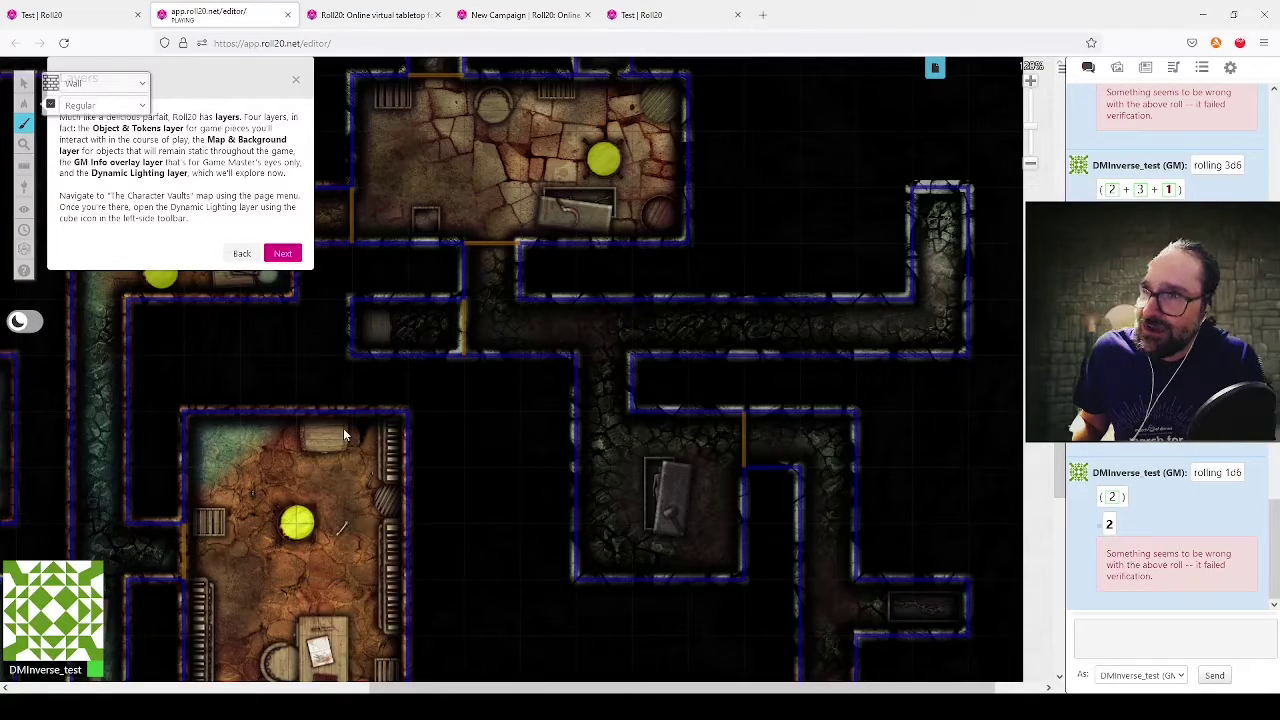
left_click(283, 253)
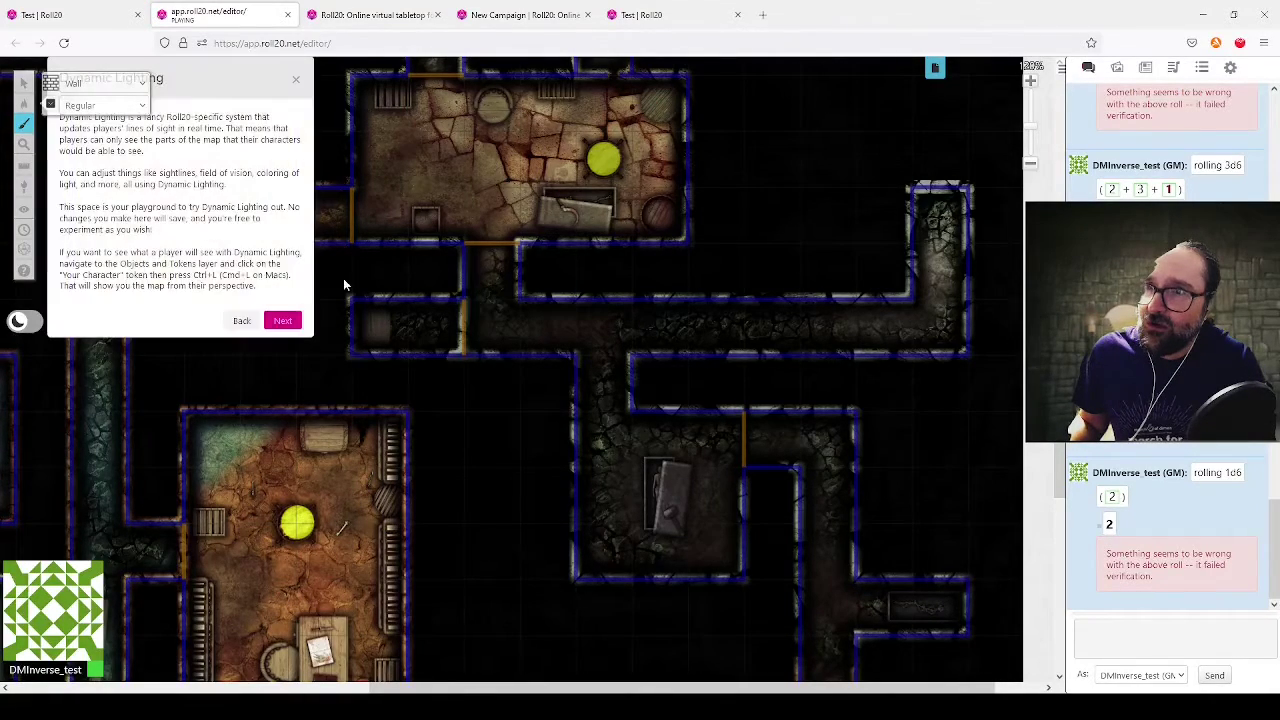
Step: Switch to the Objects & Tokens layer and place the Your Character token in the upper room, beside the fire
mouse_move(25, 86)
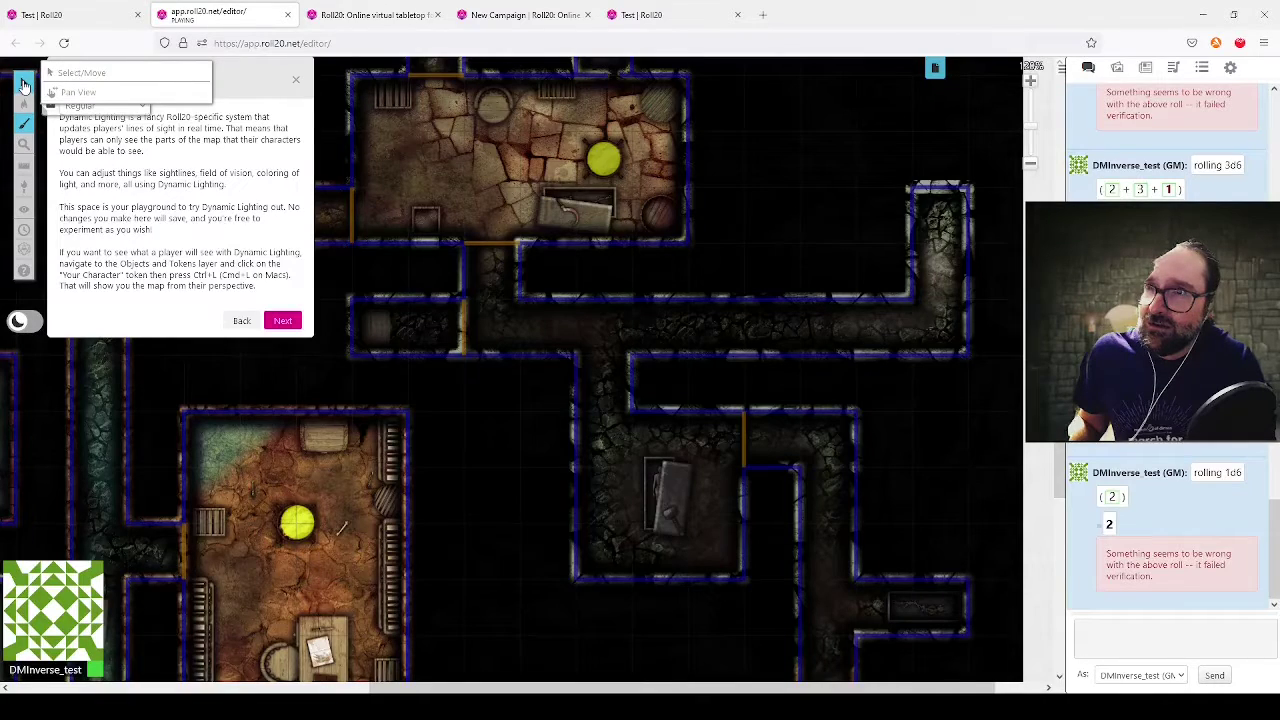
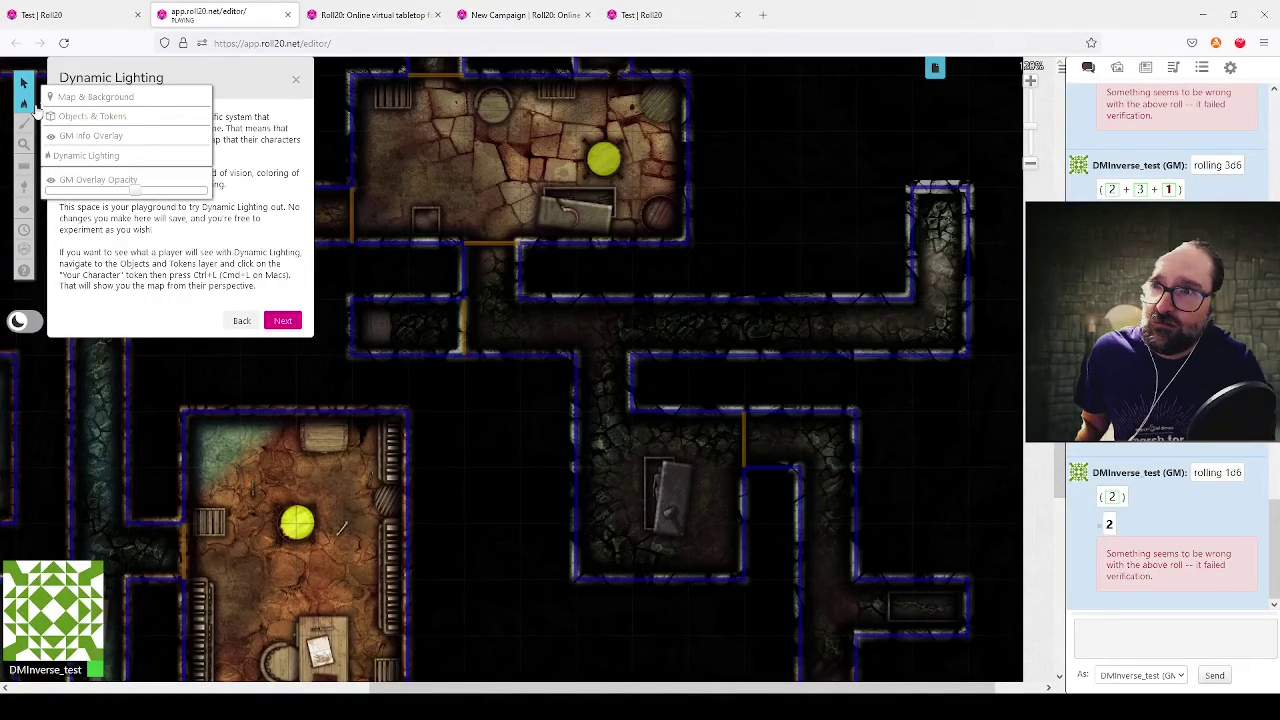
left_click(90, 118)
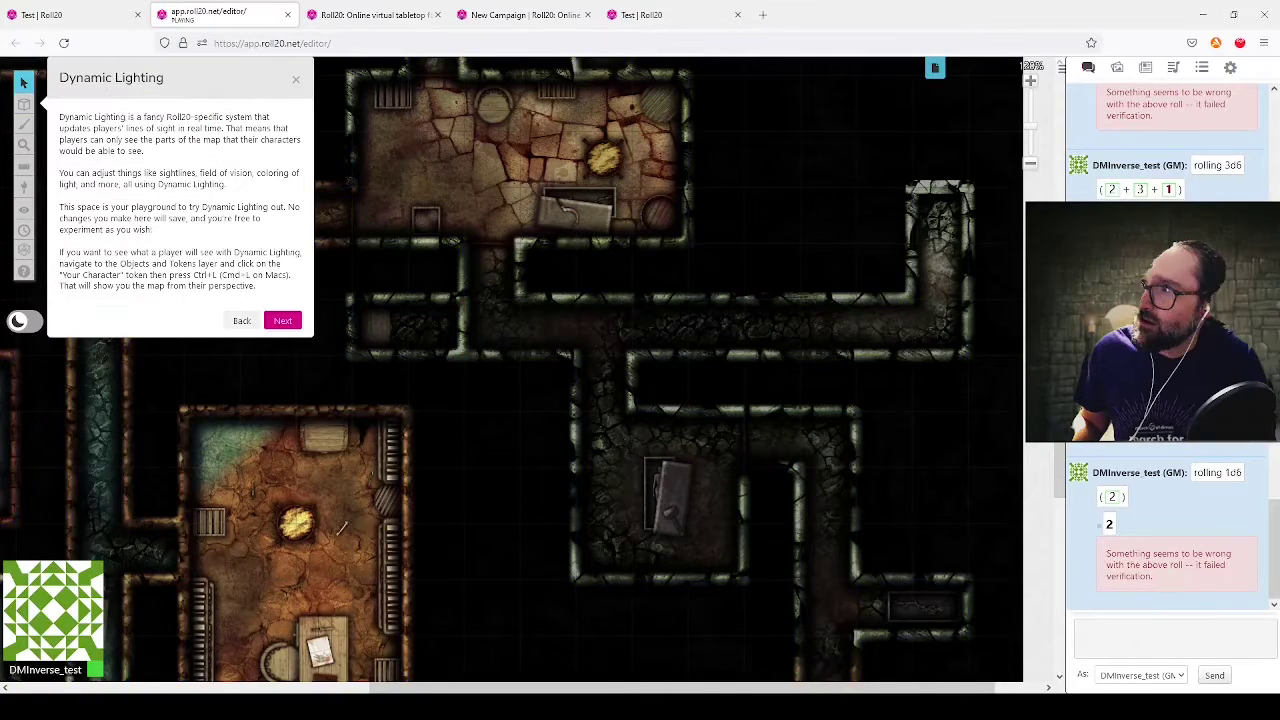
left_click(1145, 70)
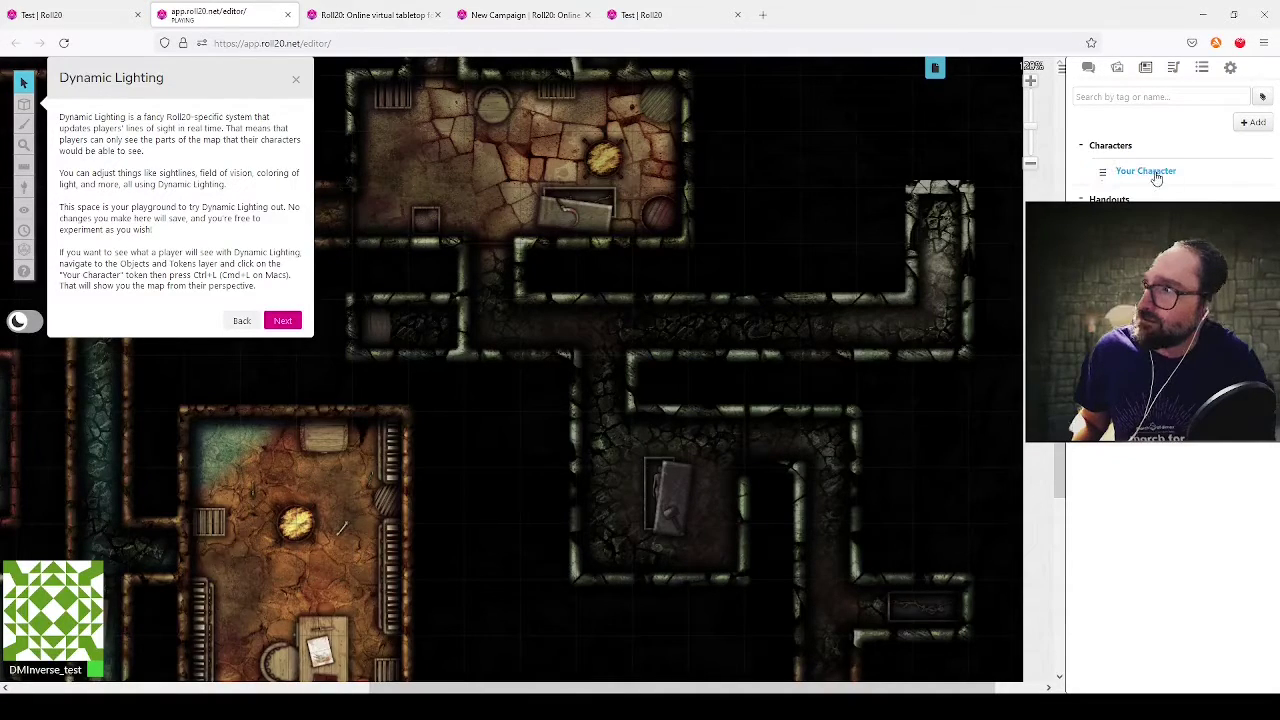
left_click_drag(1157, 177, 491, 165)
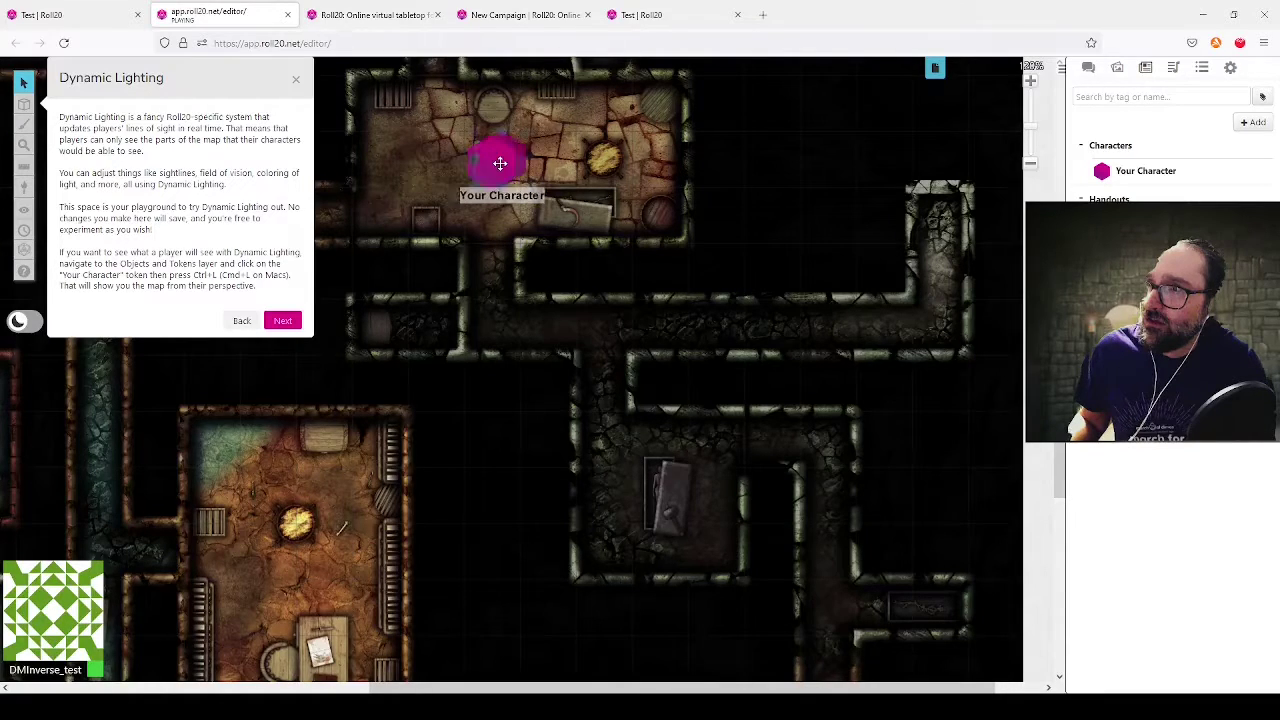
Step: Try to preview the map from the Your Character token's perspective, and deselect the token
left_click(510, 160)
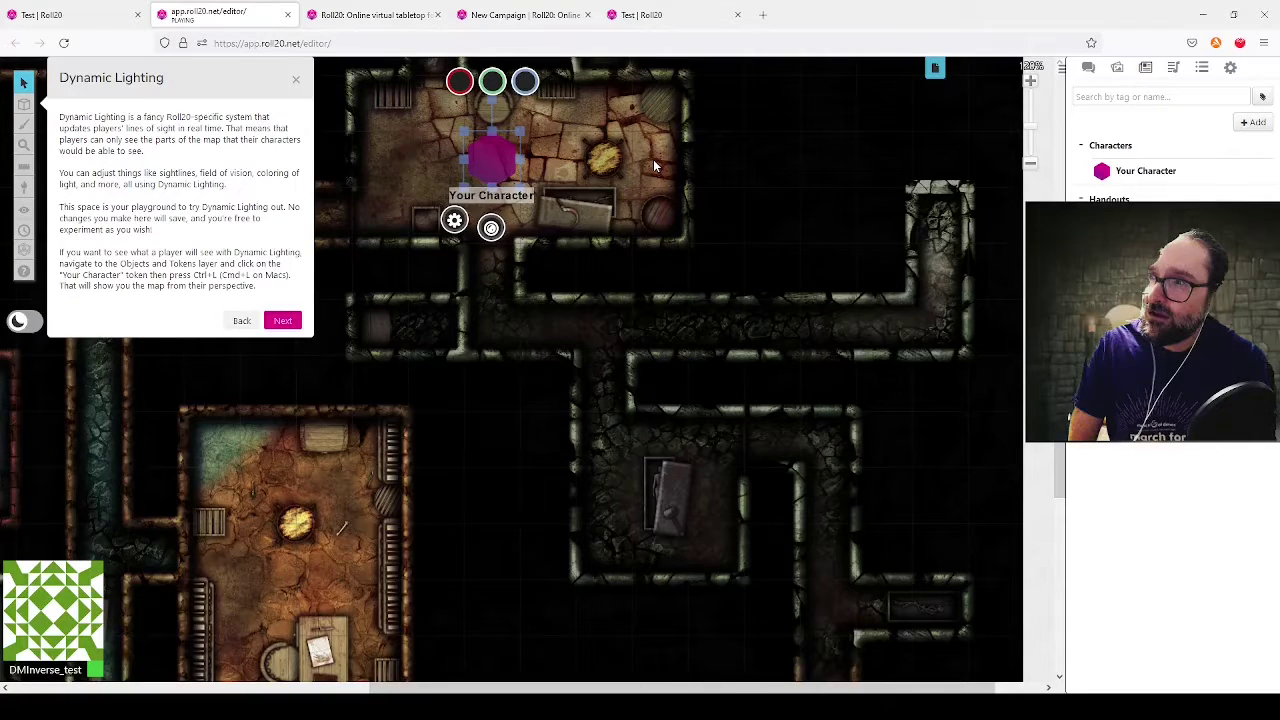
key("ctrl+l")
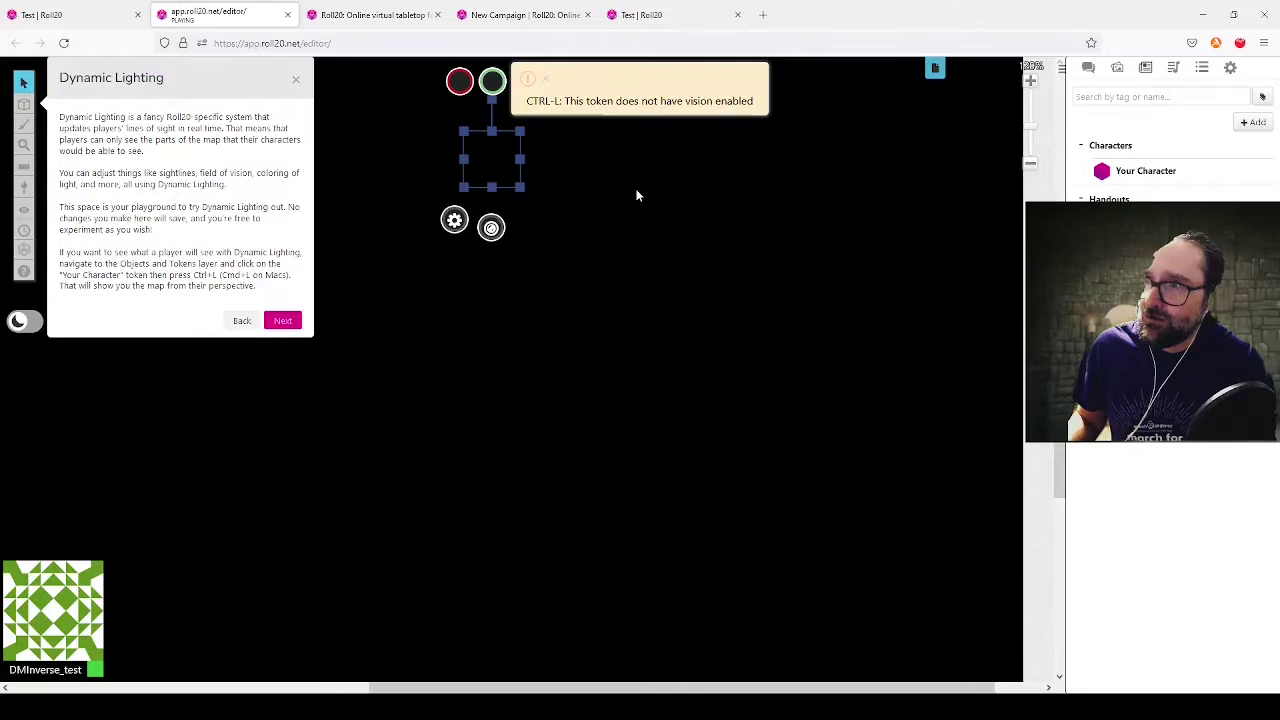
left_click(561, 188)
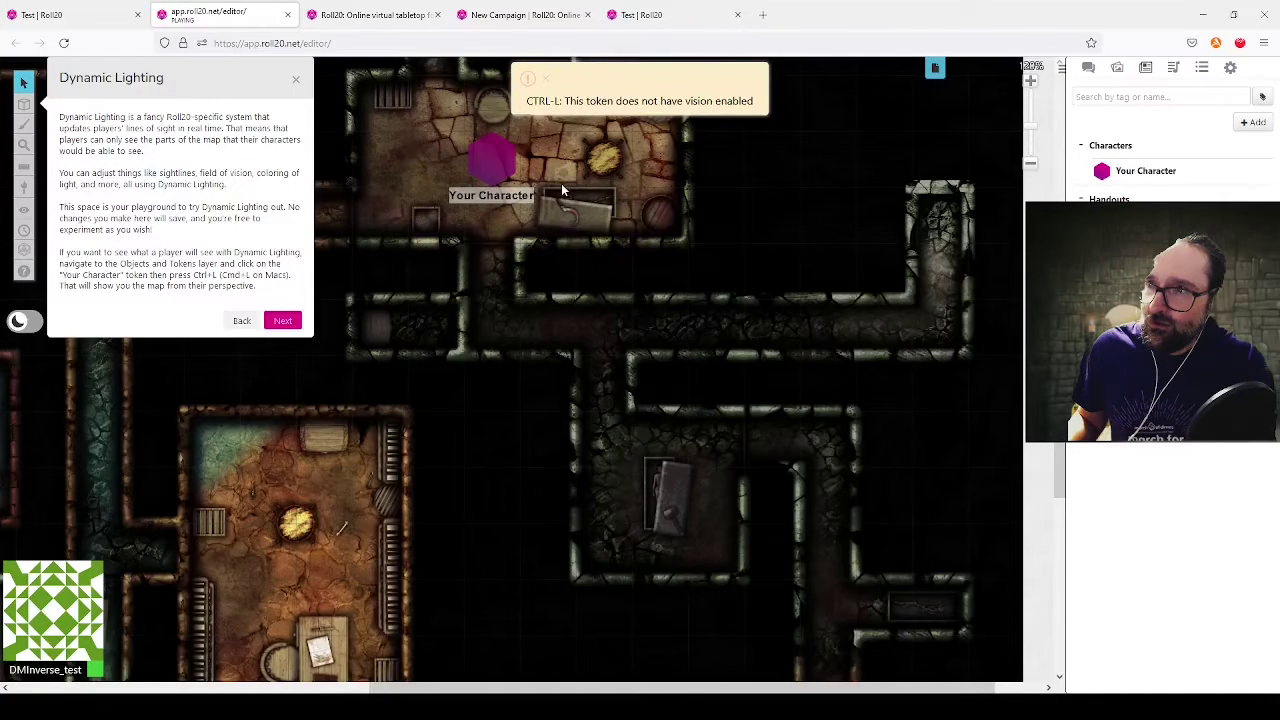
Step: Open the Your Character token's settings and link Bar 1 to the inquisitive attribute, moving the dialog clear of the token
left_click(490, 176)
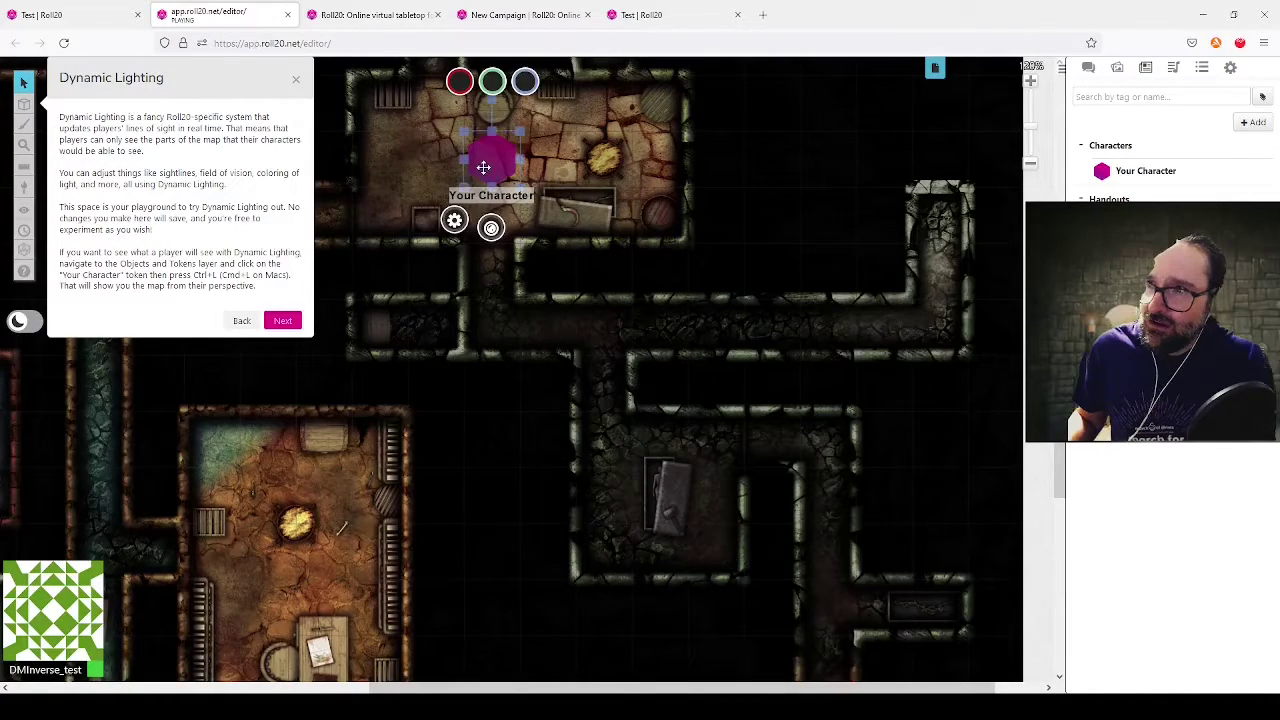
left_click(454, 222)
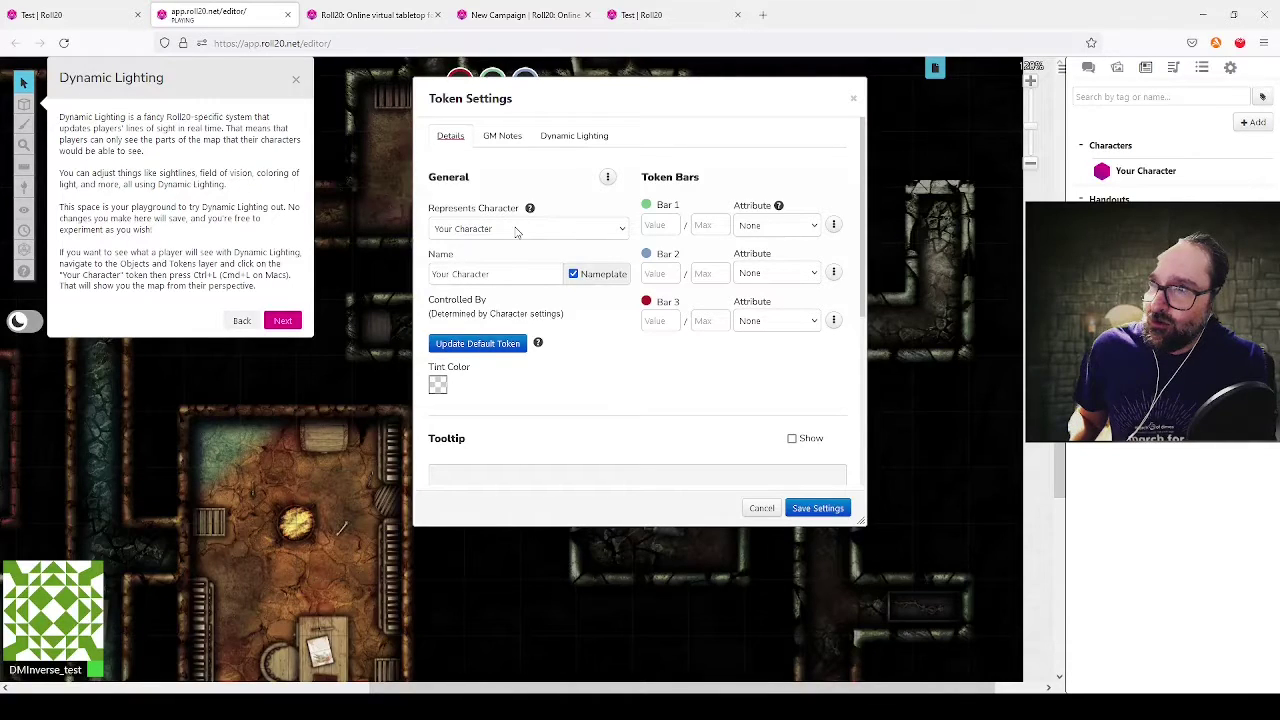
mouse_move(529, 208)
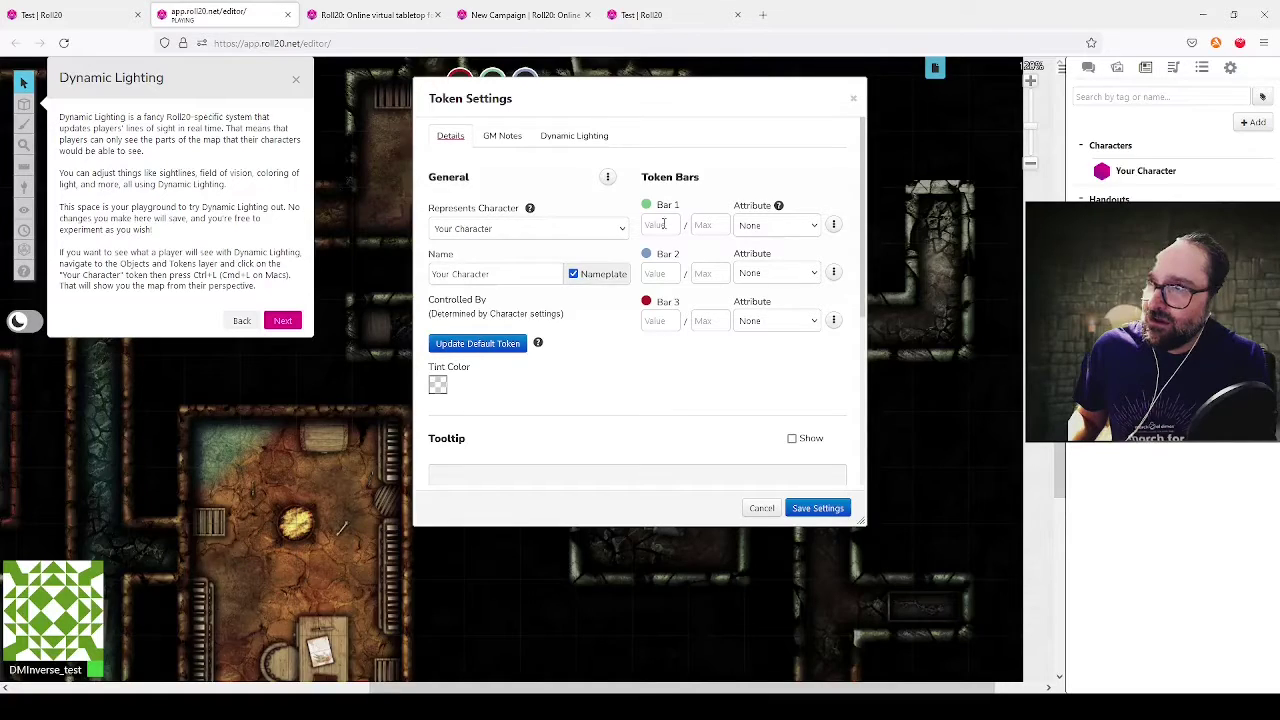
left_click(757, 225)
left_click(752, 320)
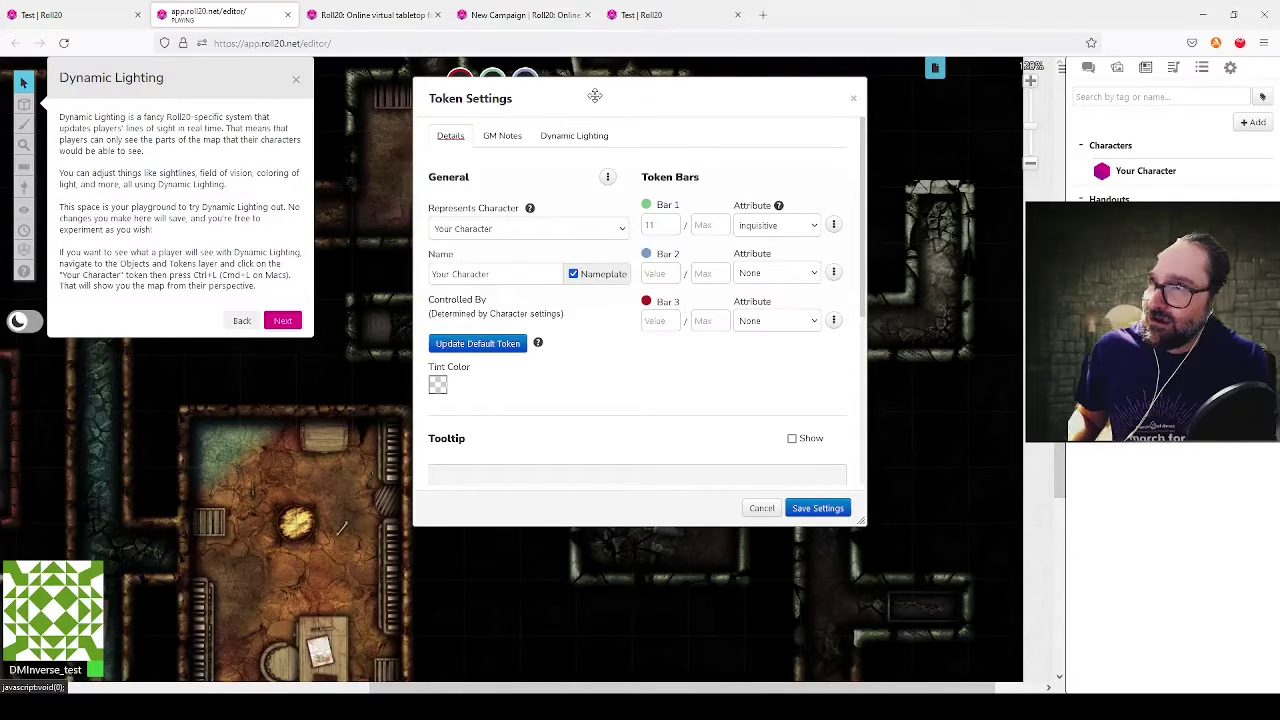
left_click_drag(595, 95, 714, 139)
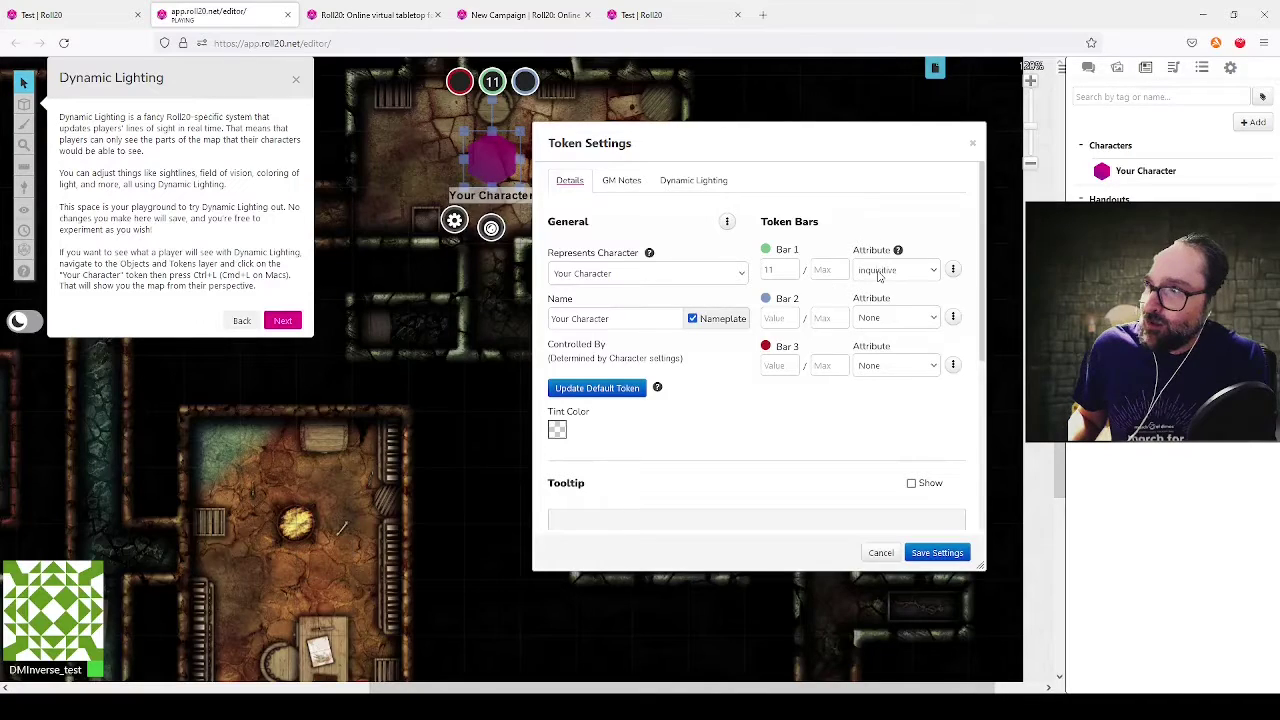
key("Tab")
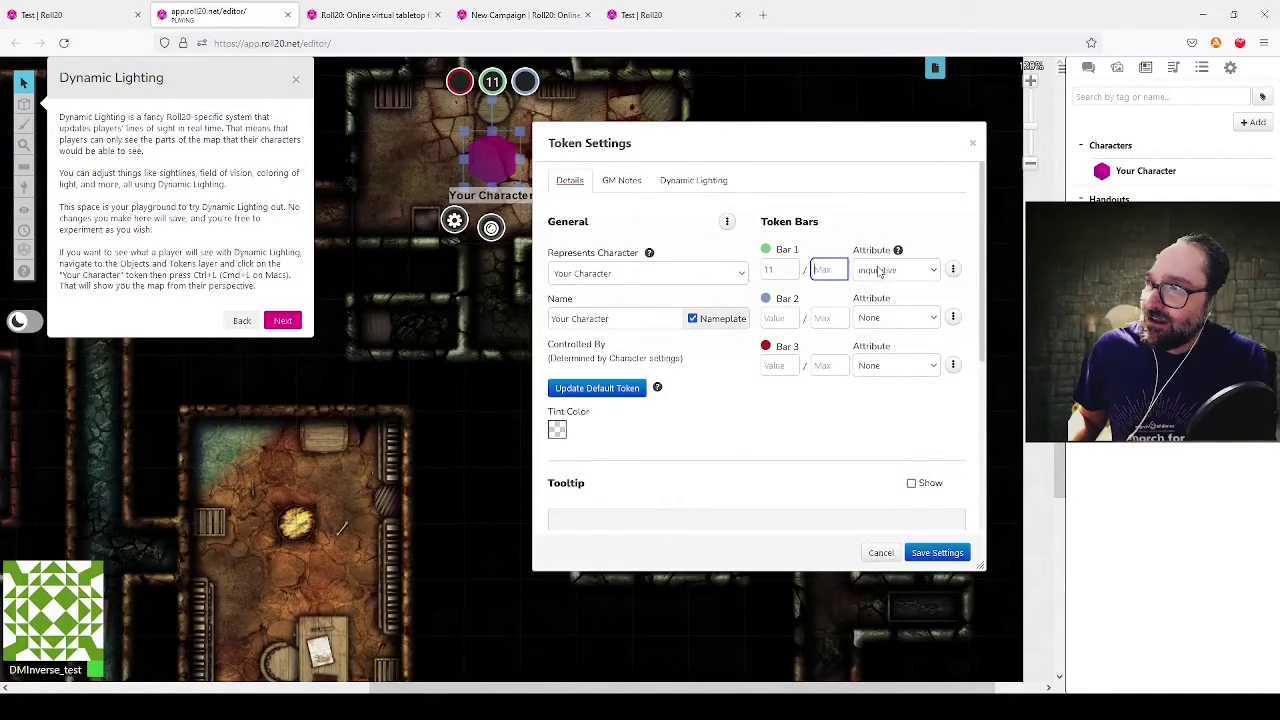
Step: Turn on Vision in the token's Dynamic Lighting settings and save them
left_click(692, 181)
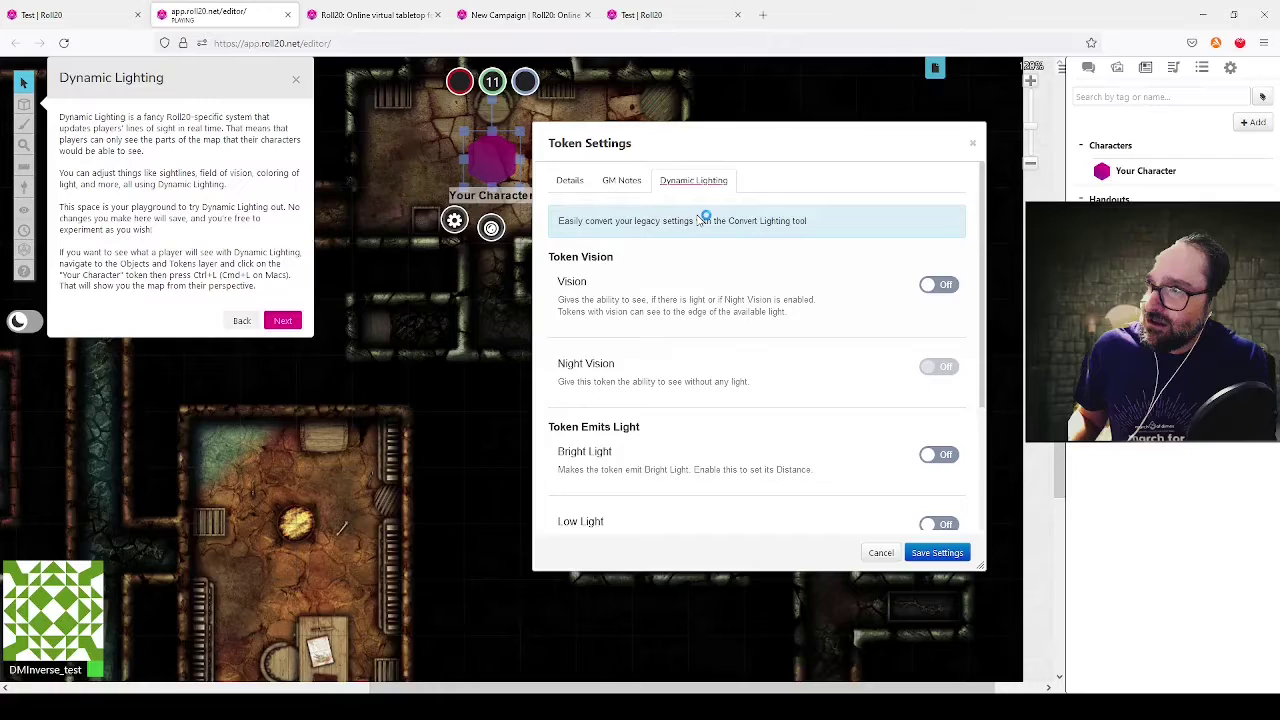
scroll(837, 246, "down", 3)
scroll(835, 244, "up", 3)
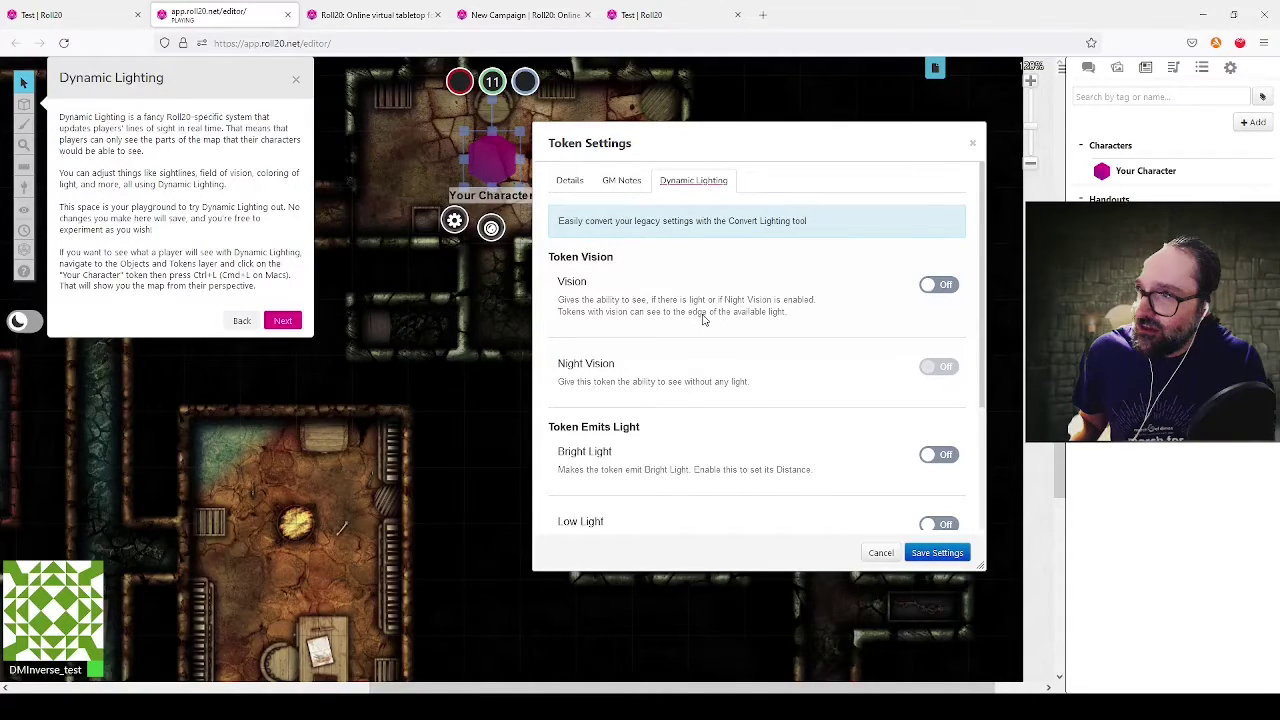
left_click(938, 284)
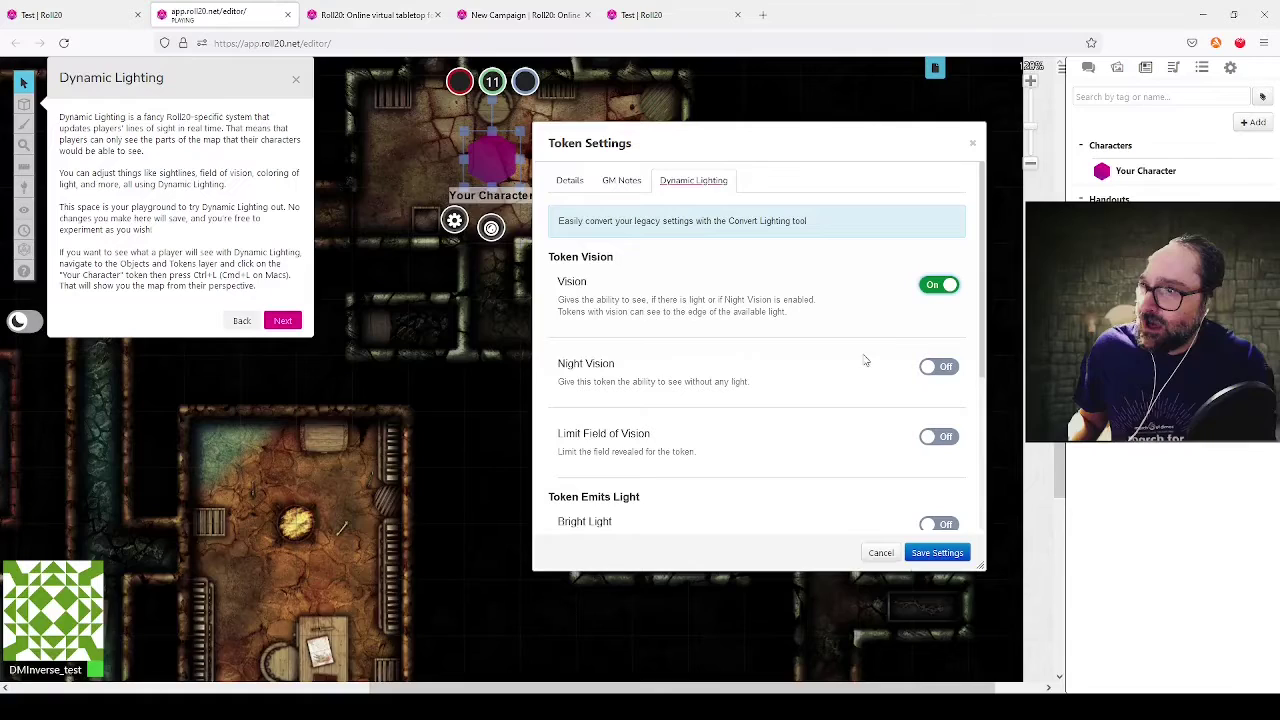
left_click(937, 553)
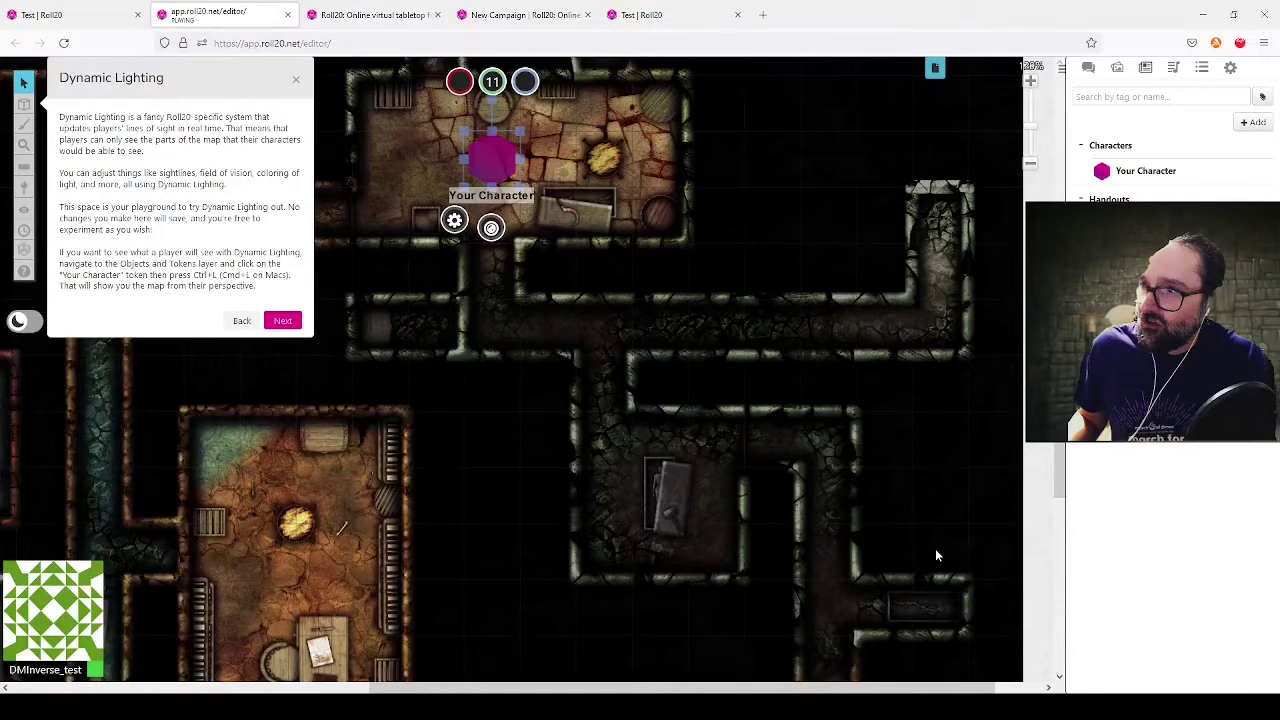
Step: Preview the room from the Your Character token's perspective, and deselect the token to leave the preview
left_click(489, 155)
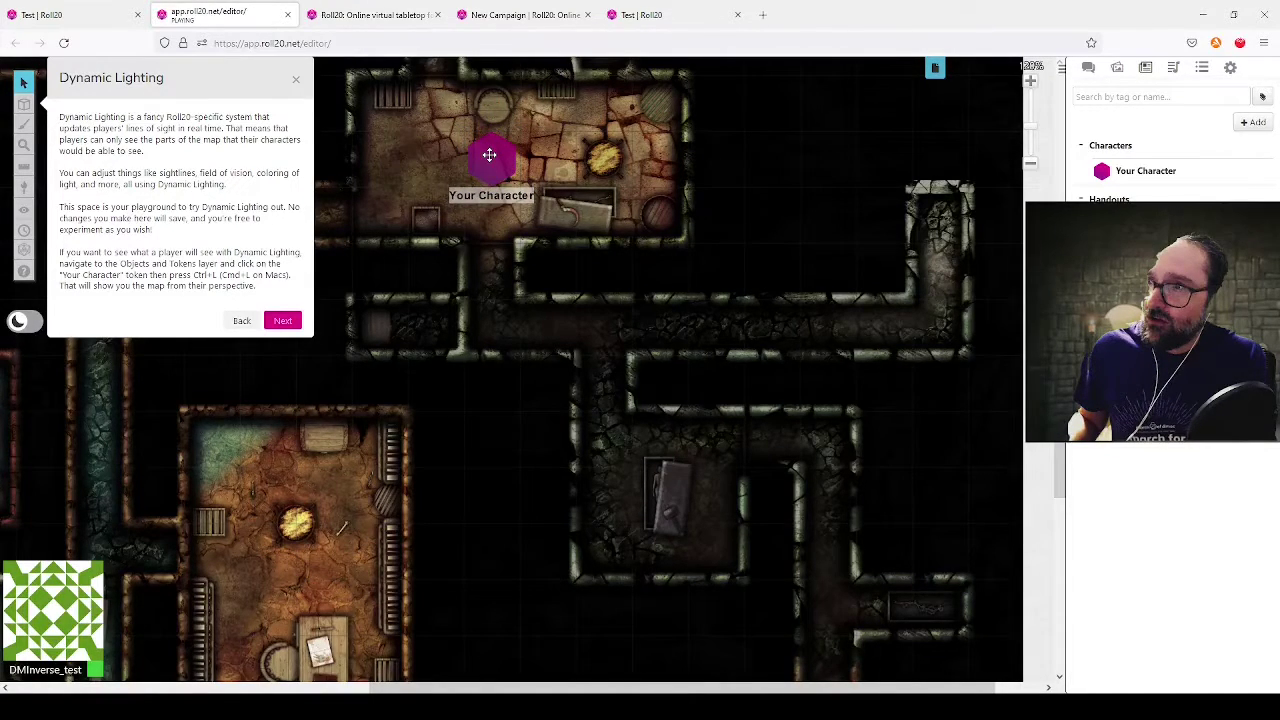
left_click(489, 155)
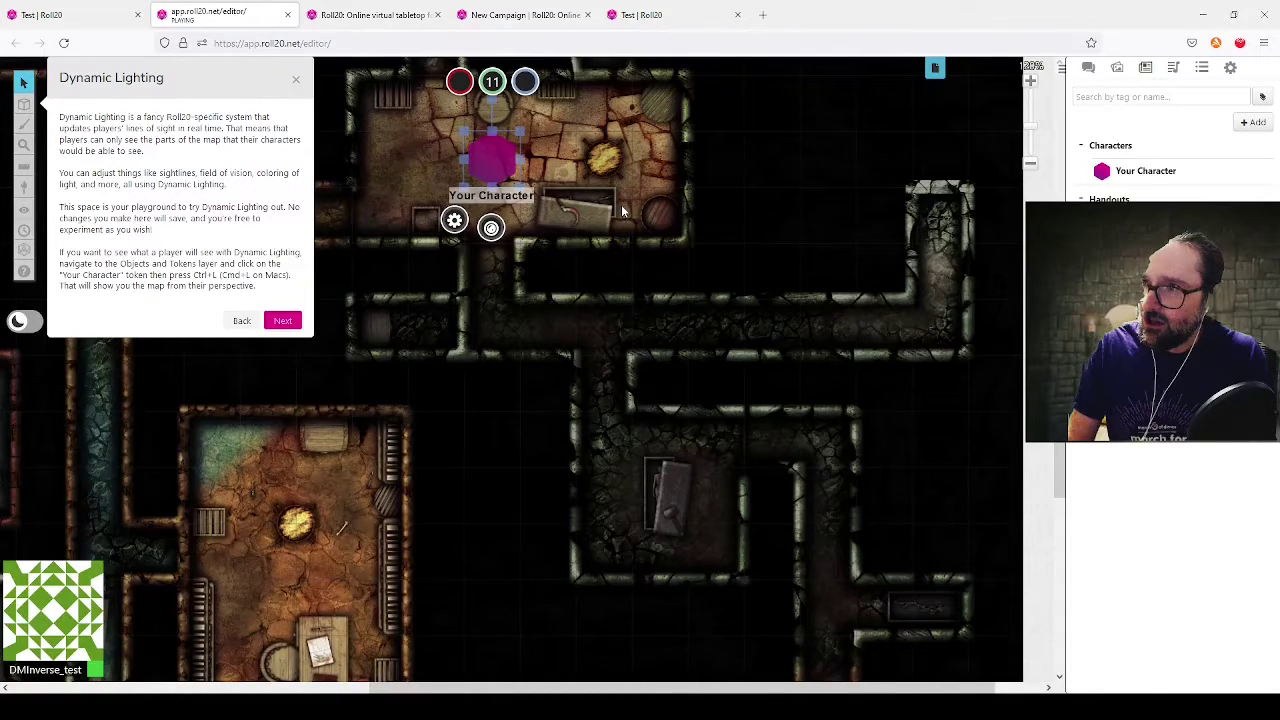
key("ctrl+l")
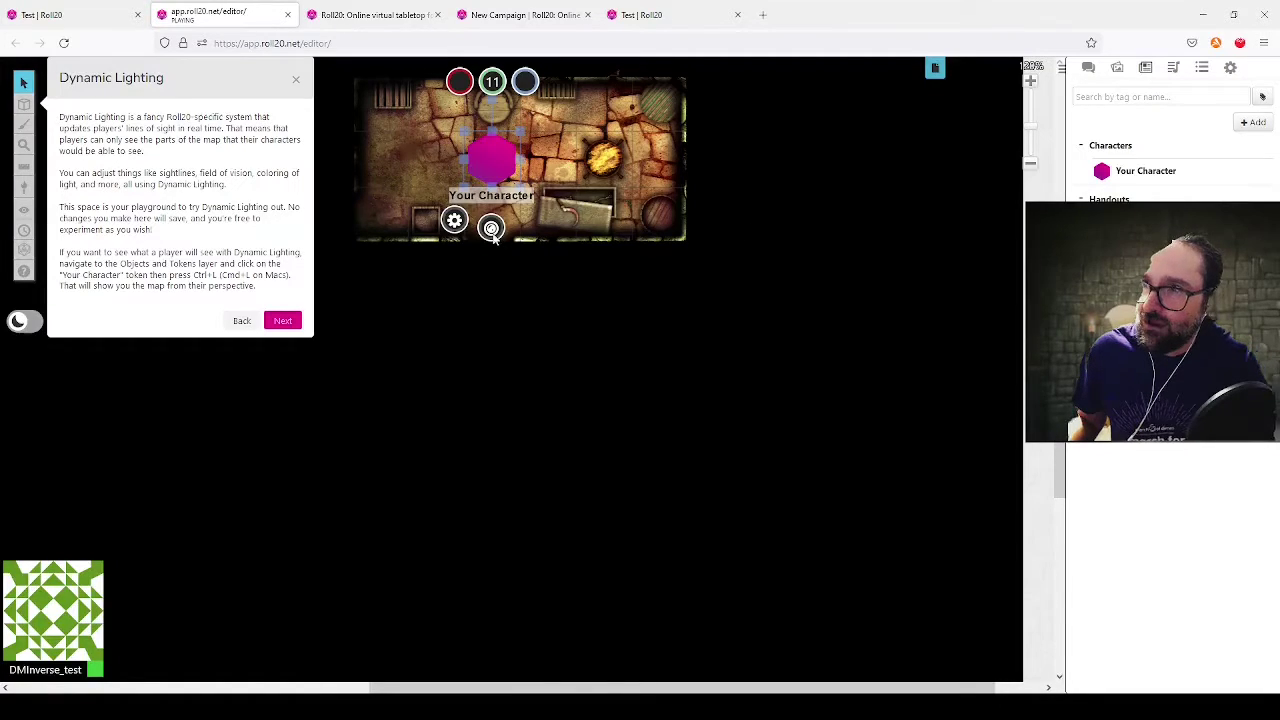
left_click(410, 170)
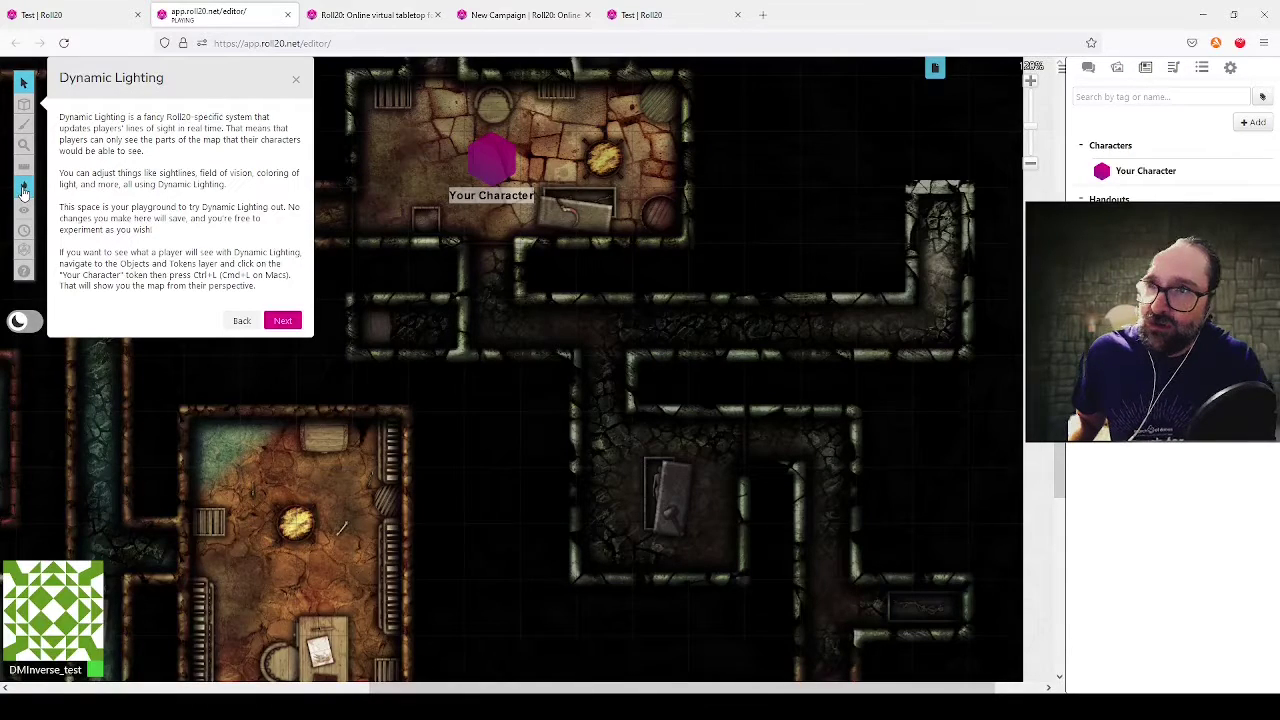
Step: On the Dynamic Lighting layer, cut the orange barrier across the upper room's lower doorway and paste it outside the room's lower-right corner
mouse_move(33, 123)
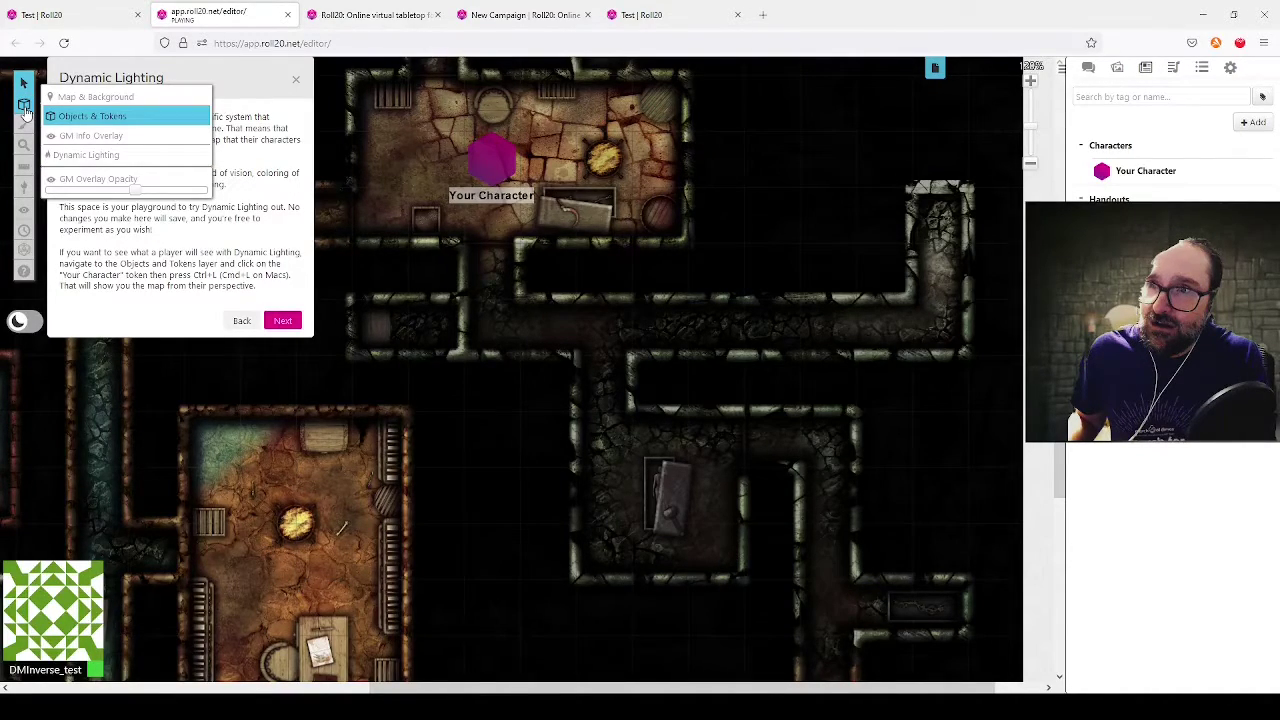
left_click(86, 154)
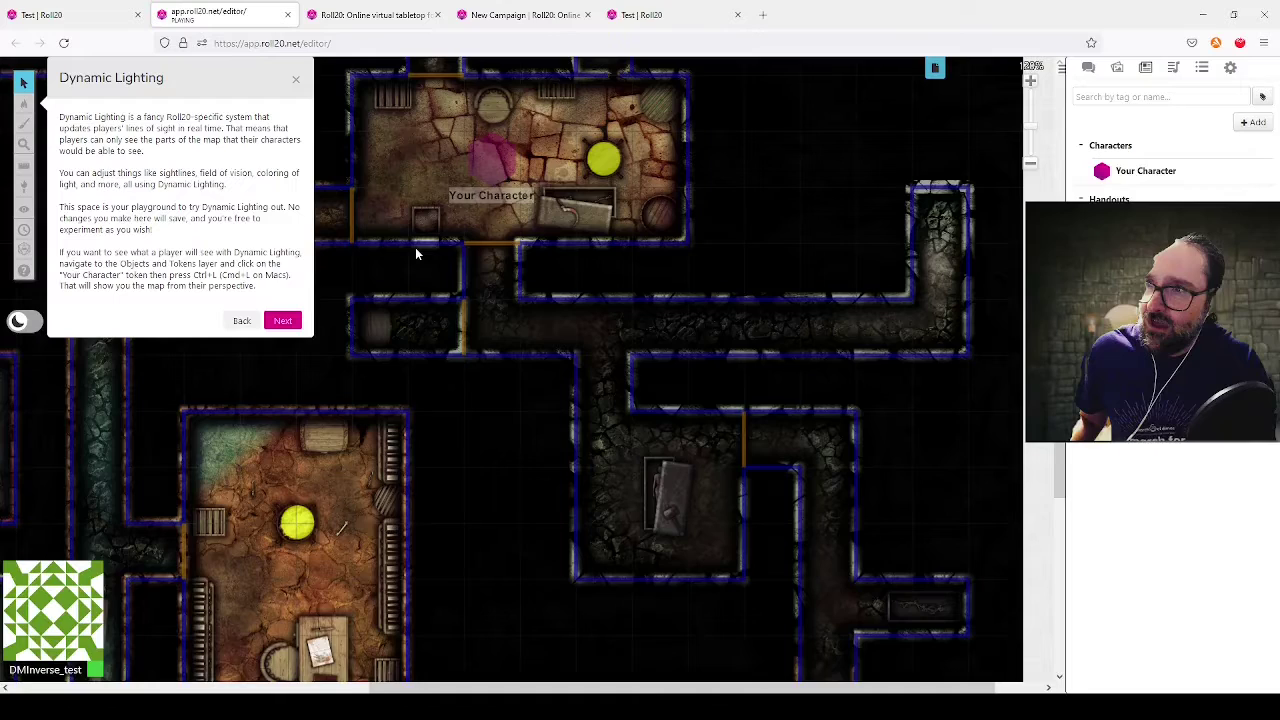
left_click(491, 243)
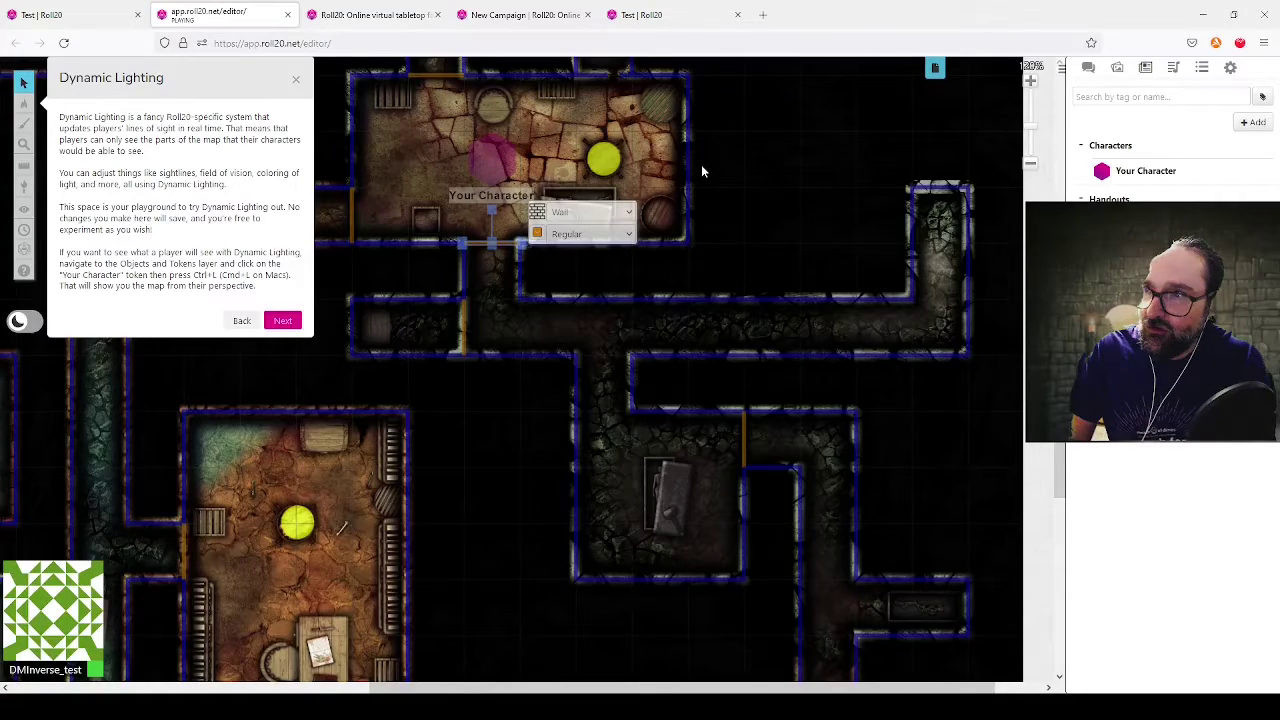
key("Delete")
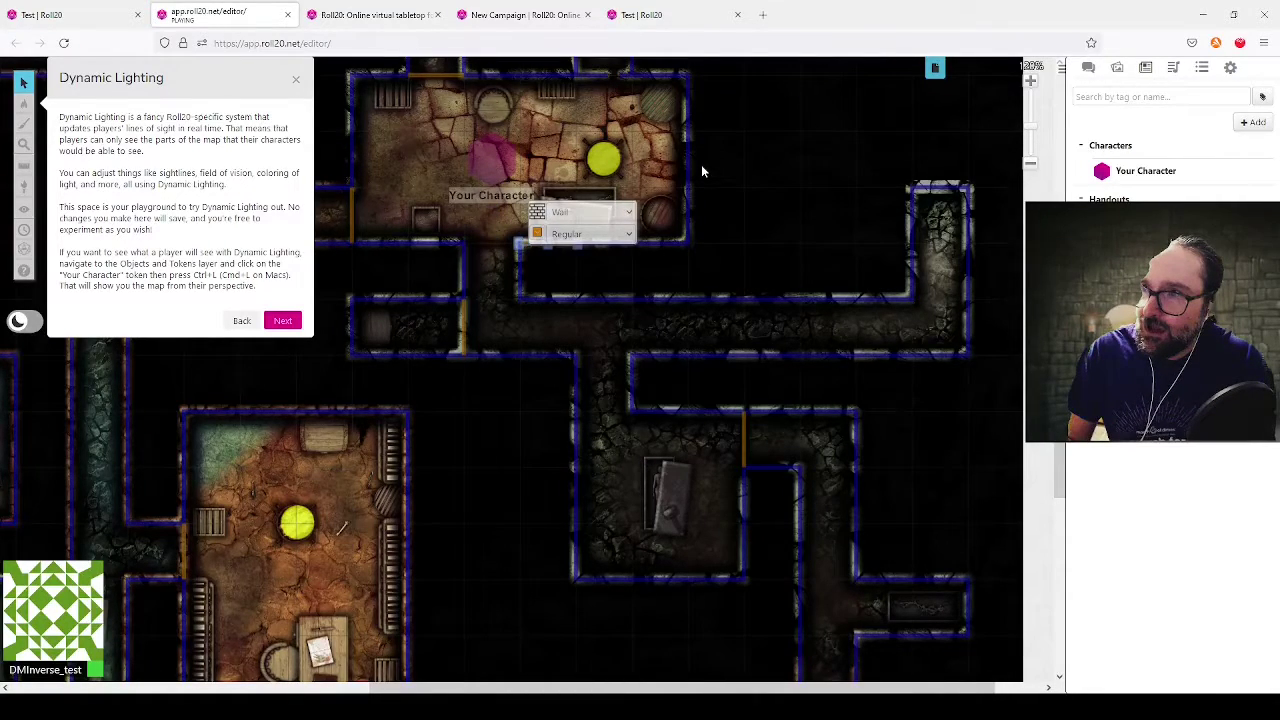
key("ctrl+v")
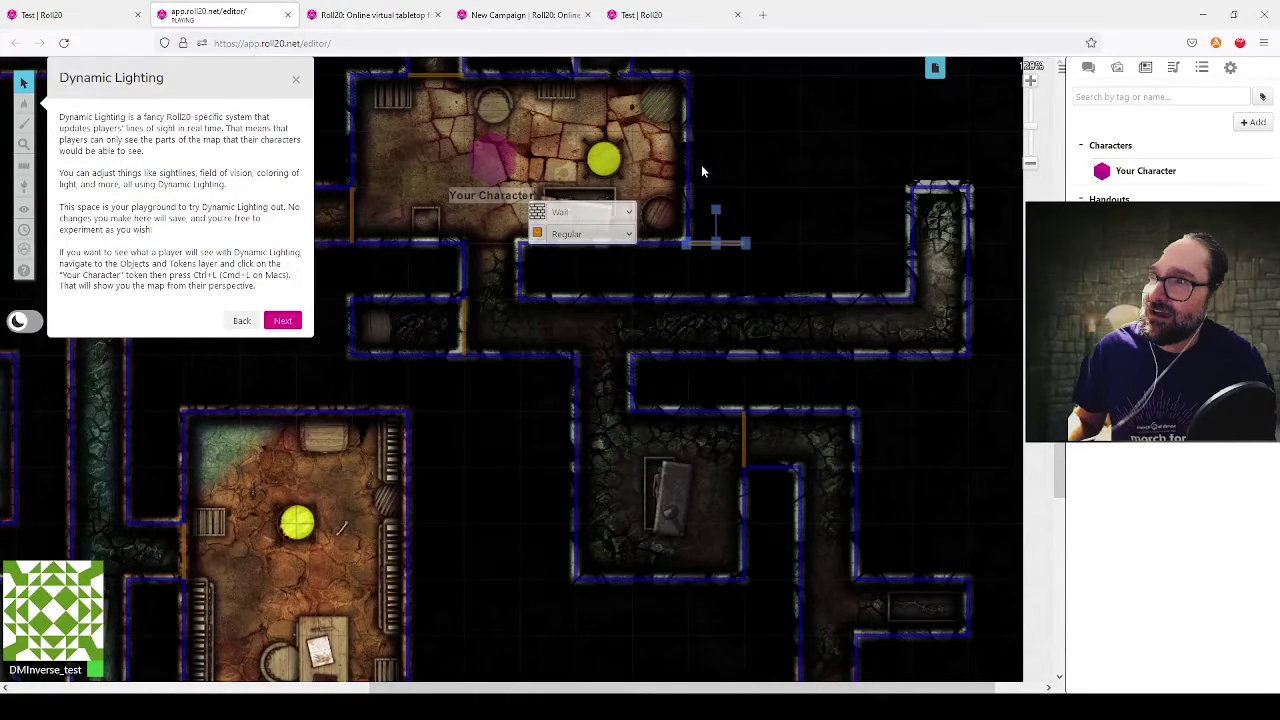
Step: Return to the Objects & Tokens layer and preview the opened doorway from the Your Character token's perspective
mouse_move(24, 103)
left_click(92, 116)
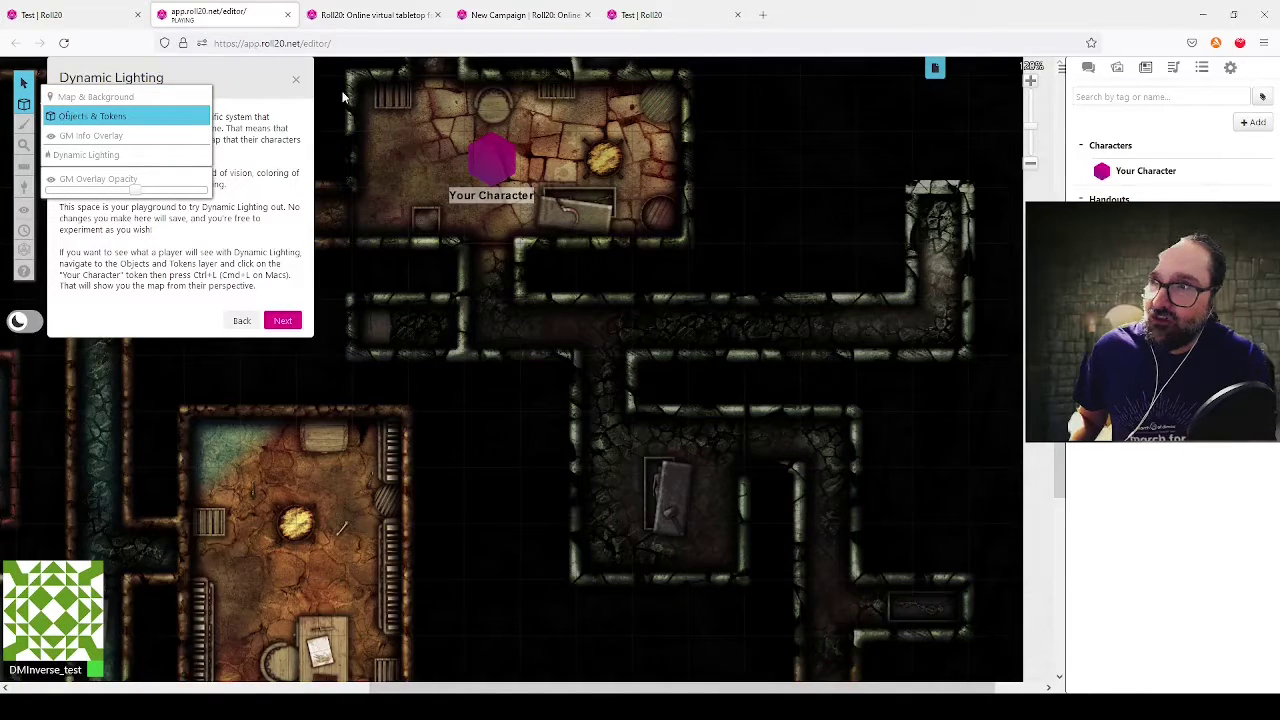
left_click(499, 157)
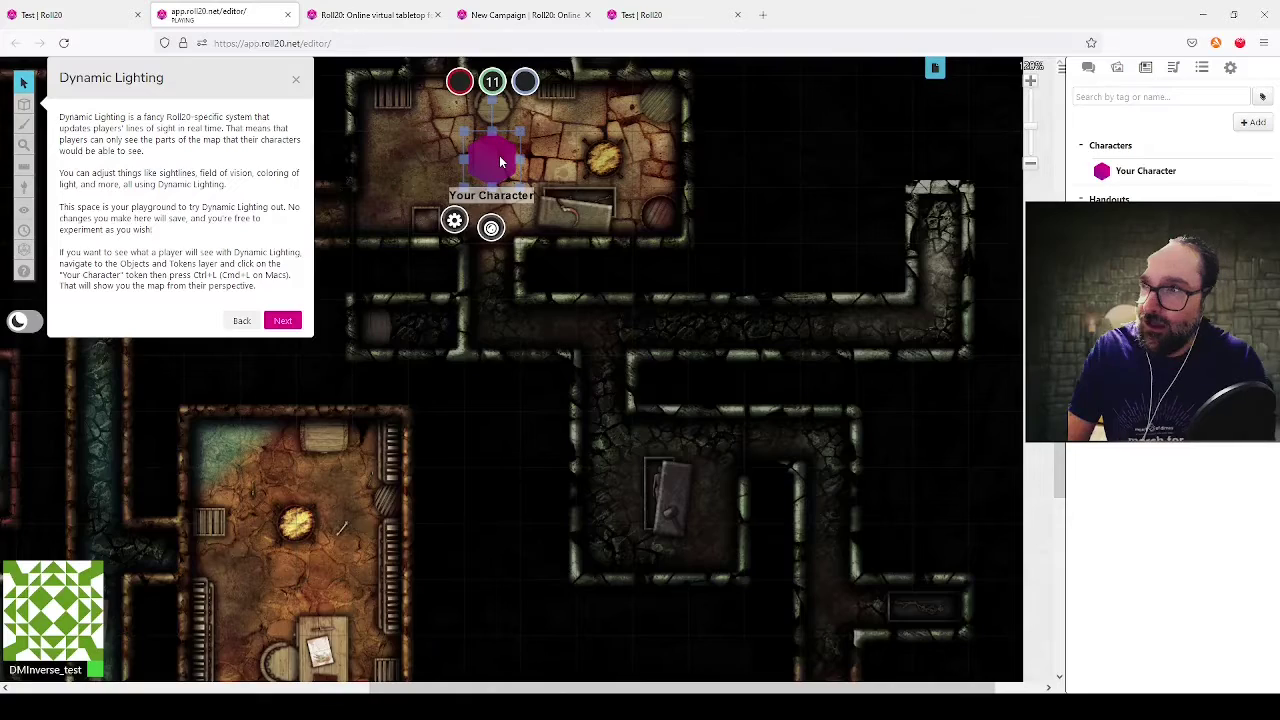
key("ctrl+l")
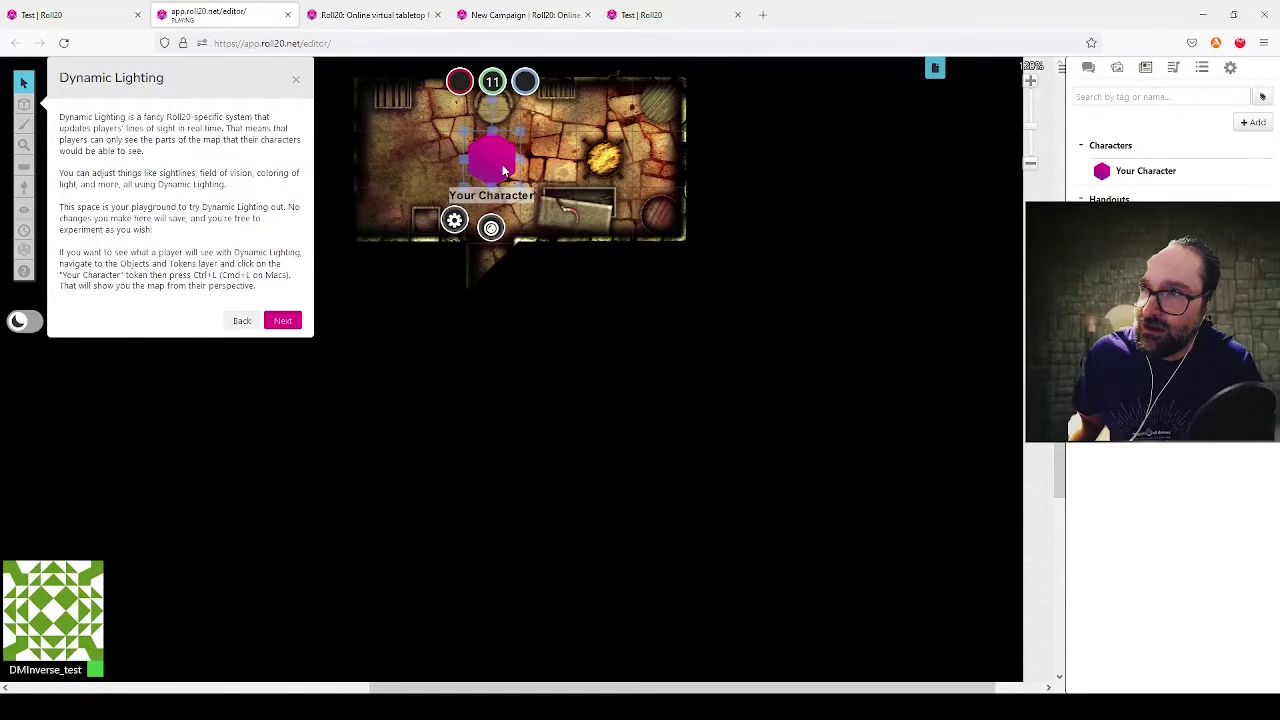
Step: Move the Your Character token three squares down through the doorway into the corridor, and turn off the perspective preview
key("Down")
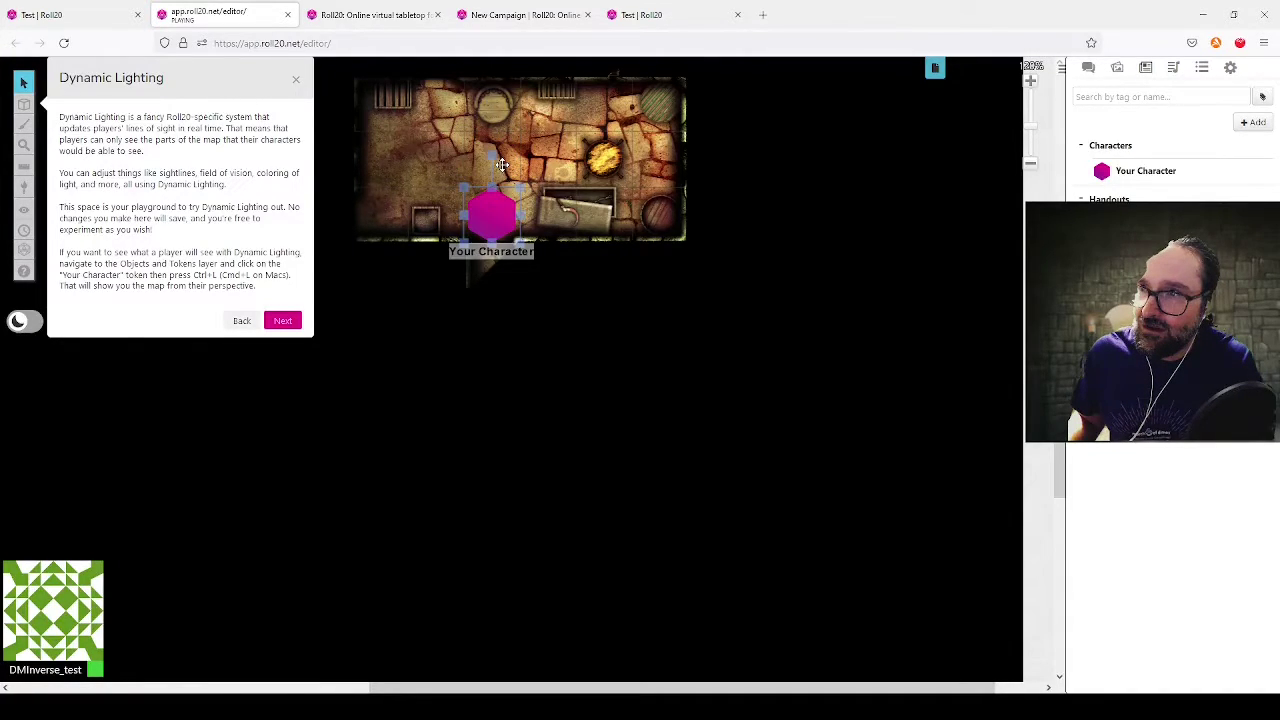
left_click(502, 164)
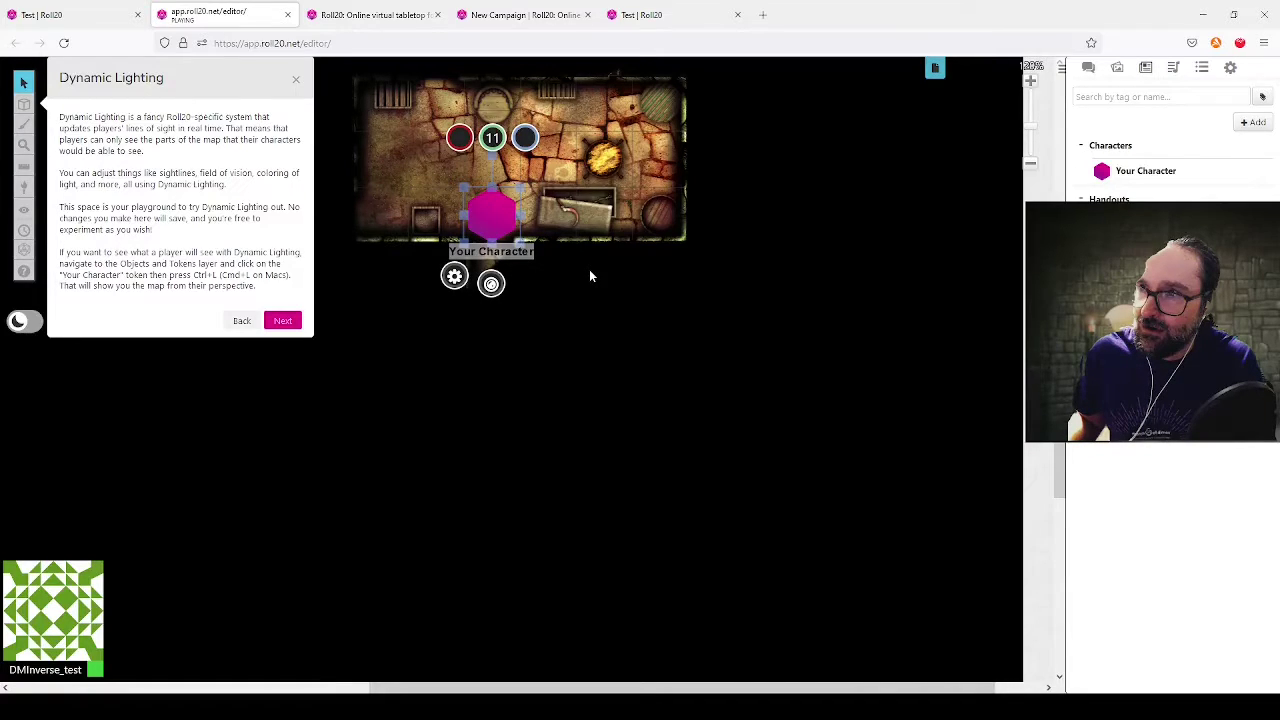
key("Down")
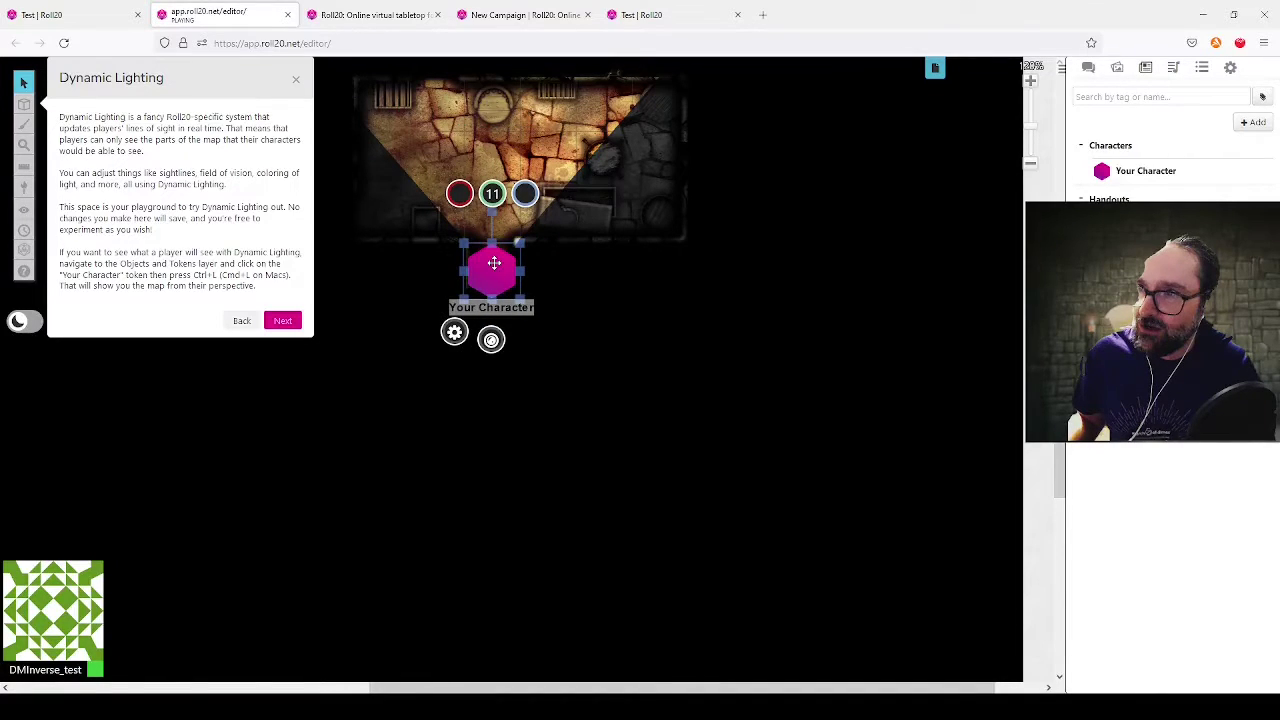
key("Down")
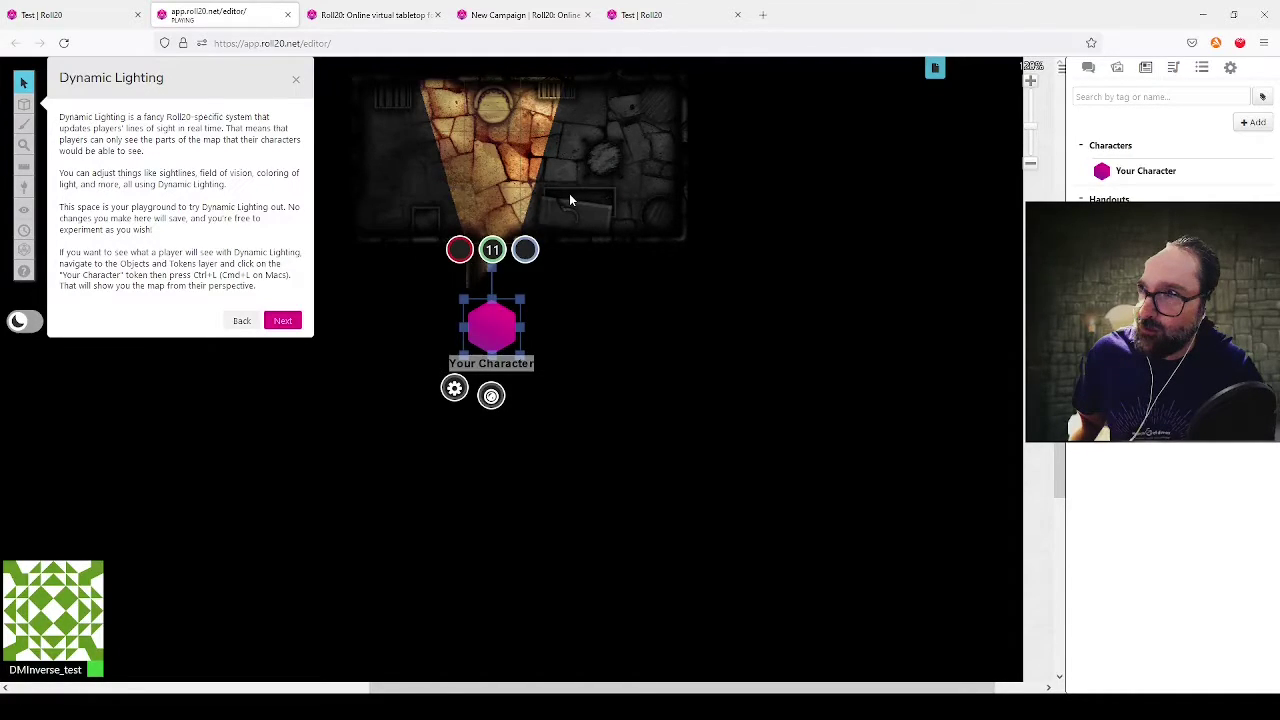
key("ctrl+l")
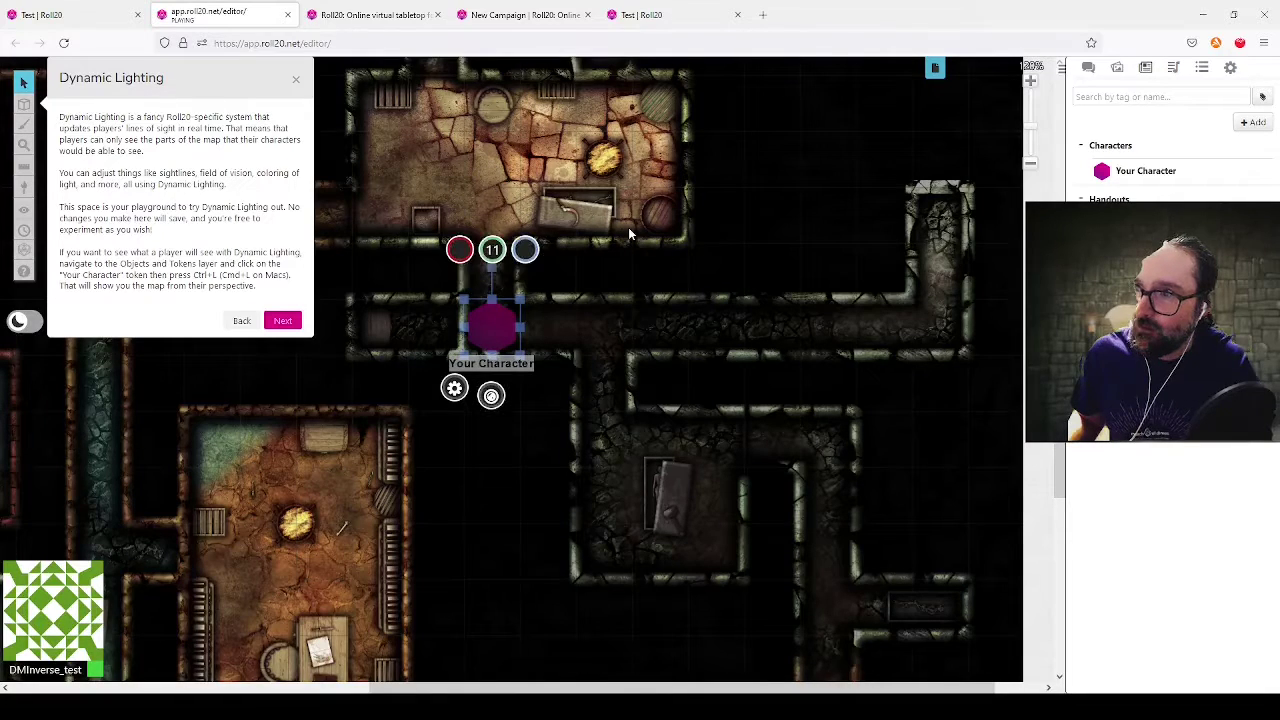
Step: Move the Your Character token three squares up into the upper room and preview the map from its perspective
key("Up")
key("Up")
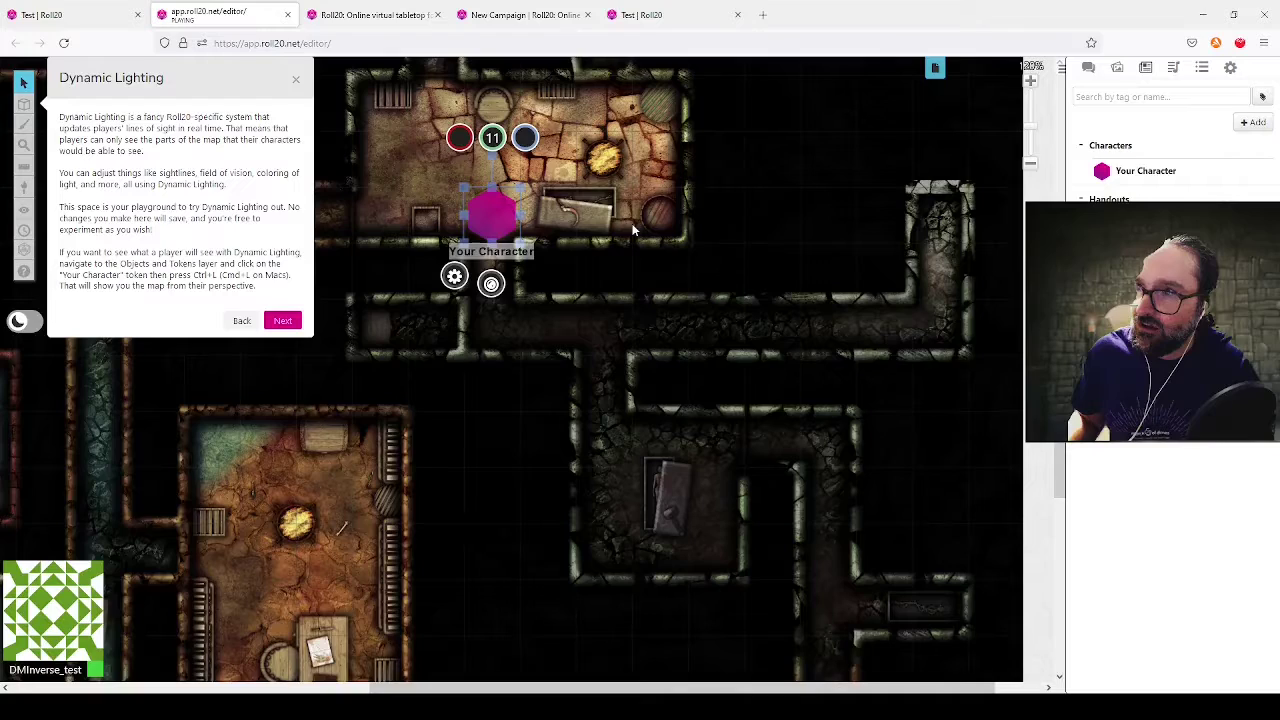
key("Up")
key("ctrl+l")
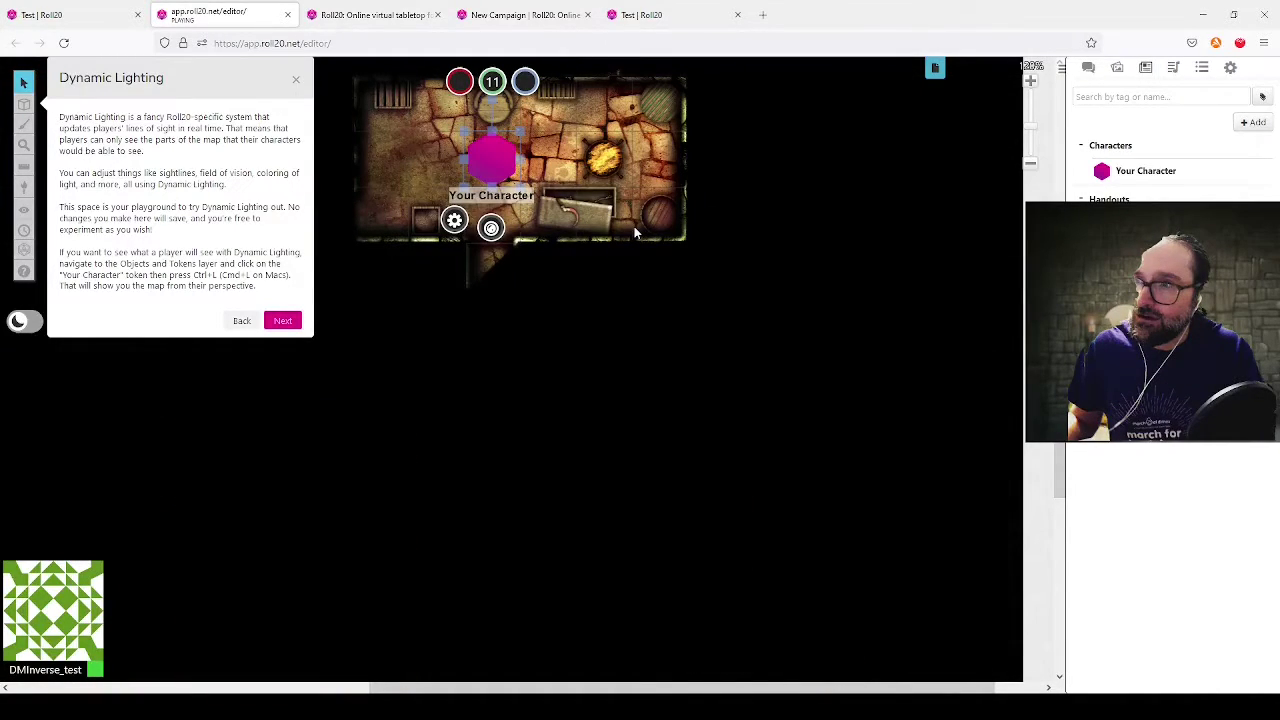
Step: Measure the distance from the upper room's fire to the corridor just outside its lower doorway
mouse_move(23, 167)
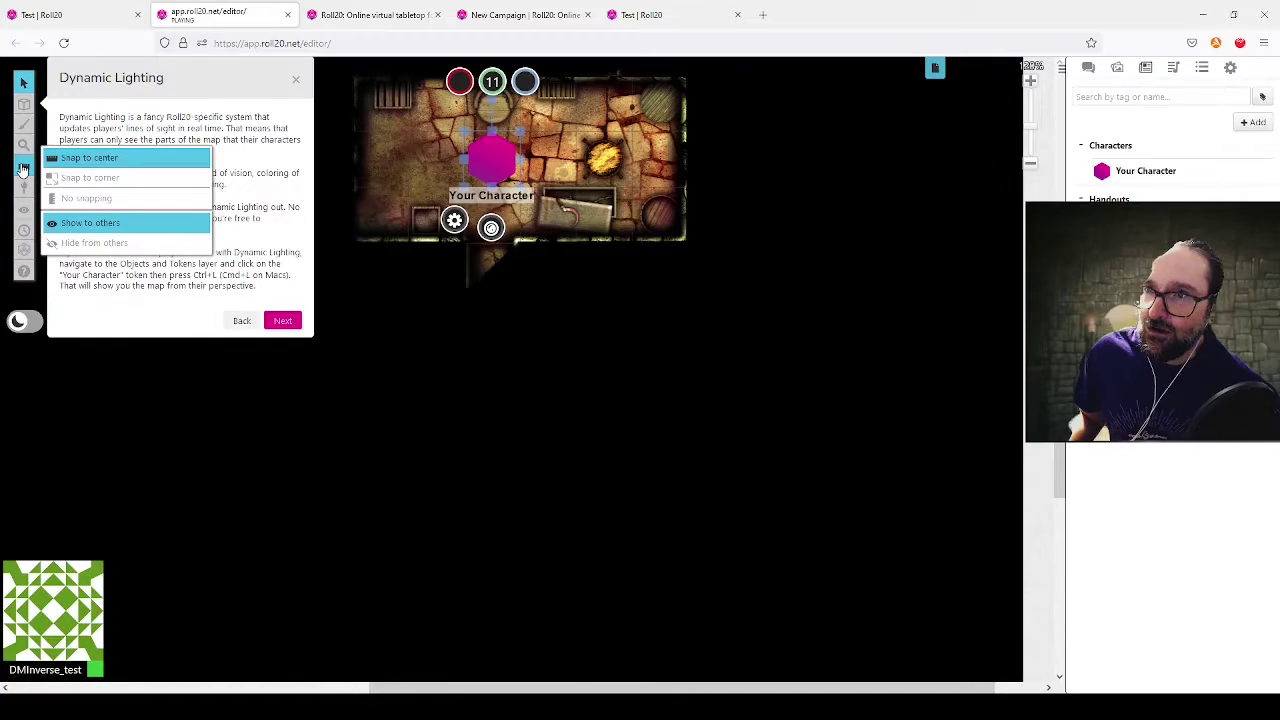
left_click(23, 167)
left_click(577, 186)
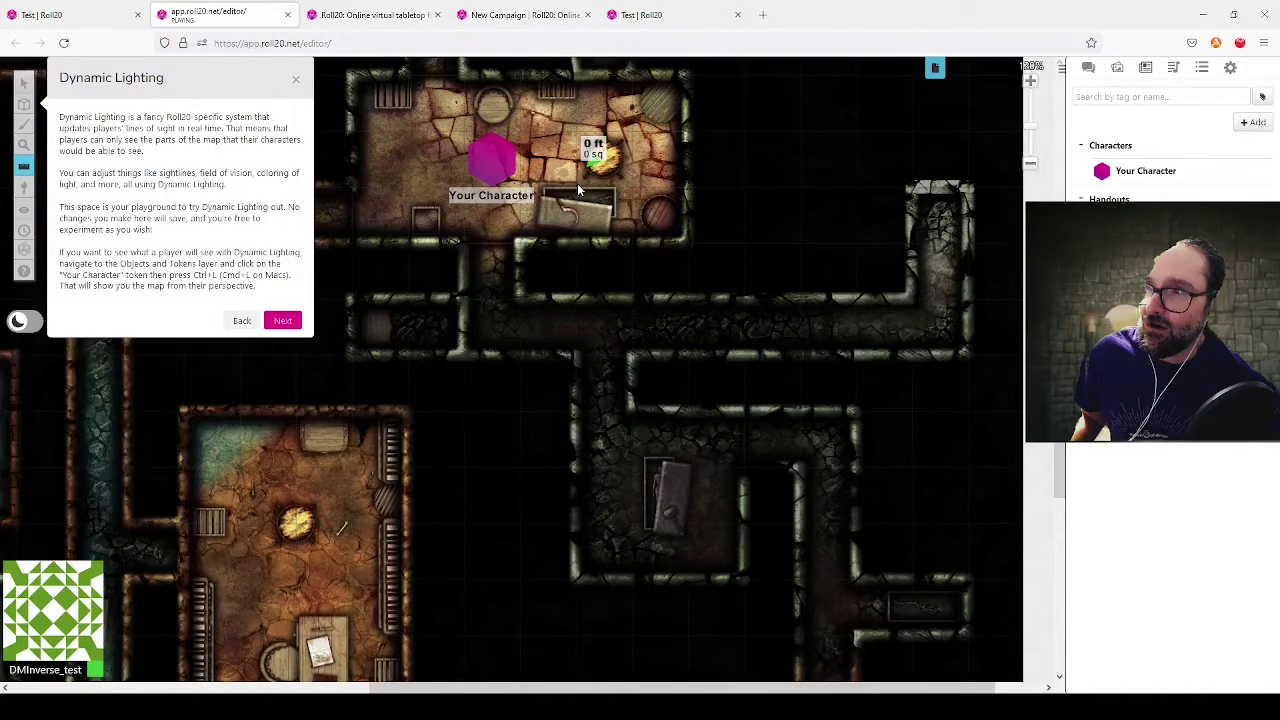
left_click_drag(577, 183, 465, 297)
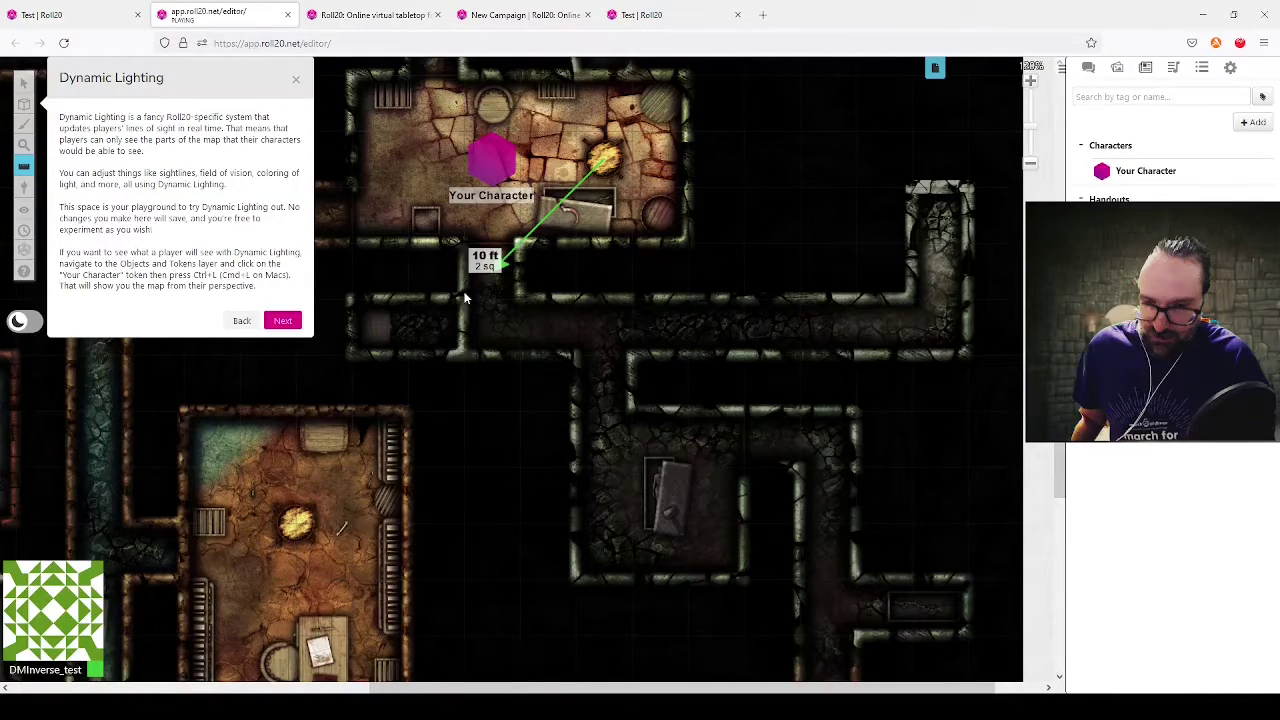
left_click_drag(465, 297, 455, 302)
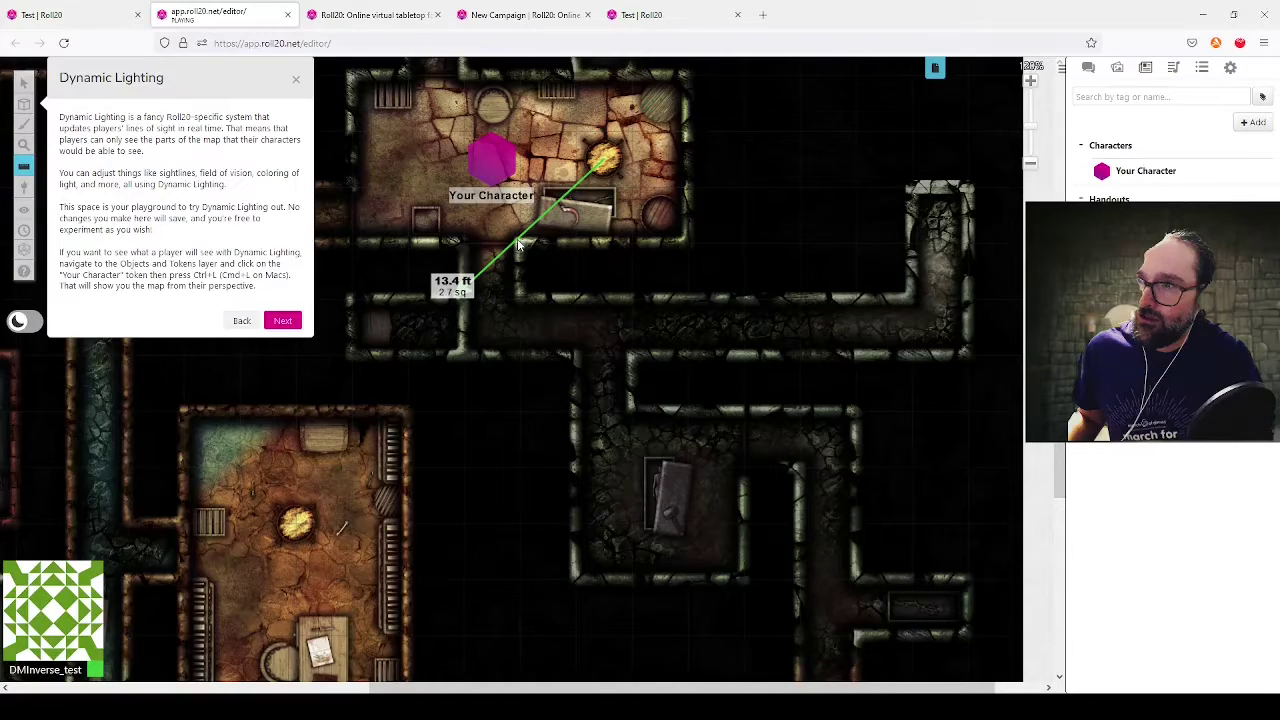
Step: Reselect the Your Character token and preview its line of sight from inside the upper room
left_click(24, 82)
left_click(491, 160)
key("ctrl+l")
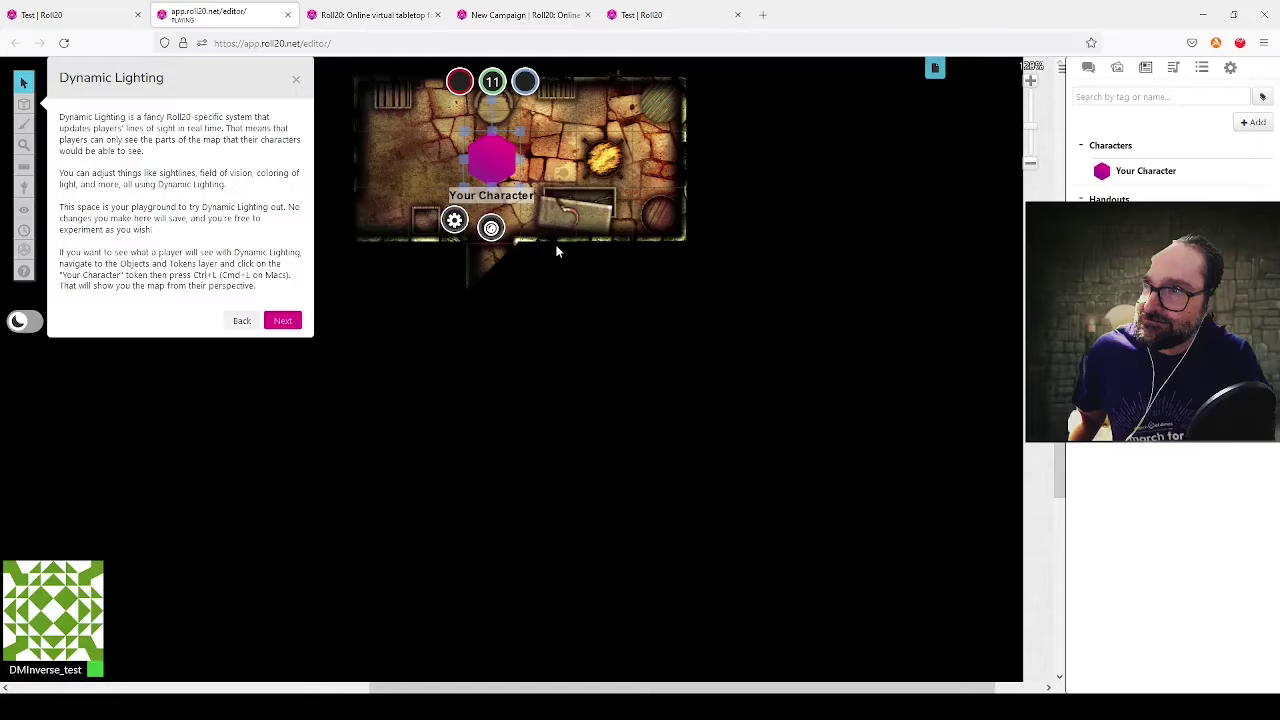
Step: On the Dynamic Lighting layer, move the orange barrier at the upper room's left doorway one square down to clear the opening
left_click(24, 104)
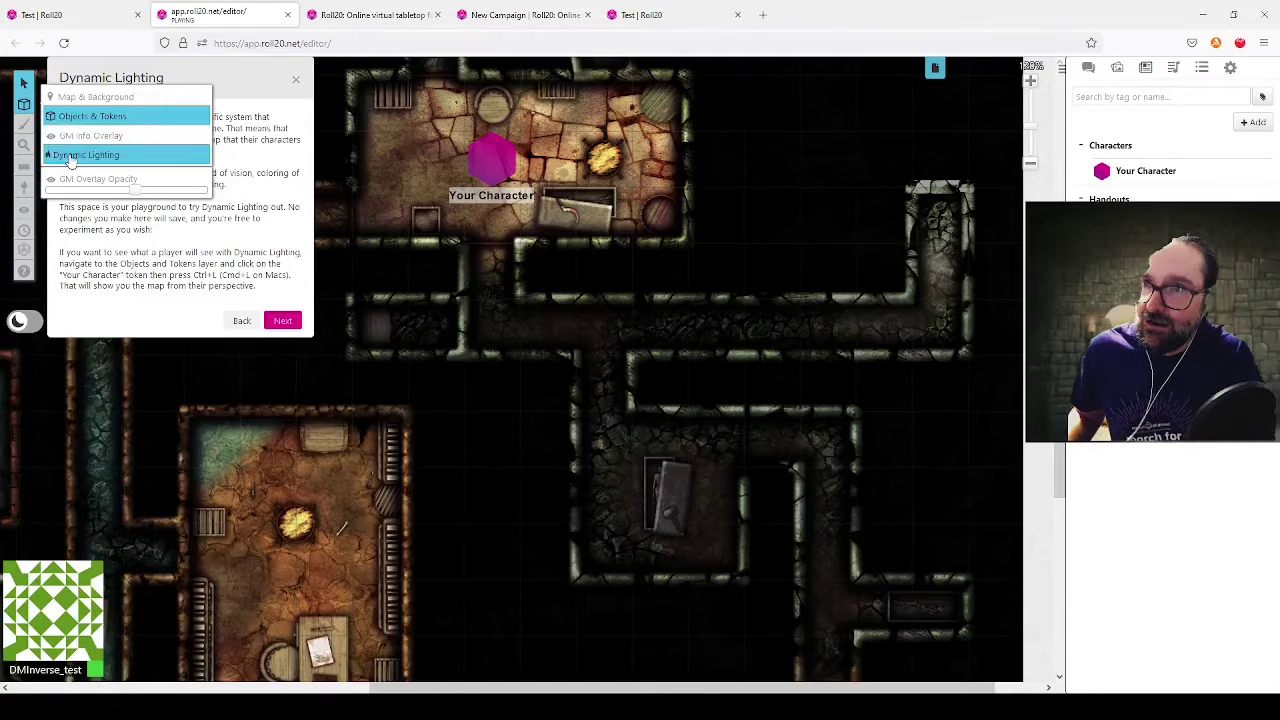
left_click(70, 160)
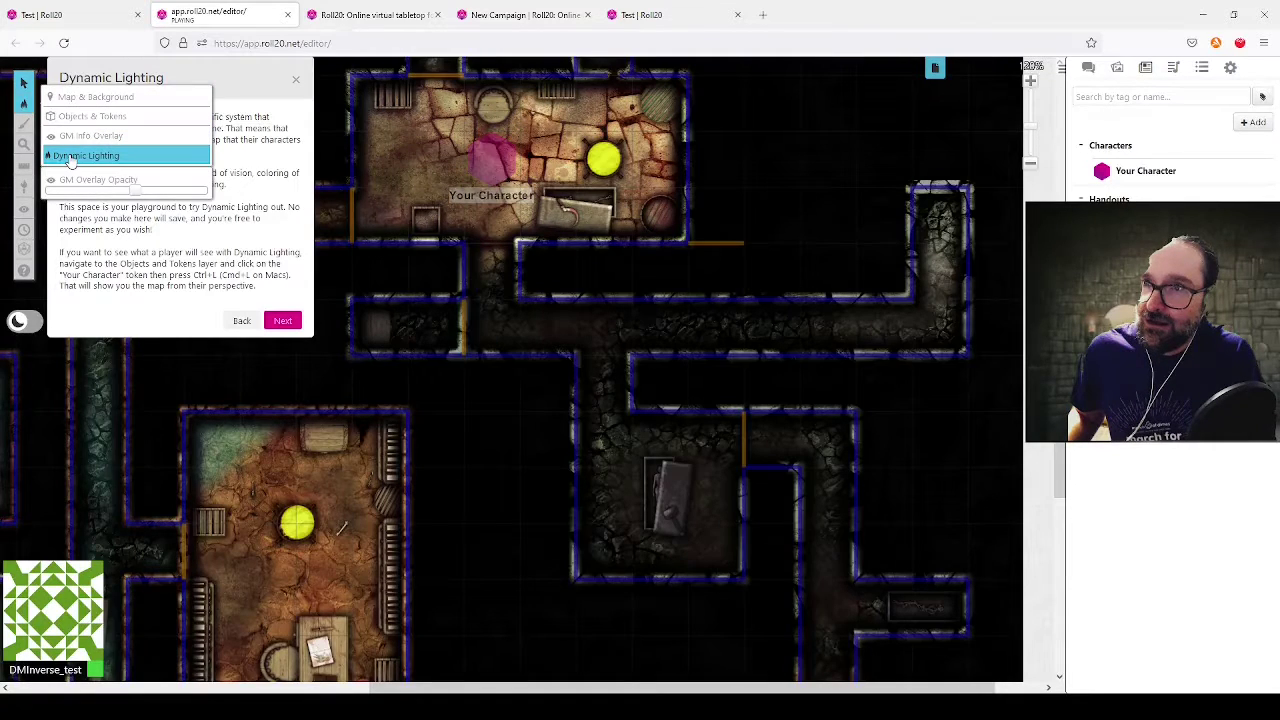
left_click(351, 216)
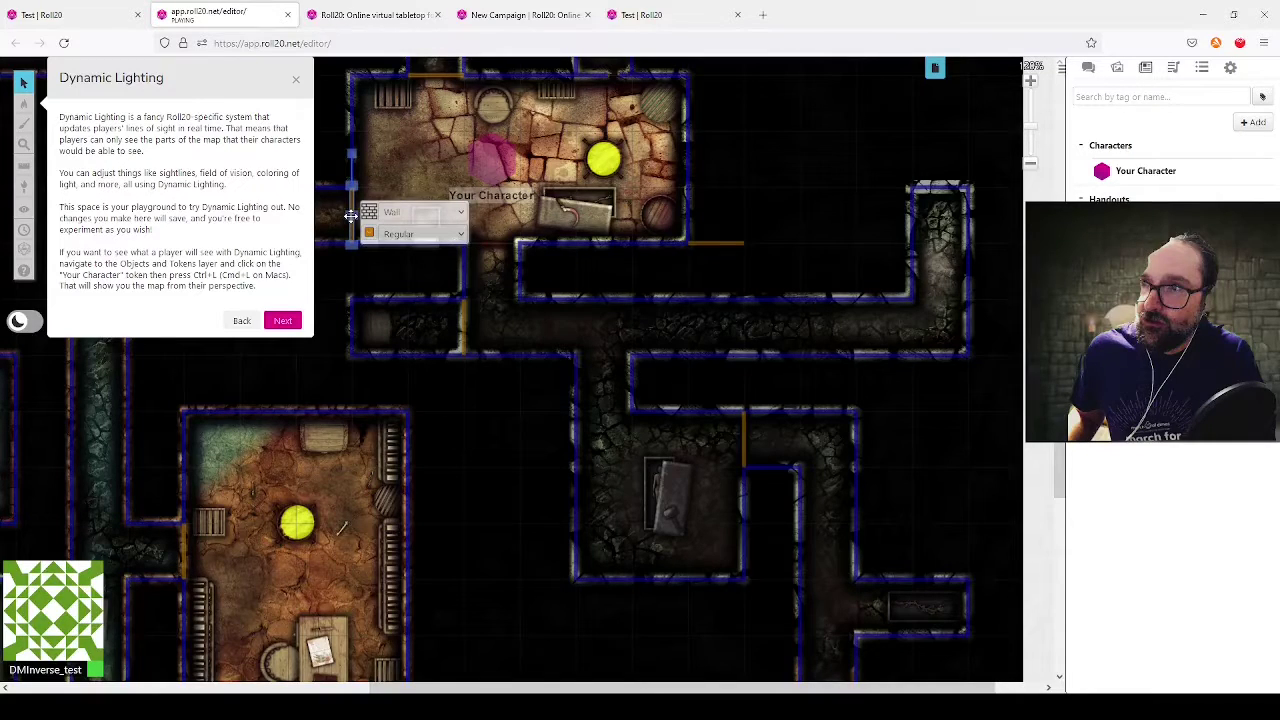
key("Down")
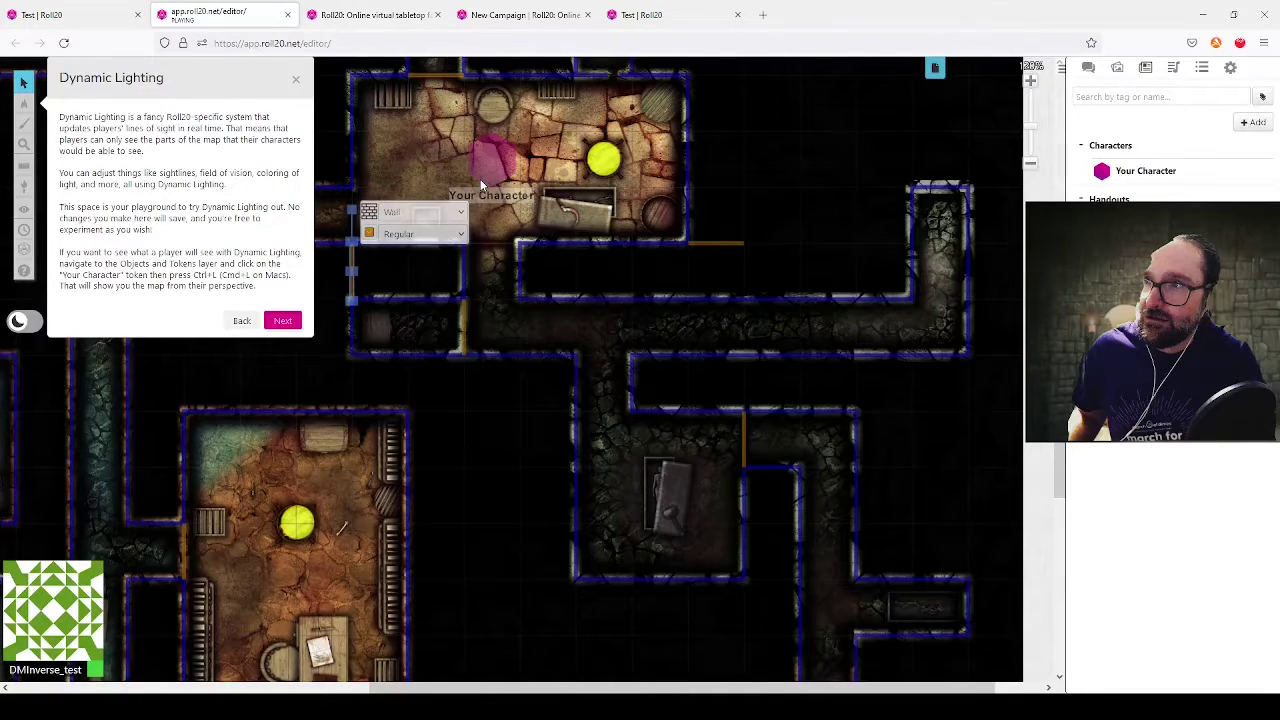
Step: Return to the Objects & Tokens layer and preview the view through the cleared left doorway from the Your Character token's perspective
left_click(481, 155)
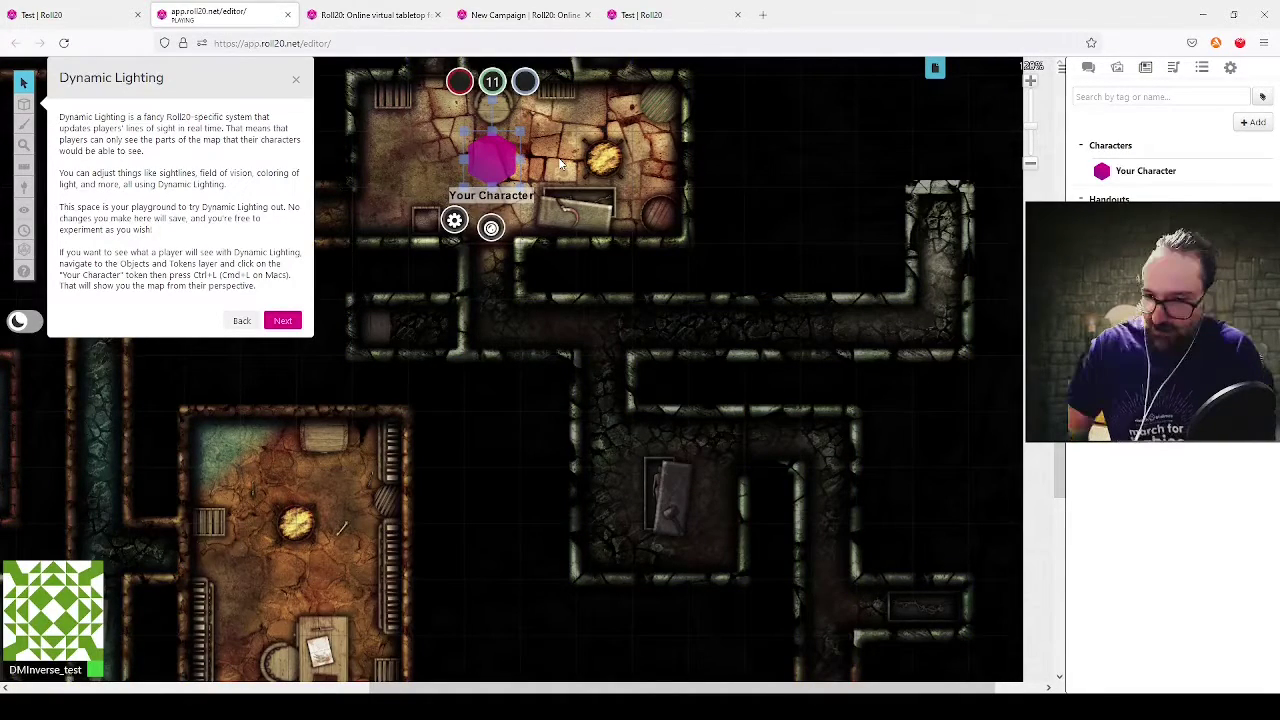
key("ctrl+l")
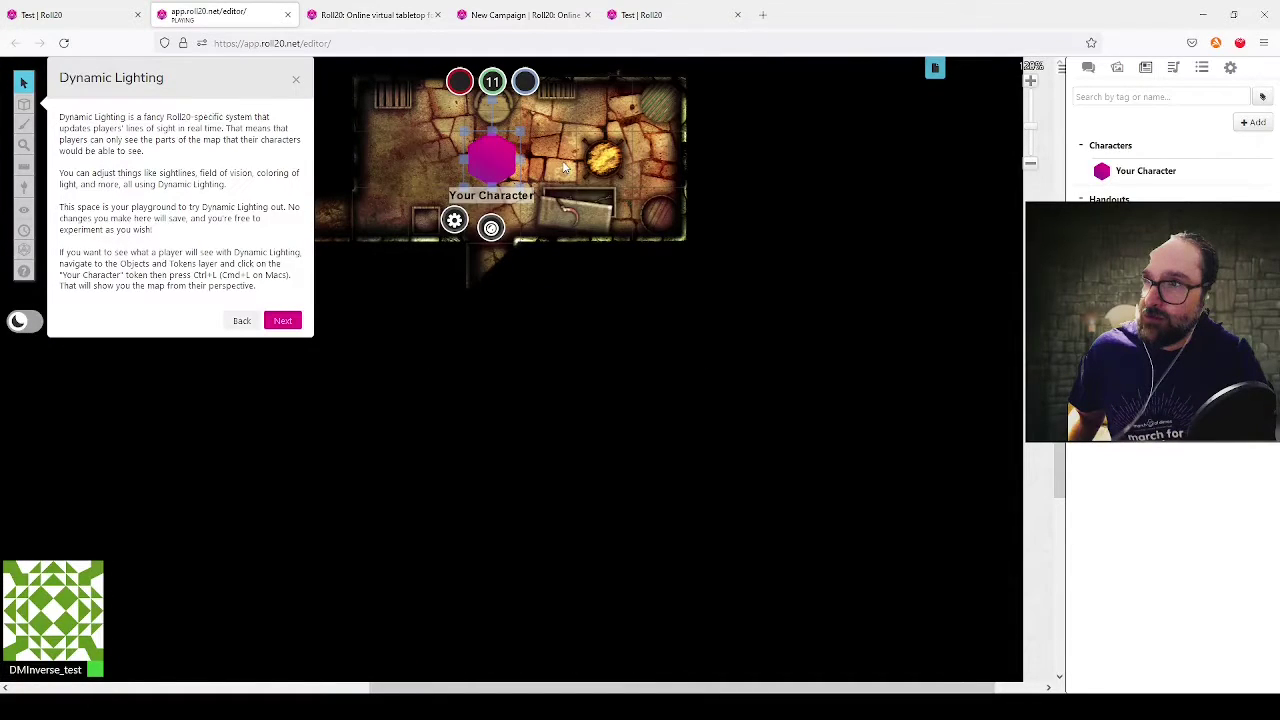
scroll(451, 389, "left", 5)
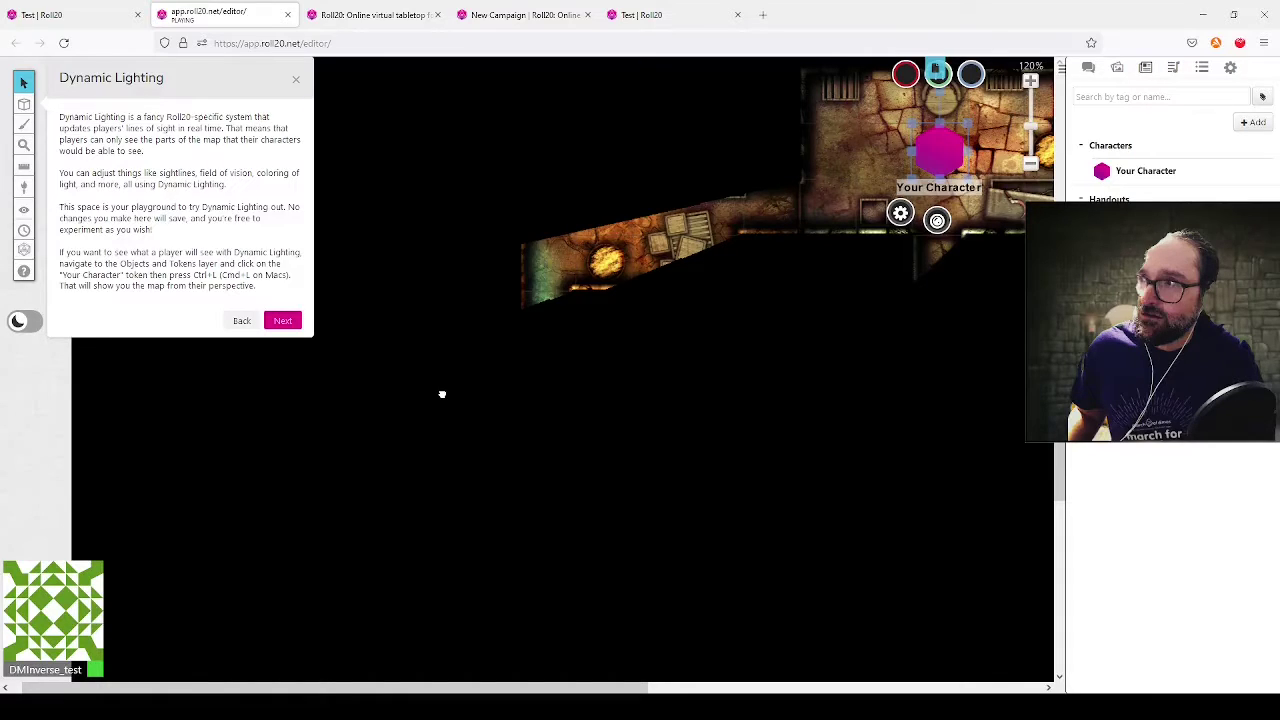
scroll(442, 394, "right", 2)
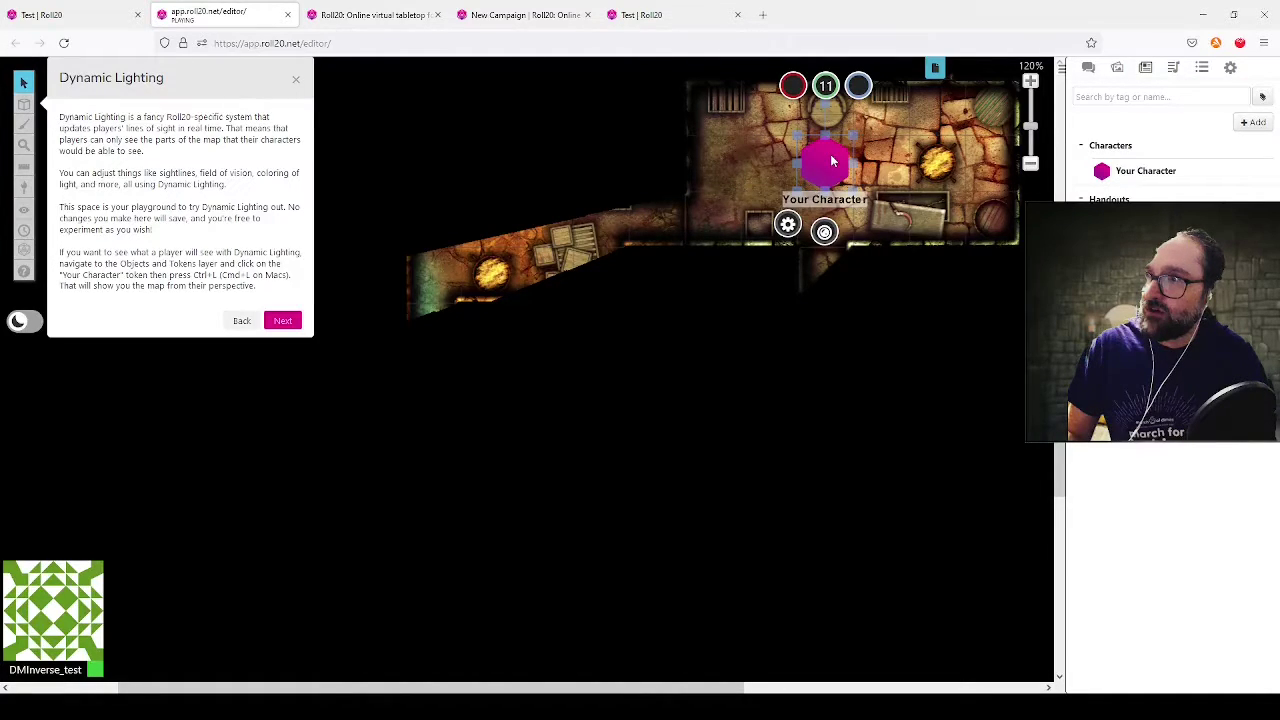
Step: Move the Your Character token one square down and four squares left, through the doorway into the adjoining long room
left_click_drag(830, 154, 830, 210)
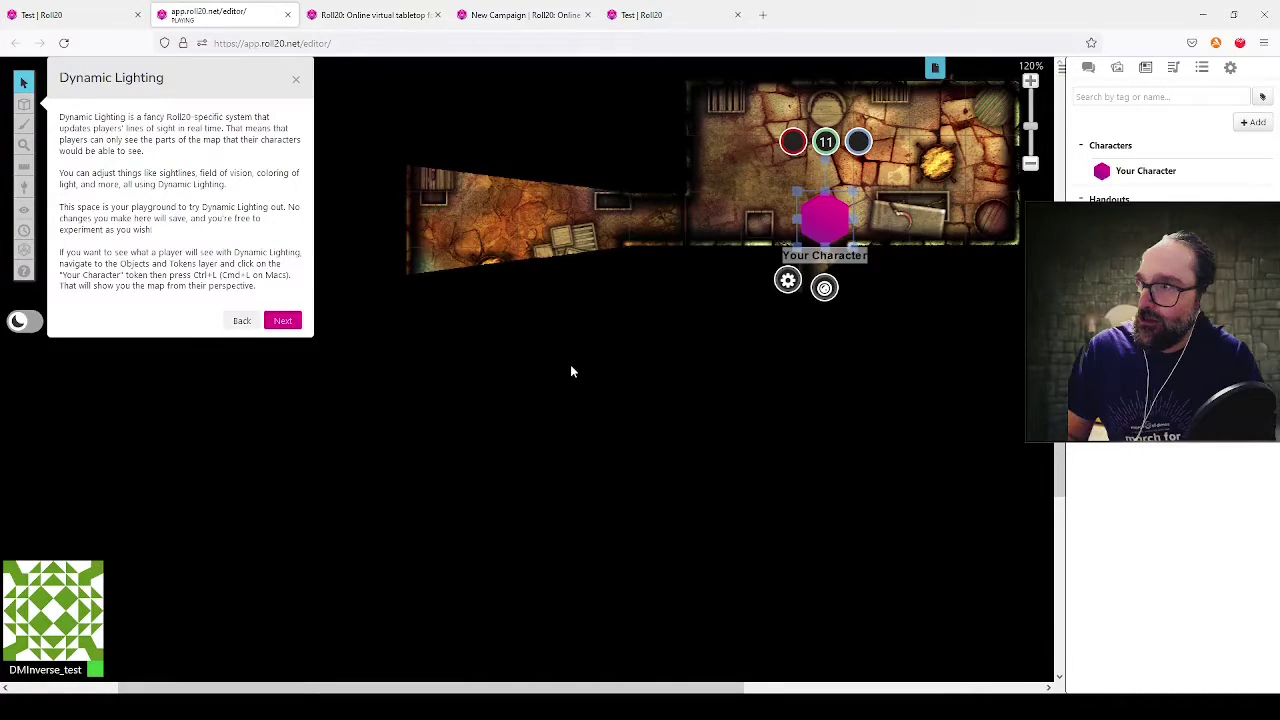
key("Left")
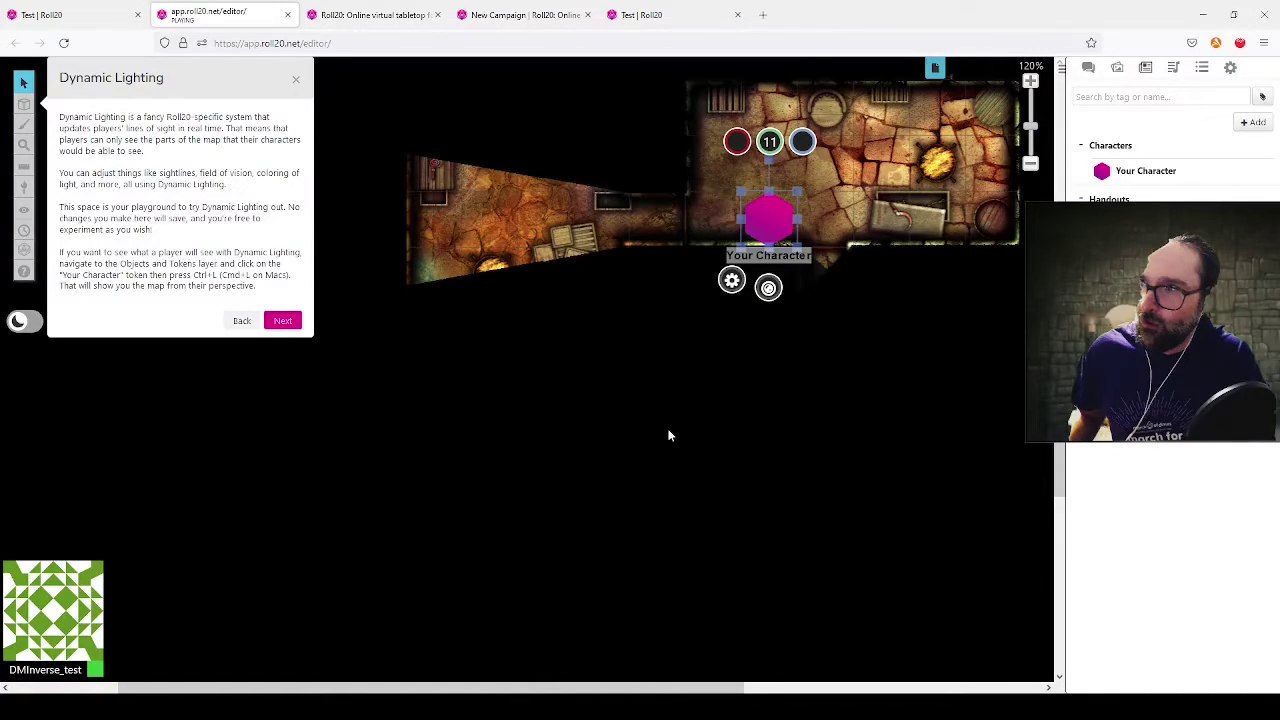
key("Left")
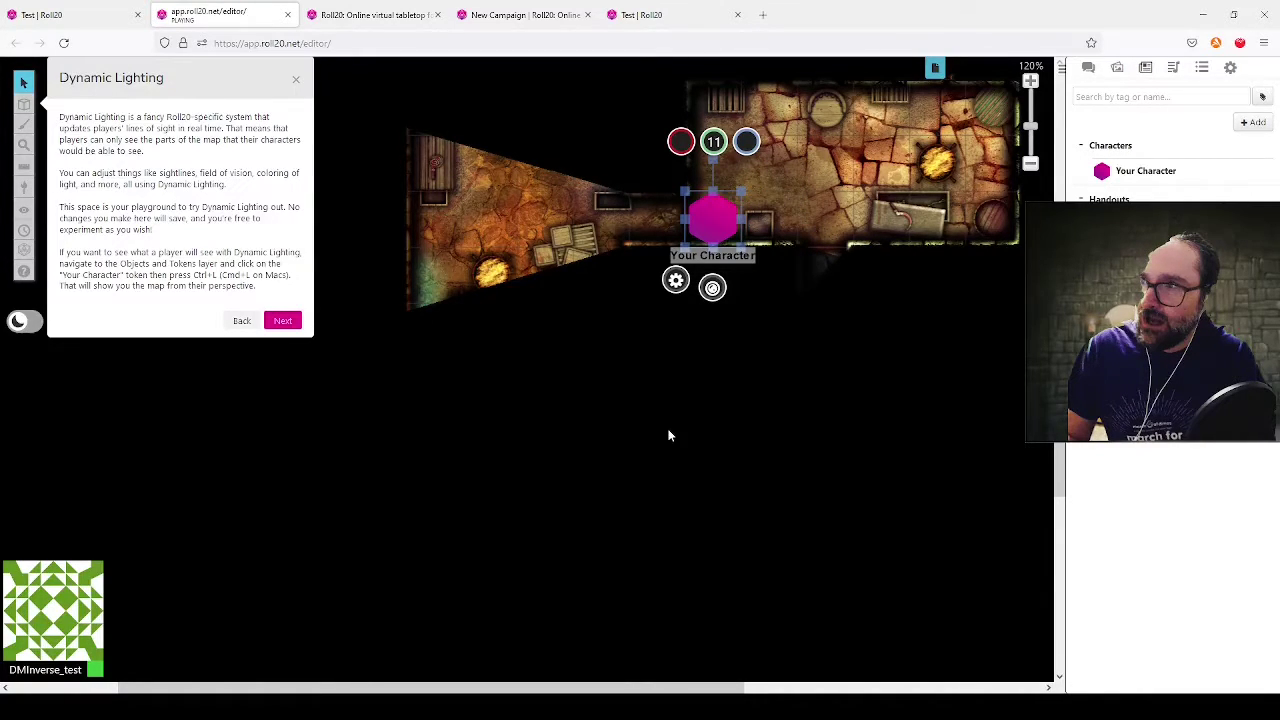
key("Left")
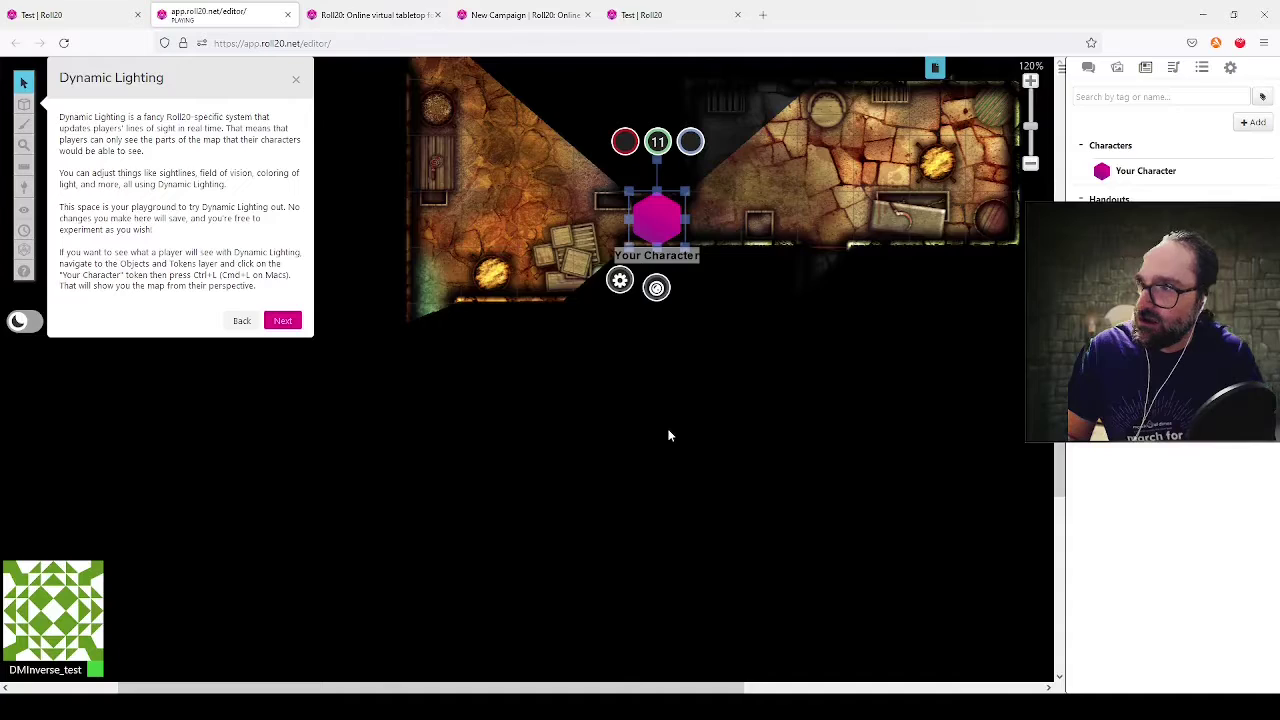
key("Left")
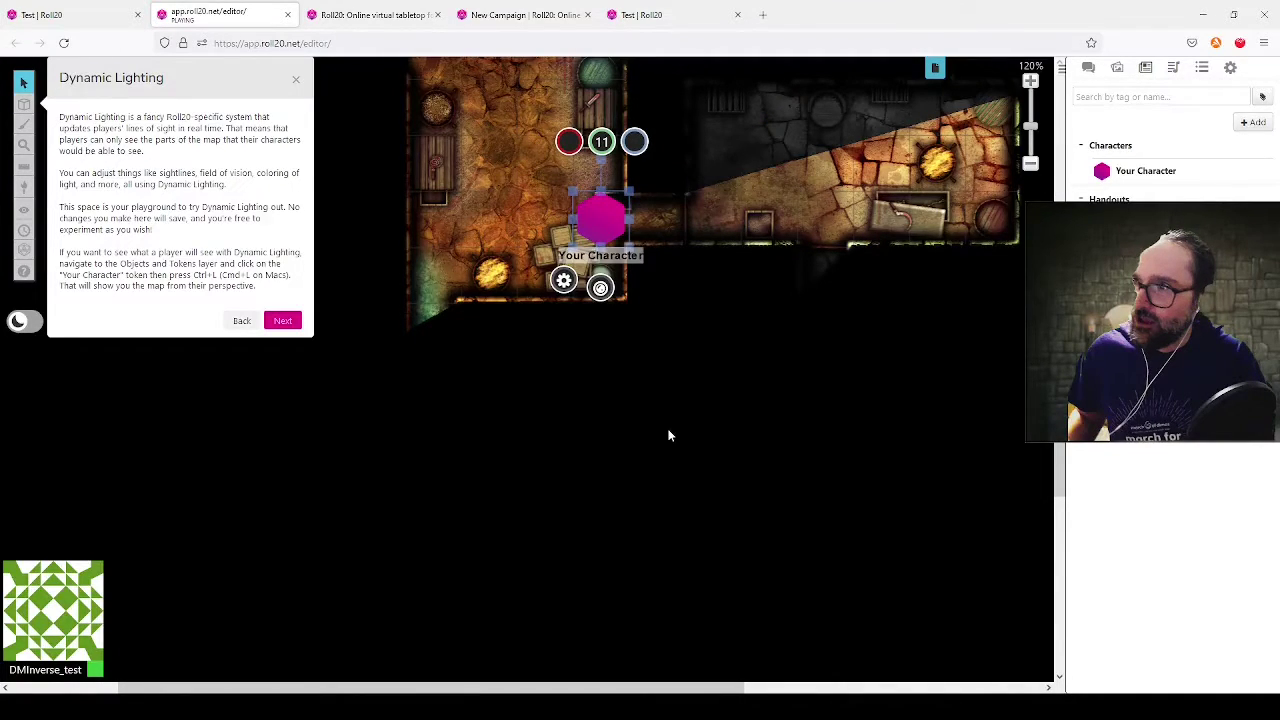
scroll(669, 435, "up", 4)
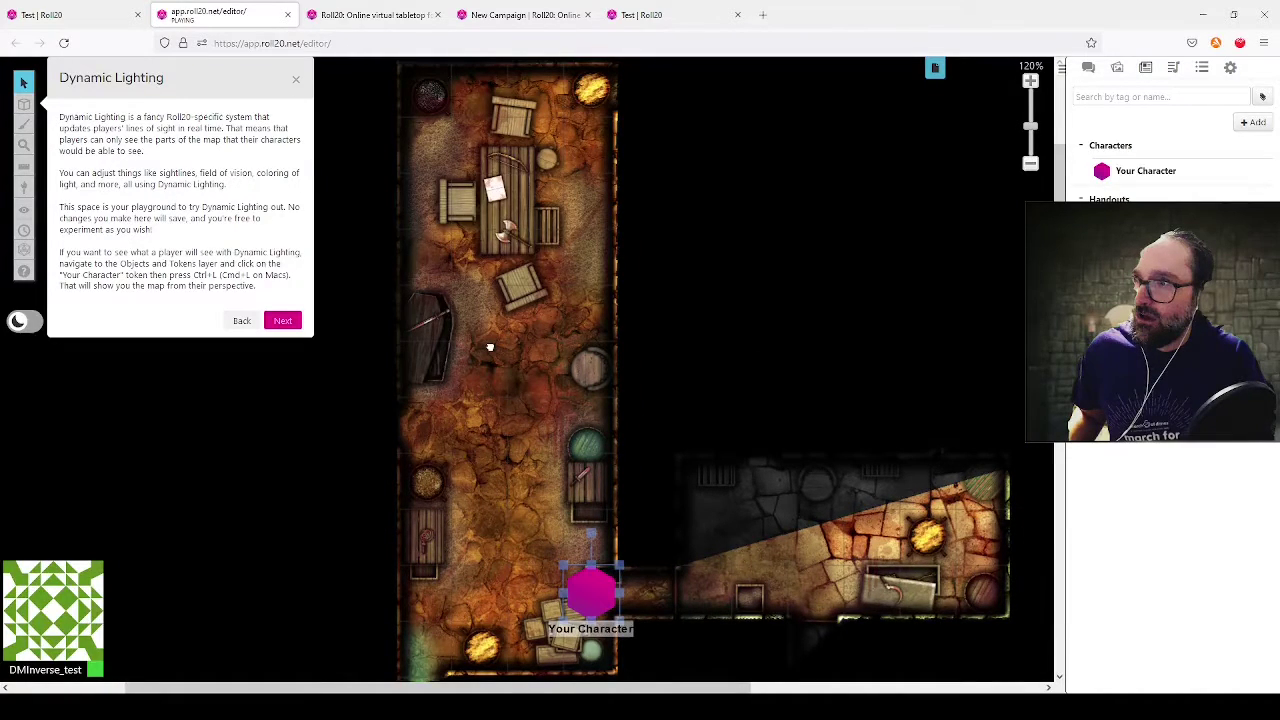
scroll(490, 347, "up", 1)
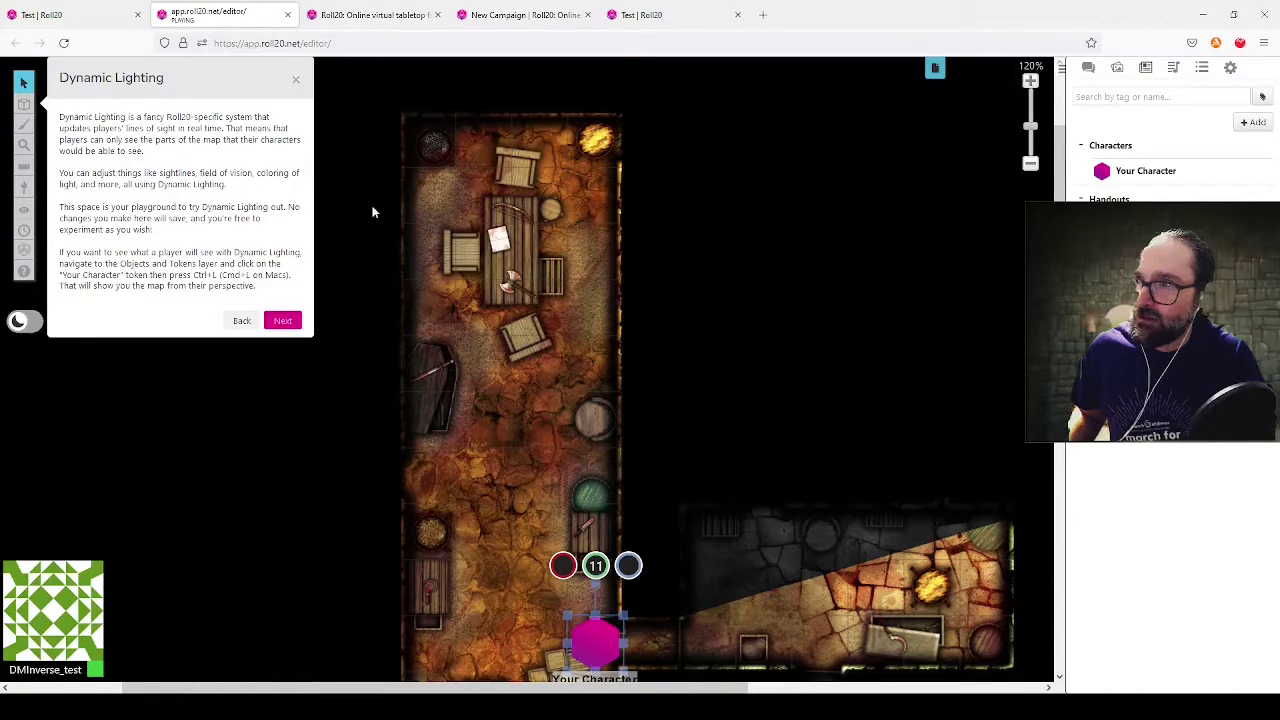
scroll(467, 400, "down", 4)
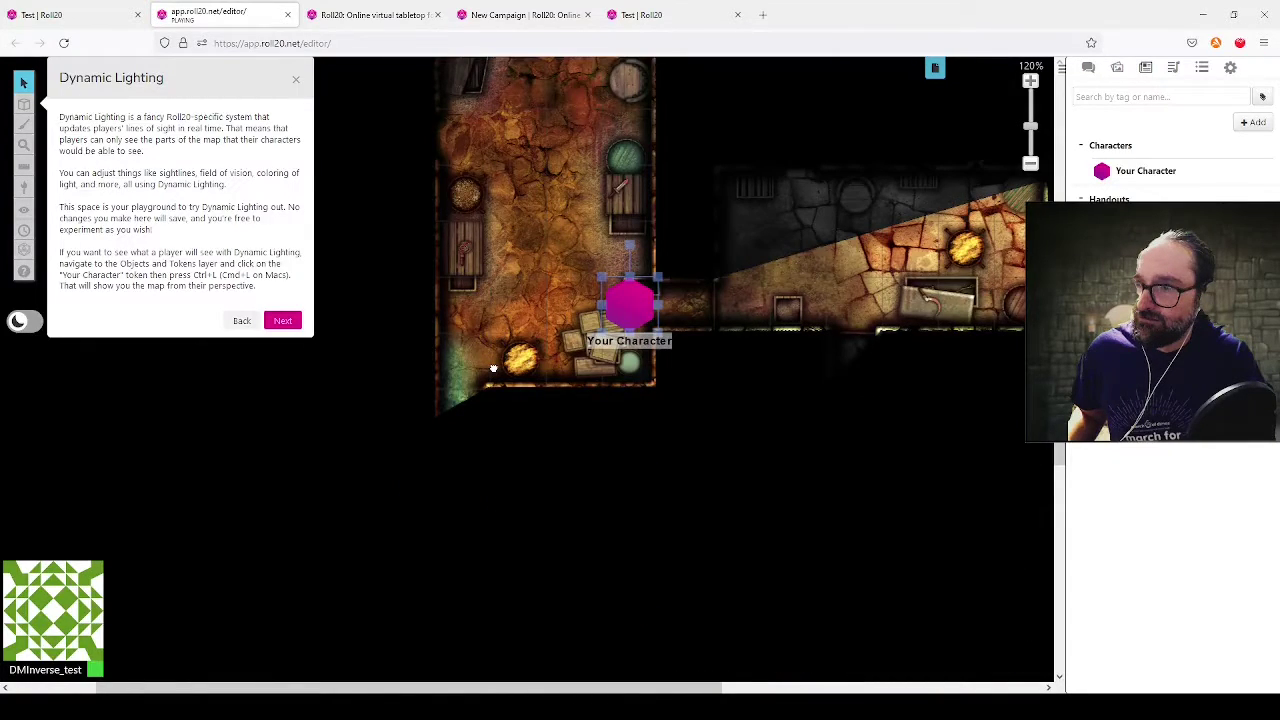
scroll(490, 487, "up", 1)
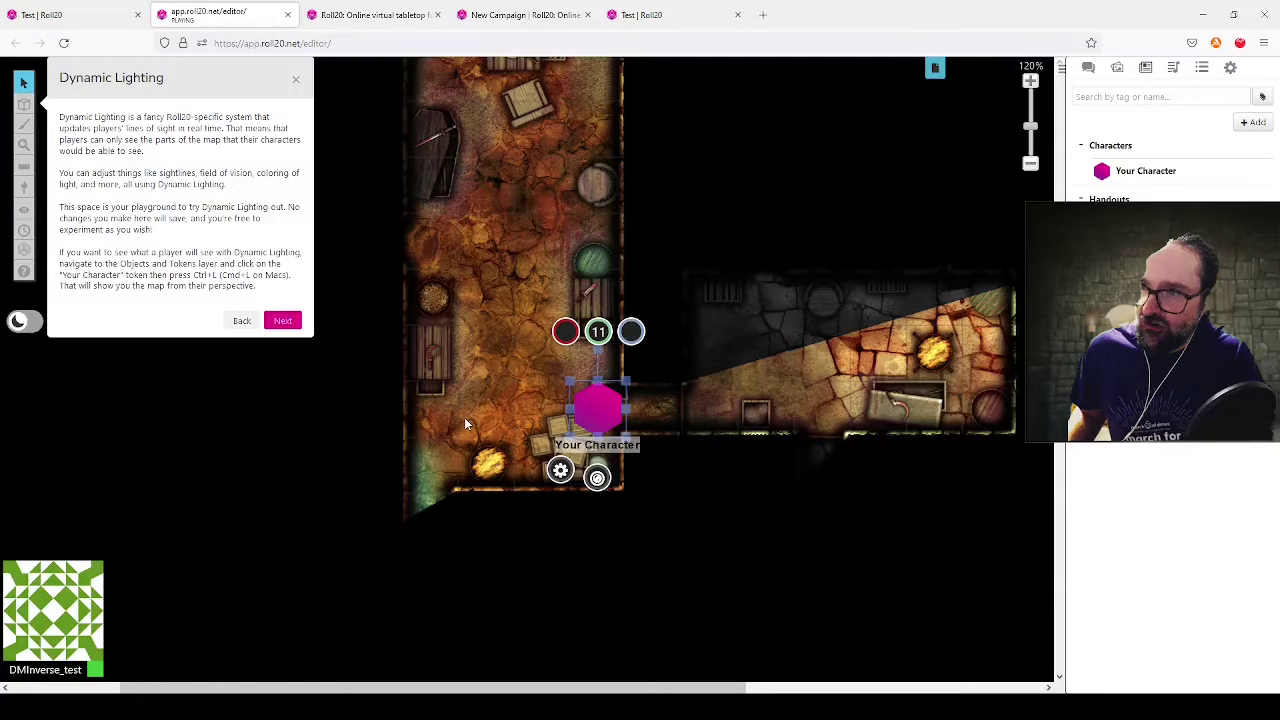
Step: On the Dynamic Lighting layer, open the settings of the light source near the long room's lower end and examine its light emission options
mouse_move(24, 104)
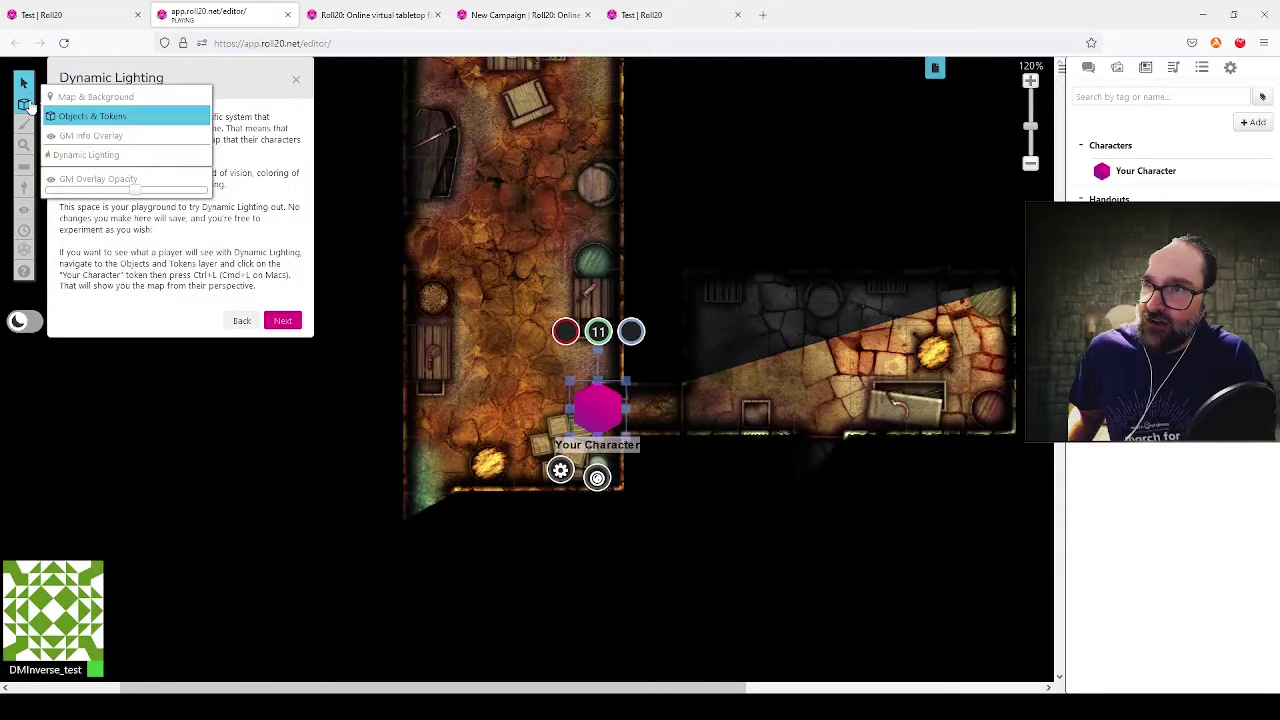
left_click(110, 155)
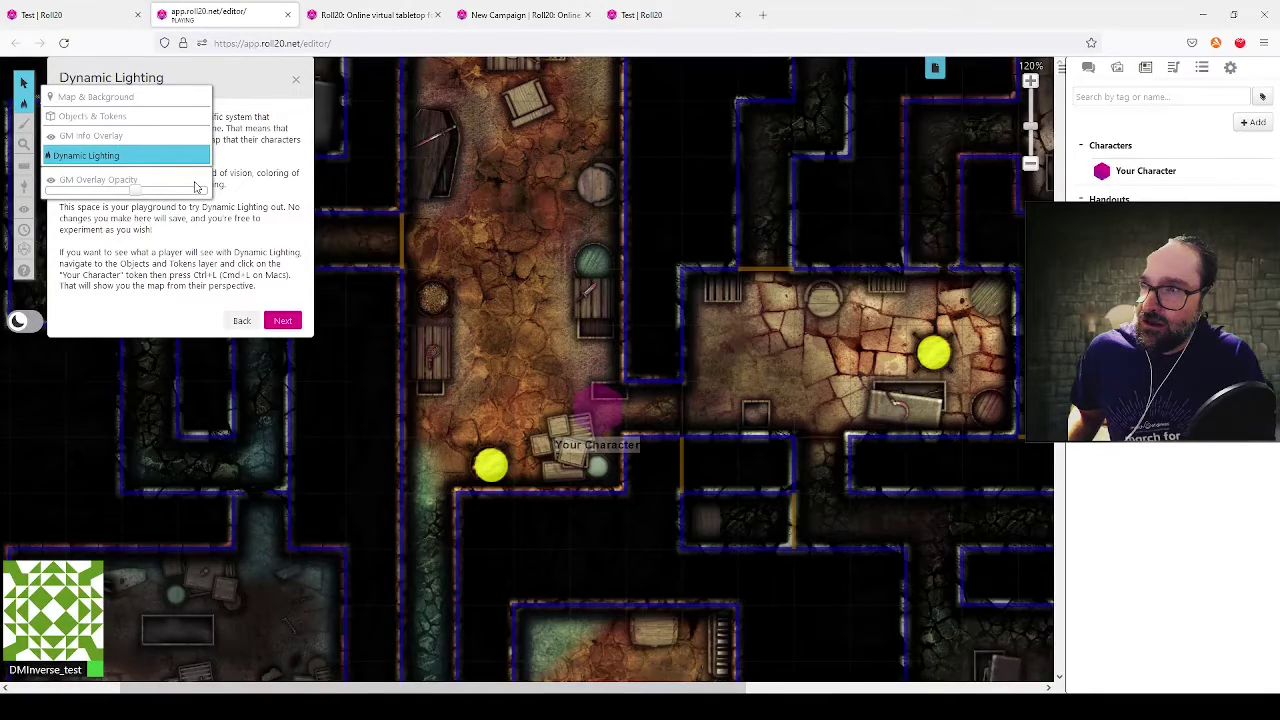
left_click(493, 470)
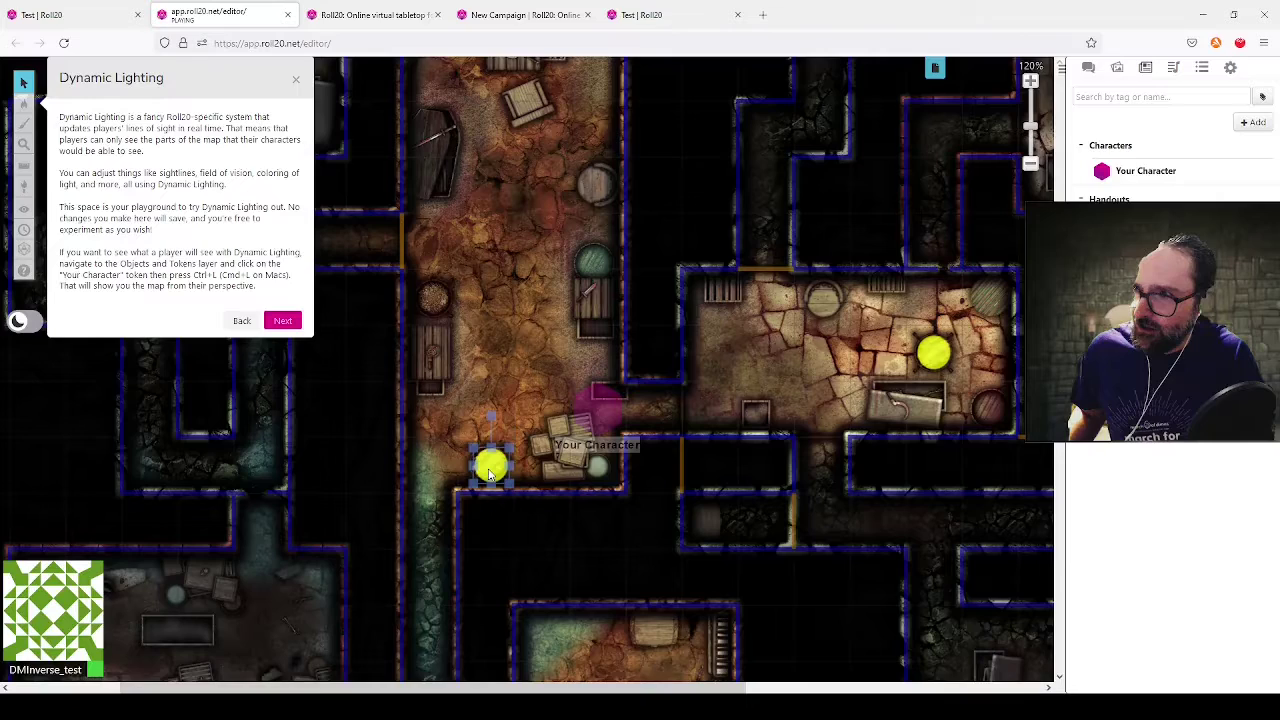
double_click(490, 474)
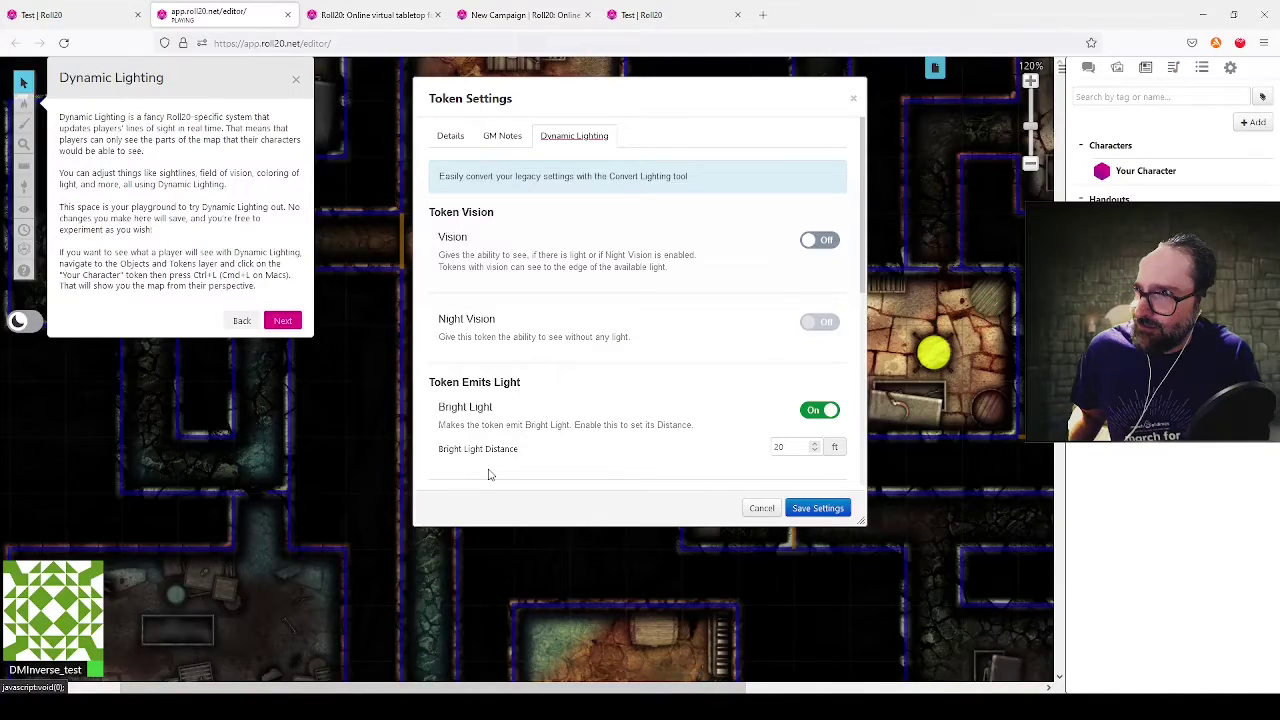
scroll(671, 194, "down", 3)
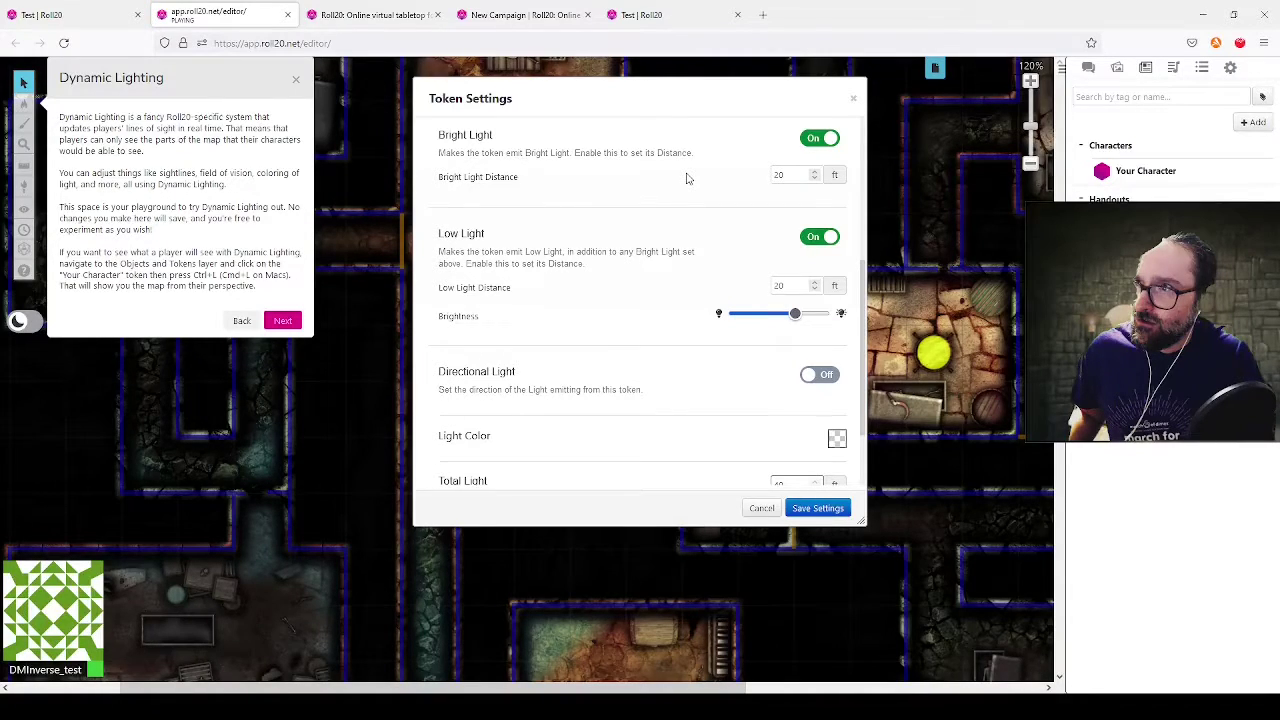
scroll(686, 178, "up", 2)
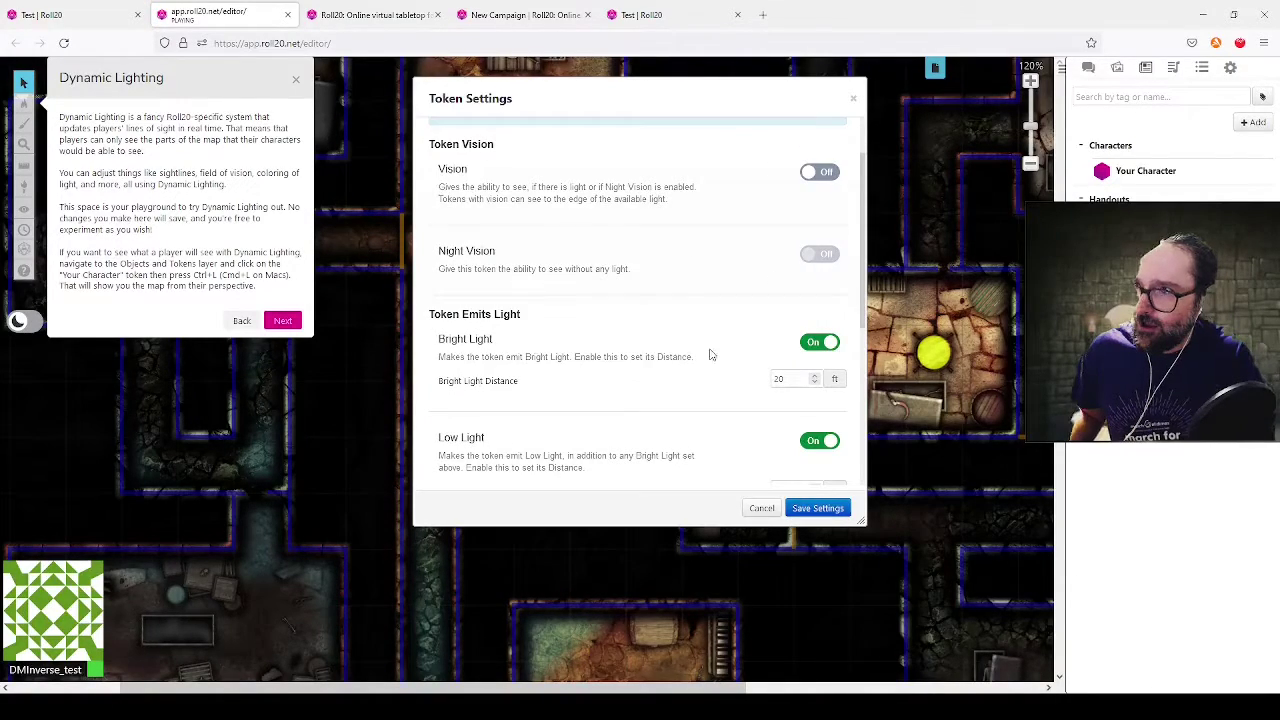
scroll(790, 378, "down", 1)
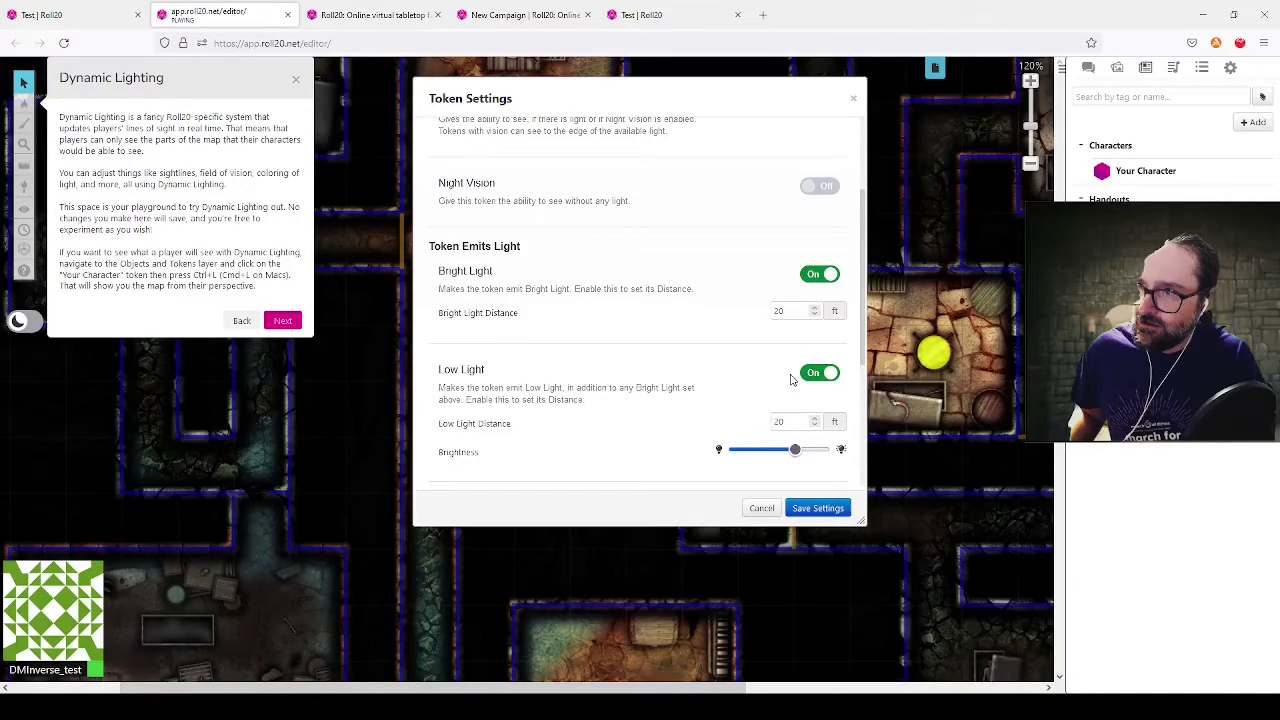
scroll(790, 378, "down", 1)
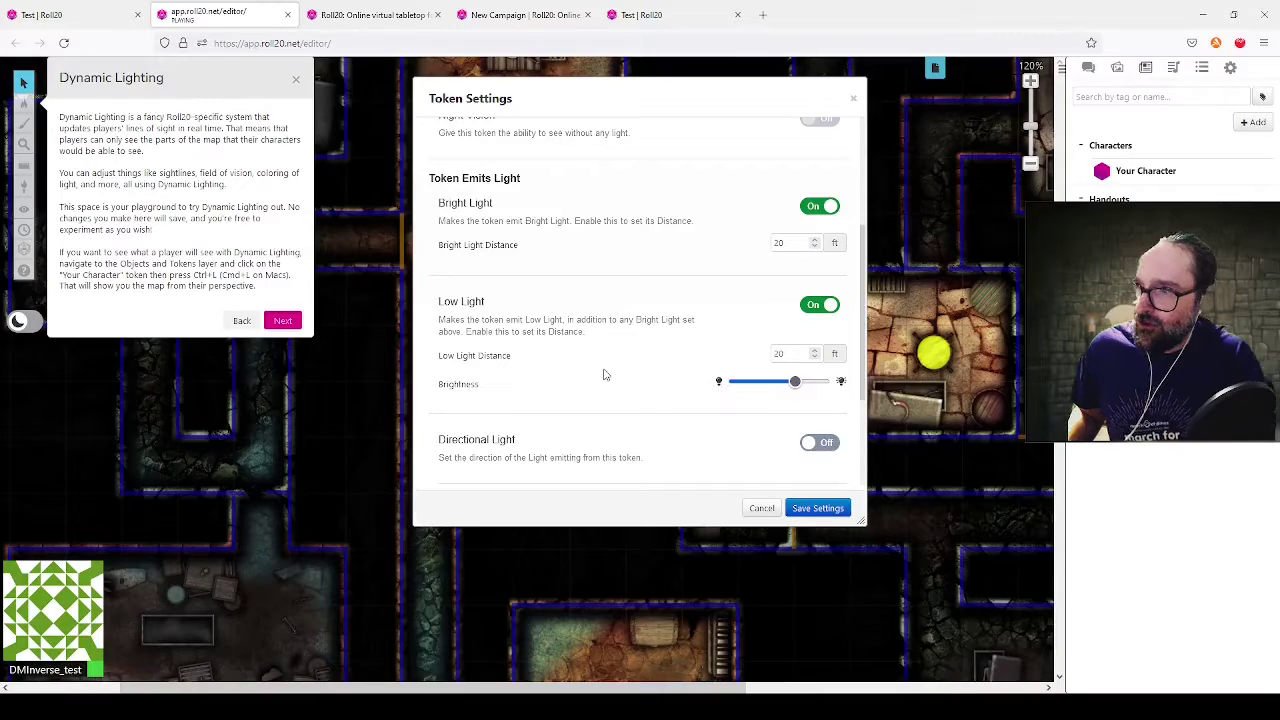
scroll(604, 375, "down", 1)
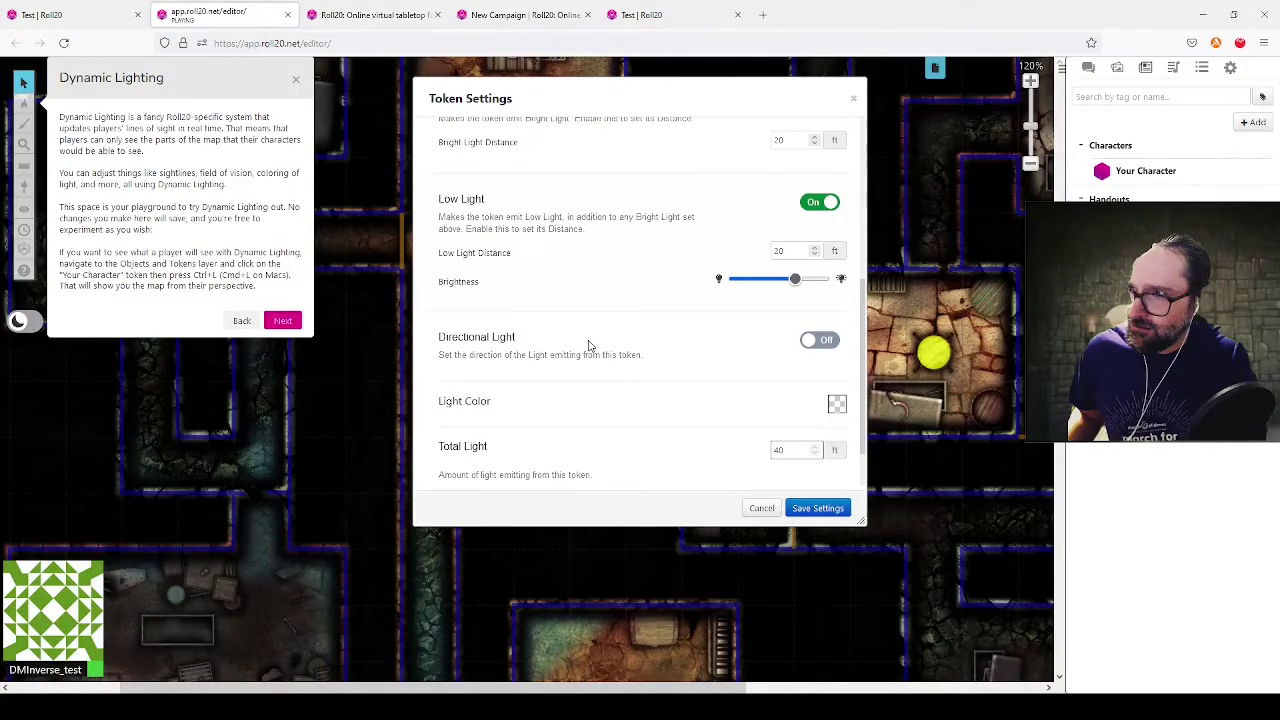
scroll(590, 345, "up", 1)
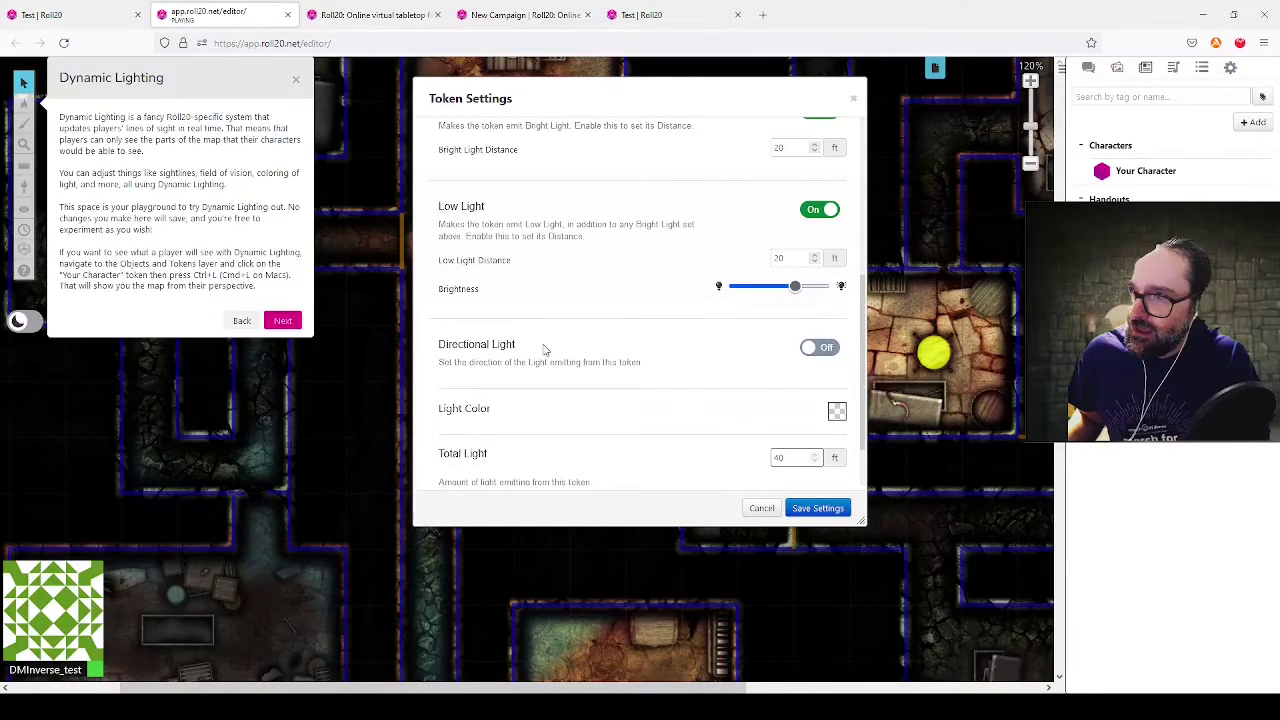
scroll(613, 336, "down", 1)
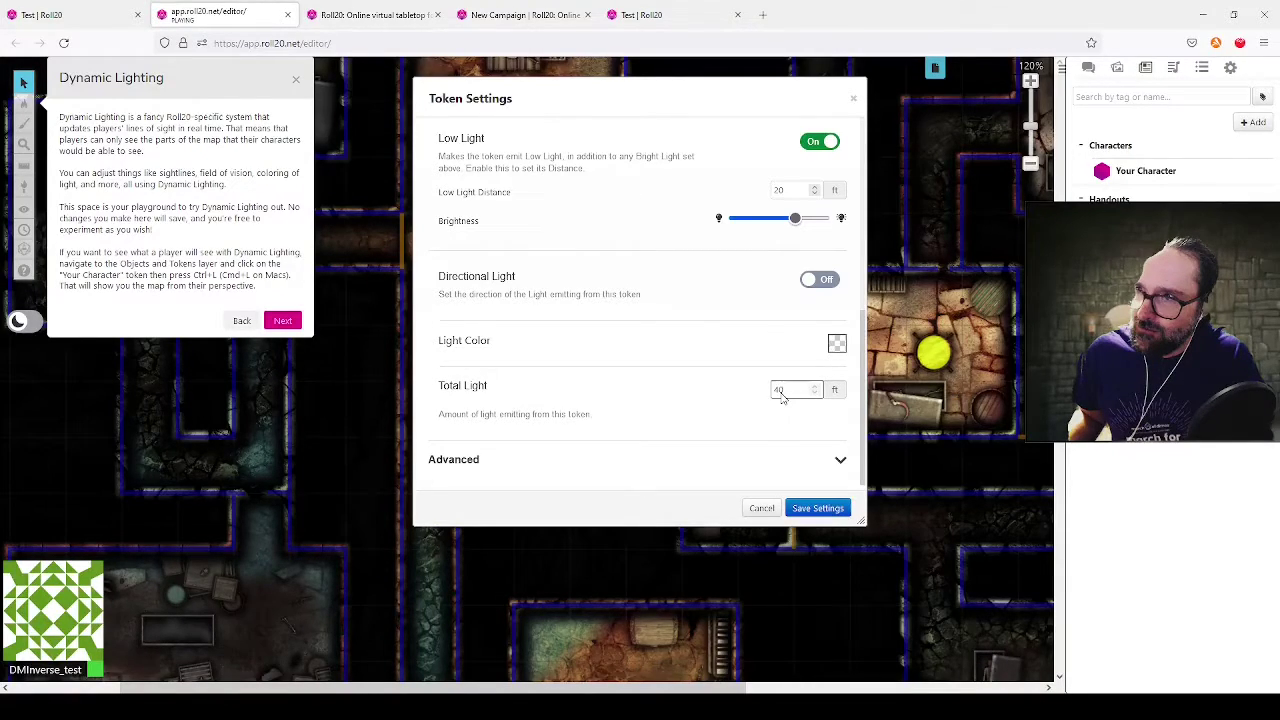
Step: Close the torch's token settings, switch to the Objects & Tokens layer and preview the map from the Your Character token's perspective
key("Return")
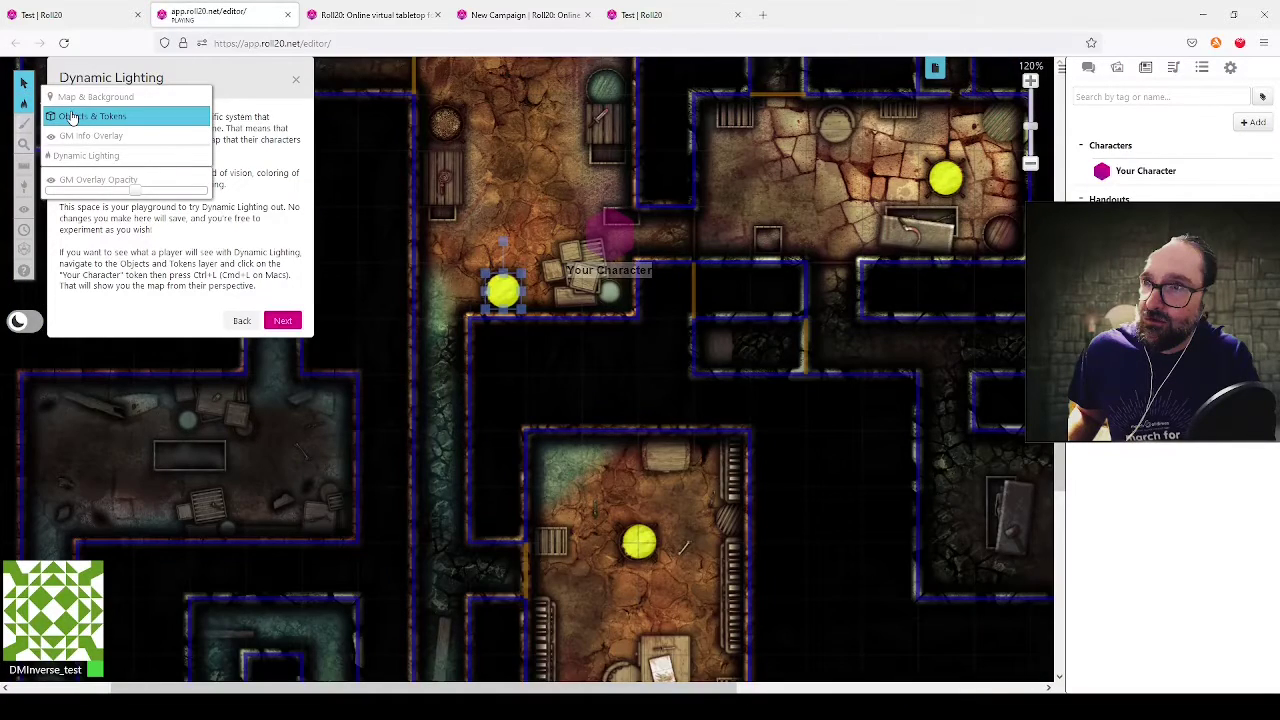
left_click(74, 116)
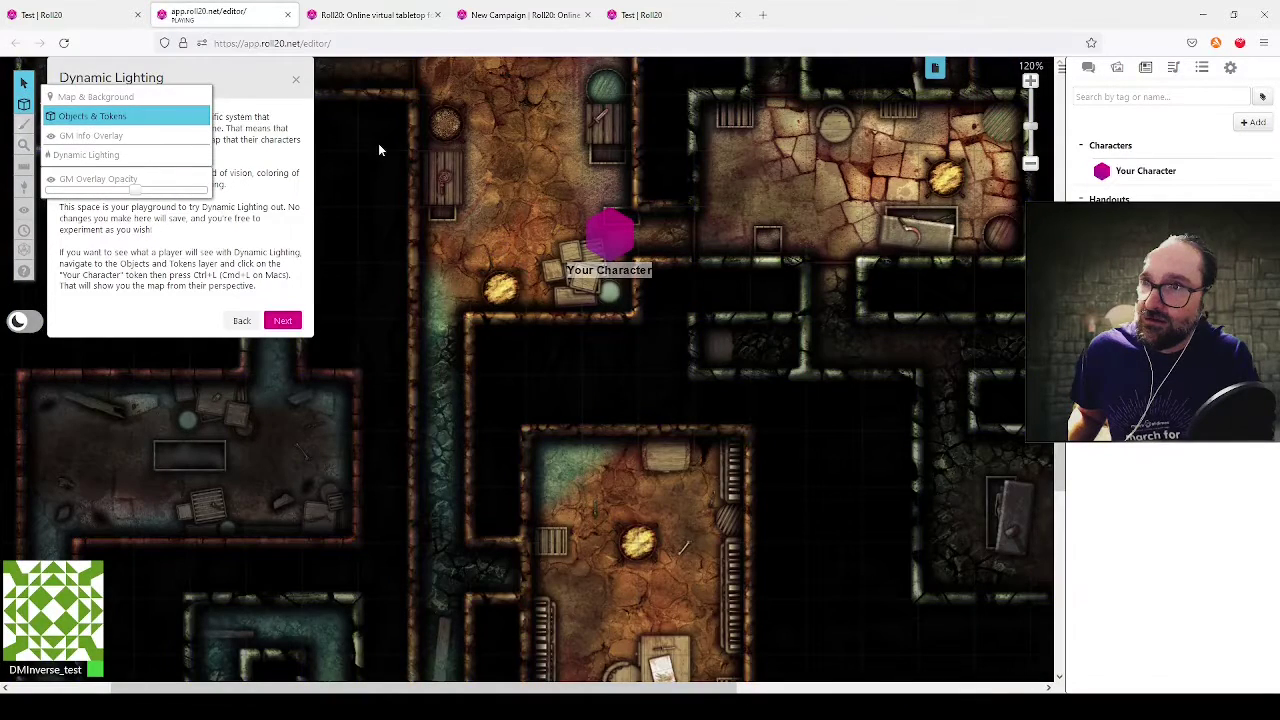
left_click(604, 236)
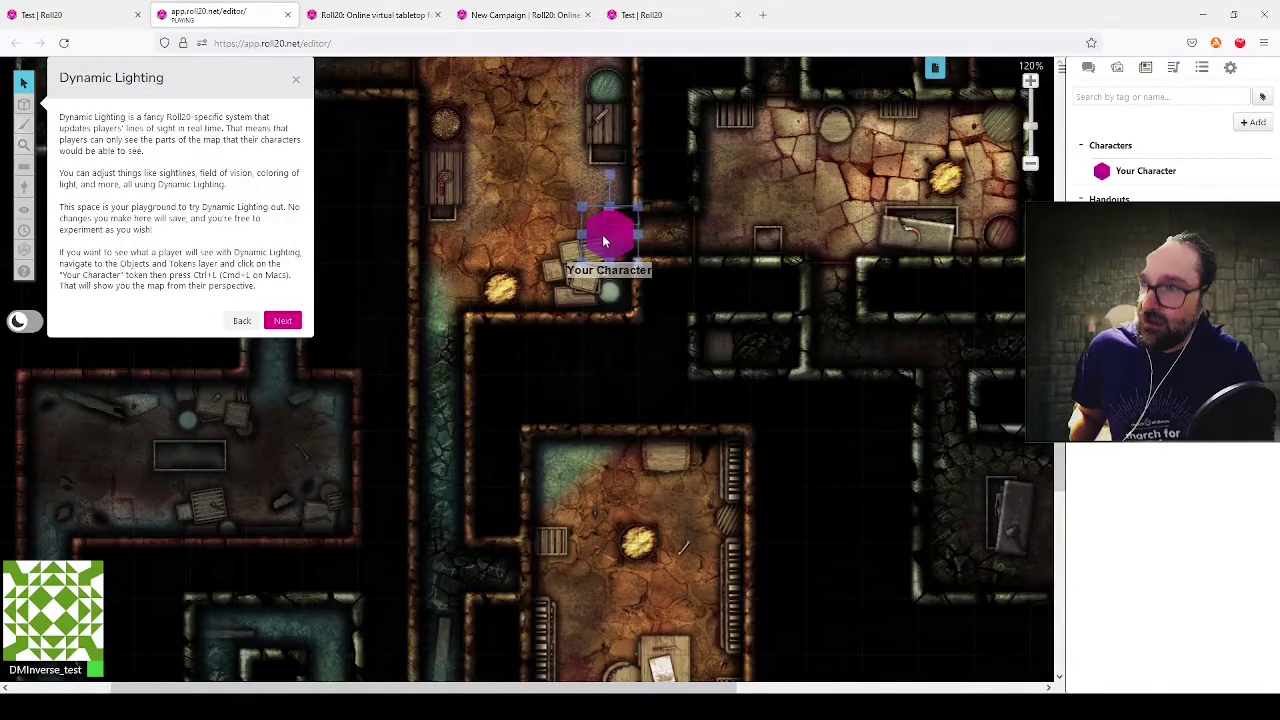
key("ctrl+l")
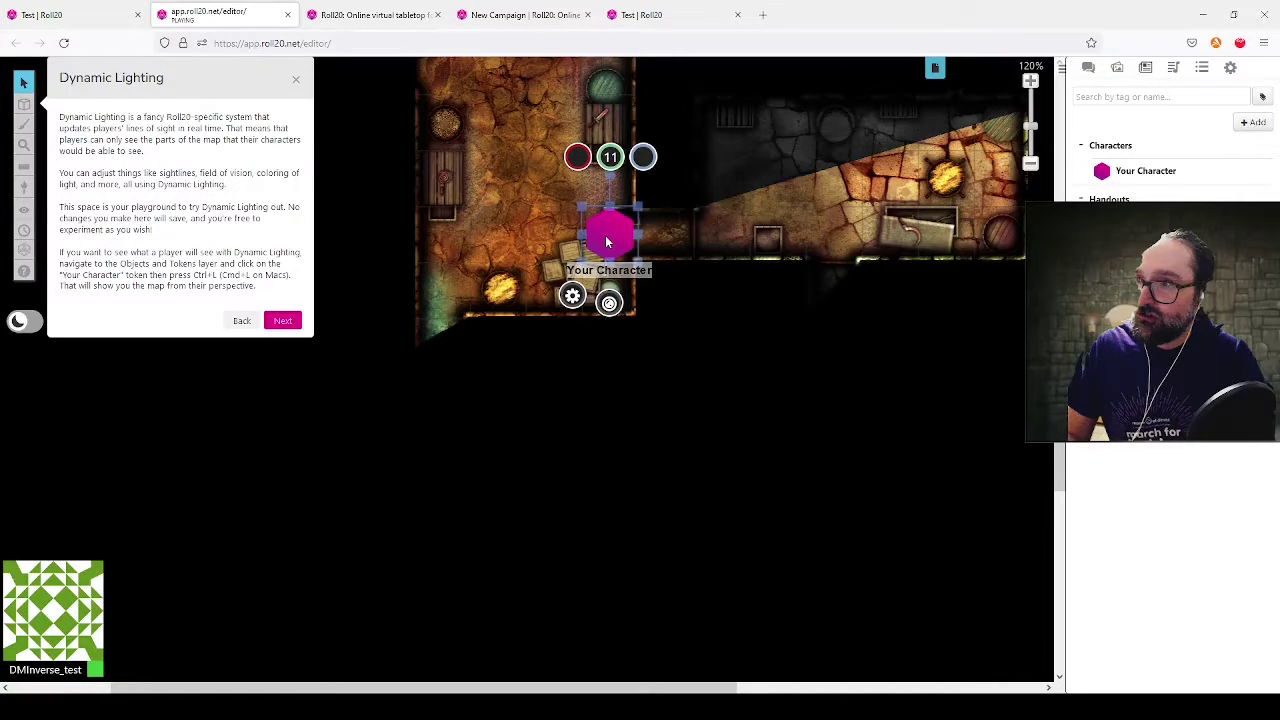
Step: Move the Your Character token three squares west and view what it sees of the lit room to the north
key("Left")
key("Left")
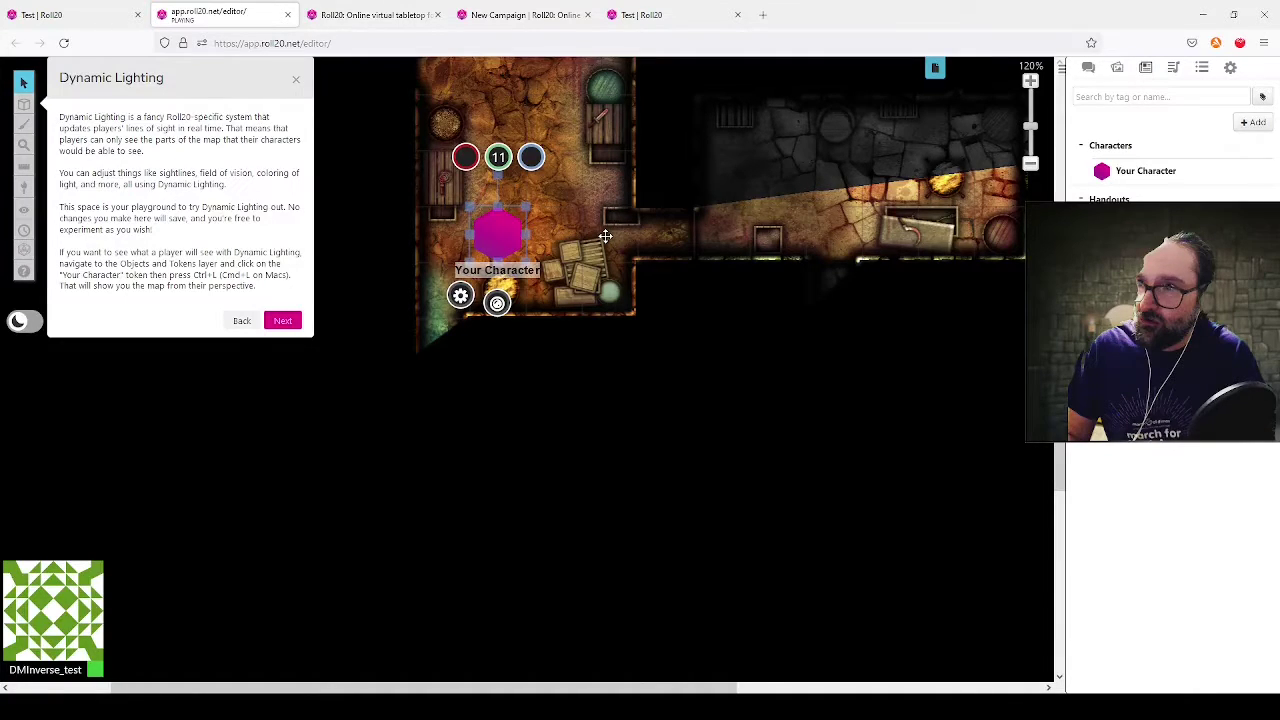
key("Left")
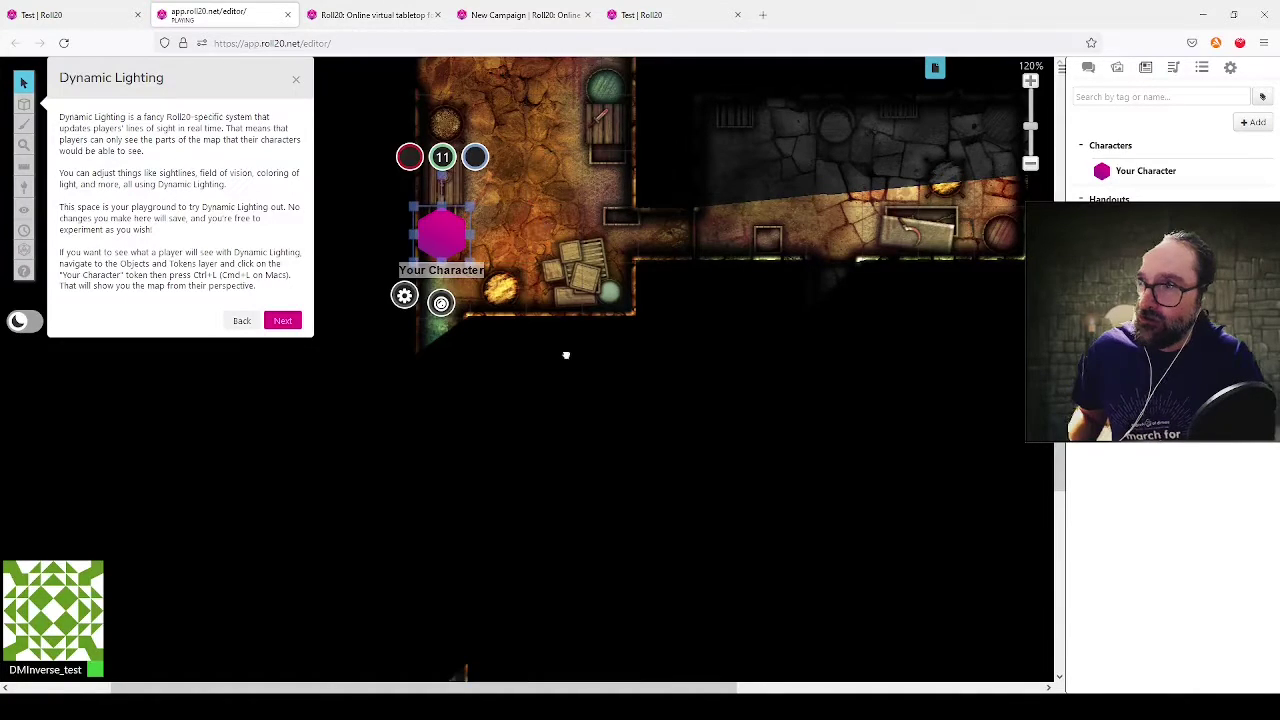
scroll(566, 355, "up", 5)
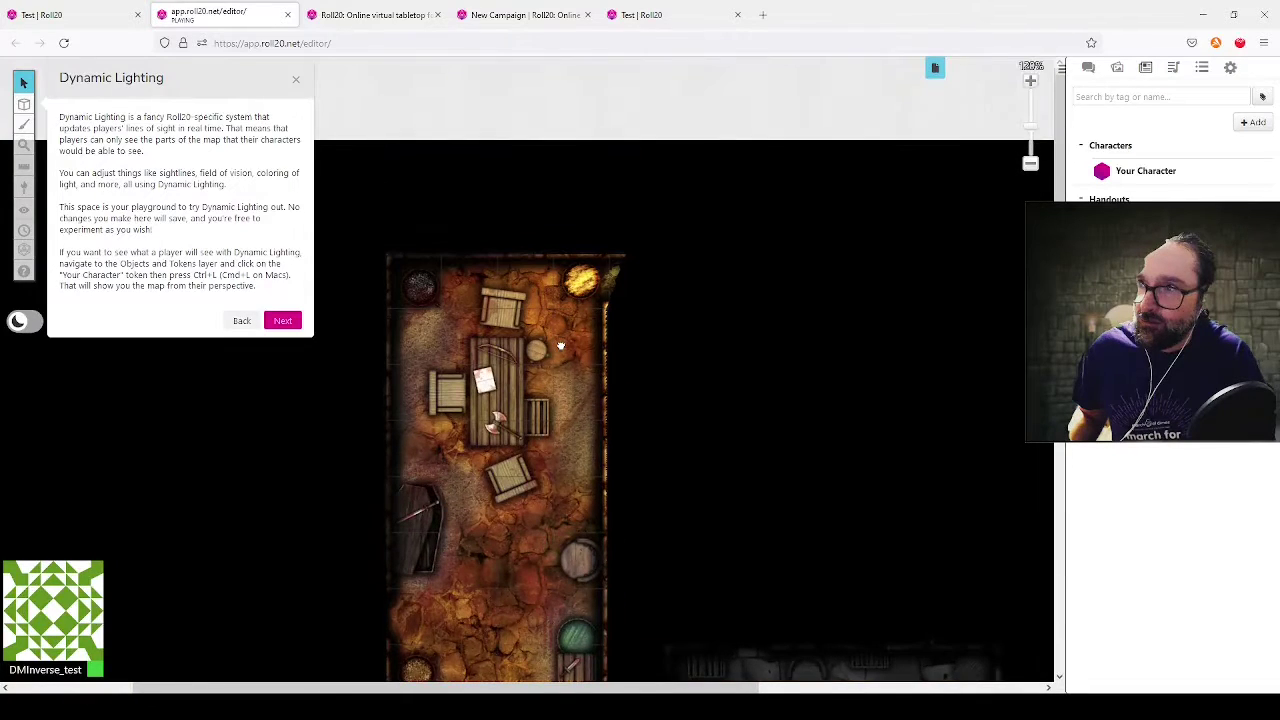
scroll(561, 345, "down", 3)
Step: Measure the distance from the torch at the north end of the room to the Your Character token
mouse_move(25, 170)
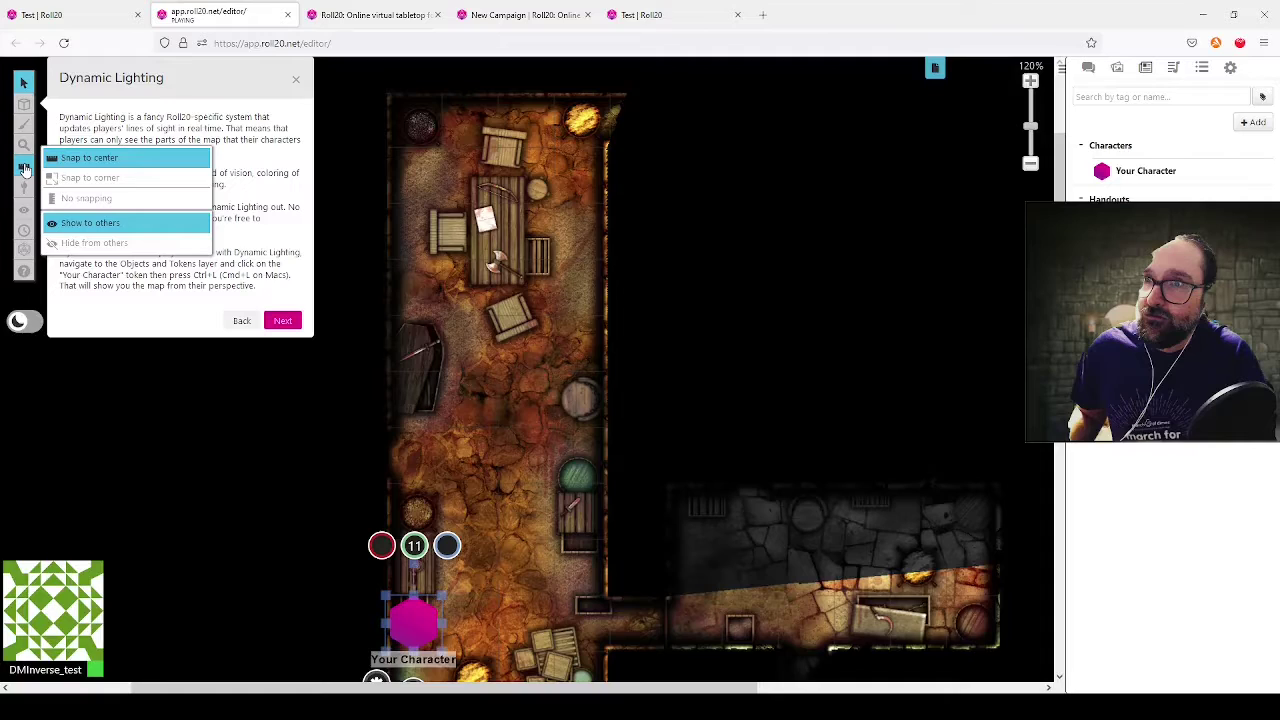
left_click(25, 167)
left_click_drag(580, 120, 425, 672)
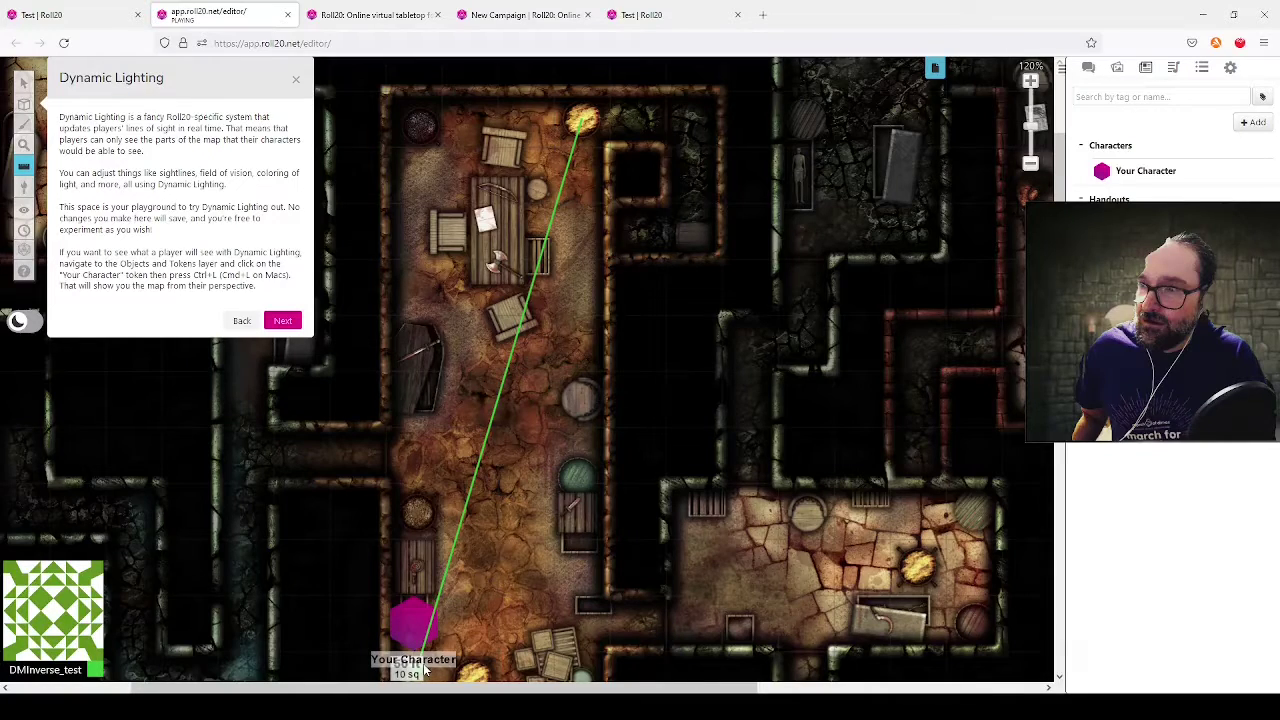
left_click_drag(425, 672, 474, 590)
Step: Preview the Your Character token's line of sight again and examine the torch-lit room at the south end of the corridor
scroll(497, 511, "down", 3)
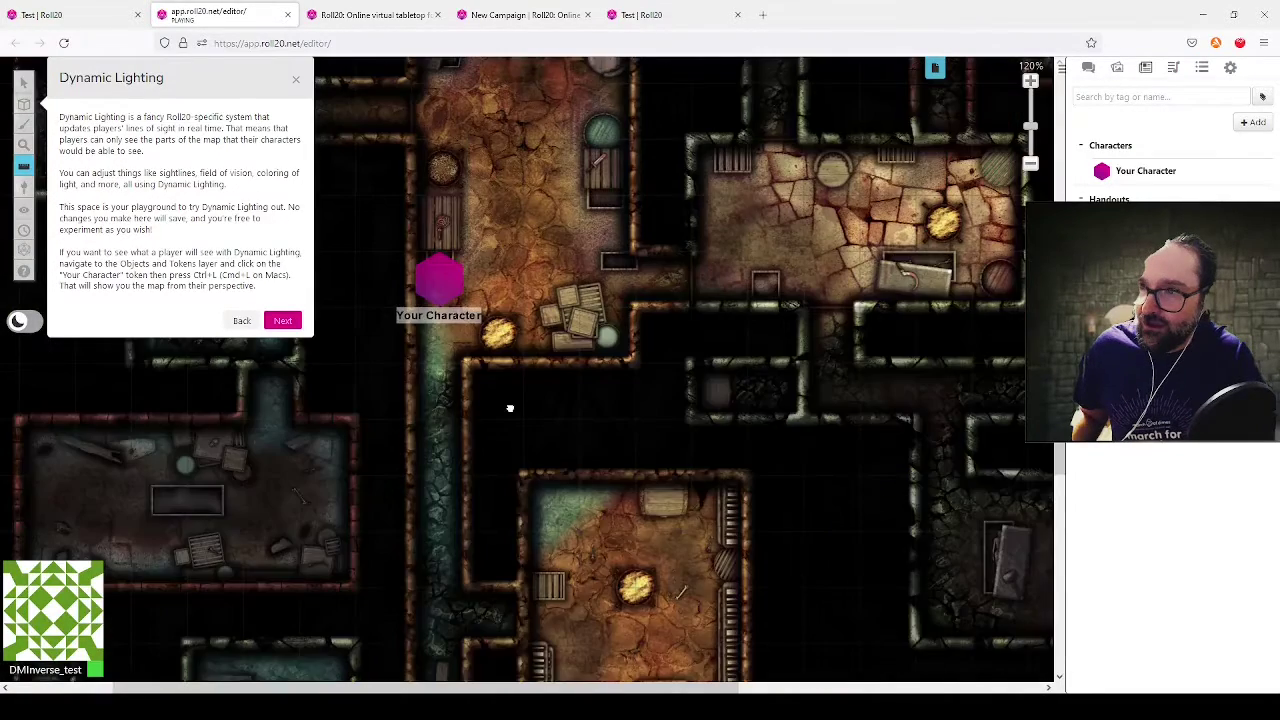
scroll(510, 408, "down", 1)
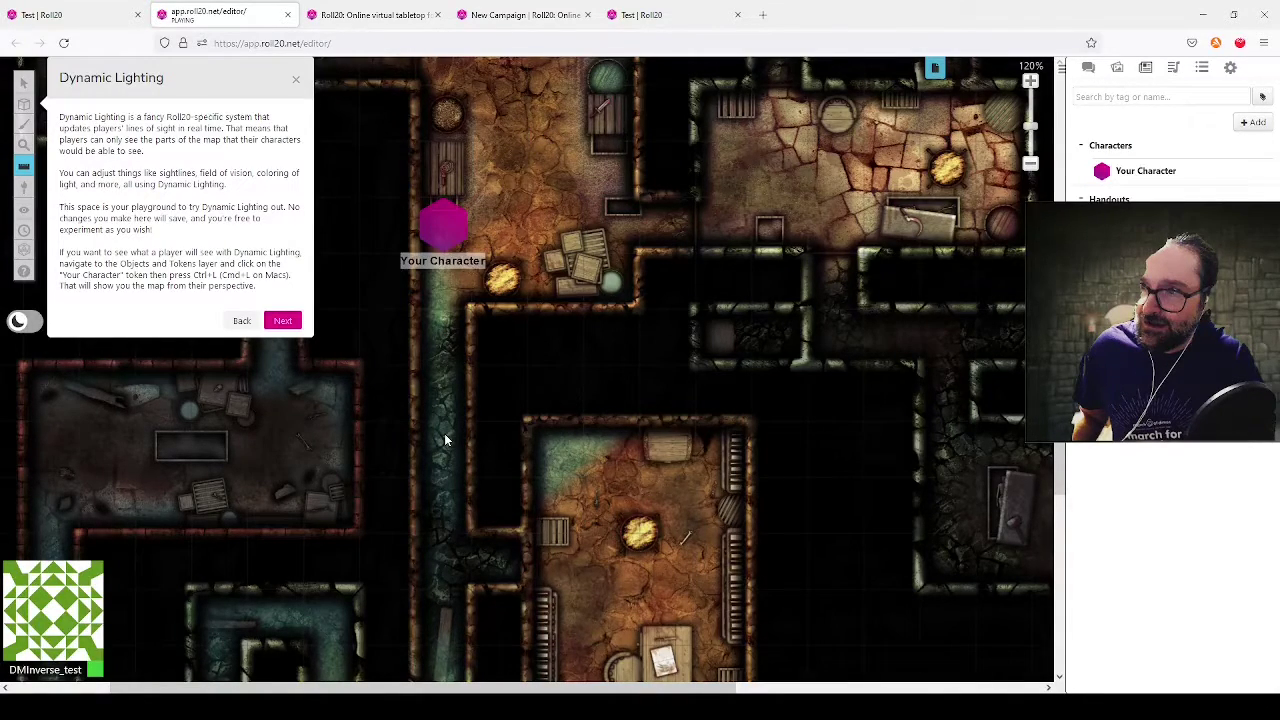
scroll(444, 440, "down", 3)
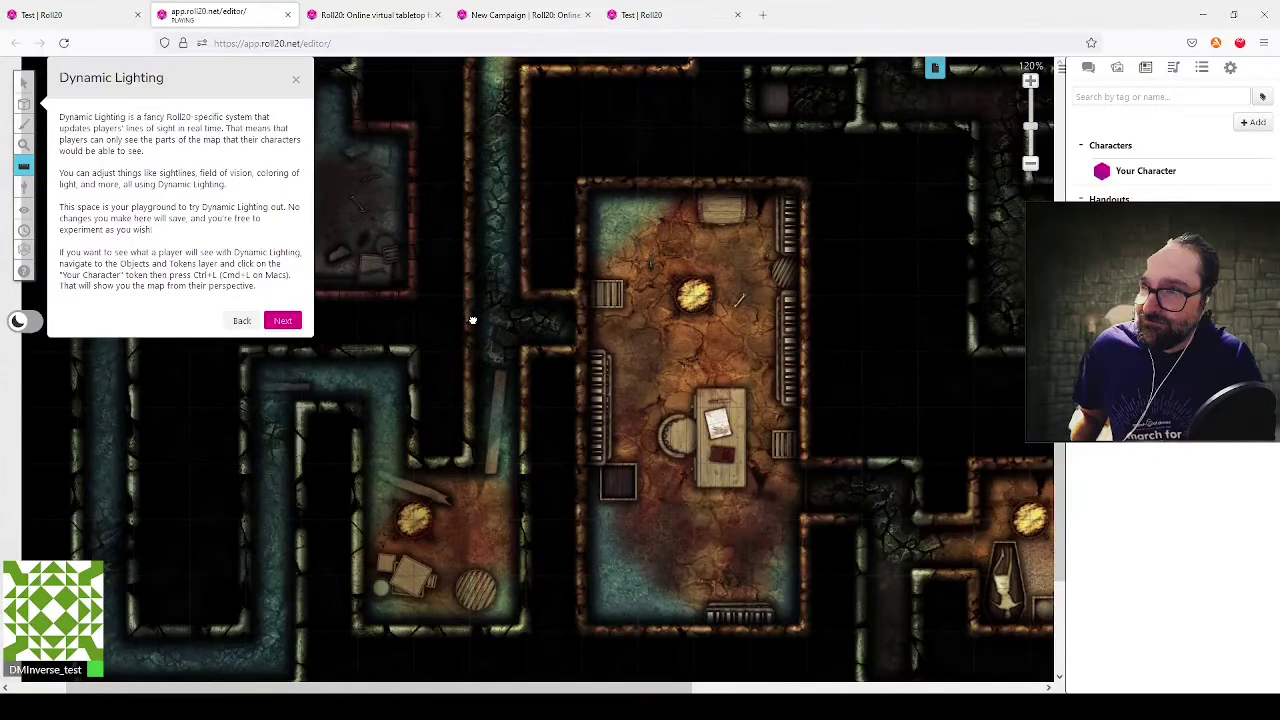
scroll(480, 280, "up", 3)
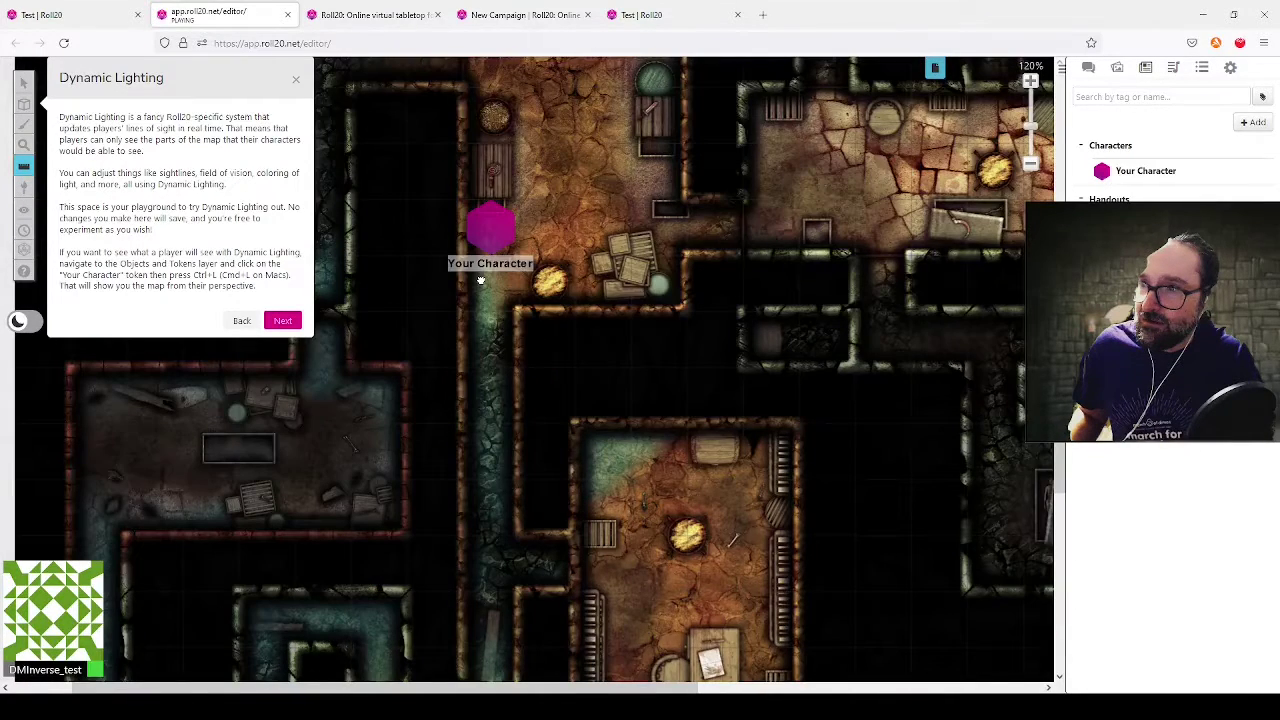
scroll(486, 454, "down", 4)
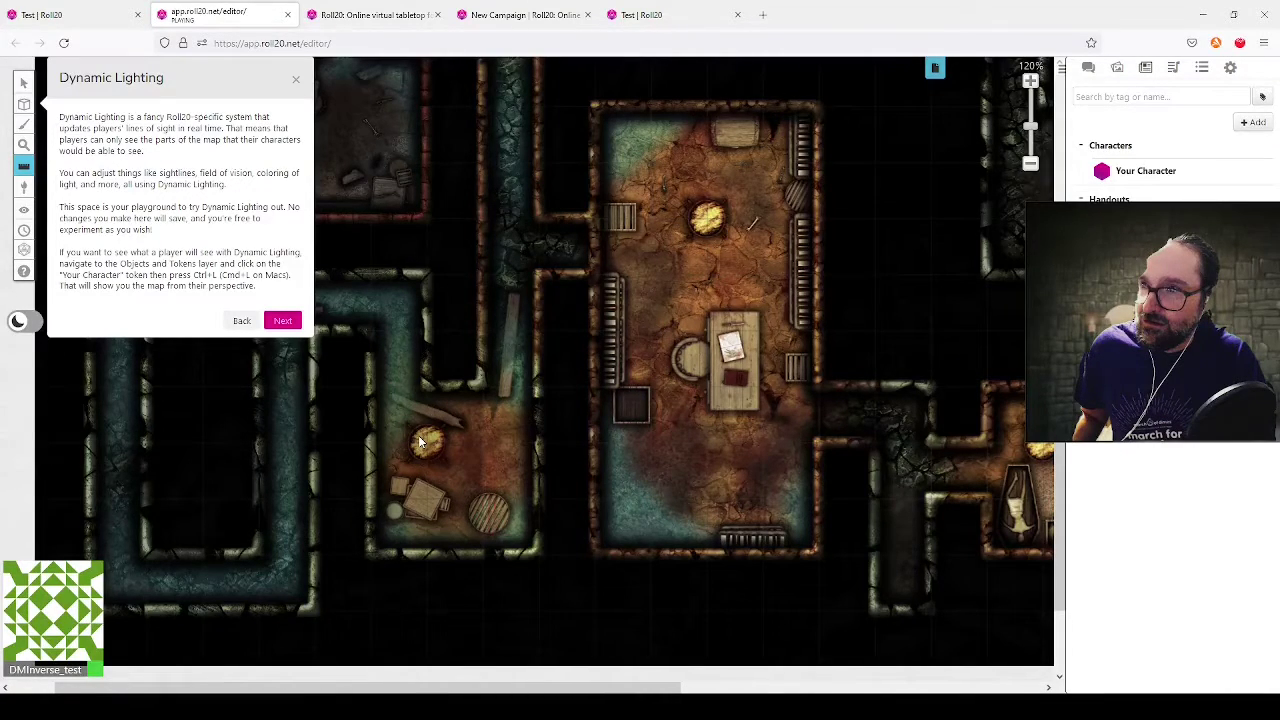
scroll(420, 440, "up", 3)
mouse_move(24, 85)
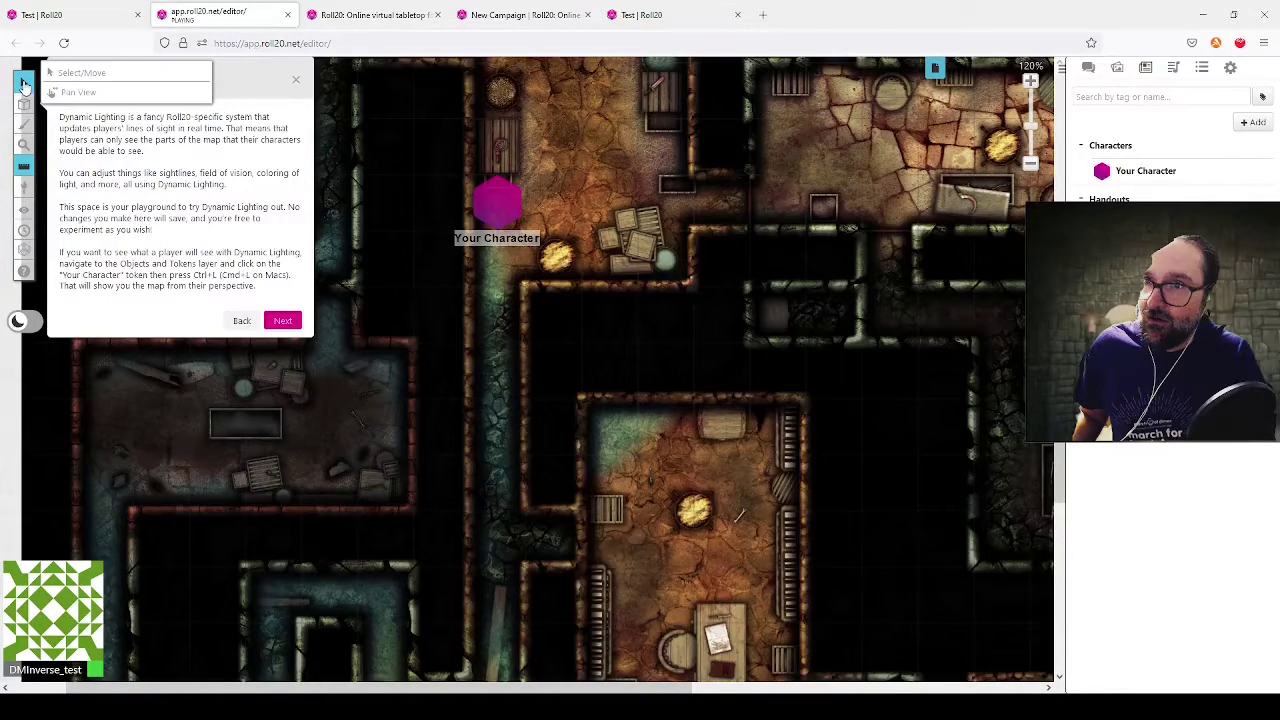
left_click(497, 200)
key("ctrl+l")
scroll(591, 335, "down", 2)
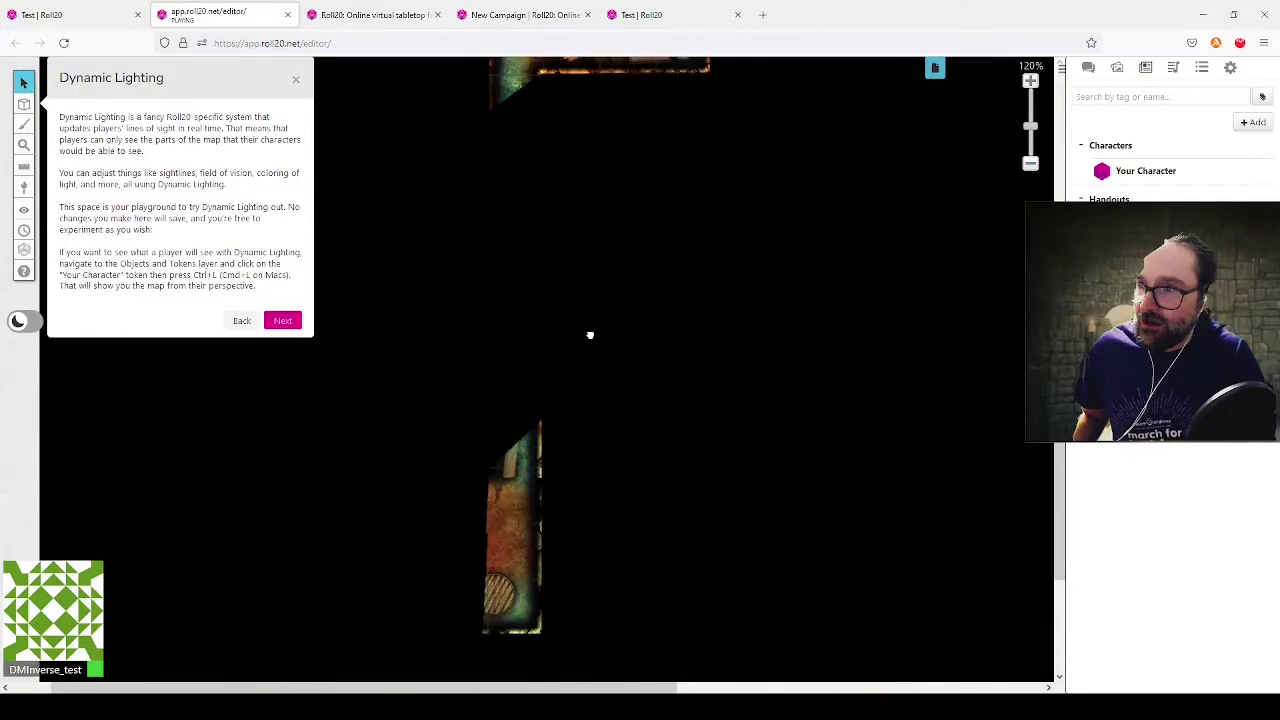
left_click_drag(590, 335, 590, 332)
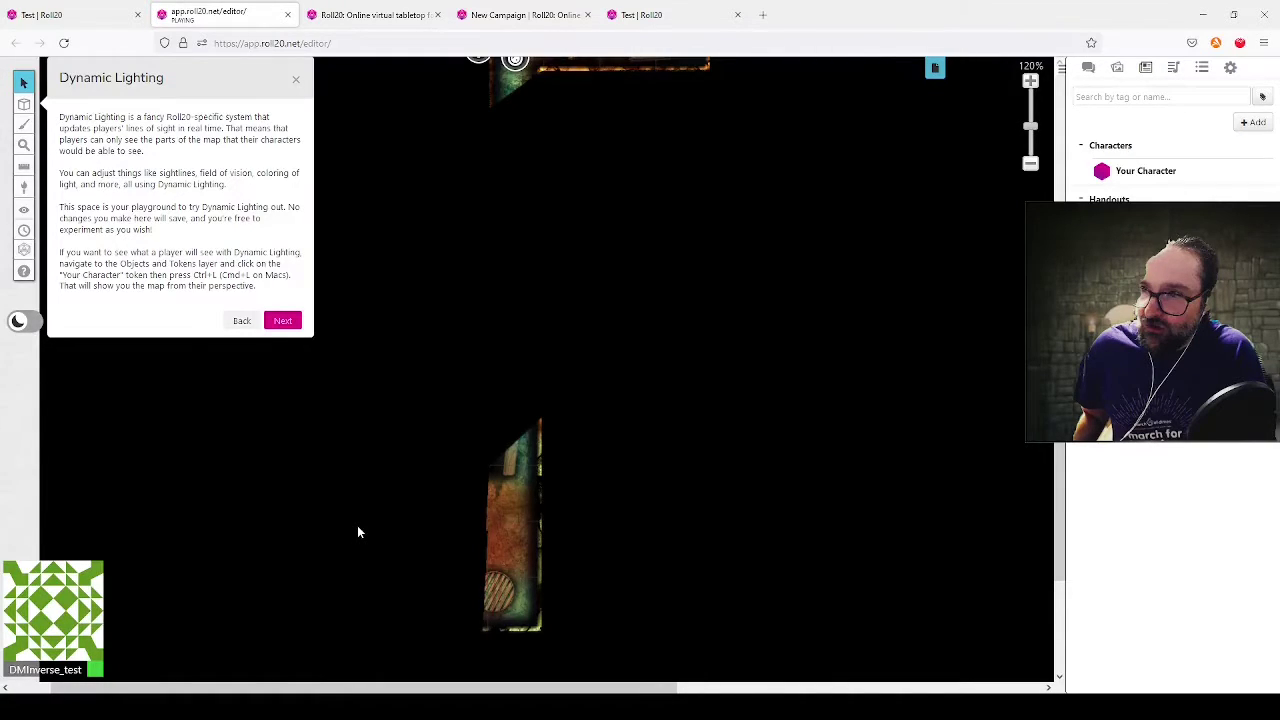
scroll(578, 183, "up", 3)
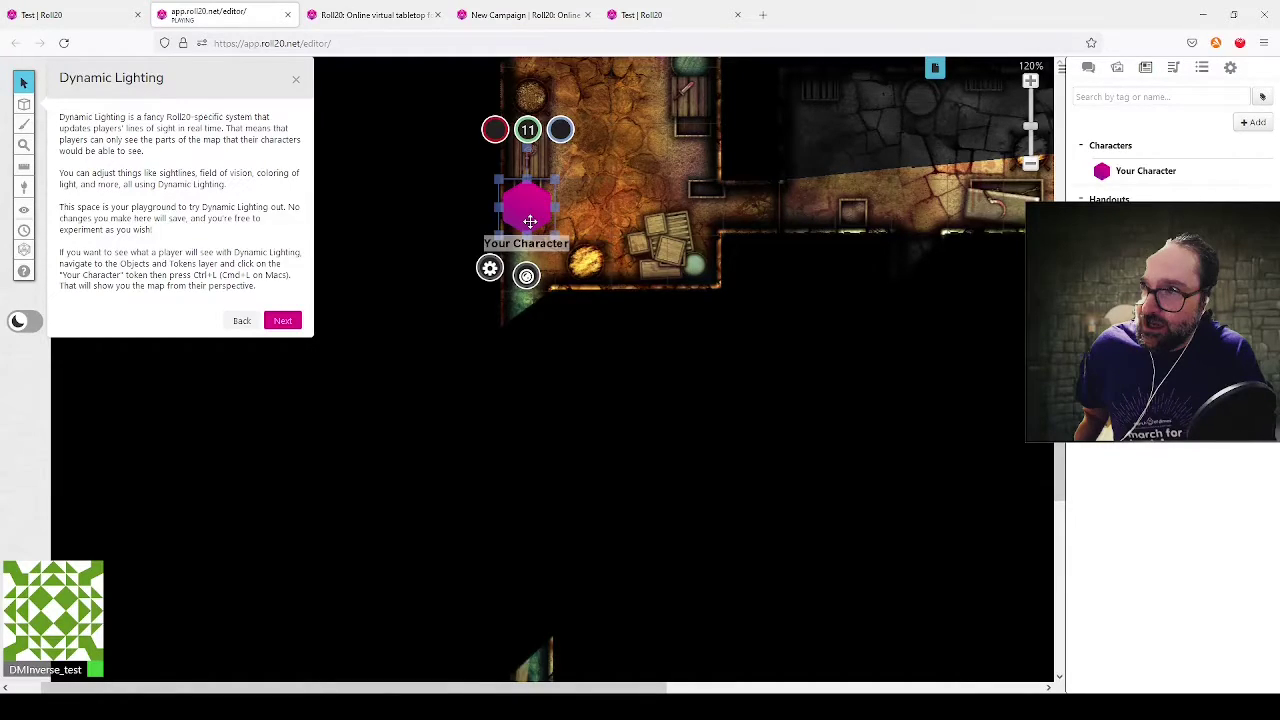
Step: Move the Your Character token eight squares south down the dark corridor, trying to pass sideways through its walls on the way
left_click_drag(530, 221, 574, 405)
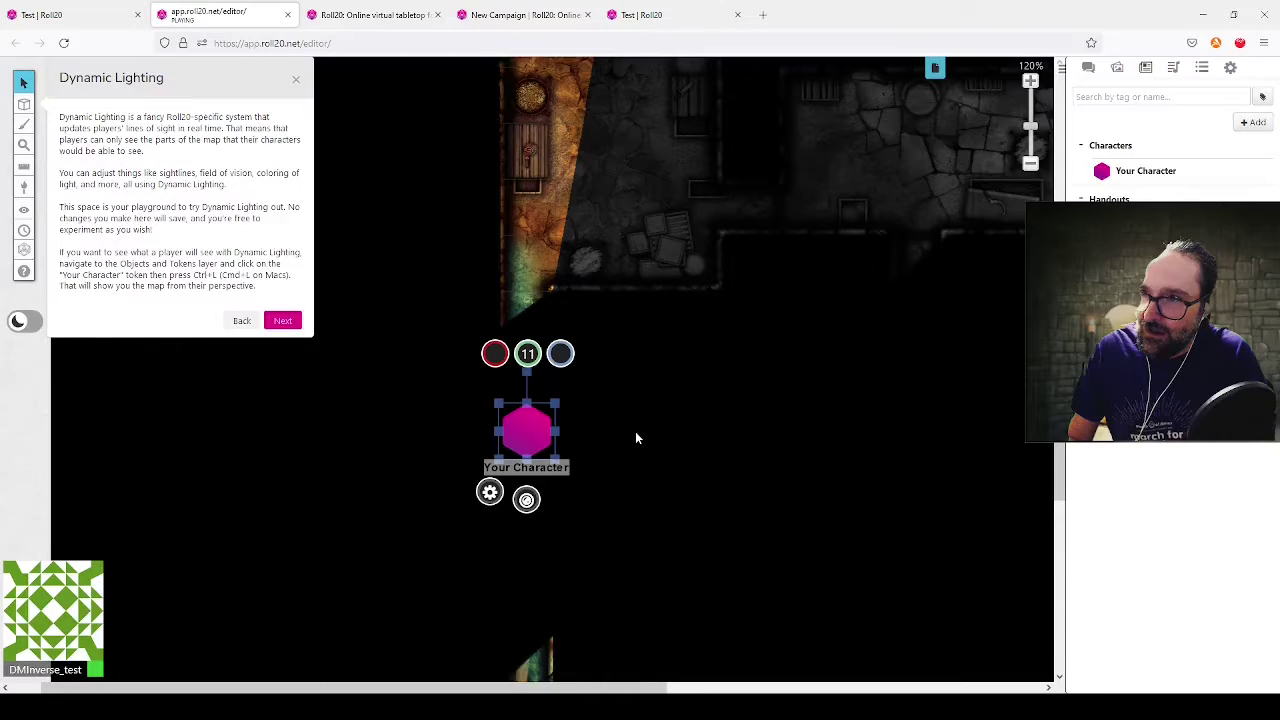
left_click_drag(523, 447, 415, 446)
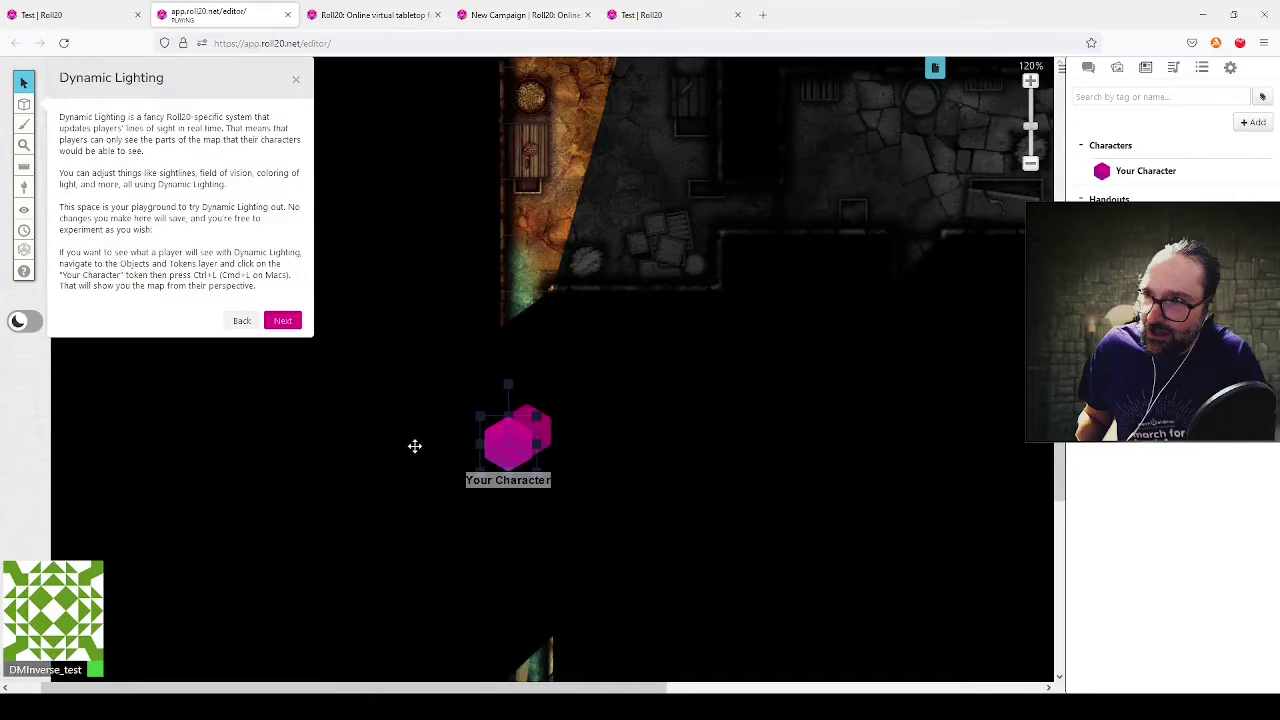
left_click_drag(415, 446, 740, 443)
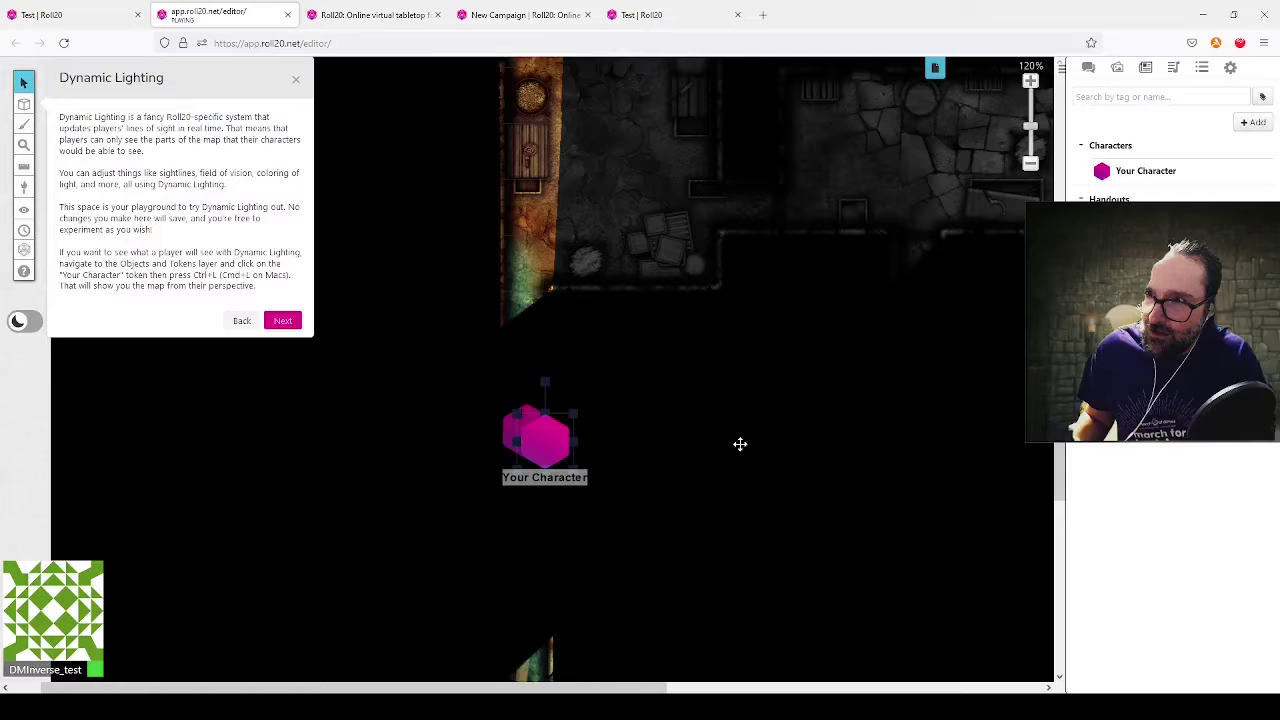
left_click_drag(740, 444, 527, 543)
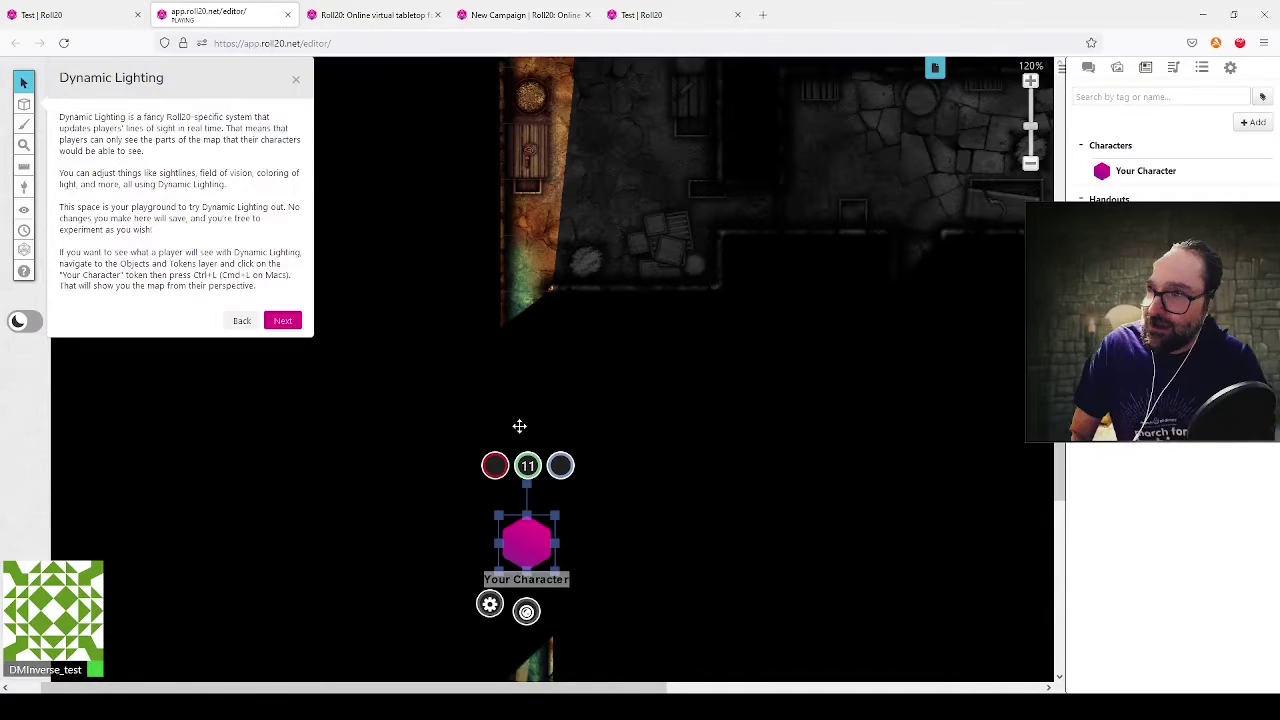
key("Down")
key("Down")
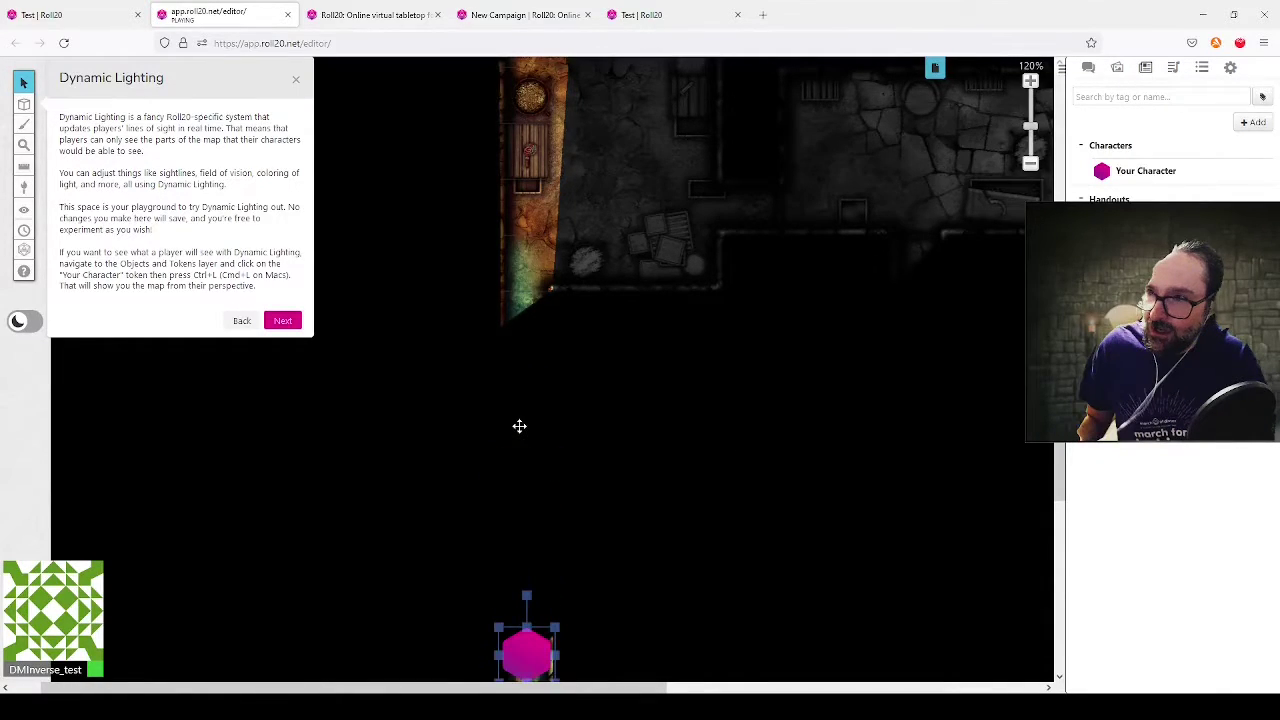
scroll(544, 290, "down", 5)
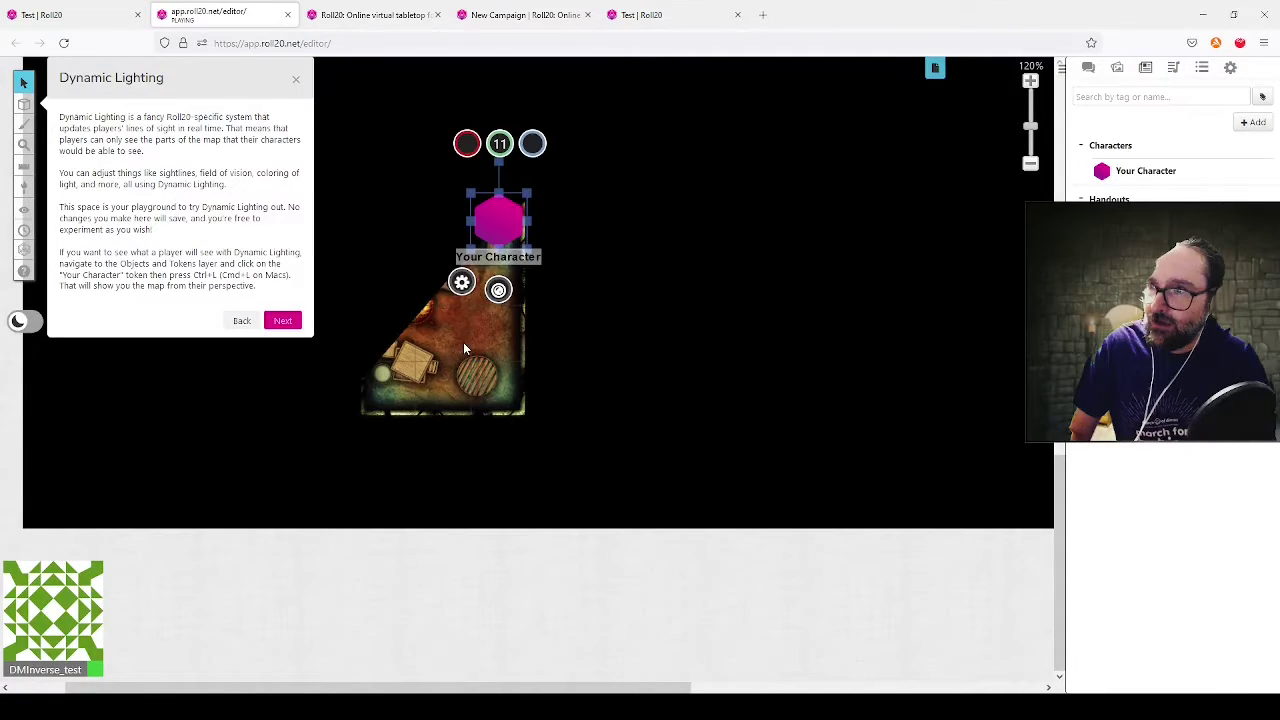
Step: Move the token through the small torch-lit room and up into the passage at its northwest corner, and end the line-of-sight preview
key("Left")
key("Left")
key("Down")
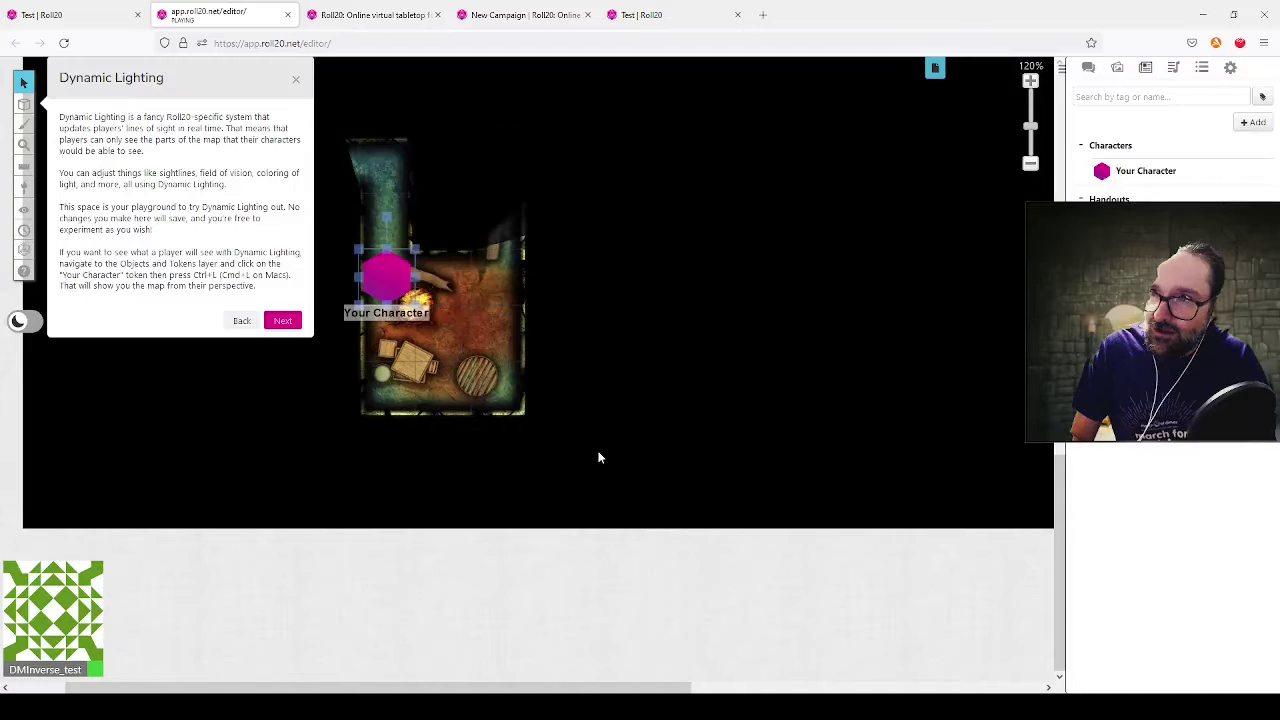
key("Up")
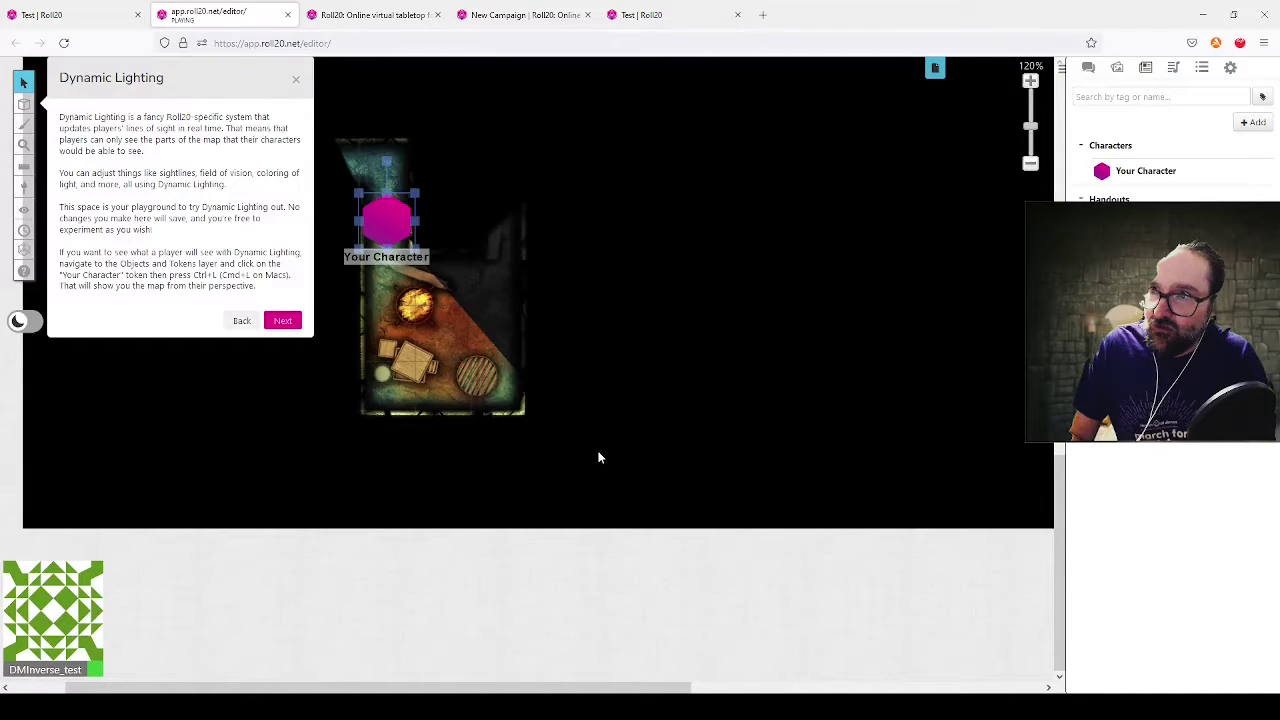
key("Up")
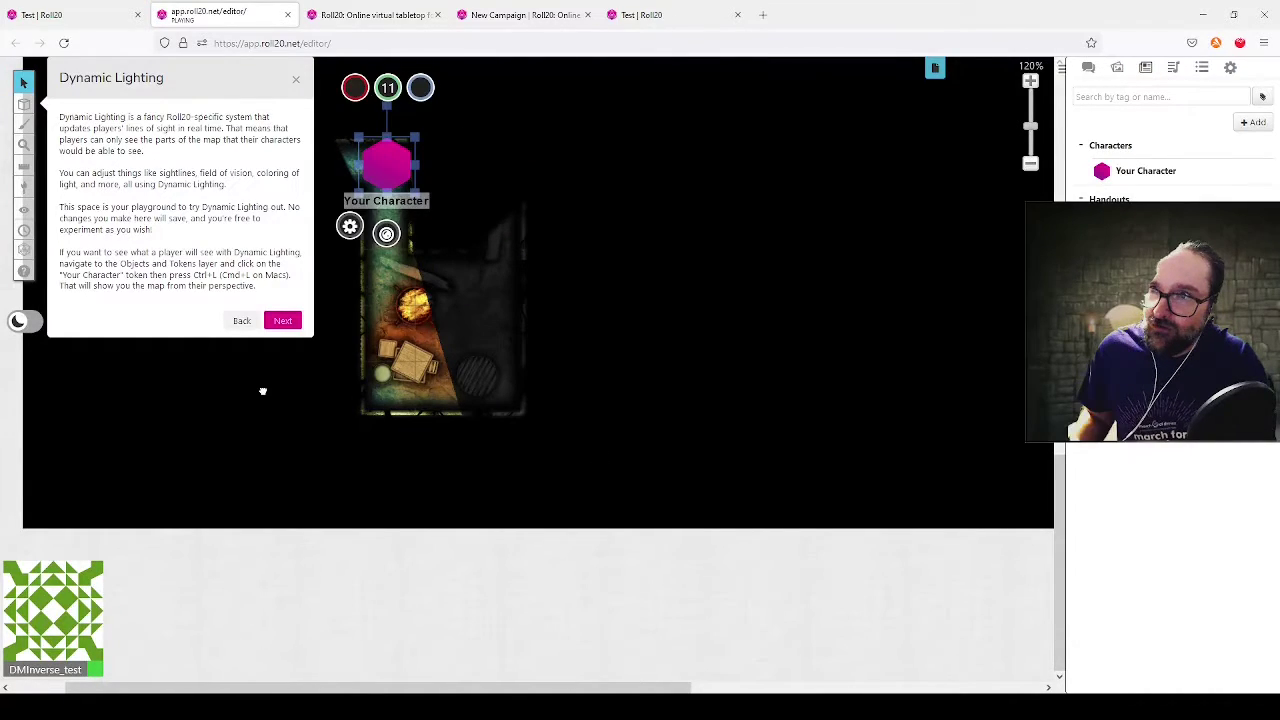
left_click_drag(325, 400, 396, 403)
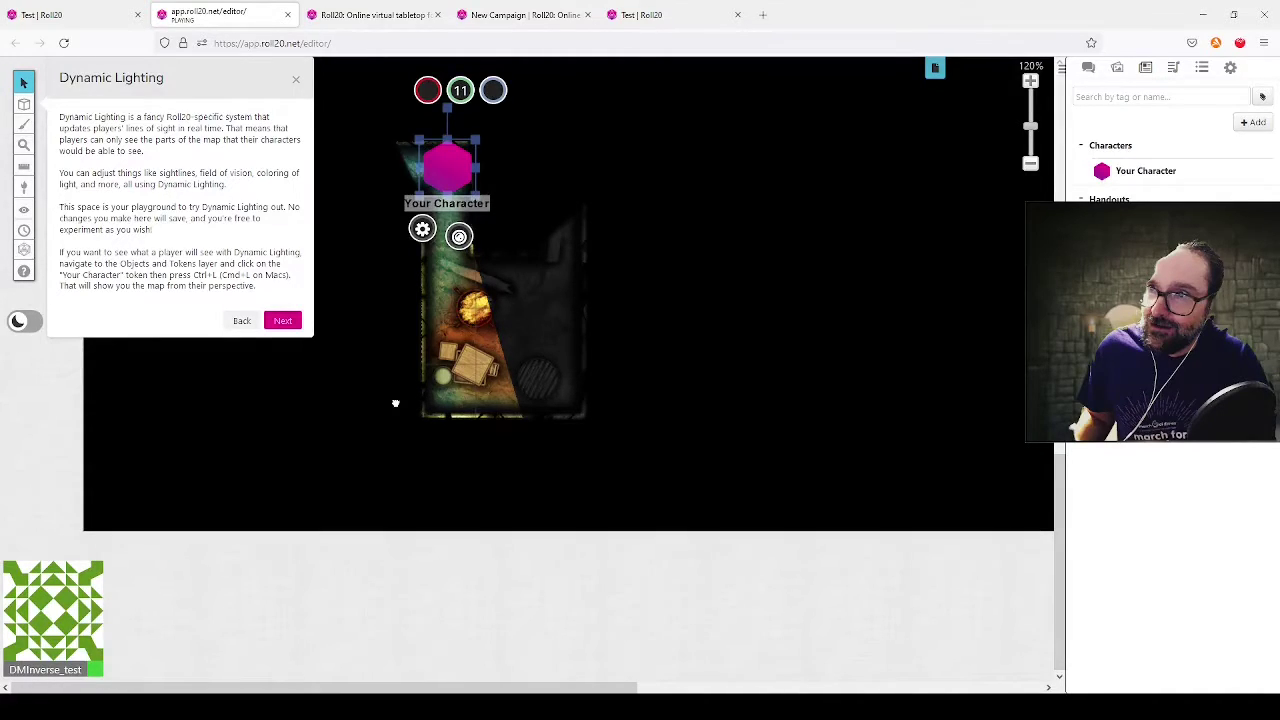
scroll(404, 250, "up", 2)
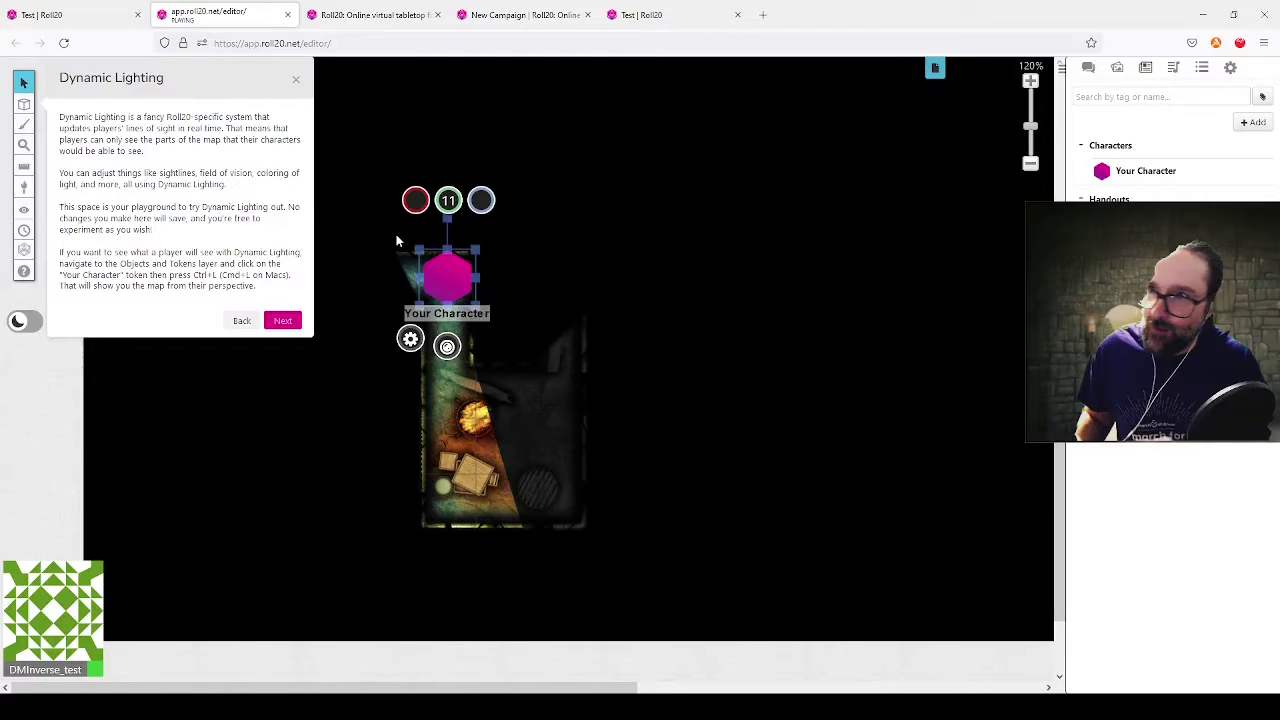
left_click(396, 241)
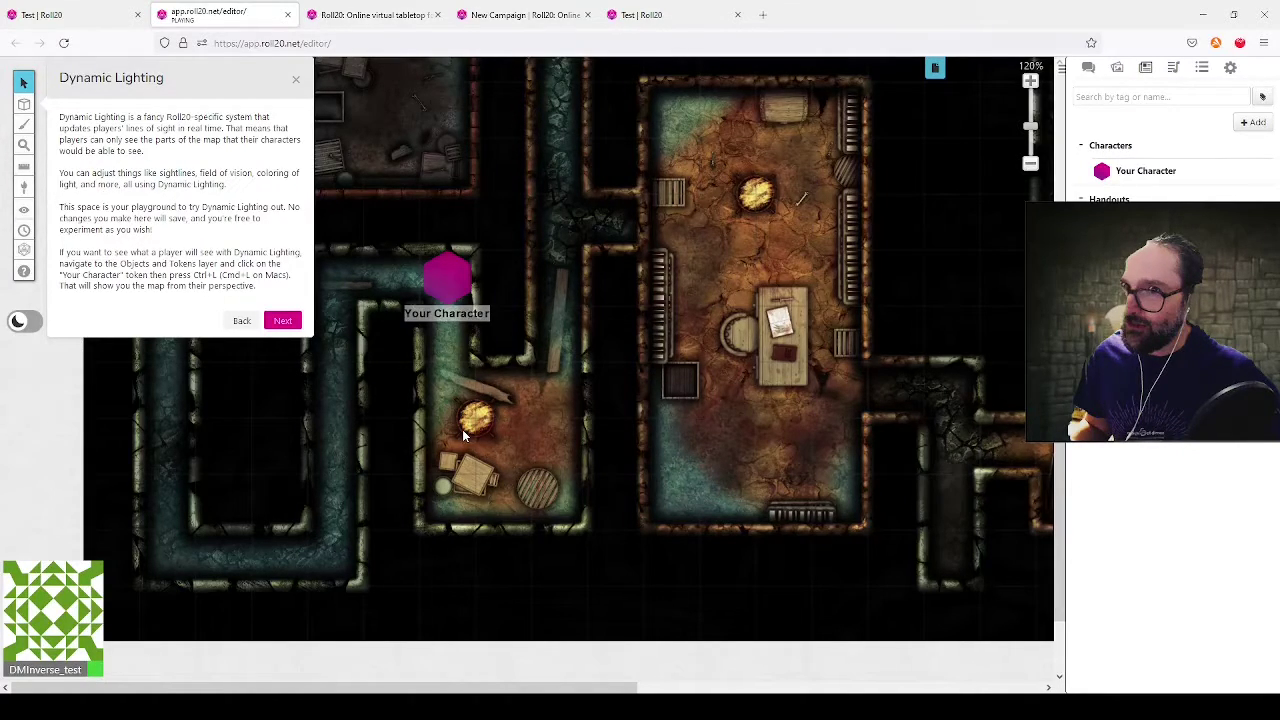
Step: Advance past the Dynamic Lighting page of the guided tour and finish the tour
left_click(282, 321)
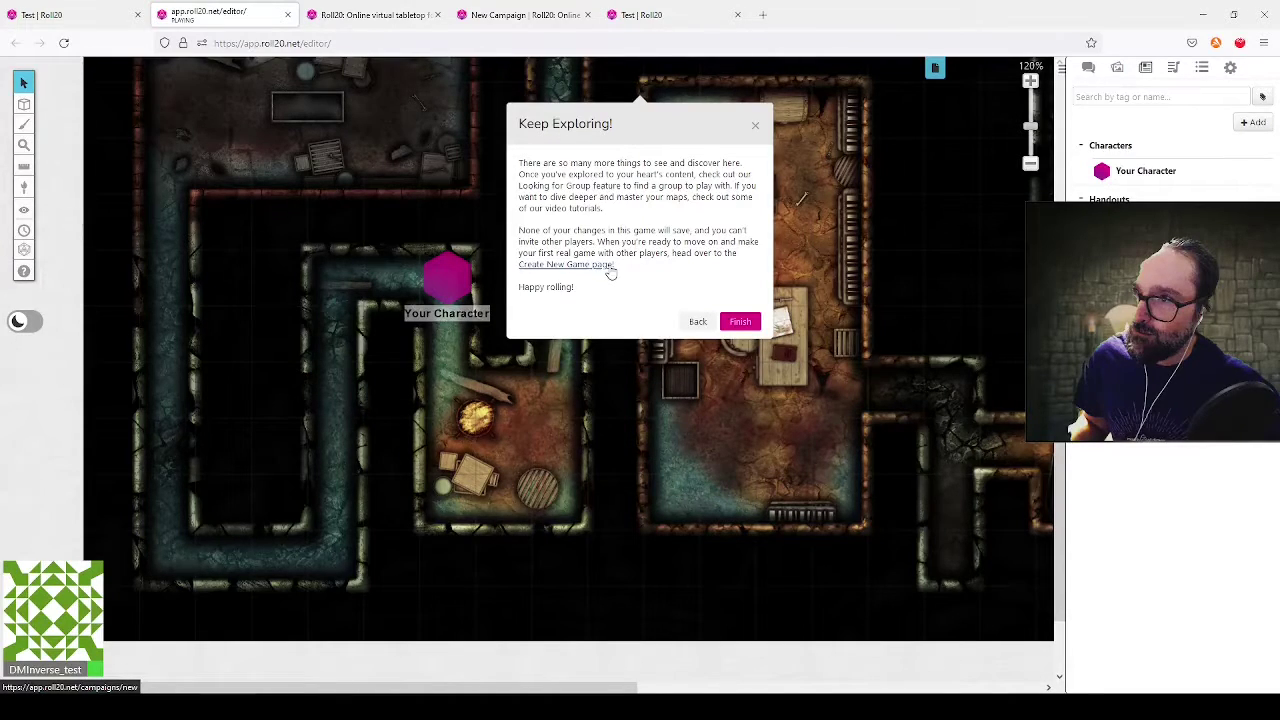
left_click(740, 321)
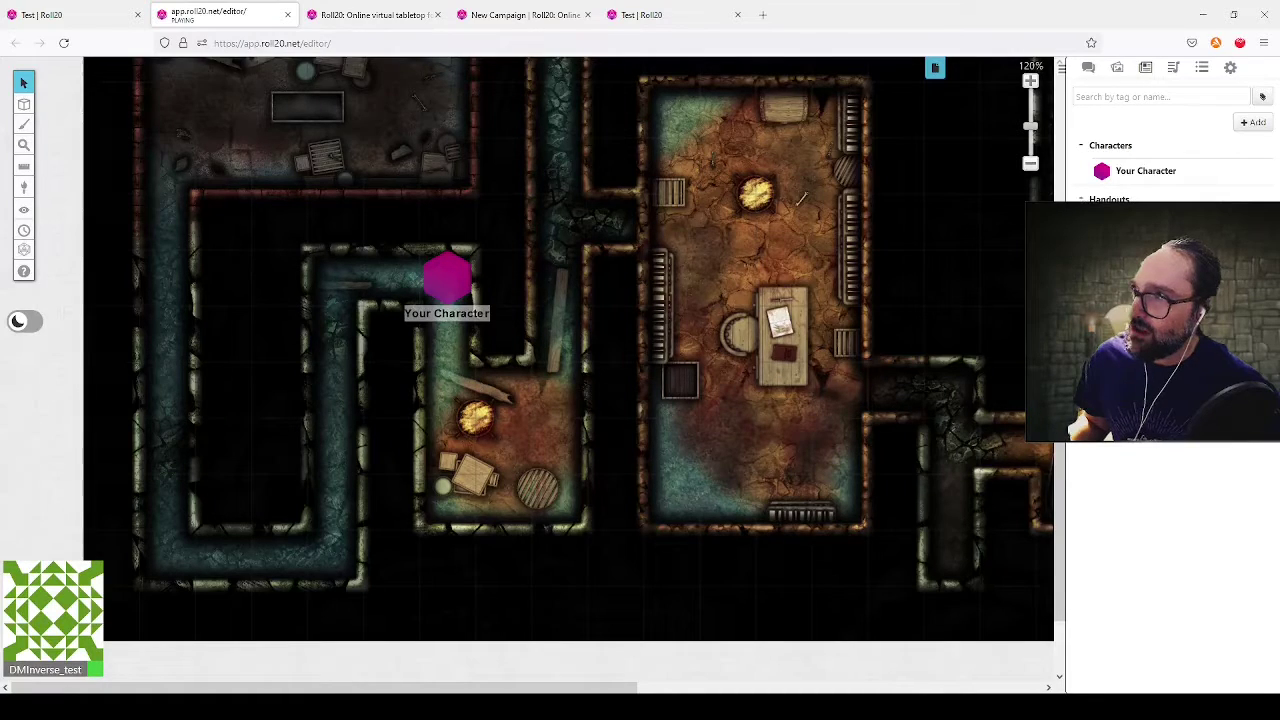
Step: Open the Rolltopia handout and read its description and GM notes
left_click(1132, 225)
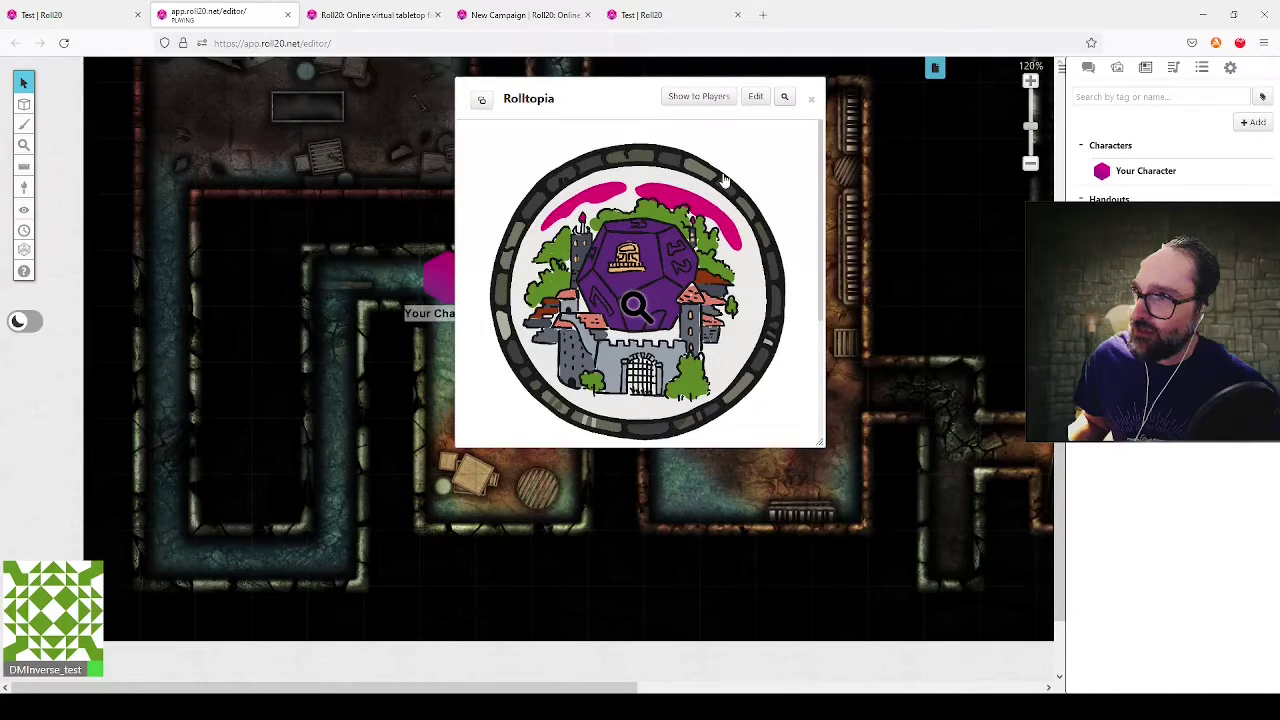
scroll(725, 178, "down", 3)
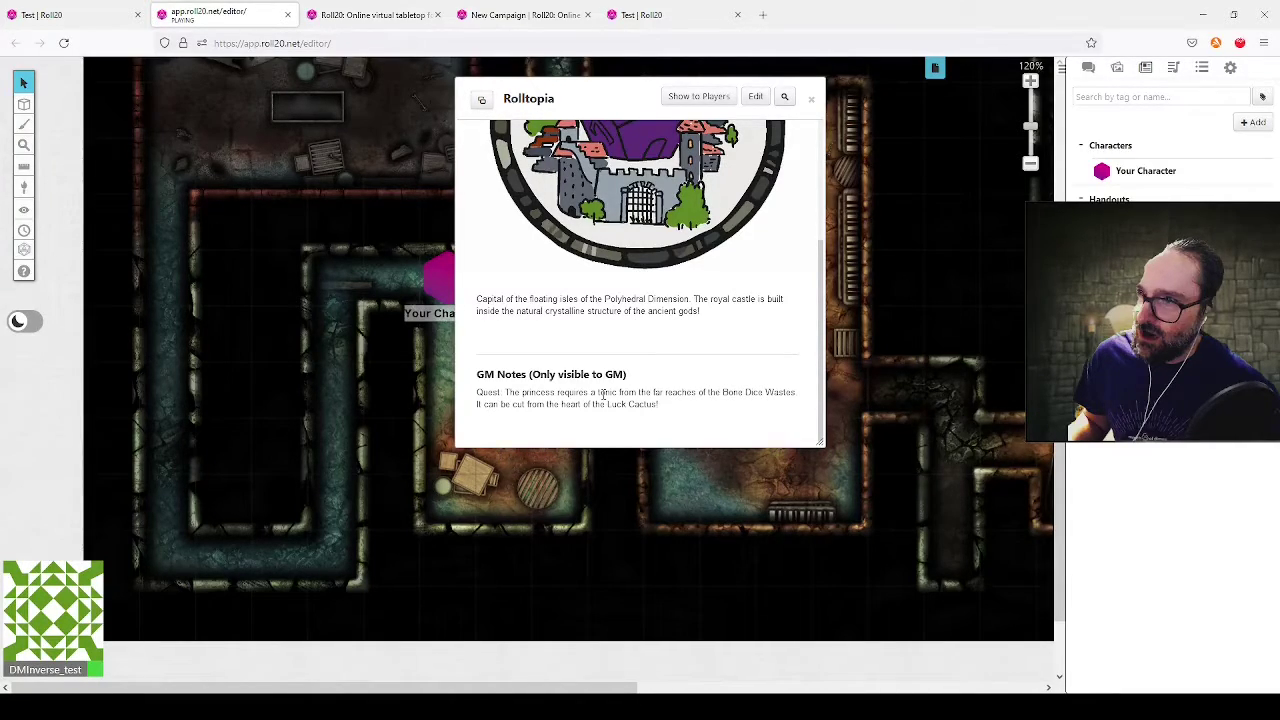
scroll(603, 395, "up", 3)
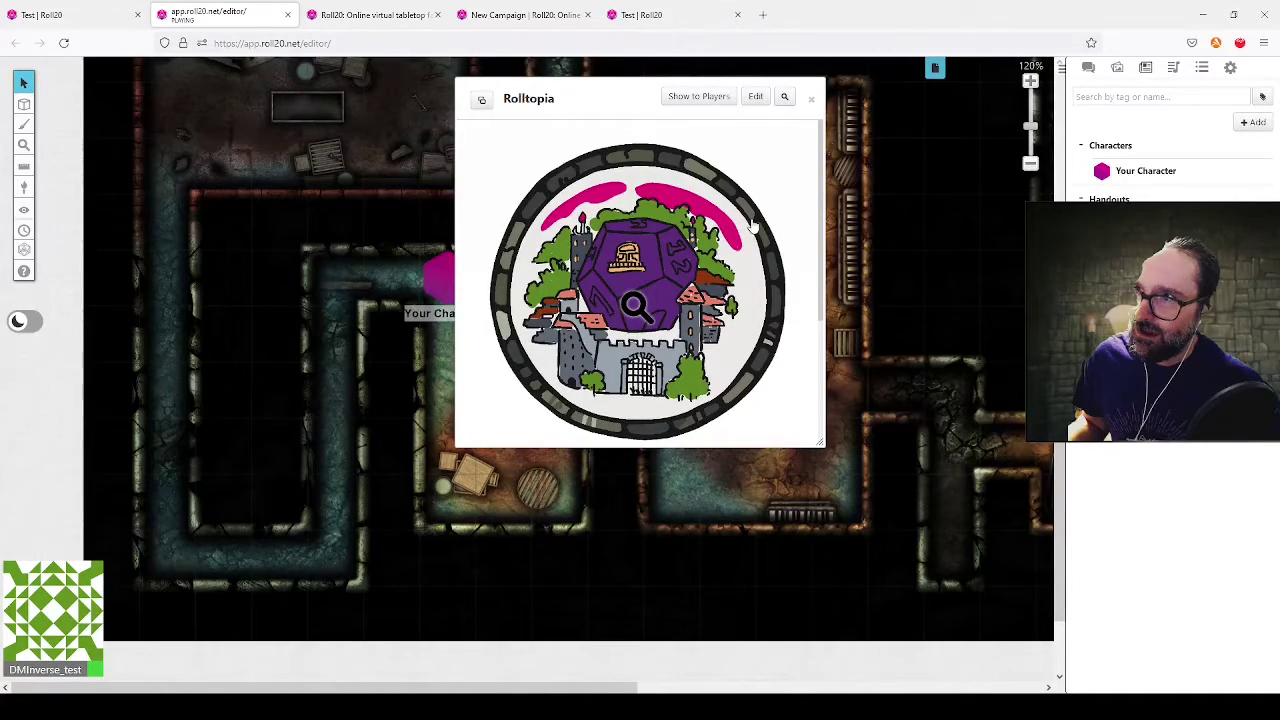
Step: Open the Rolltopia handout for editing, check the players offered for its In Player's Journals setting, and leave without saving
left_click(811, 99)
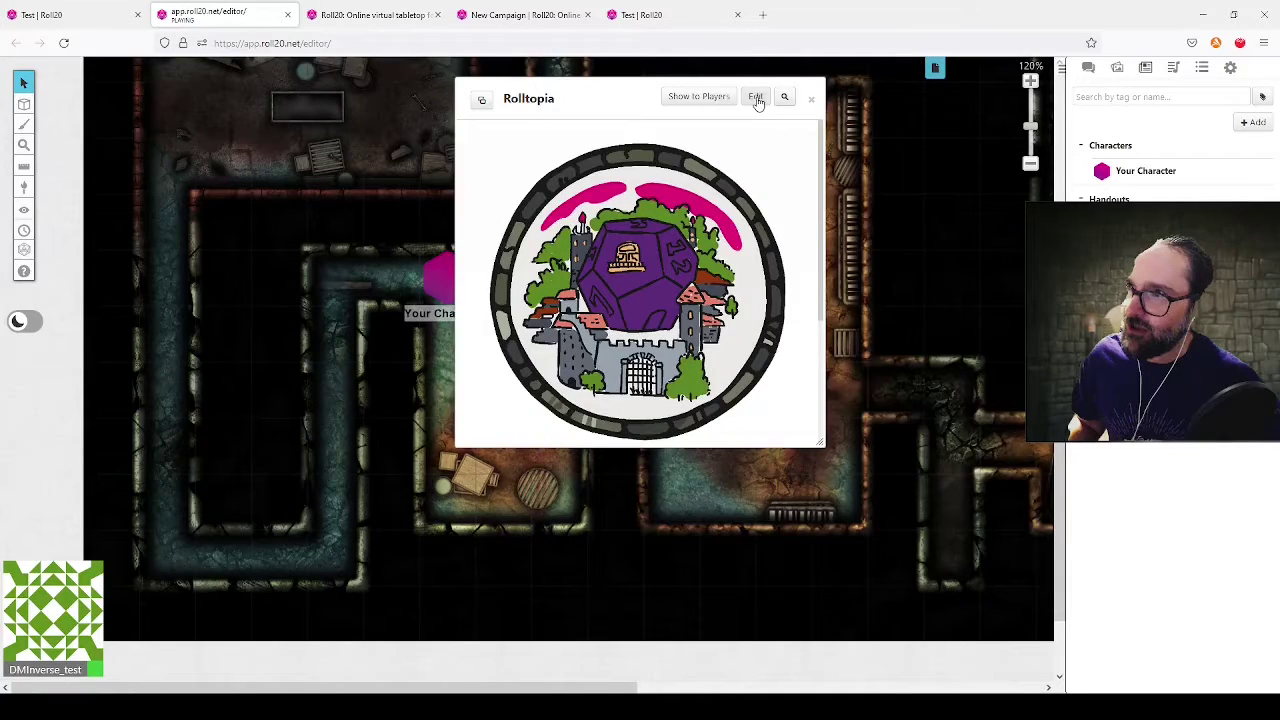
left_click(756, 97)
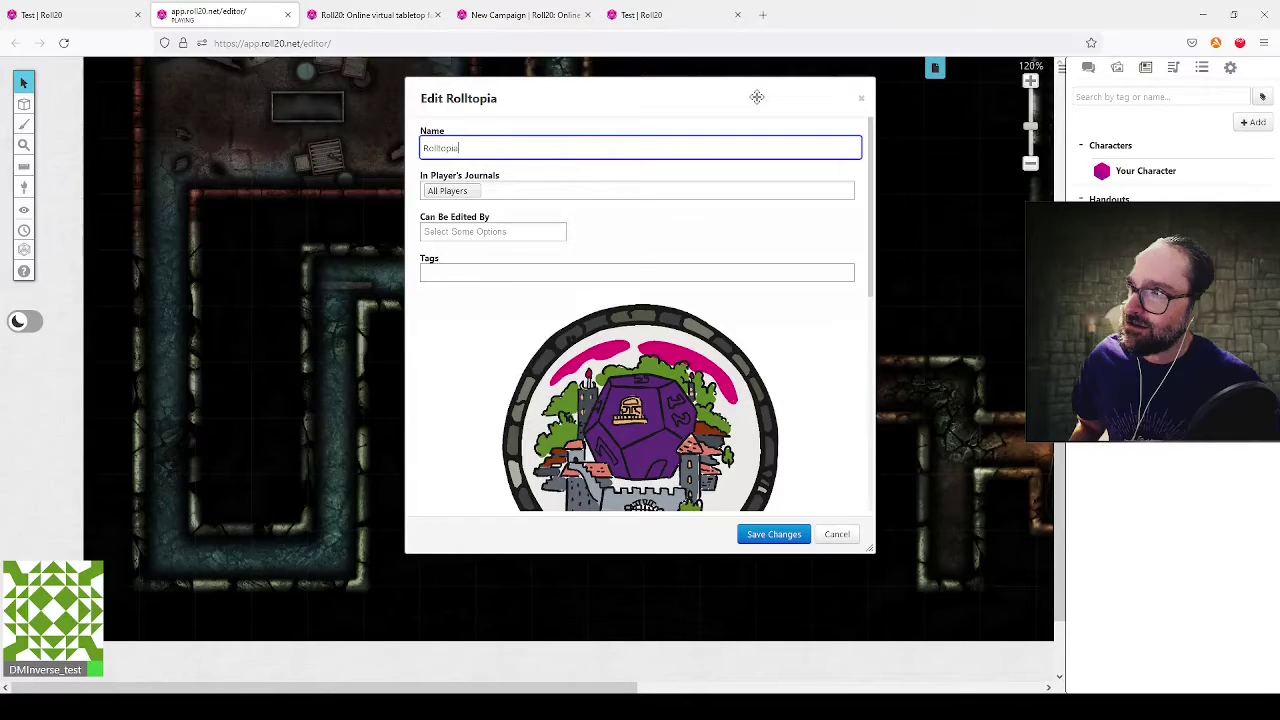
left_click(600, 190)
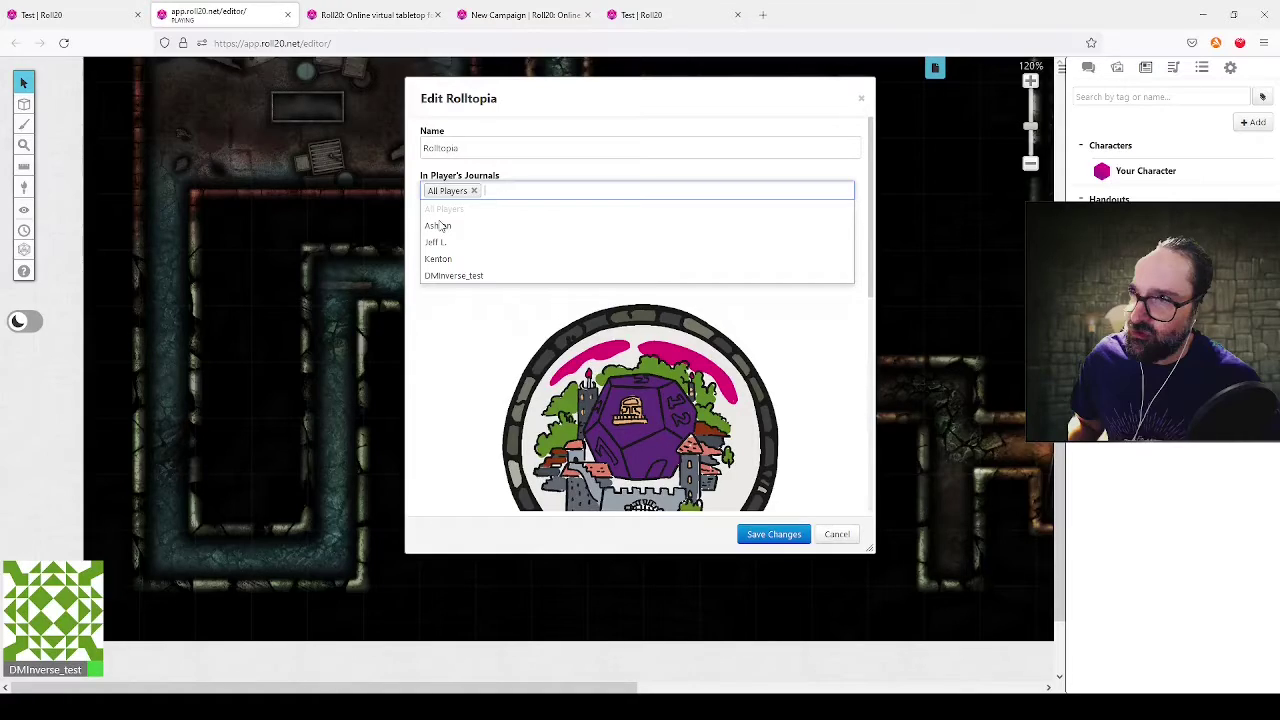
key("Escape")
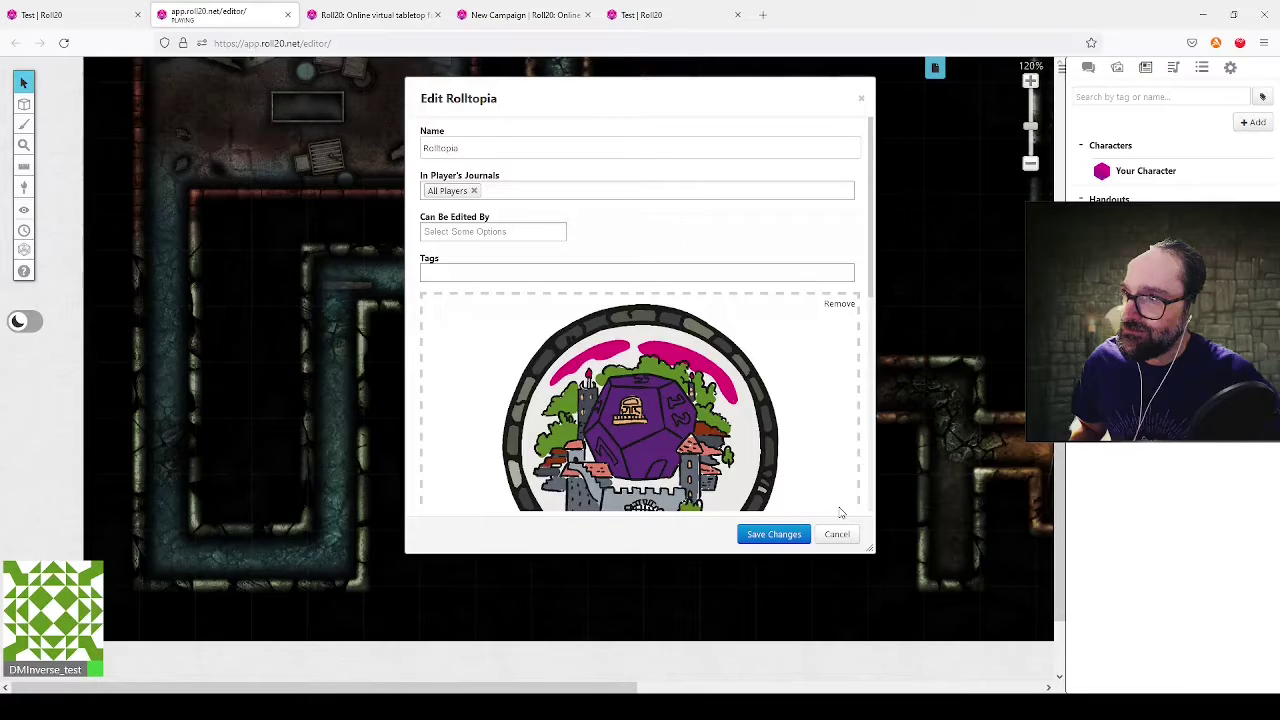
left_click(837, 534)
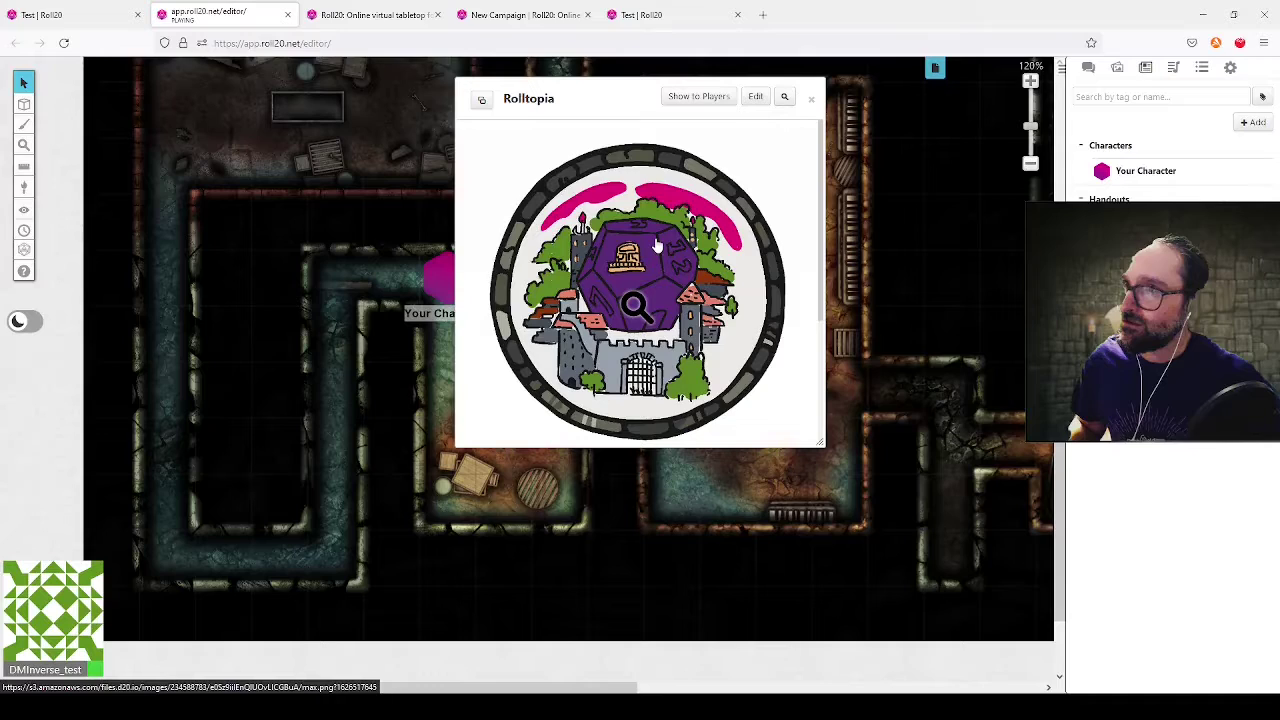
Step: Switch to the new campaign page, look over the name and tags fields, and choose D&D 5E by Roll20 as the character sheet template
left_click(488, 18)
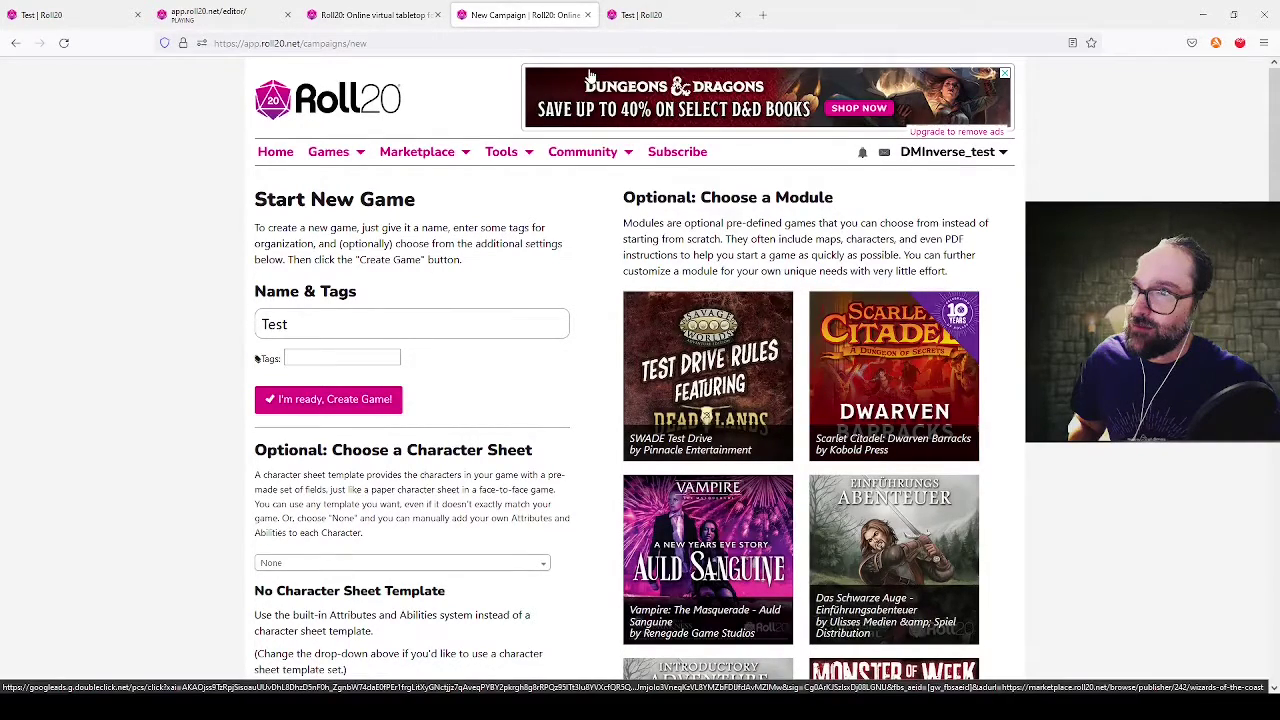
left_click(326, 328)
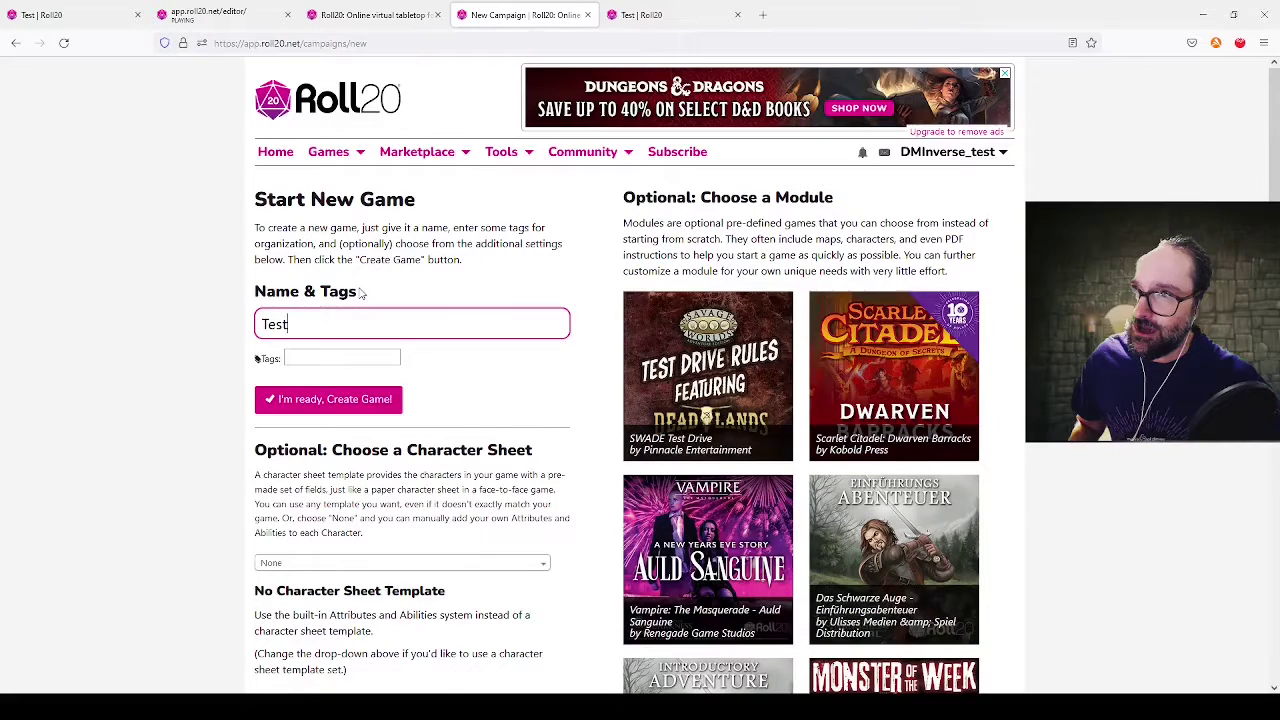
left_click(334, 357)
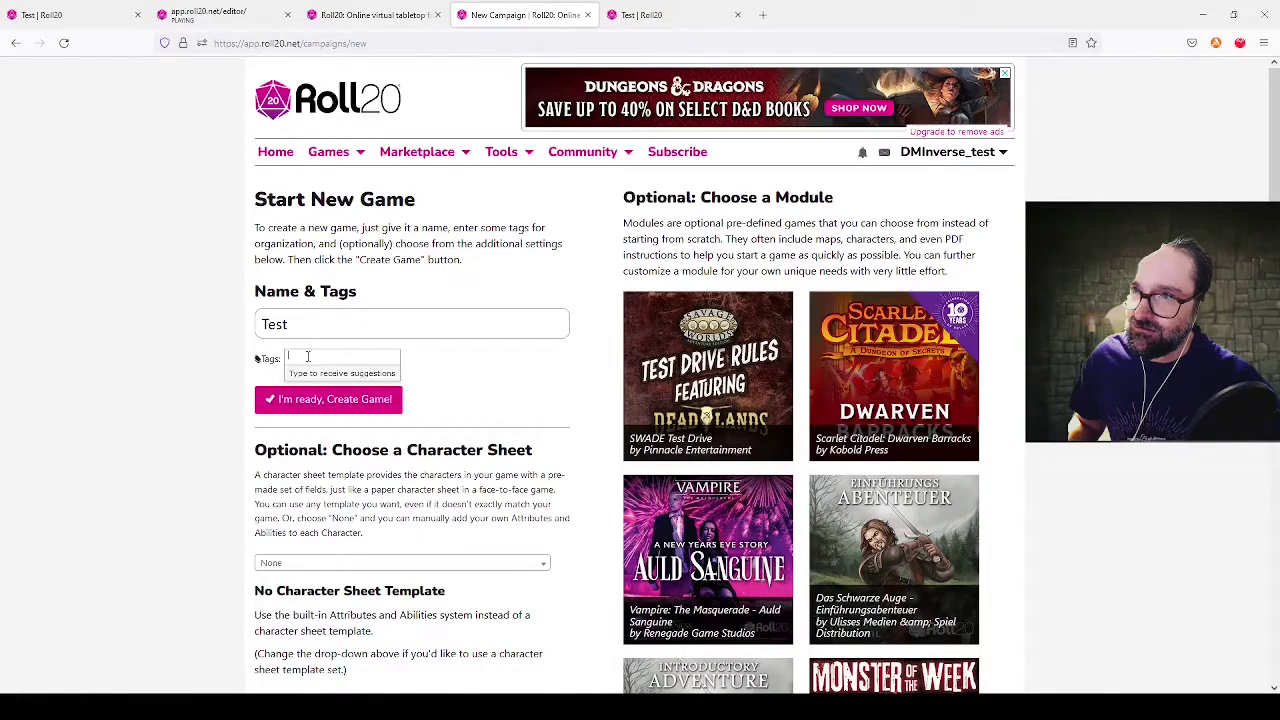
scroll(308, 356, "down", 2)
left_click(310, 430)
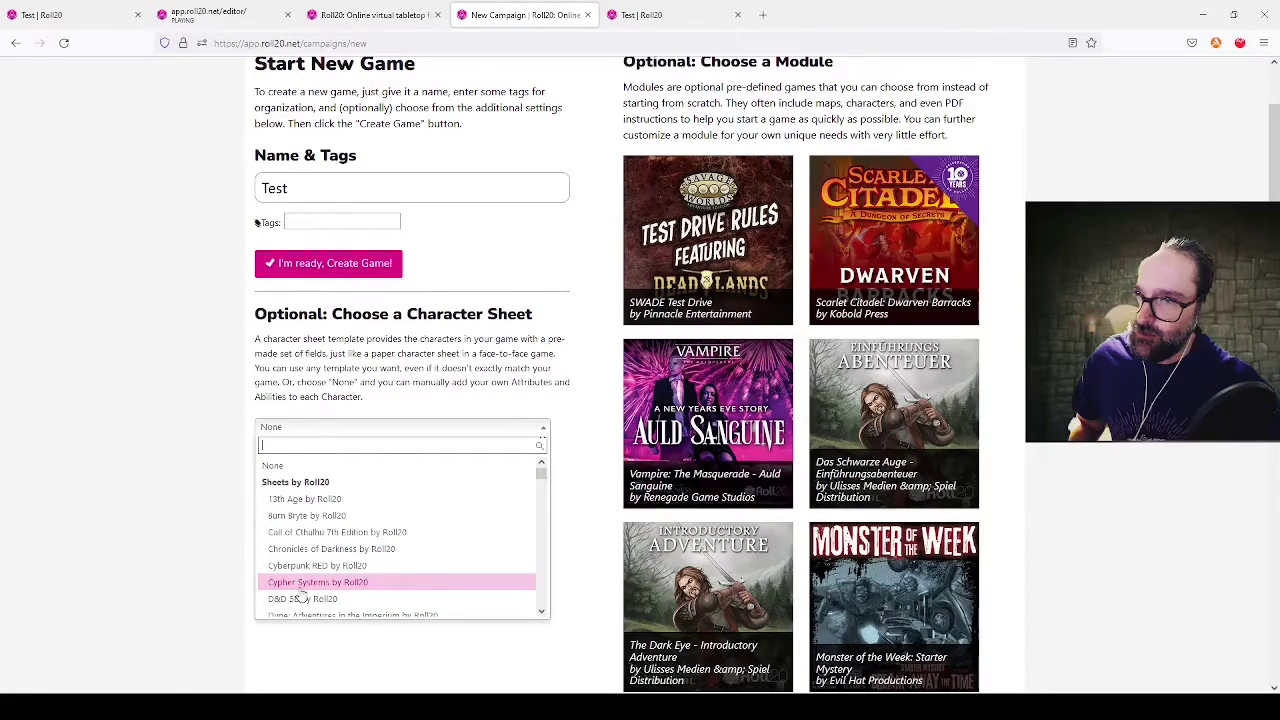
scroll(355, 497, "down", 5)
scroll(357, 498, "up", 4)
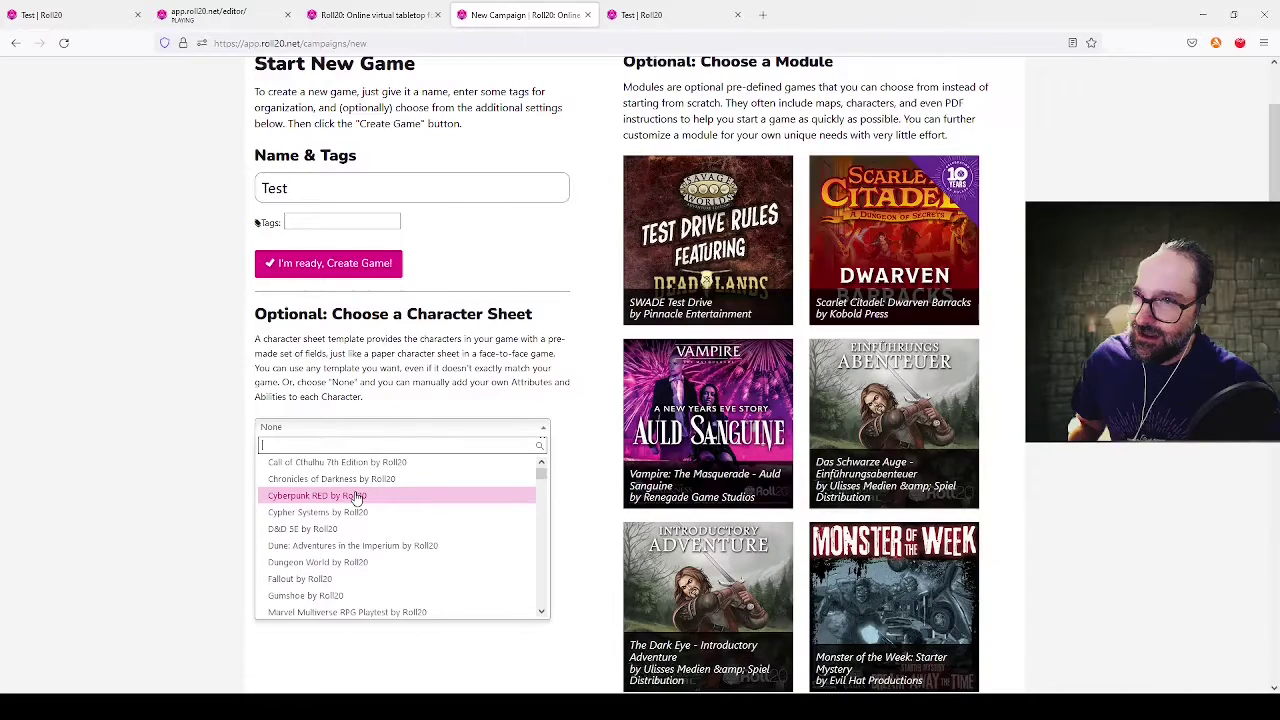
scroll(357, 497, "up", 1)
scroll(360, 527, "down", 2)
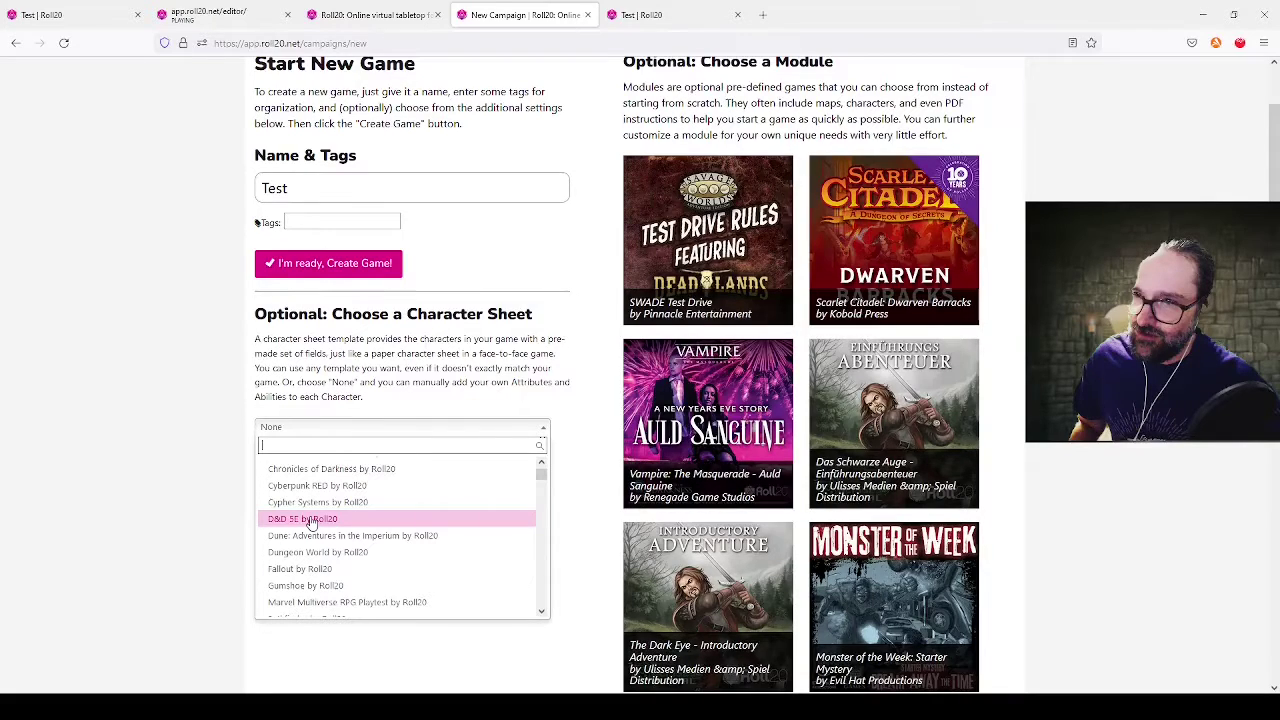
left_click(311, 519)
Step: Examine the preview image and feature list of the D&D 5E by Roll20 character sheet
scroll(311, 519, "down", 2)
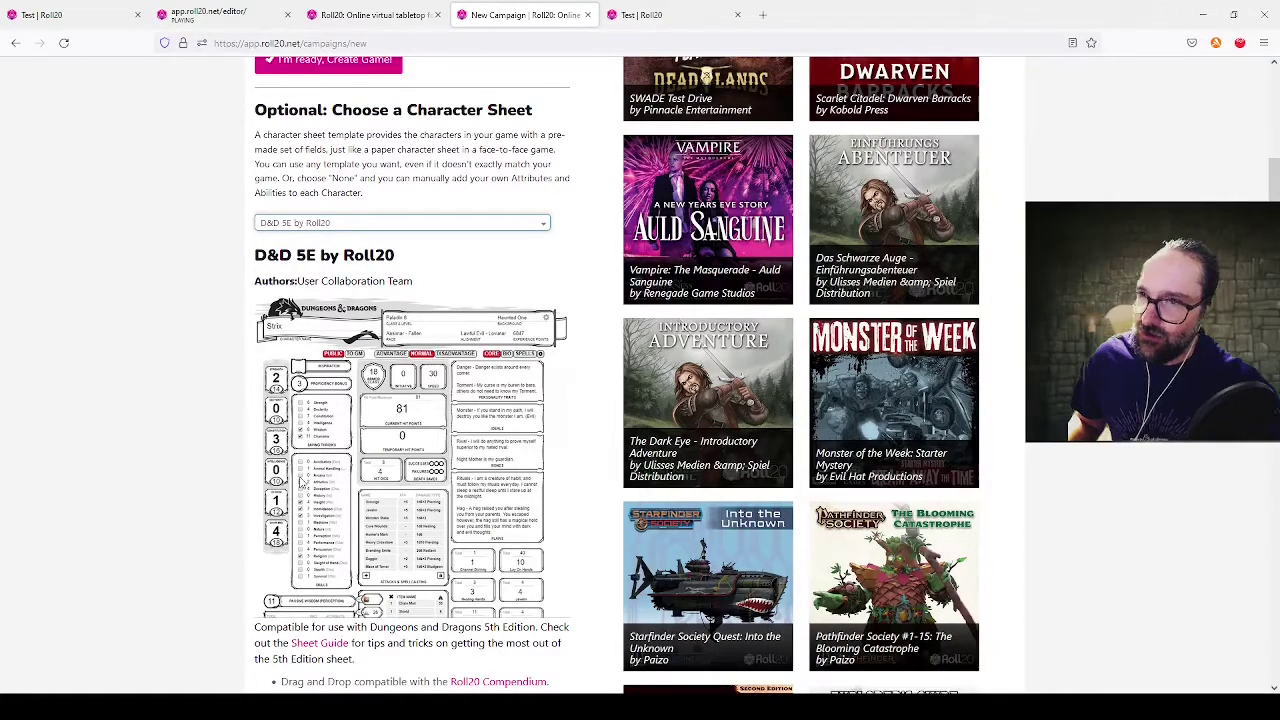
scroll(303, 484, "down", 3)
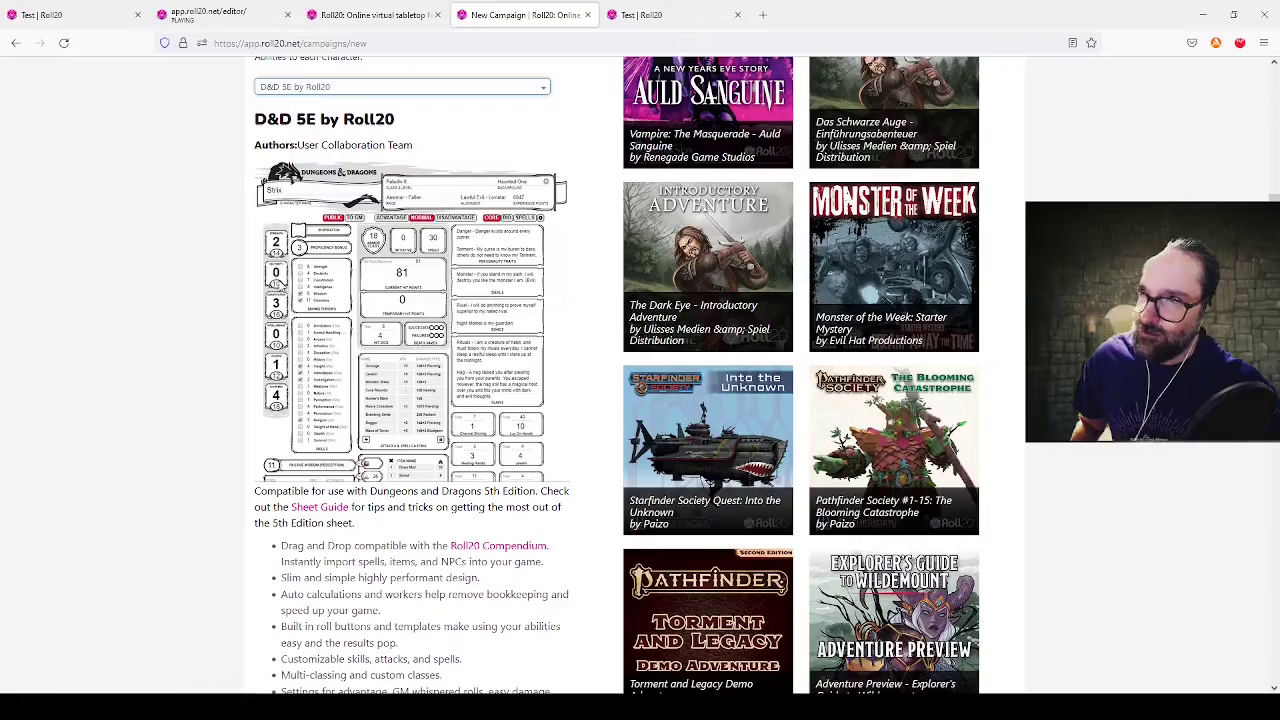
scroll(366, 465, "down", 3)
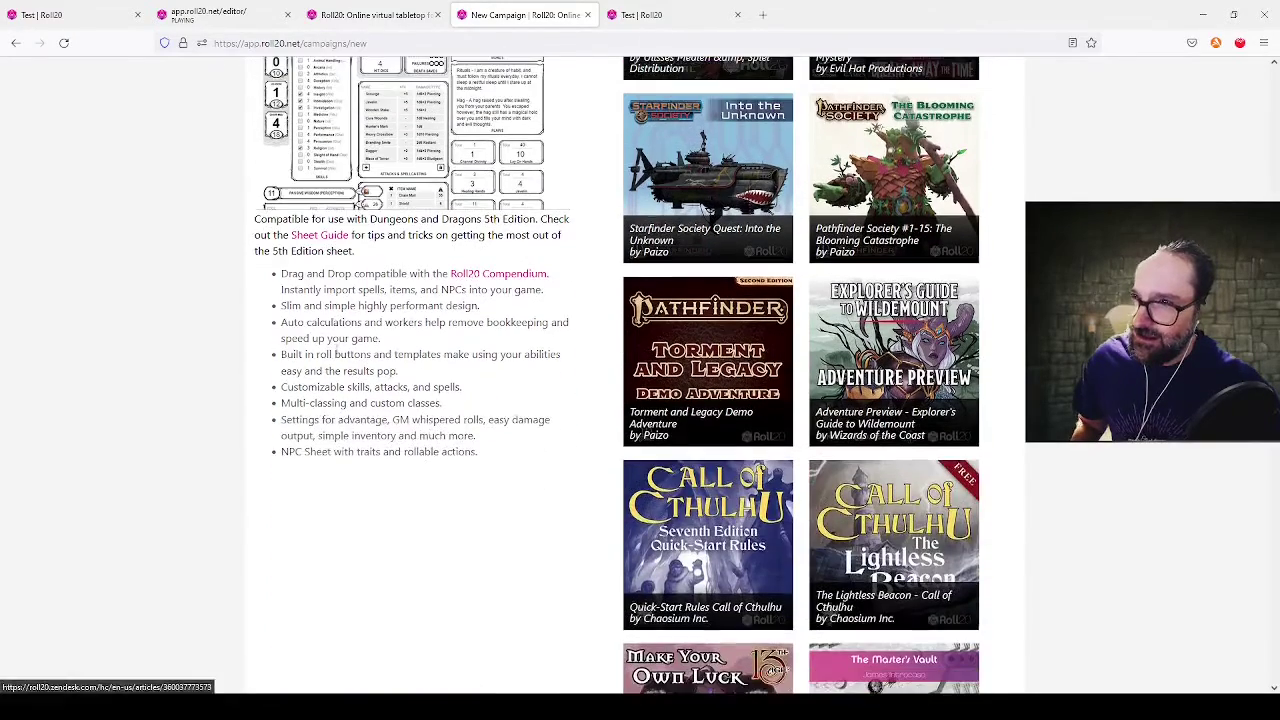
scroll(360, 197, "up", 1)
scroll(458, 396, "up", 2)
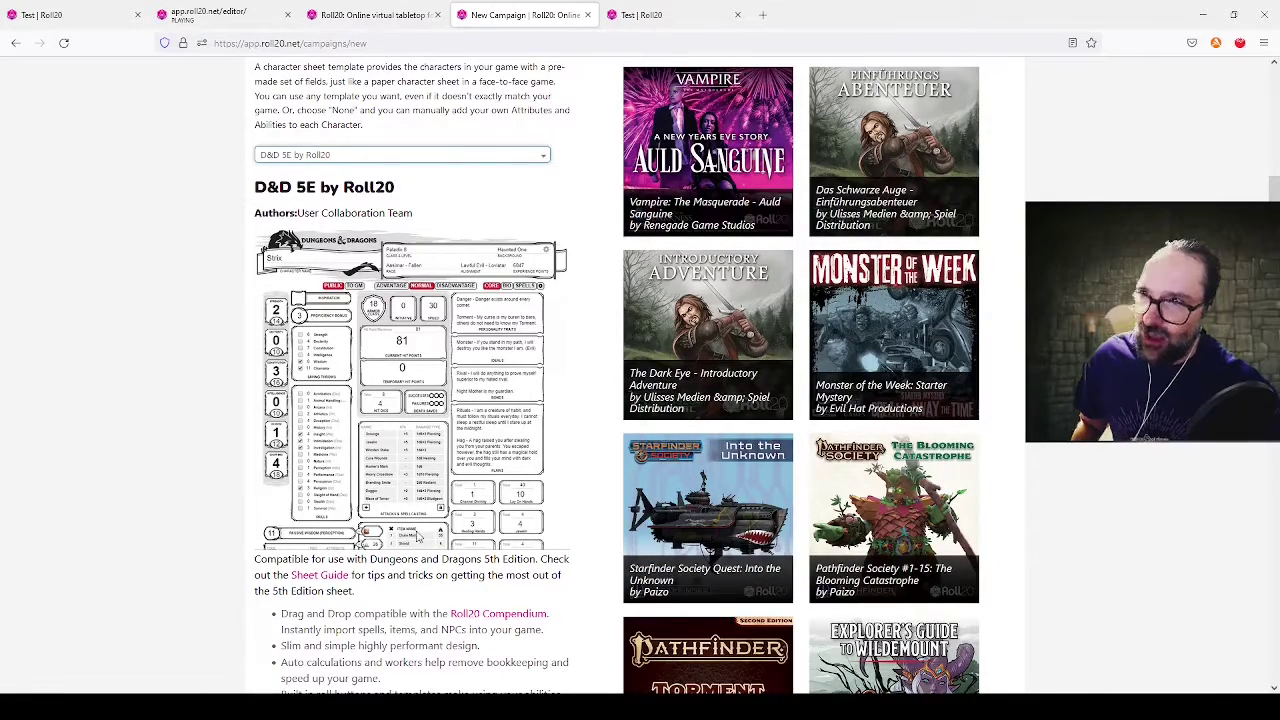
scroll(420, 420, "up", 3)
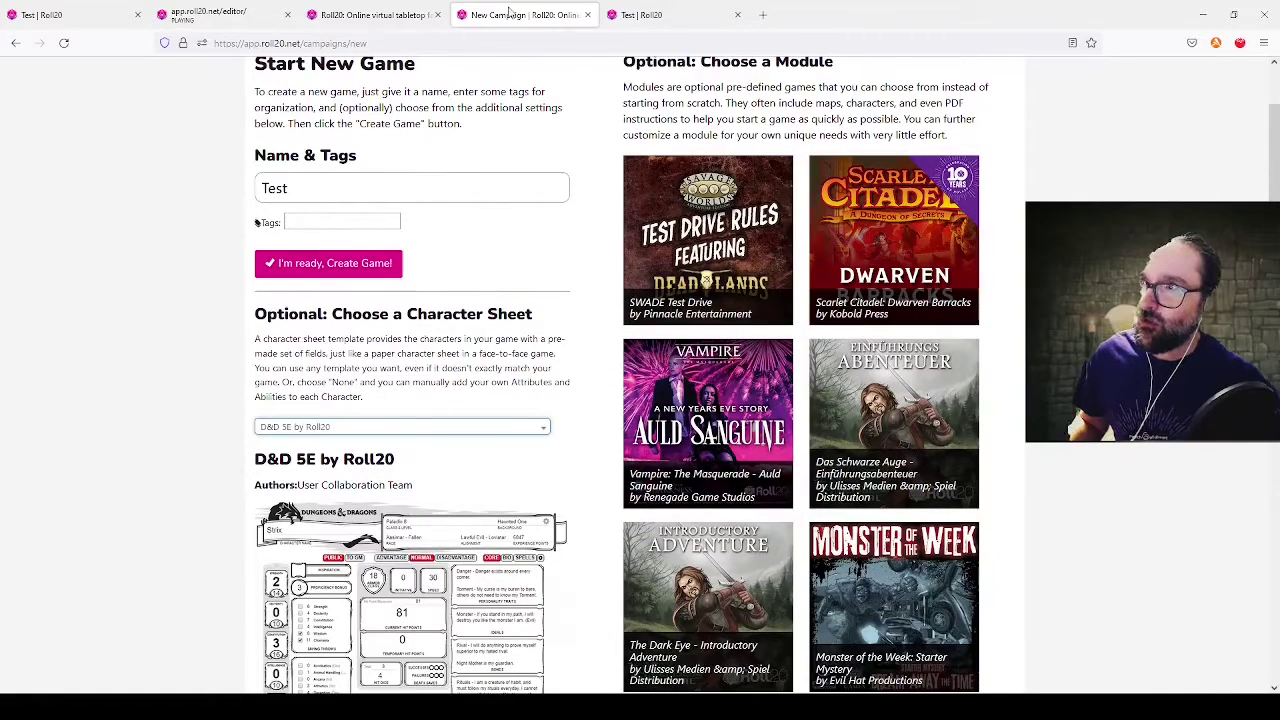
Step: Switch to the blank Test game, add a new character to its journal, and save it with the default details
left_click(647, 21)
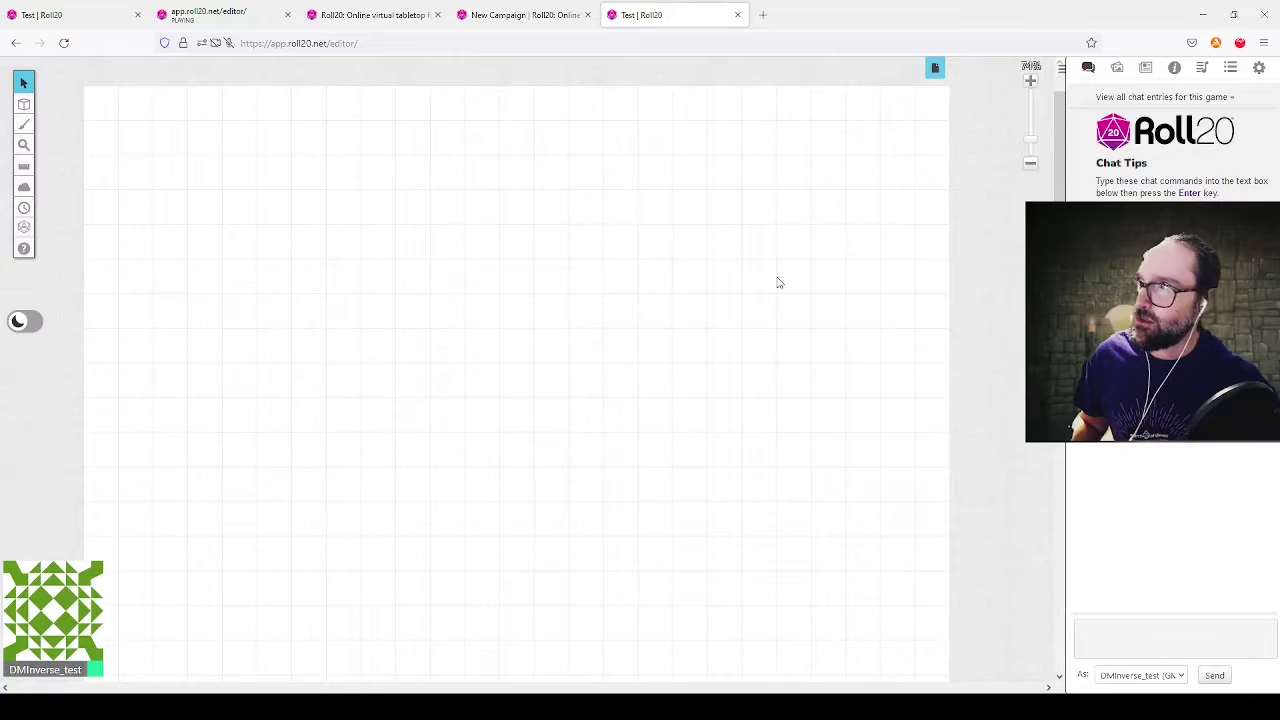
left_click(1146, 68)
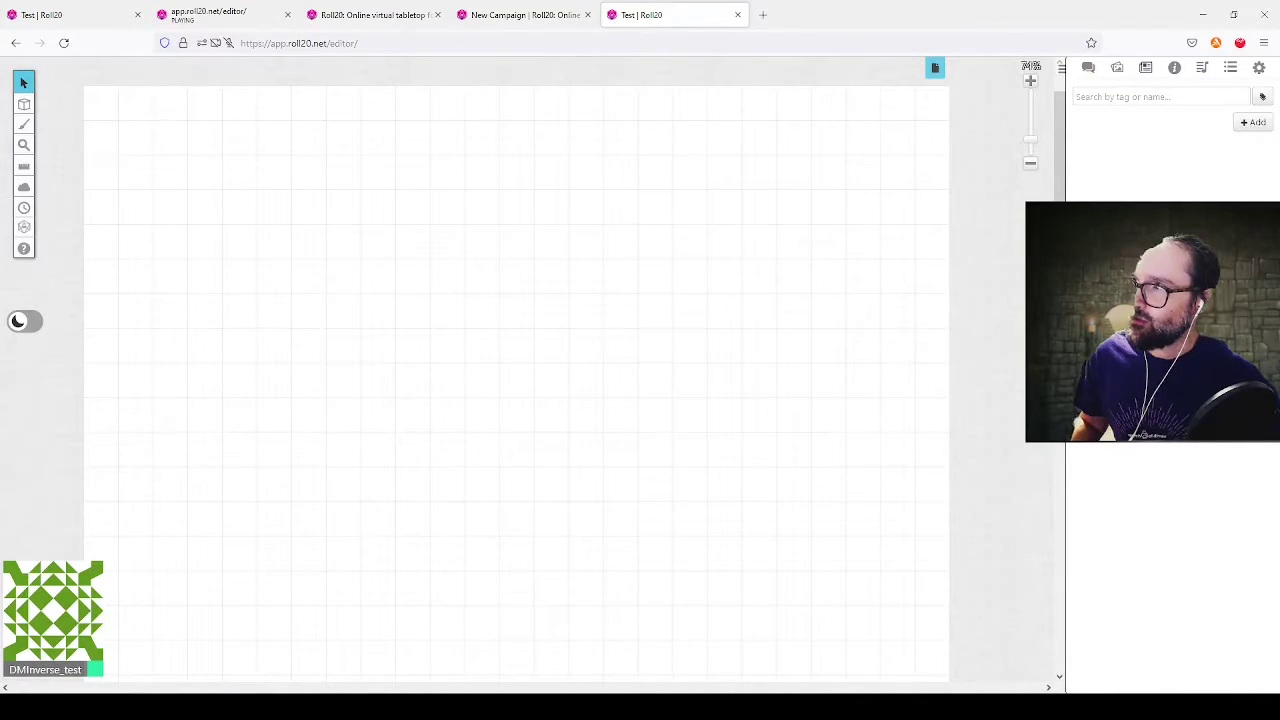
left_click(1250, 124)
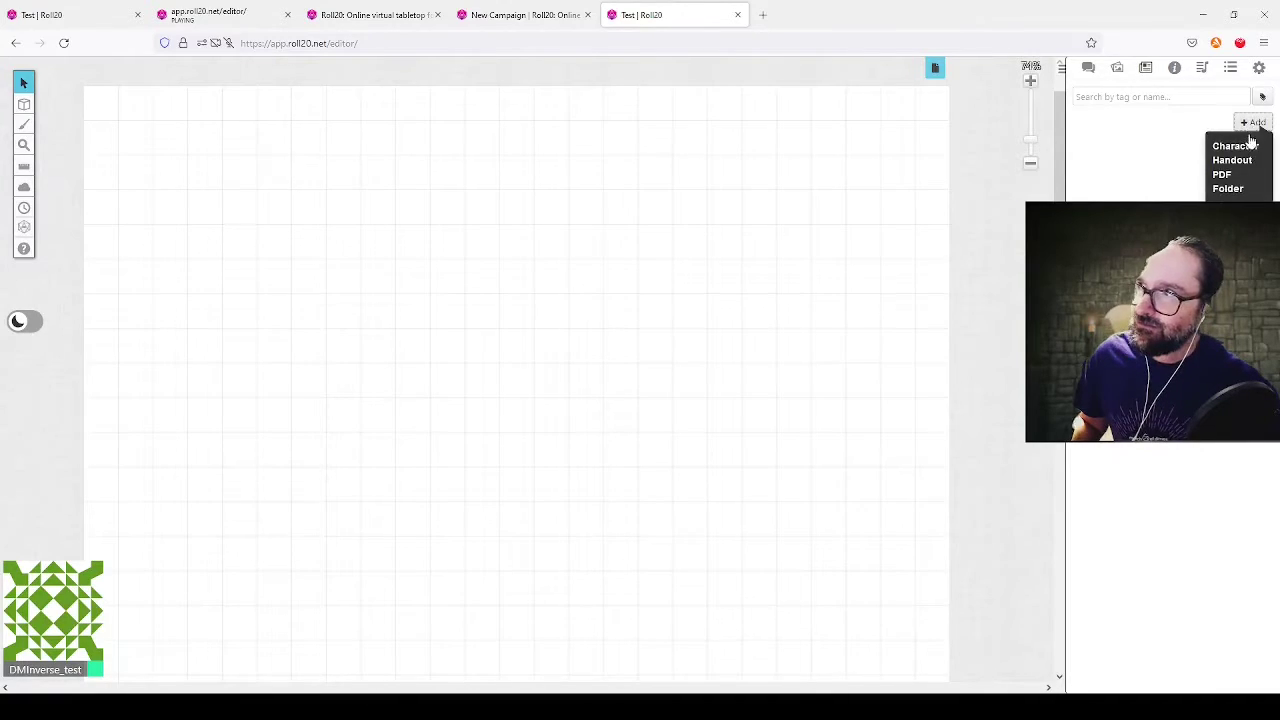
left_click(1238, 146)
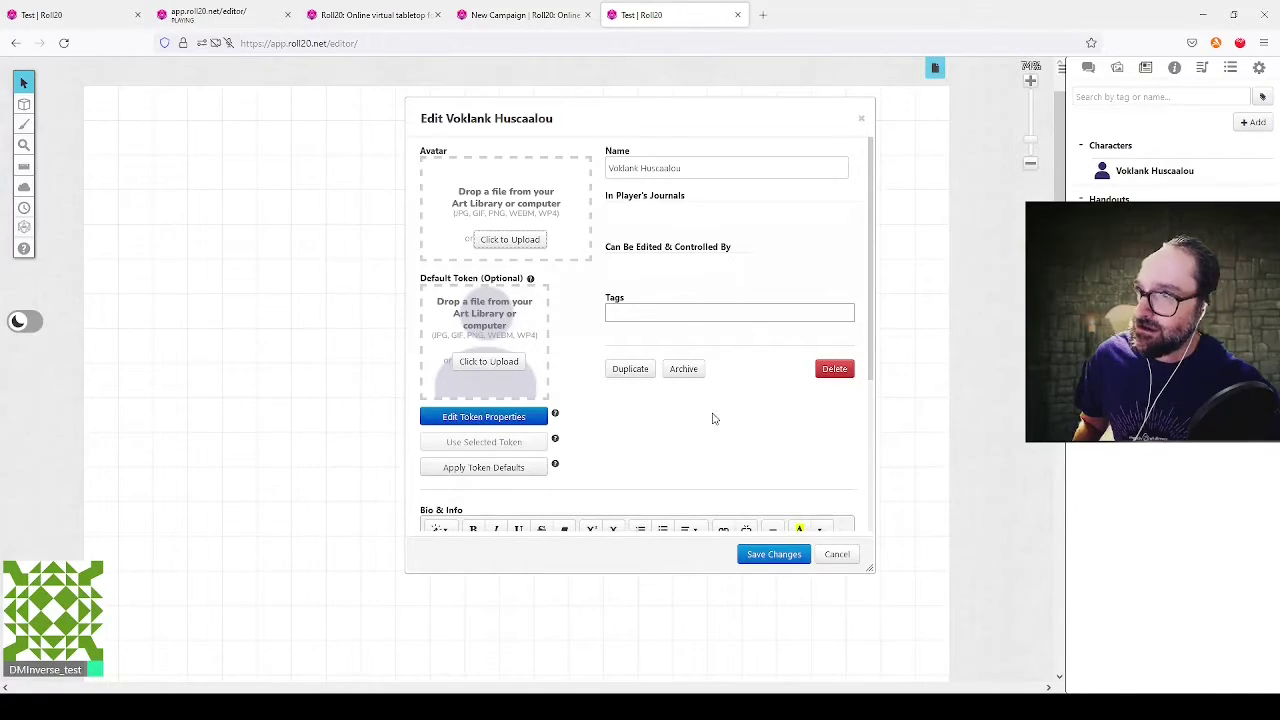
scroll(649, 406, "down", 5)
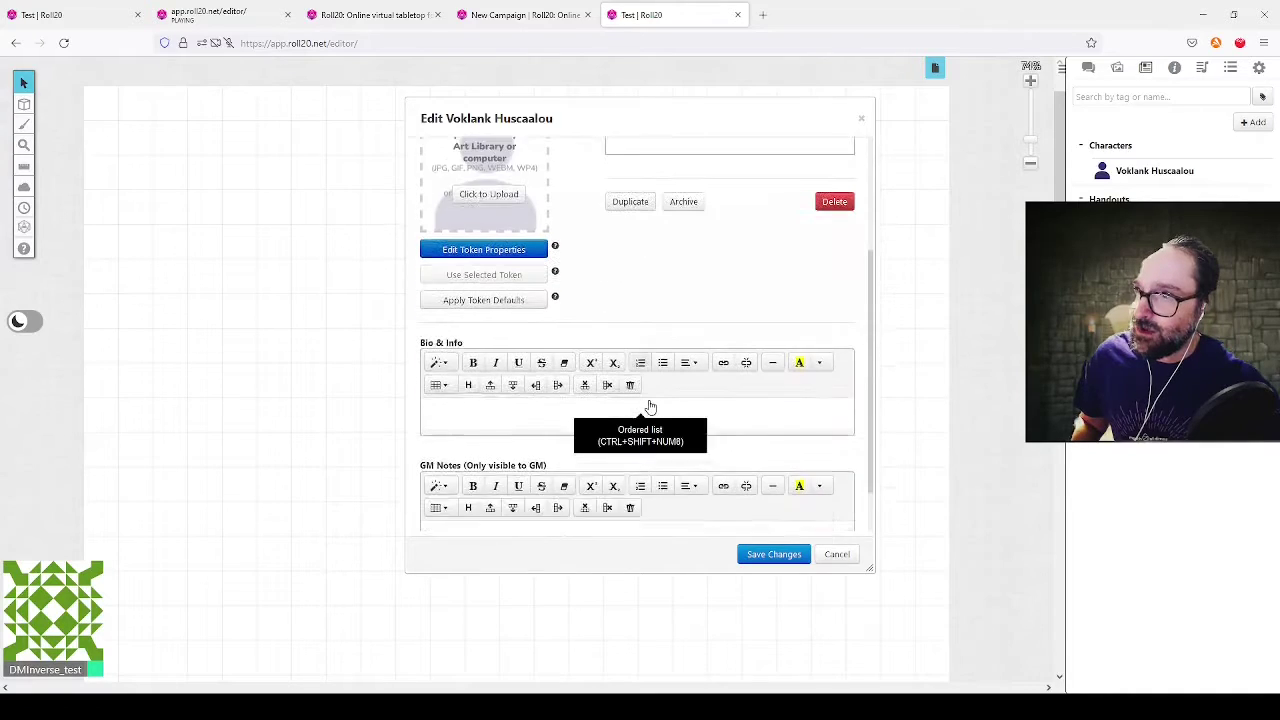
left_click(774, 558)
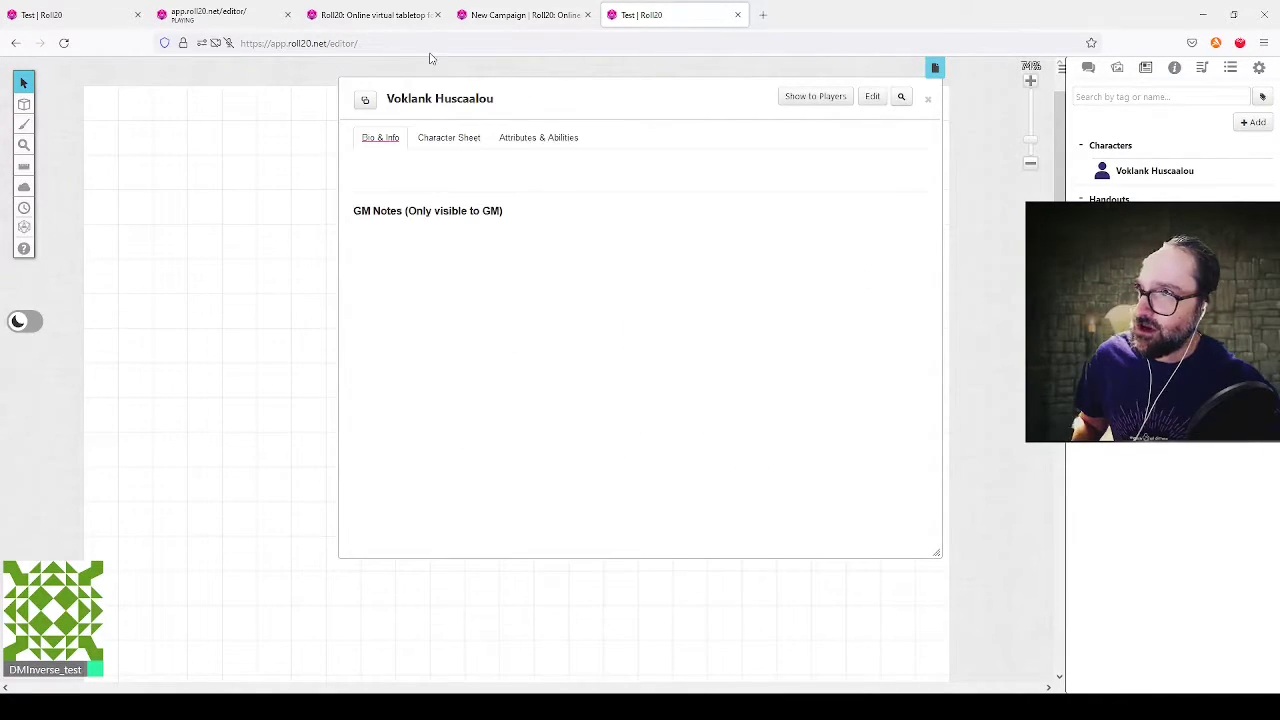
Step: Open the new character's sheet, start the Charactermancer, and continue to its Race page
left_click(443, 138)
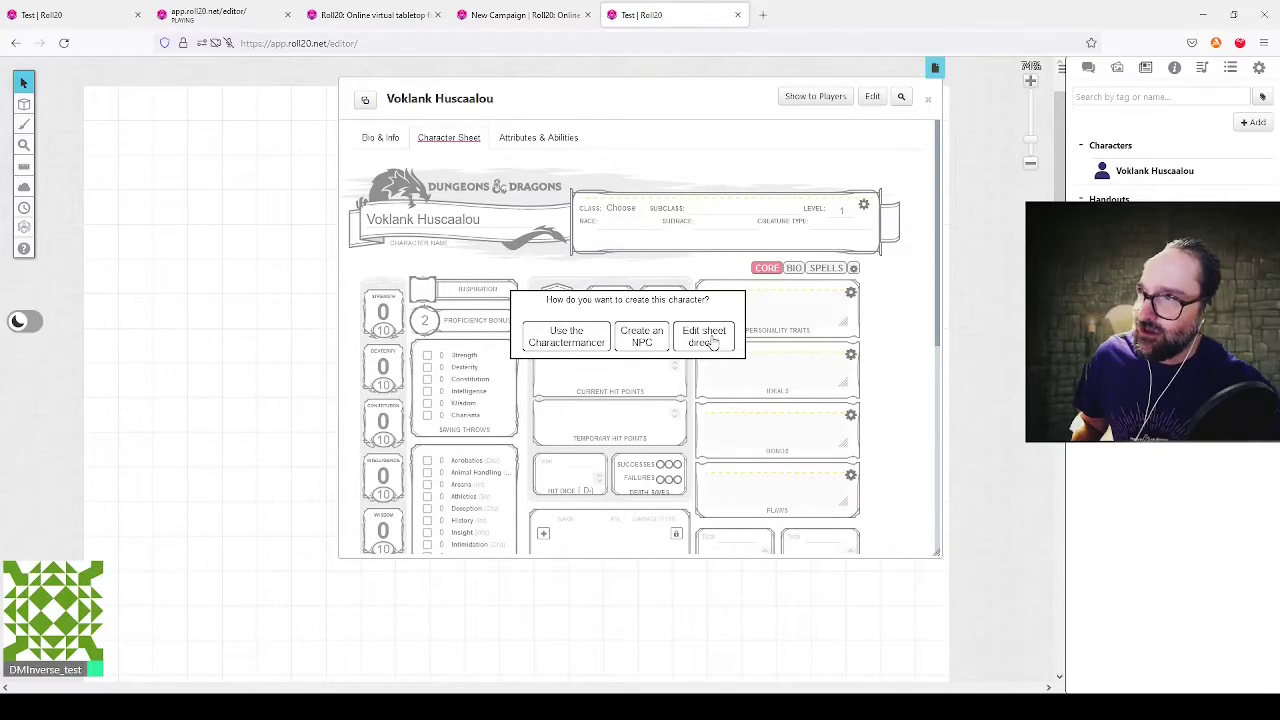
left_click(566, 340)
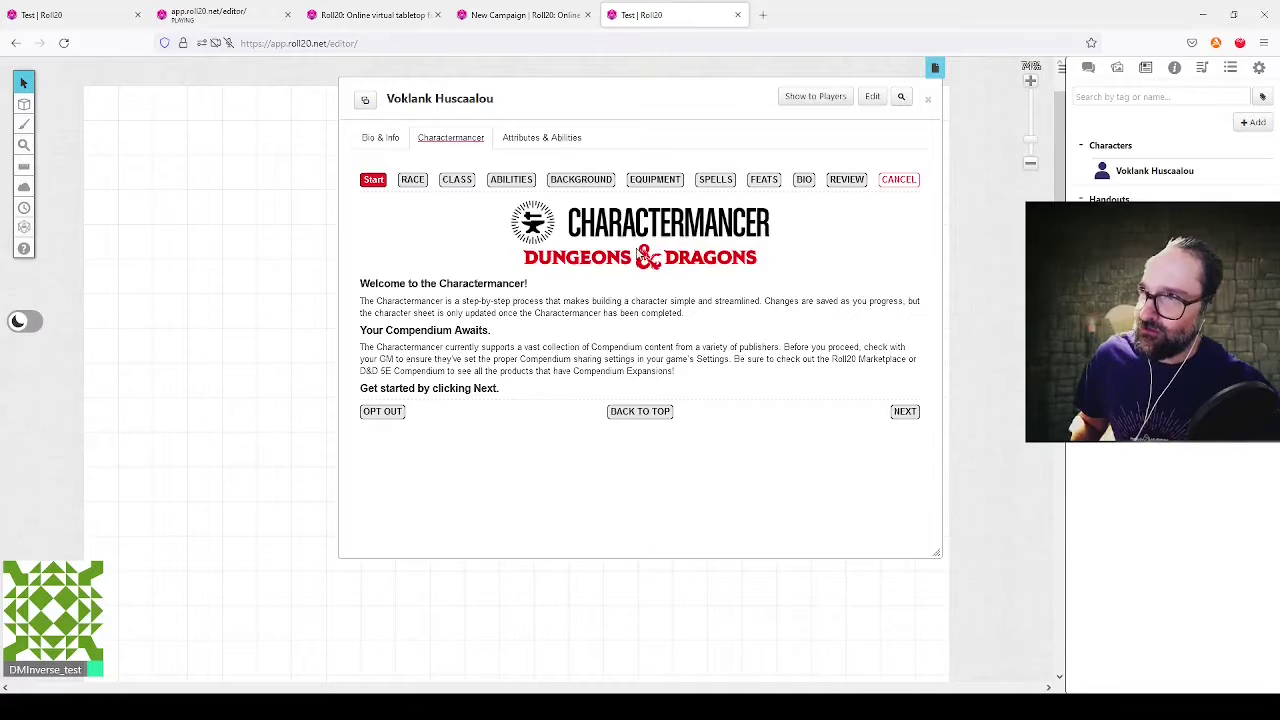
left_click(905, 413)
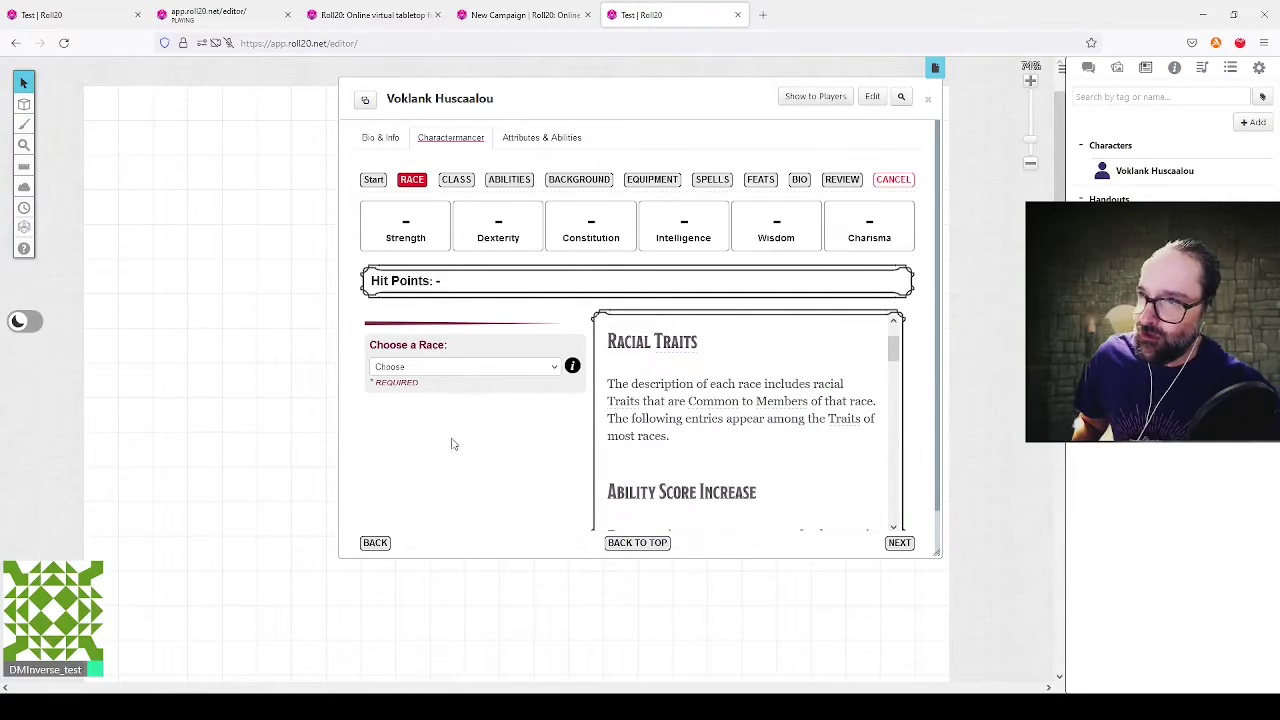
Step: Set the character's race to Human (SRD) and pick an alignment
left_click(420, 519)
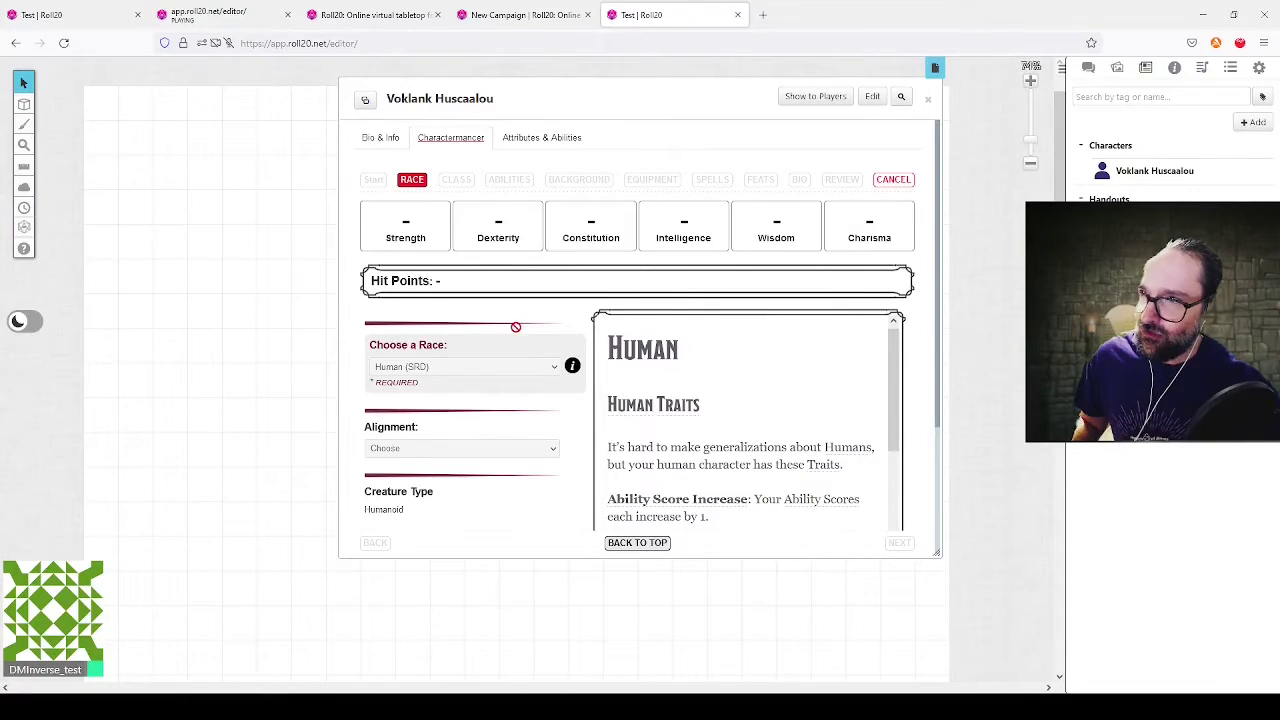
scroll(510, 326, "down", 2)
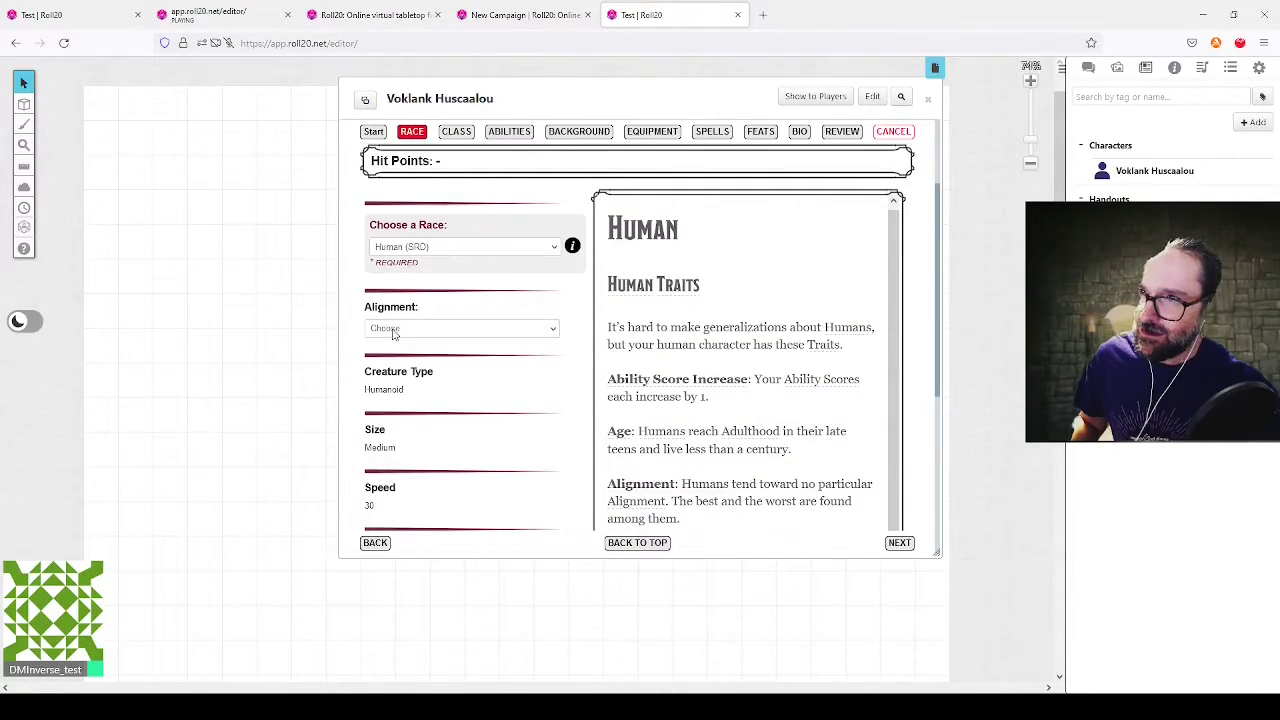
left_click(395, 374)
scroll(514, 309, "down", 5)
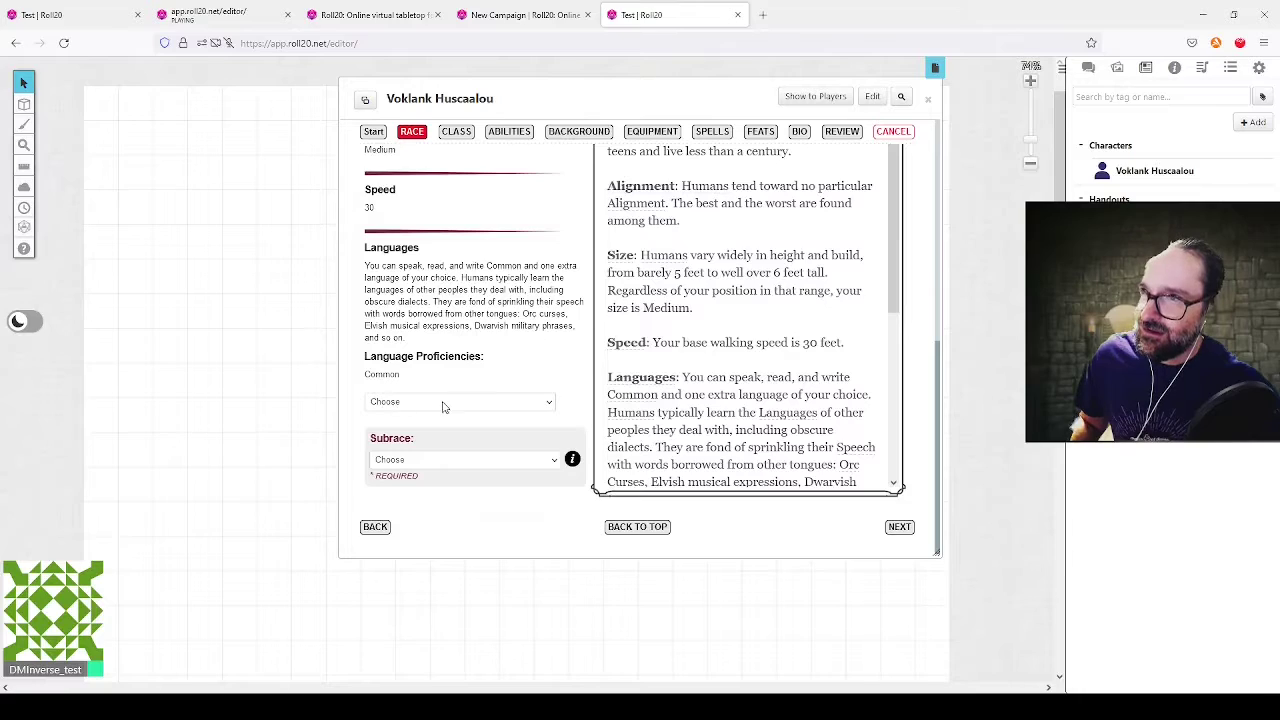
Step: Choose Elvish (SRD) as the extra language and Standard Human (SRD) as the subrace, and continue to the Class page
left_click(398, 220)
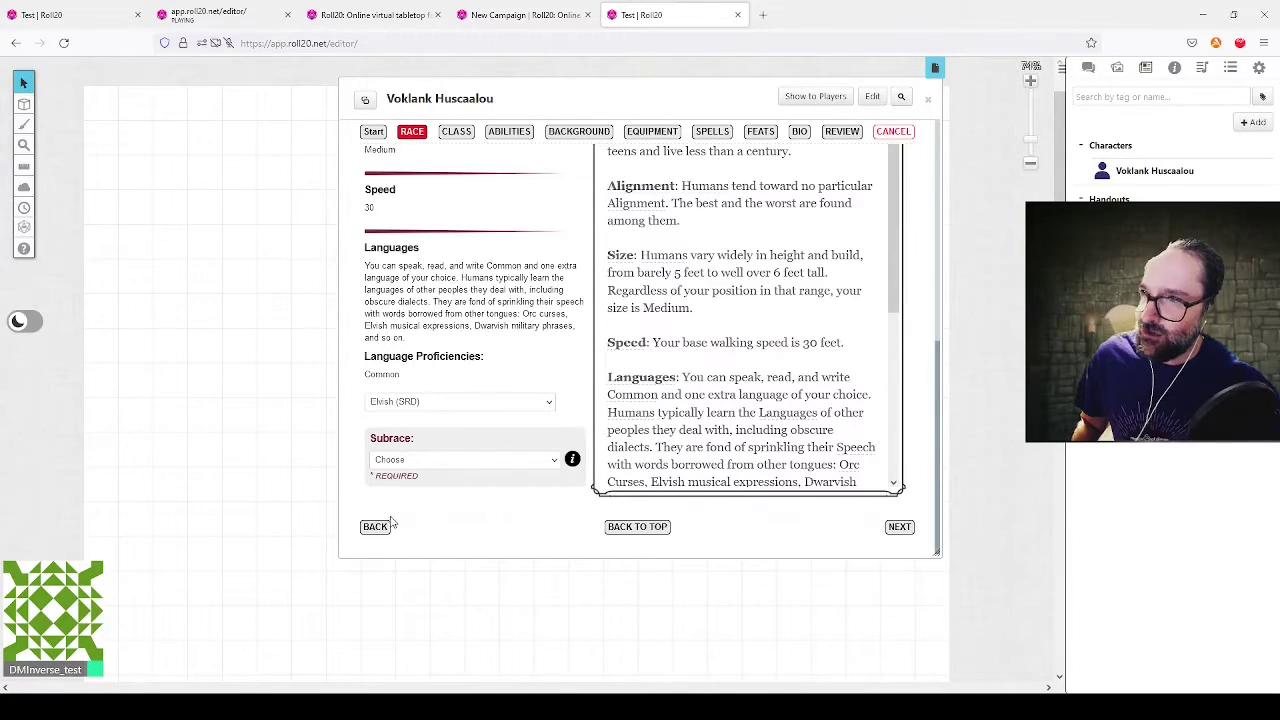
left_click(430, 500)
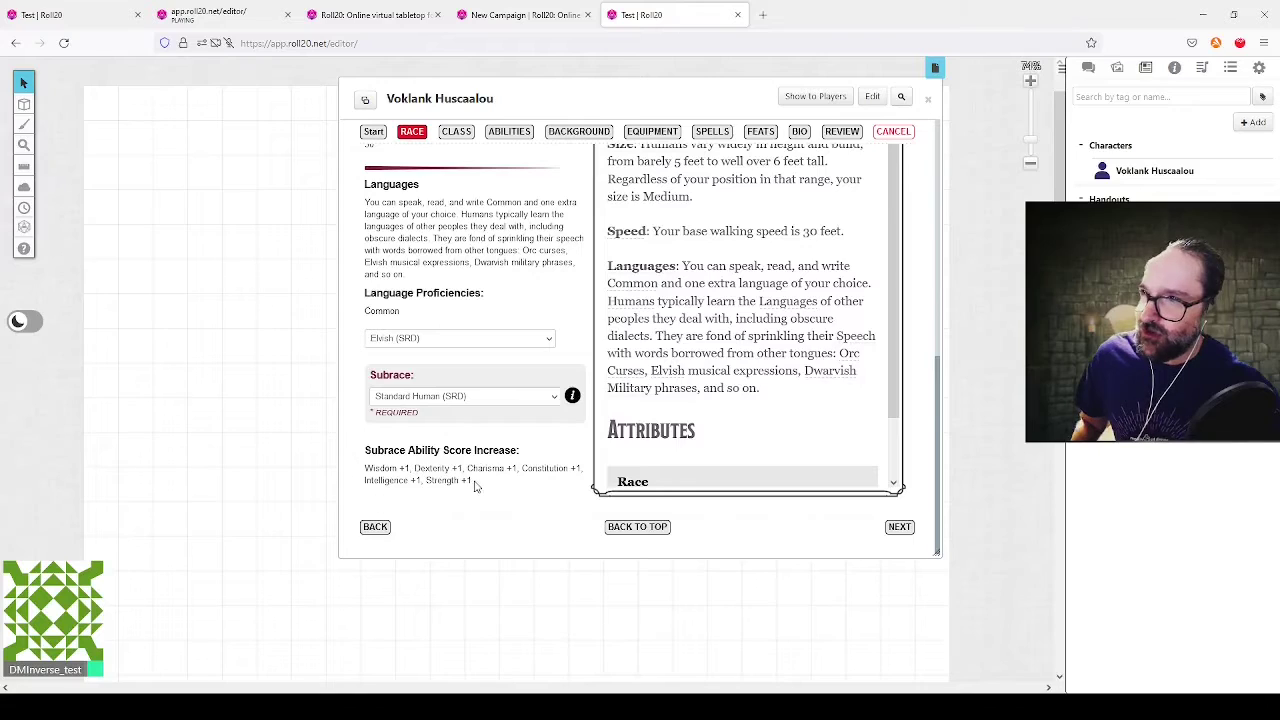
left_click(901, 529)
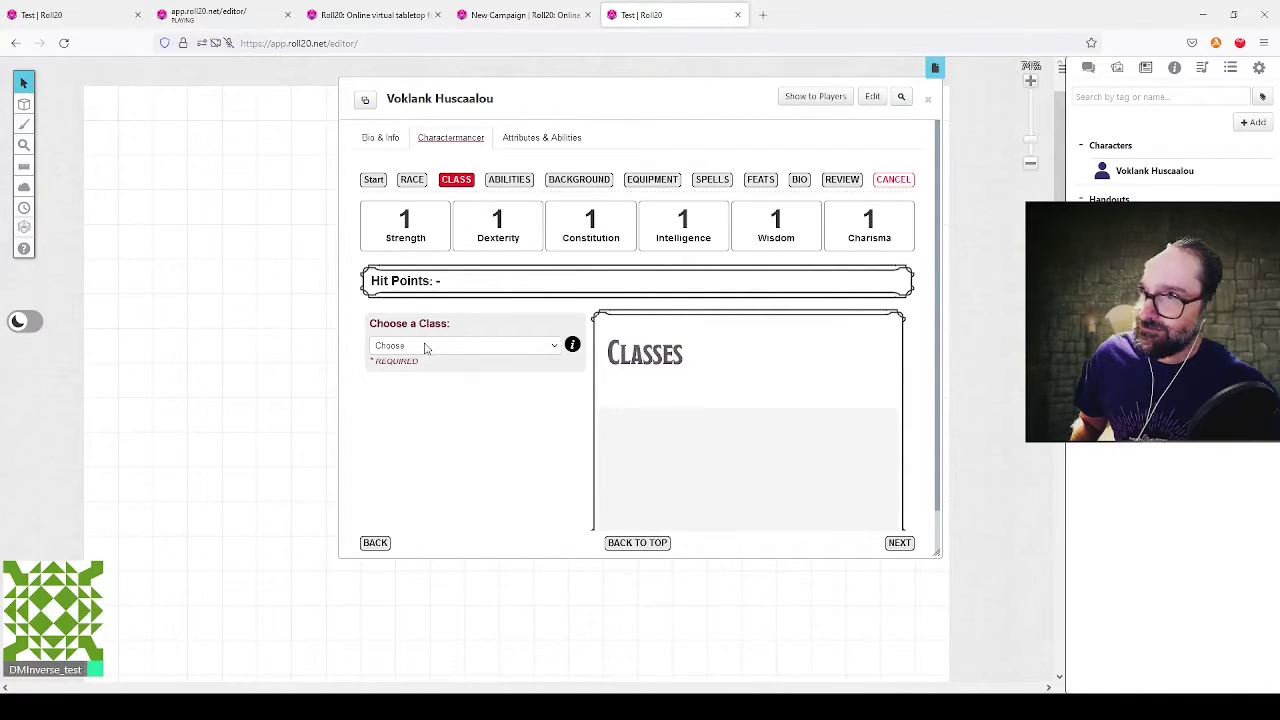
Step: Set the character's class to Fighter (SRD) and choose Acrobatics as the first skill proficiency
left_click(425, 347)
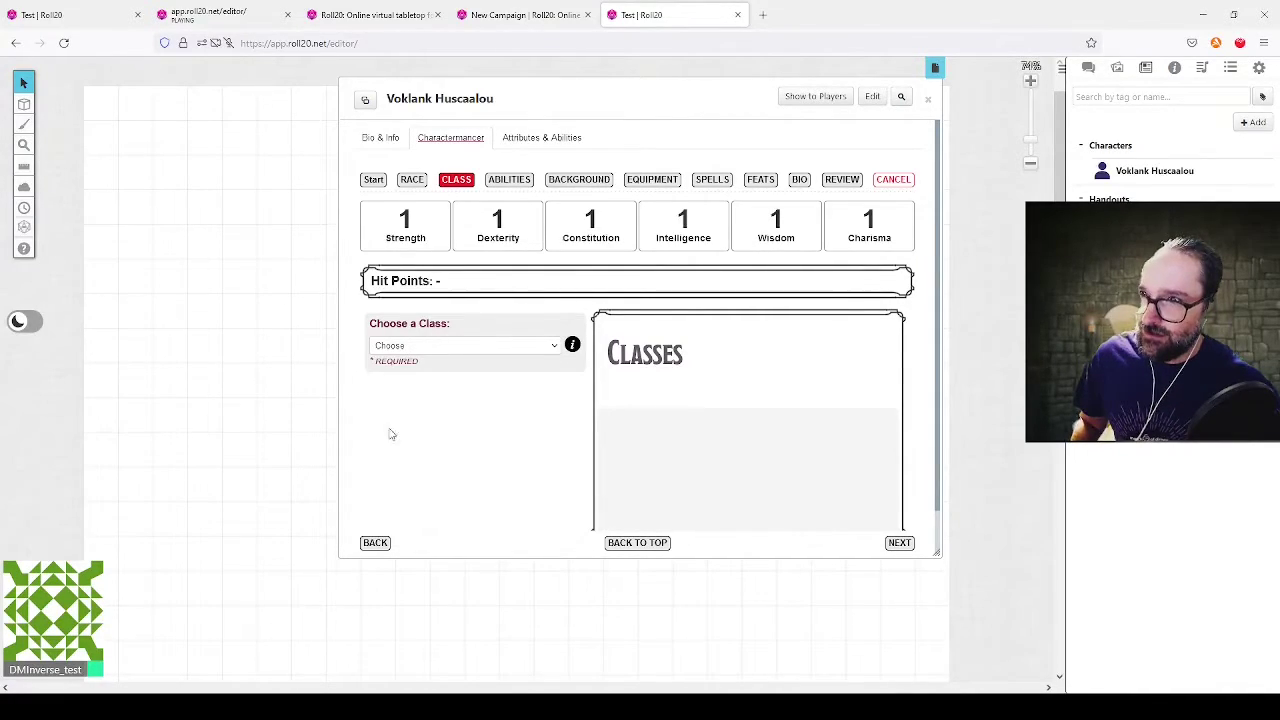
left_click(384, 447)
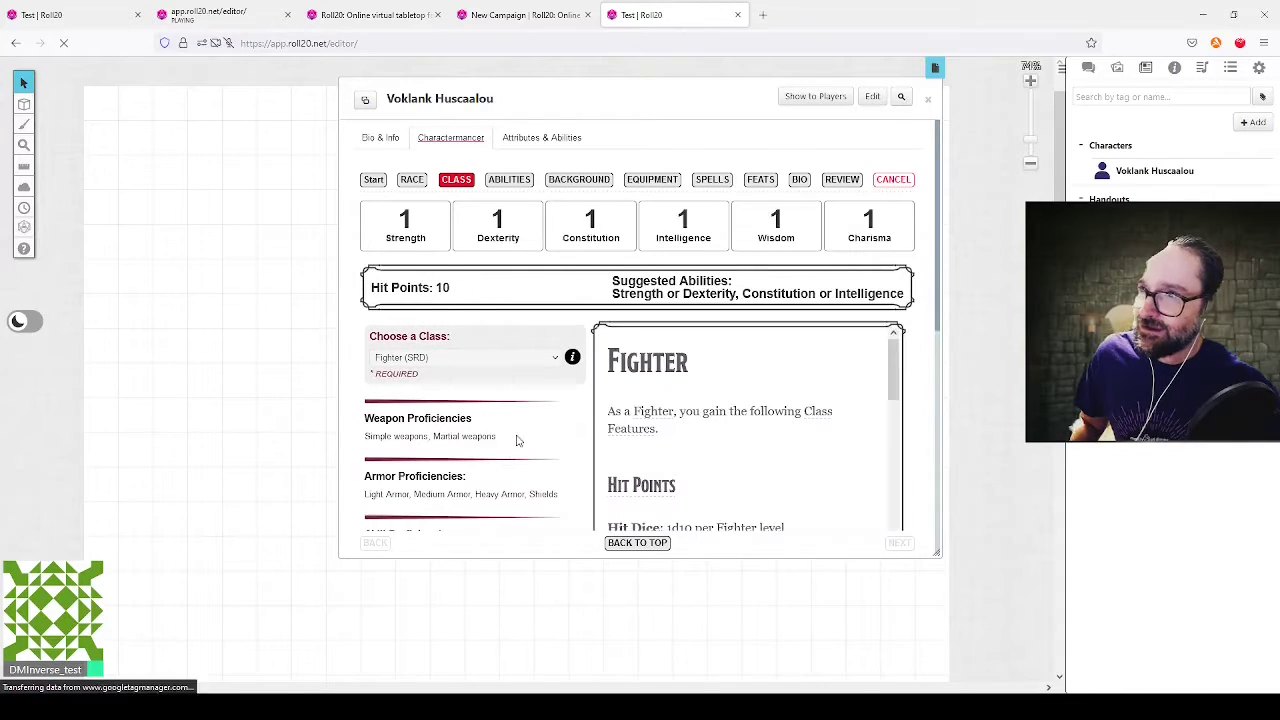
scroll(517, 286, "down", 2)
scroll(519, 288, "down", 1)
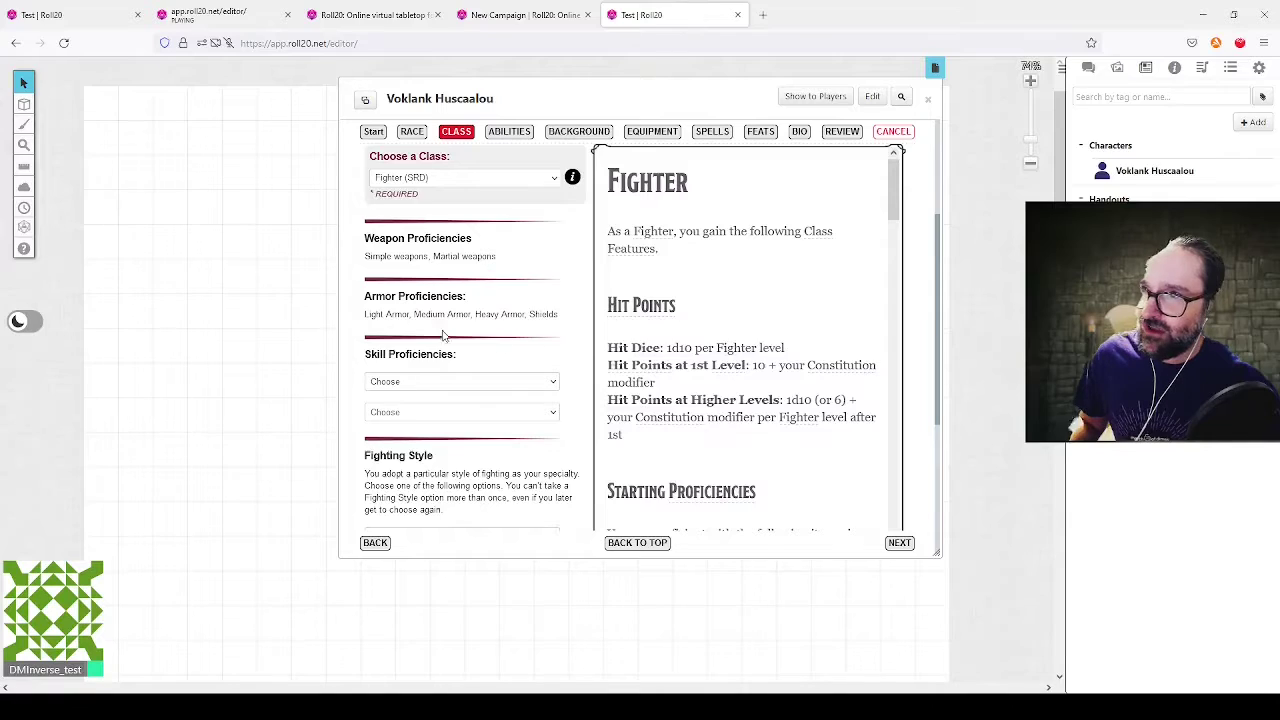
left_click(413, 422)
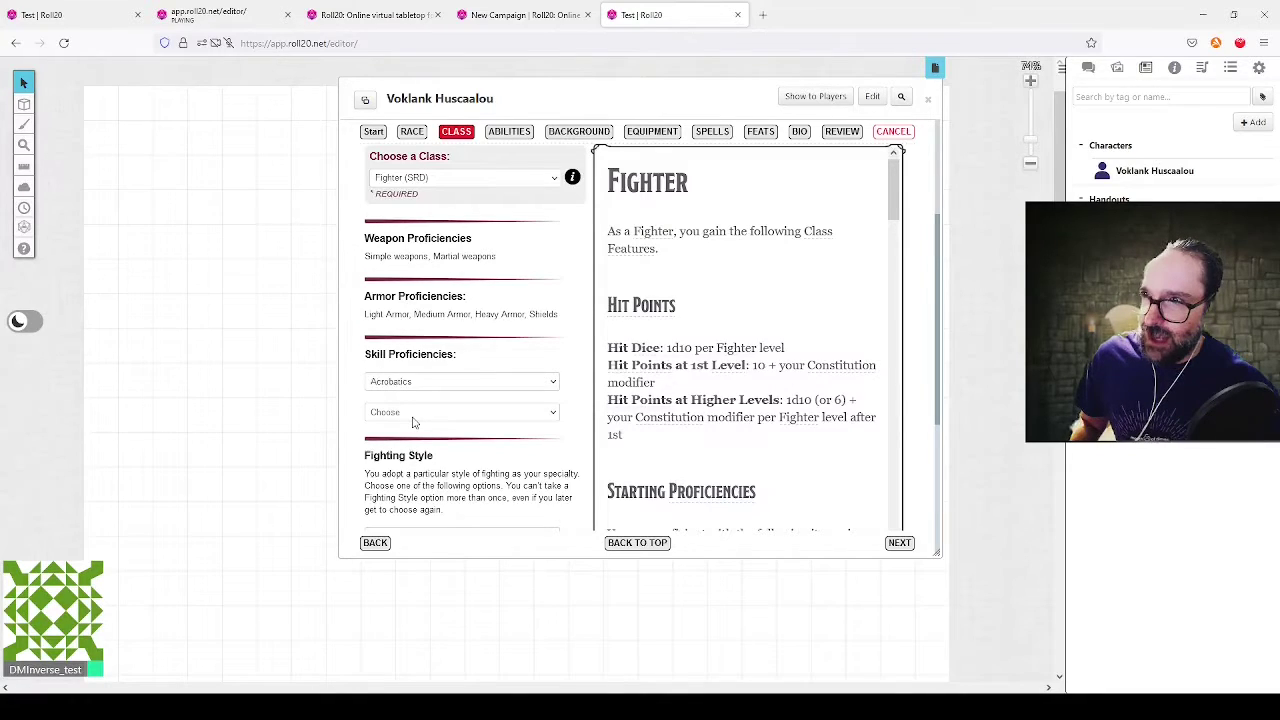
Step: Choose Animal Handling as the second skill proficiency and Defense as the fighting style, and continue to the Abilities page
left_click(395, 470)
scroll(386, 249, "down", 3)
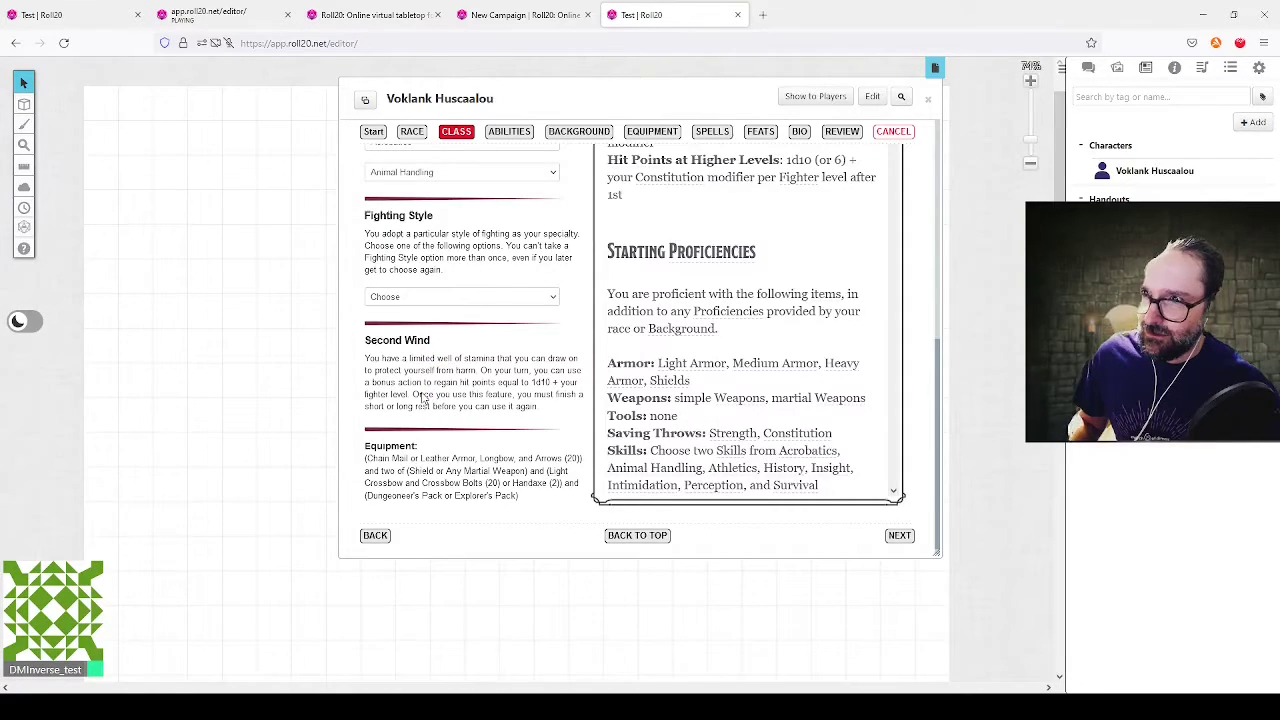
left_click(400, 355)
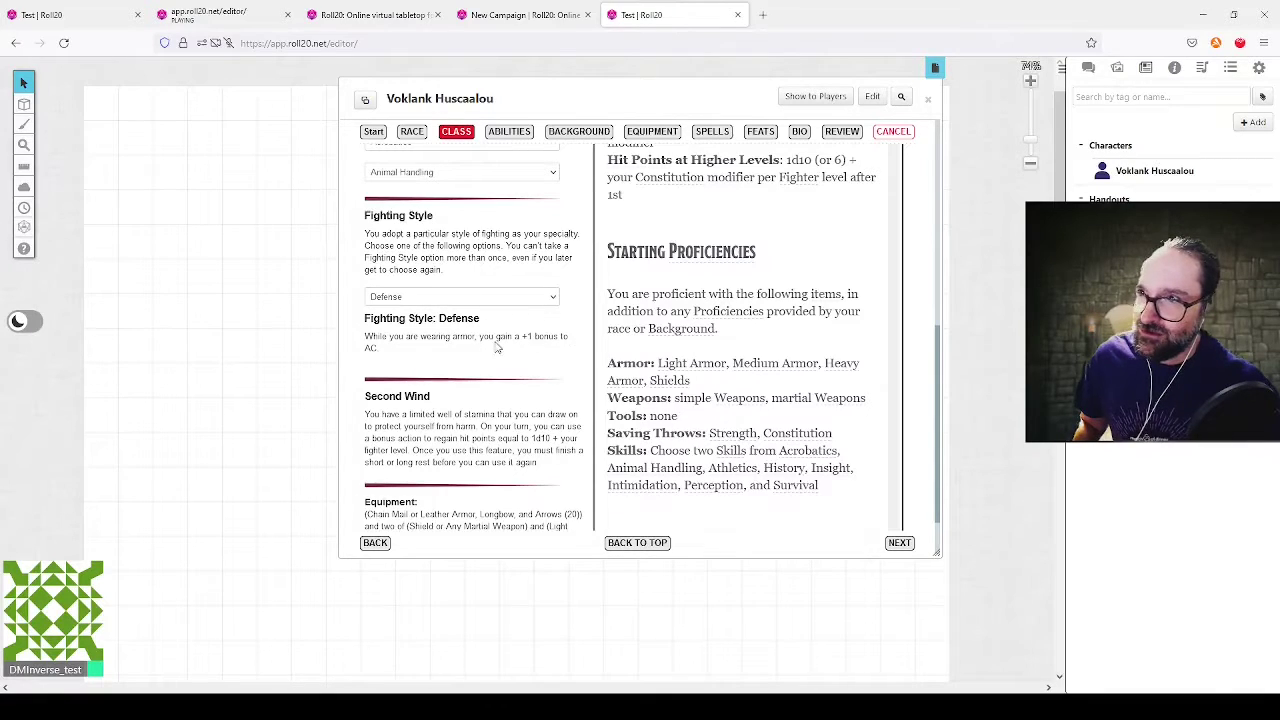
scroll(505, 323, "down", 1)
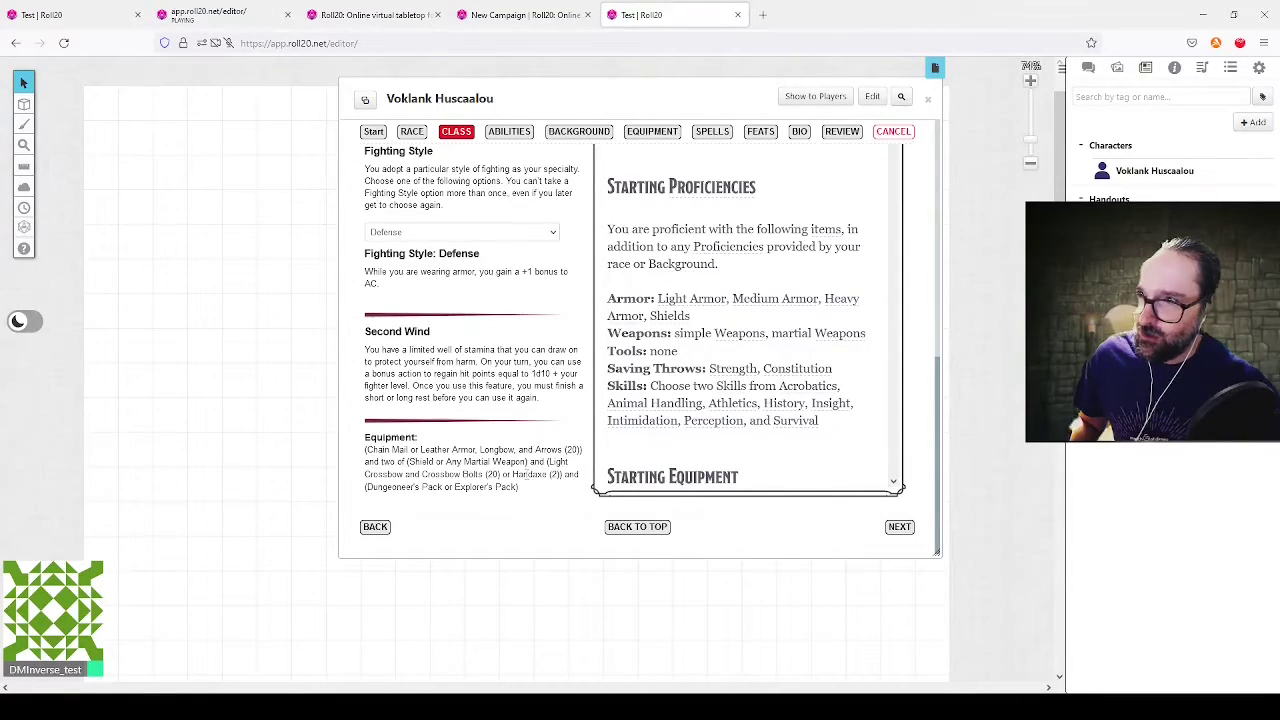
left_click(901, 530)
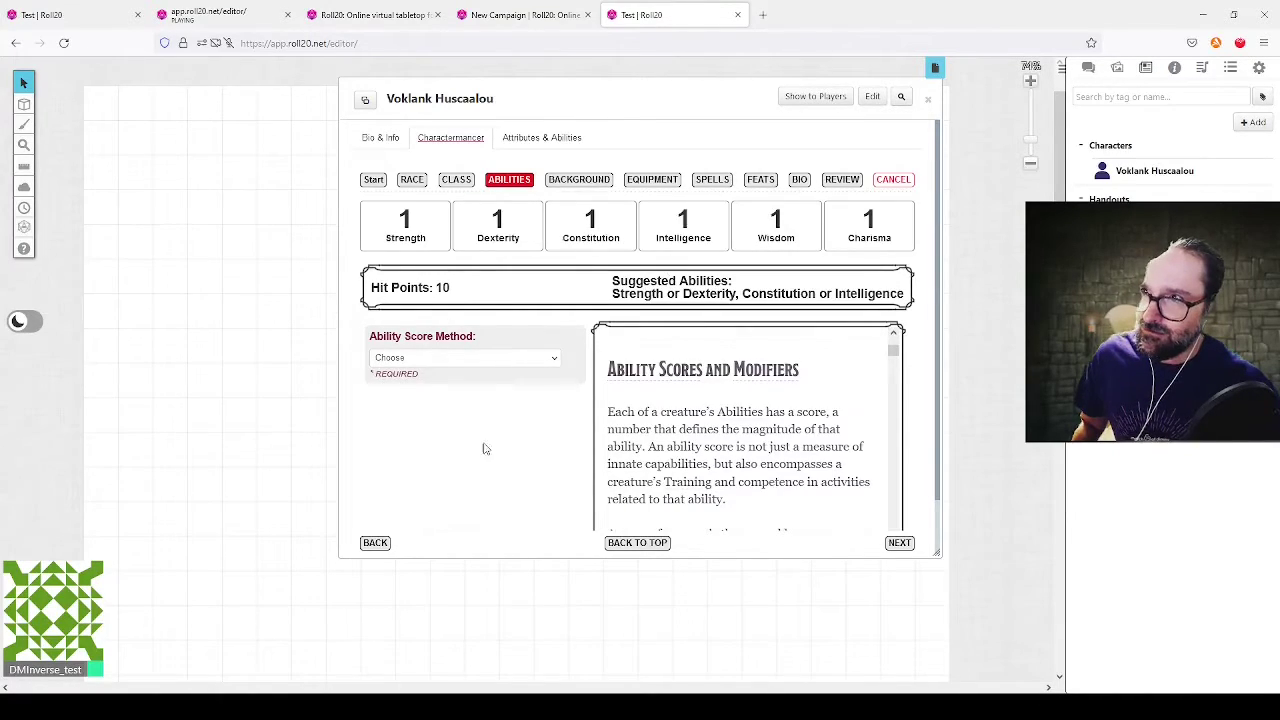
Step: Set the ability score method to Custom and enter Strength 15, Dexterity 14 and Constitution 13
left_click(387, 400)
scroll(543, 383, "down", 2)
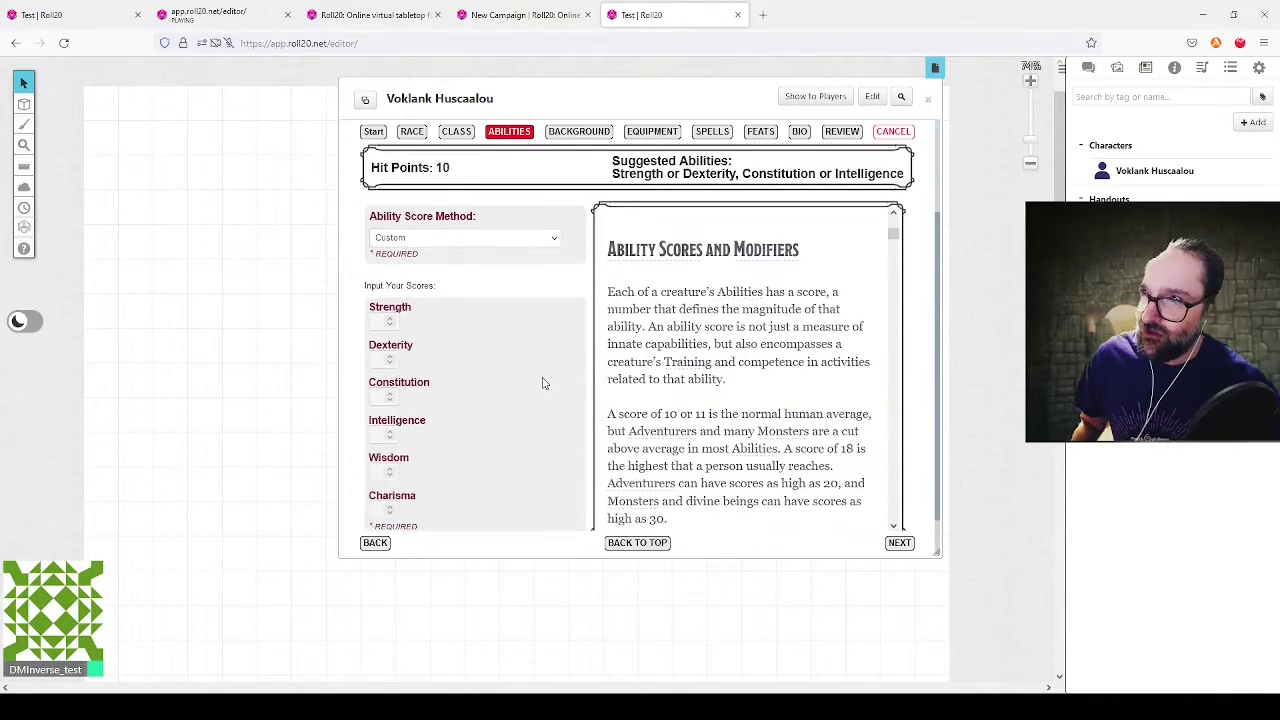
scroll(543, 383, "down", 1)
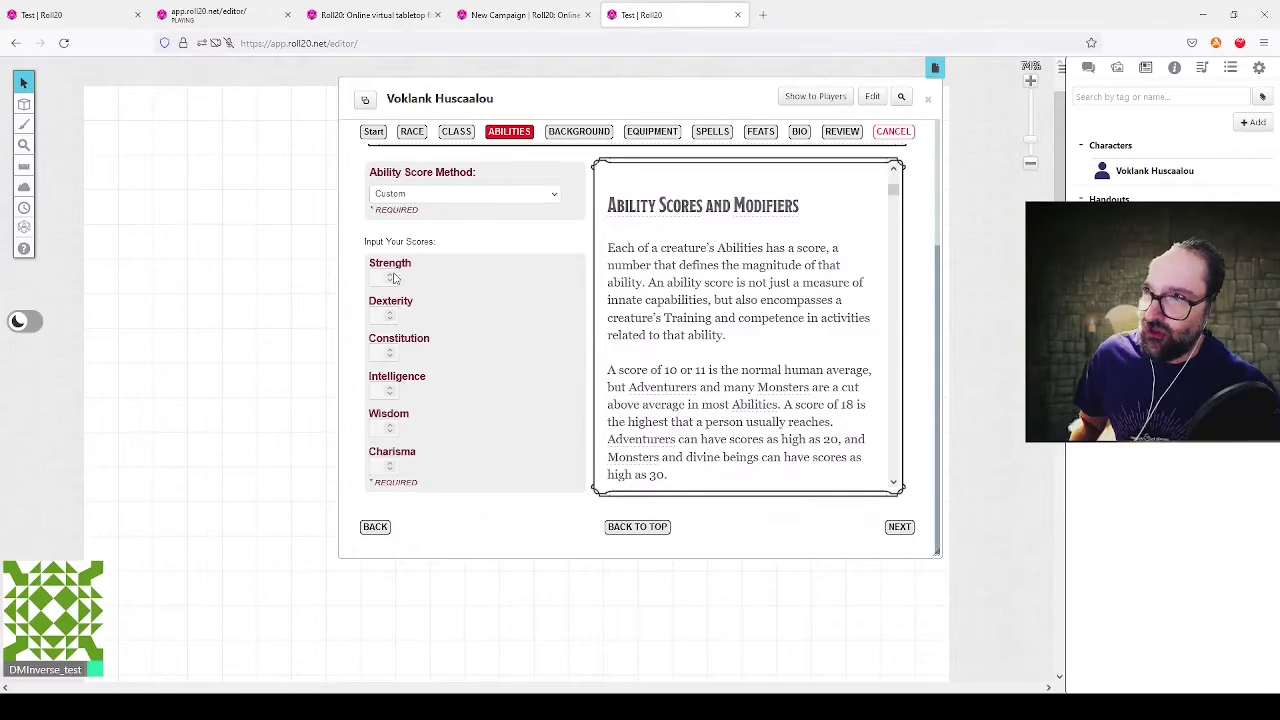
left_click(388, 278)
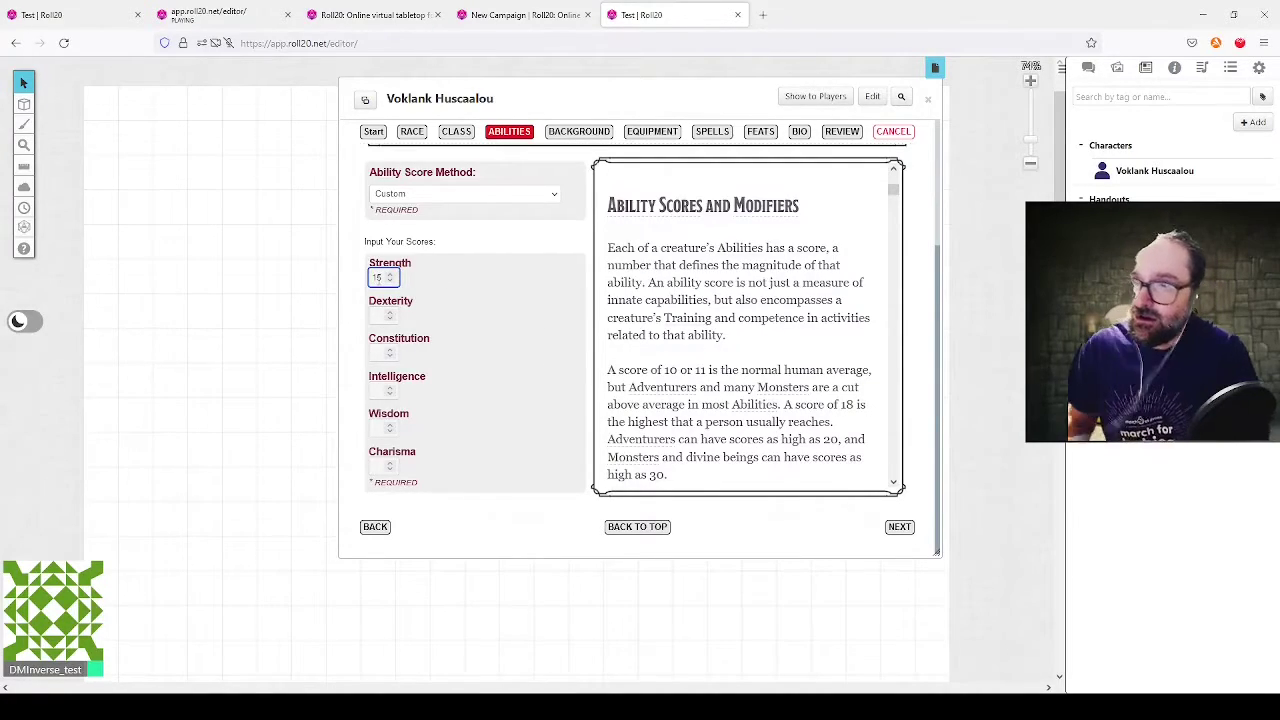
left_click(384, 314)
type("14")
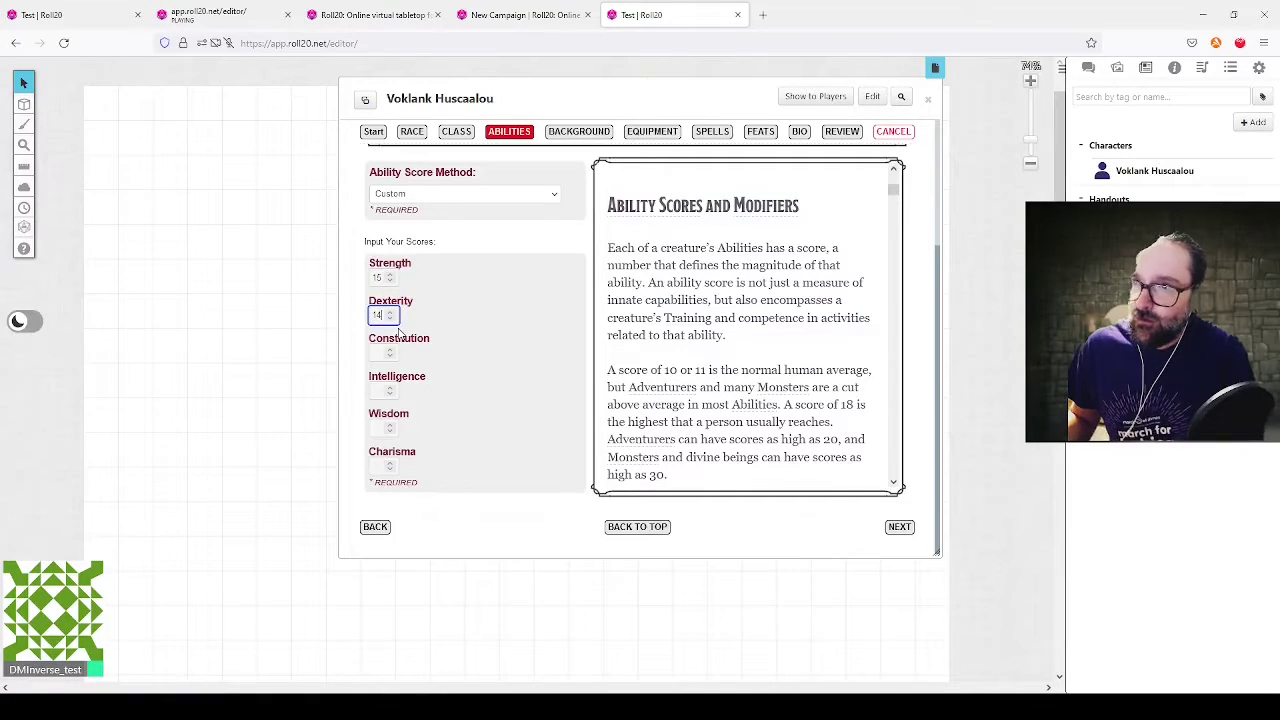
left_click(374, 350)
type("13")
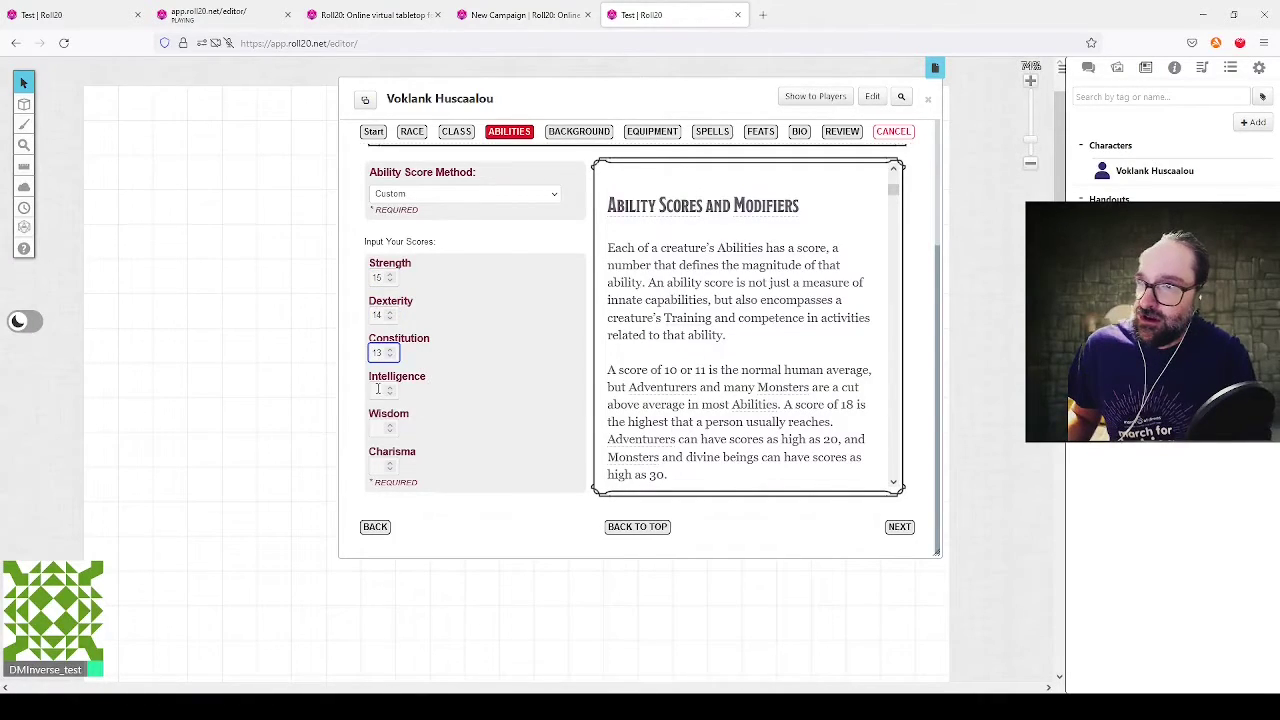
Step: Enter Intelligence 12, Wisdom 10 and Charisma 8, and continue to the Background page
key("Tab")
left_click(378, 428)
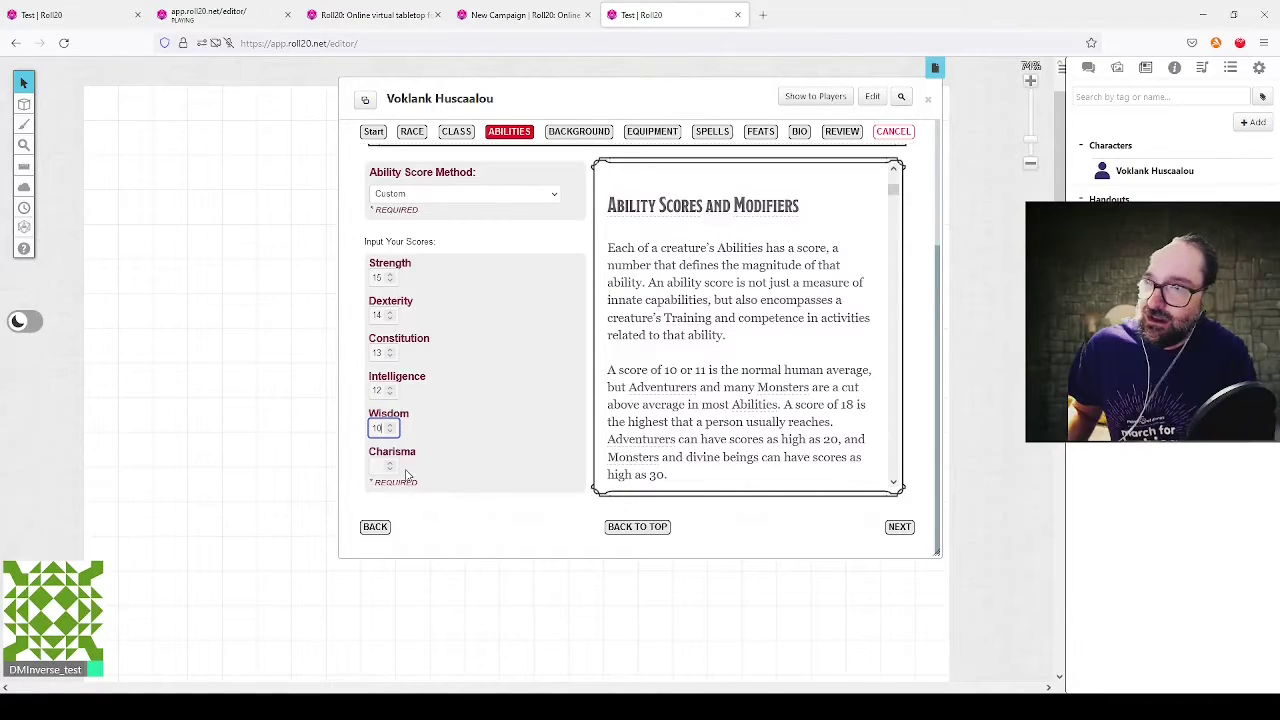
left_click(375, 467)
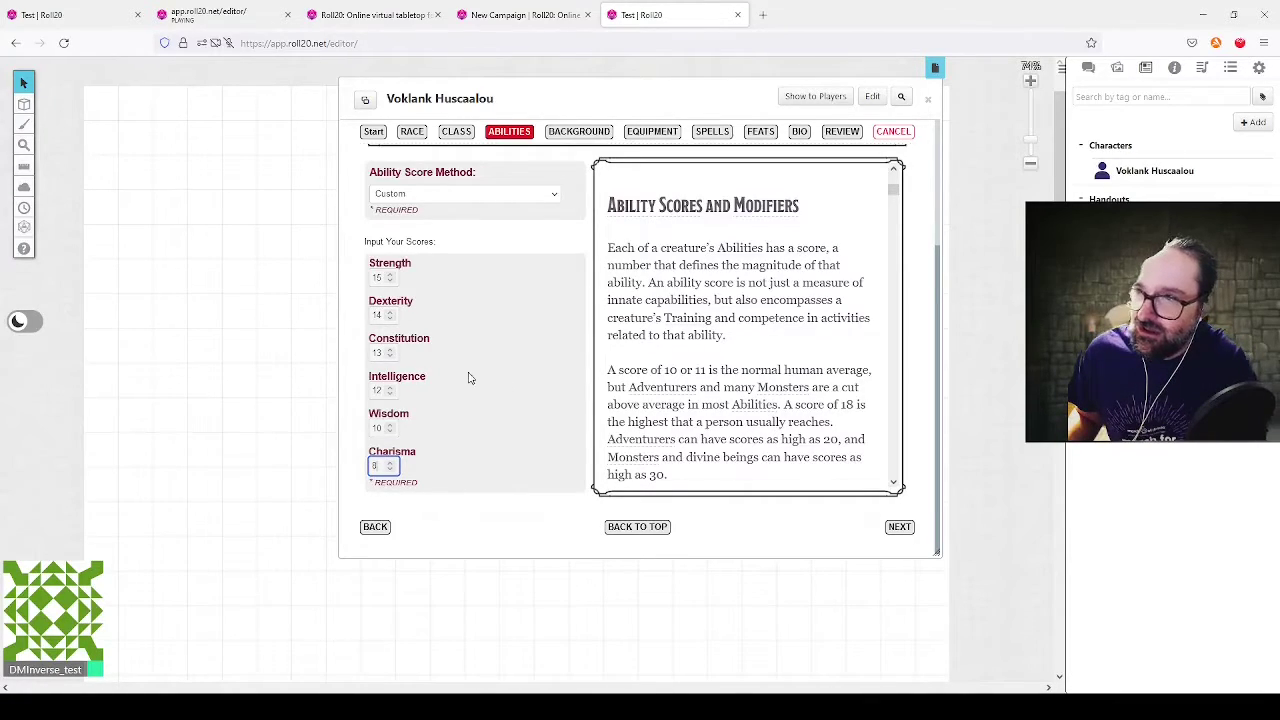
left_click(898, 527)
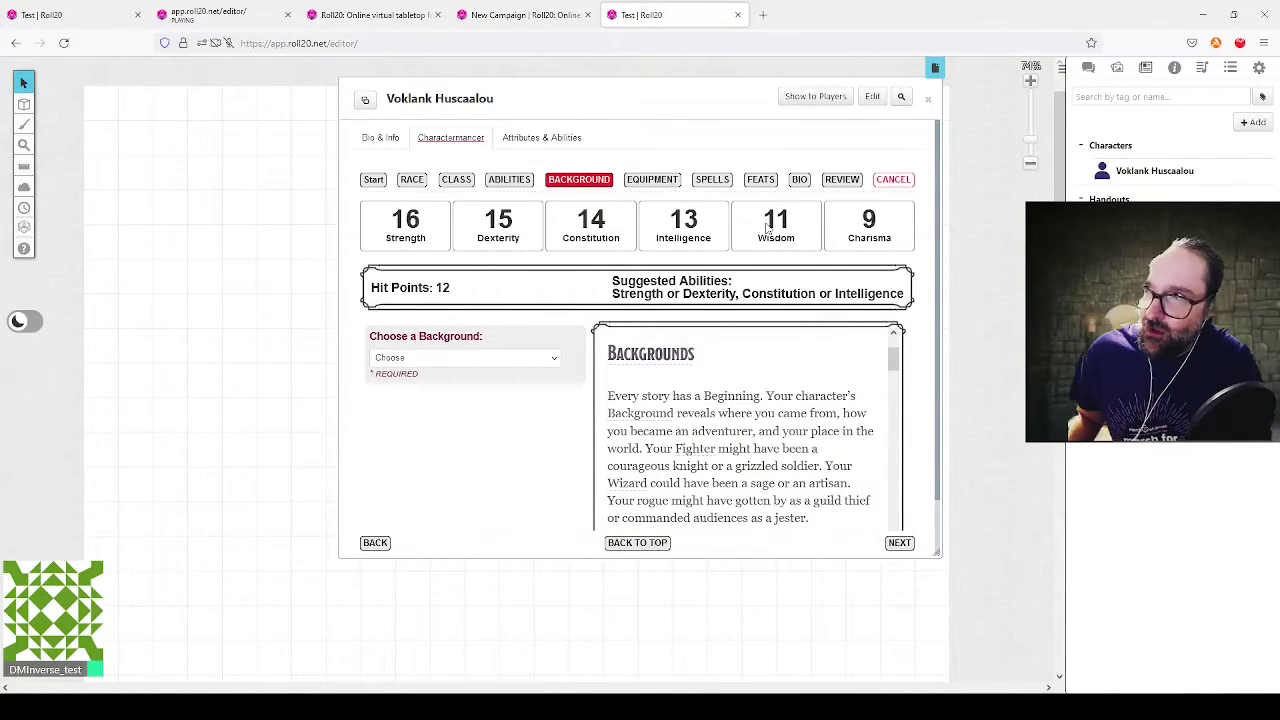
Step: Set the background to Acolyte (SRD) and choose Dwarvish (SRD) and Gnomish (SRD) as its language proficiencies
left_click(409, 401)
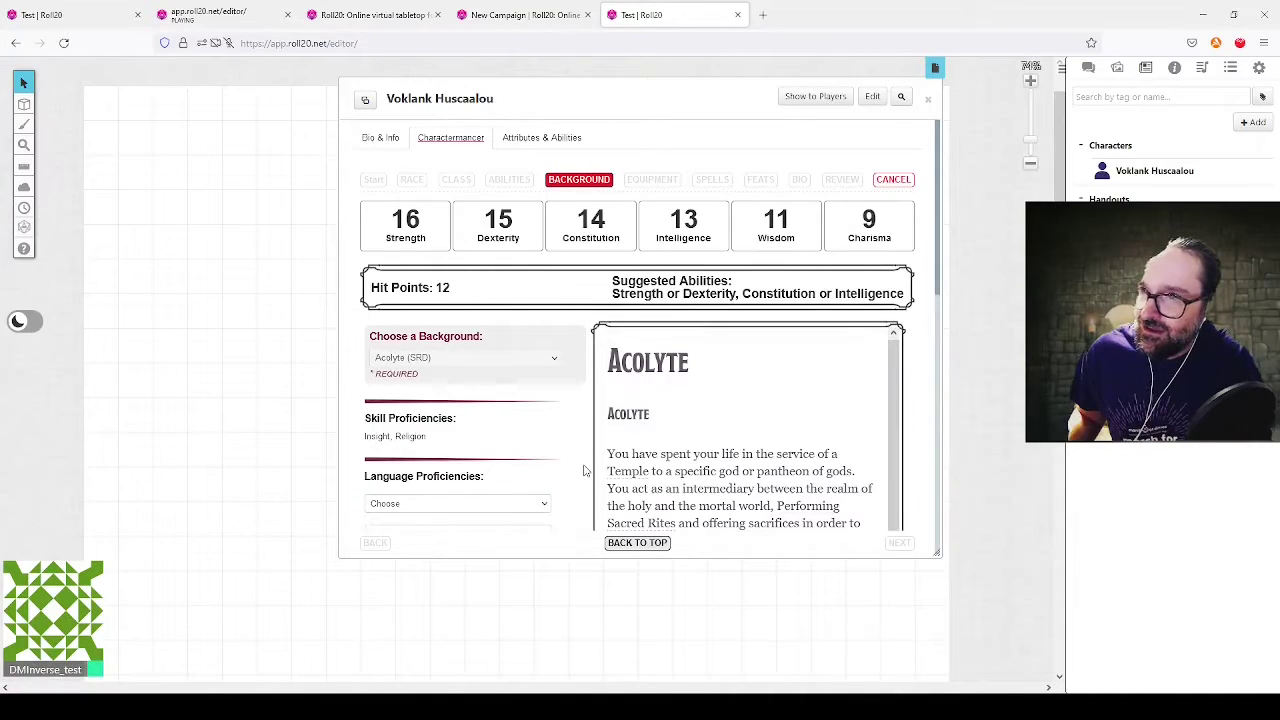
scroll(500, 330, "down", 1)
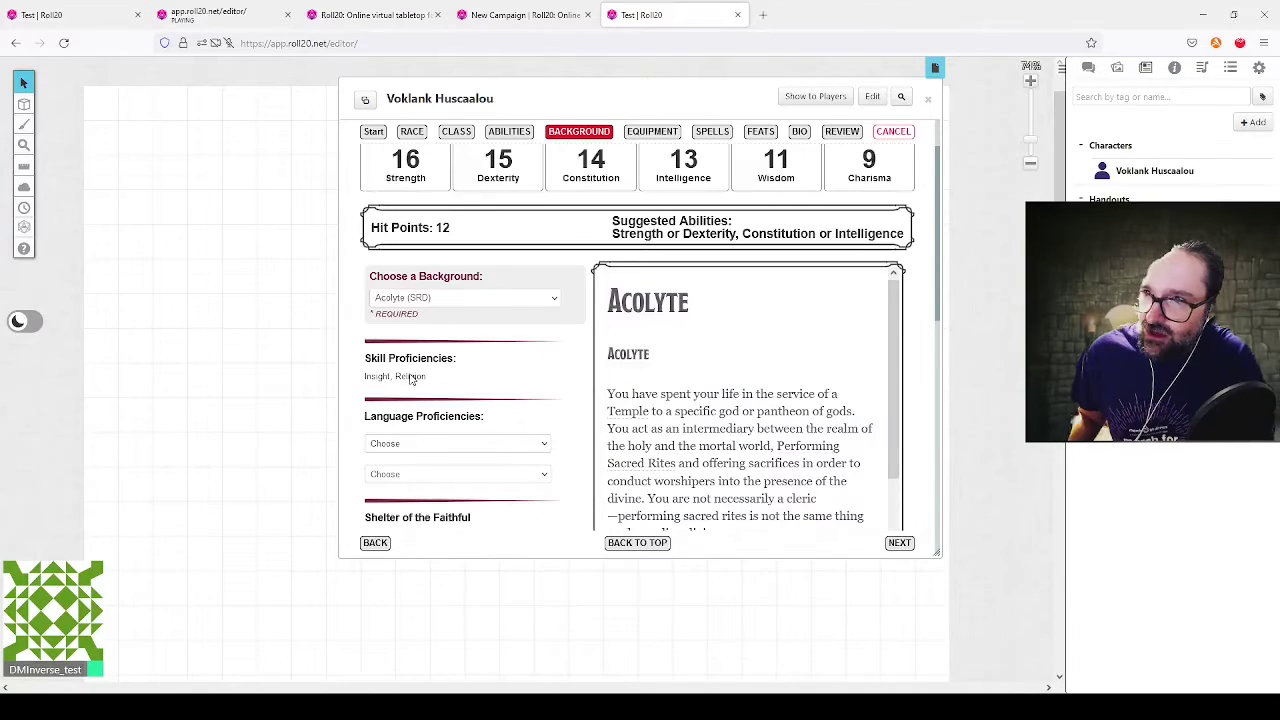
scroll(583, 309, "down", 2)
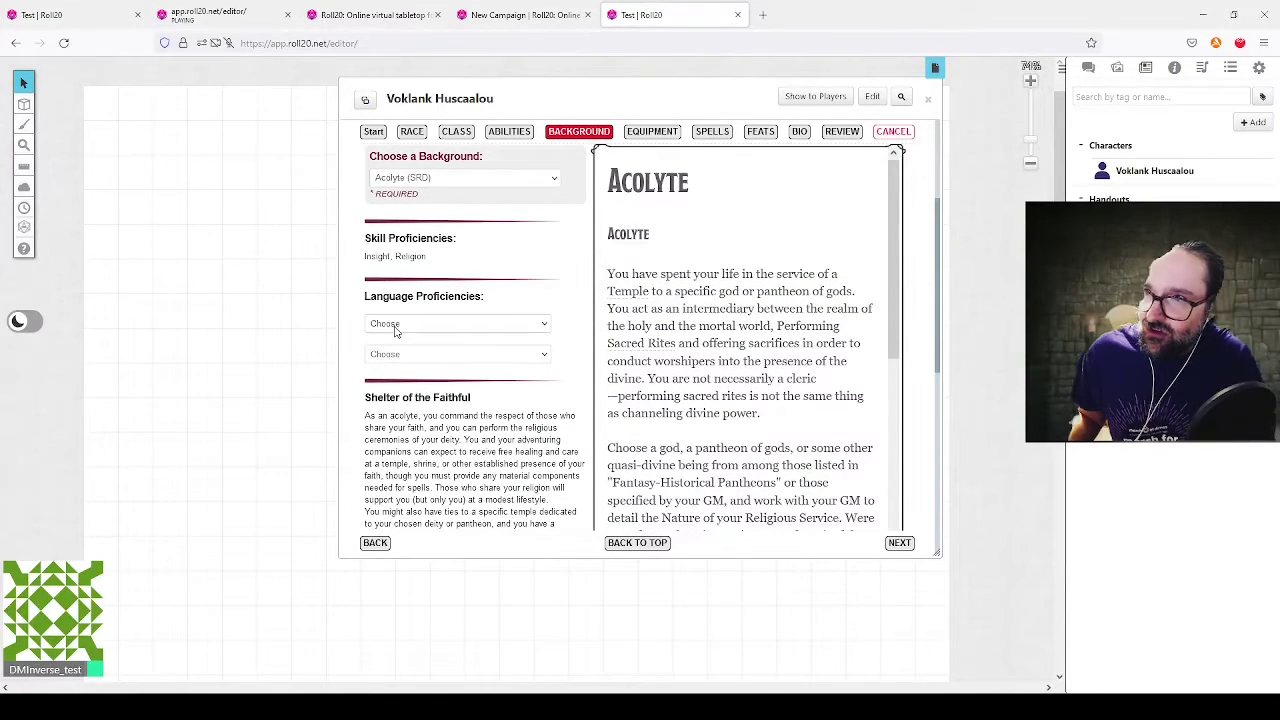
left_click(418, 440)
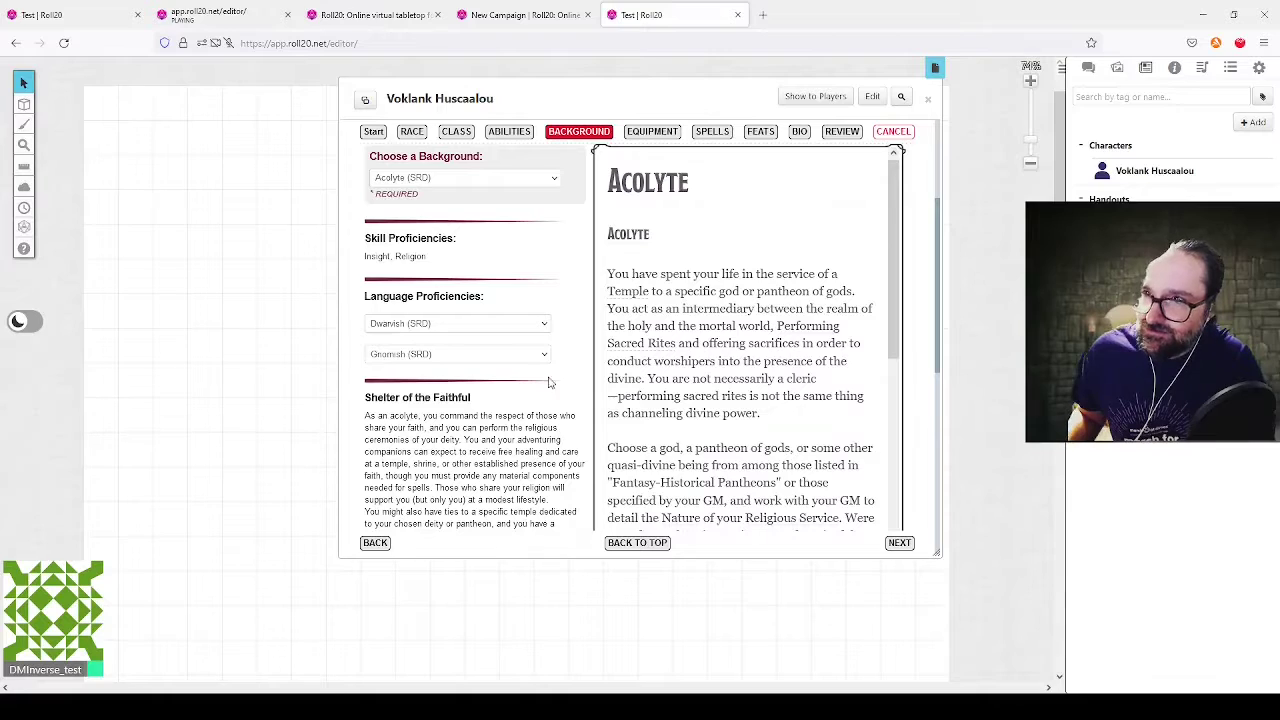
Step: Roll both personality traits, the ideal, the bond and the flaw, showing the rolls in the chat, and continue to the Equipment page
scroll(568, 335, "down", 4)
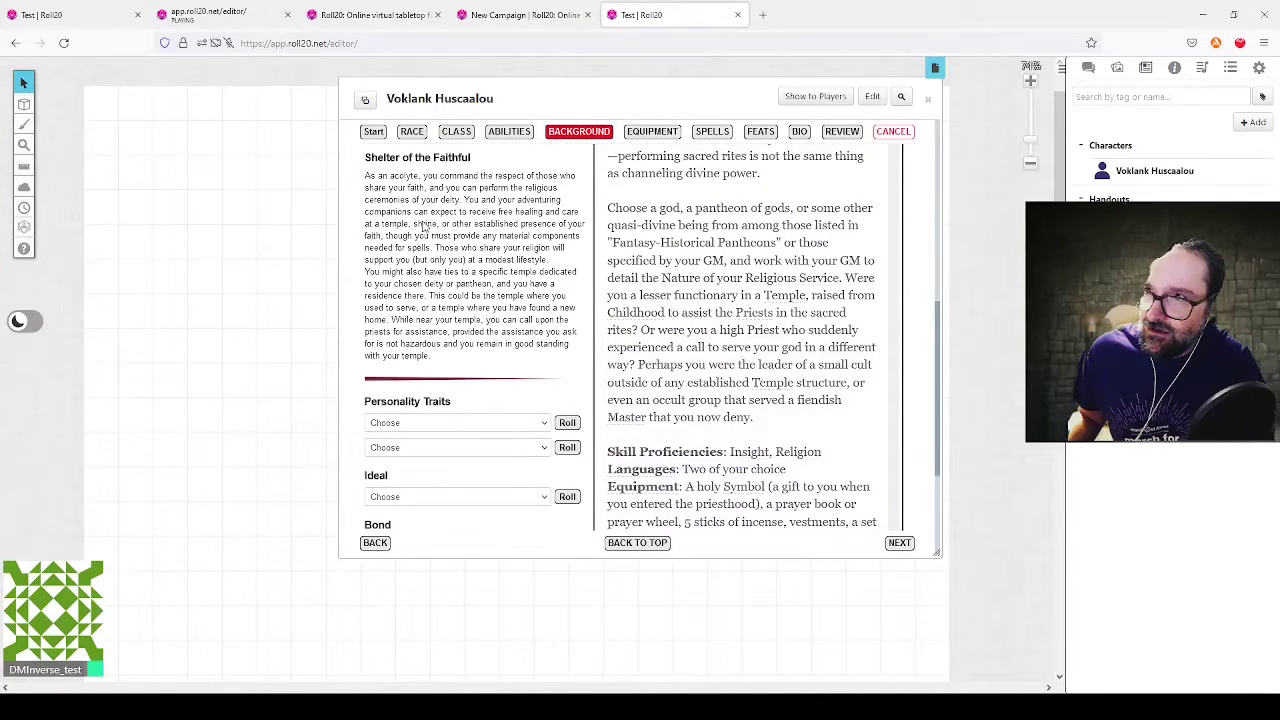
scroll(474, 266, "down", 2)
scroll(474, 266, "down", 1)
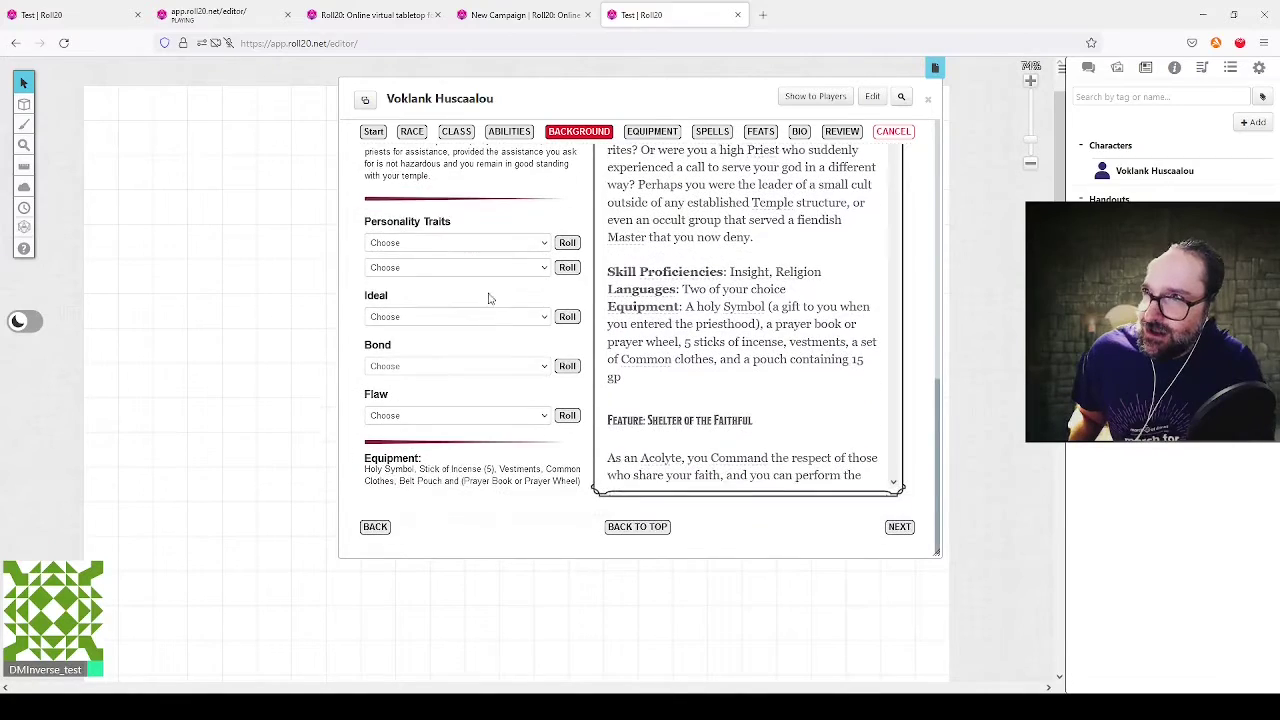
left_click(567, 246)
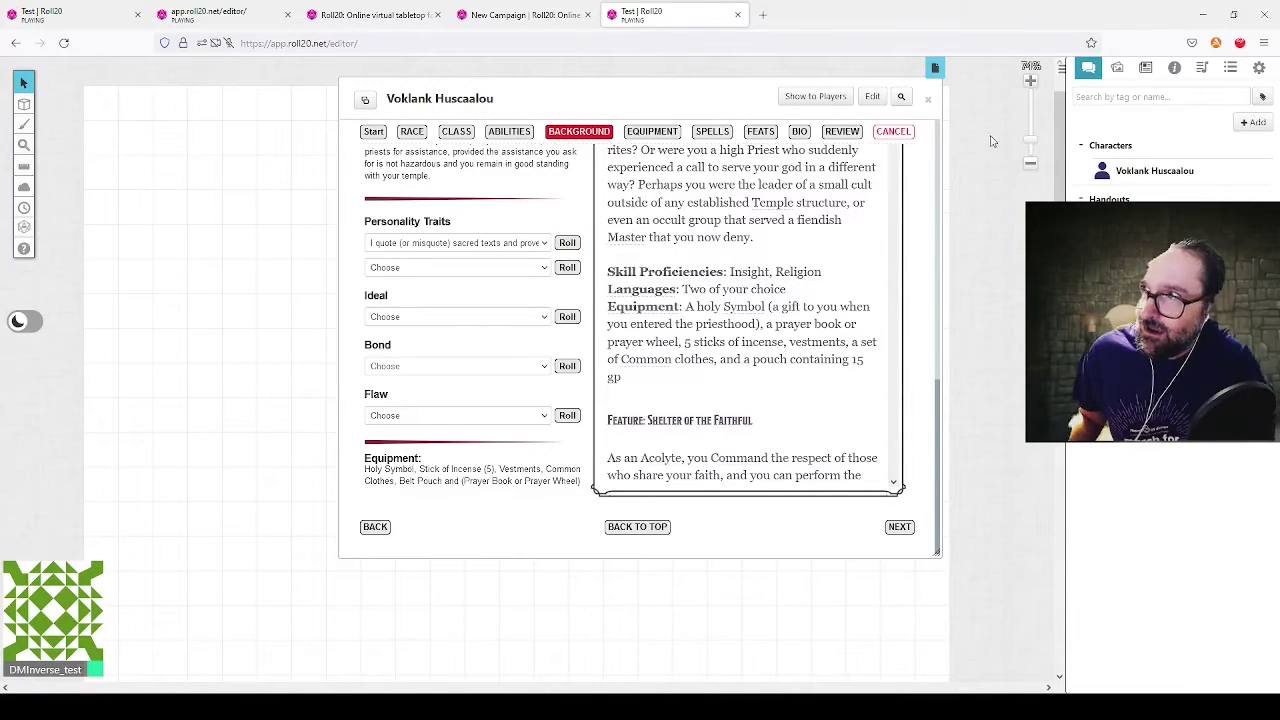
left_click(1089, 72)
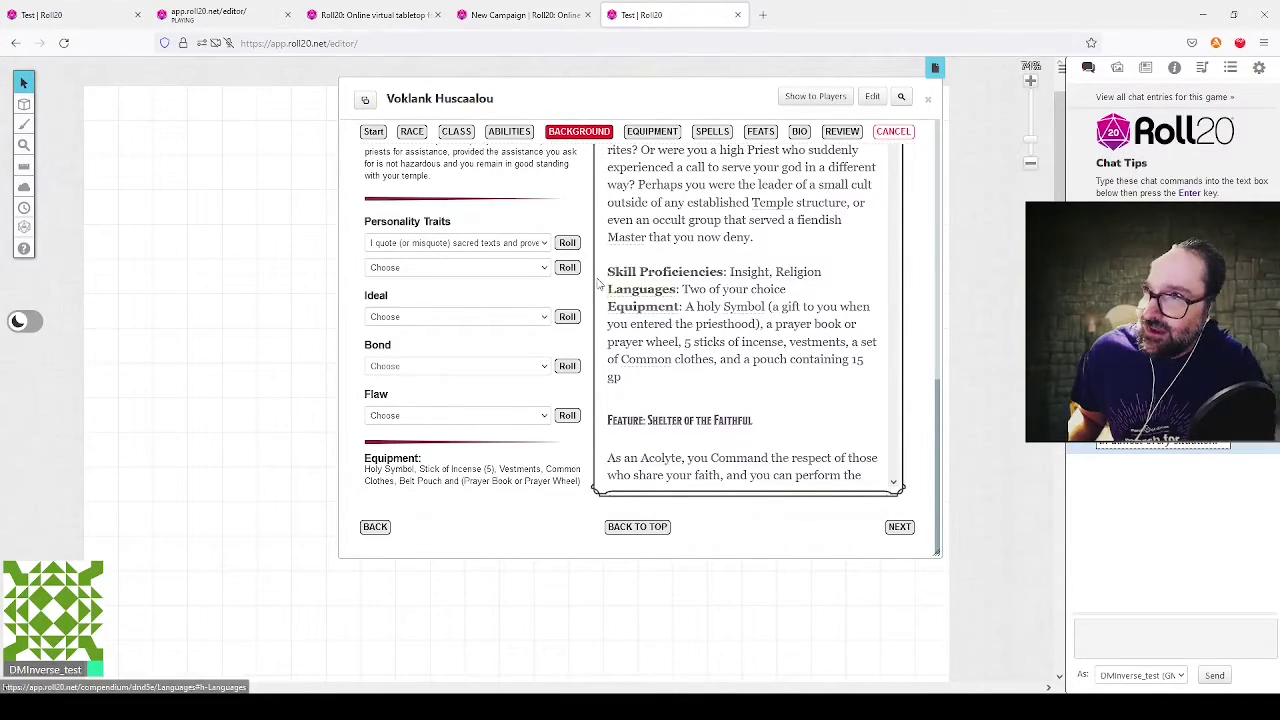
left_click(567, 268)
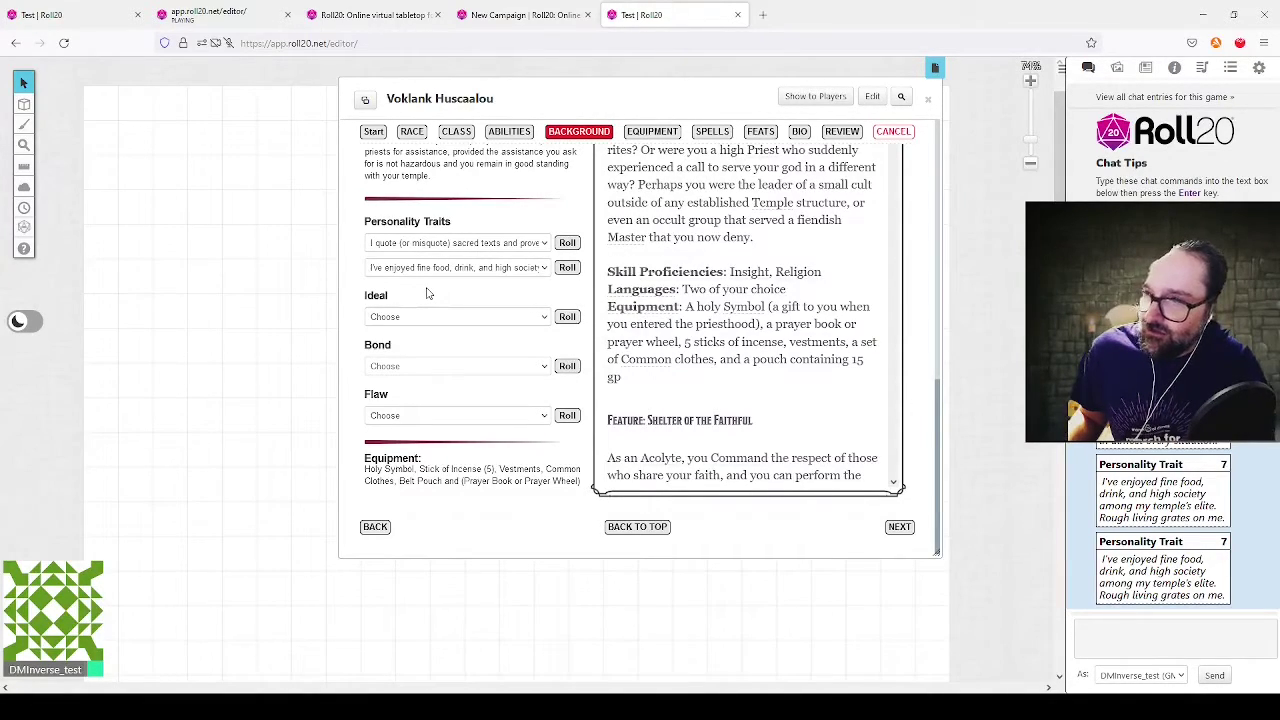
left_click(567, 317)
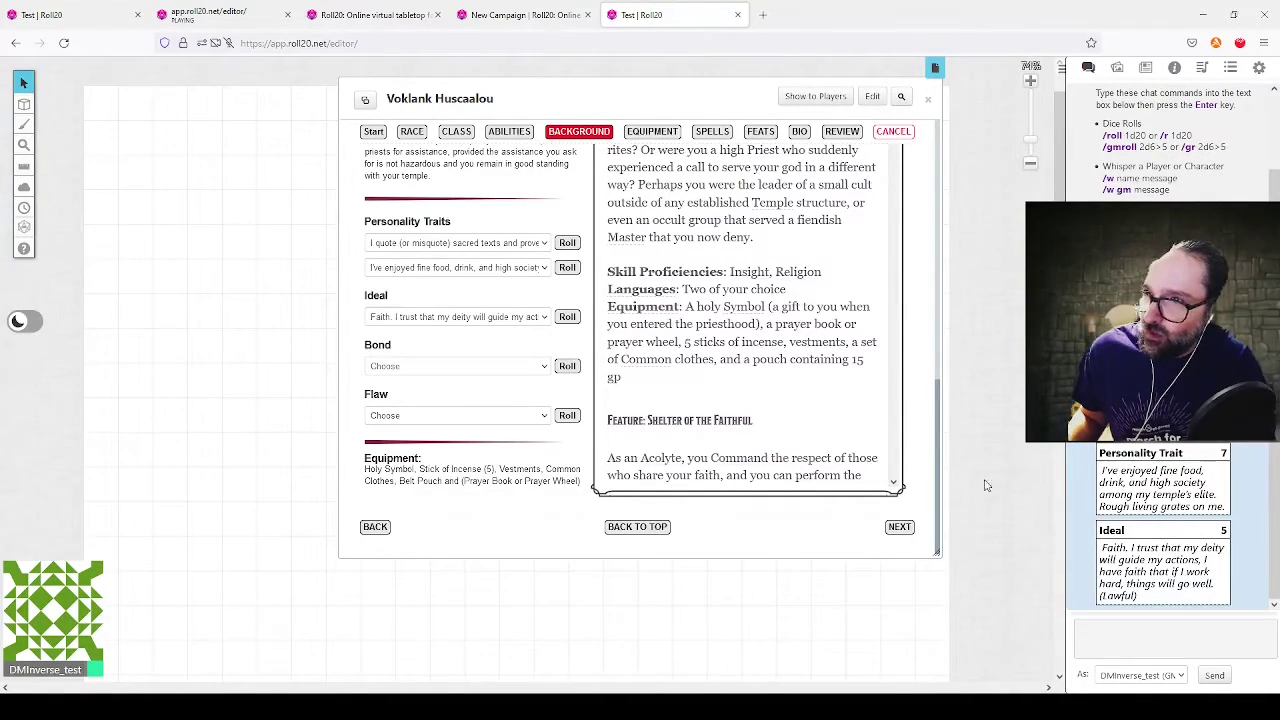
left_click(567, 366)
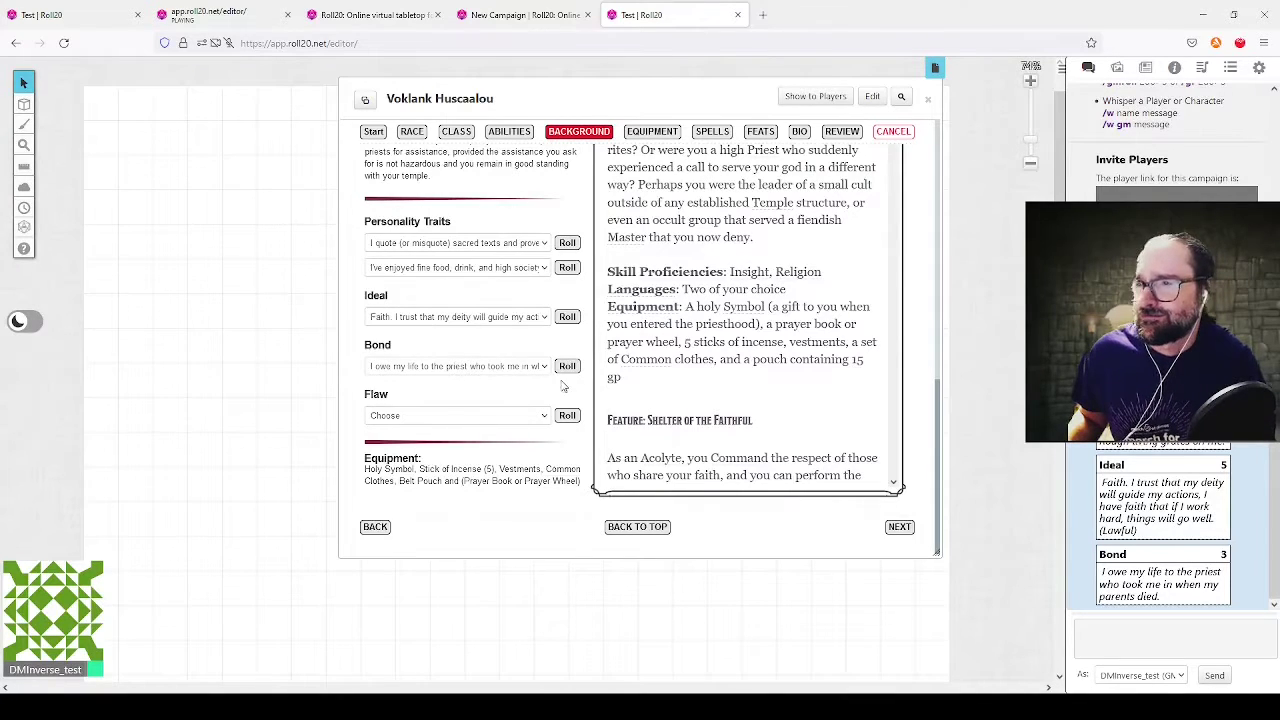
left_click(568, 414)
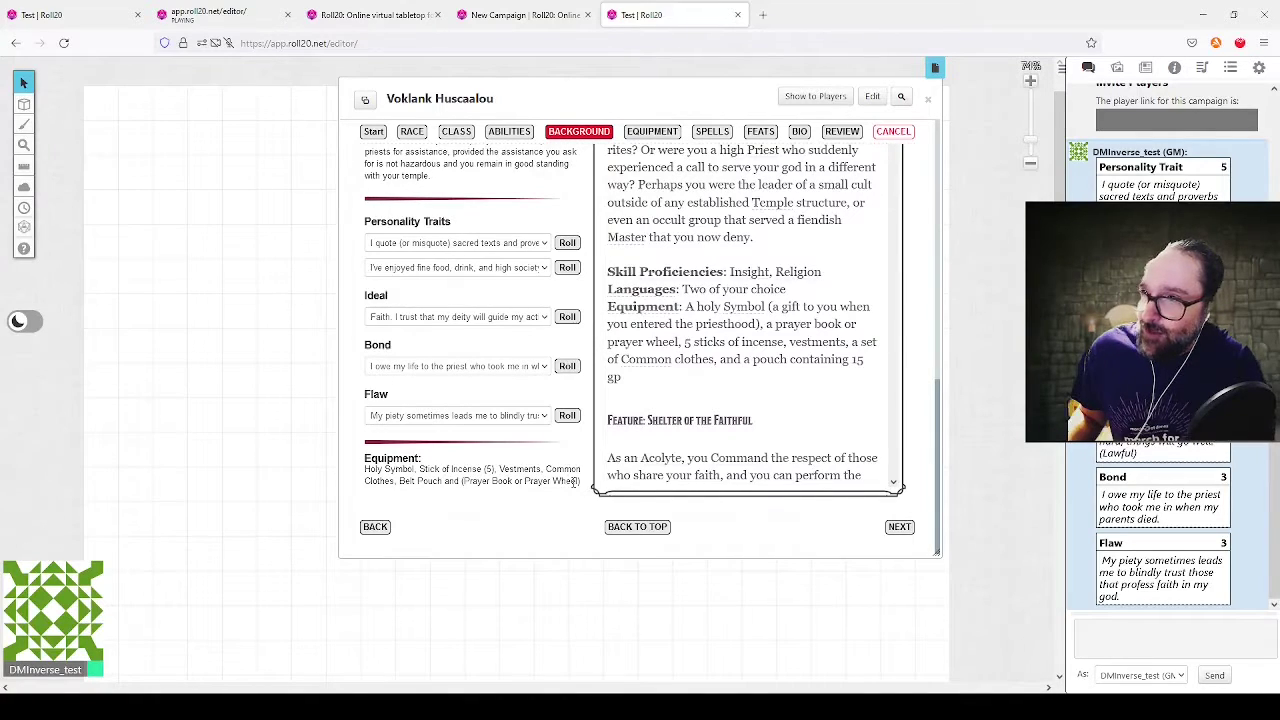
left_click(899, 527)
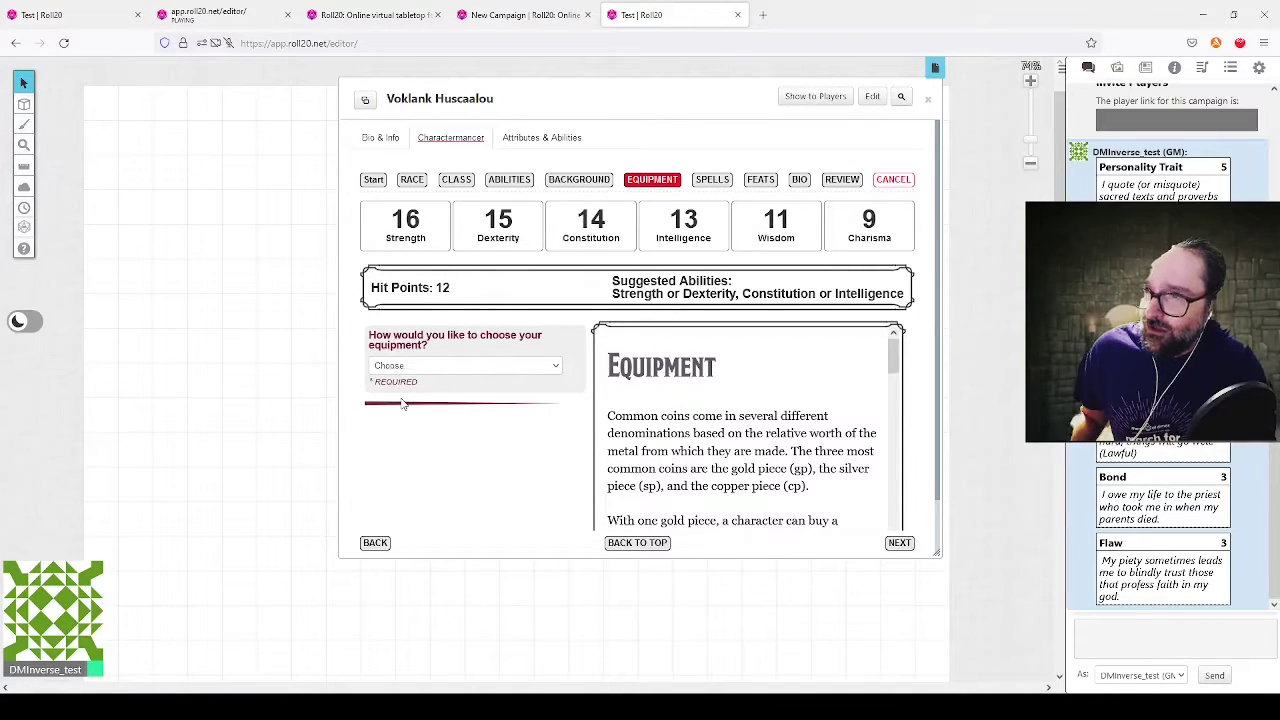
Step: Choose Class Equipment as the equipment method and pick Chain Mail, a Shield and a Longsword (SRD)
scroll(600, 344, "down", 3)
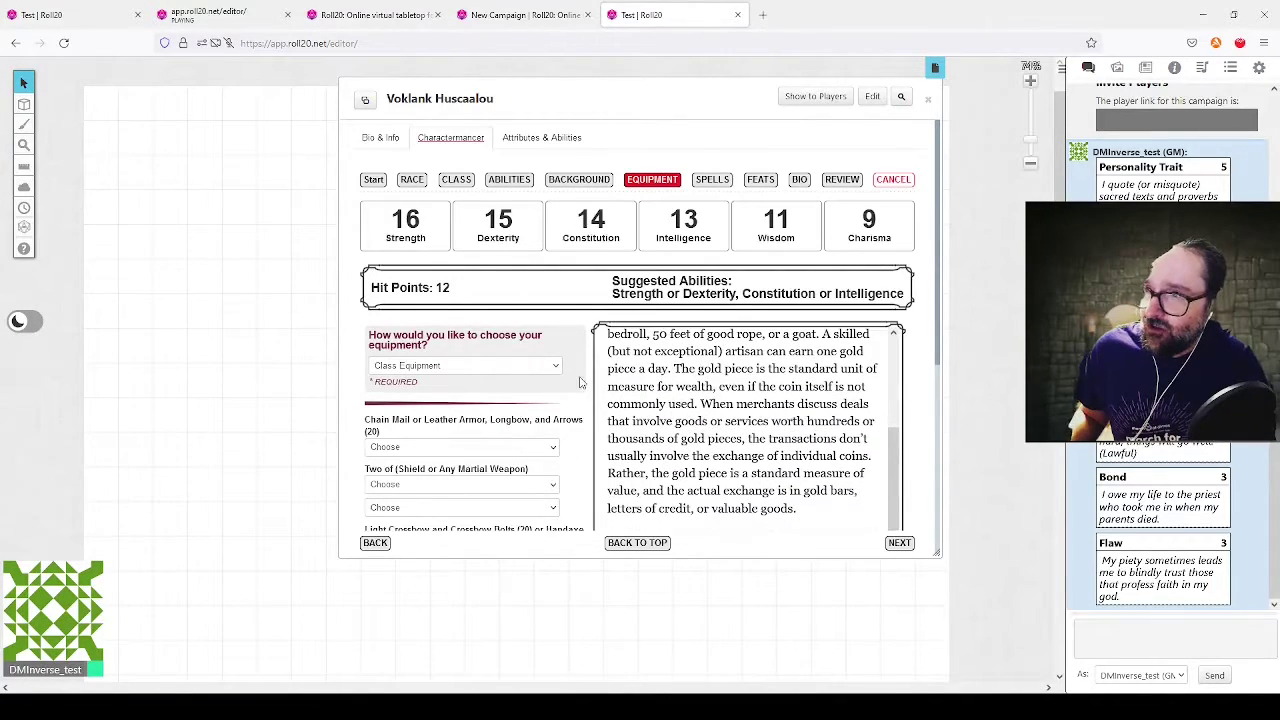
scroll(580, 383, "down", 2)
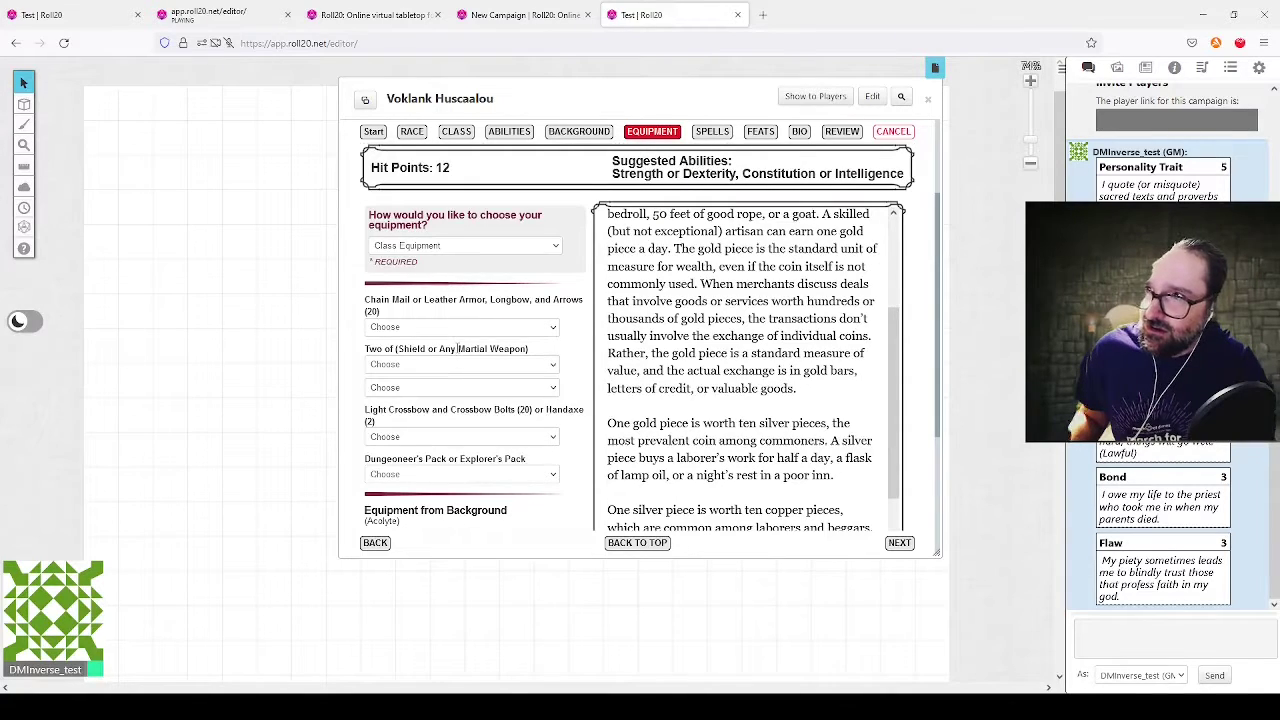
left_click(387, 366)
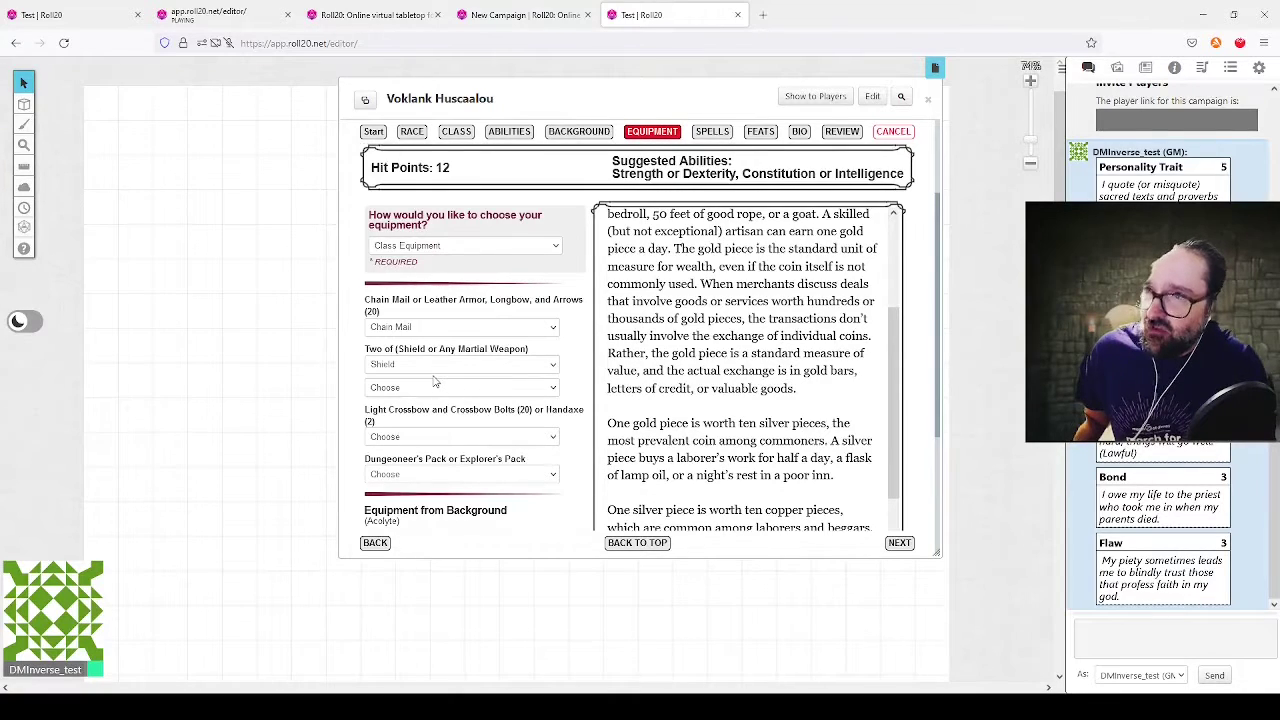
left_click(402, 256)
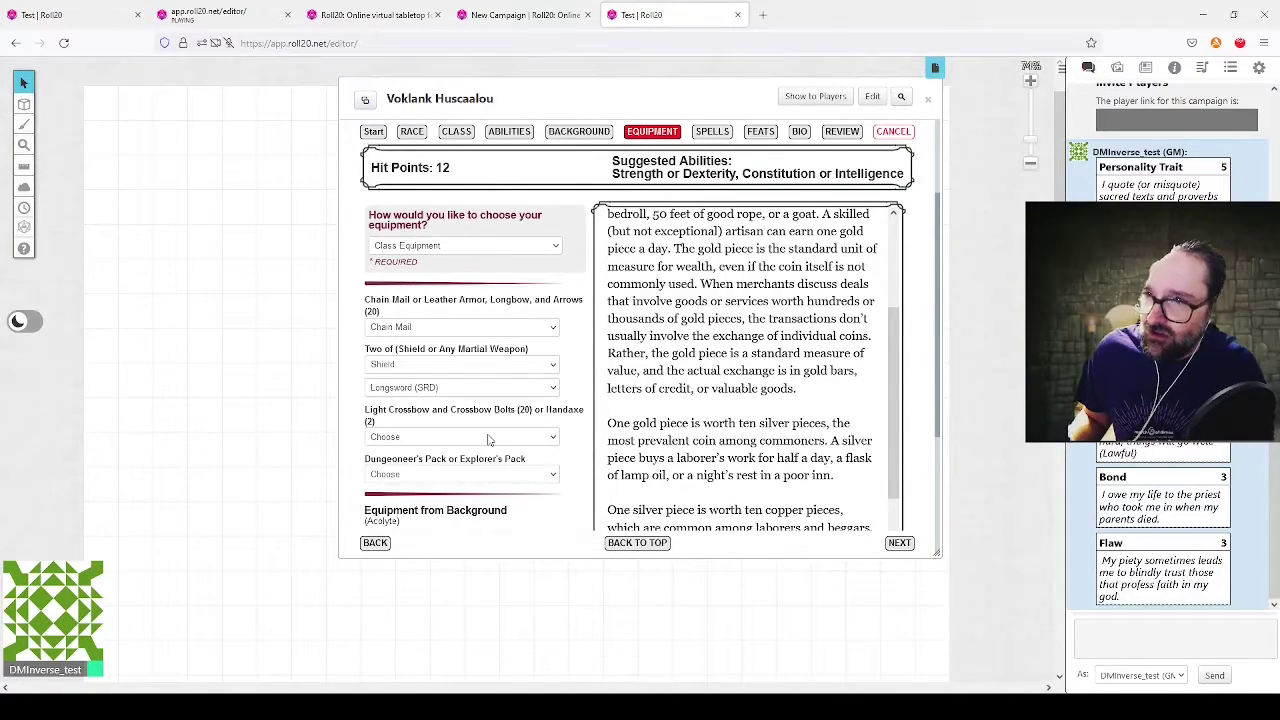
Step: Choose the Light Crossbow and Crossbow Bolts (20), the Dungeoneer's Pack and the Prayer Book as the remaining equipment
left_click(393, 440)
left_click(396, 474)
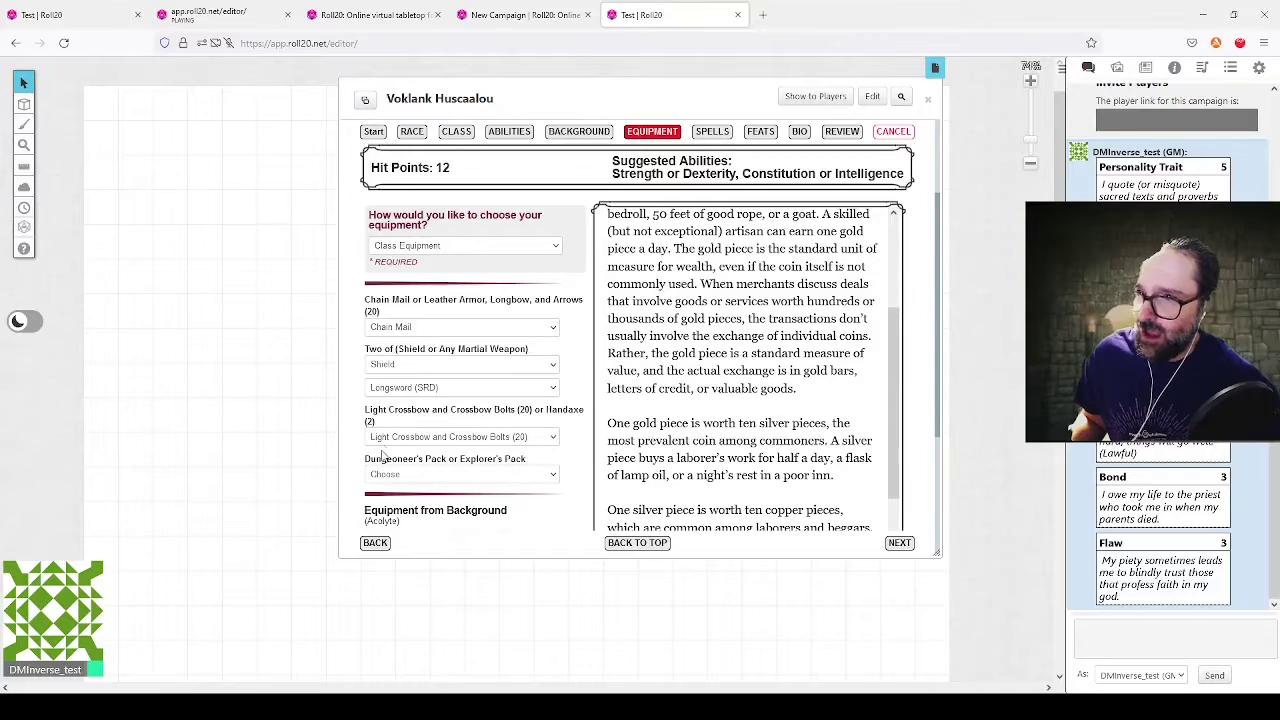
left_click(404, 516)
scroll(490, 530, "down", 3)
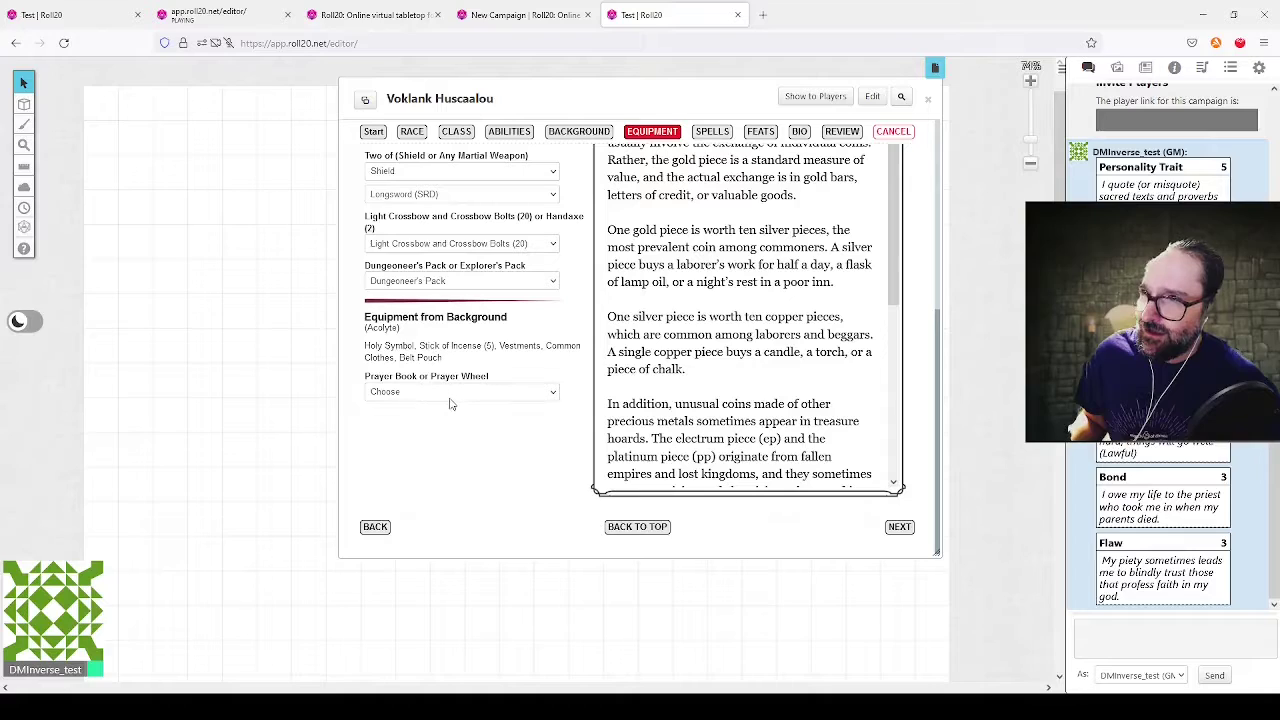
left_click(416, 434)
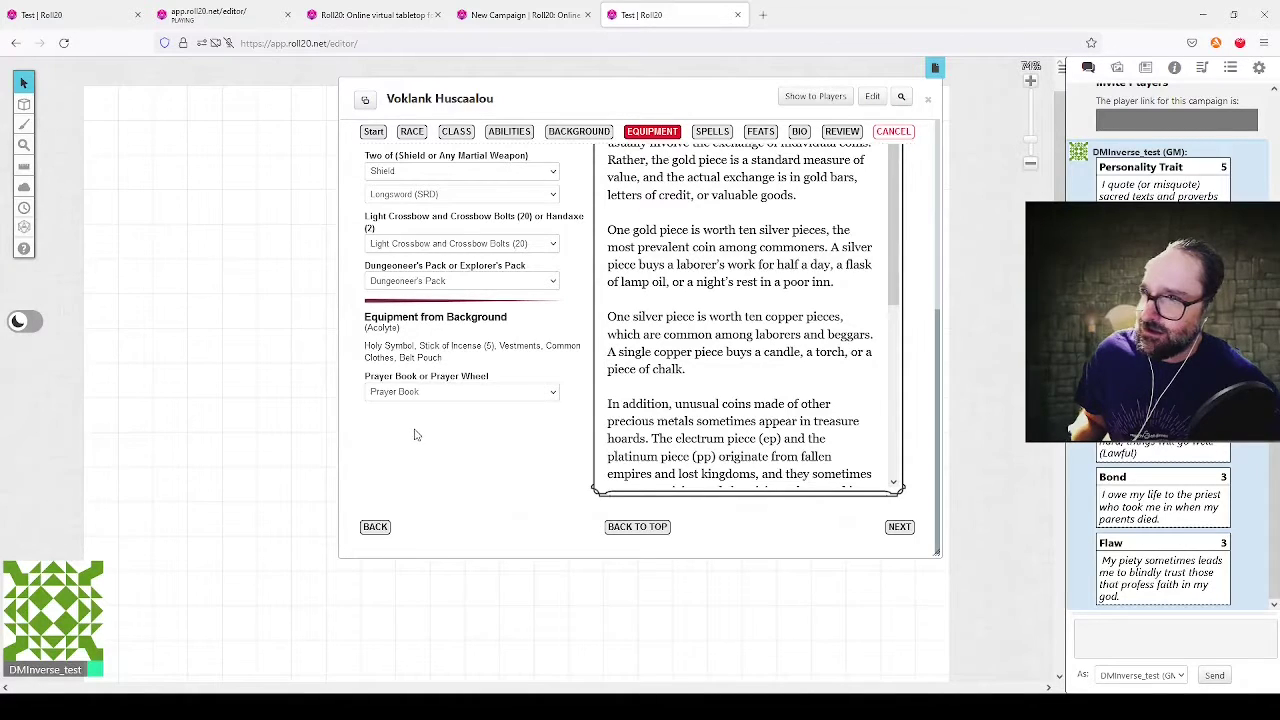
Step: Continue past the Spells and Feats pages to the Bio page
left_click(897, 531)
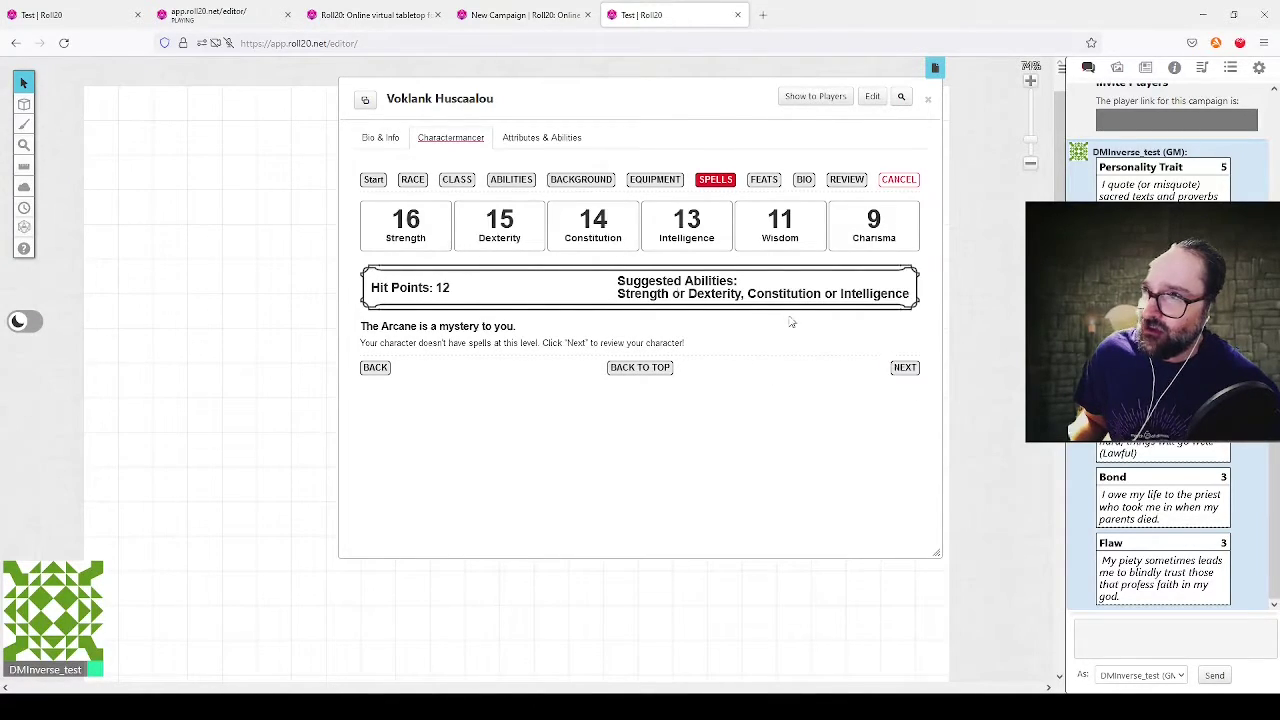
left_click(905, 368)
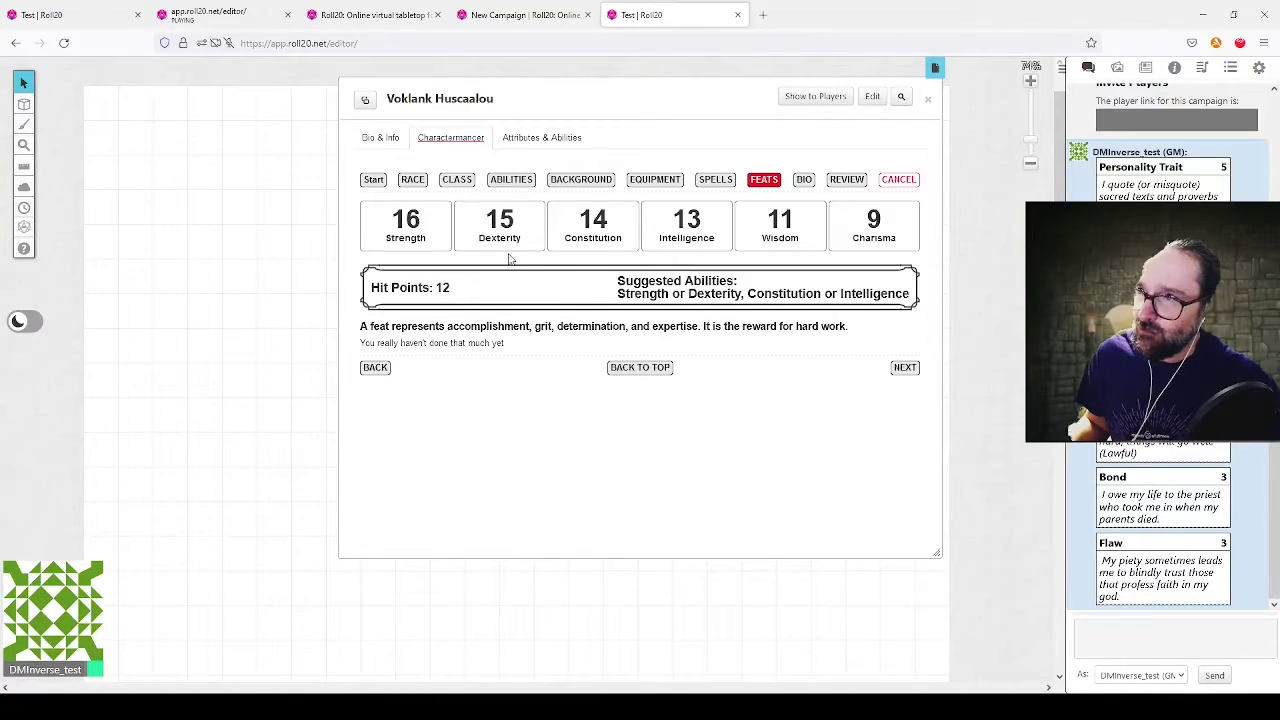
left_click(909, 371)
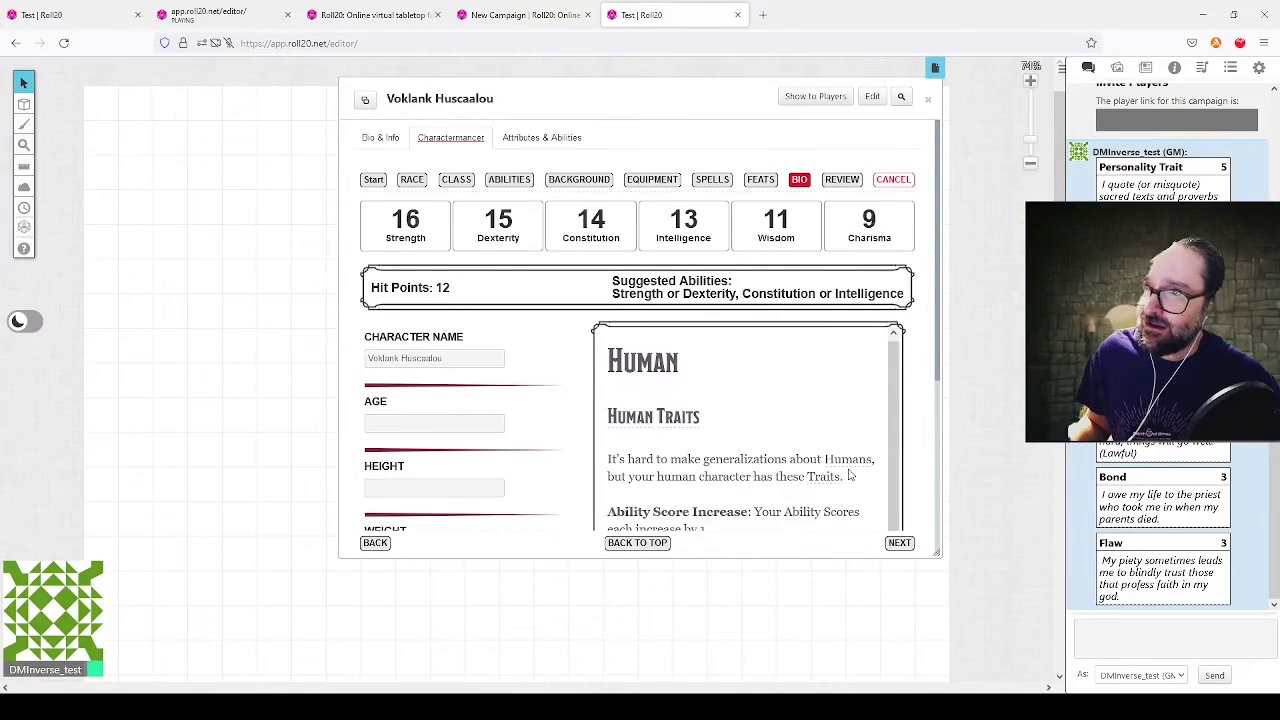
Step: Look over the Bio page's age, height, weight, eyes, hair and skin fields and read the Human traits and attributes
scroll(545, 289, "down", 2)
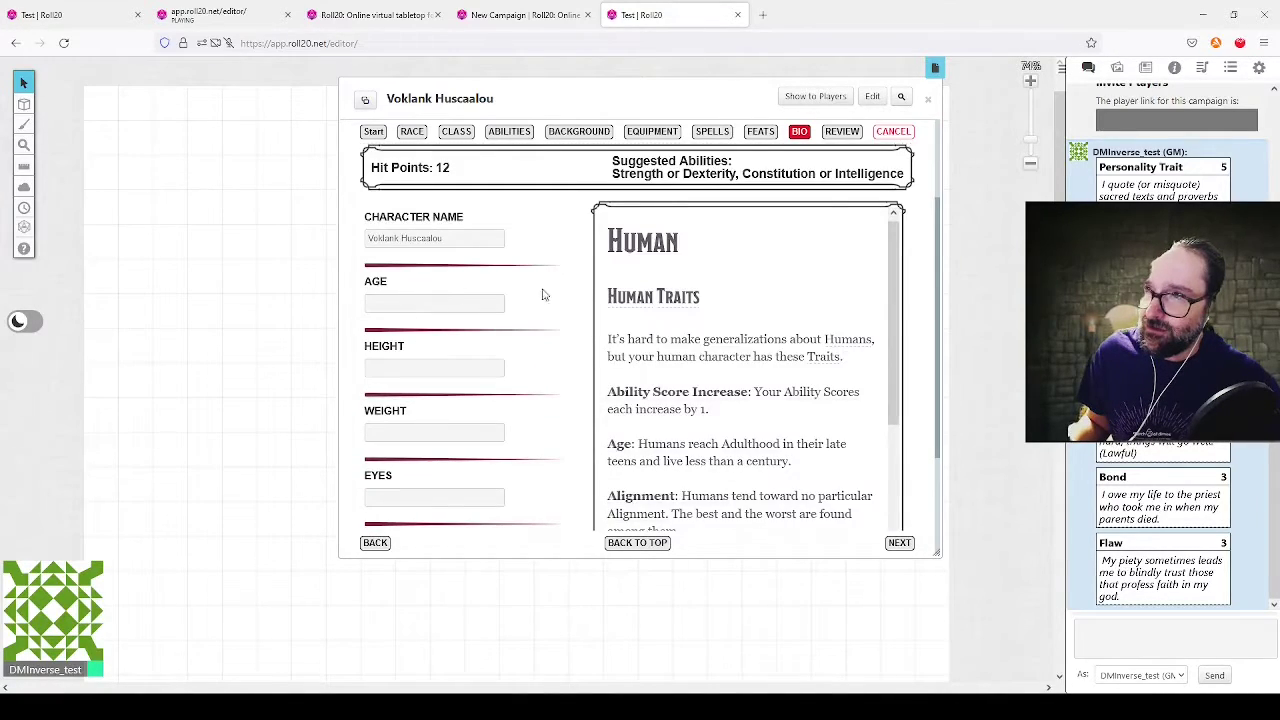
scroll(543, 294, "down", 3)
scroll(543, 274, "up", 1)
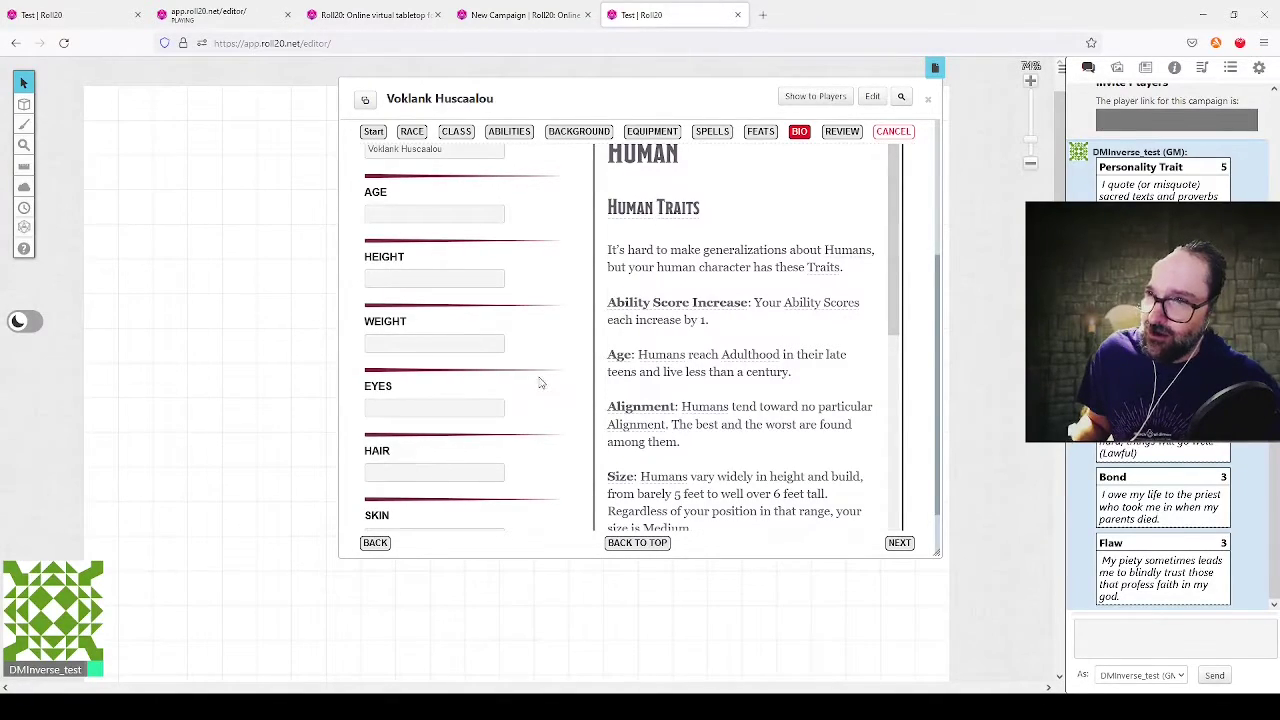
scroll(537, 377, "down", 2)
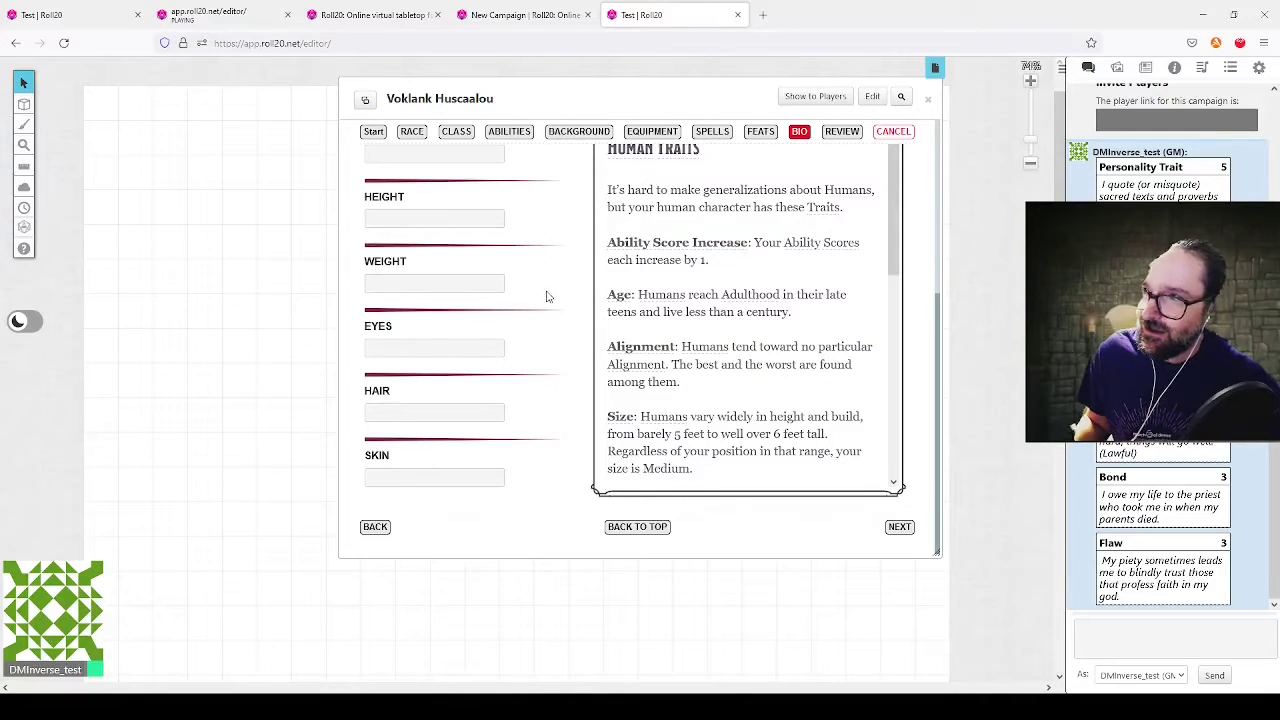
scroll(547, 295, "up", 3)
scroll(740, 300, "down", 3)
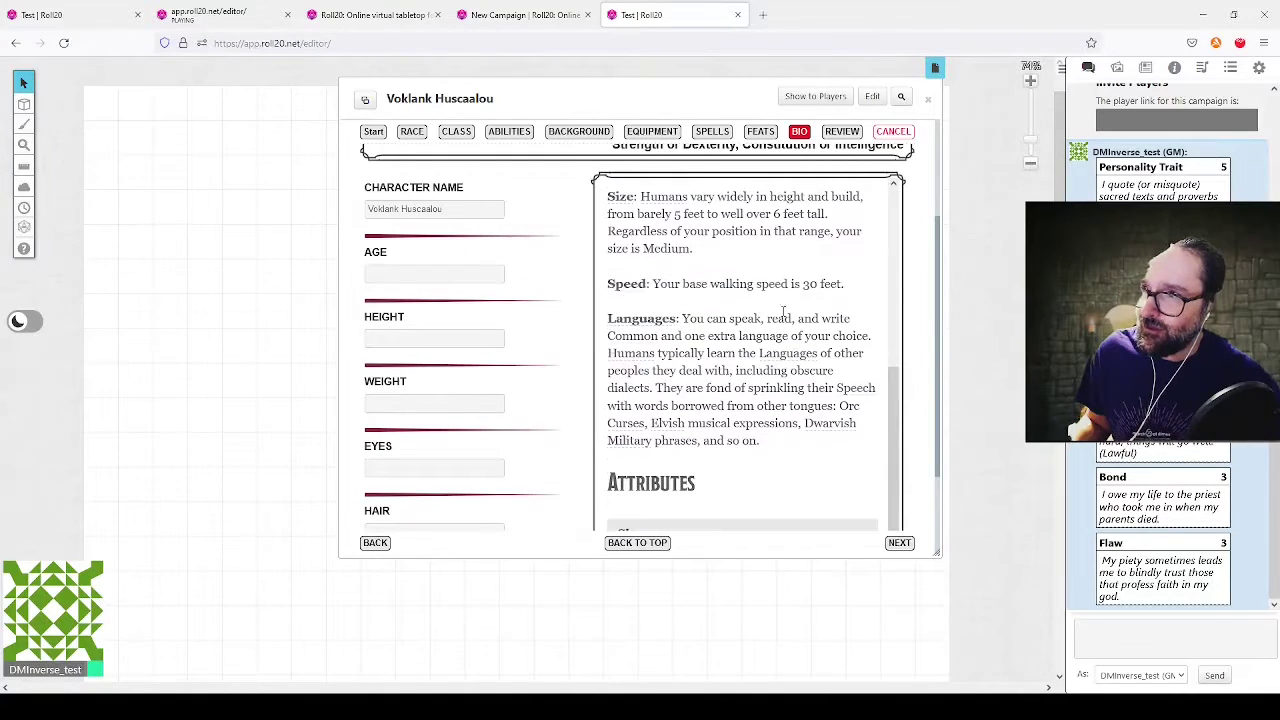
scroll(722, 257, "up", 1)
scroll(722, 257, "down", 5)
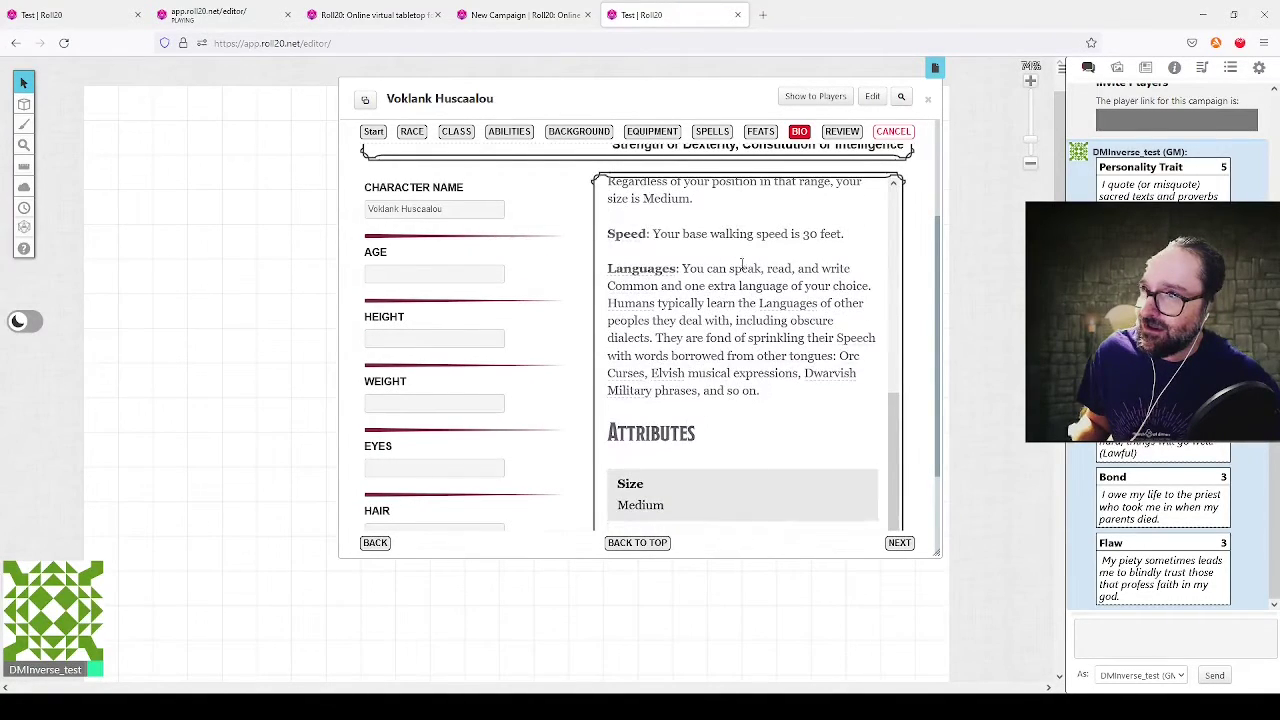
scroll(760, 290, "down", 1)
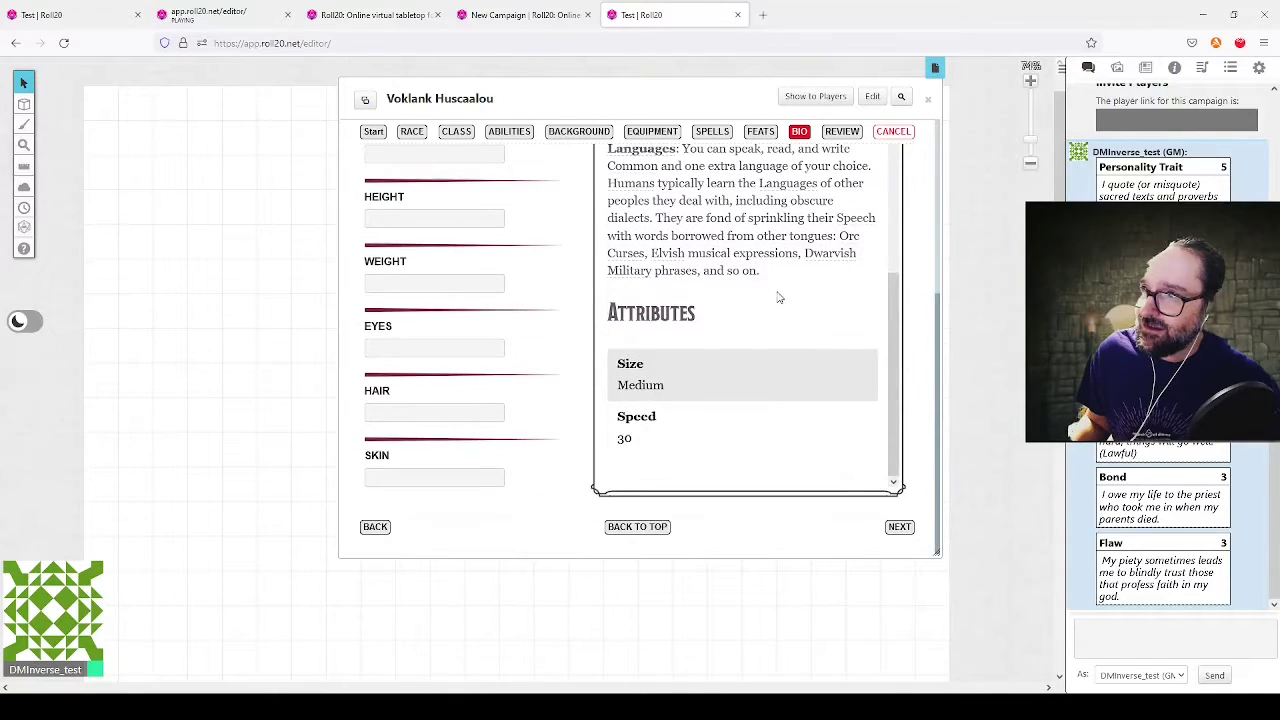
Step: Continue to the Review page, check the listed choices and apply the changes to build the character
left_click(898, 527)
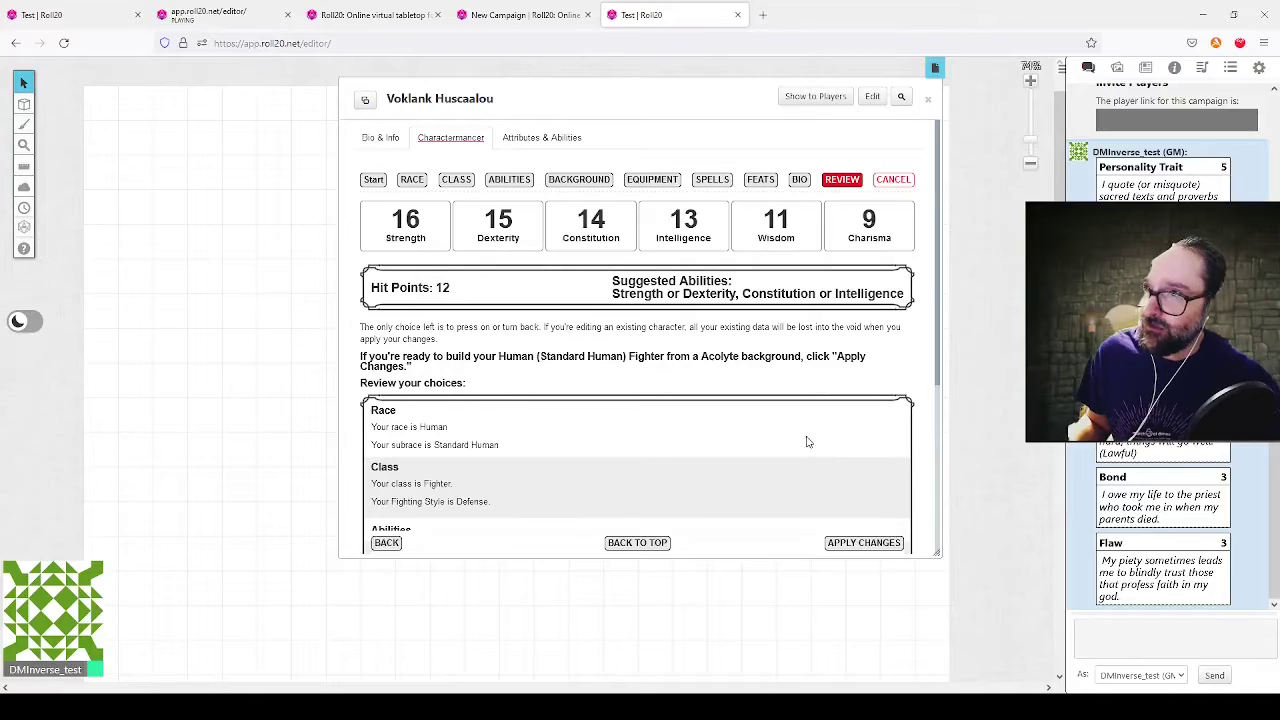
scroll(708, 222, "down", 3)
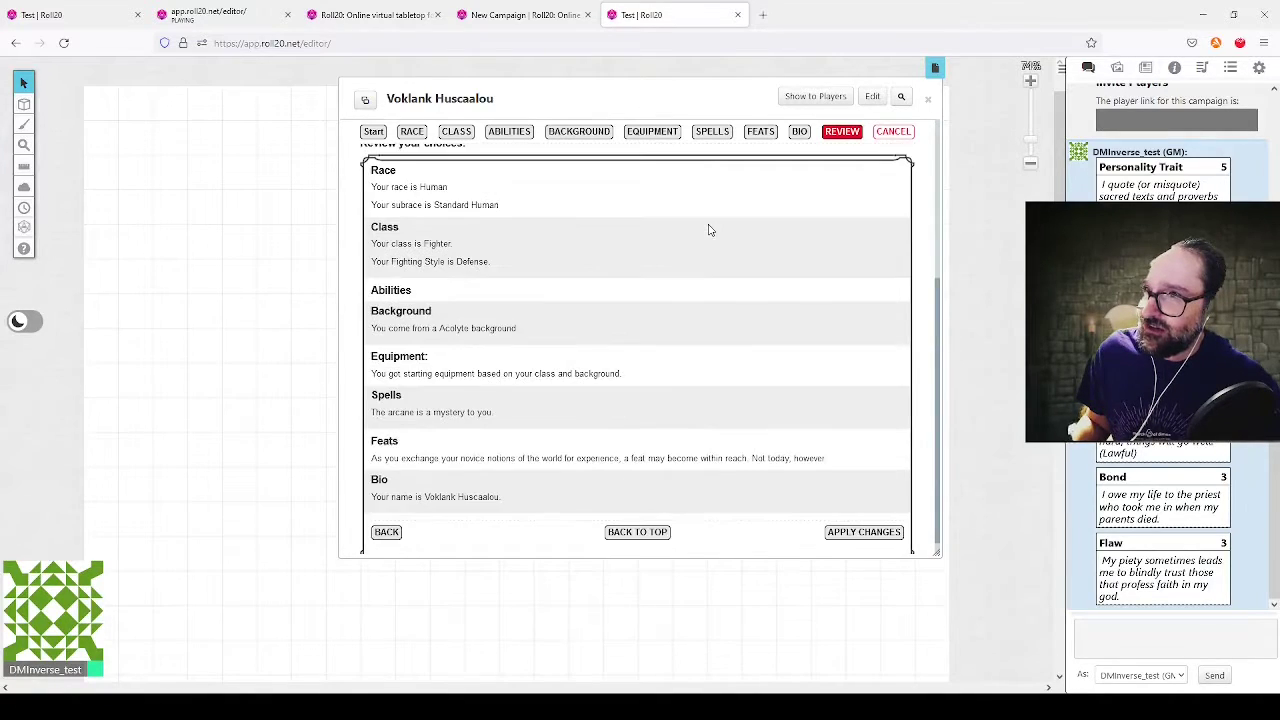
left_click(865, 520)
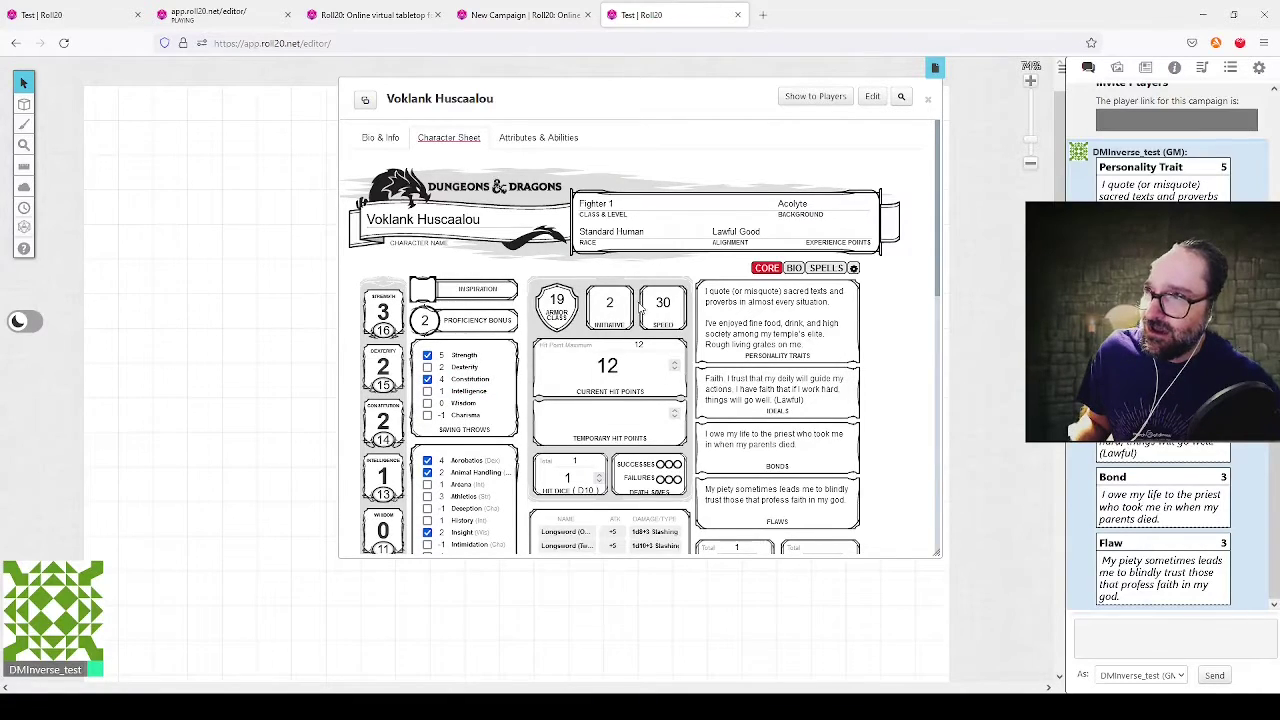
Step: Make the character sheet window taller and expand the Chain Mail item's details in the equipment list
scroll(641, 313, "down", 2)
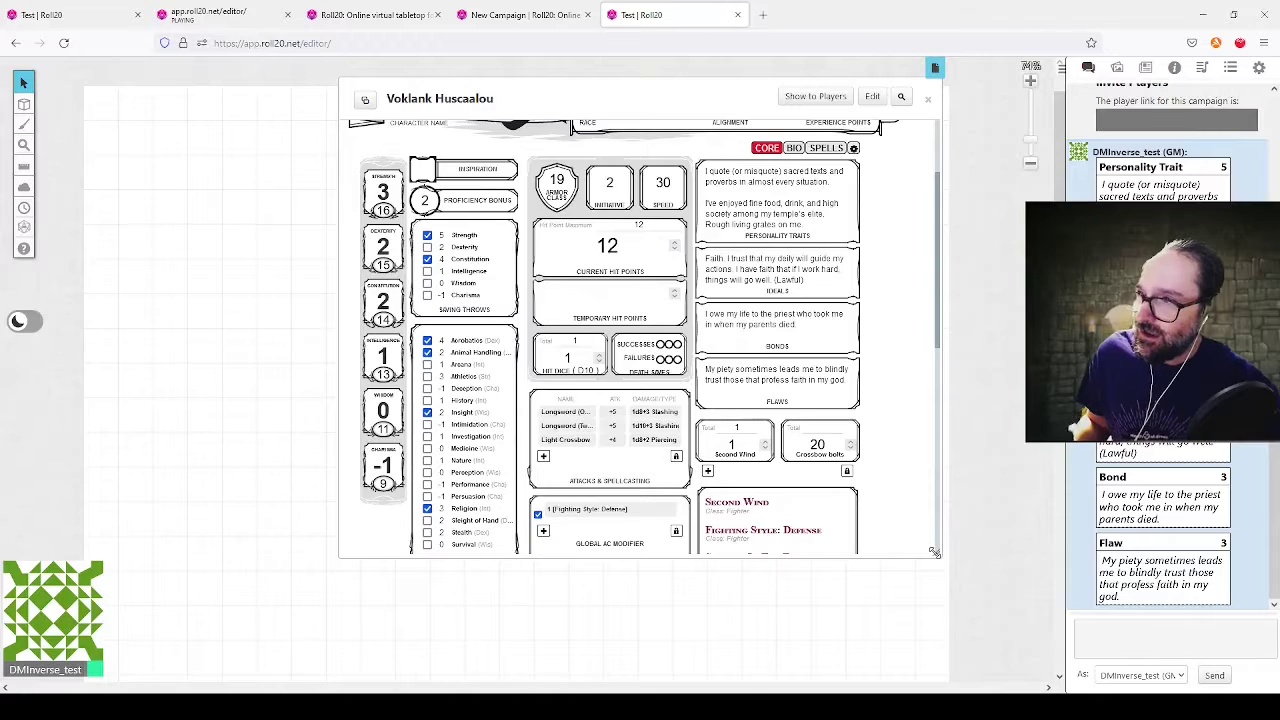
left_click_drag(935, 551, 926, 670)
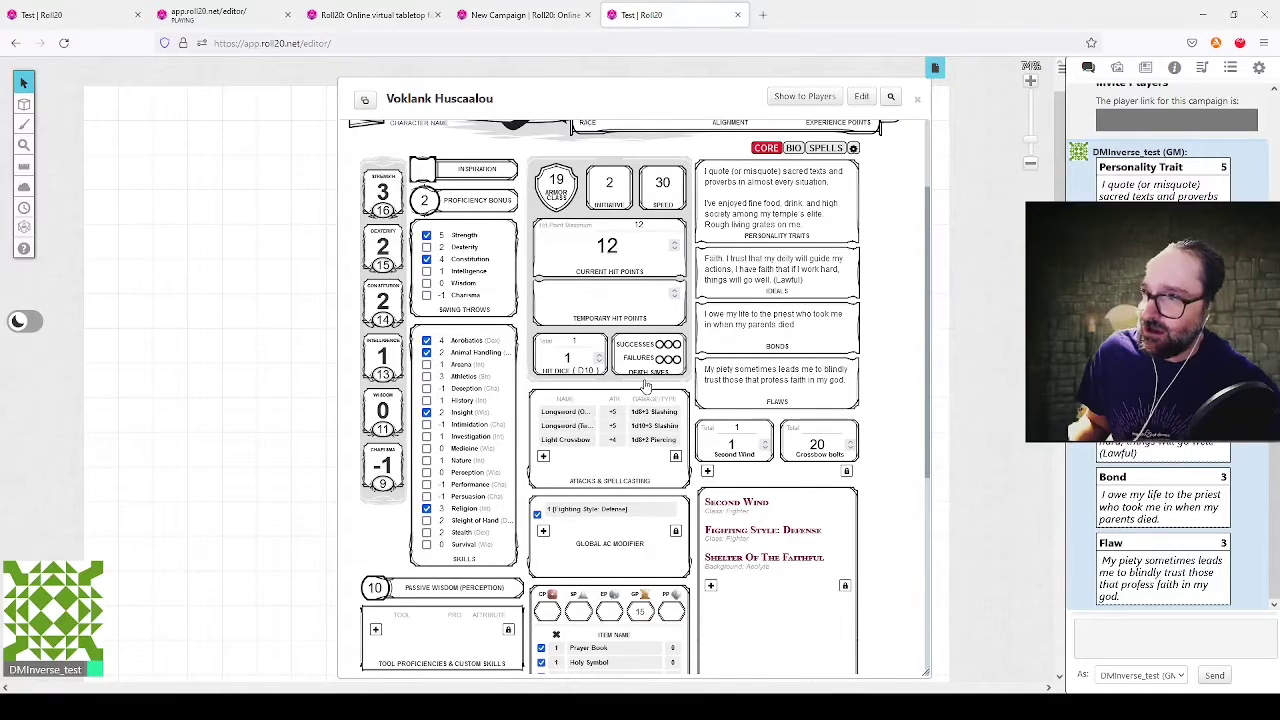
scroll(645, 385, "down", 5)
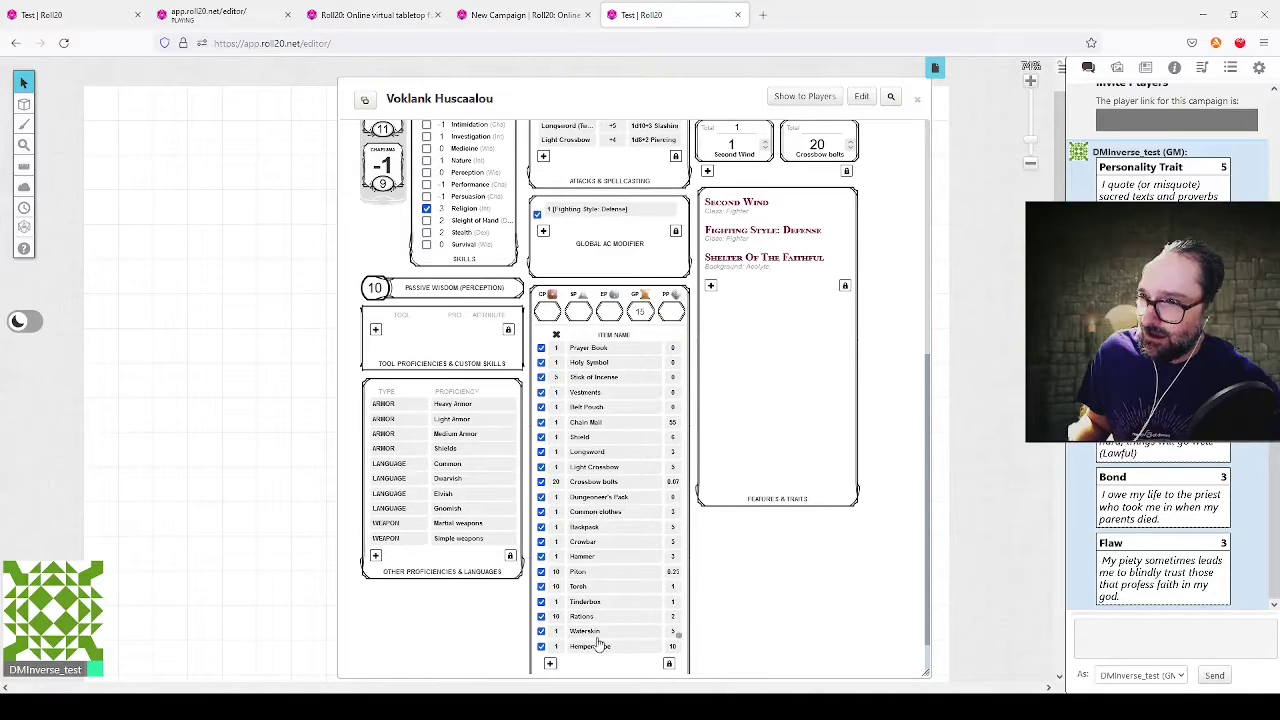
left_click(614, 428)
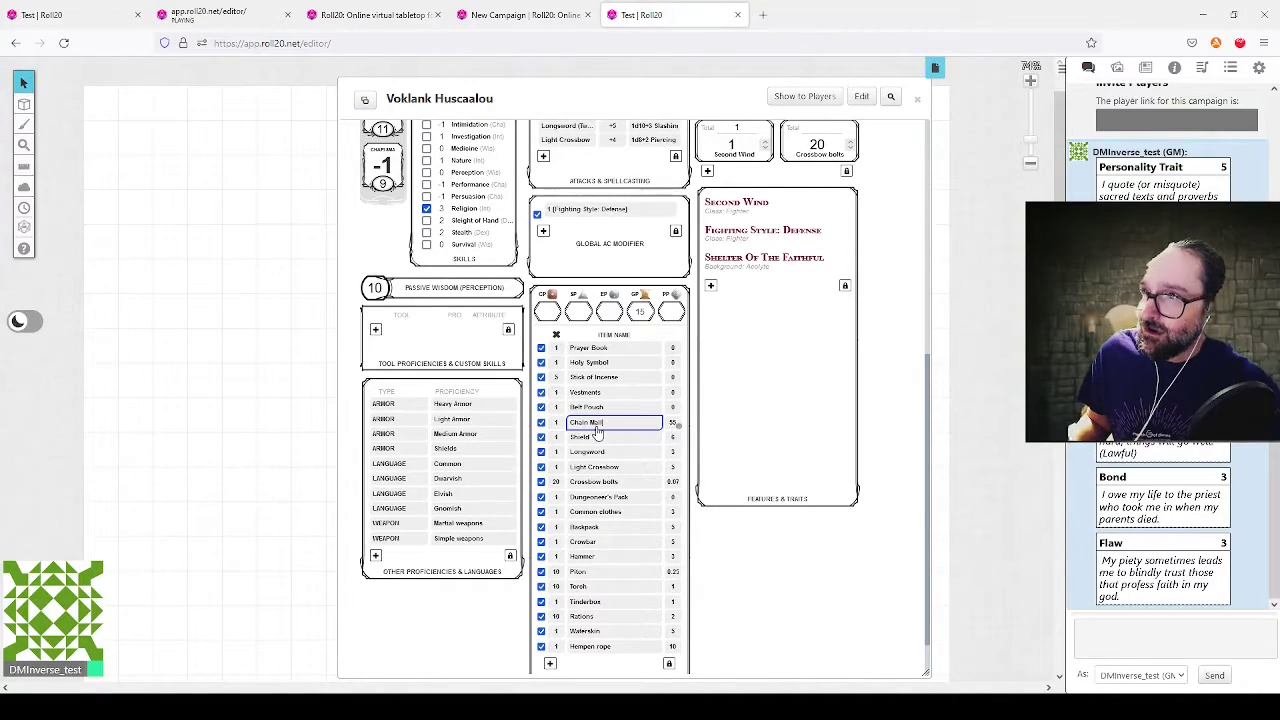
left_click(677, 428)
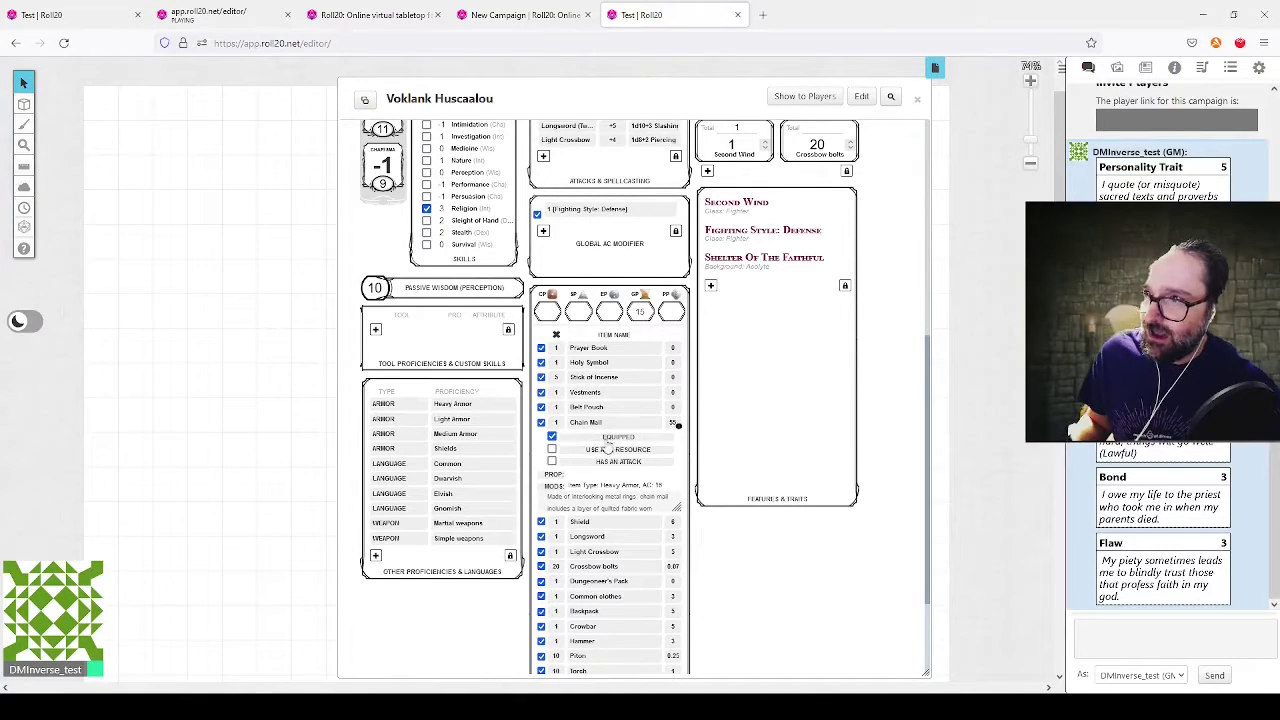
Step: Compare the Chain Mail's item settings and the Defense fighting style modifier with the Armor Class on the sheet
scroll(605, 446, "up", 2)
scroll(603, 438, "up", 1)
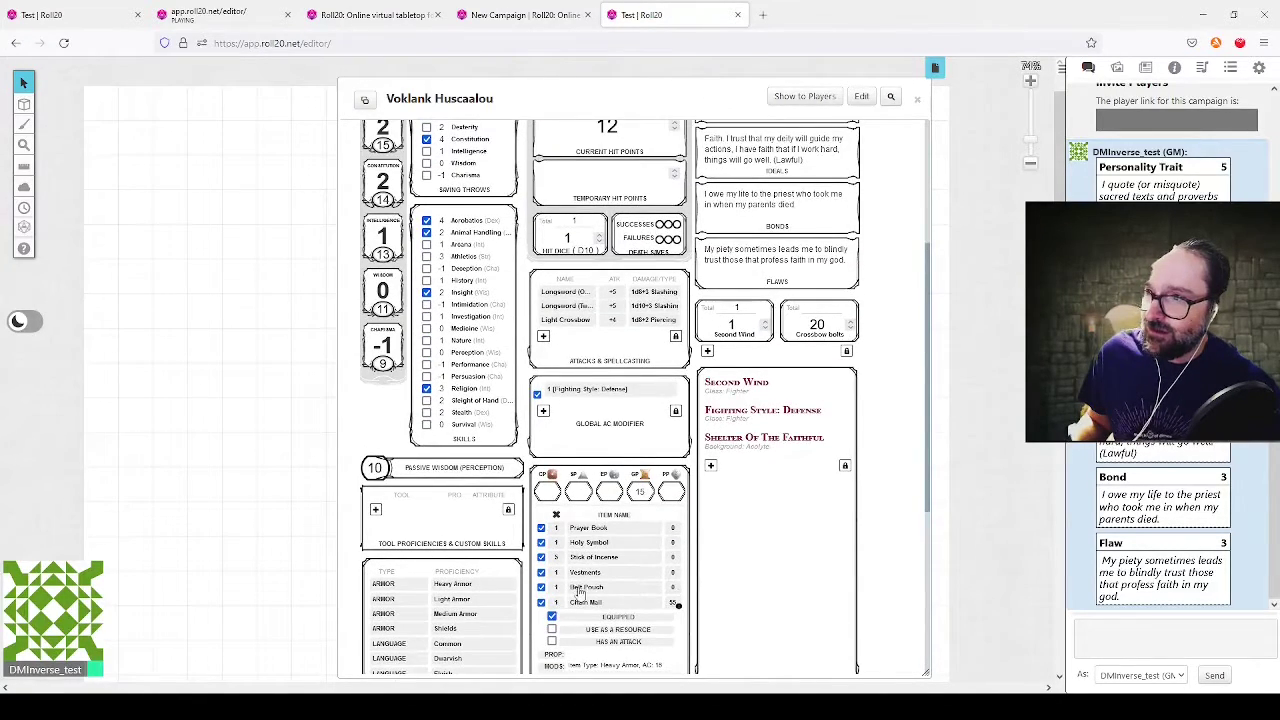
scroll(641, 559, "down", 2)
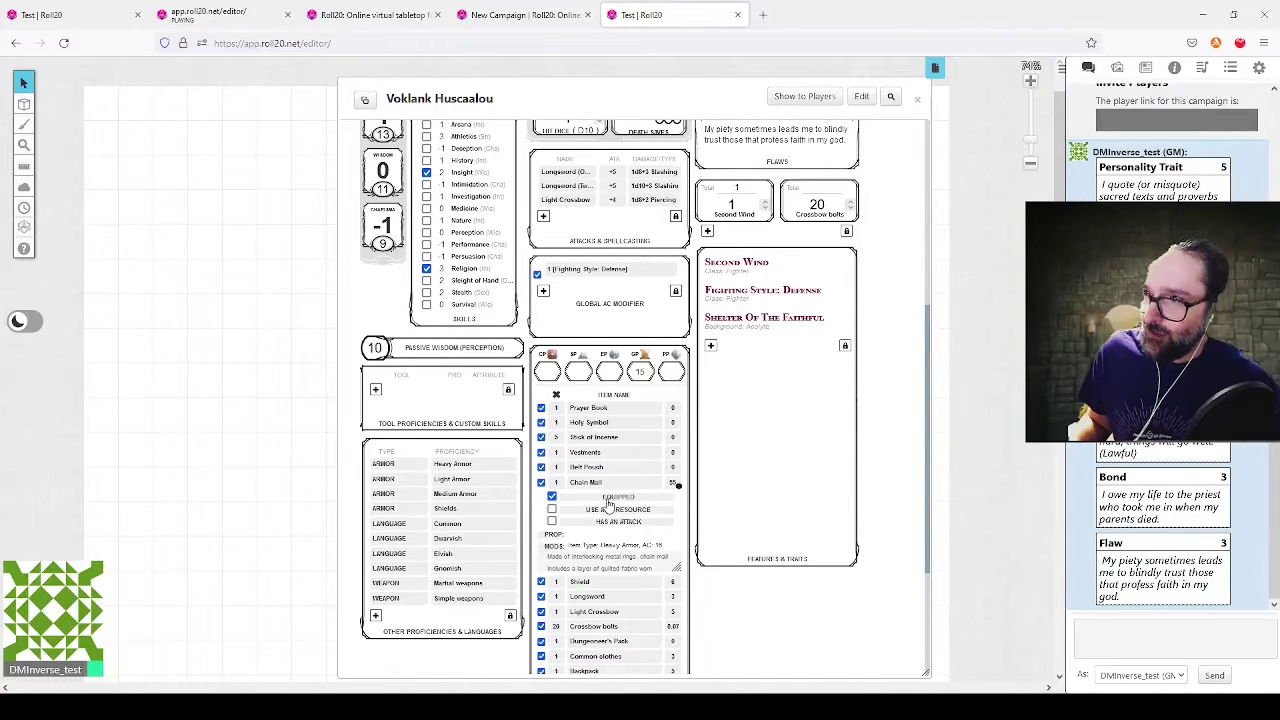
scroll(600, 495, "down", 1)
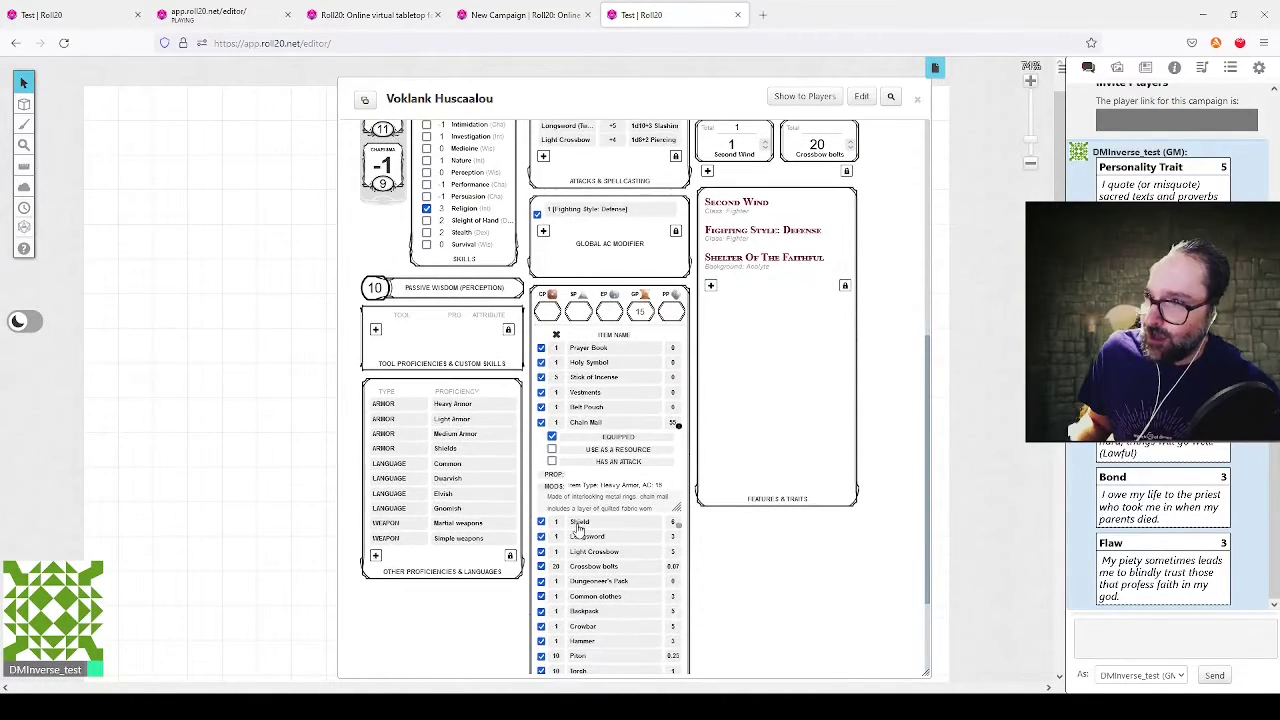
scroll(643, 486, "up", 5)
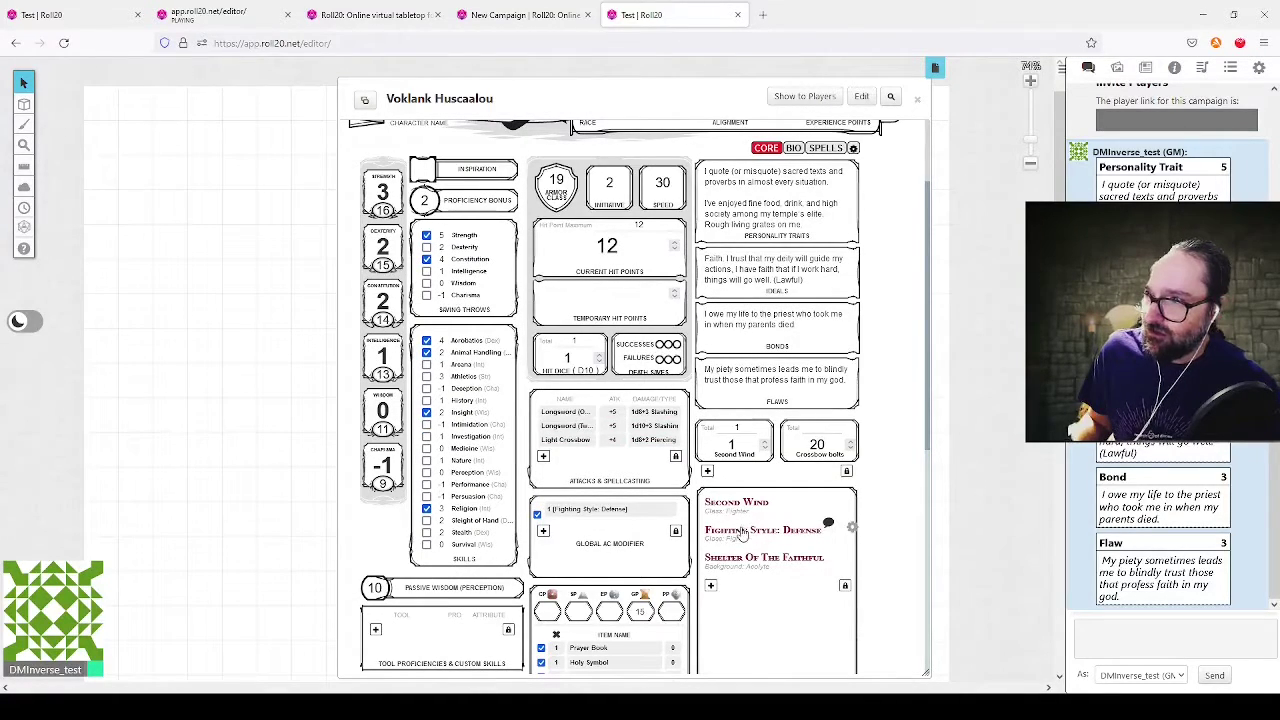
scroll(613, 490, "down", 4)
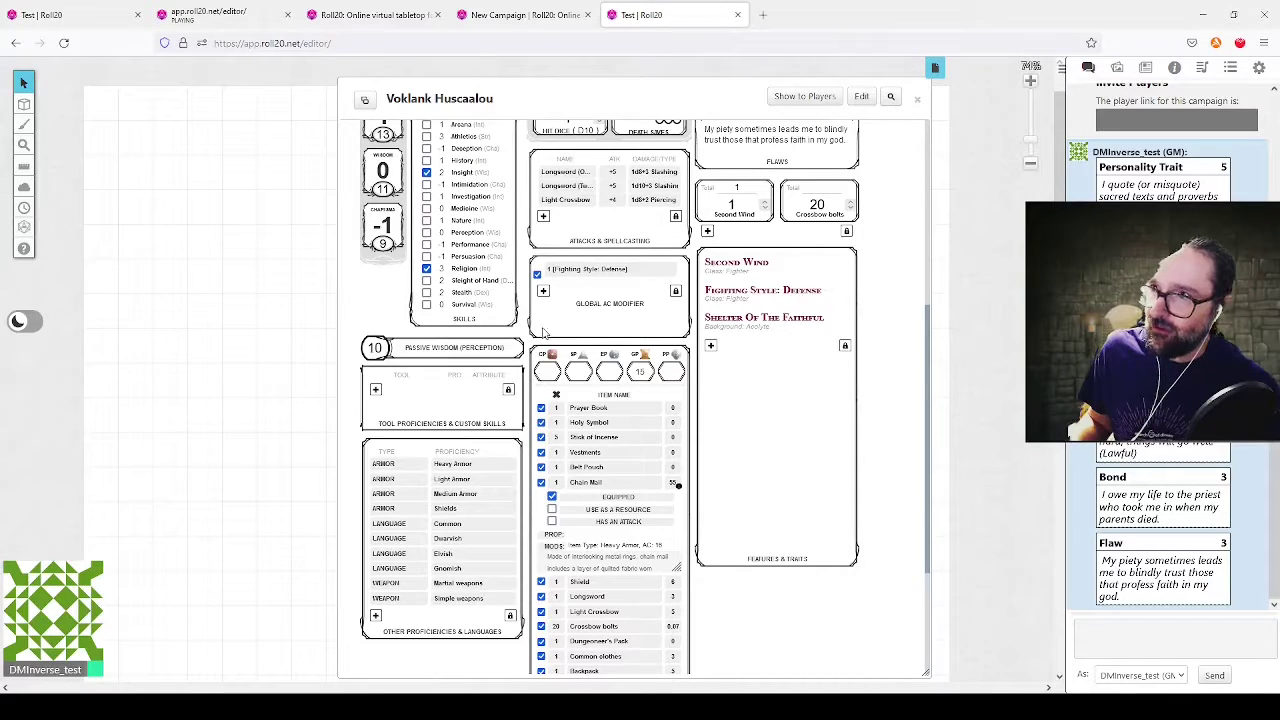
scroll(543, 333, "up", 5)
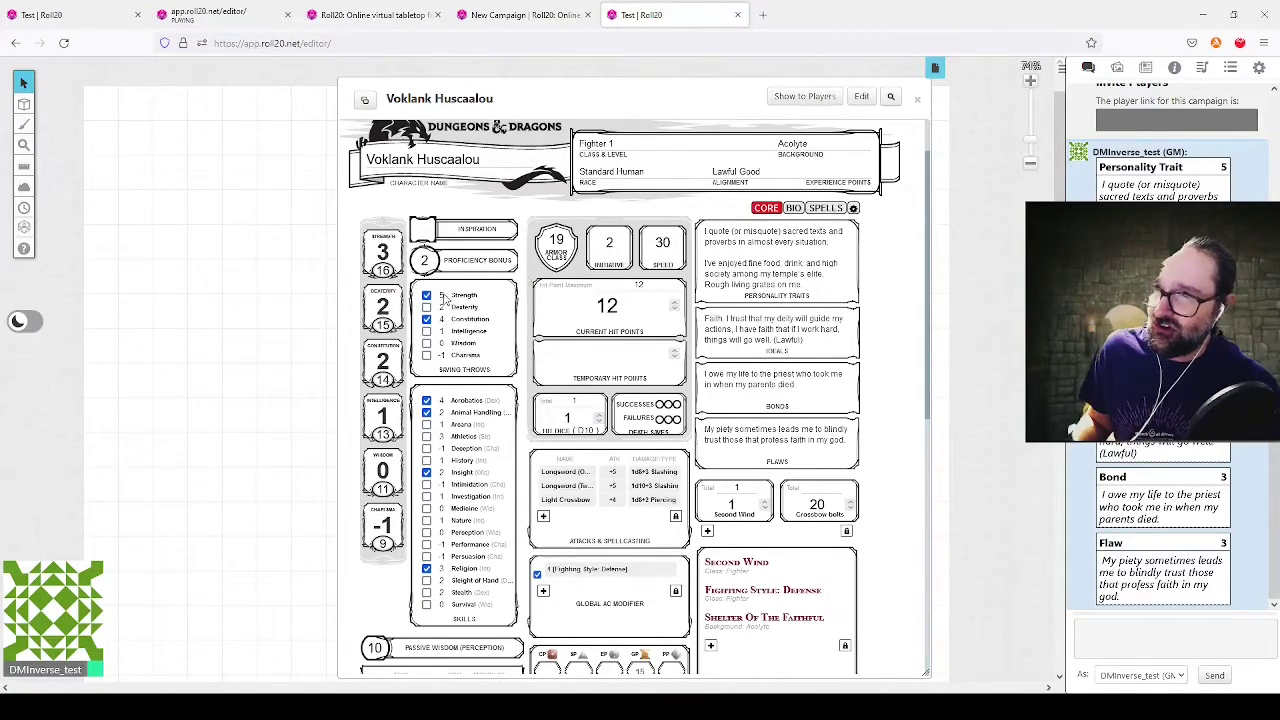
Step: Unequip the Chain Mail to check its effect on the Armor Class, and equip it again
scroll(593, 296, "down", 5)
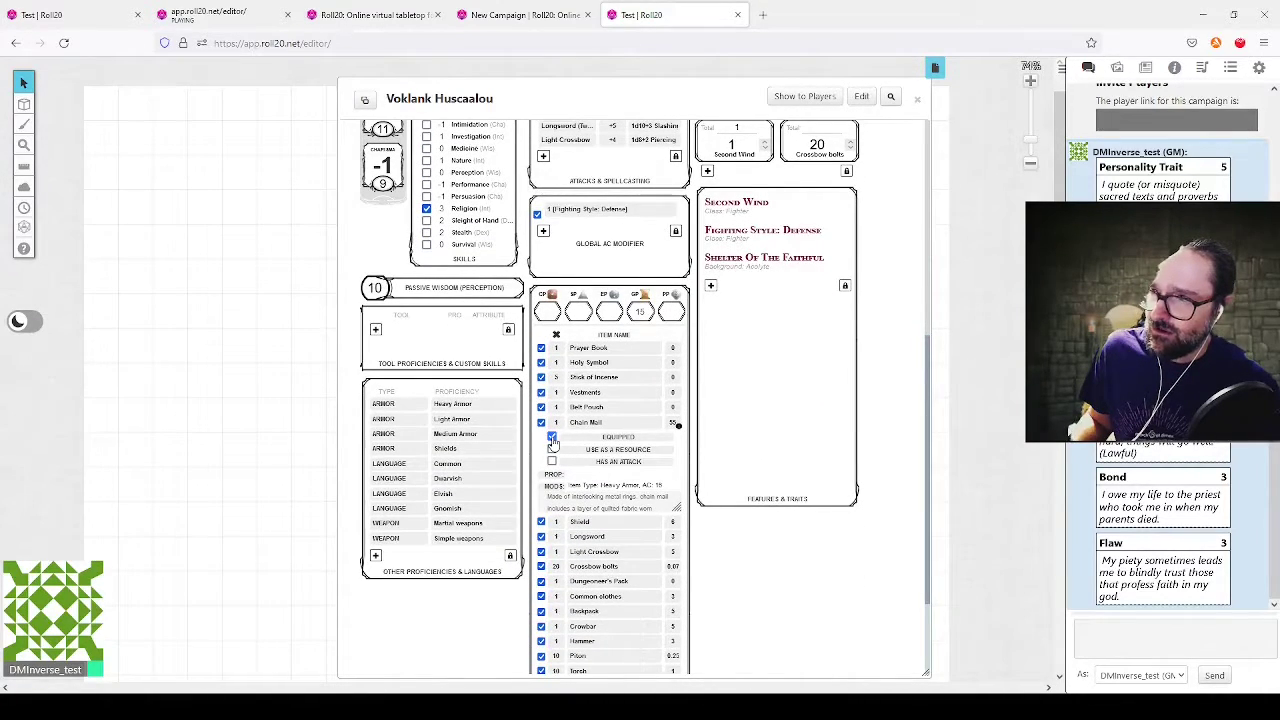
left_click(552, 438)
scroll(595, 437, "up", 6)
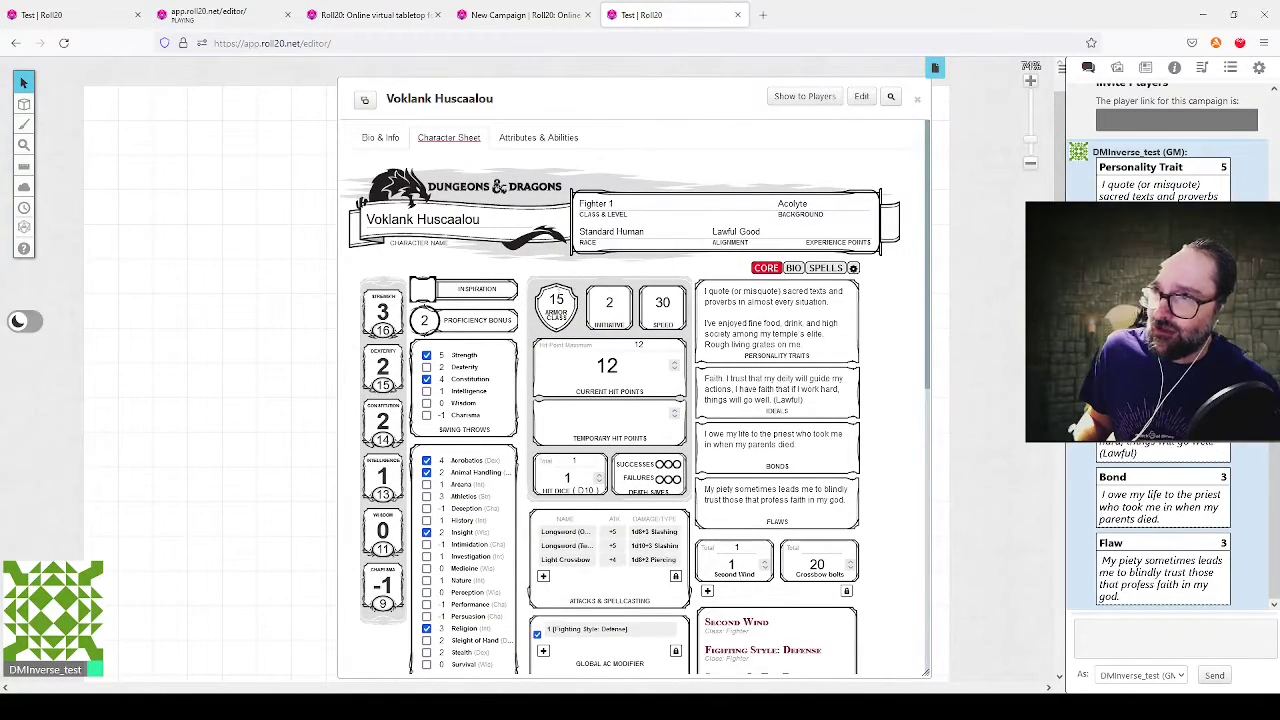
scroll(590, 459, "down", 4)
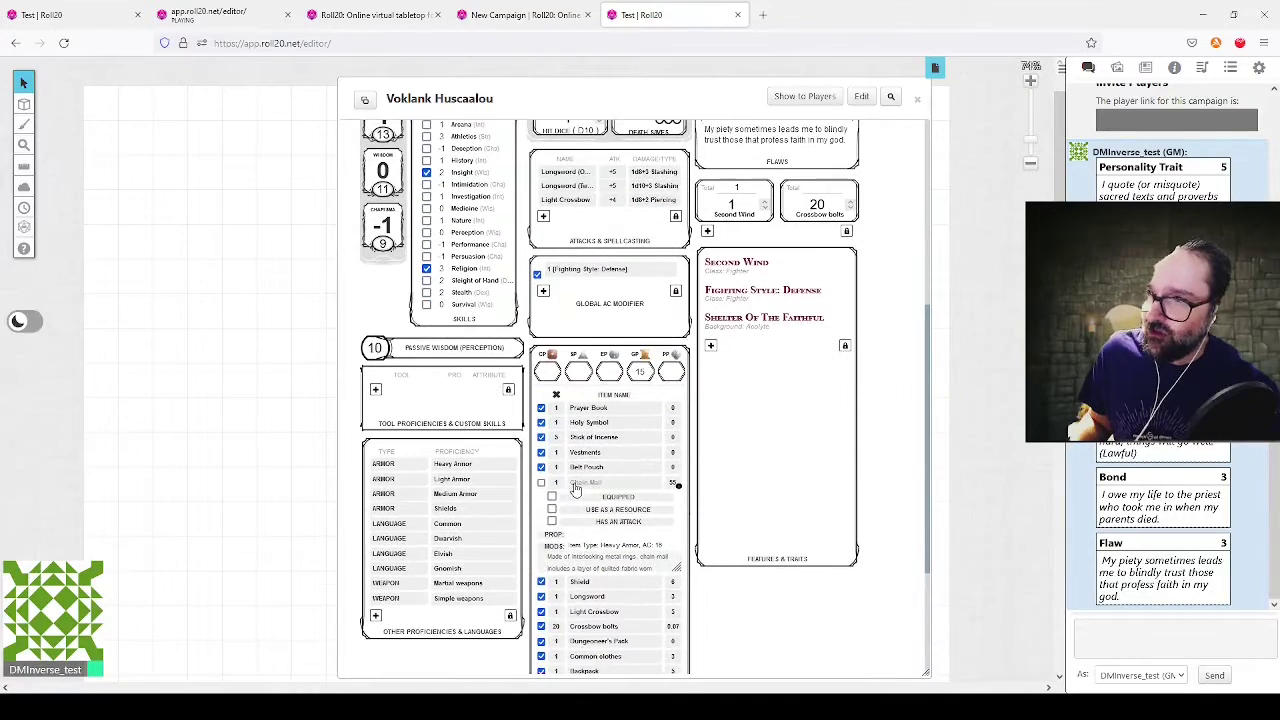
left_click(551, 495)
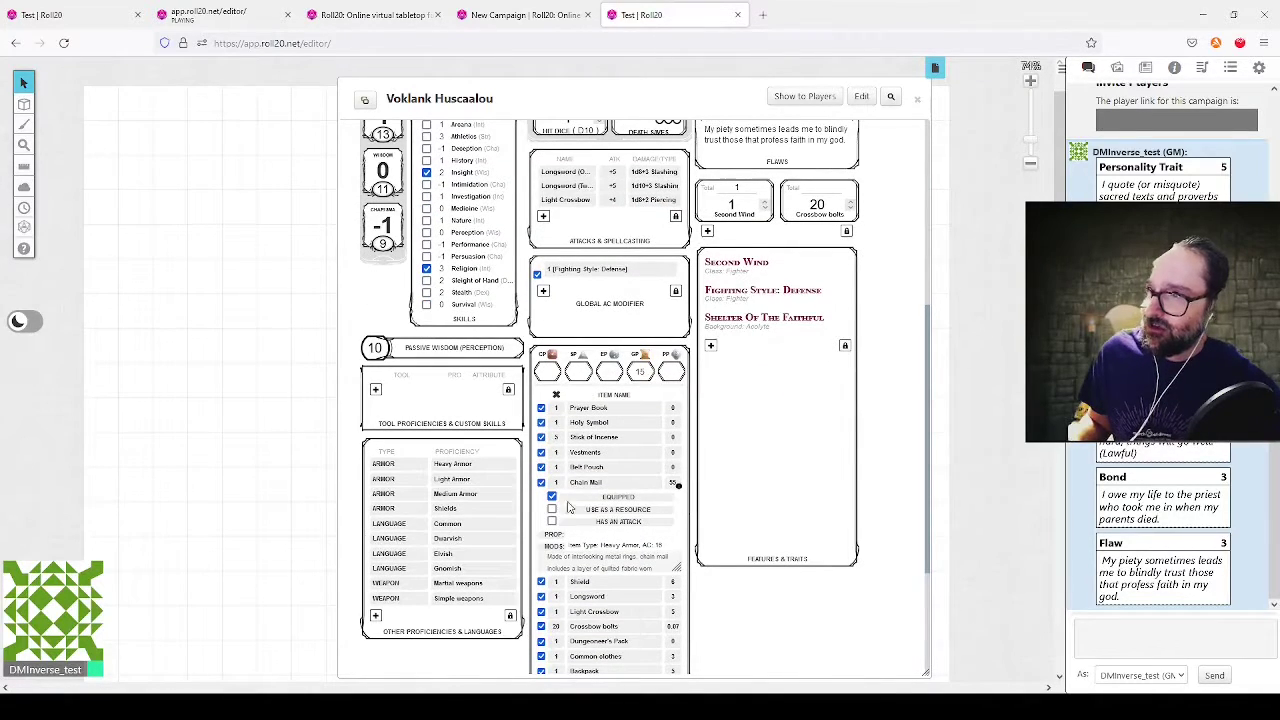
scroll(637, 460, "up", 4)
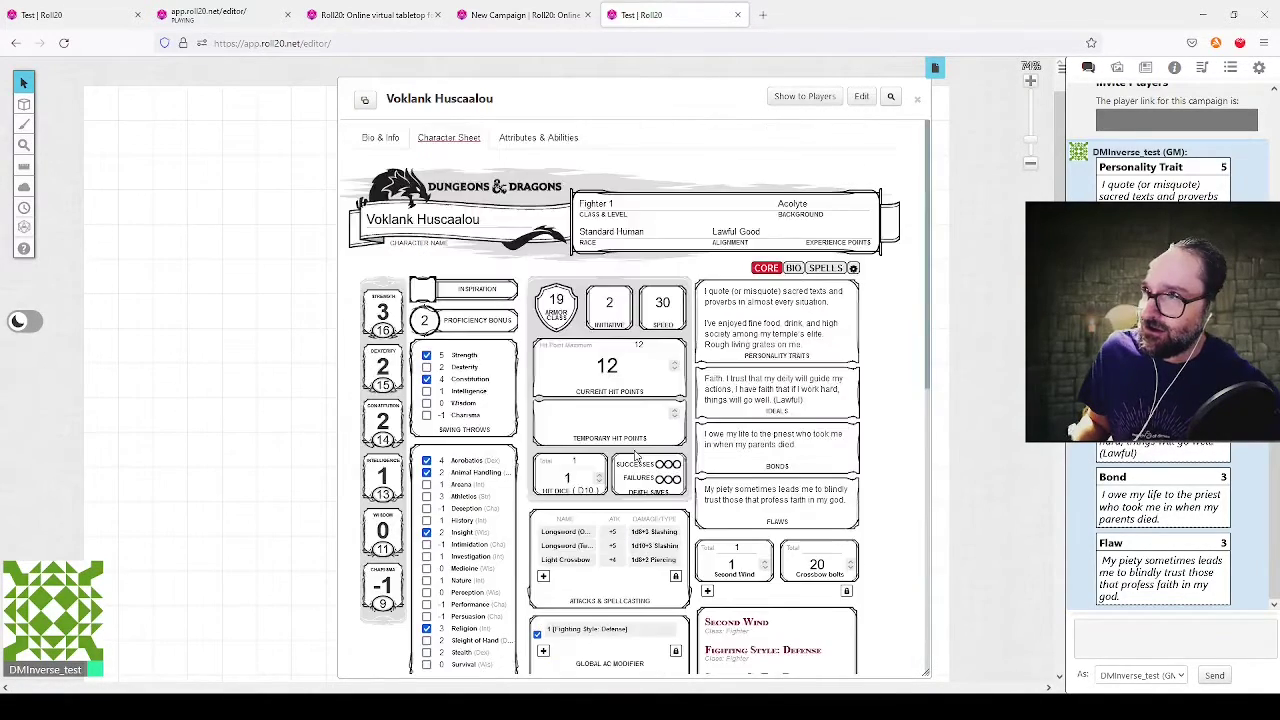
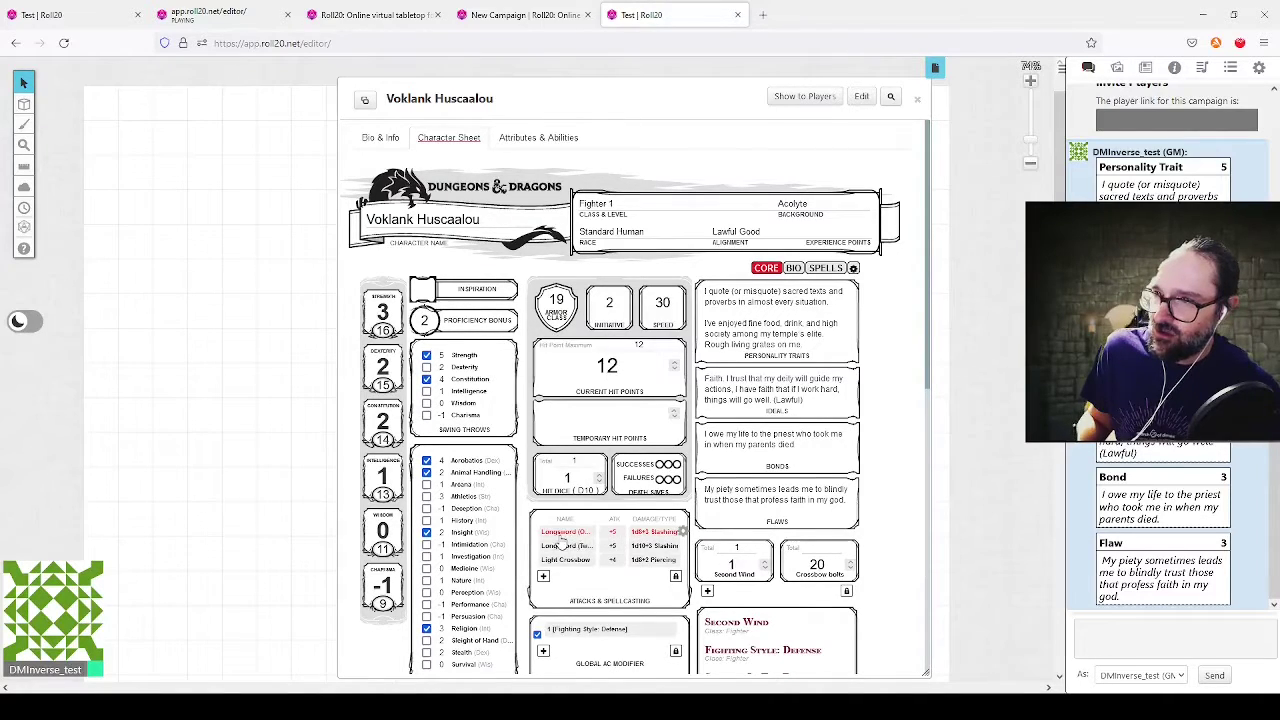
Step: Roll a one-handed Longsword attack from the character sheet and inspect both roll results in the chat
left_click(563, 543)
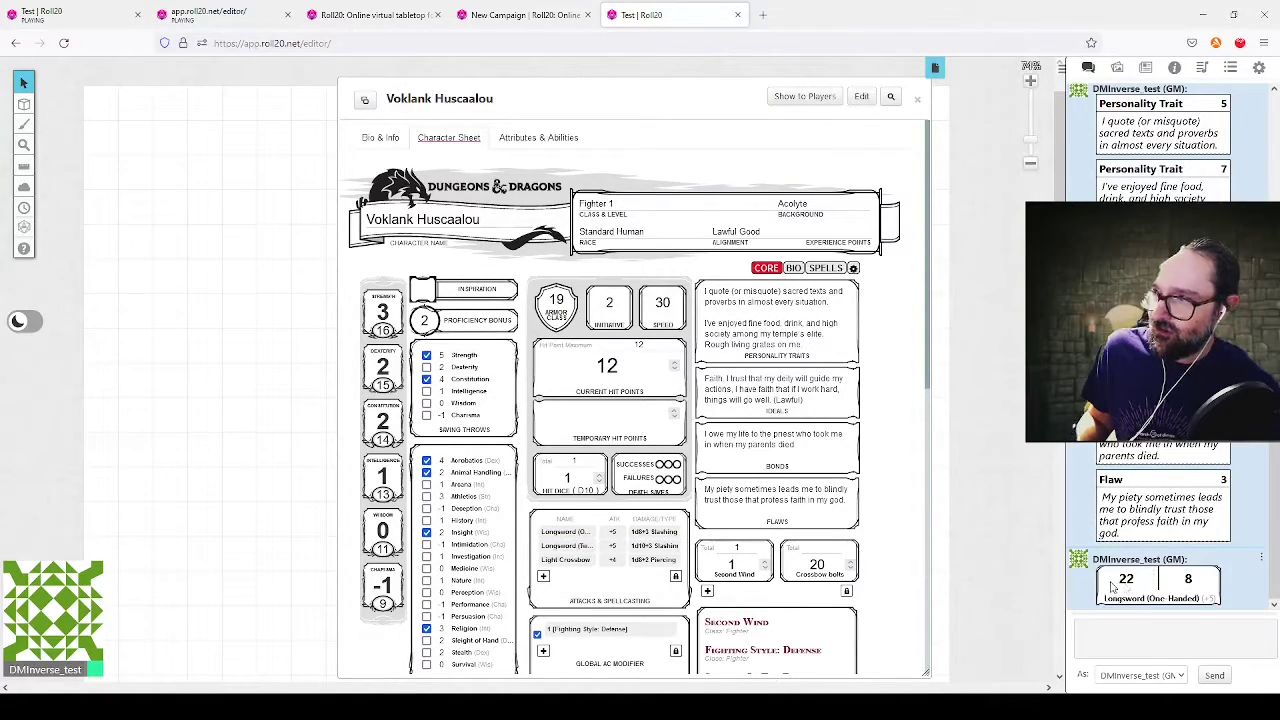
mouse_move(1131, 592)
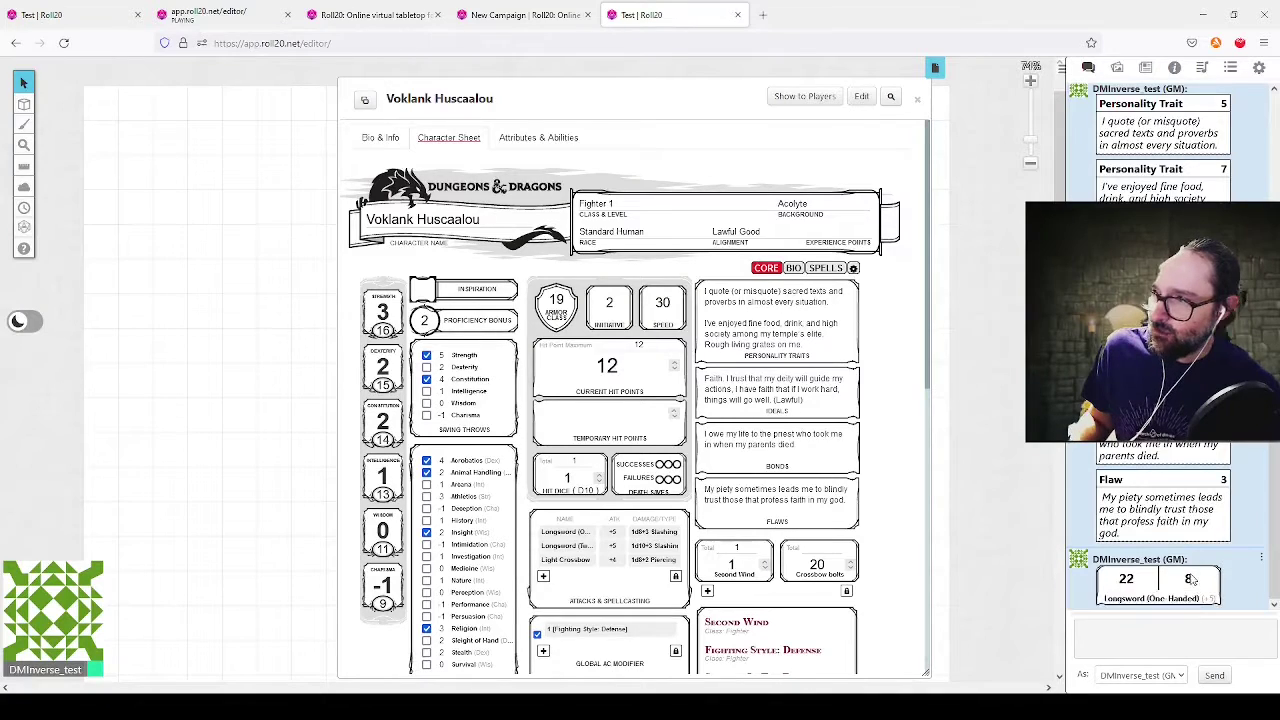
mouse_move(1193, 580)
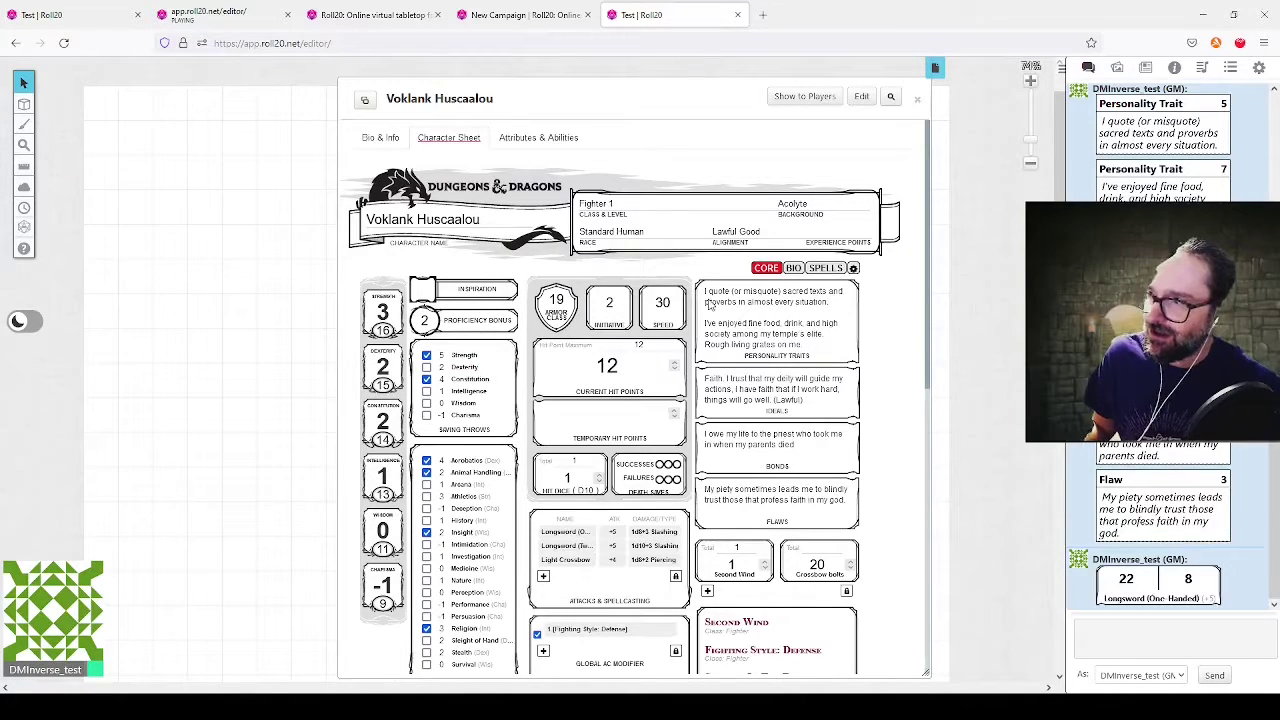
Step: Review the rest of the character sheet, including the traits, skills, features, proficiencies and full equipment list with its total weight
scroll(708, 305, "down", 1)
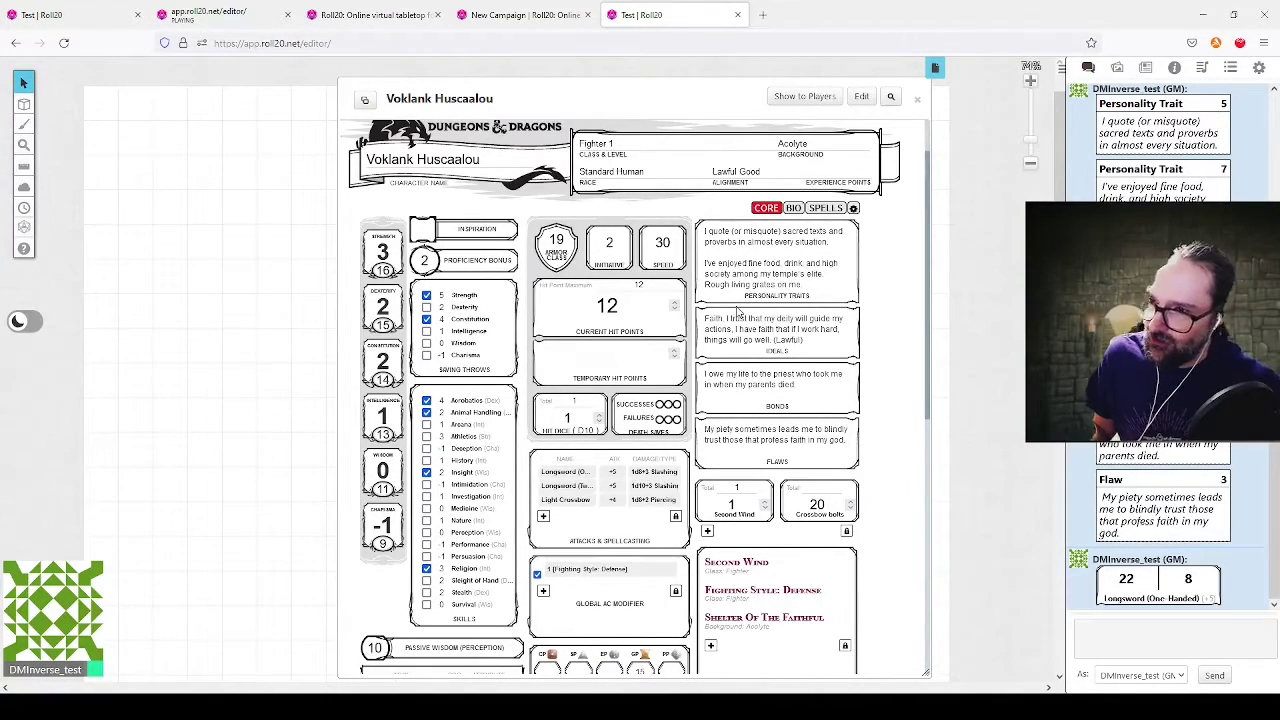
scroll(740, 312, "down", 5)
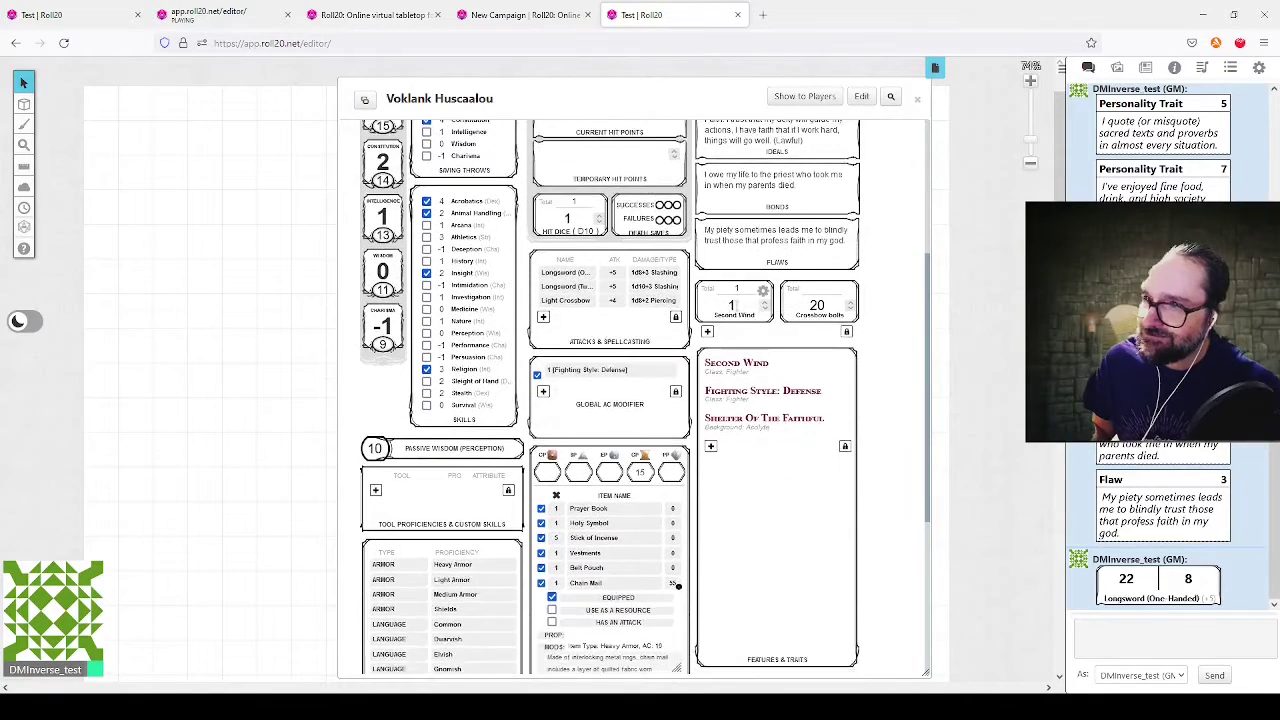
scroll(737, 345, "down", 3)
scroll(737, 345, "down", 2)
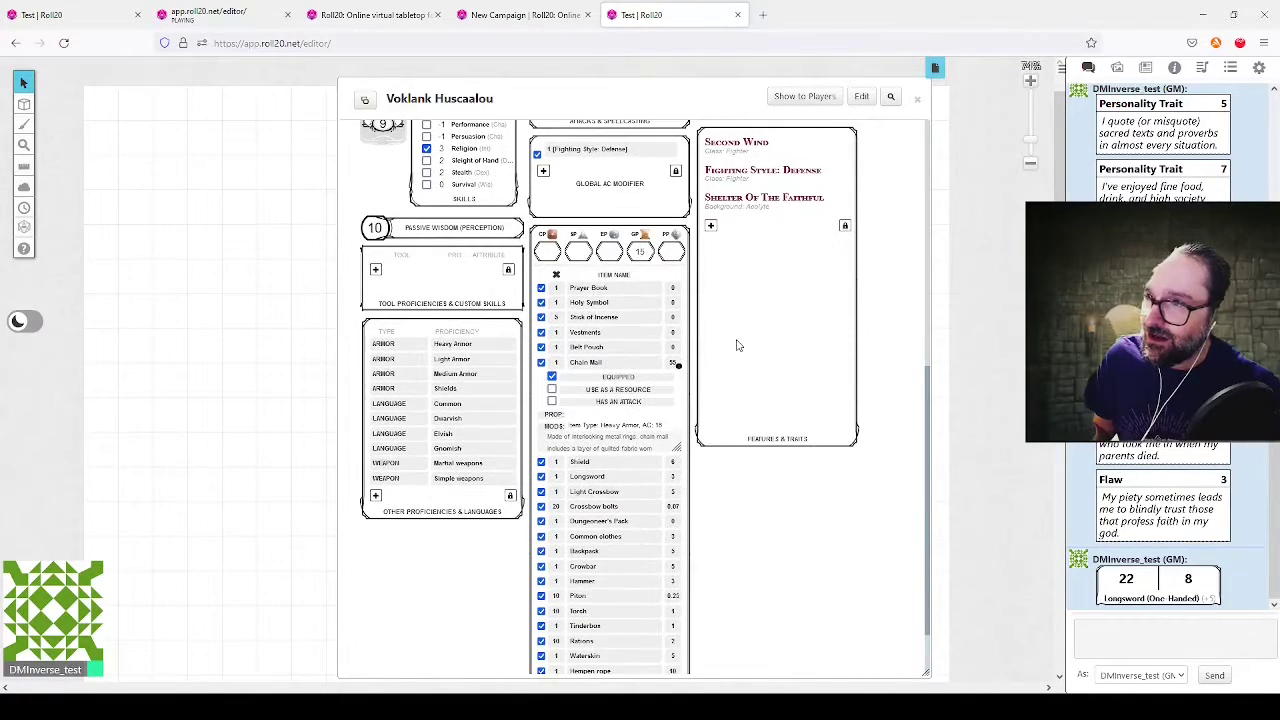
scroll(737, 345, "down", 2)
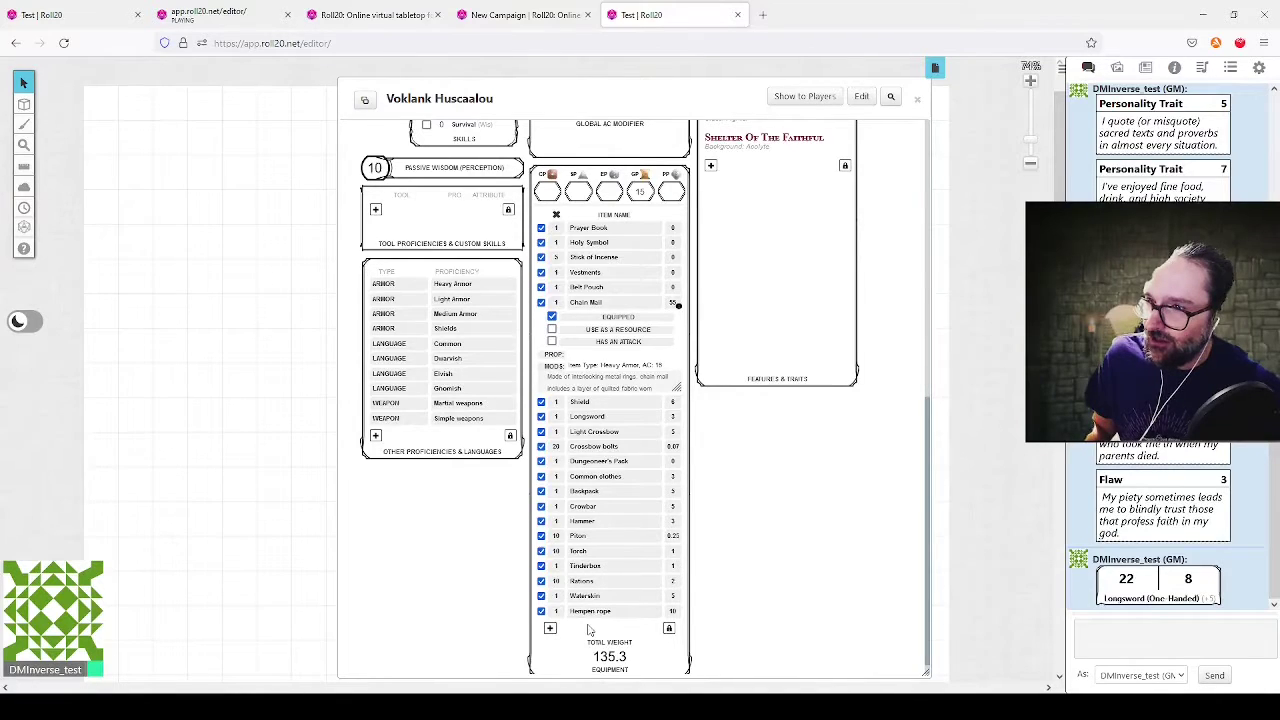
scroll(808, 470, "up", 3)
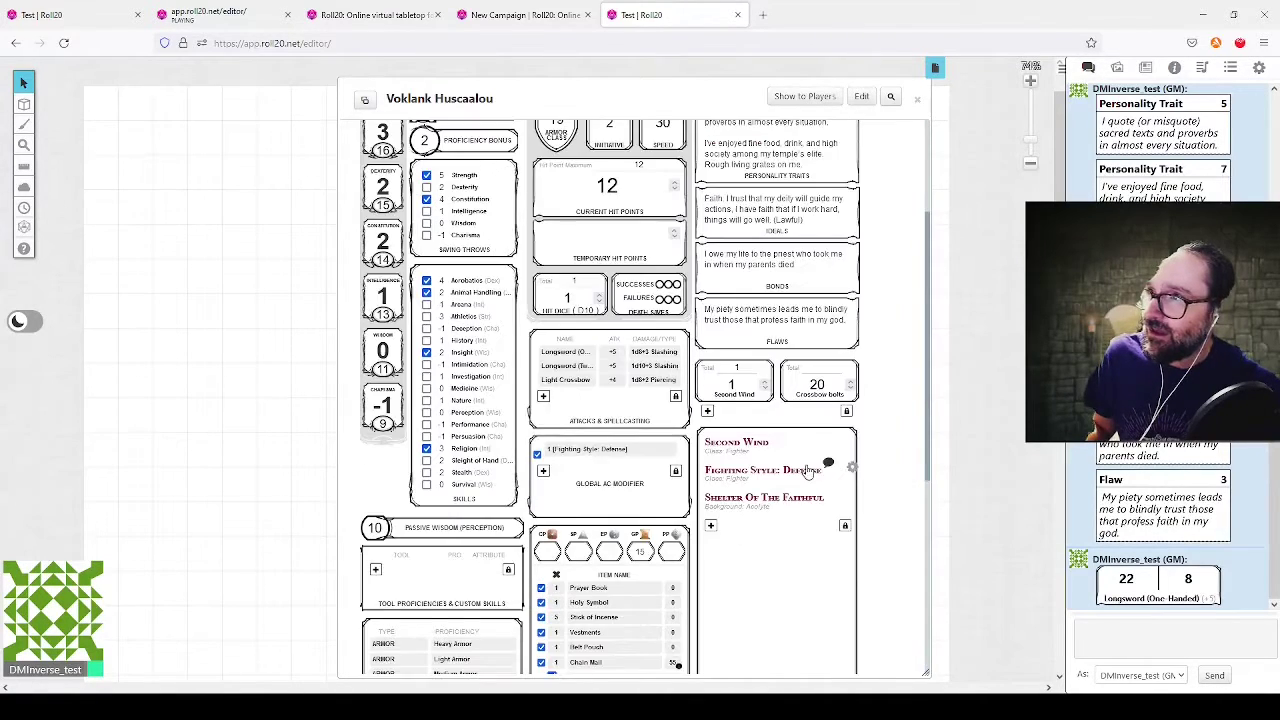
scroll(808, 470, "up", 2)
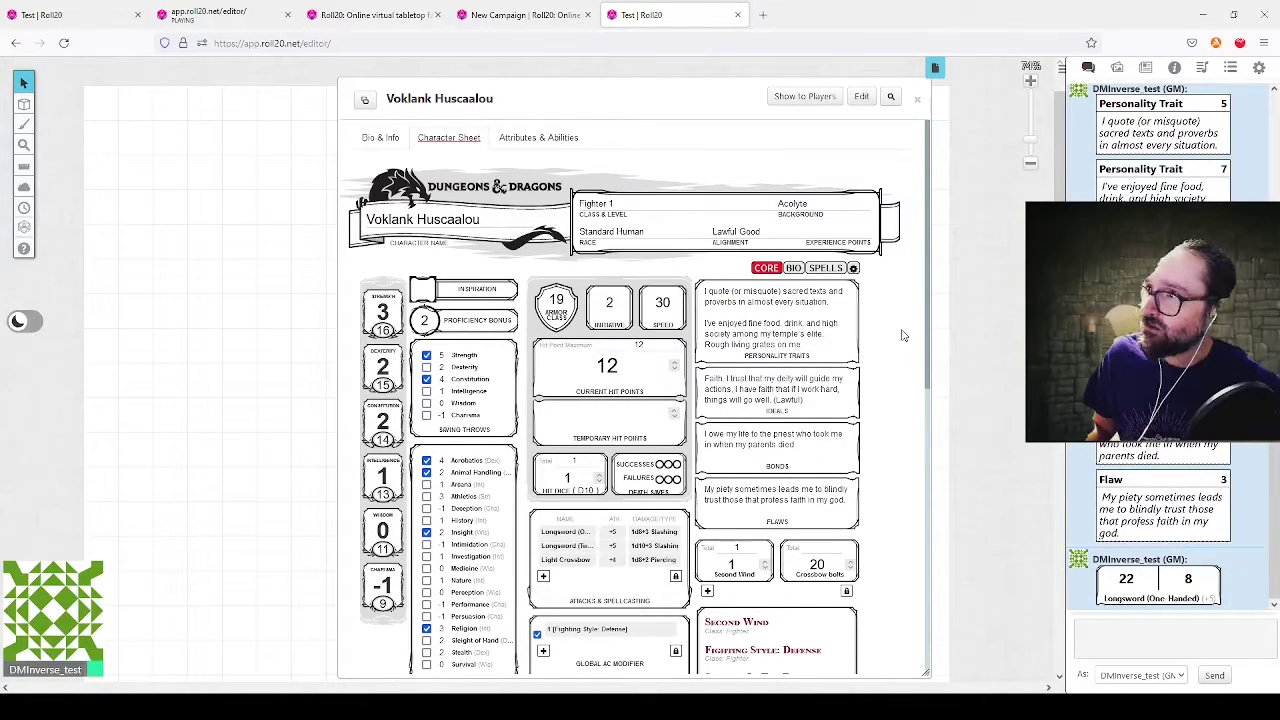
Step: Close the character sheet and place the fighter from the journal as a token on the upper middle of the map
left_click(918, 100)
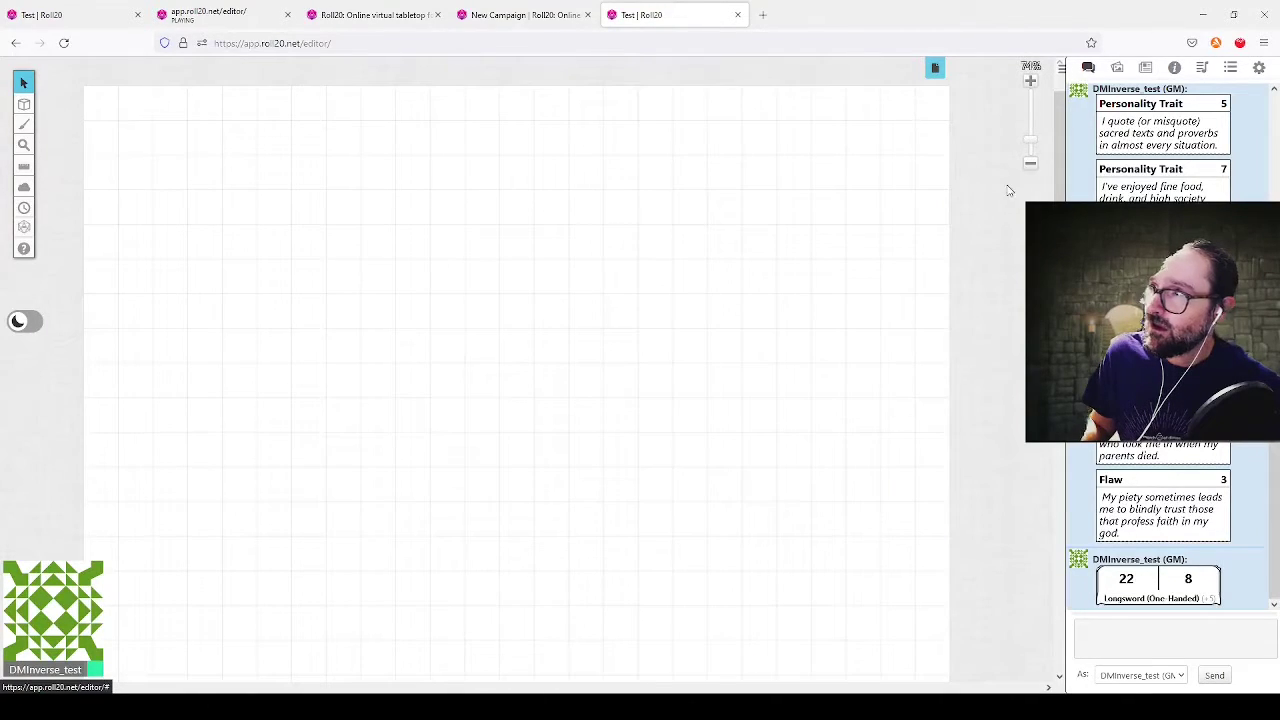
left_click(1146, 68)
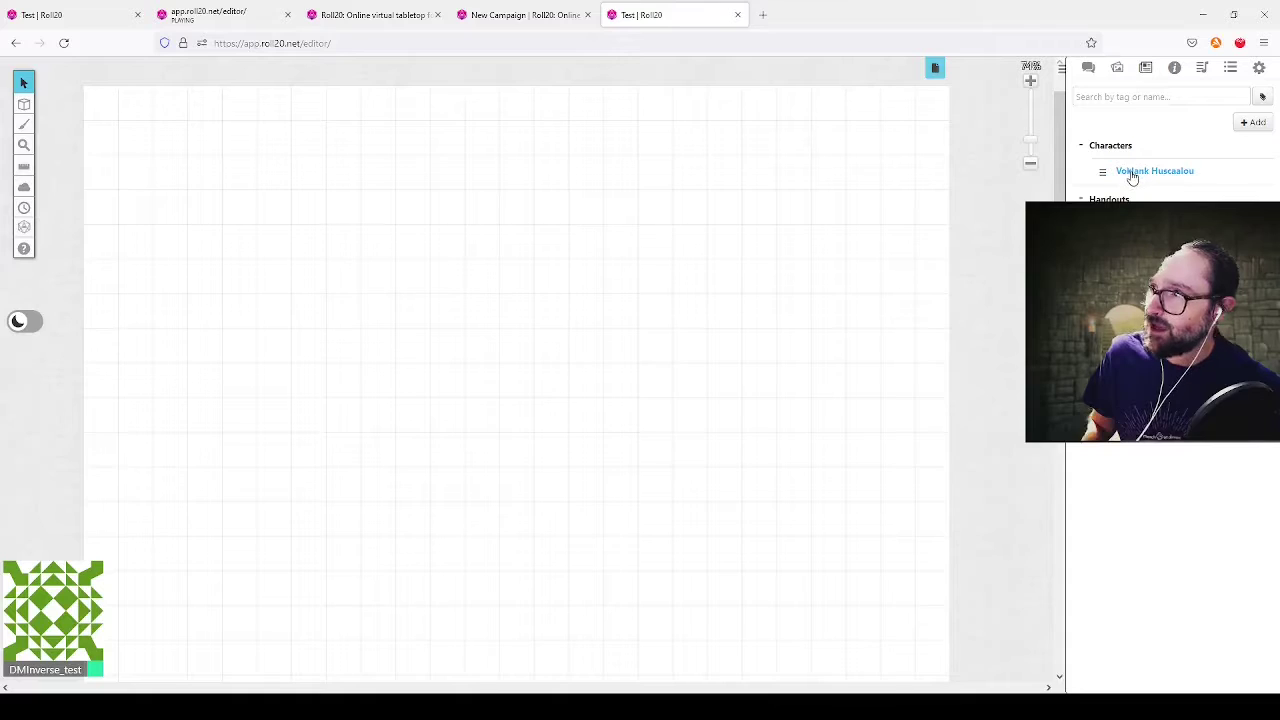
left_click_drag(1134, 176, 621, 243)
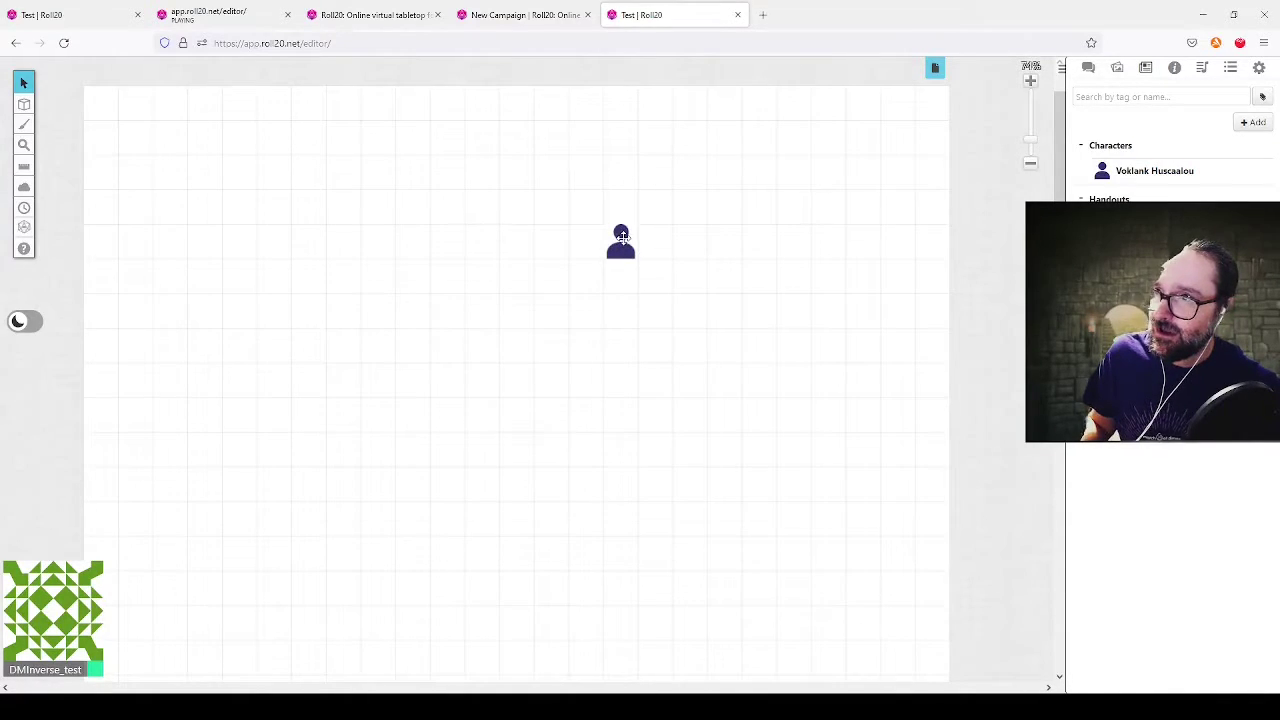
Step: Enable the nameplate in the fighter token's settings and save them
left_click(620, 240)
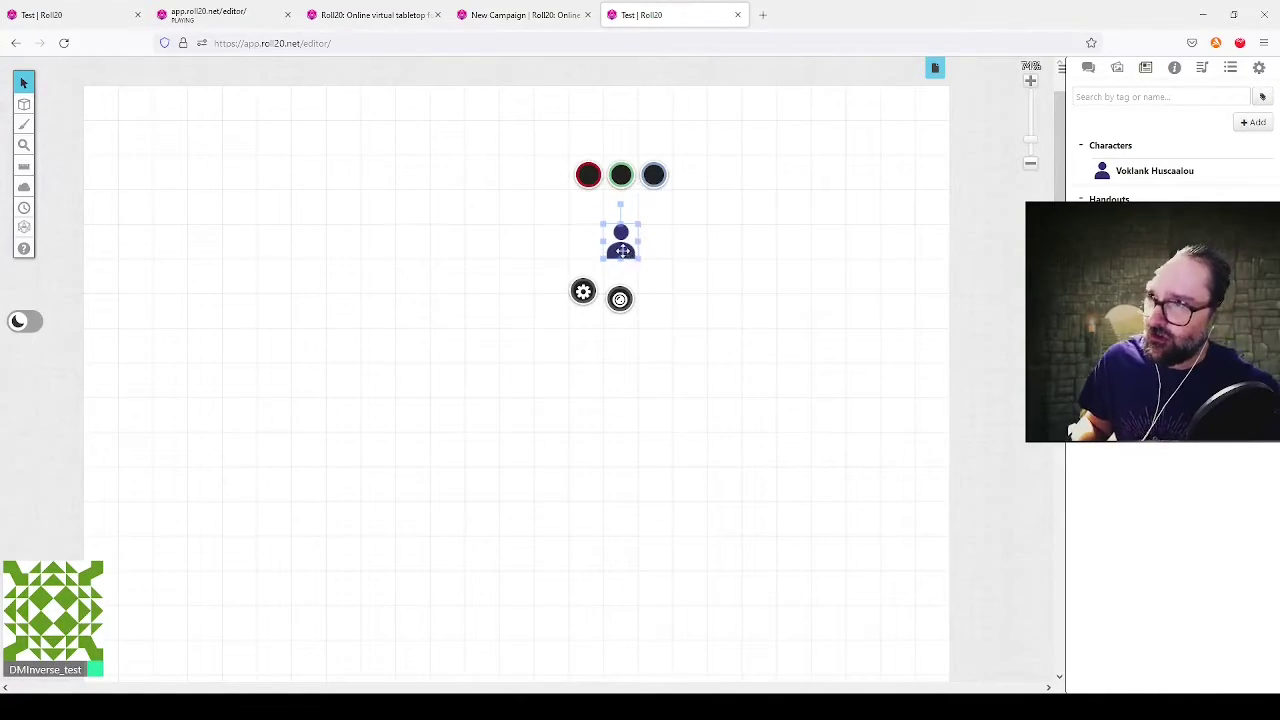
left_click(583, 293)
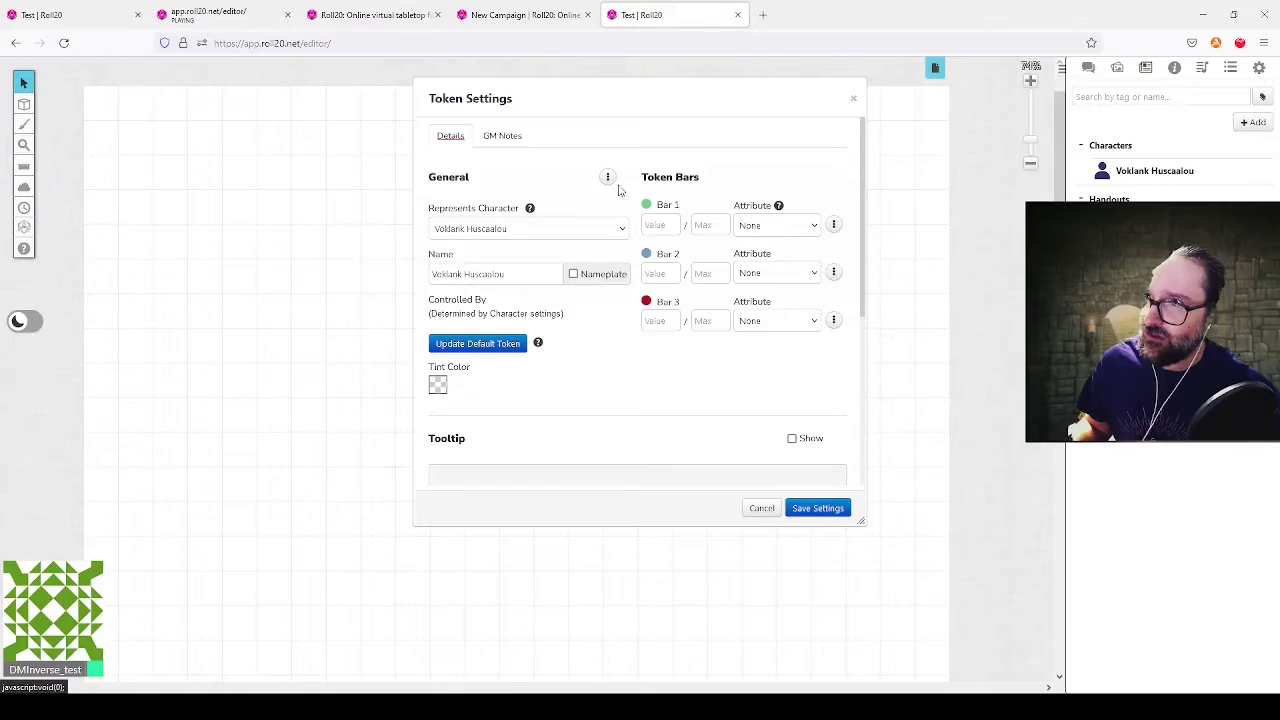
left_click_drag(589, 94, 259, 117)
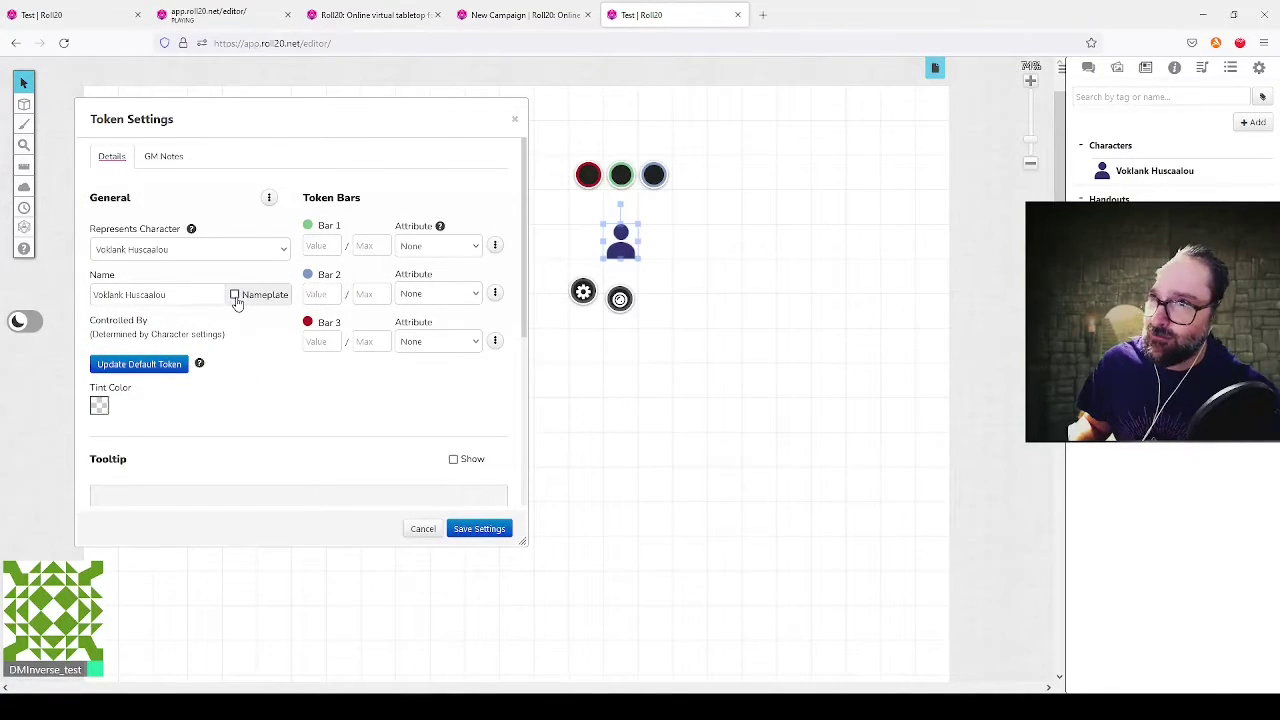
left_click(484, 529)
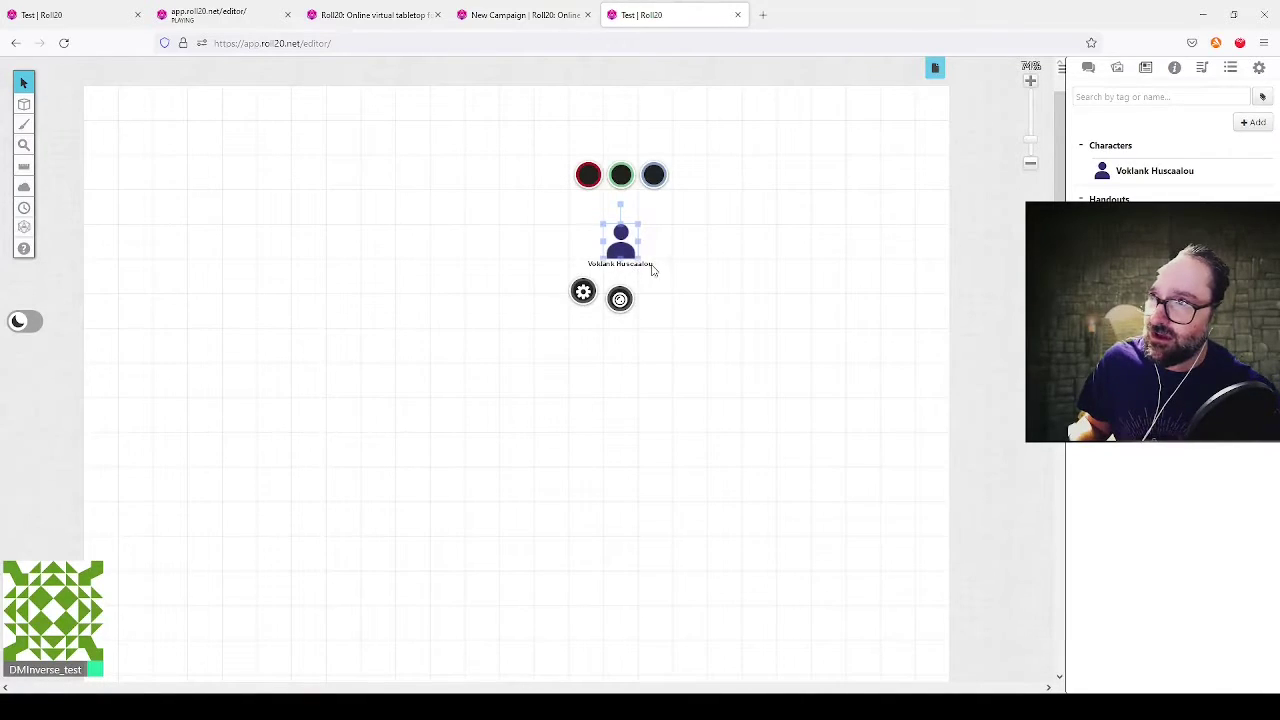
Step: Link the token's Bar 1 to hp, Bar 2 to ac and Bar 3 to speed, and save the settings
left_click(584, 295)
left_click_drag(580, 98, 260, 129)
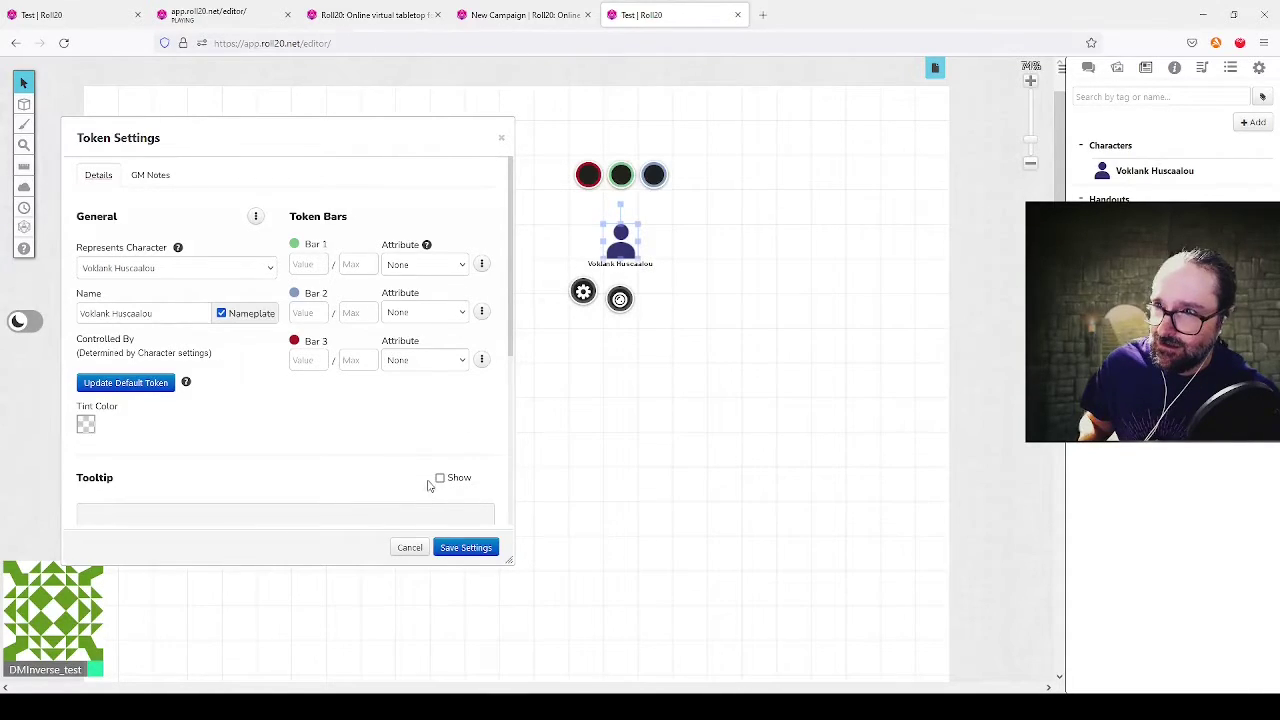
left_click(397, 362)
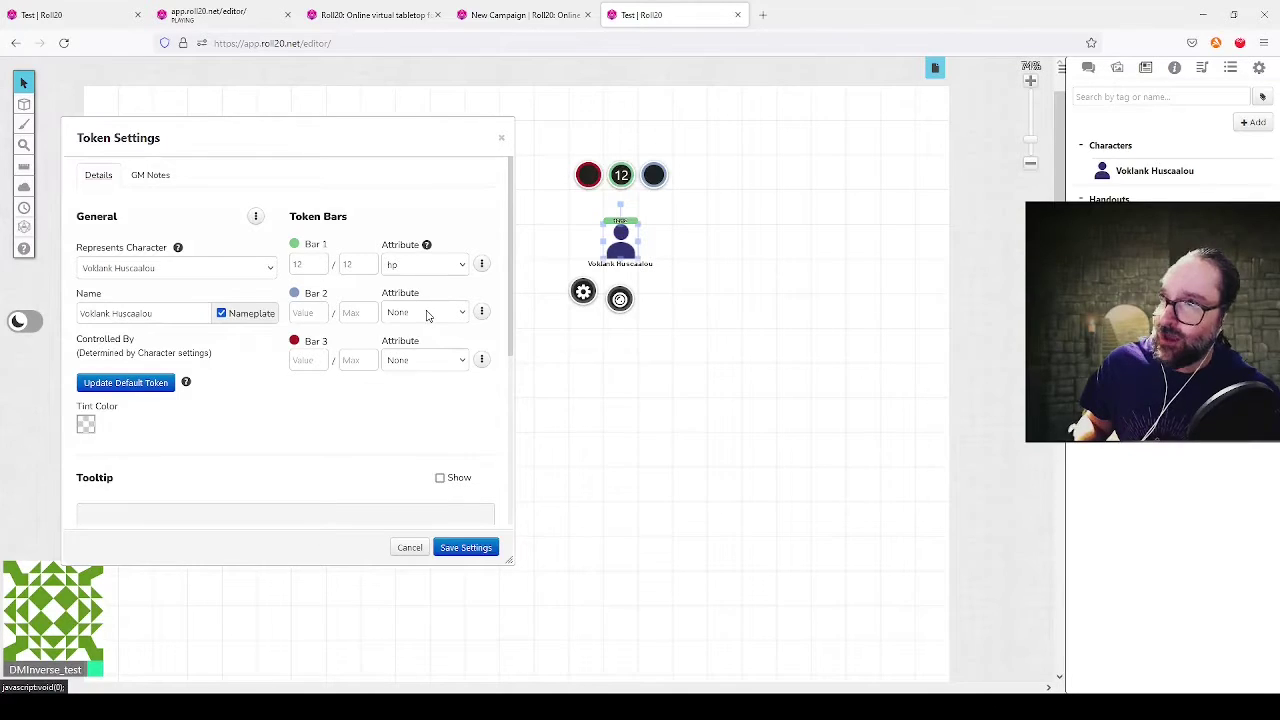
left_click(392, 358)
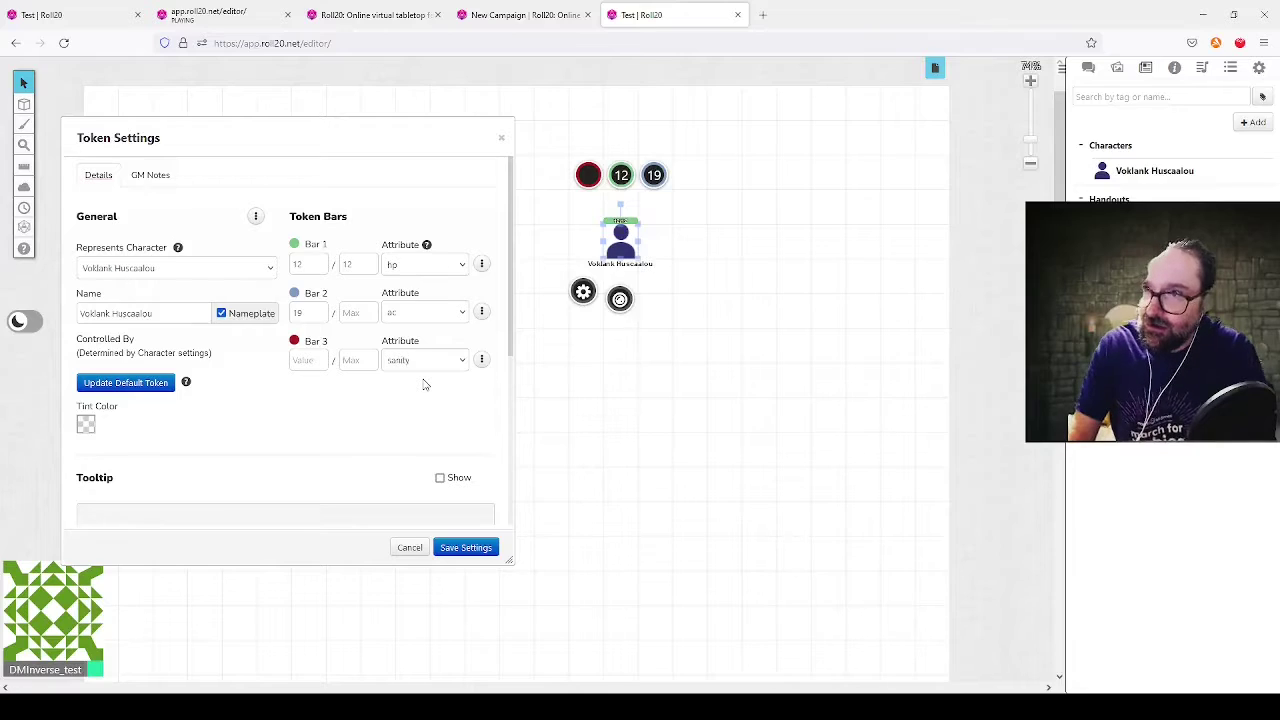
left_click(423, 384)
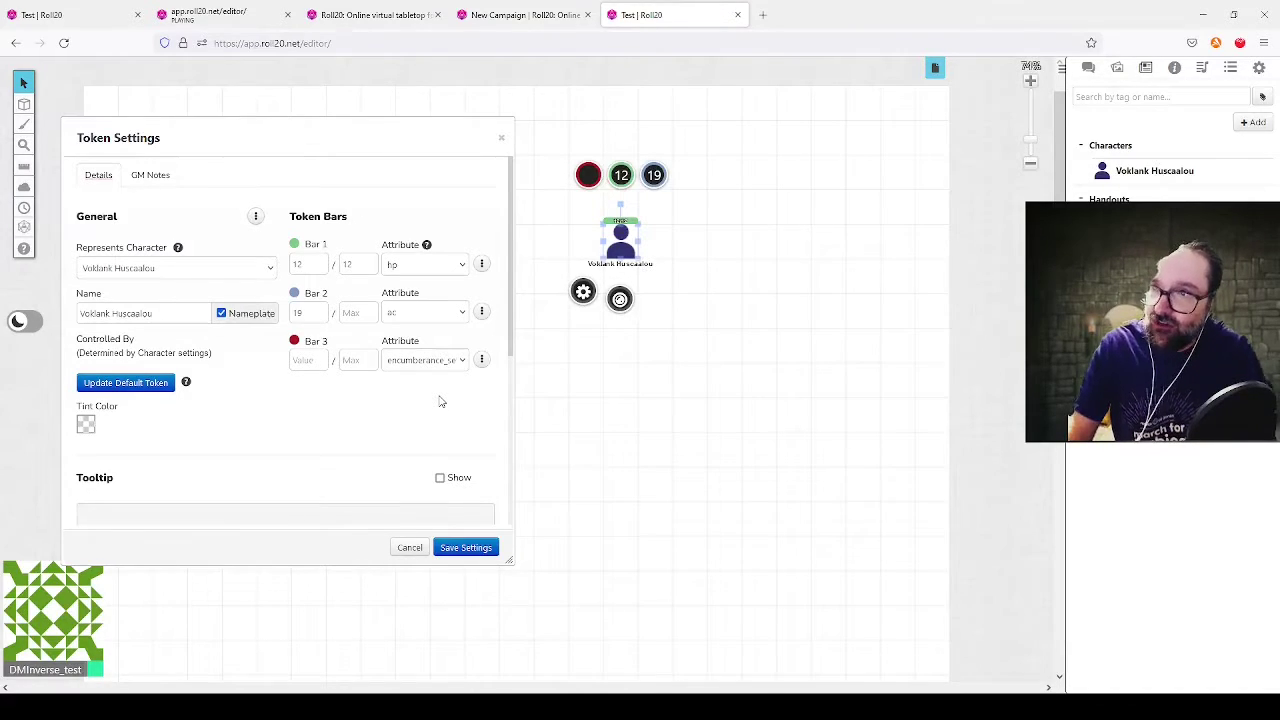
type("speed")
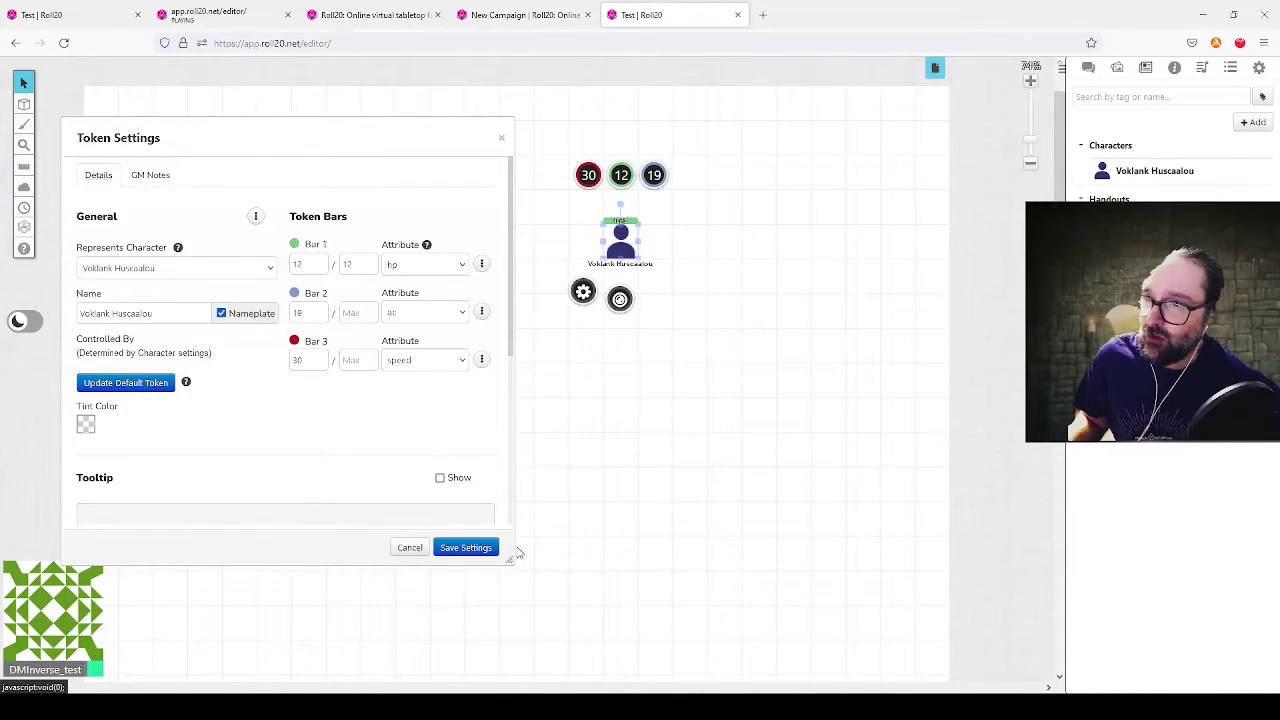
left_click(458, 552)
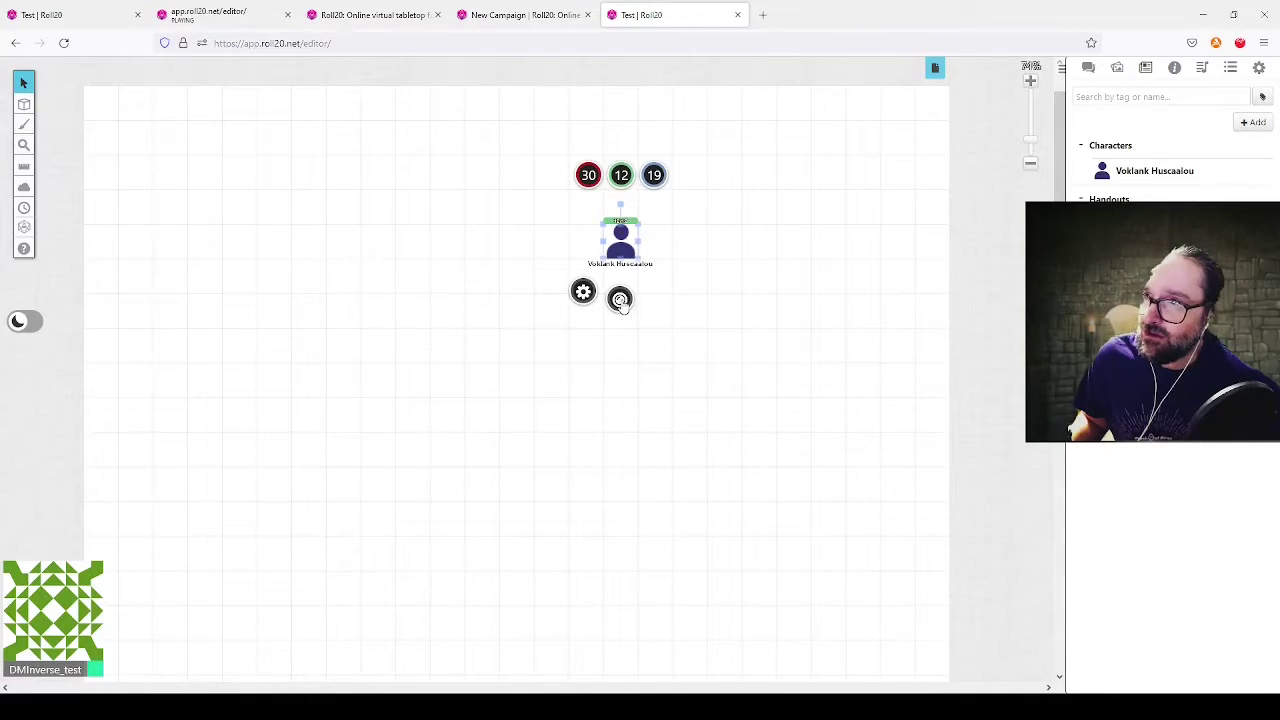
Step: Browse the status markers available for the token without applying one
mouse_move(620, 299)
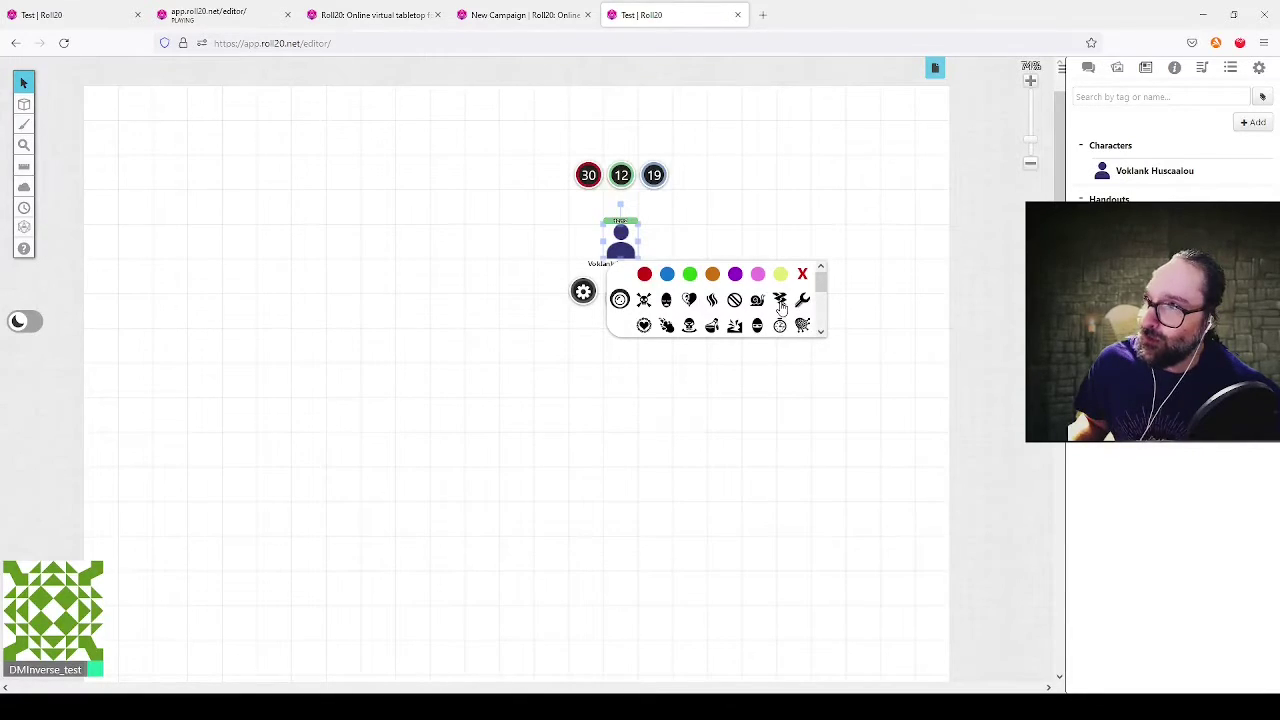
scroll(781, 309, "down", 2)
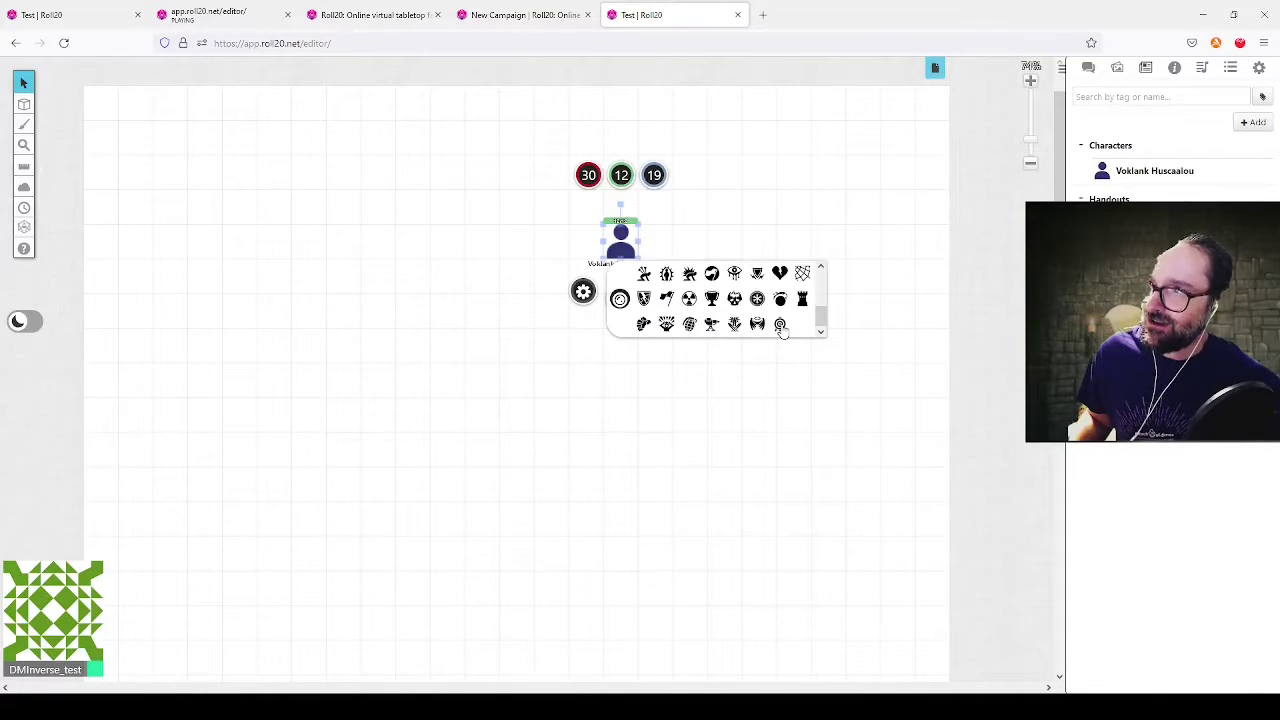
left_click(682, 396)
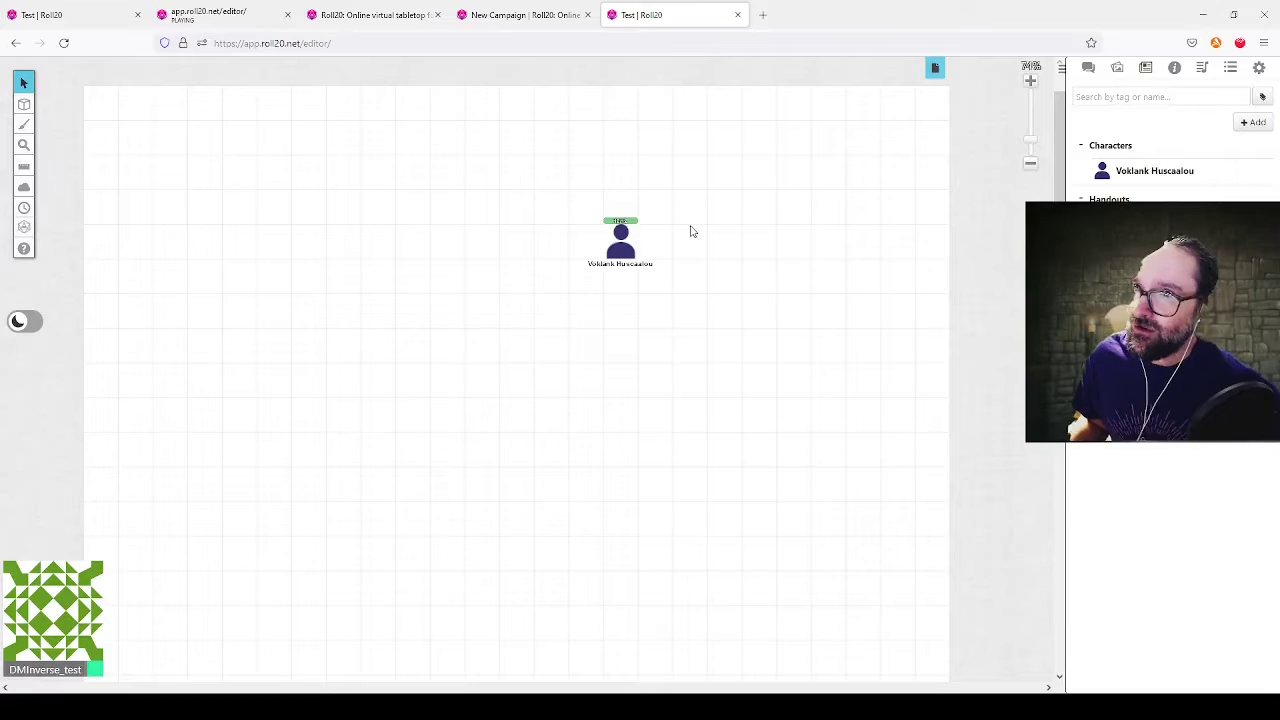
Step: Open the character sheet from the map token and try collapsing, moving aside and restoring its window
left_click(622, 245)
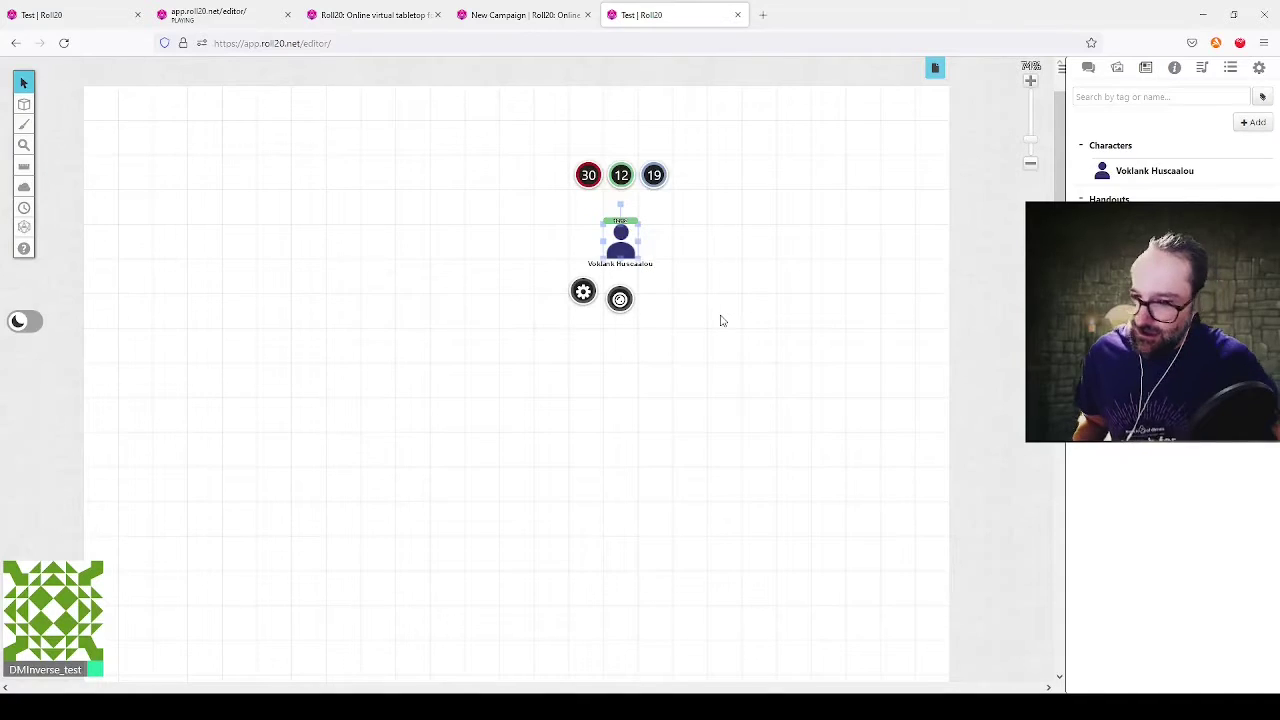
double_click(619, 236)
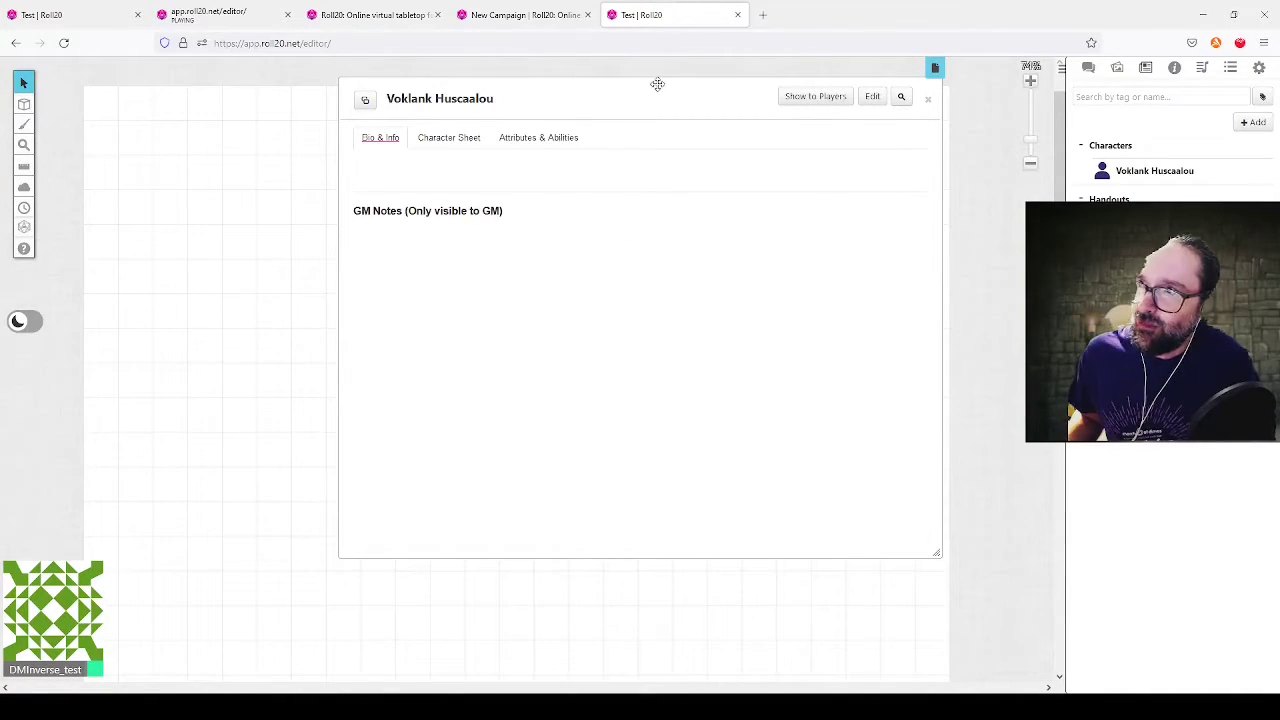
left_click(448, 140)
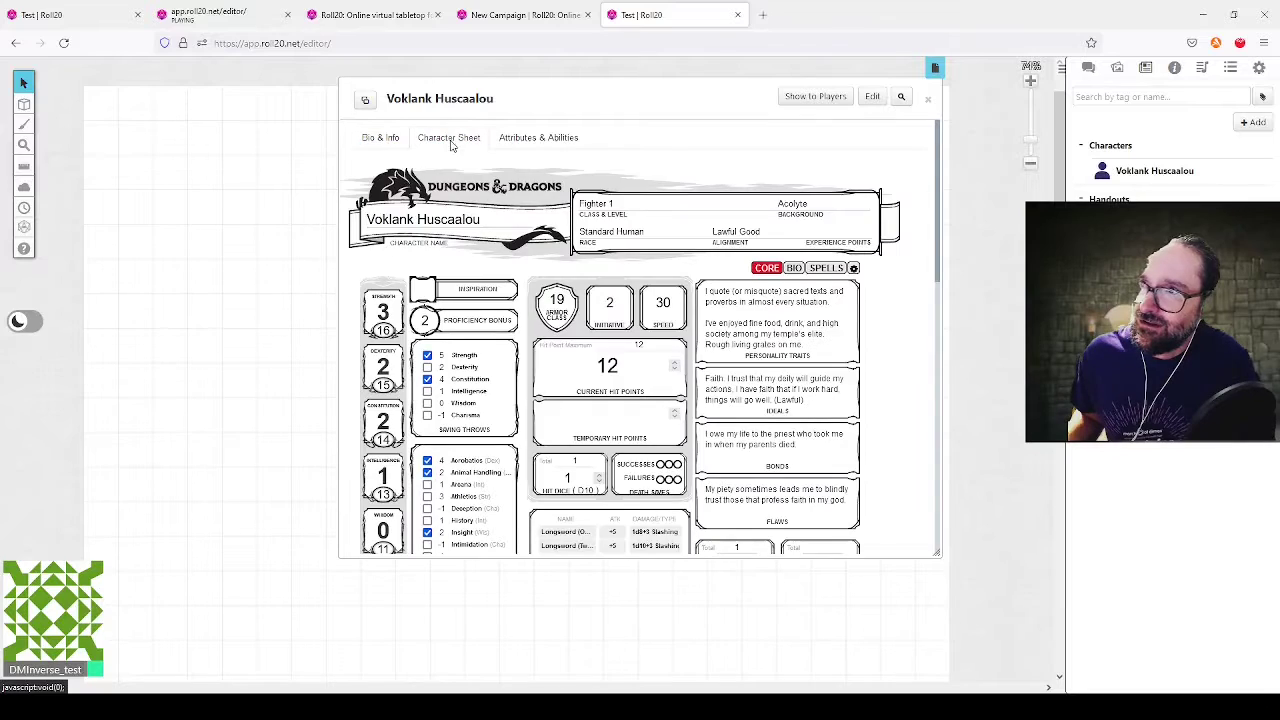
double_click(562, 96)
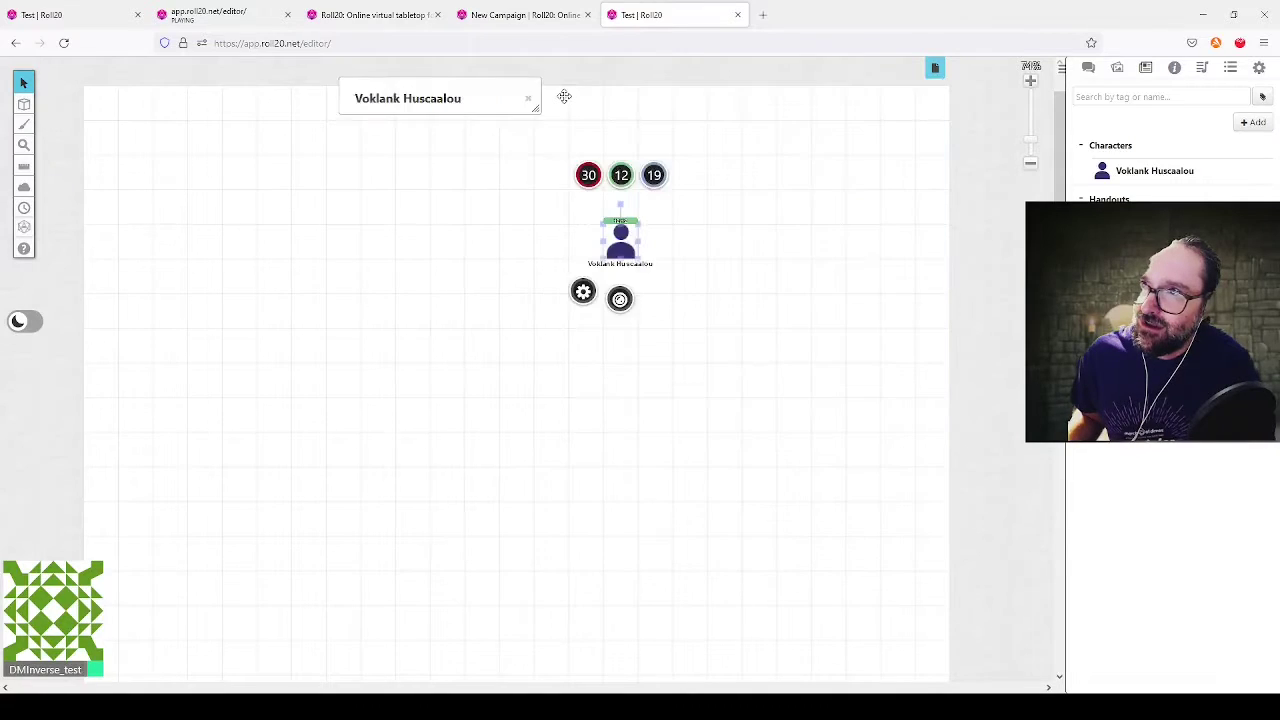
left_click_drag(425, 97, 129, 107)
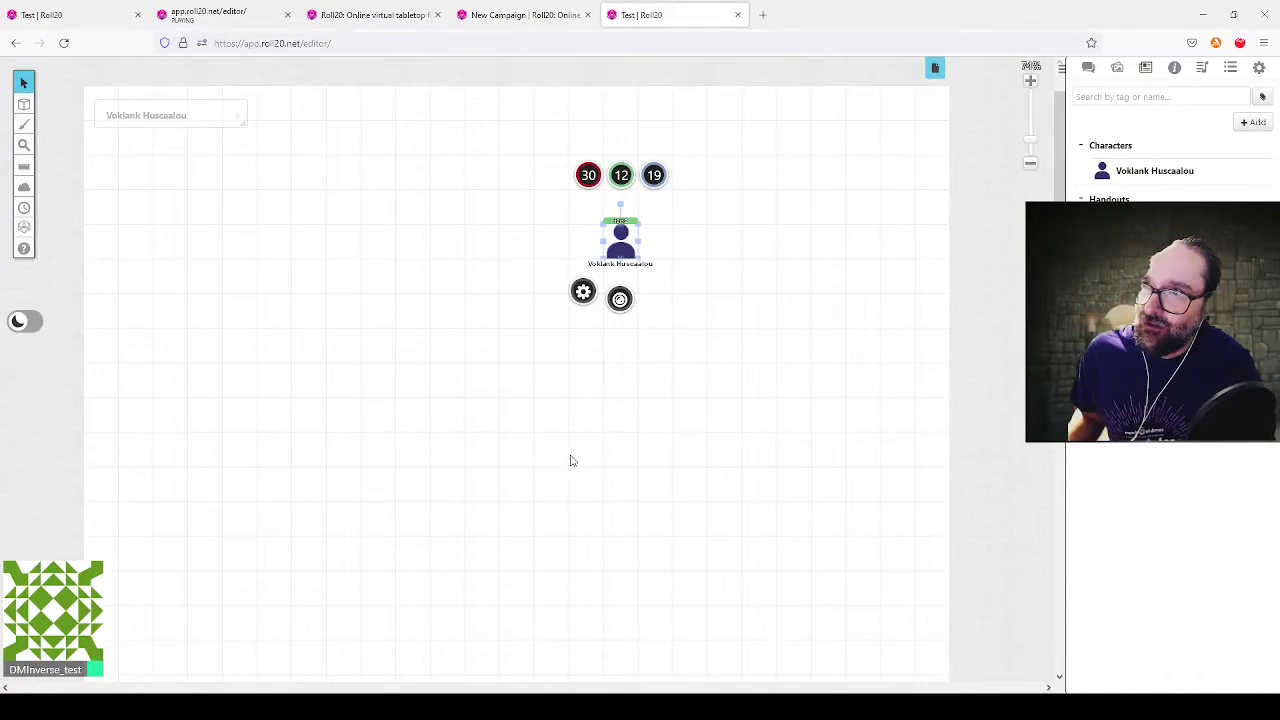
double_click(170, 115)
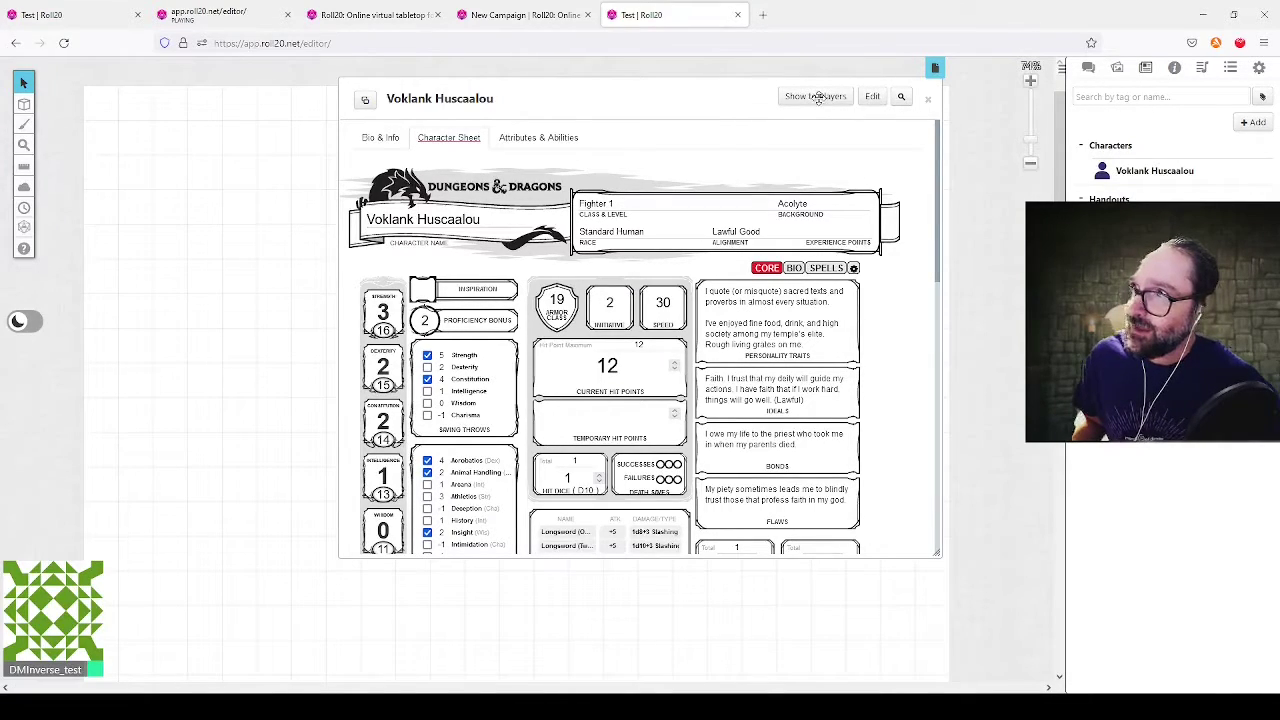
double_click(689, 103)
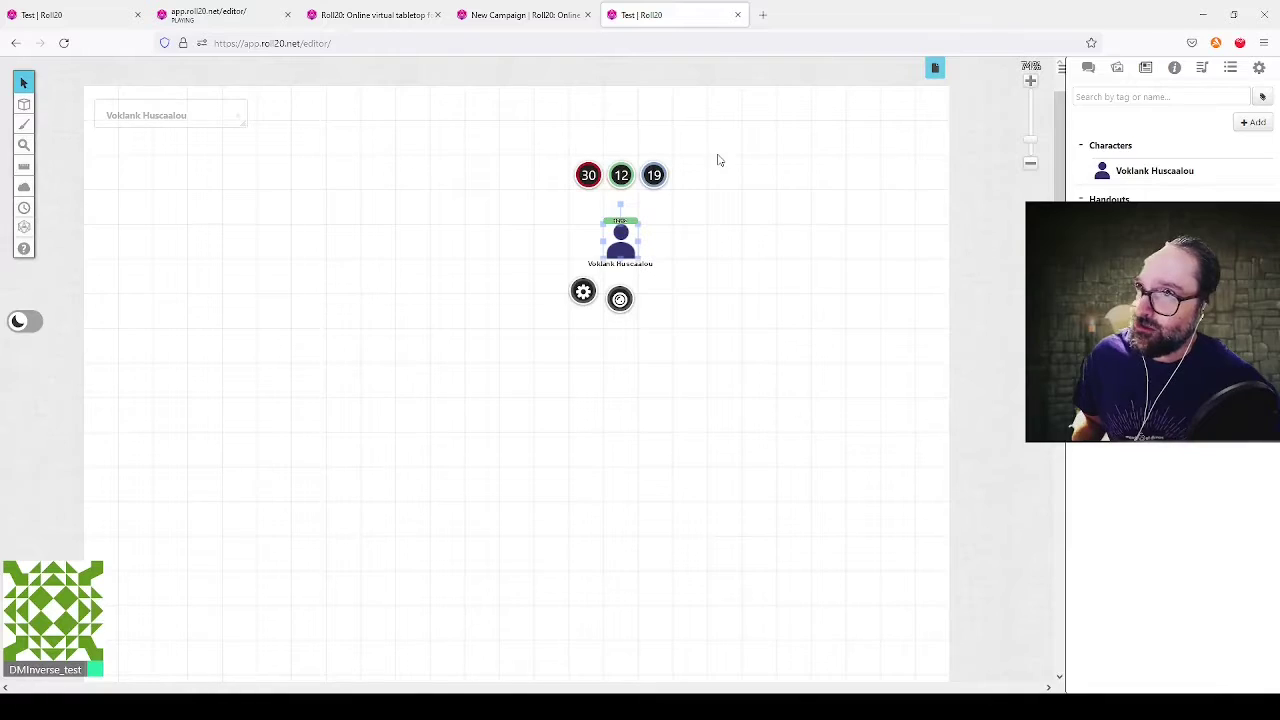
Step: Select the token, reopen its collapsed character sheet, roll Initiative and inspect the roll in the chat
left_click(755, 148)
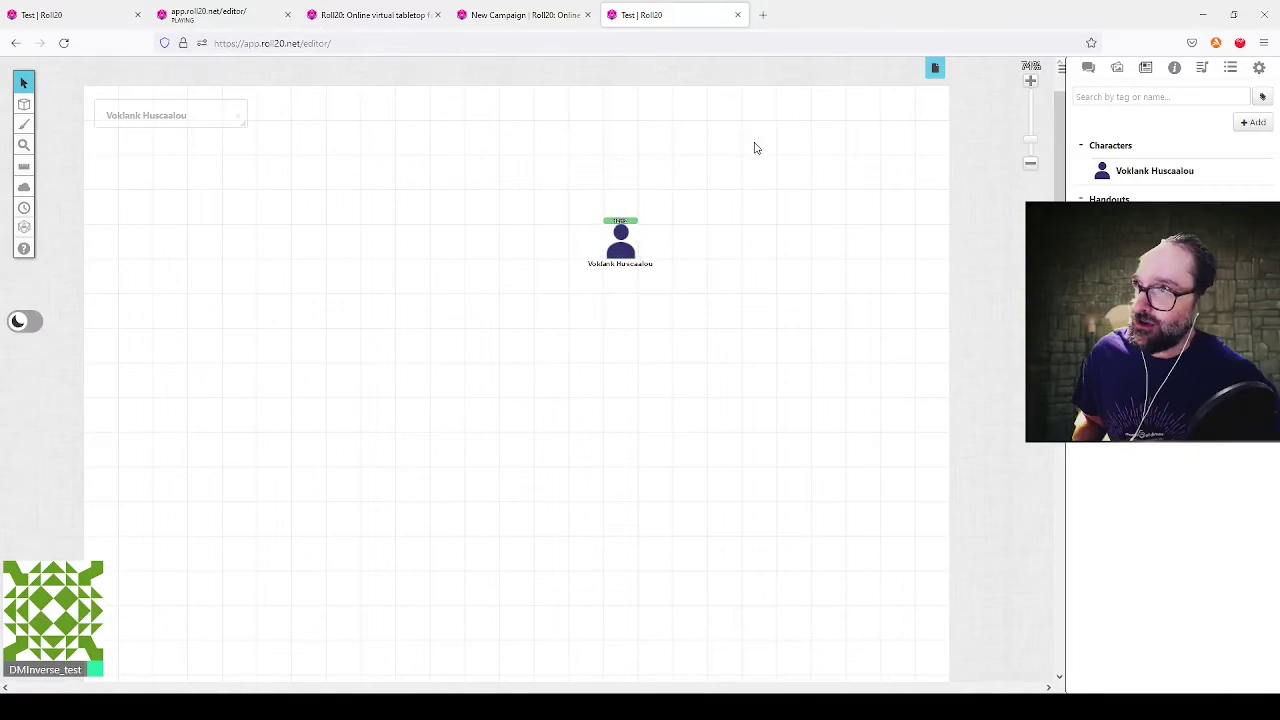
left_click(621, 242)
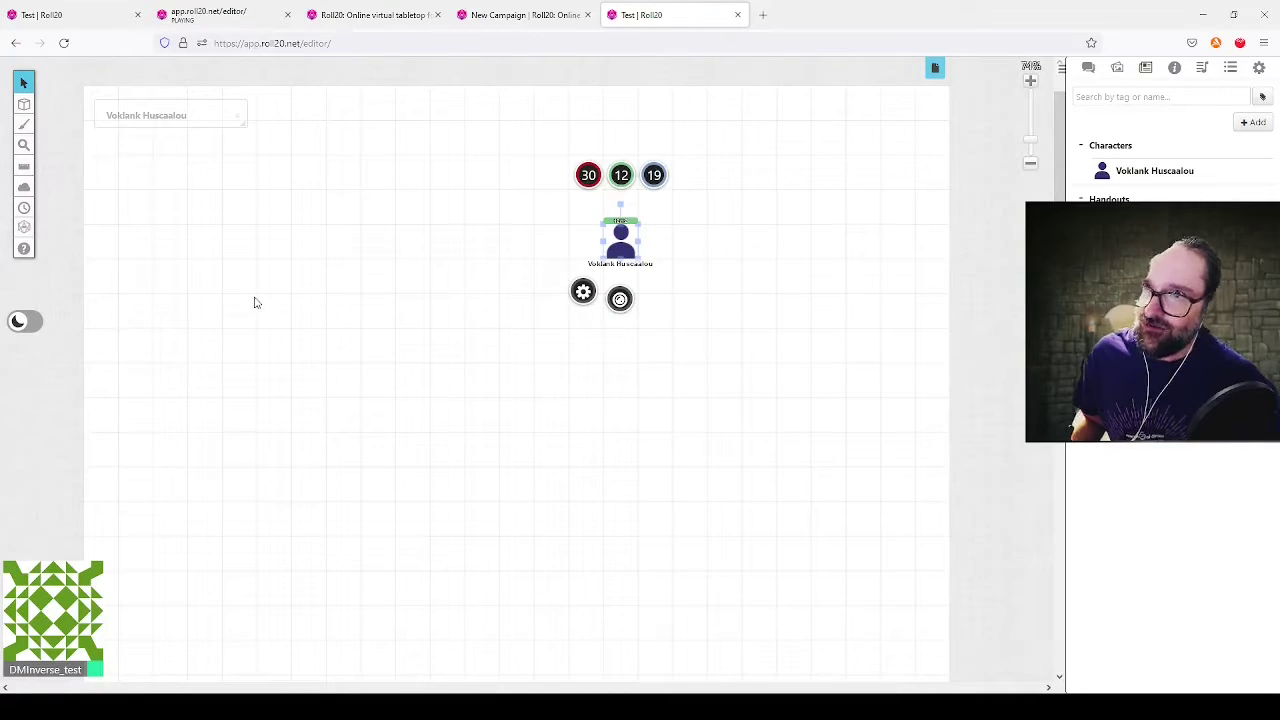
double_click(155, 113)
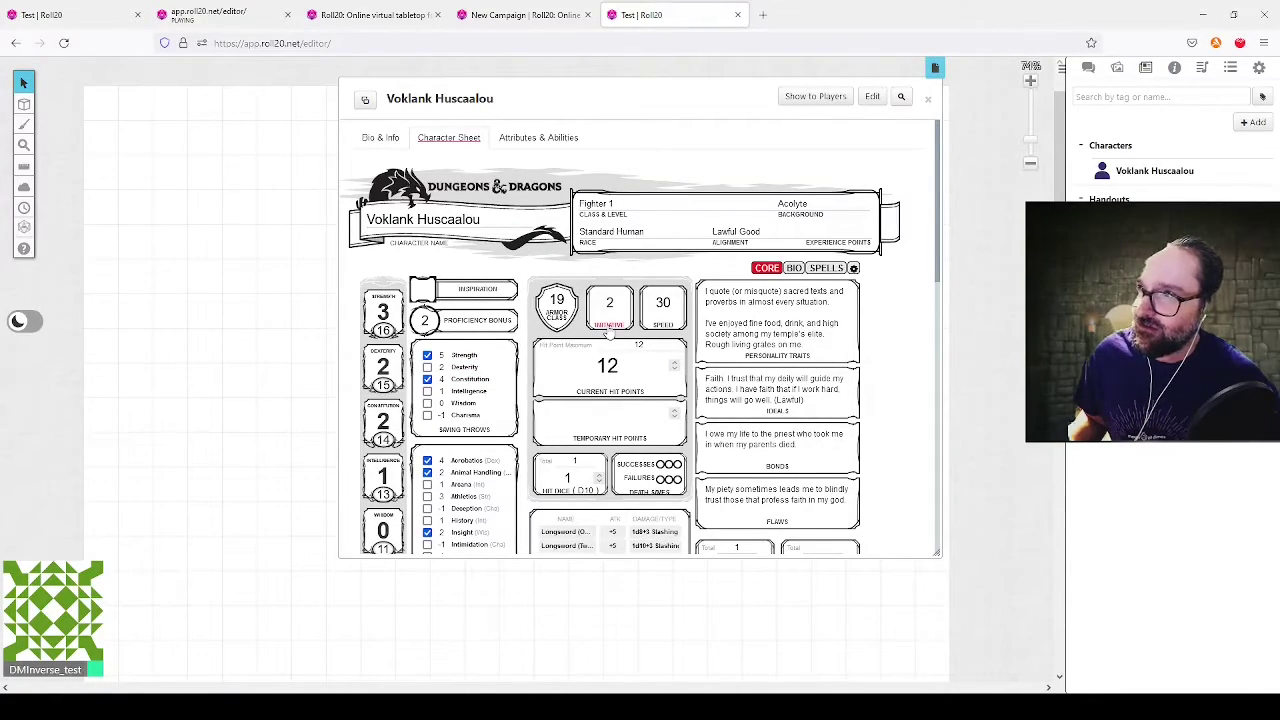
left_click(1088, 67)
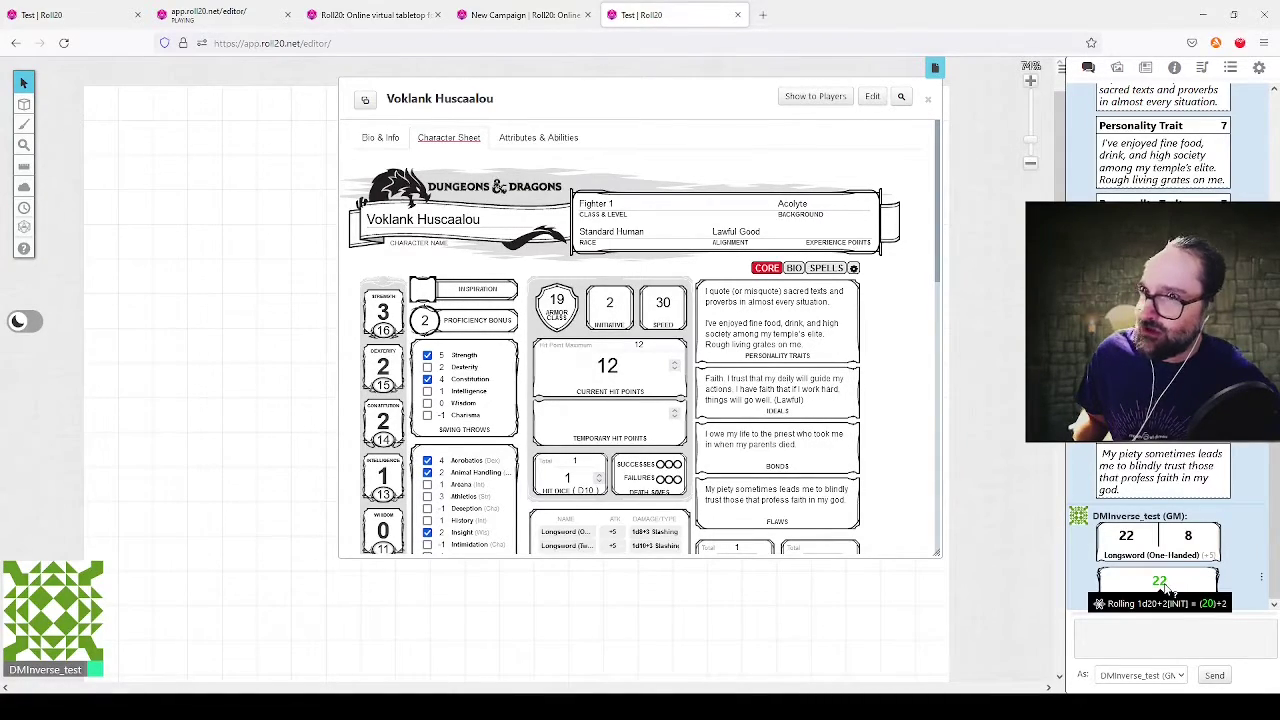
Step: Open the Turn Order tracker, arrange it beside the character sheet, and roll Initiative with the token selected to add it
left_click(24, 210)
left_click_drag(99, 261, 162, 121)
left_click_drag(636, 97, 875, 157)
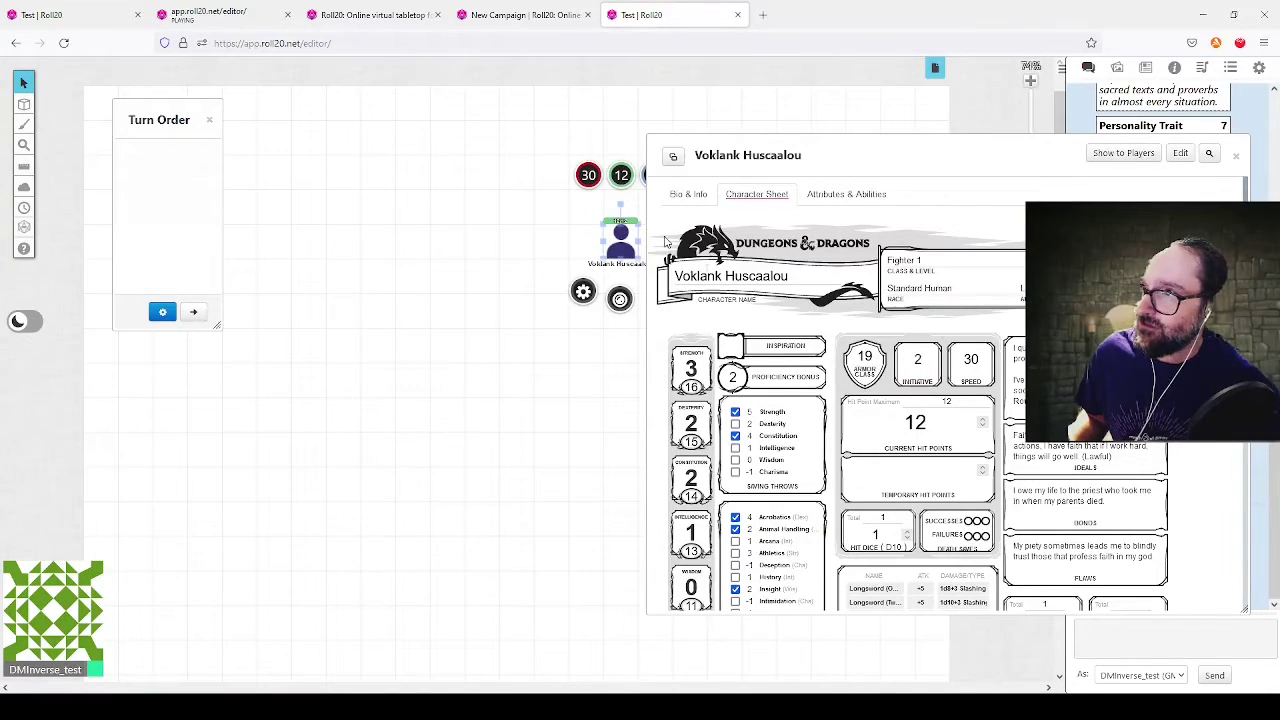
left_click(597, 237)
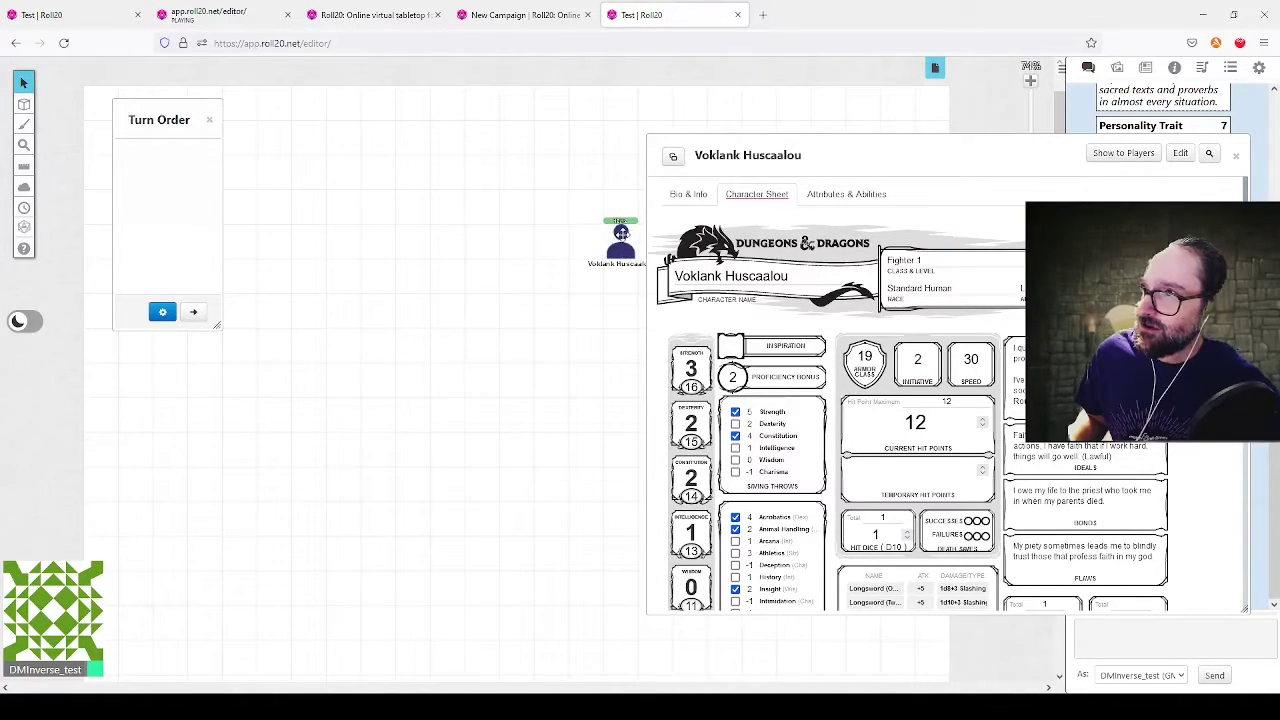
left_click(621, 234)
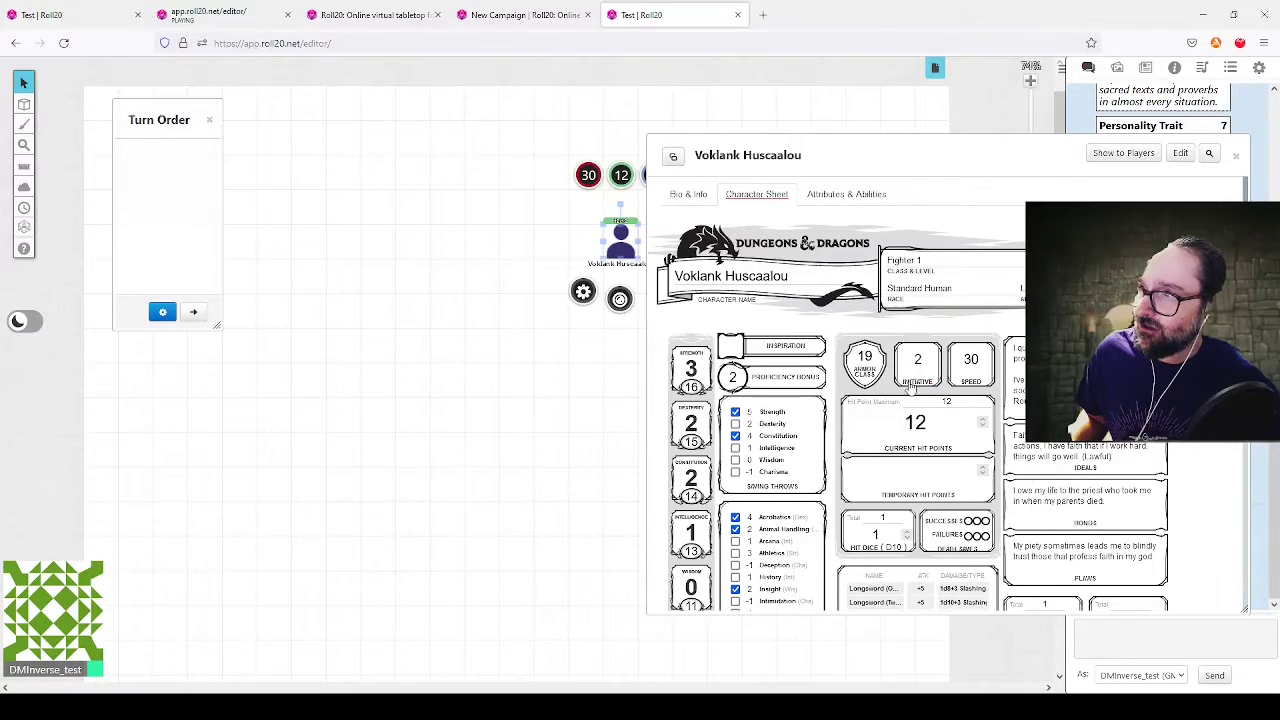
left_click(918, 382)
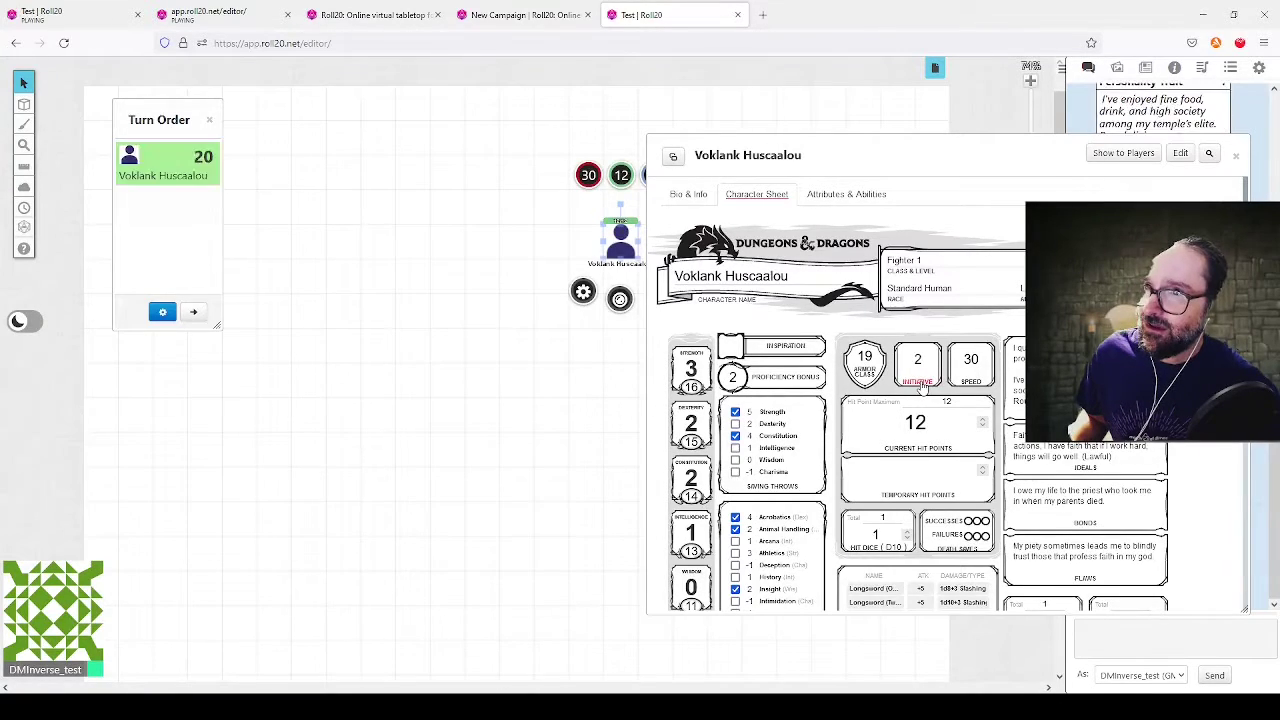
Step: Remove the fighter's entry from the Turn Order and reselect its token on the map
mouse_move(171, 152)
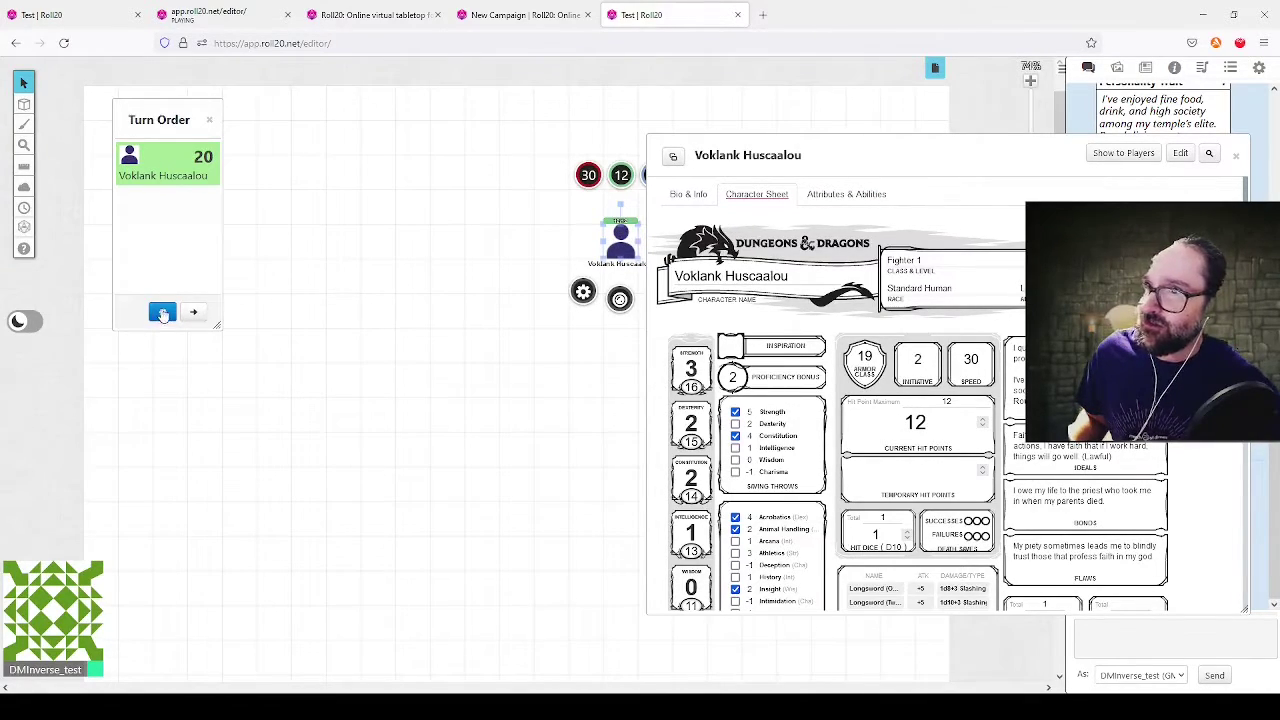
left_click(127, 160)
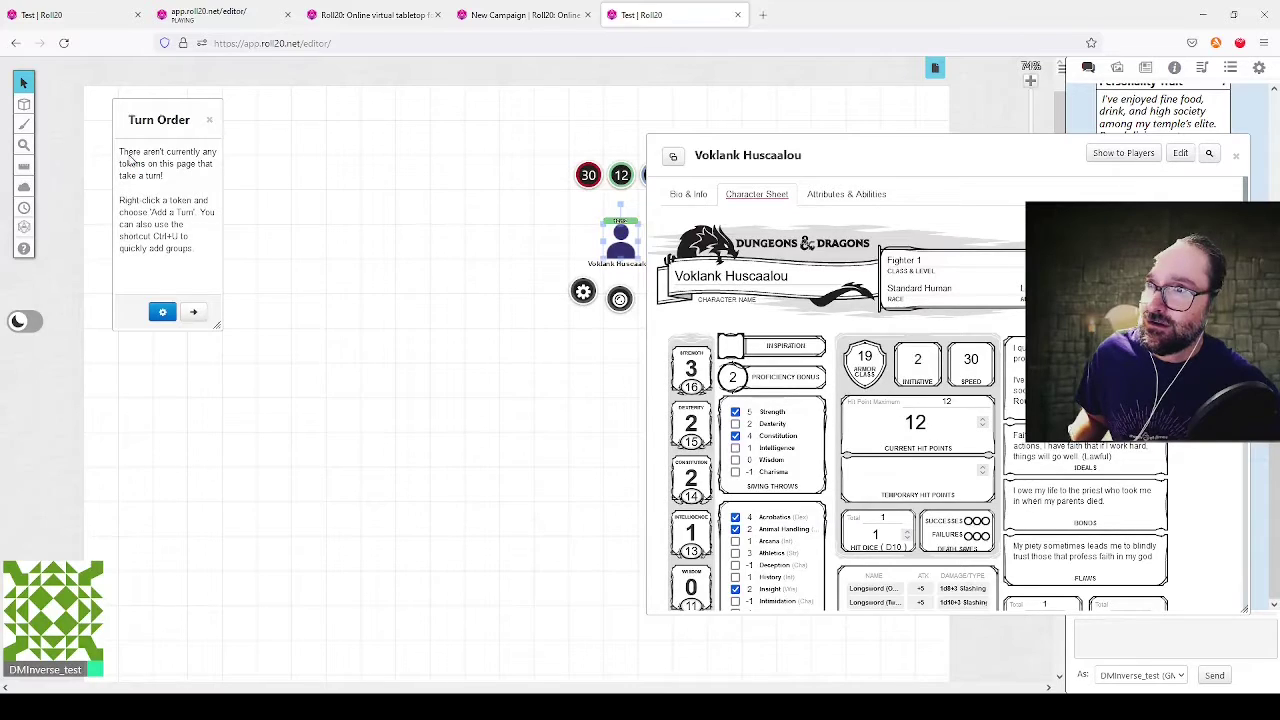
left_click(452, 224)
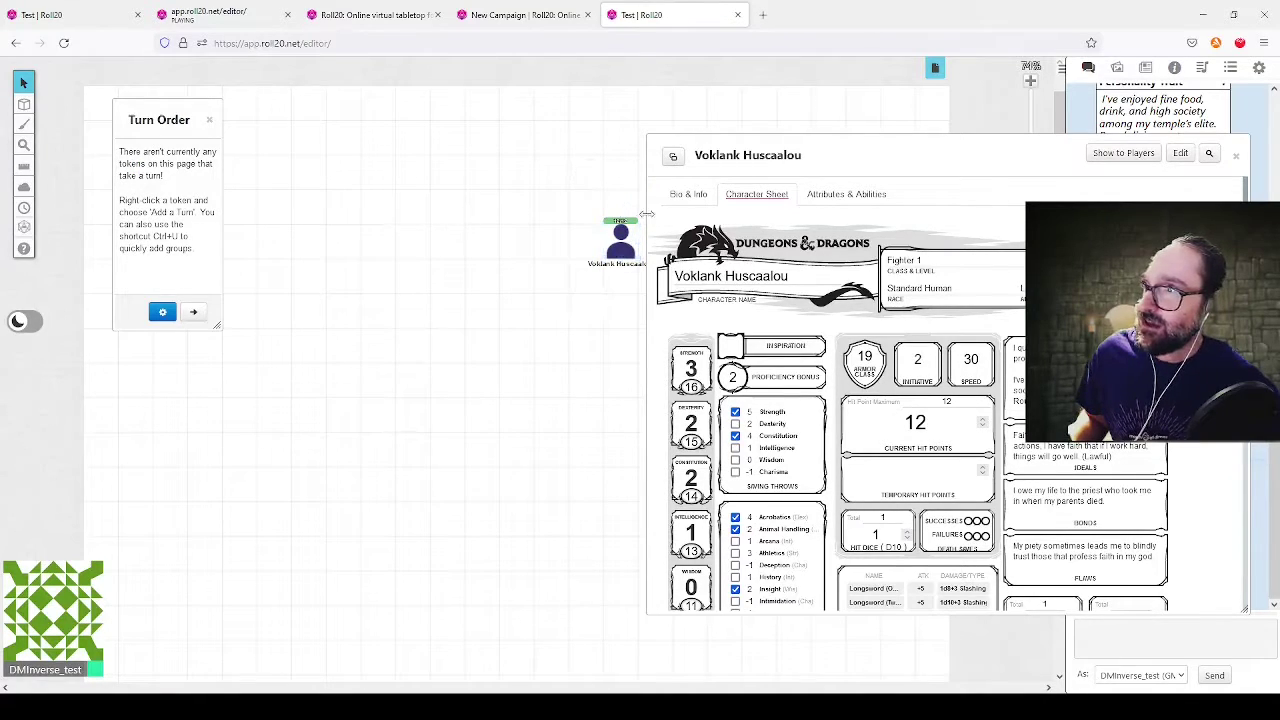
left_click(615, 243)
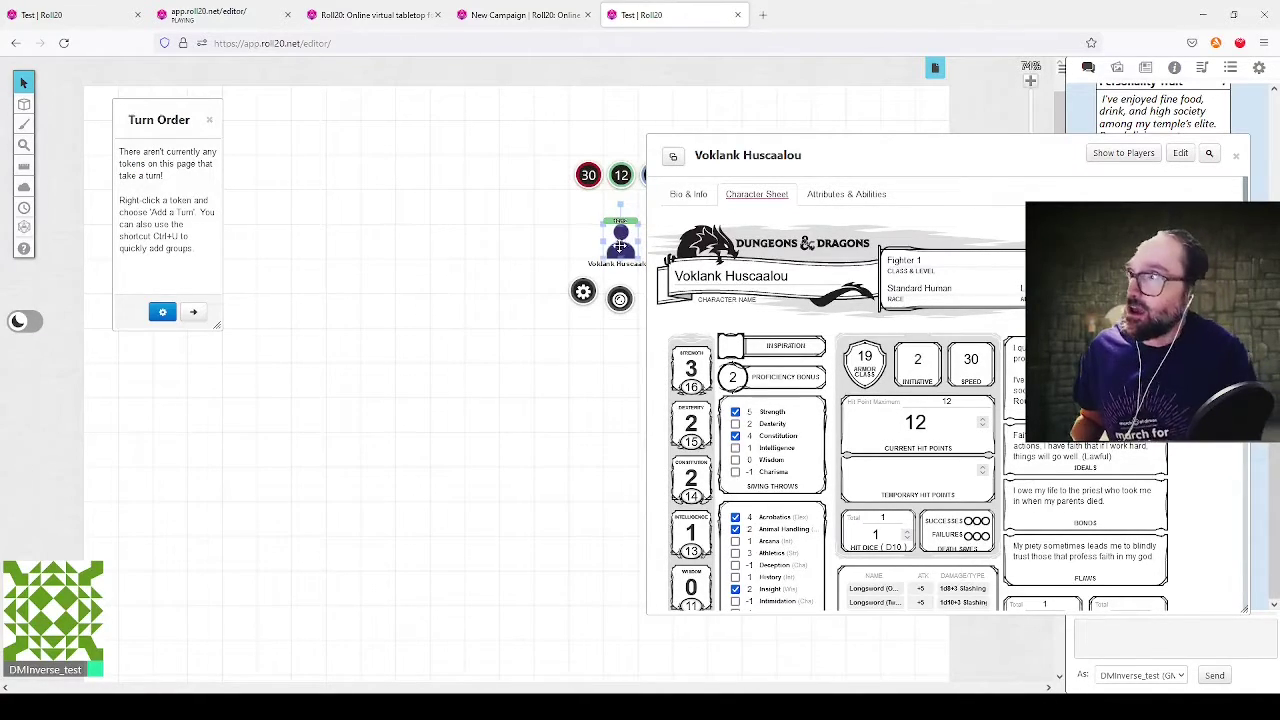
Step: Open the fighter's character for editing and set its default token to the red-armoured sword-and-shield warrior from the free token assets
double_click(619, 243)
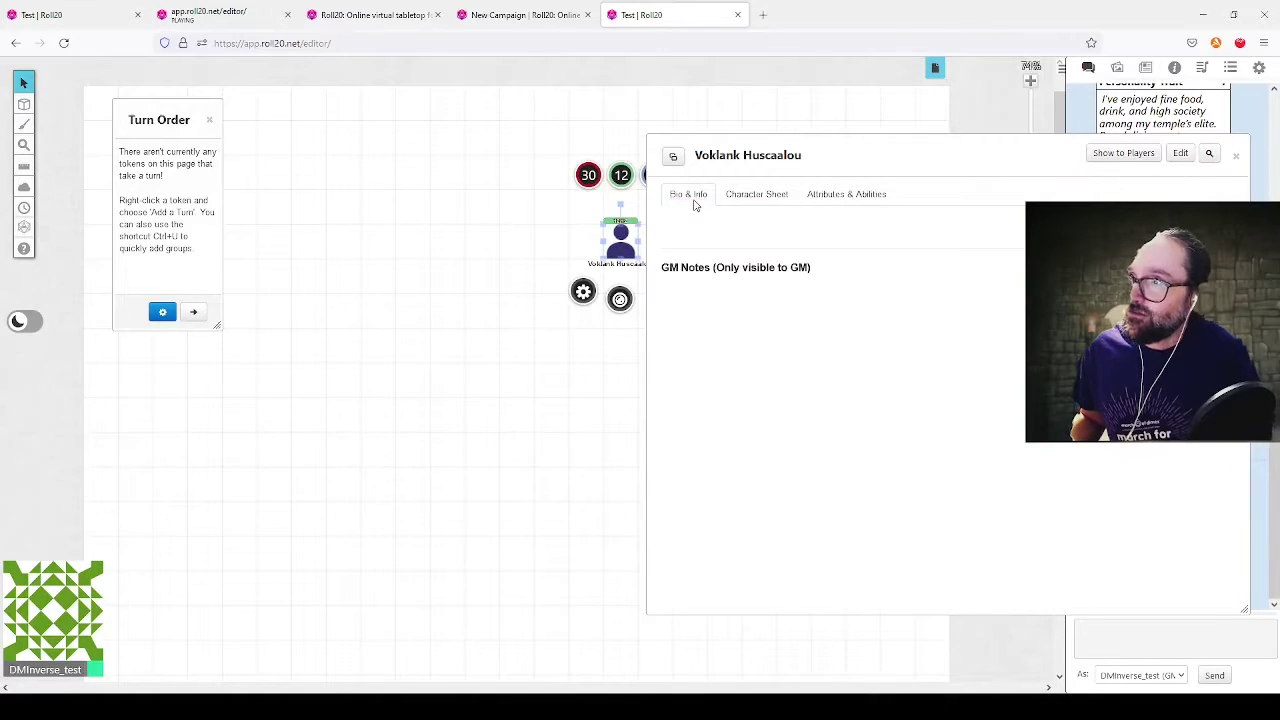
left_click(1181, 154)
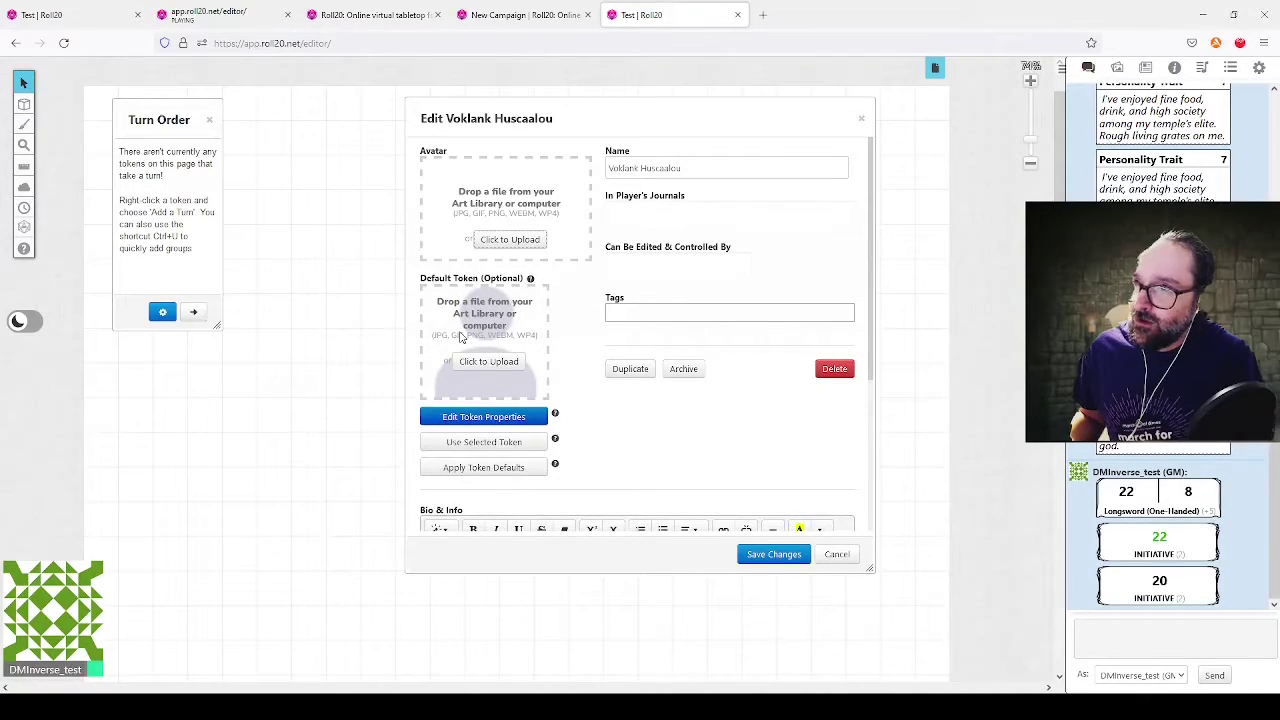
left_click(1117, 67)
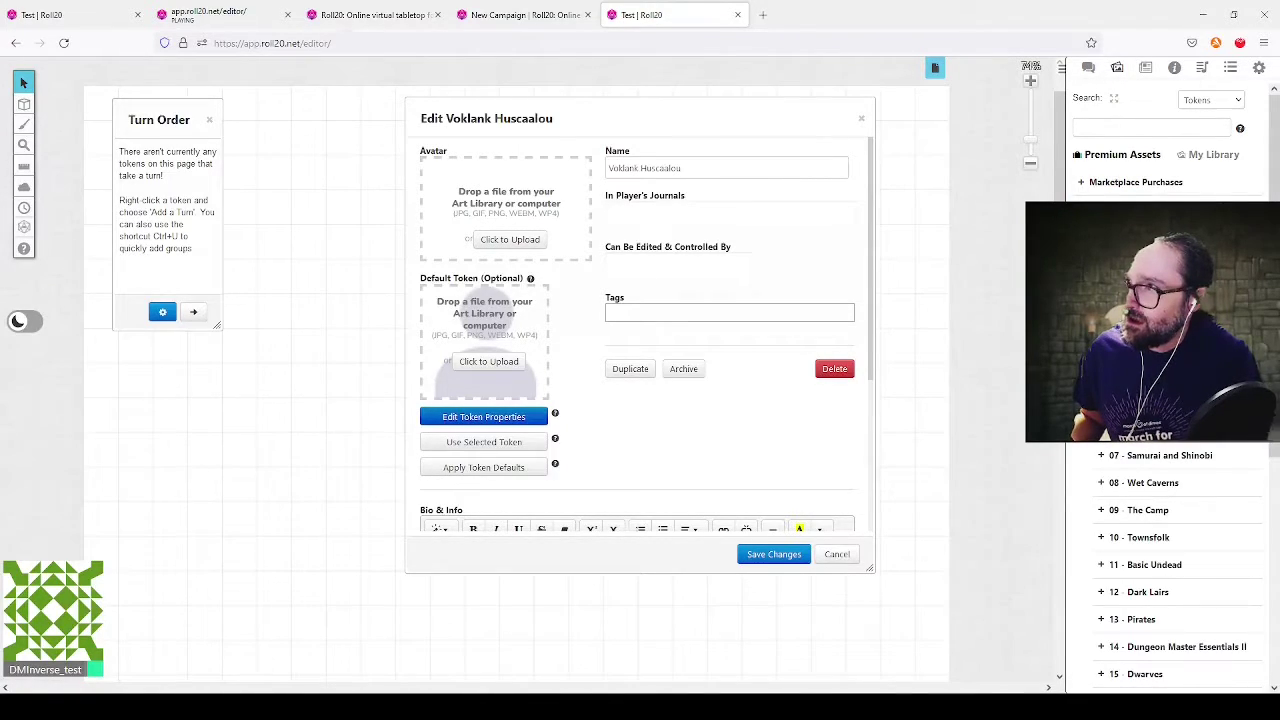
scroll(1178, 570, "down", 5)
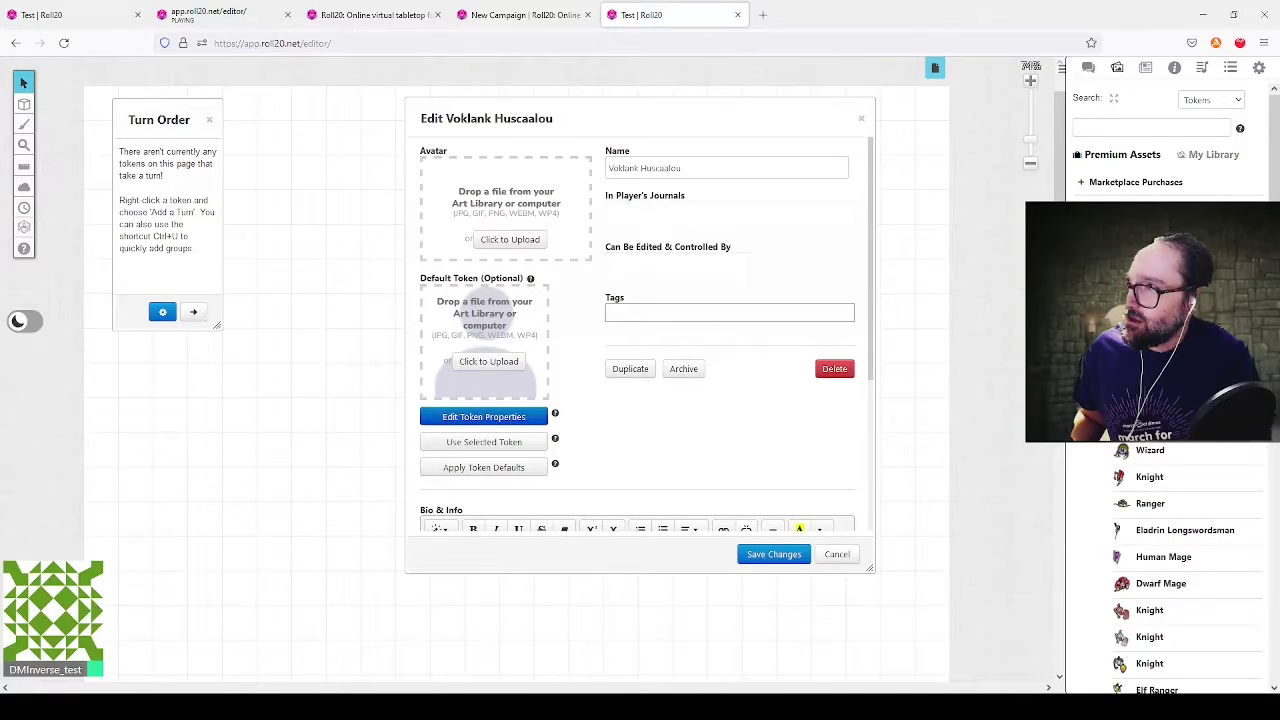
scroll(1150, 400, "down", 1)
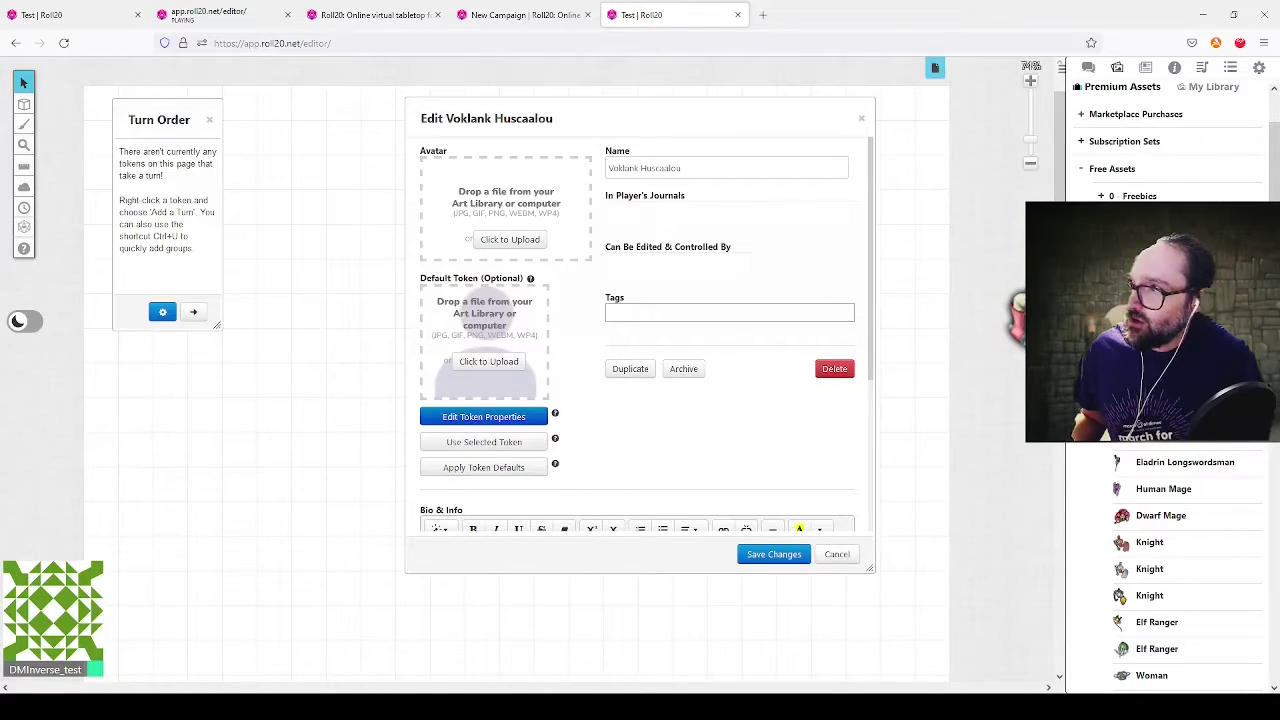
left_click_drag(1150, 320, 480, 343)
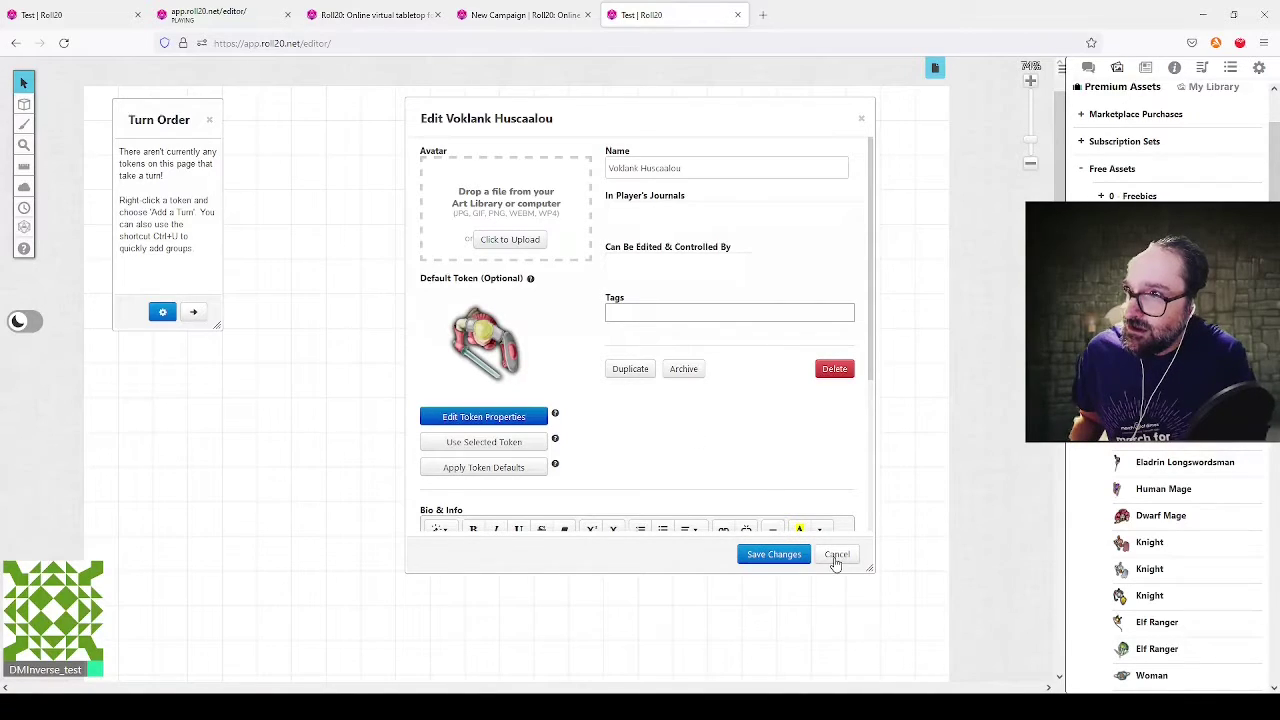
Step: Link Bar 2 of the default token to the ac attribute and save the token settings
left_click(489, 422)
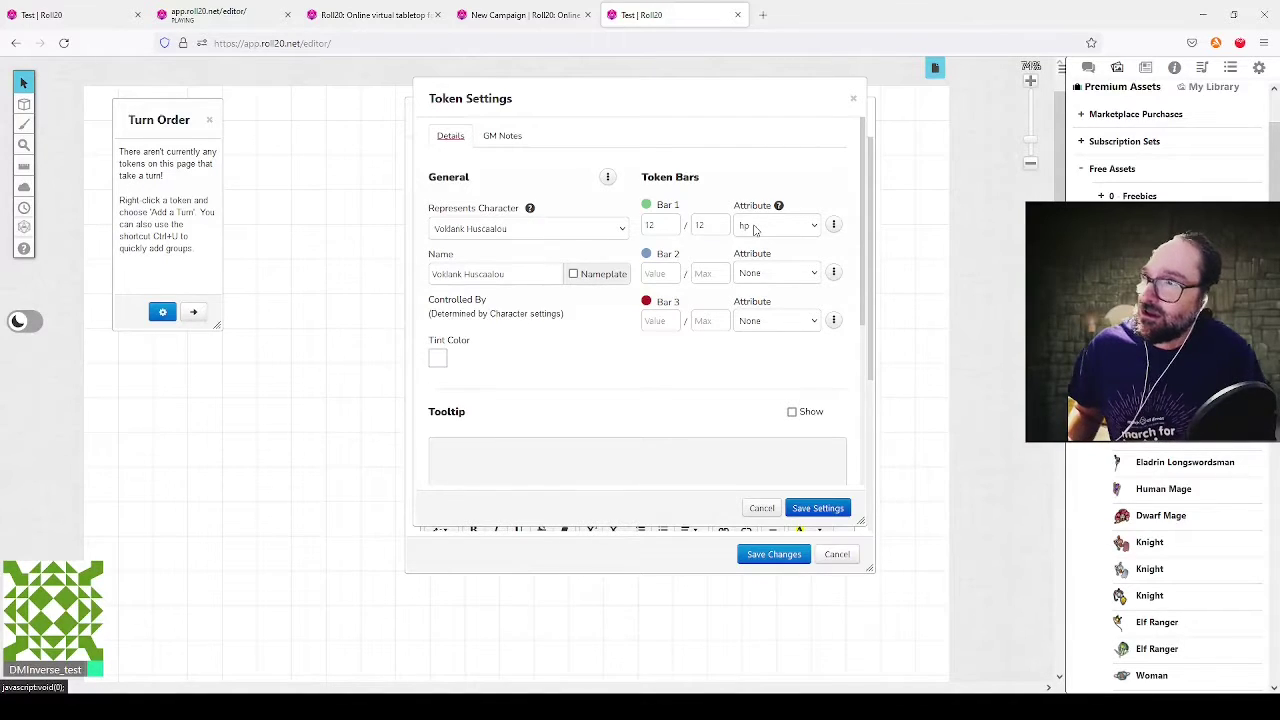
left_click(756, 277)
type("ac")
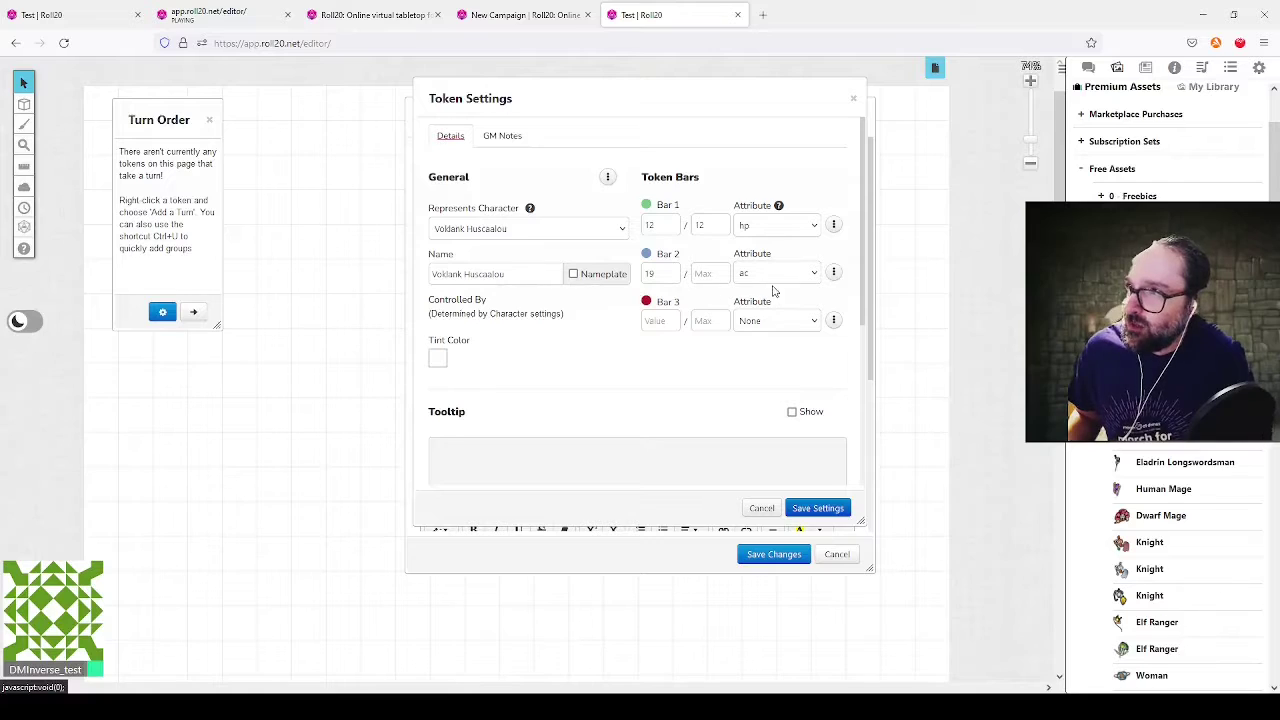
left_click(820, 508)
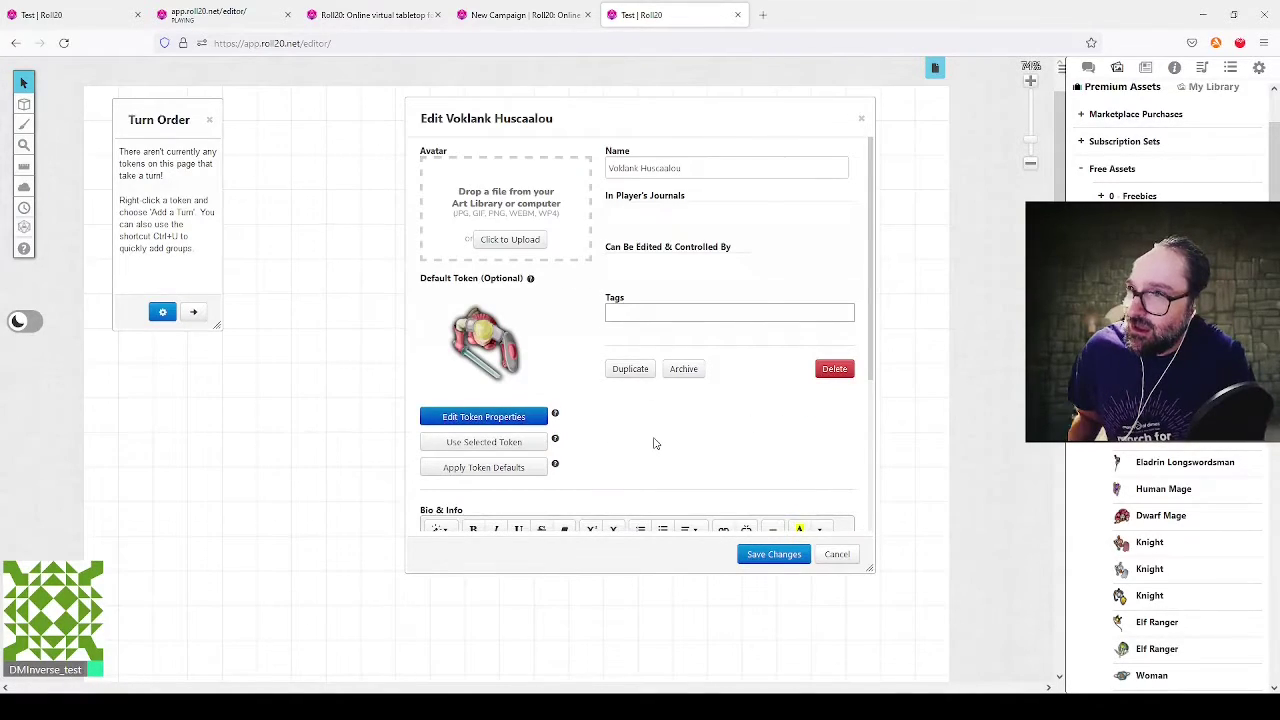
Step: Apply the token defaults to the fighter's existing map token, save the character changes and close its sheet
left_click(507, 470)
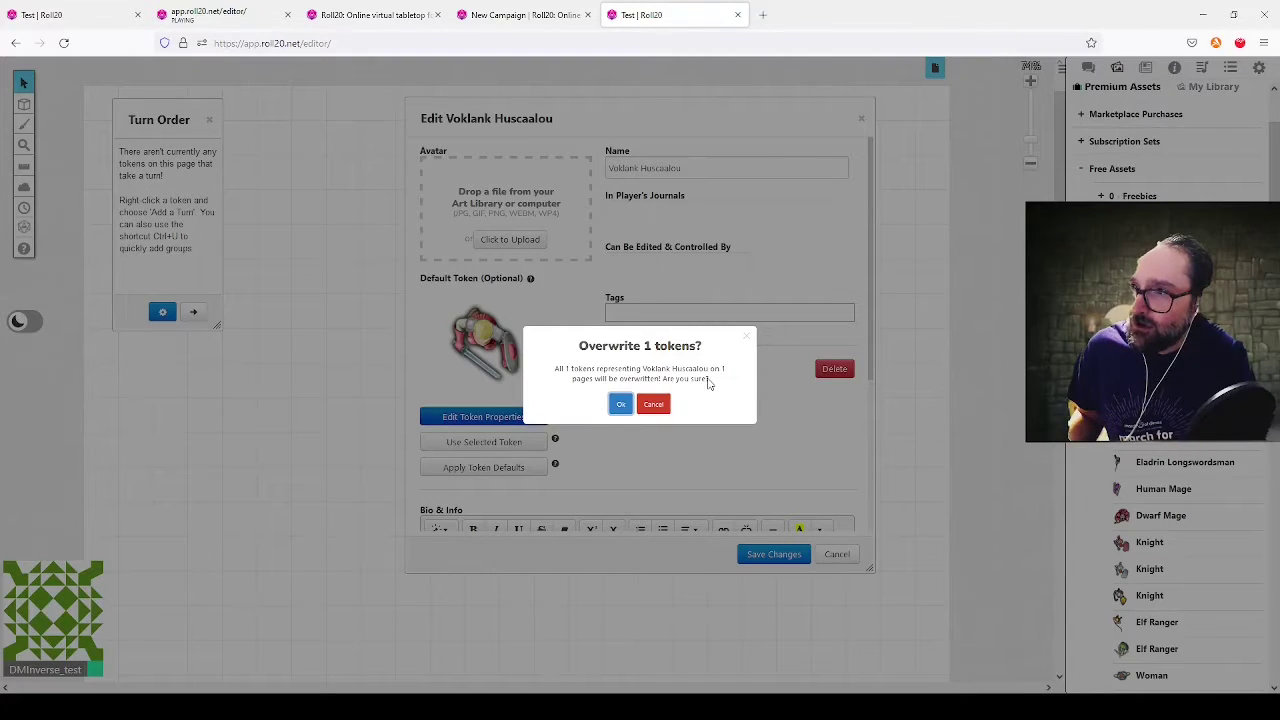
left_click(656, 405)
left_click_drag(606, 116, 885, 212)
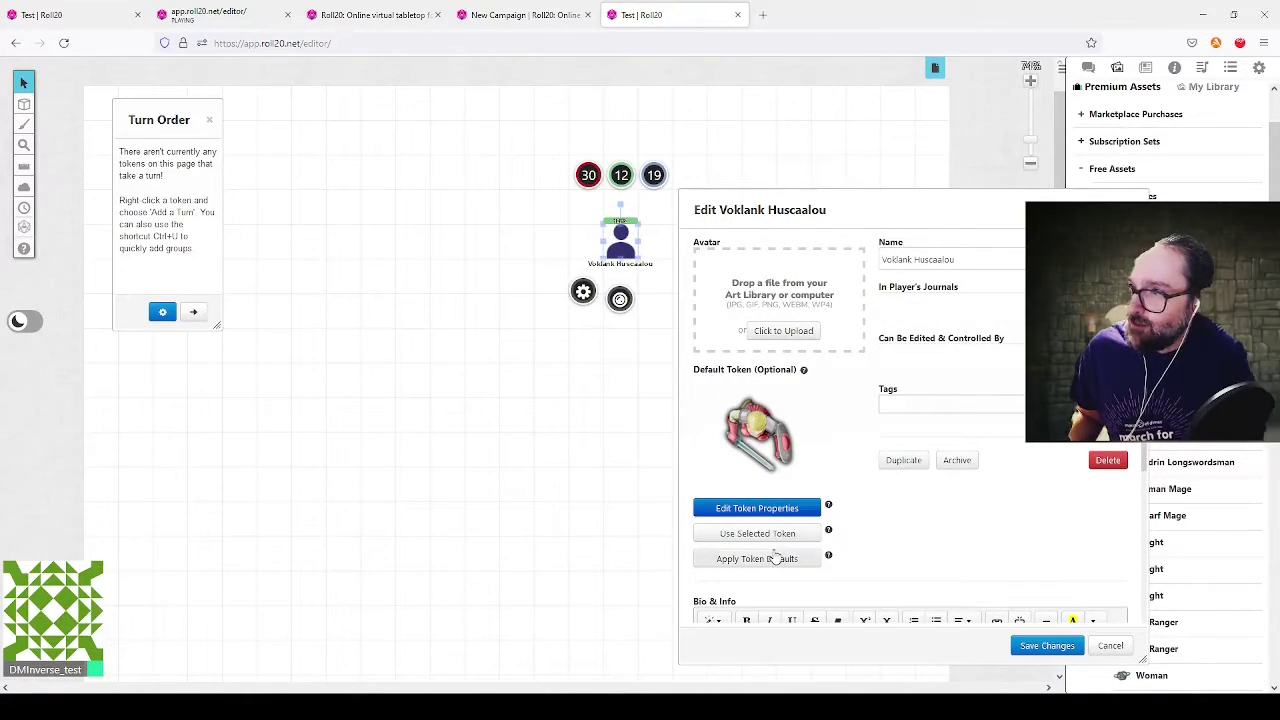
left_click(765, 561)
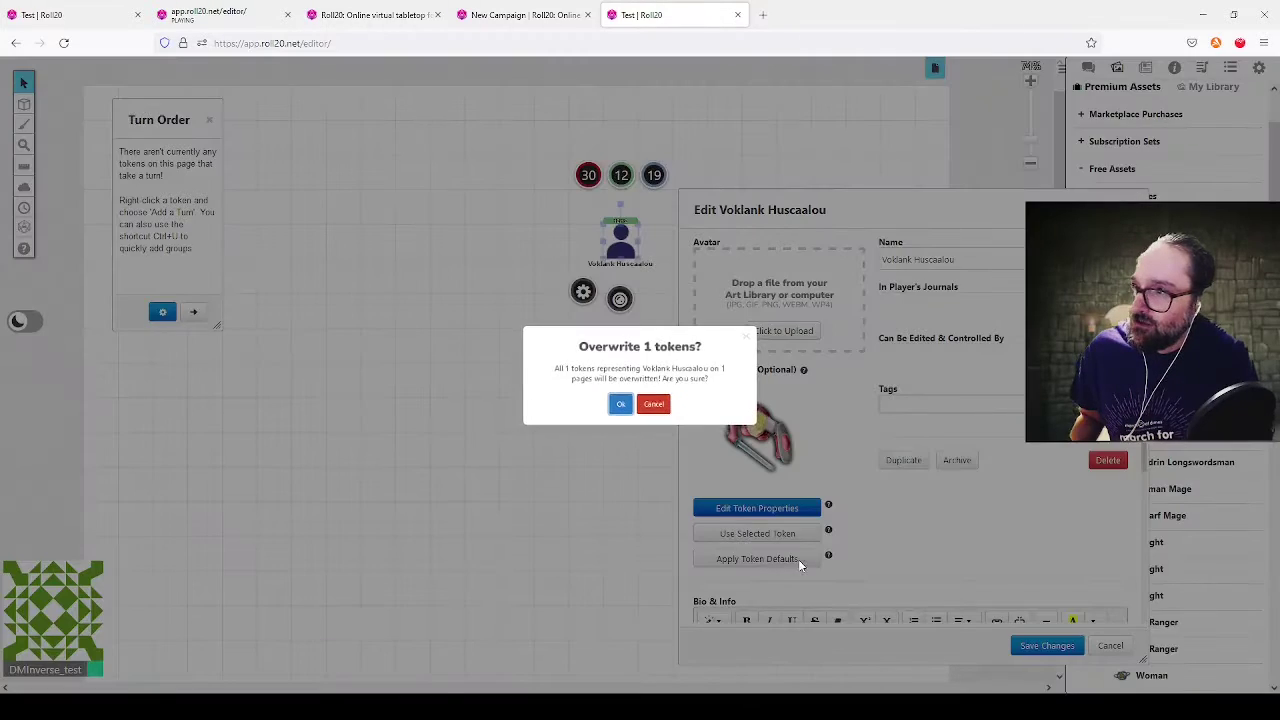
left_click(621, 405)
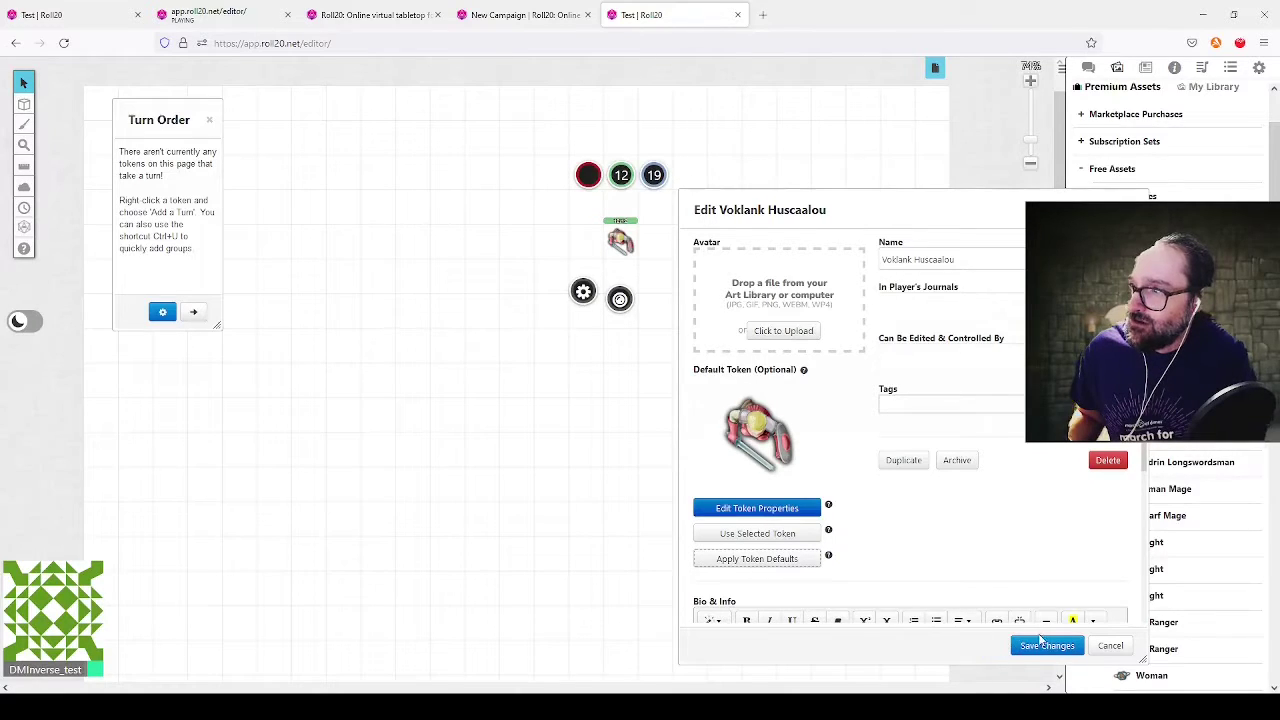
left_click(1047, 646)
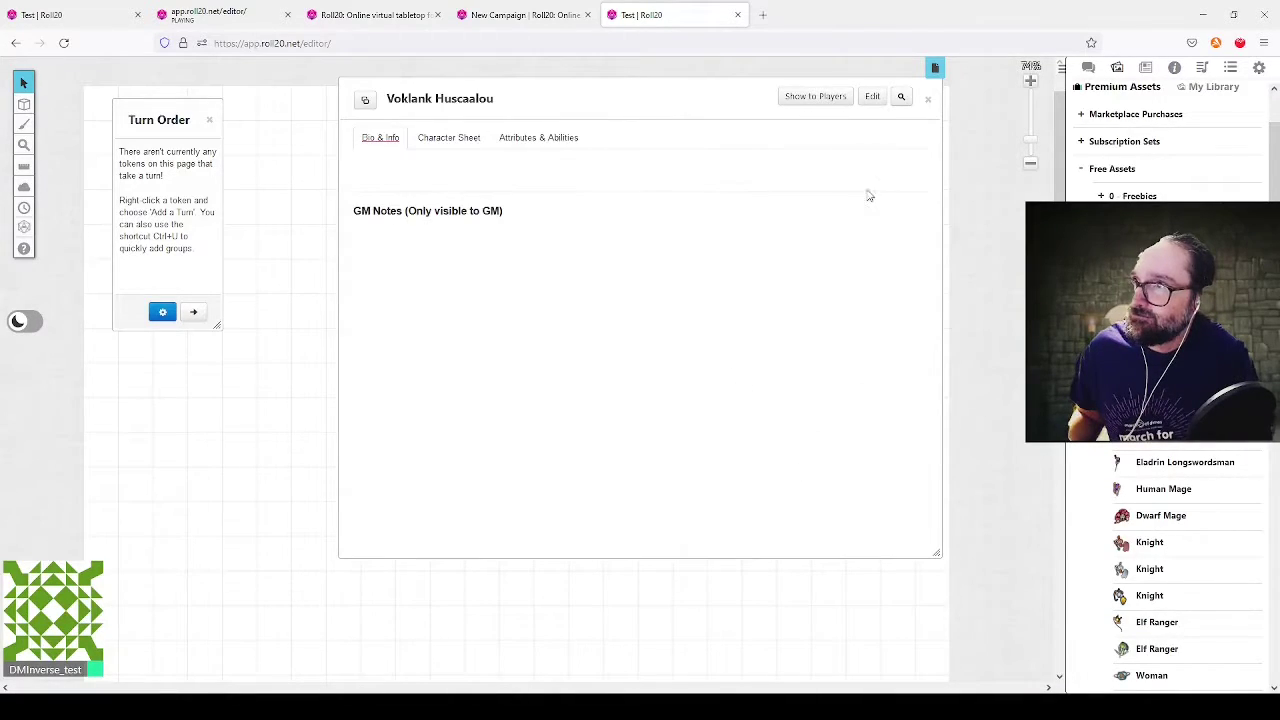
left_click(927, 99)
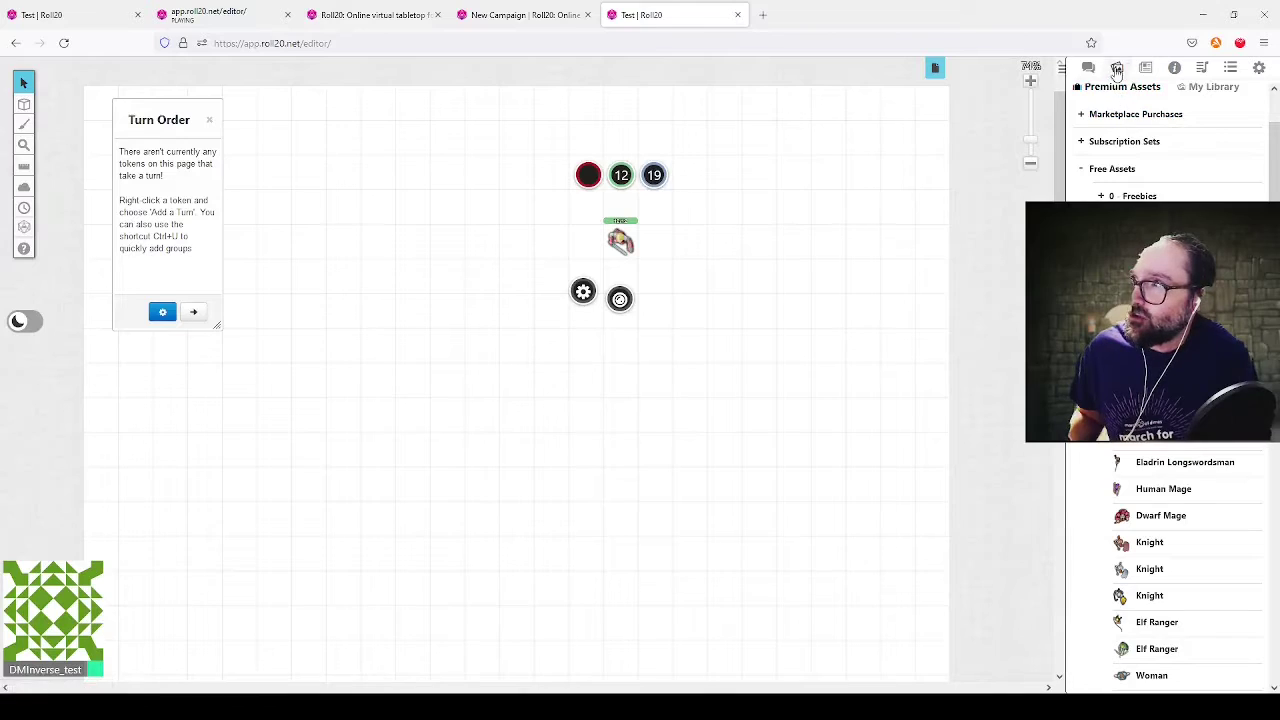
Step: Place a second fighter token from the Journal on the map to test the defaults, and delete that copy
left_click(1145, 67)
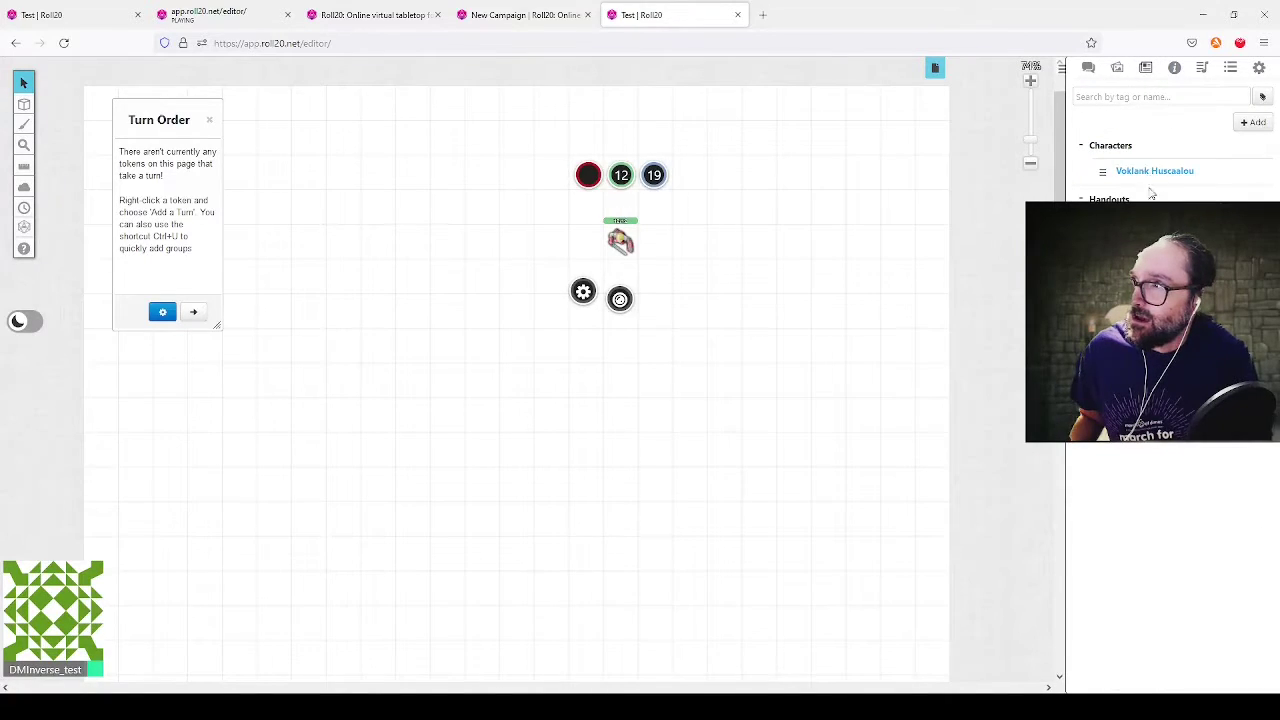
left_click_drag(1135, 175, 823, 284)
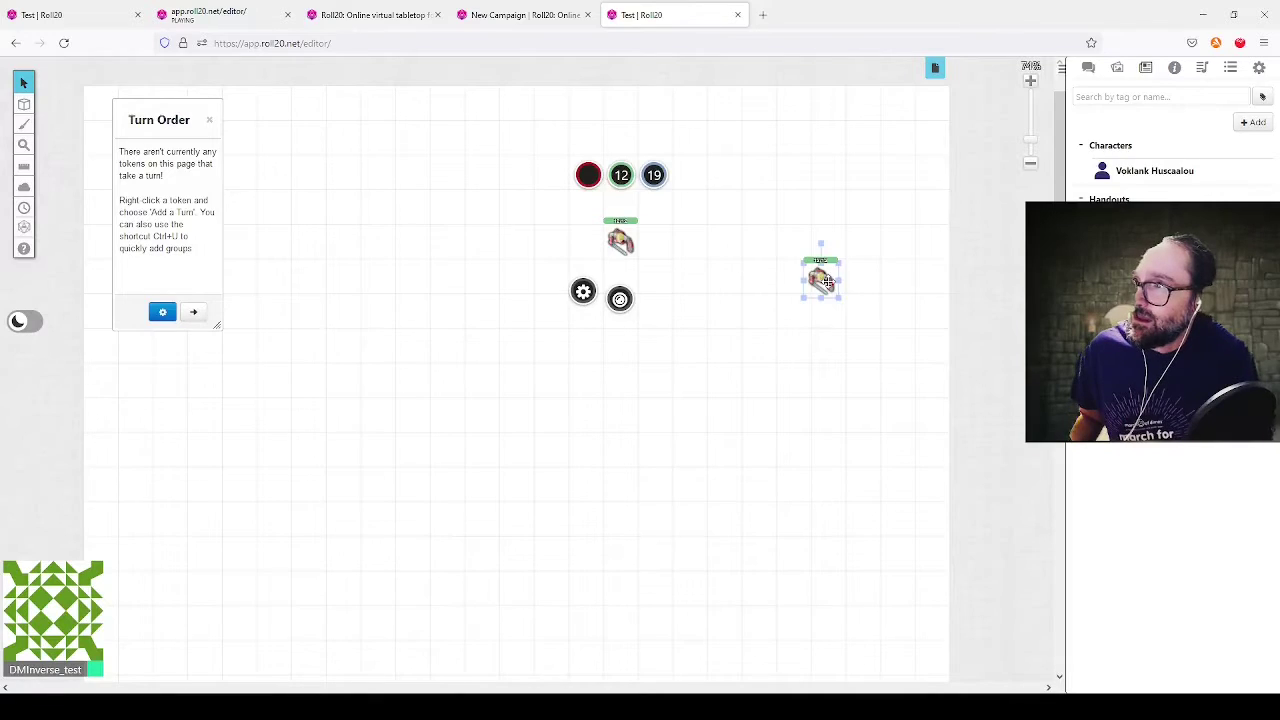
double_click(822, 284)
left_click(762, 510)
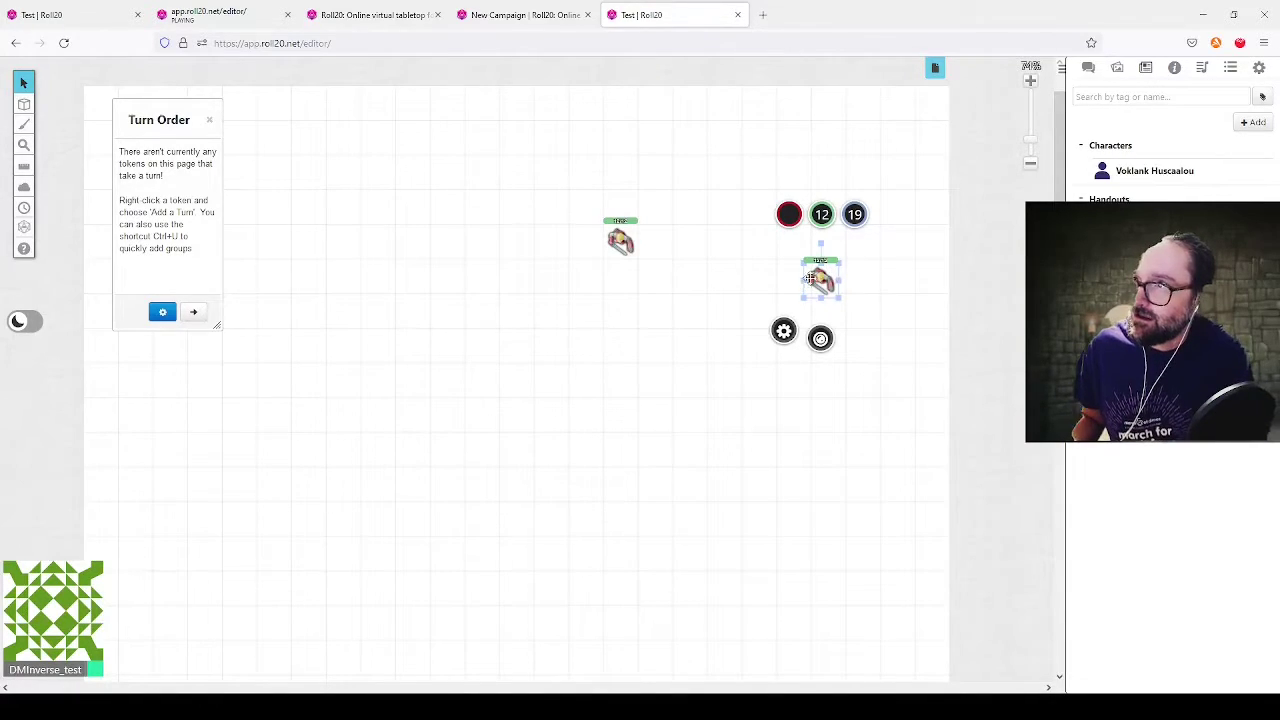
left_click(879, 289)
left_click(822, 280)
key("Delete")
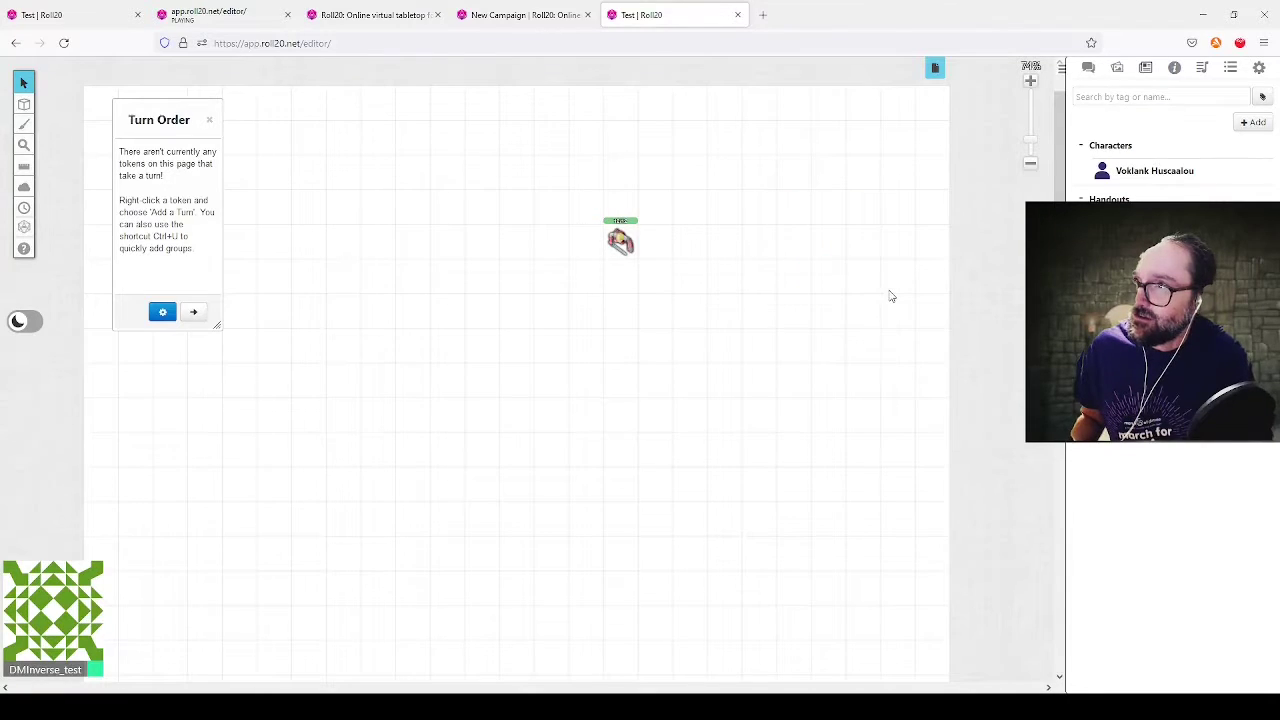
Step: Set the fighter's avatar to the same red-armoured warrior art from the library, save the character and close its sheet
left_click(1130, 172)
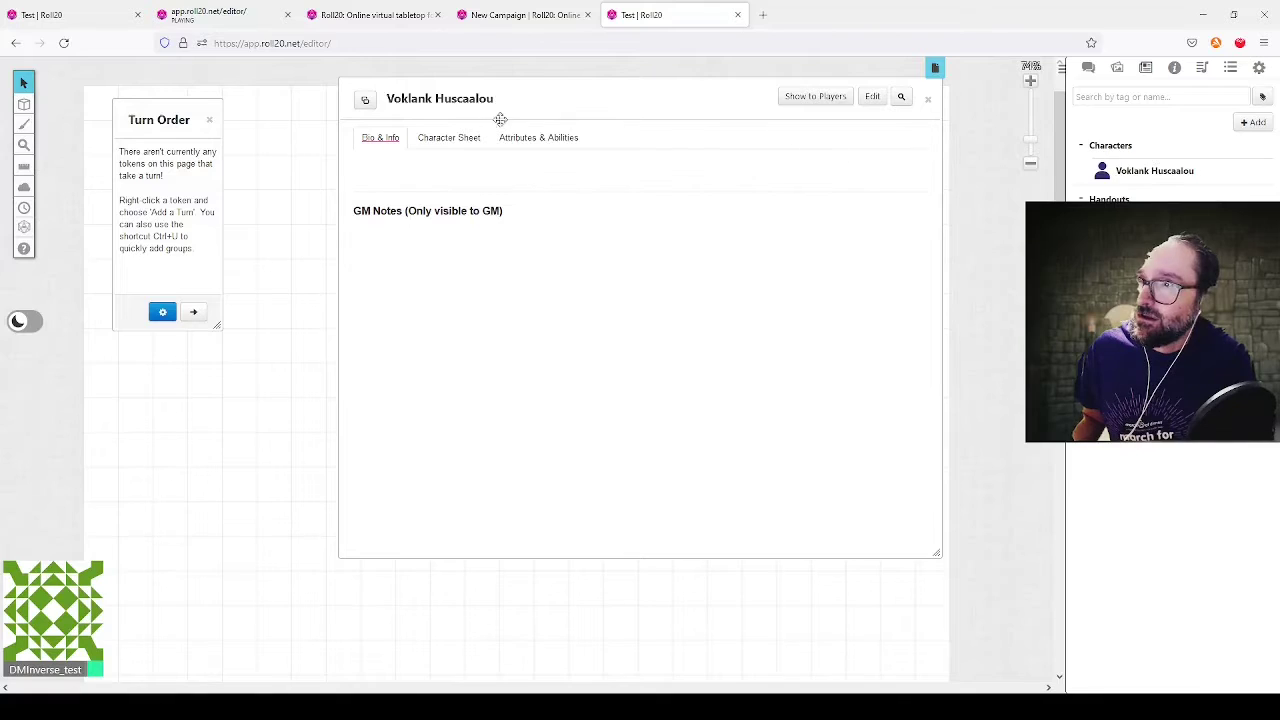
left_click(873, 97)
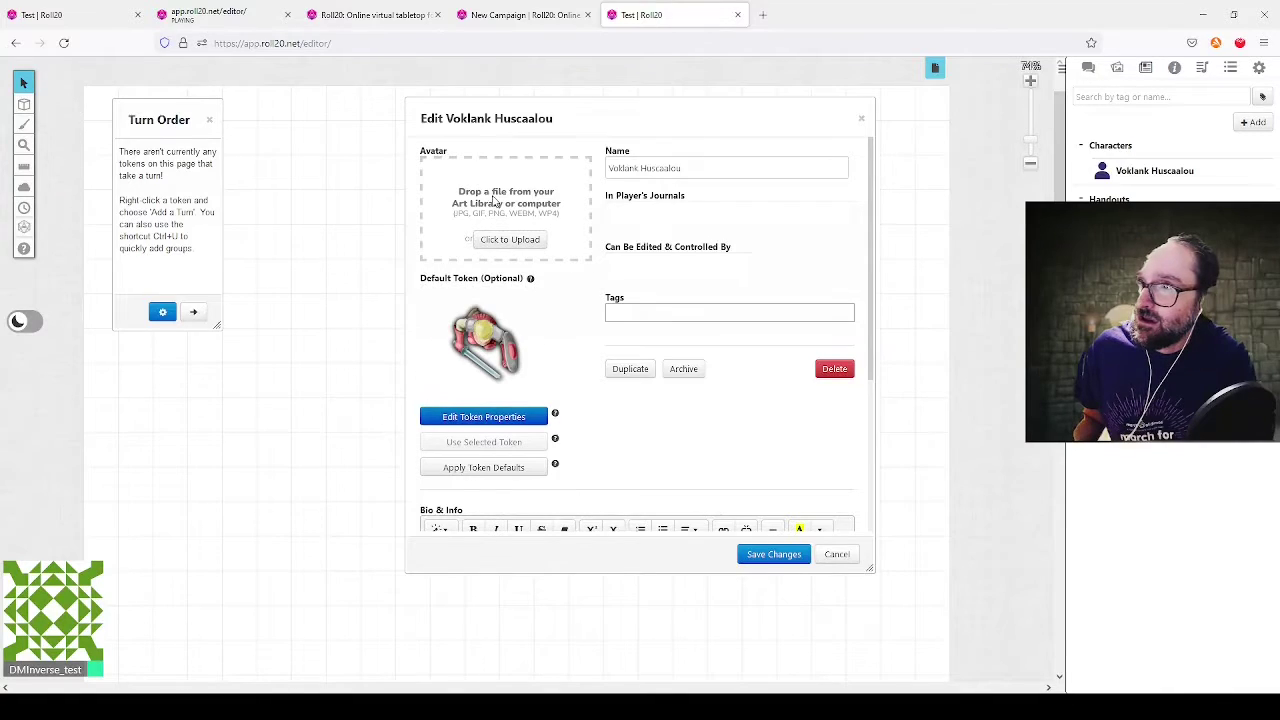
left_click(1117, 68)
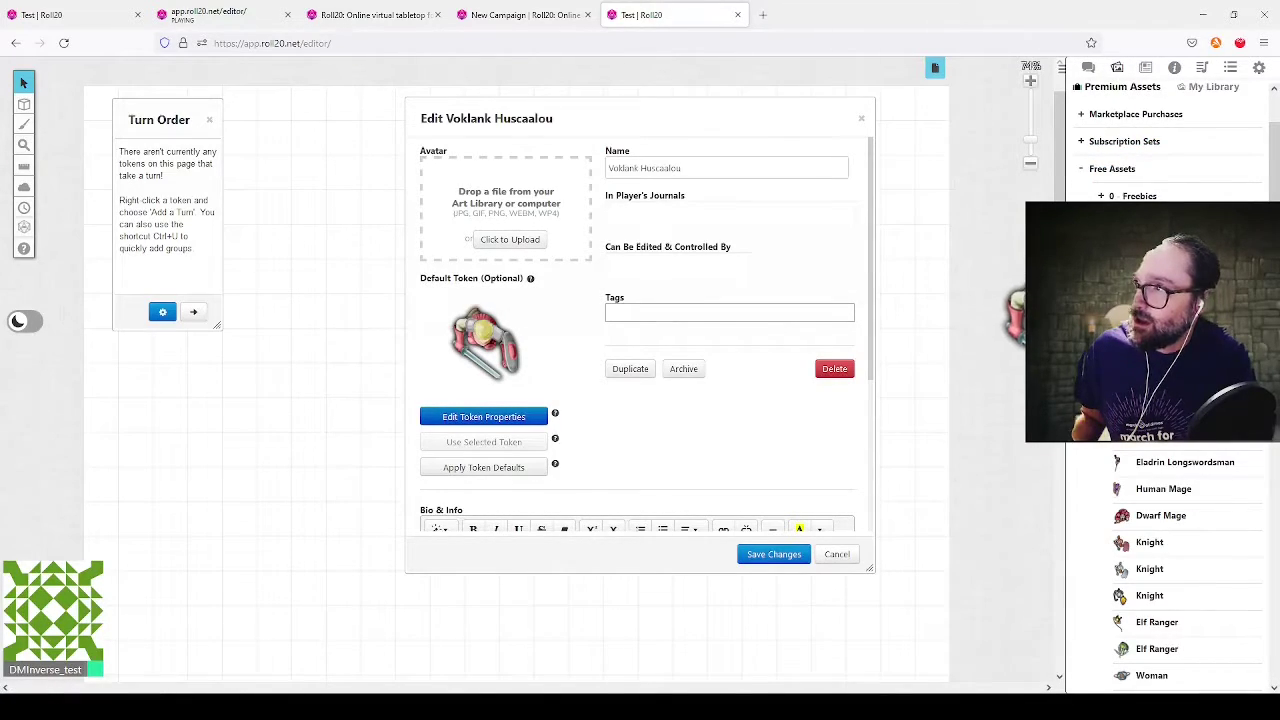
left_click_drag(1149, 542, 548, 163)
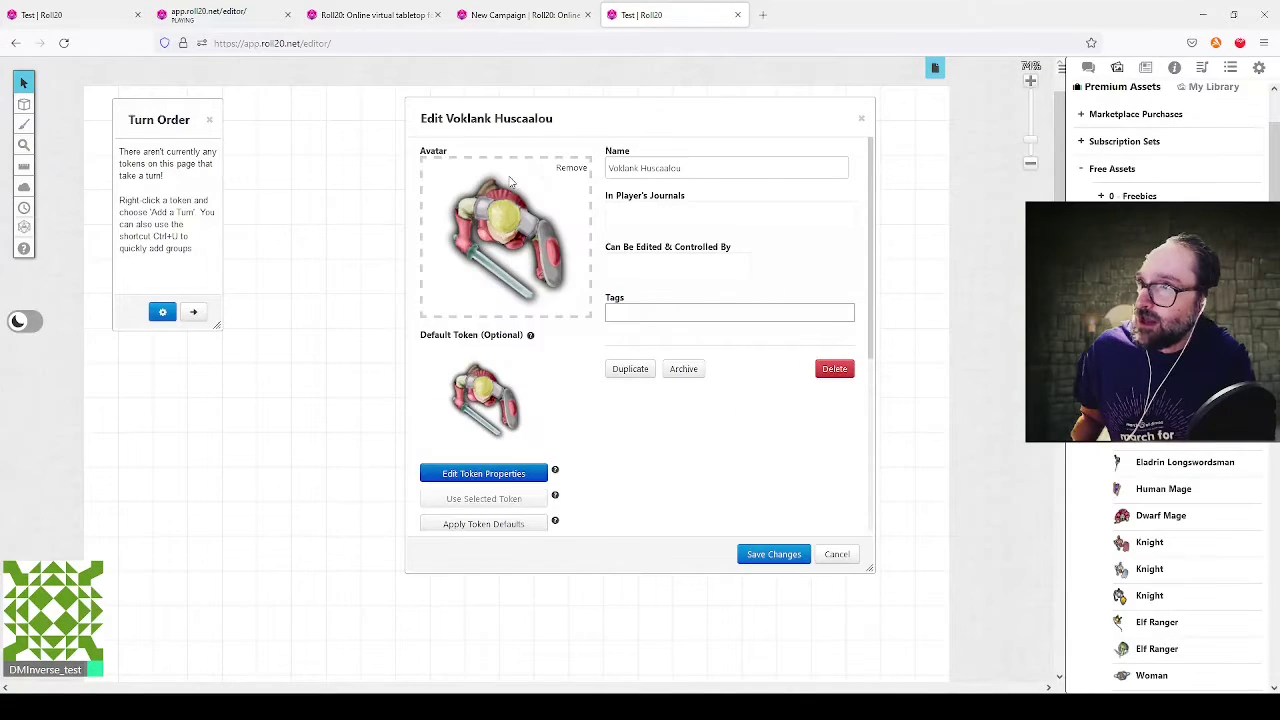
left_click(774, 555)
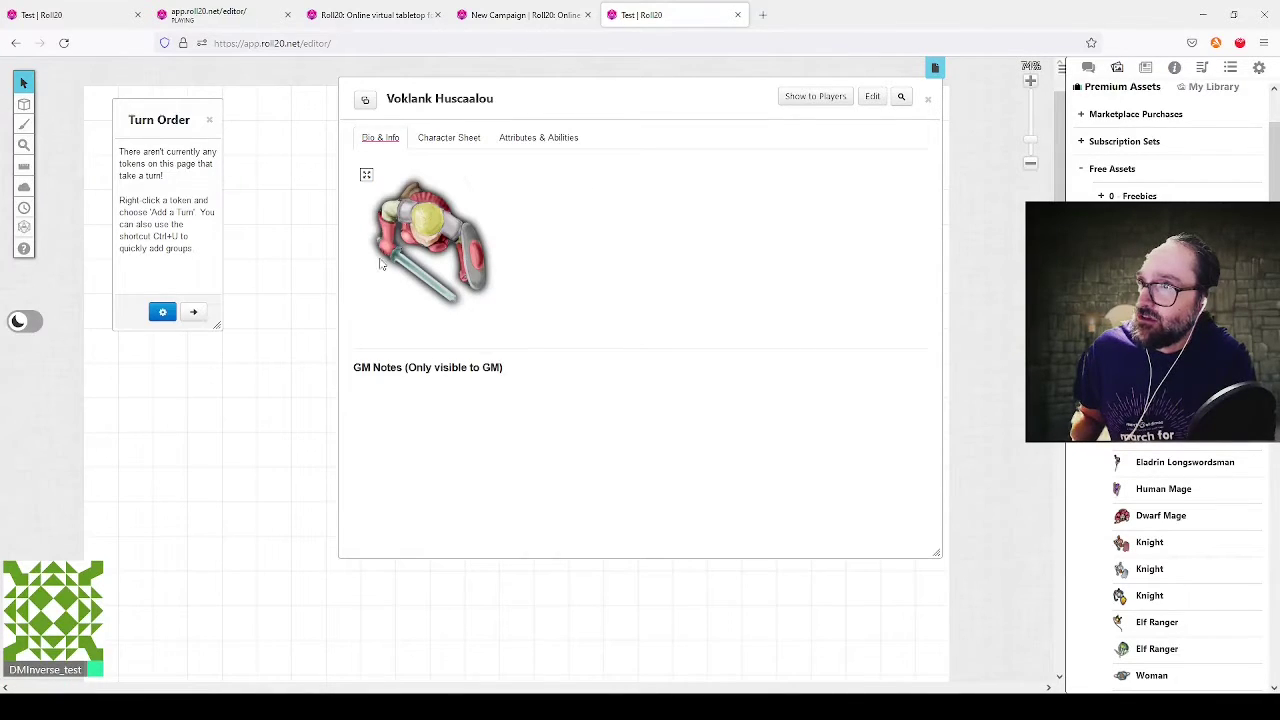
left_click(929, 102)
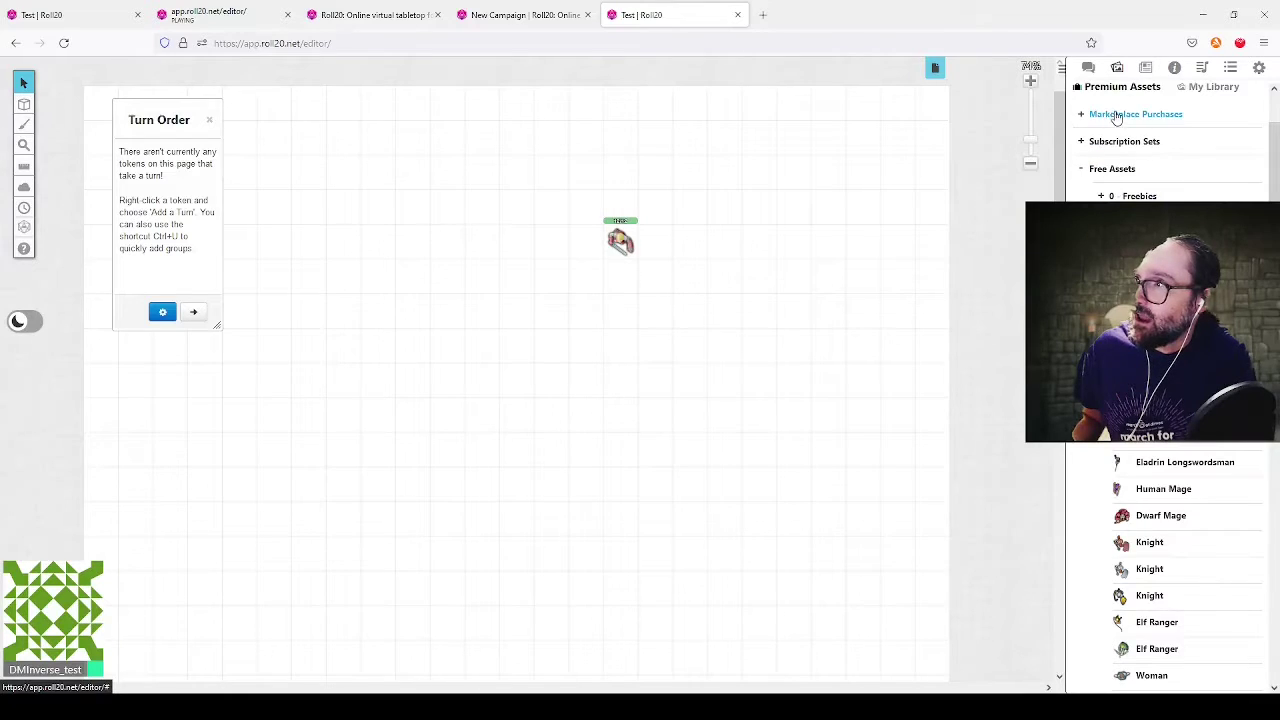
Step: Open the character sheet from the fighter's selected map token and roll Initiative to add it to the Turn Order
left_click(1145, 67)
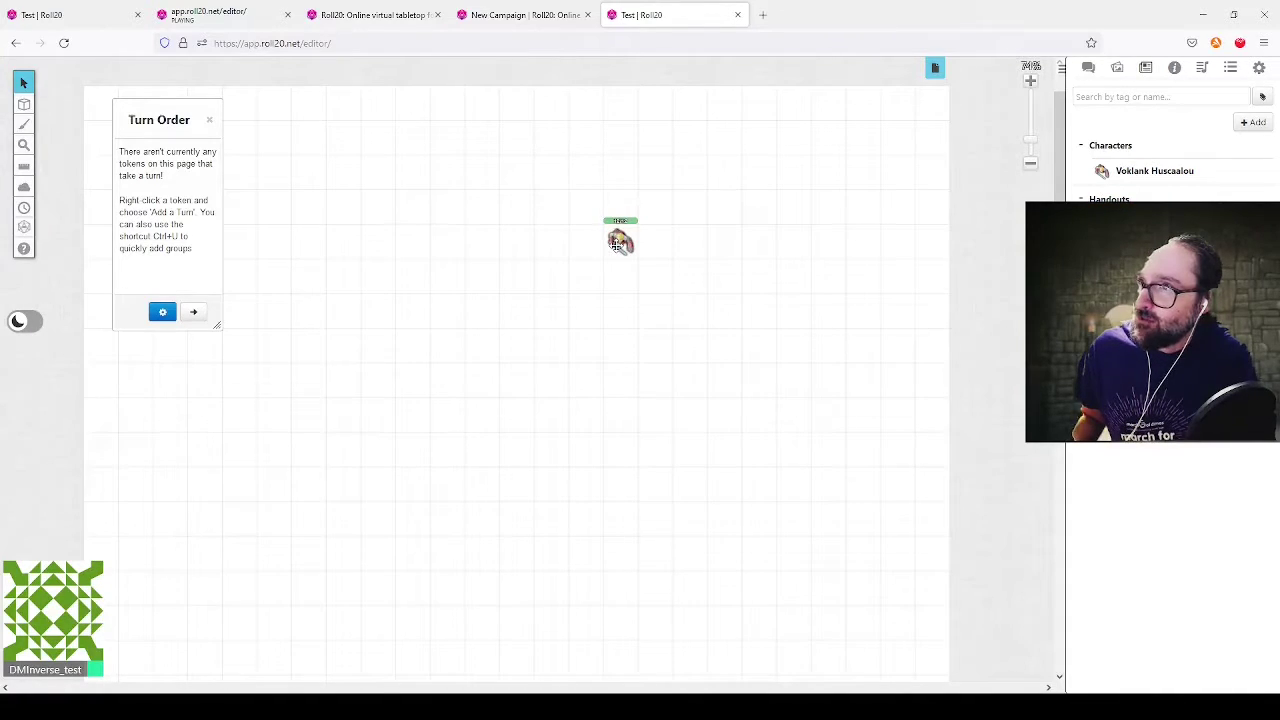
left_click_drag(617, 243, 620, 243)
scroll(630, 235, "up", 5)
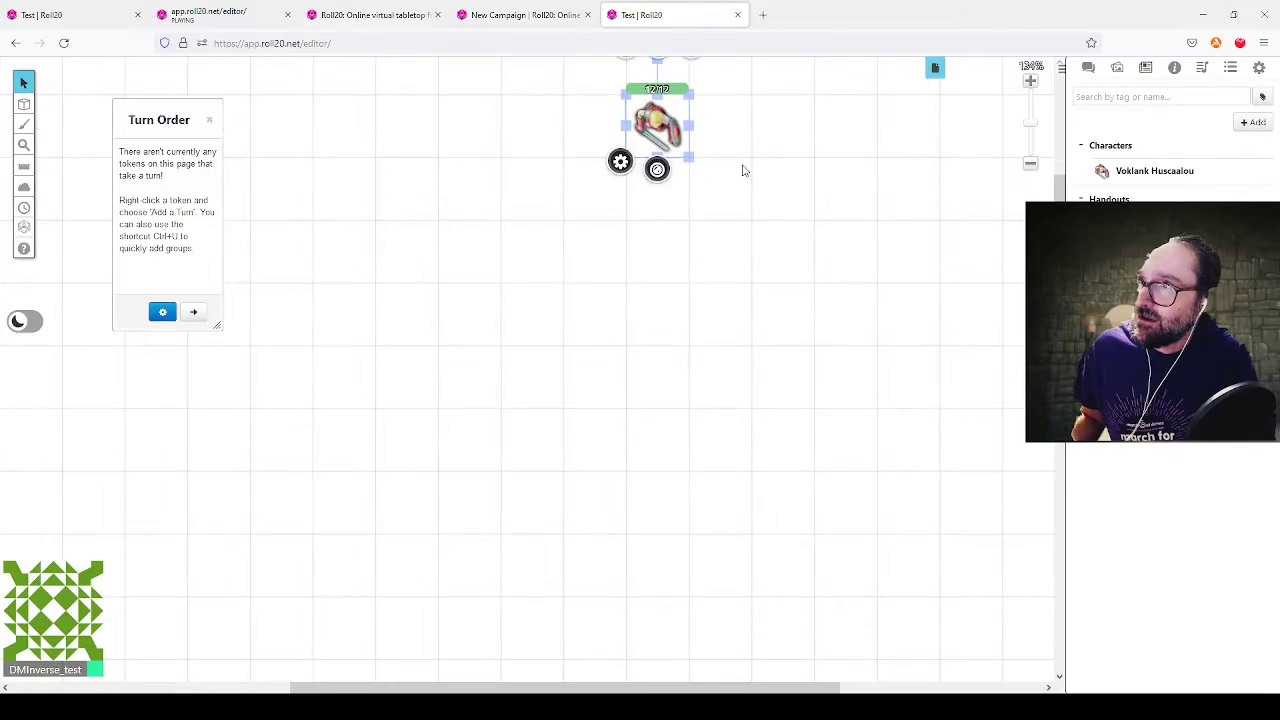
left_click_drag(773, 161, 787, 256)
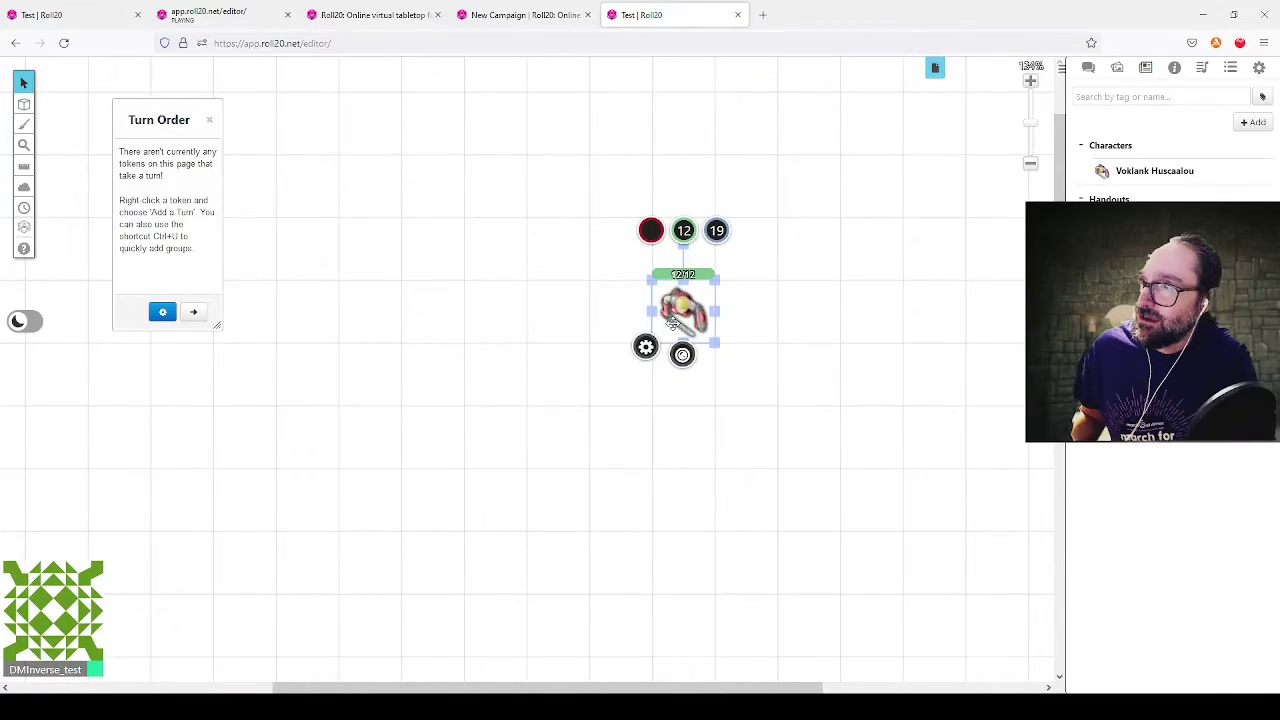
left_click(532, 351)
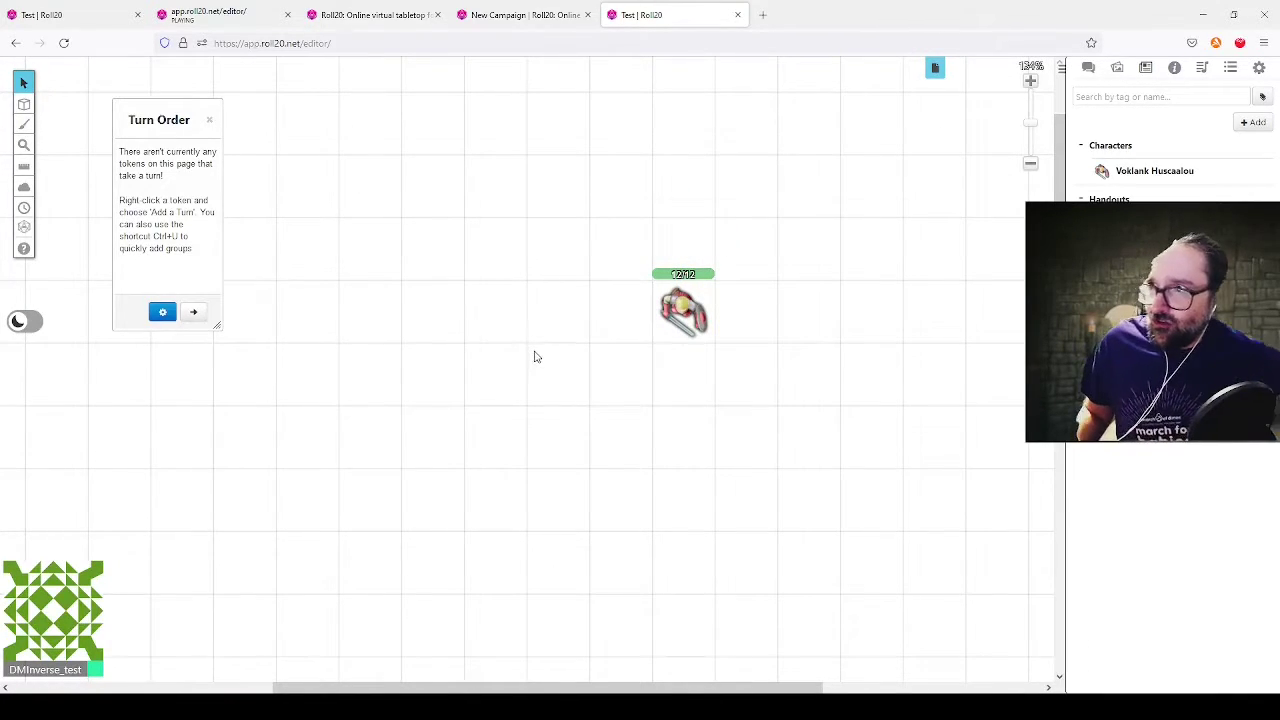
left_click(697, 302)
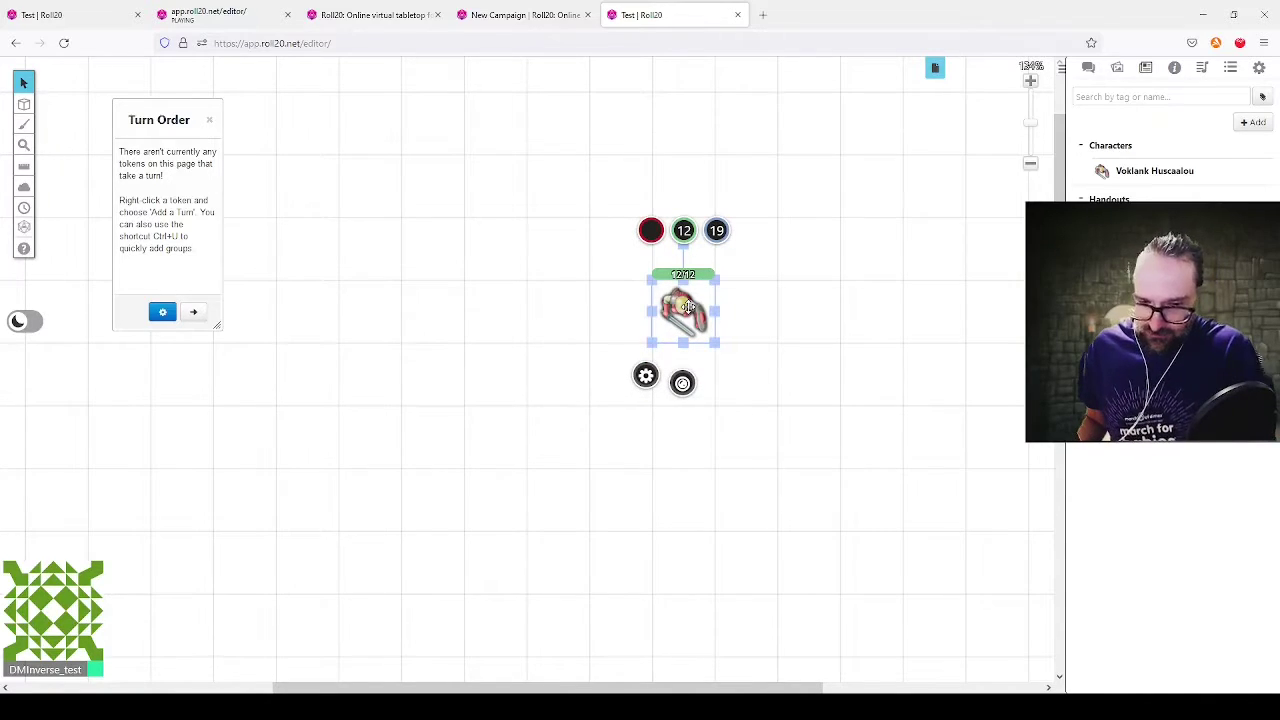
double_click(688, 307)
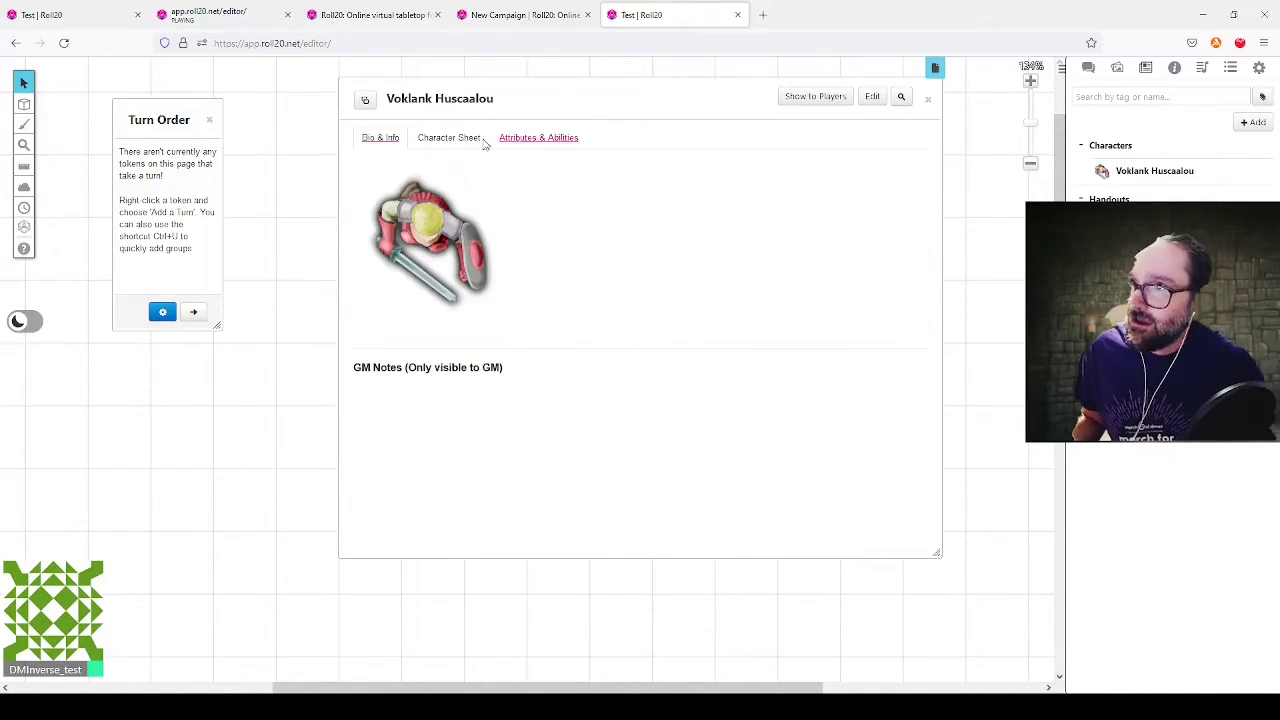
left_click(465, 141)
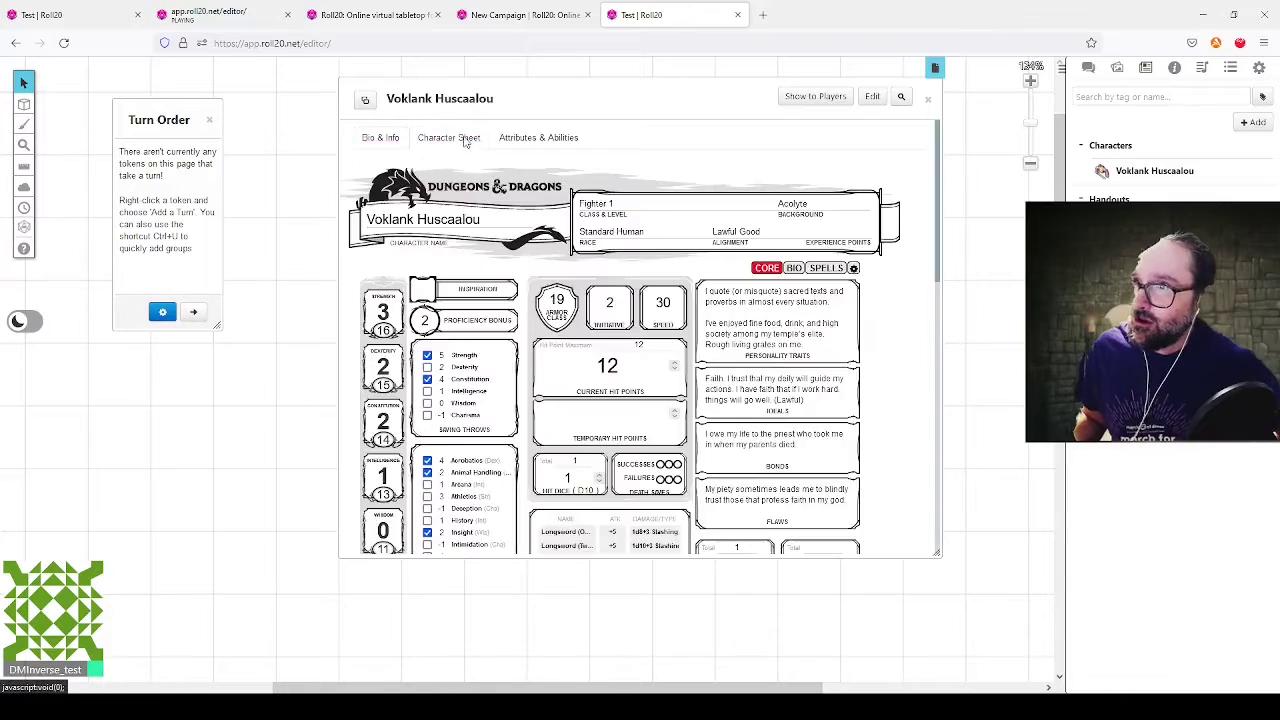
left_click(609, 328)
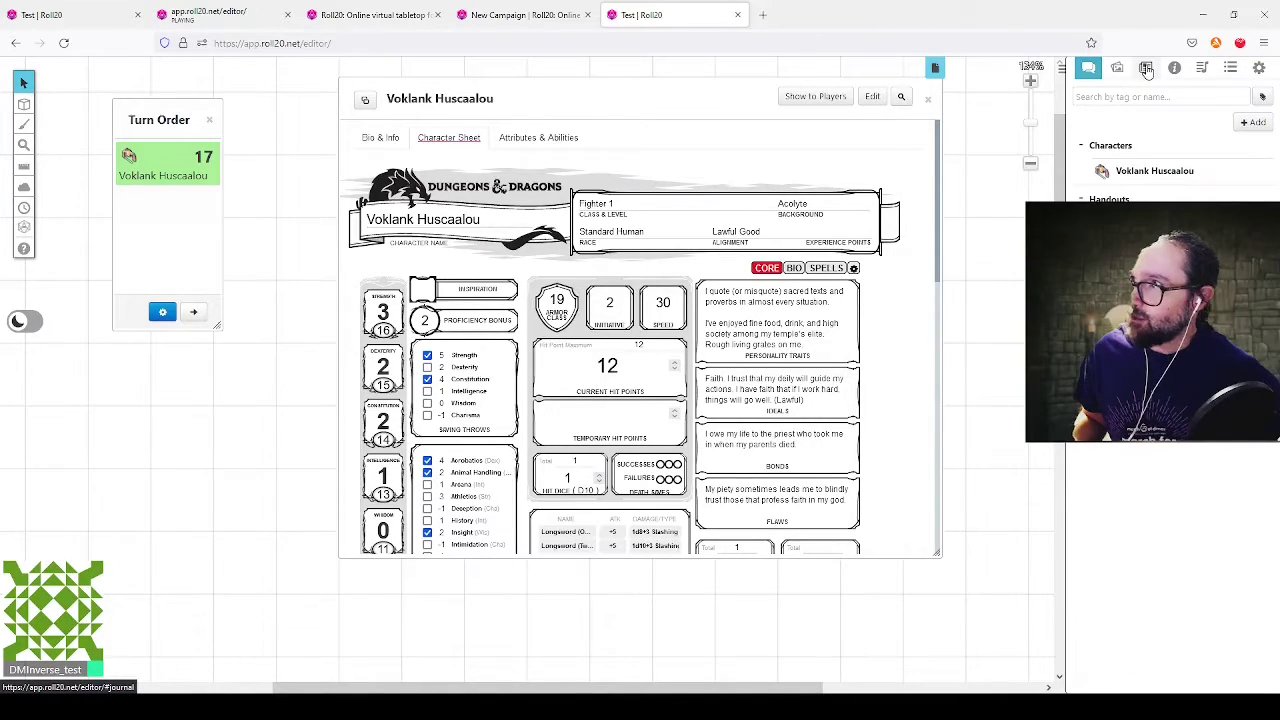
left_click(1114, 72)
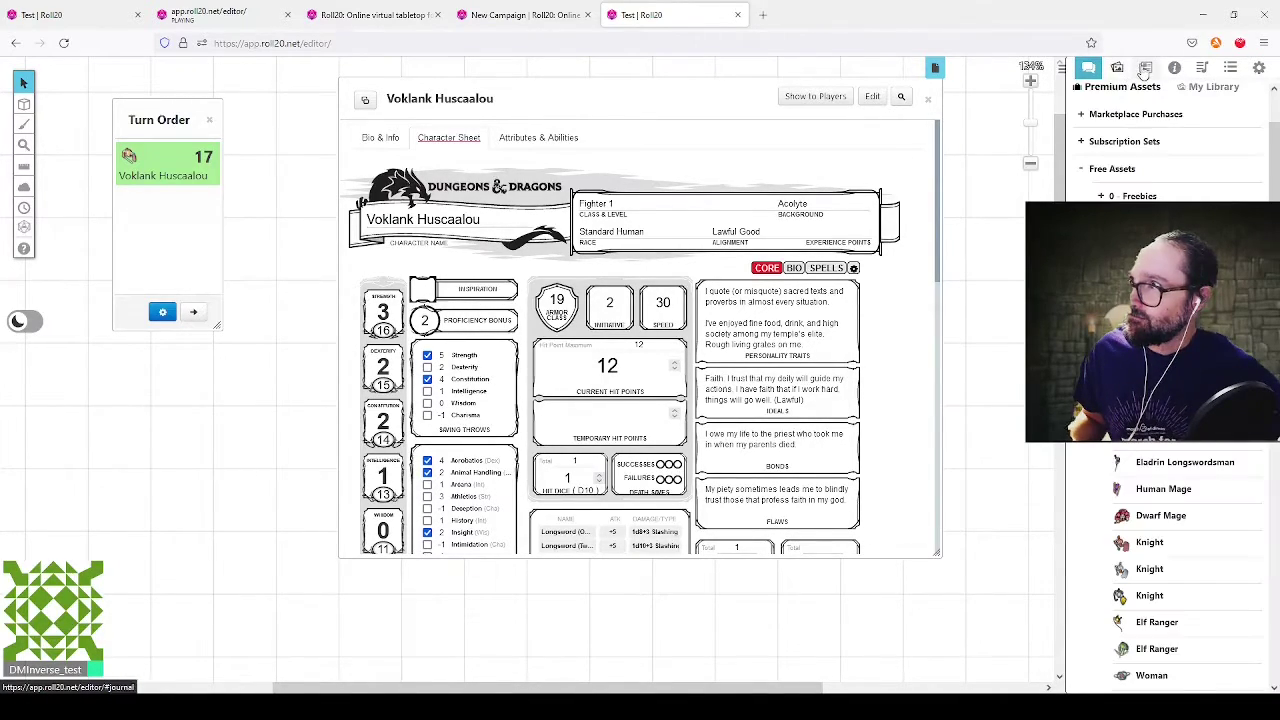
left_click(1145, 70)
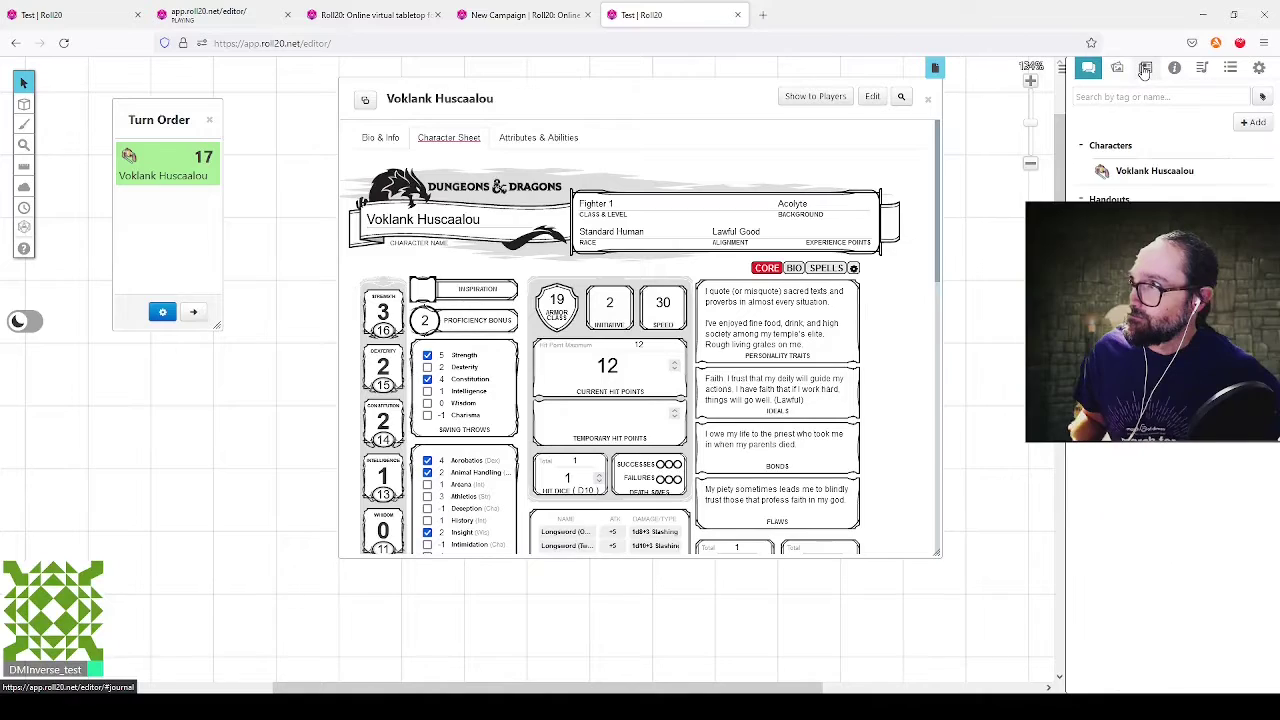
Step: Create a new character in the Journal named Goblin and save it
left_click(1252, 122)
left_click(1236, 146)
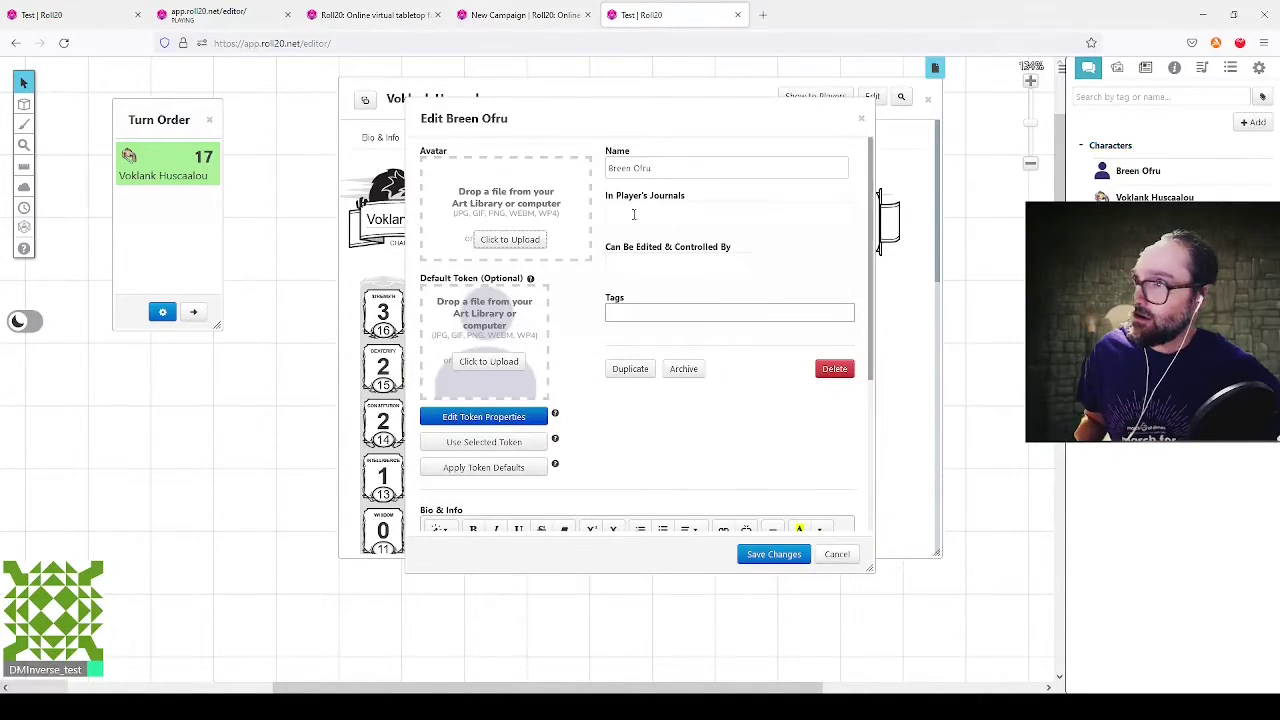
left_click_drag(680, 167, 556, 168)
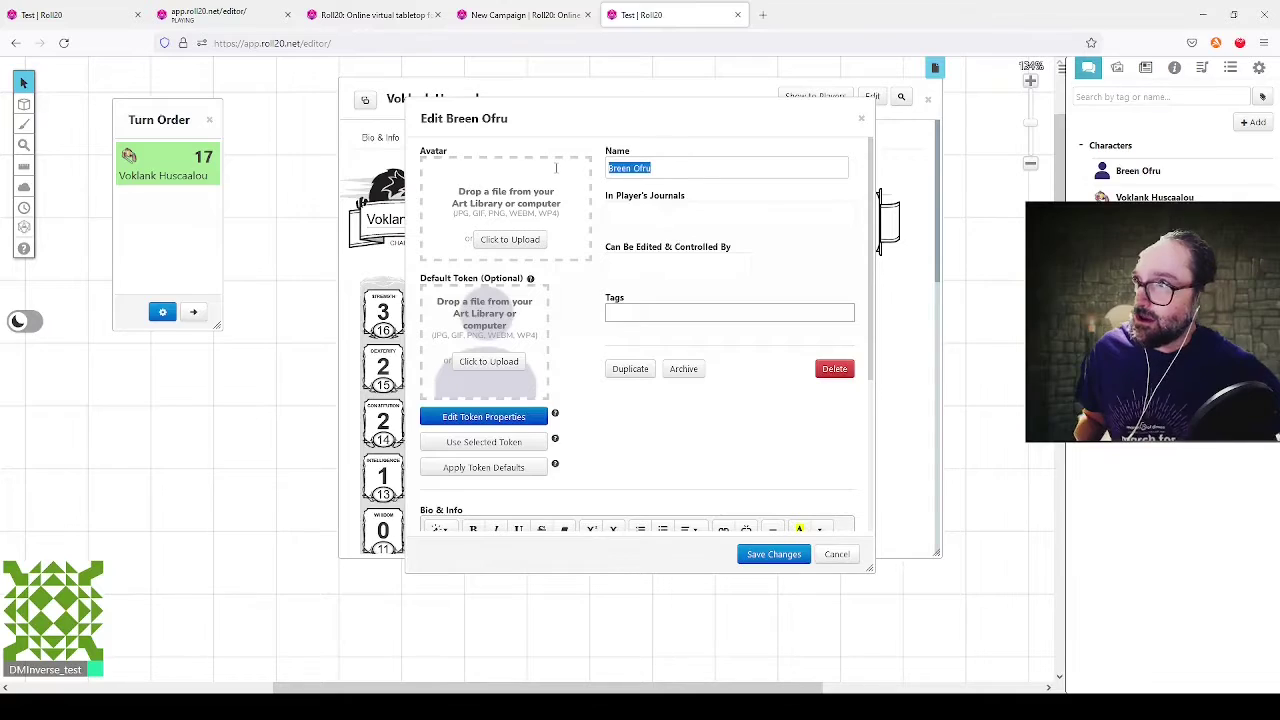
type("Goblin")
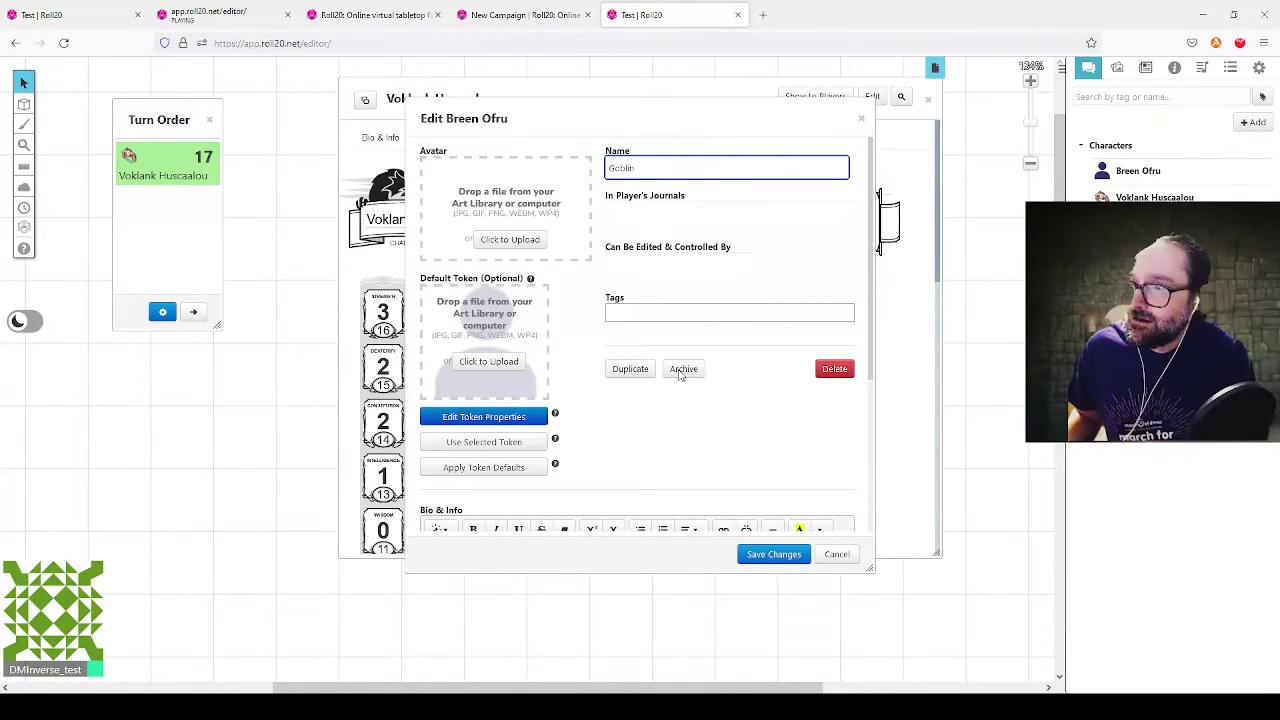
left_click(759, 556)
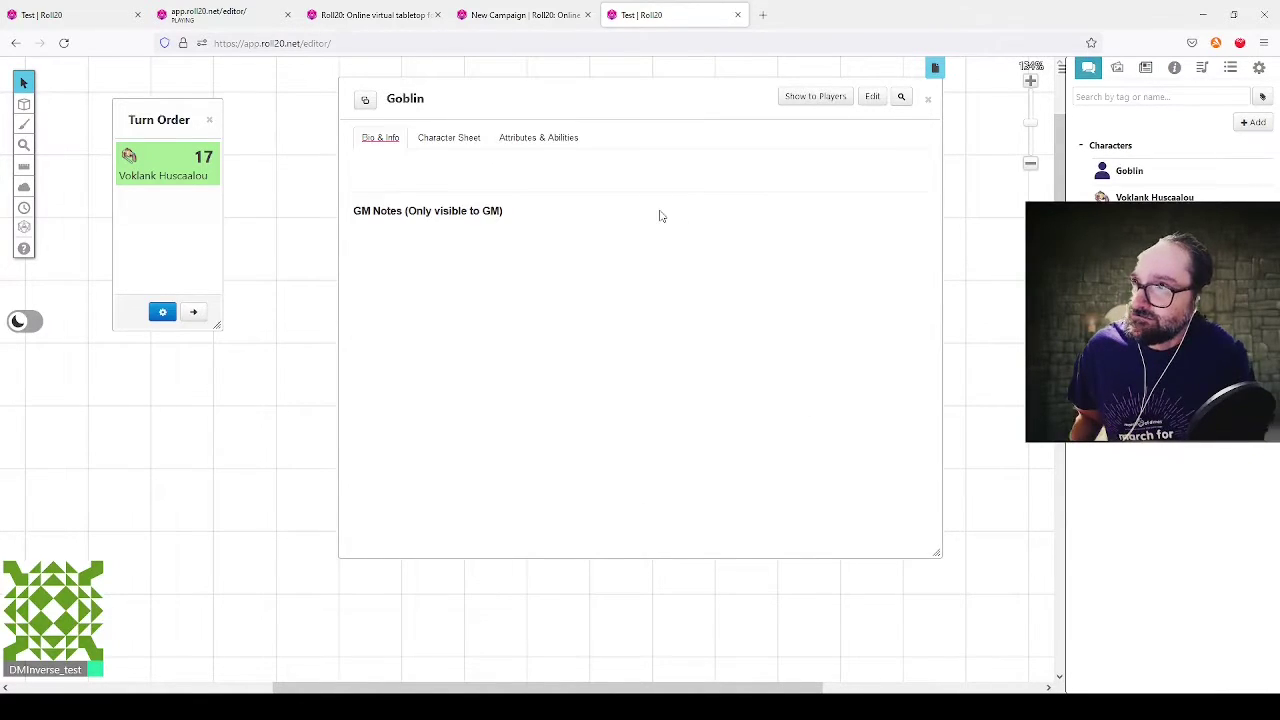
Step: Set up the Goblin's character sheet as an NPC, and close both the Goblin's and the fighter's sheets
left_click(443, 142)
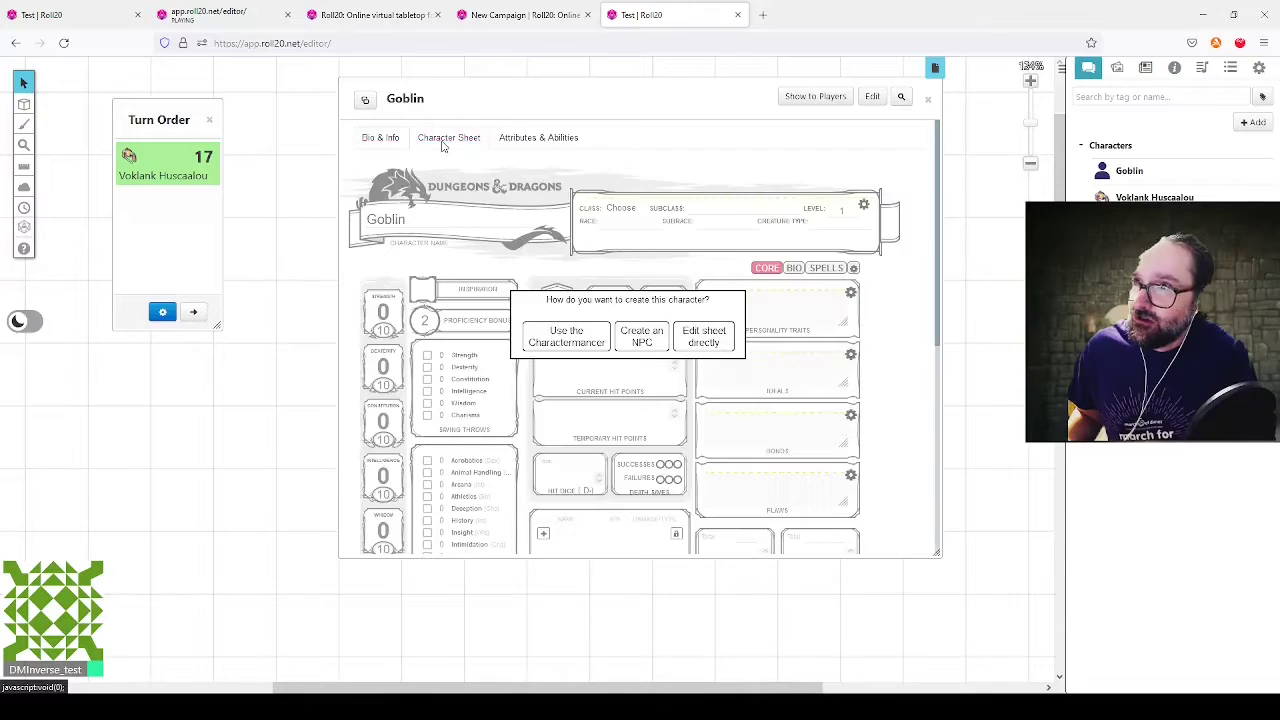
left_click(645, 337)
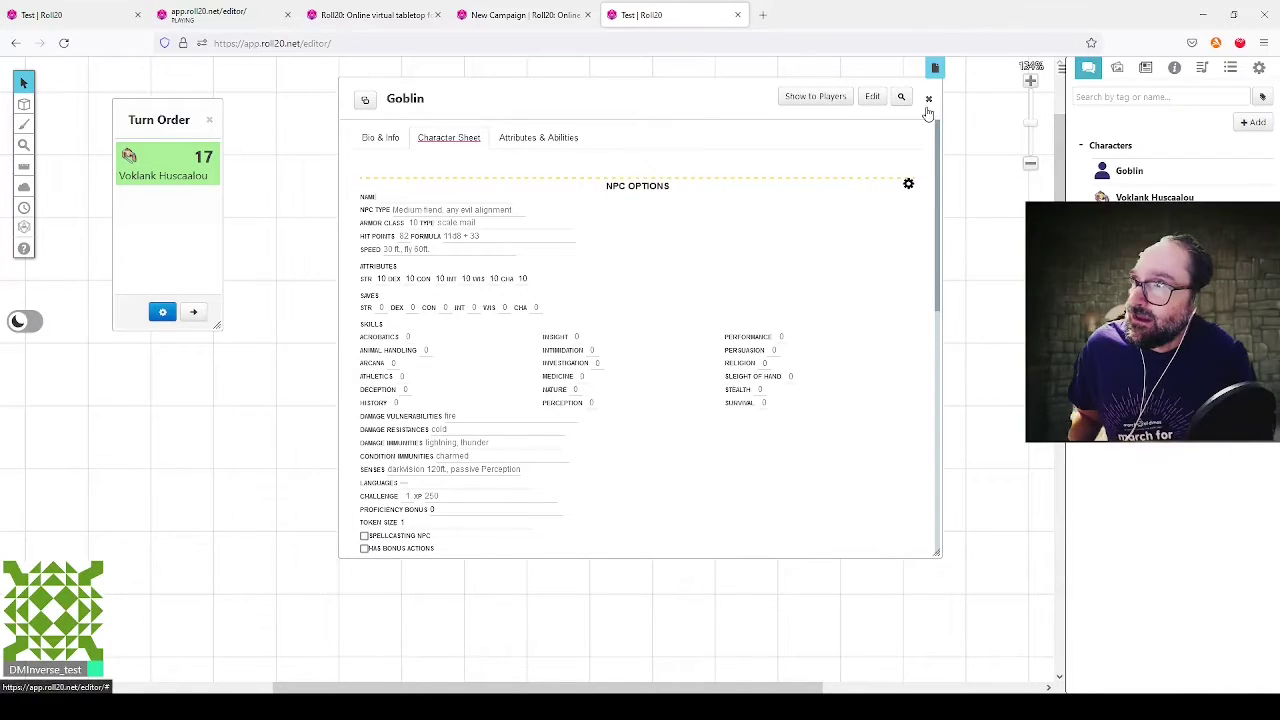
scroll(870, 170, "down", 5)
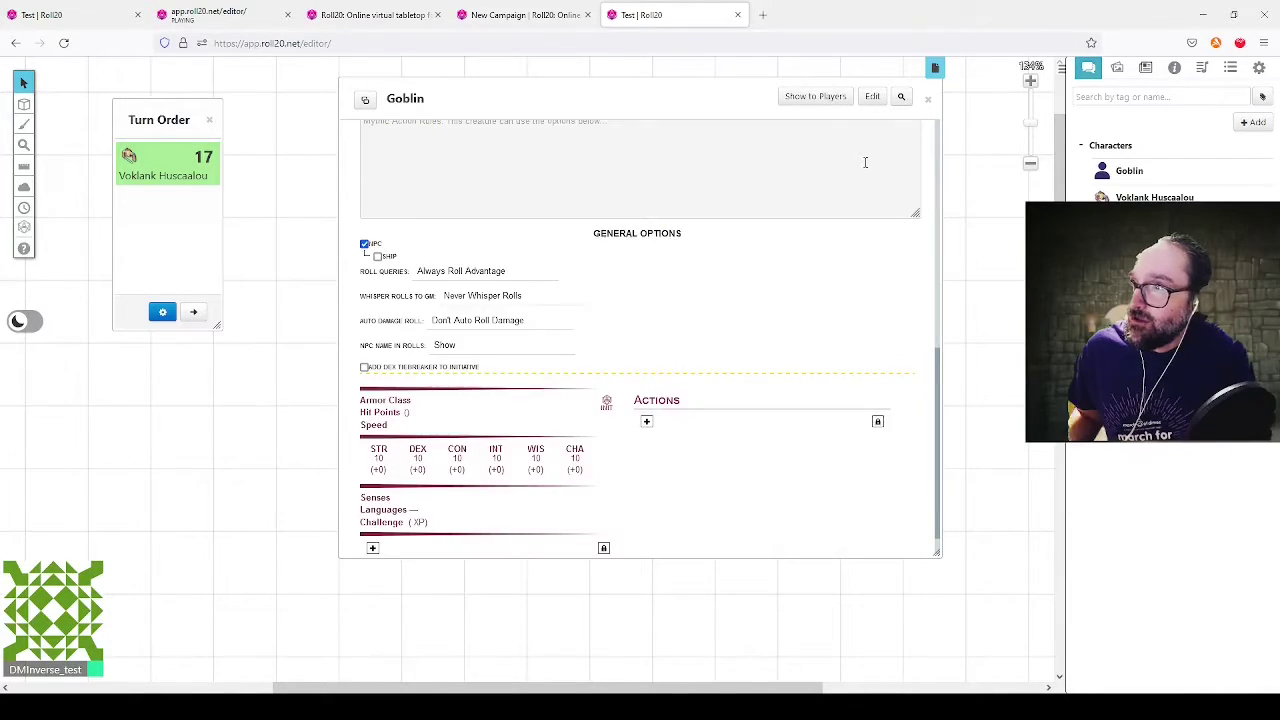
left_click(928, 100)
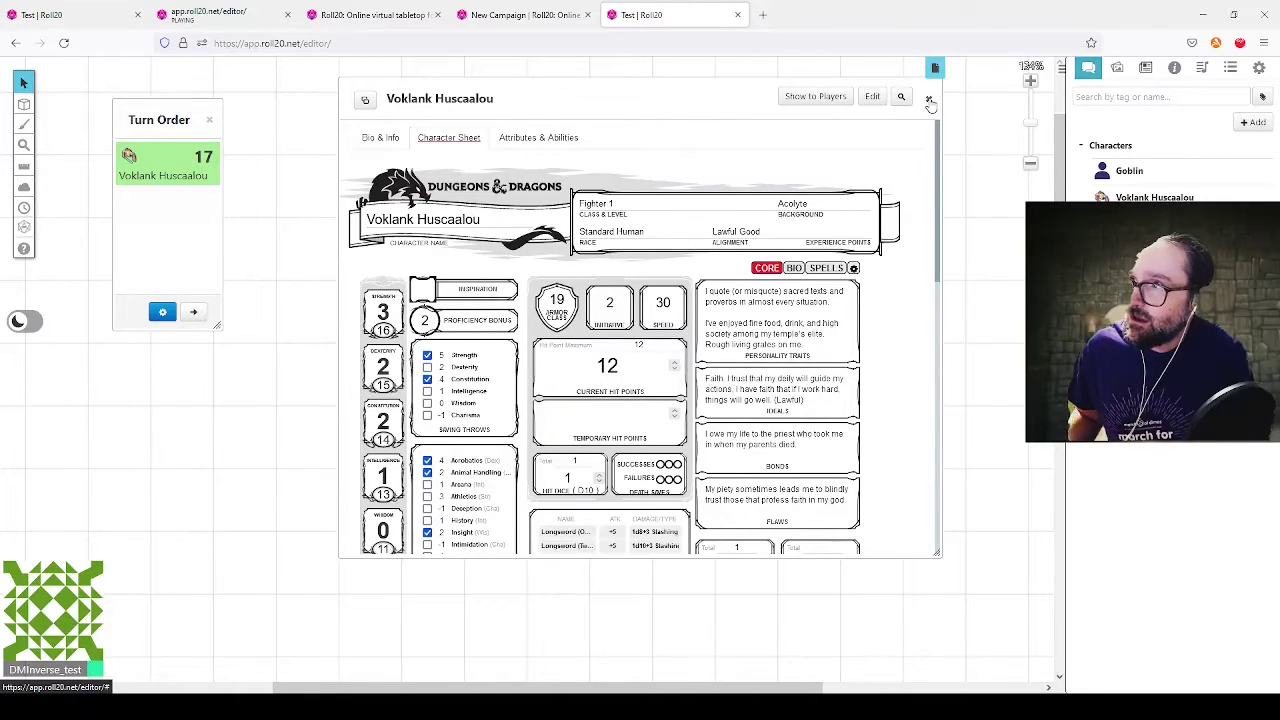
left_click(929, 101)
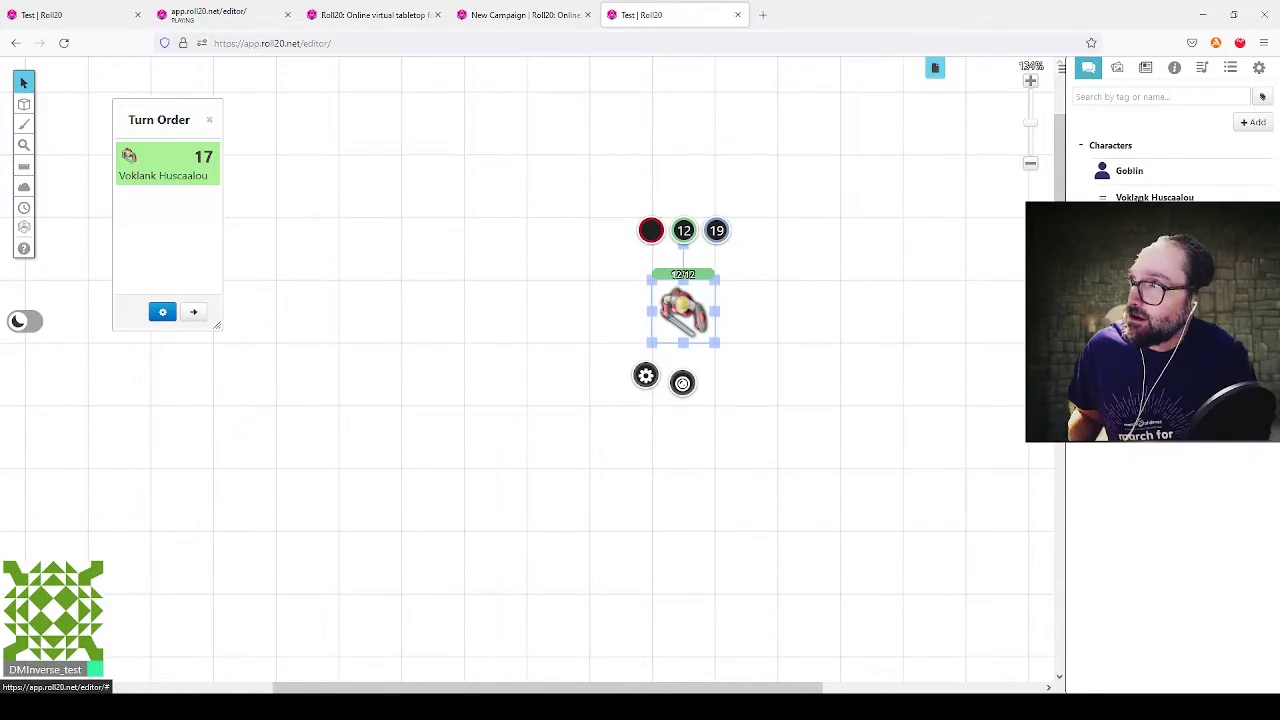
Step: Place a Goblin token from the Journal on the map two squares beside the fighter and open its character window
left_click_drag(1129, 171, 816, 310)
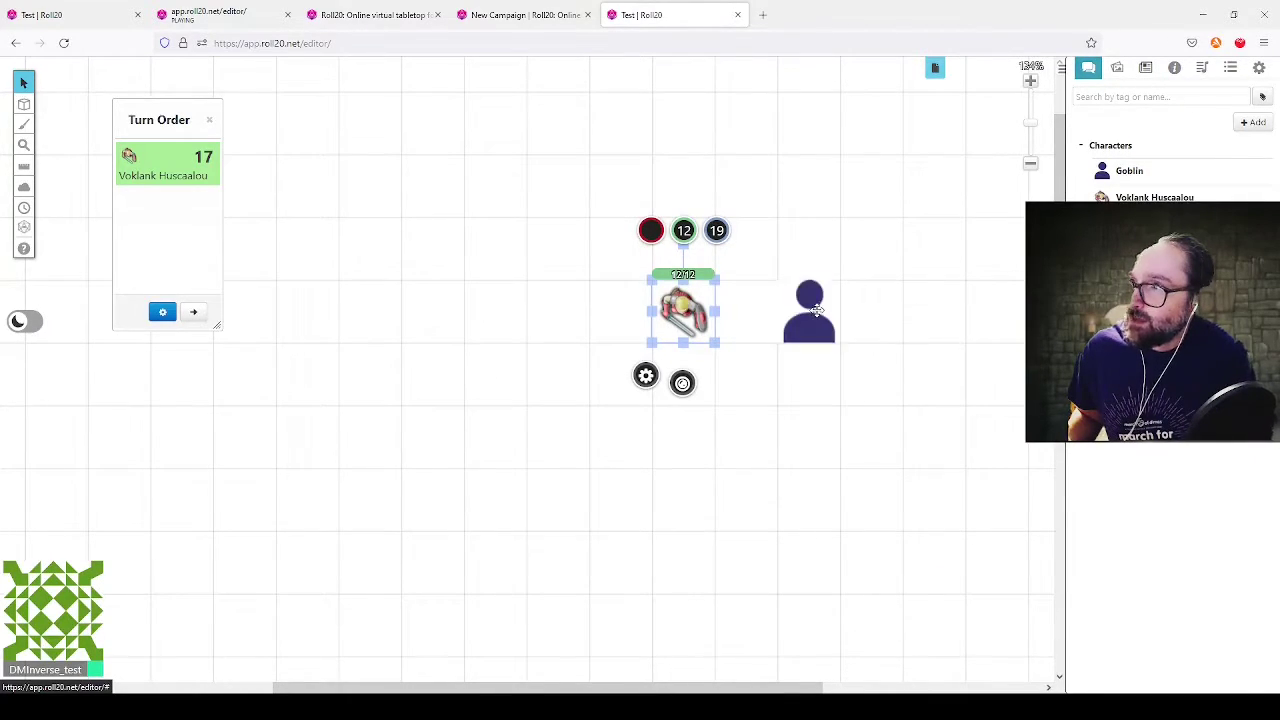
left_click(812, 312)
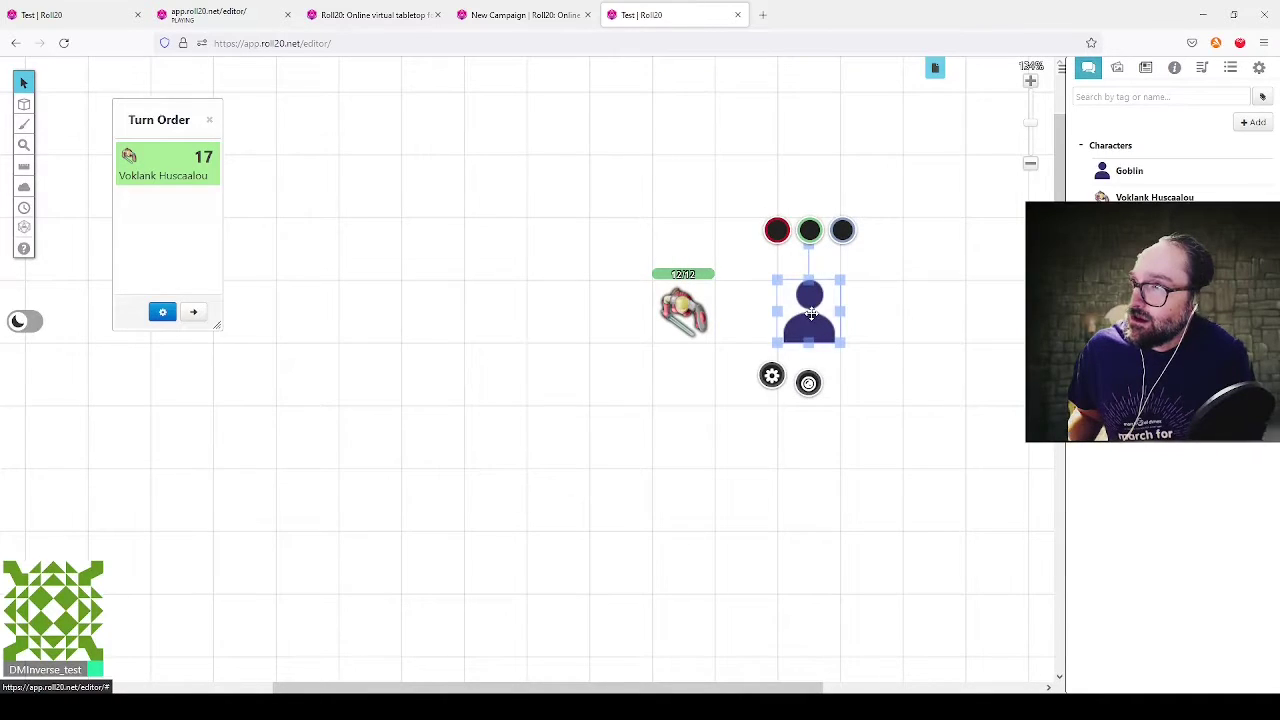
double_click(811, 313)
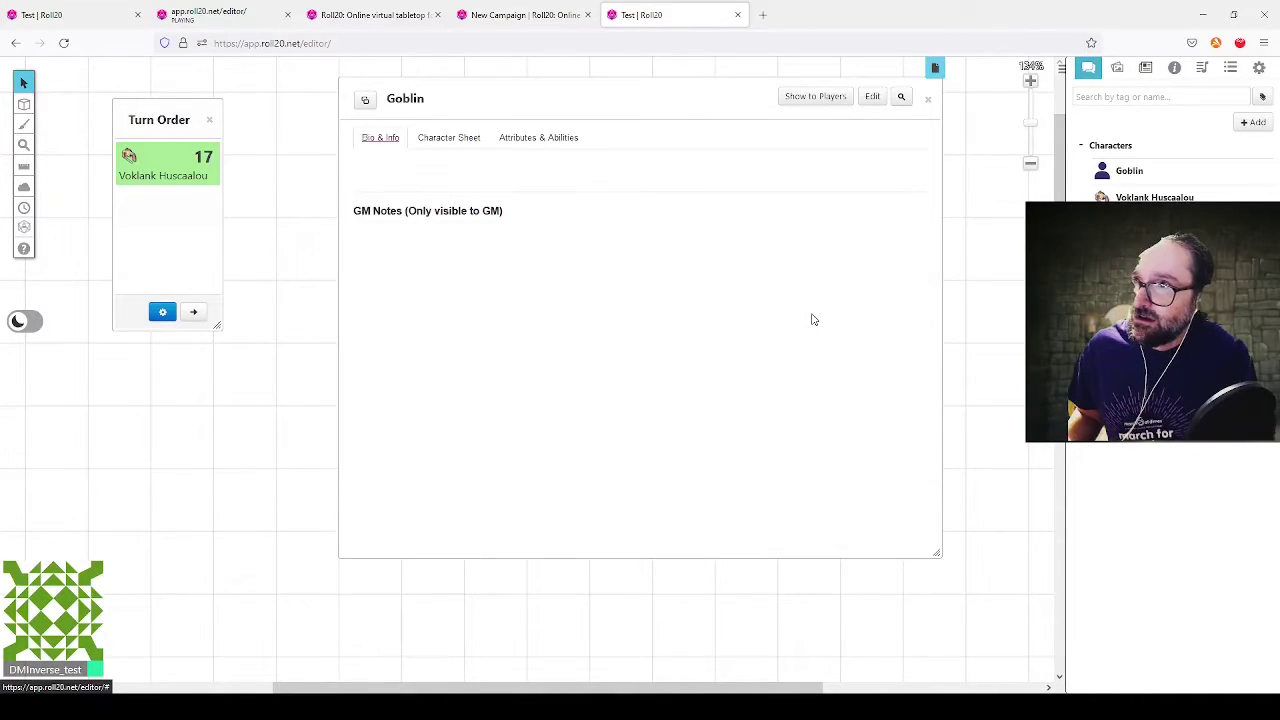
Step: Enter Goblin as the NPC's name on its character sheet, and roll its initiative into the Turn Order
left_click(449, 143)
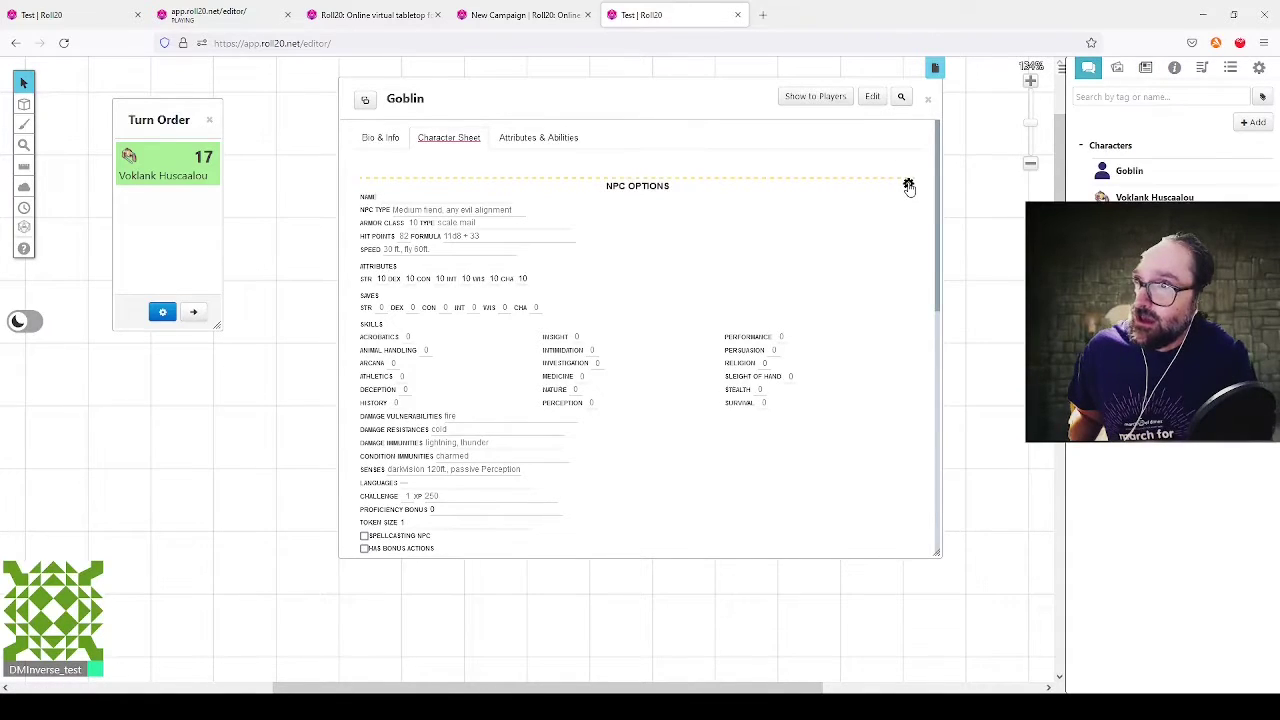
left_click(505, 200)
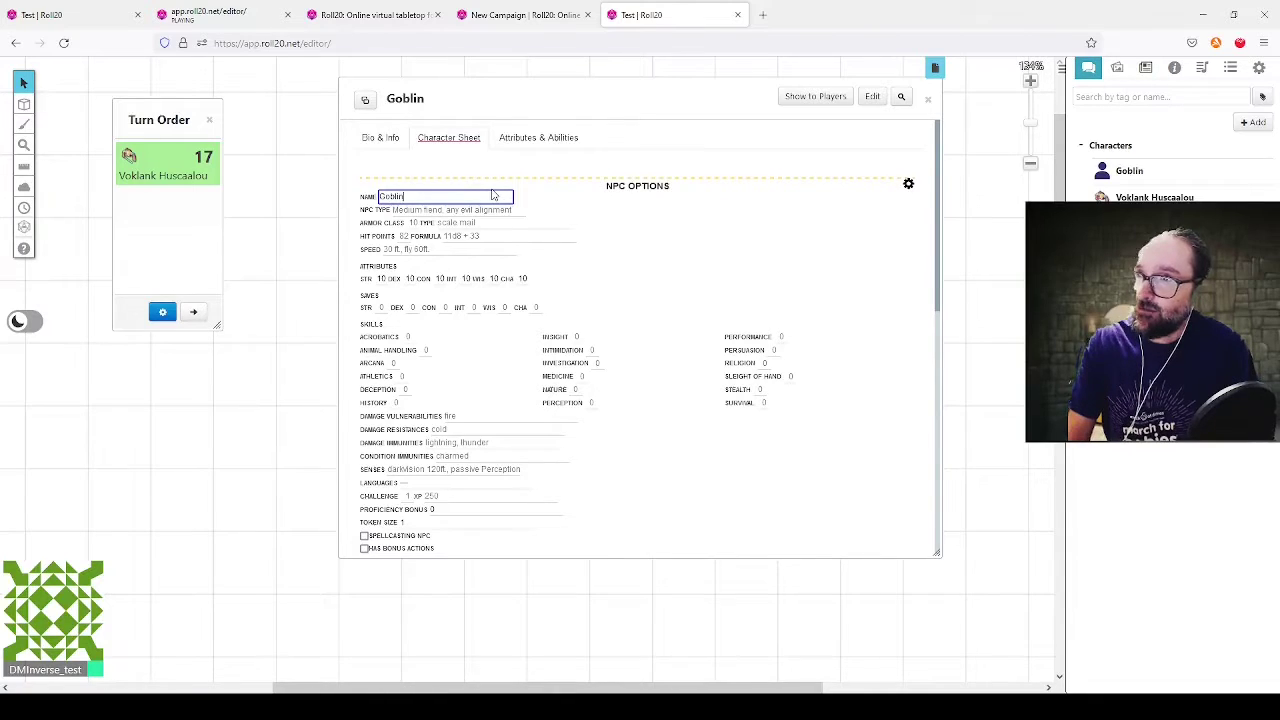
key("Return")
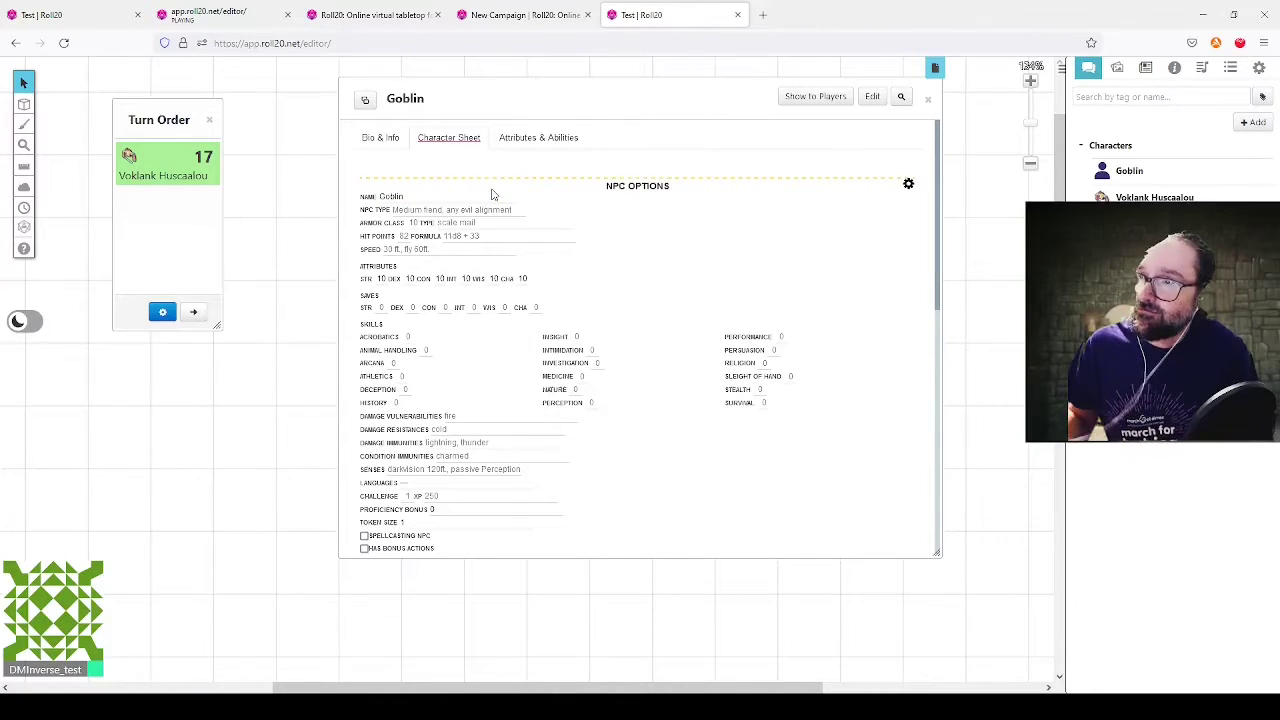
left_click(909, 185)
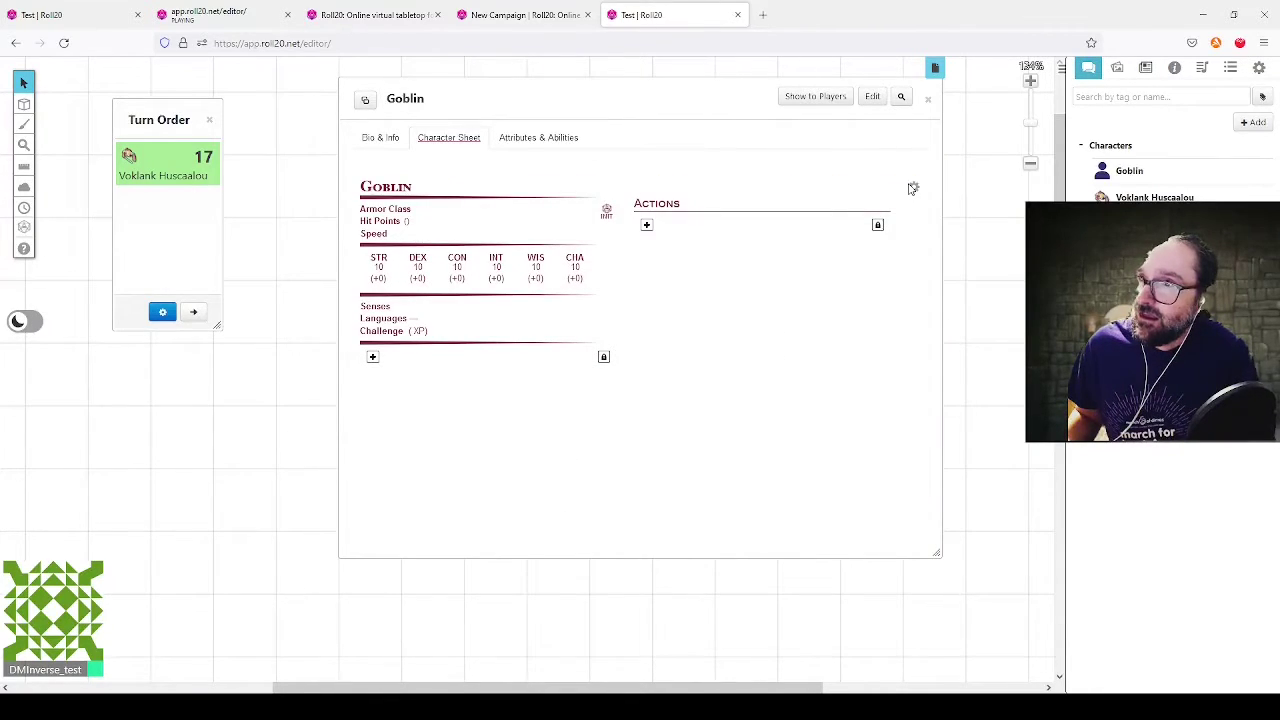
left_click(607, 218)
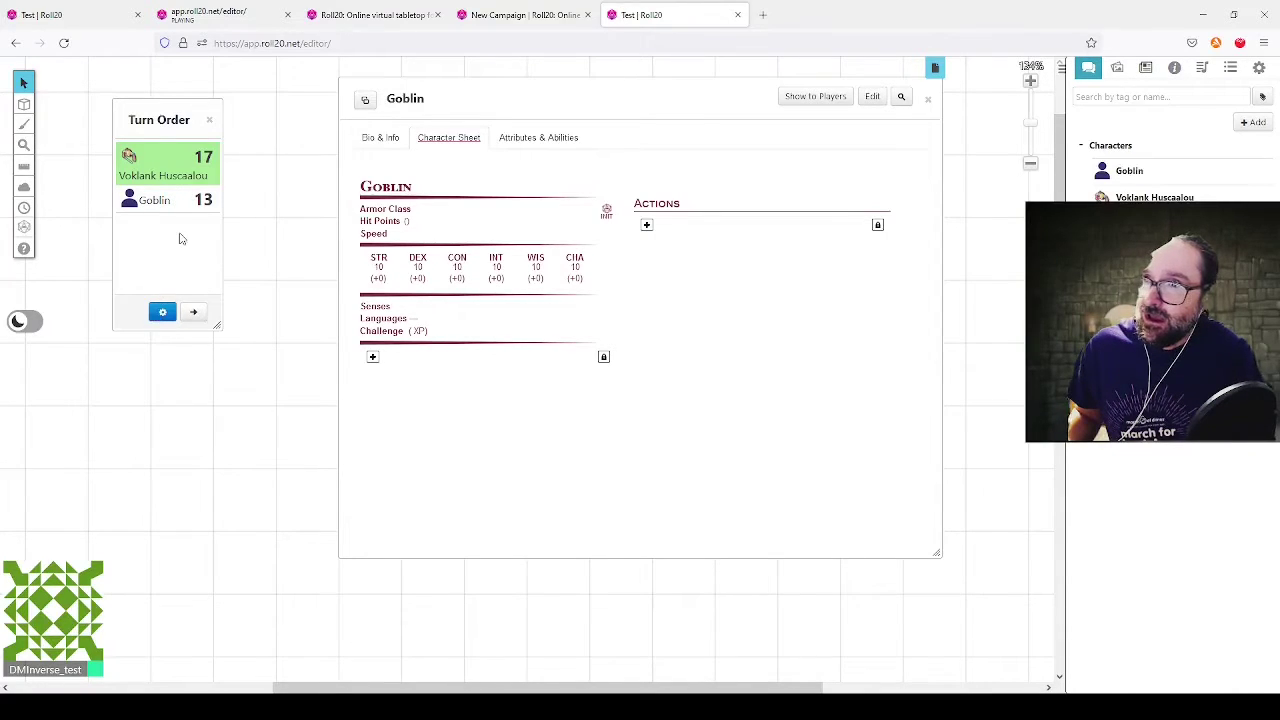
Step: Move the Goblin above the fighter in the Turn Order, and sort the list numerically in descending order
left_click_drag(148, 200, 148, 157)
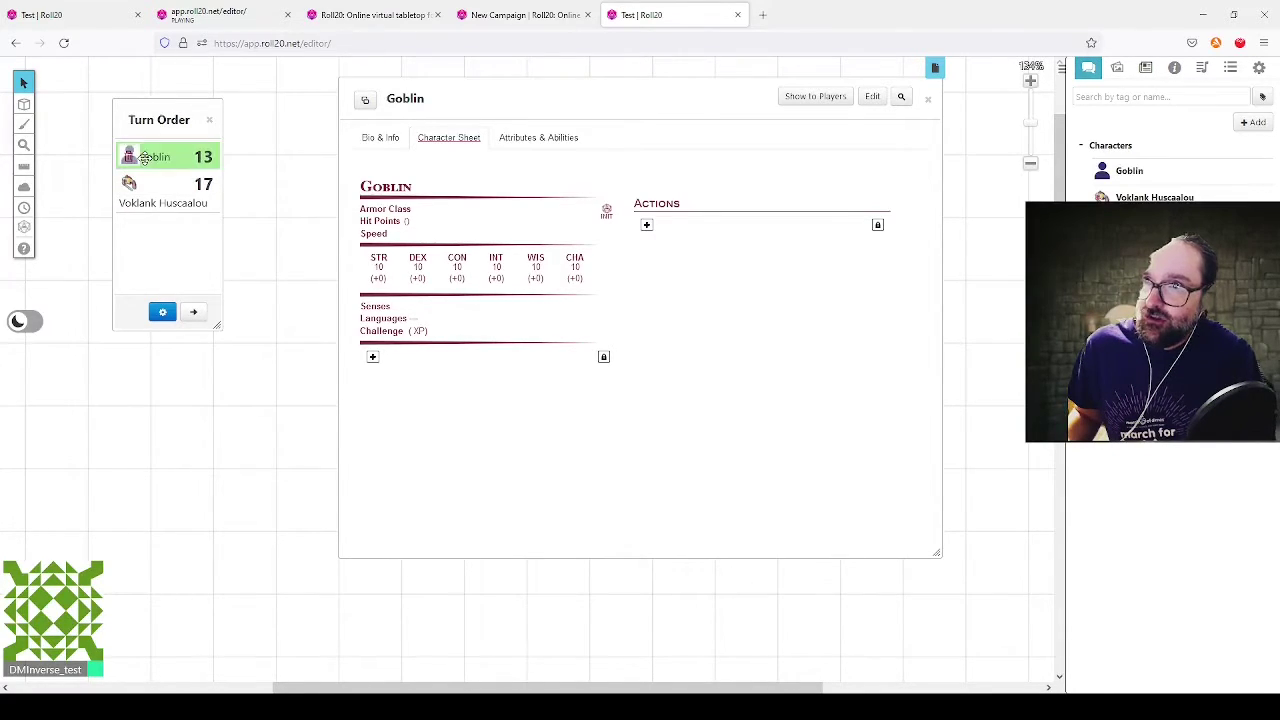
left_click(163, 314)
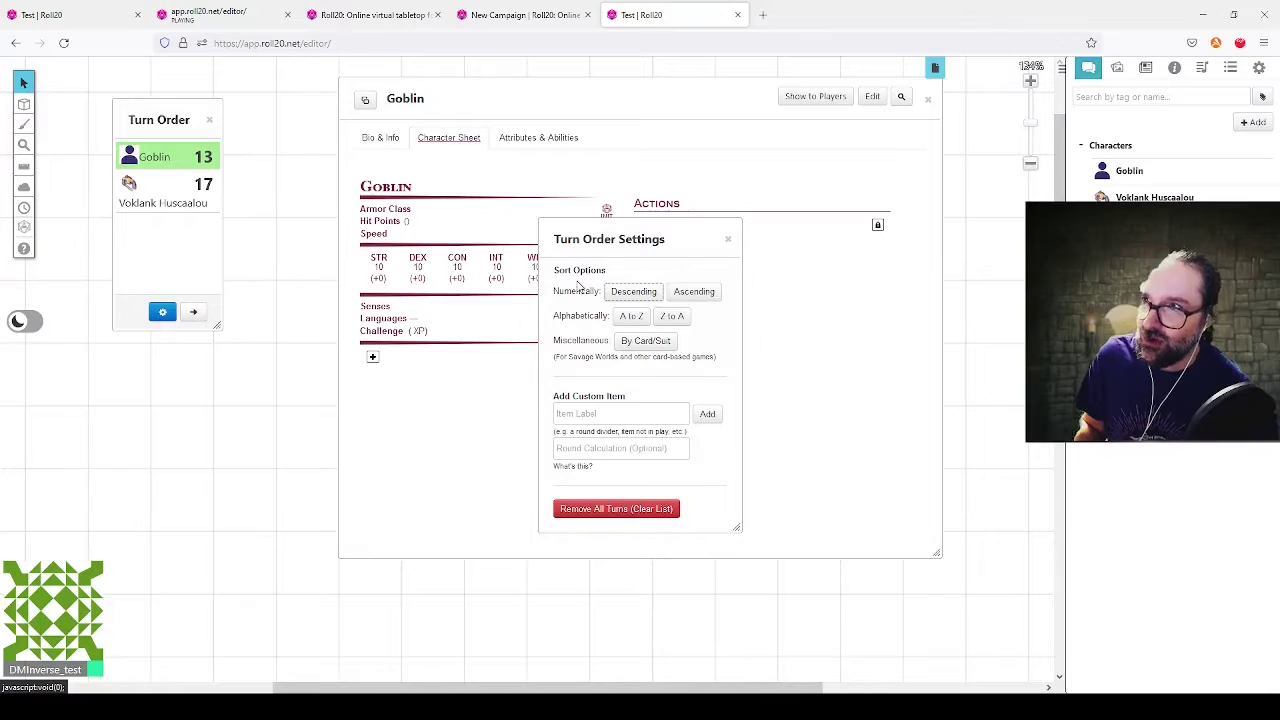
left_click(634, 294)
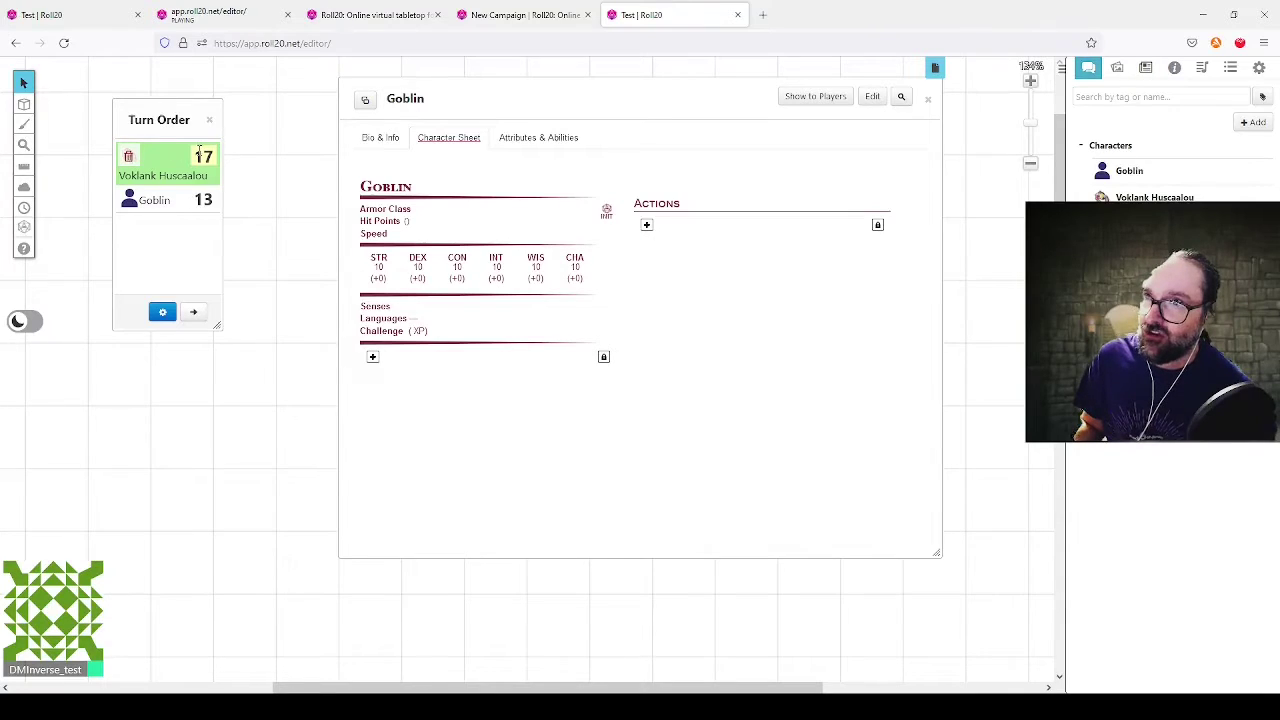
Step: Add a custom Turn Order item labelled Round with a round calculation of +1, and close the Turn Order settings
left_click(162, 311)
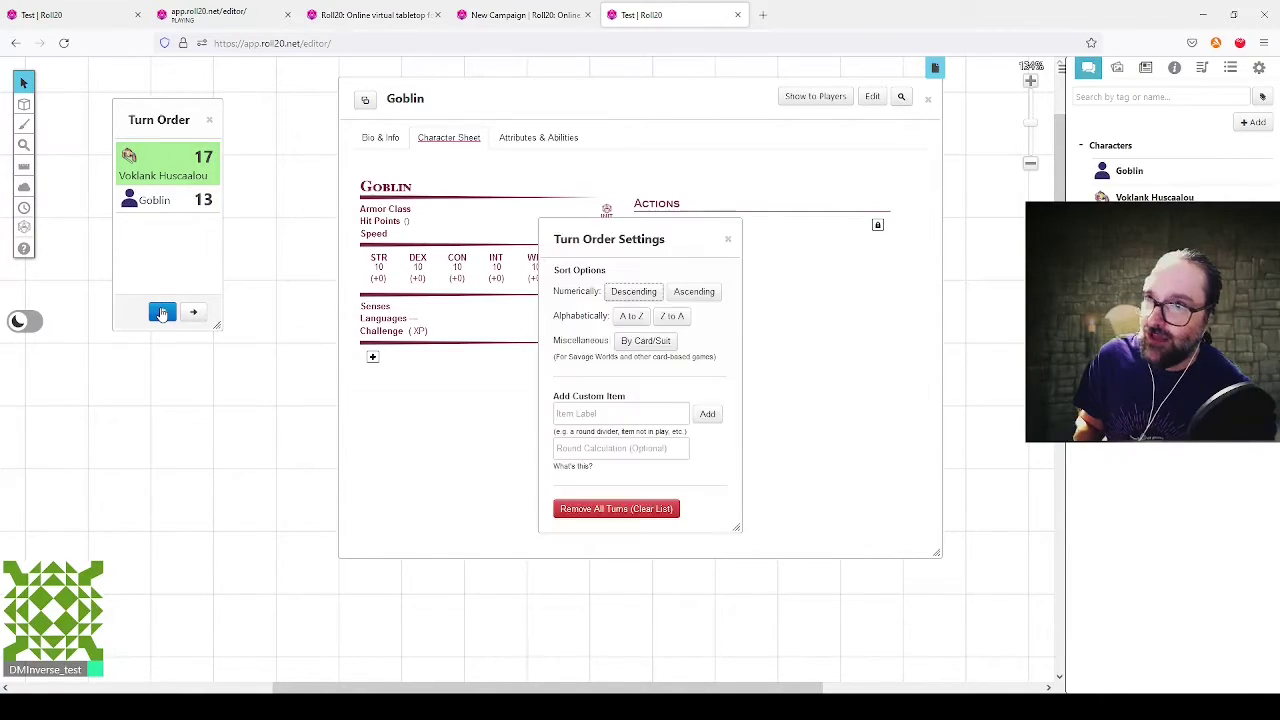
left_click(591, 410)
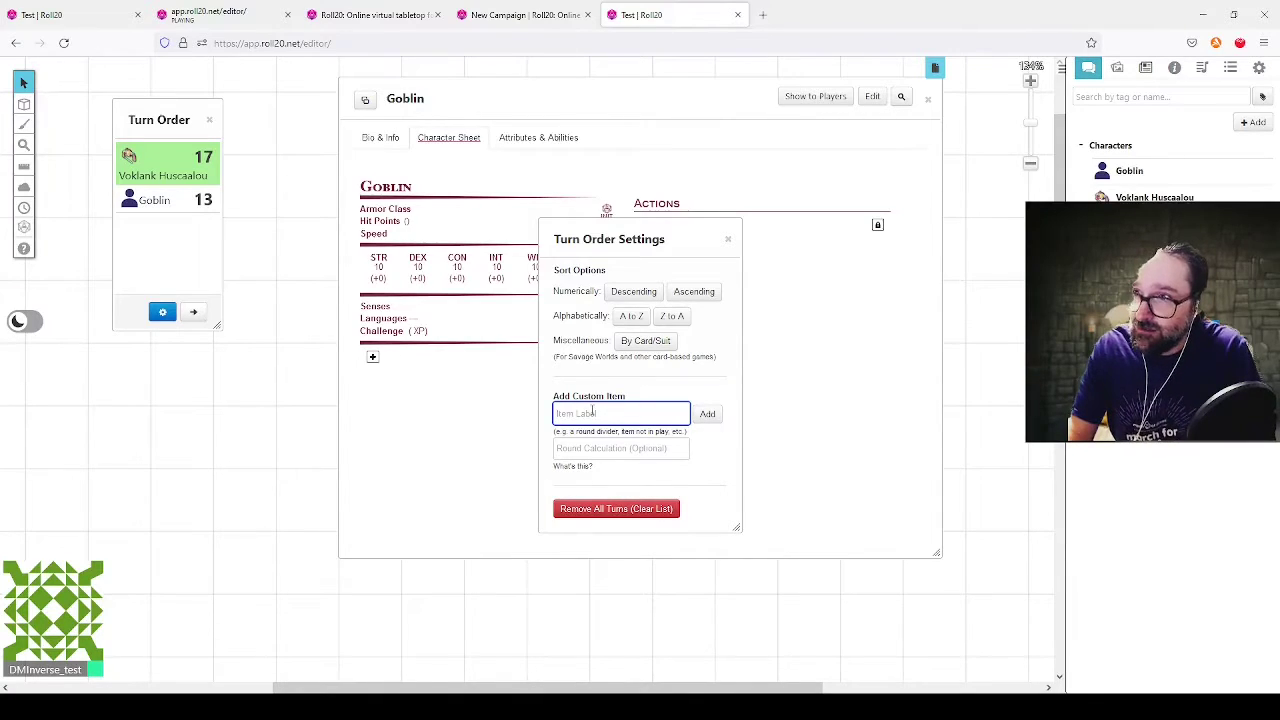
type("Round")
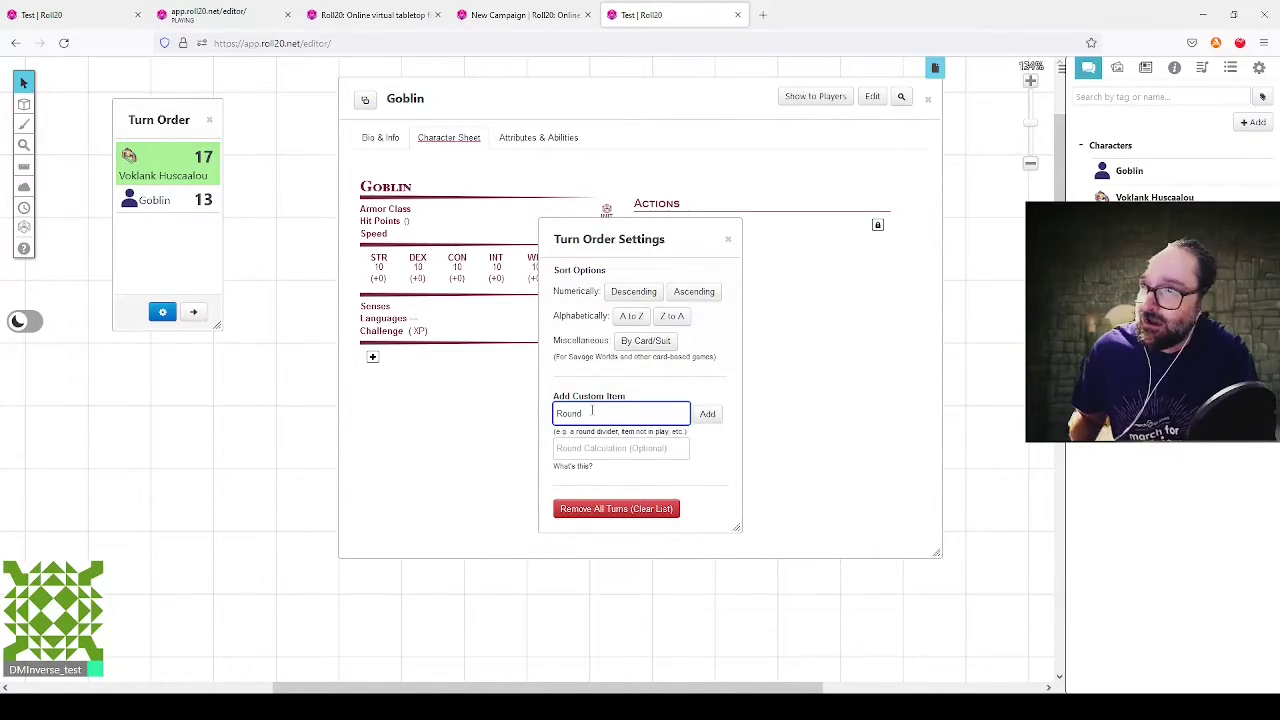
left_click(598, 445)
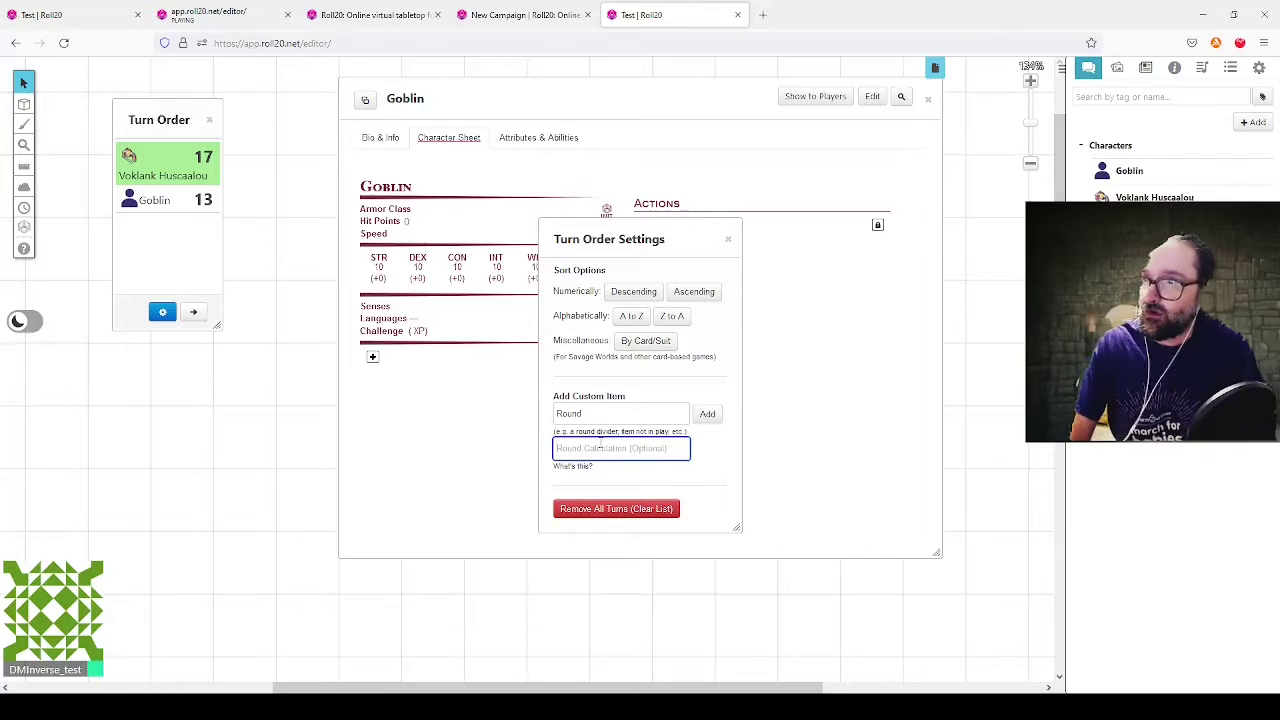
type("+1")
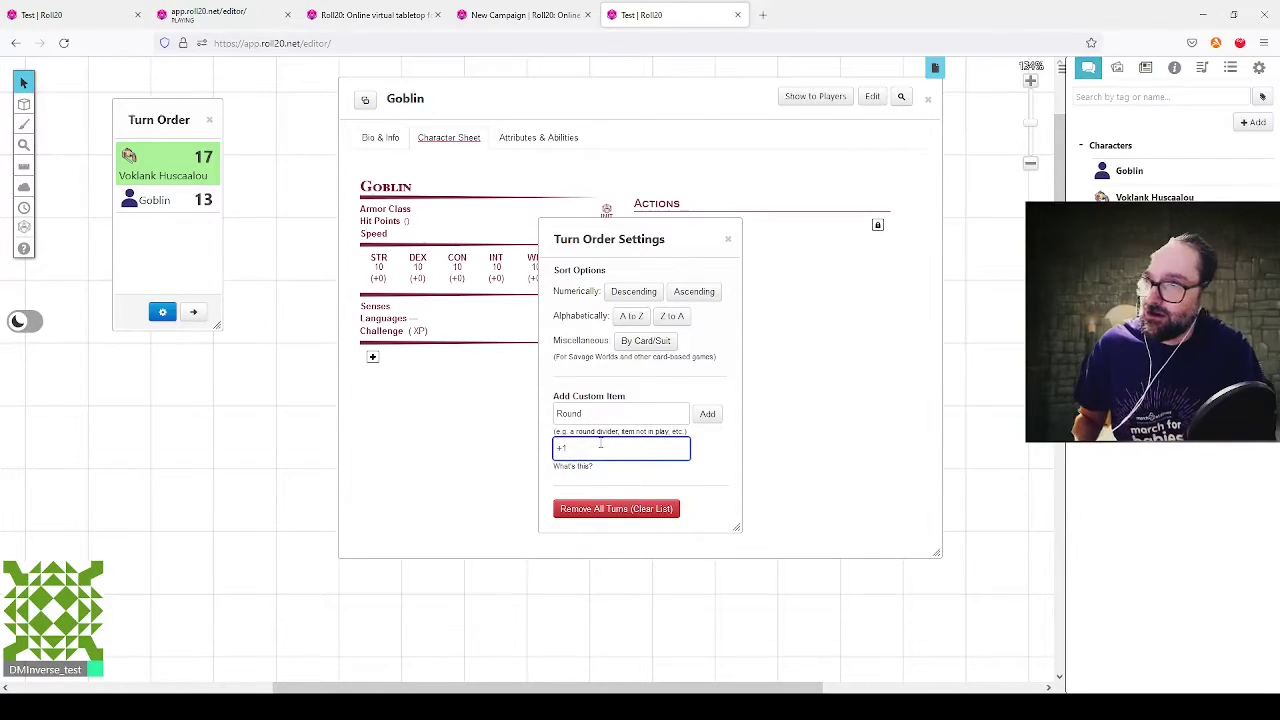
left_click(708, 416)
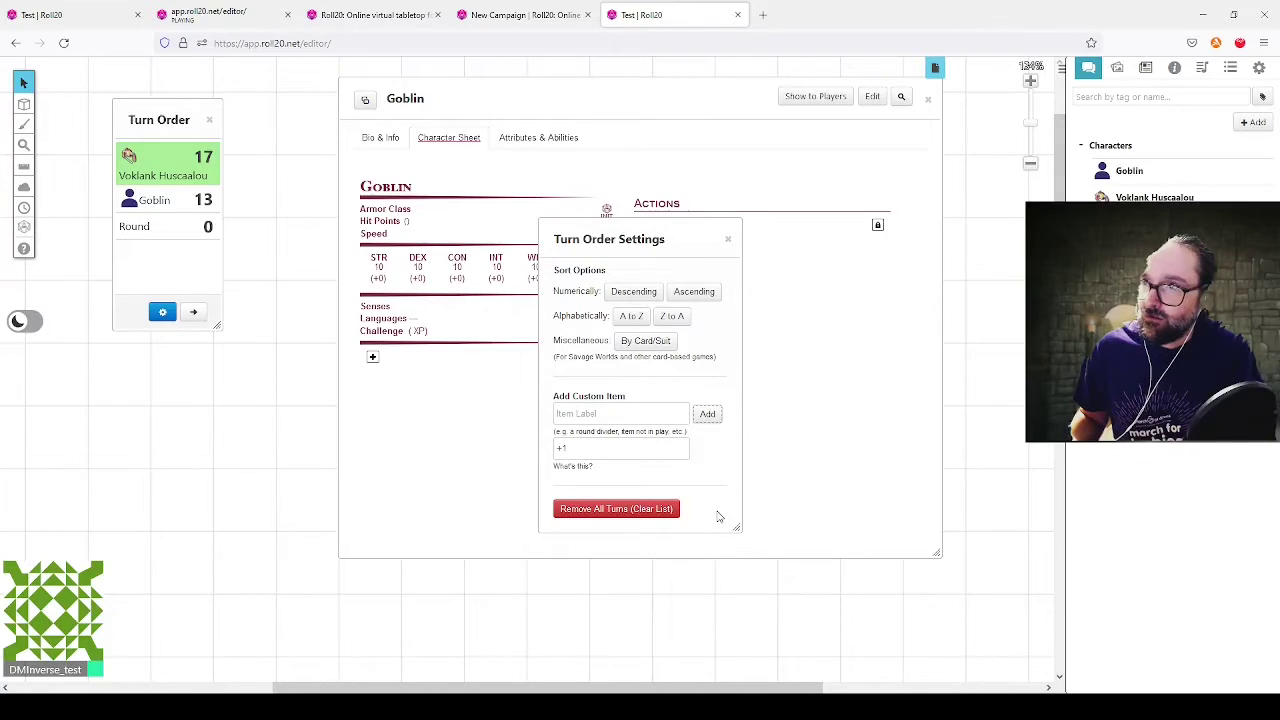
left_click(728, 239)
Step: Set the Round item's value to 1 and advance the Turn Order by two turns
left_click(202, 226)
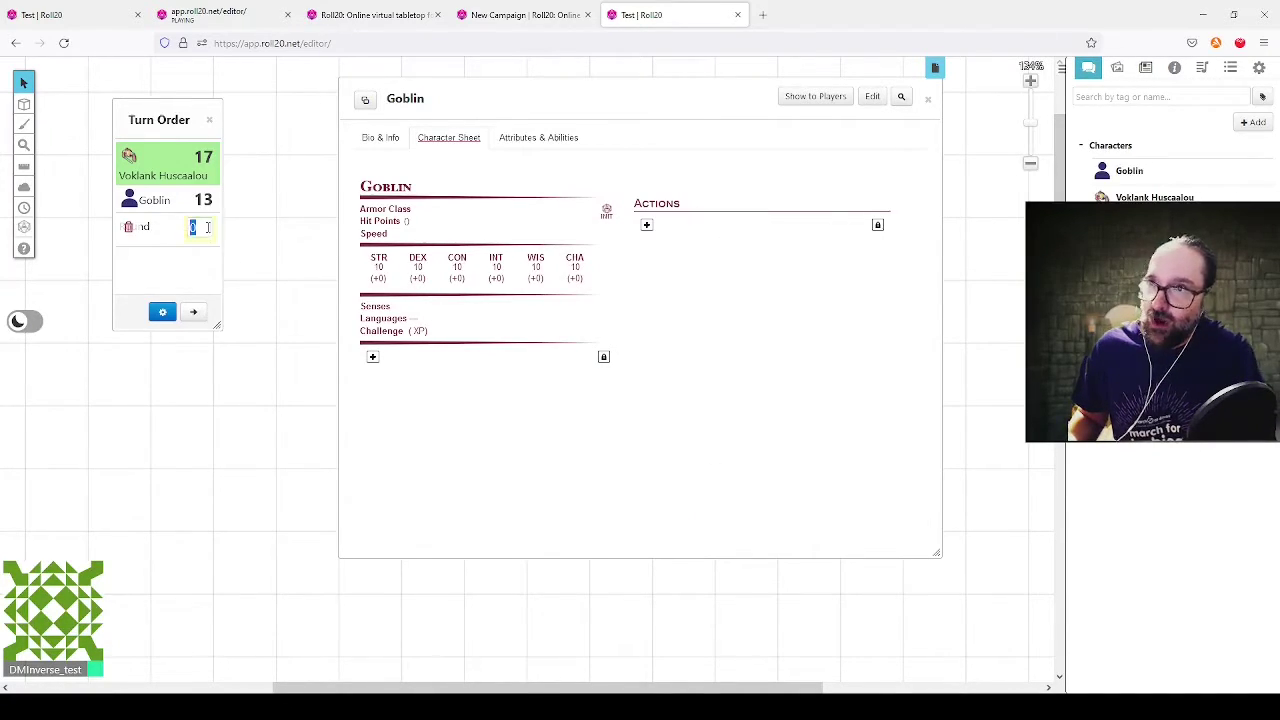
type("1")
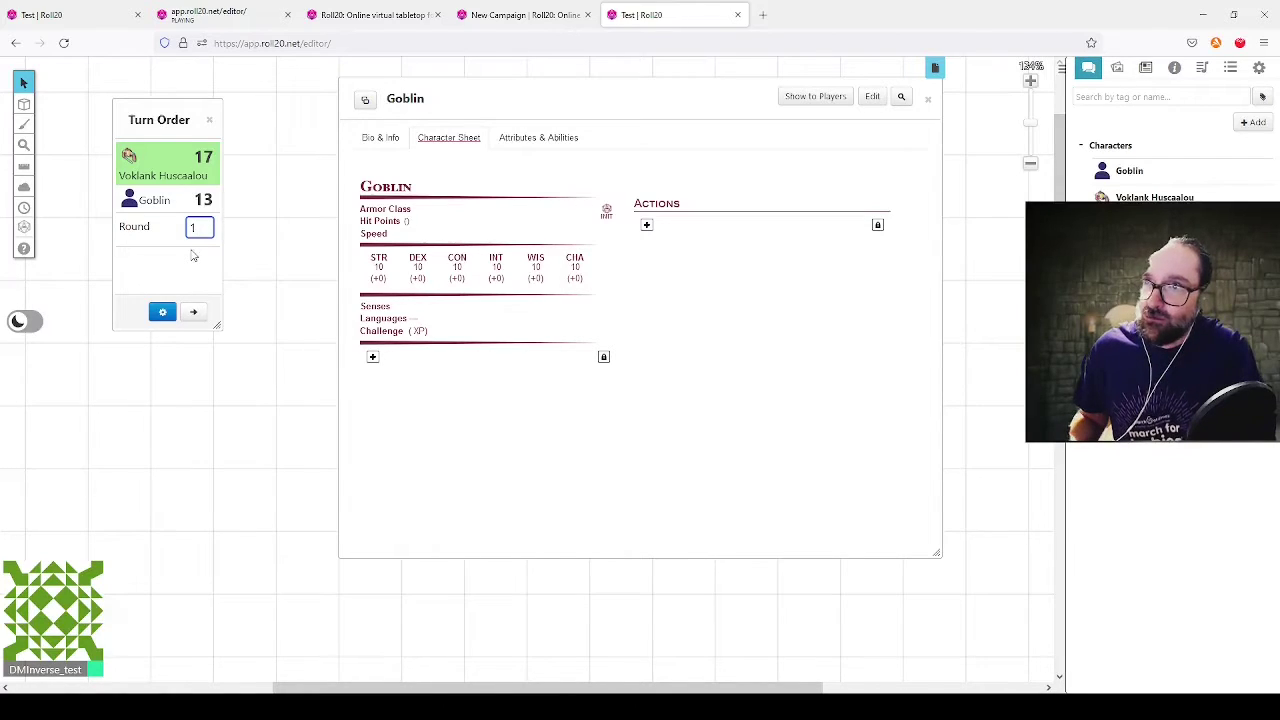
left_click(151, 283)
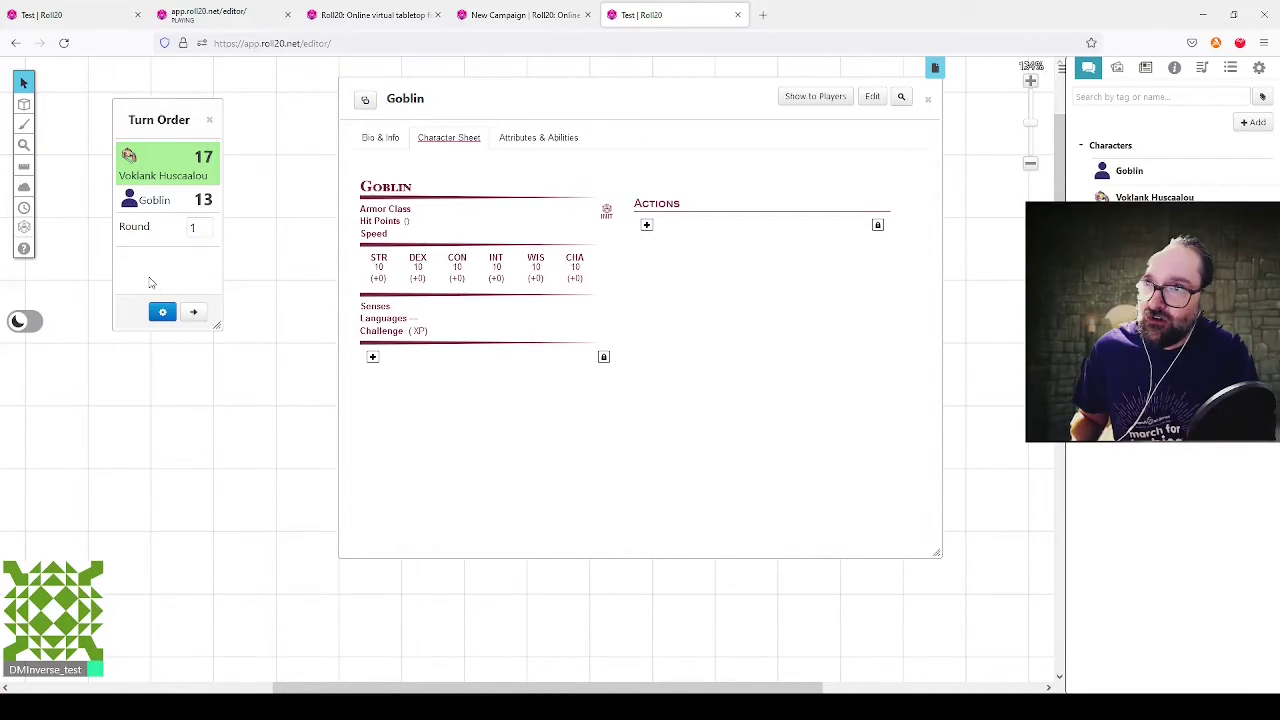
left_click(195, 316)
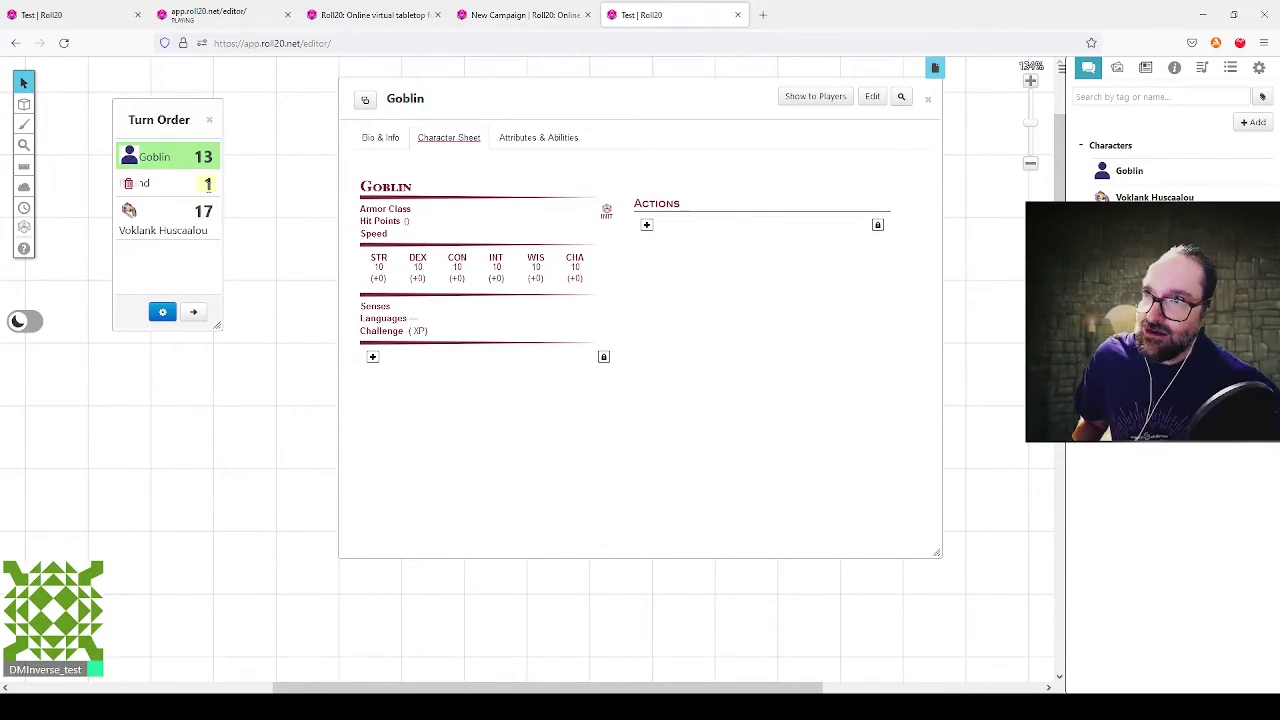
left_click(195, 314)
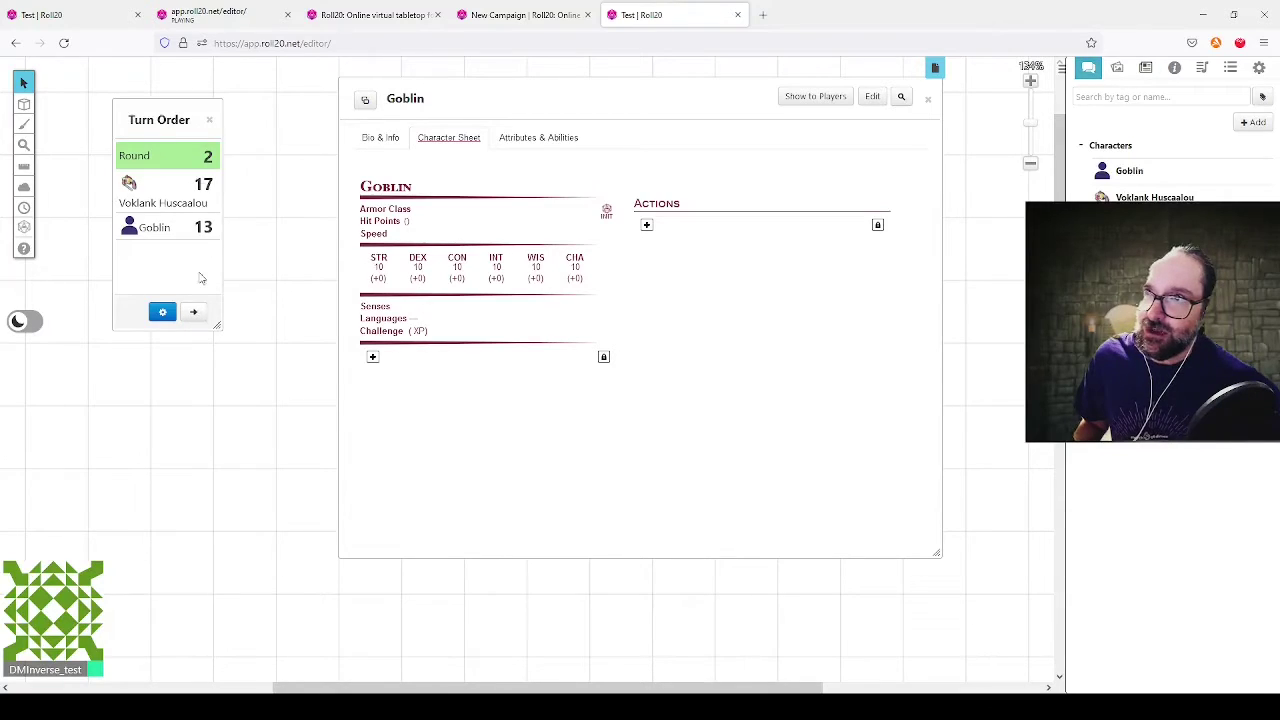